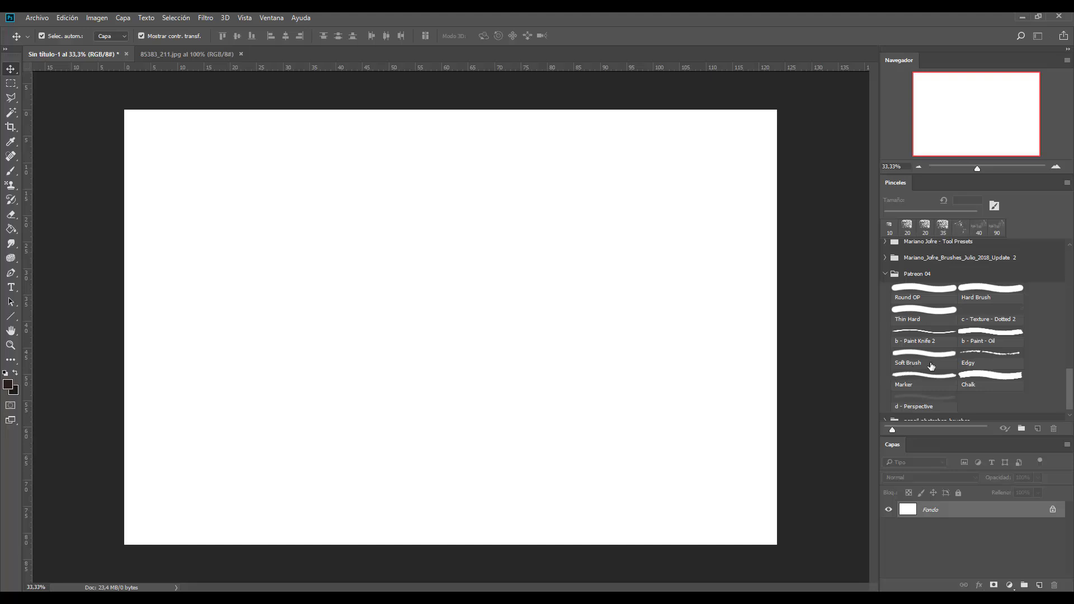
- Choose the Hard Brush preset and fill the Fondo layer with reddish brown (H 24, S 39, B 56)
left_click(979, 297)
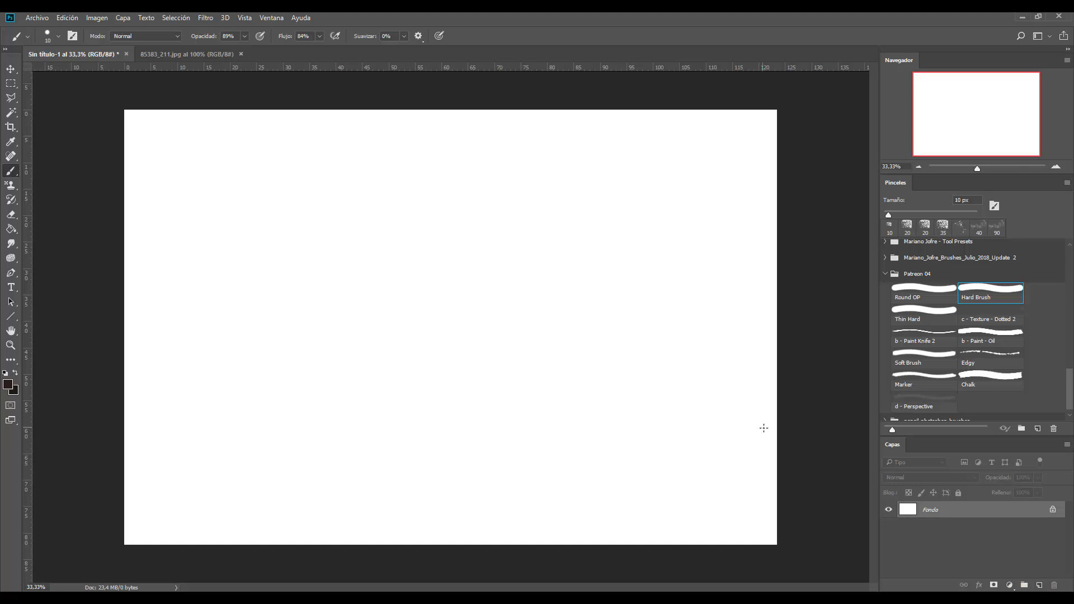
key("F6")
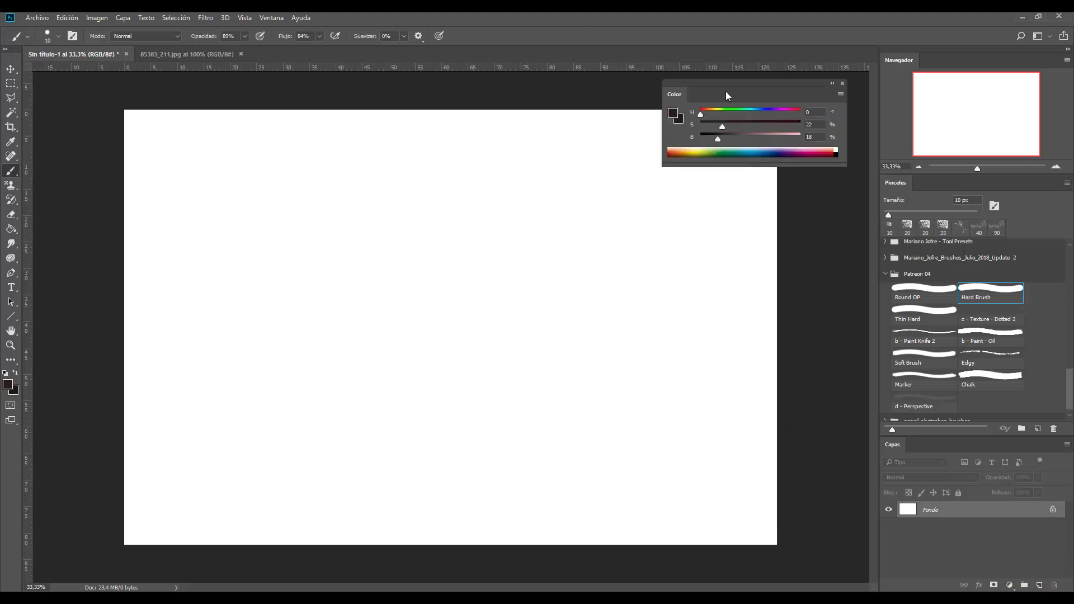
left_click_drag(726, 91, 700, 39)
left_click_drag(692, 86, 682, 61)
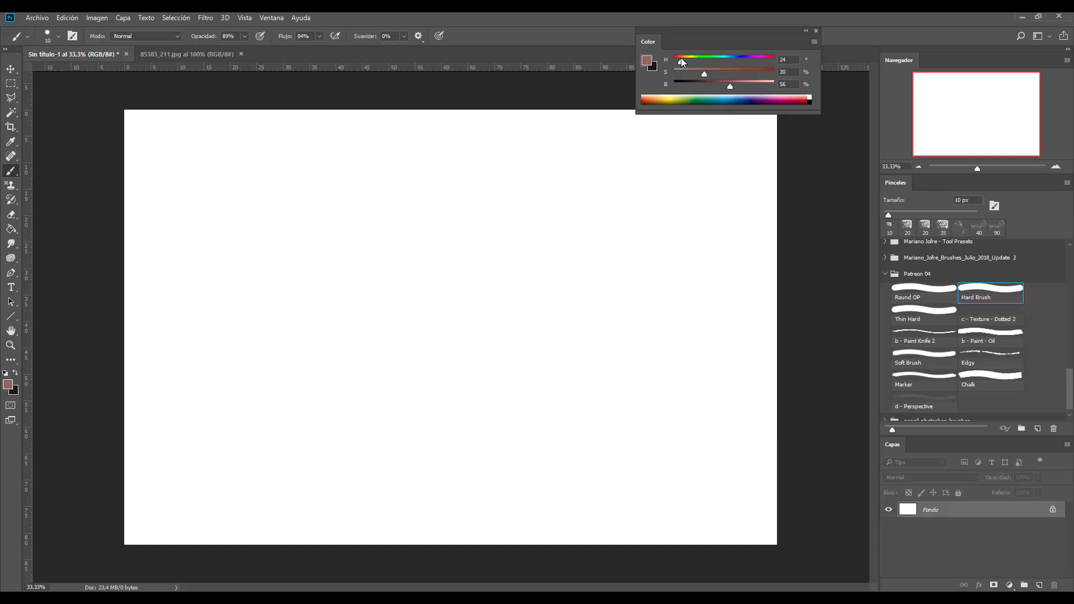
key("g")
left_click(295, 276)
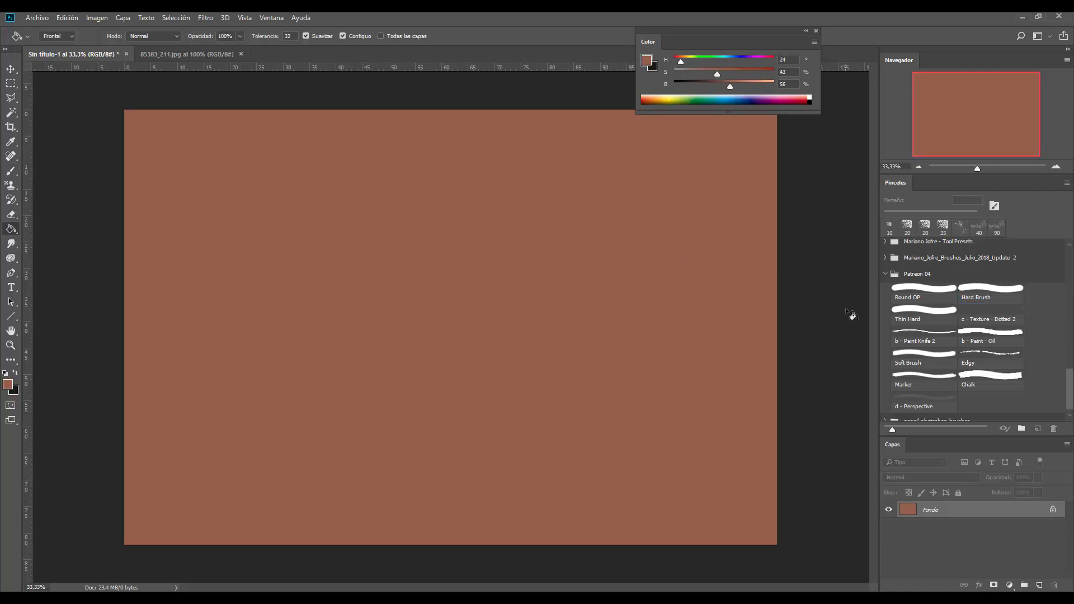
left_click_drag(717, 76, 712, 73)
left_click_drag(708, 27, 698, 11)
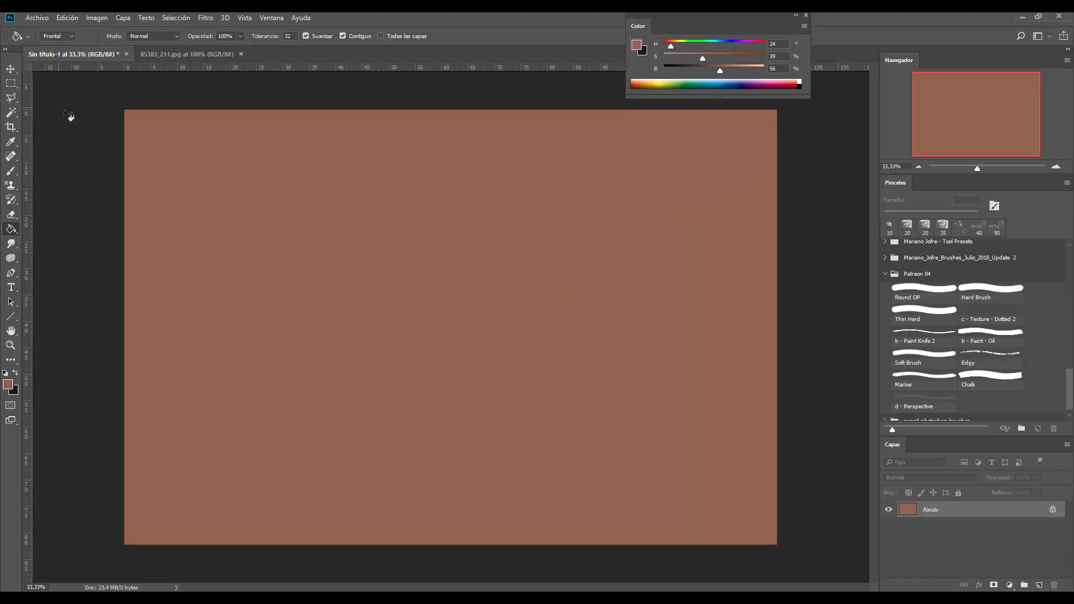
- Set the foreground colour to dark grey (H 0, S 0, B 33) and add a new layer for brush sketching
left_click(11, 68)
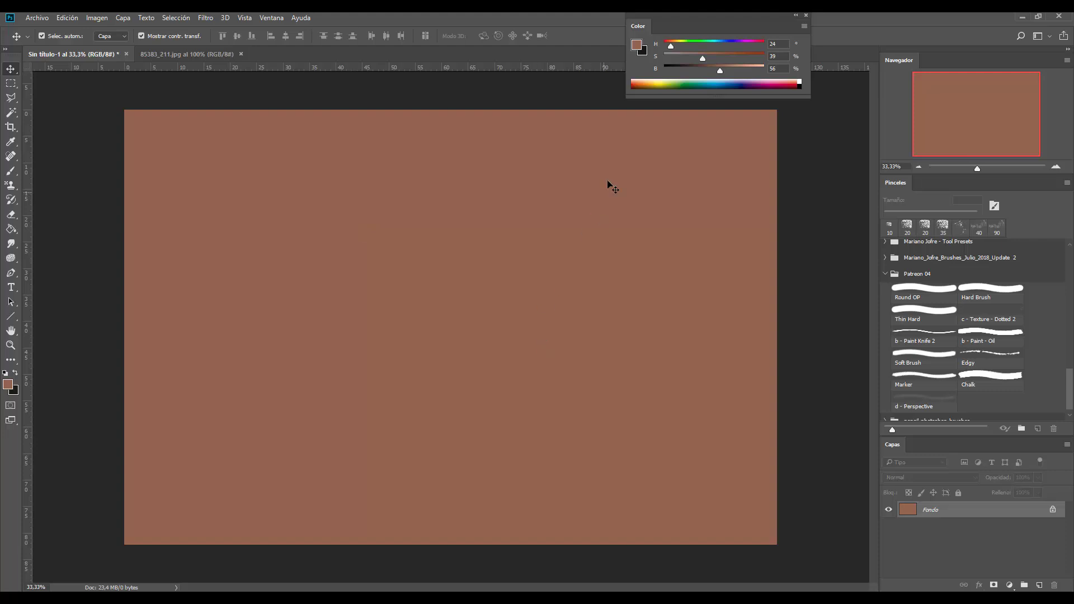
mouse_move(702, 59)
left_mouse_down()
mouse_move(661, 58)
mouse_move(697, 72)
left_mouse_up()
left_click(689, 71)
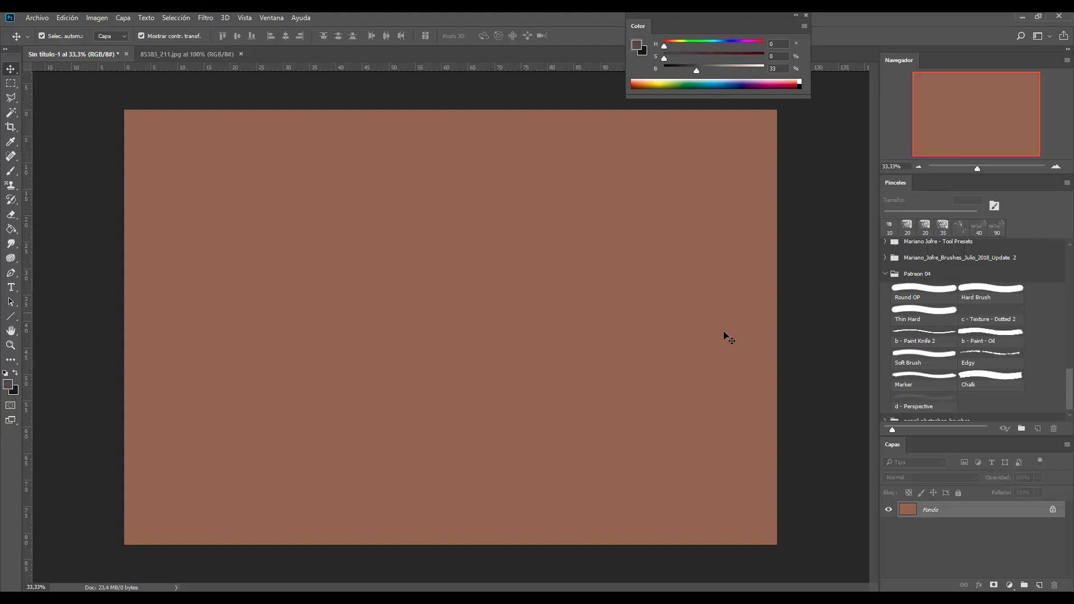
left_click(1038, 585)
left_click(603, 287)
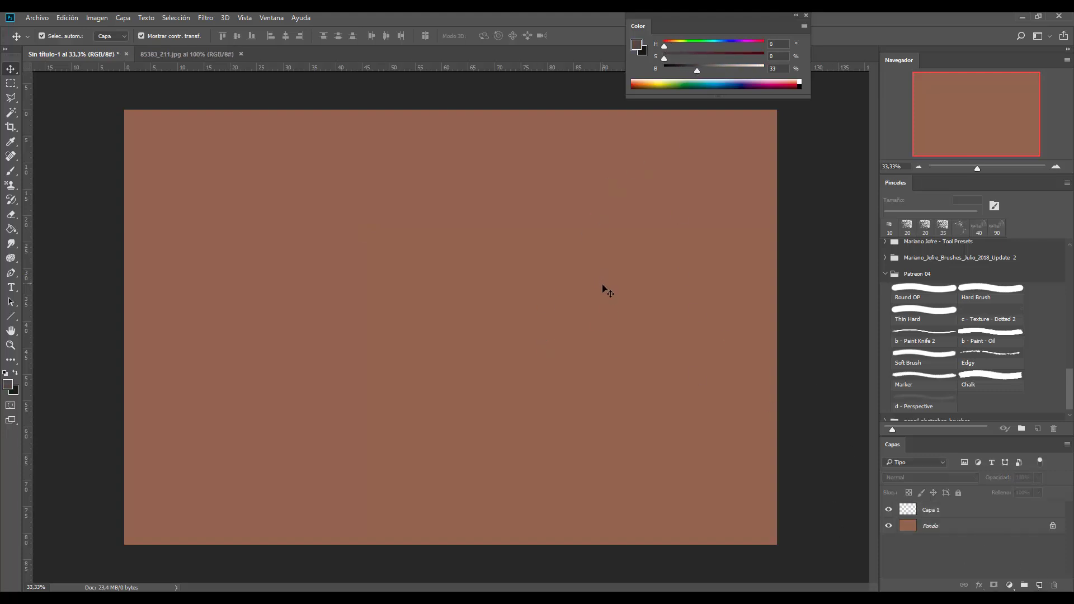
key("b")
left_click(948, 509)
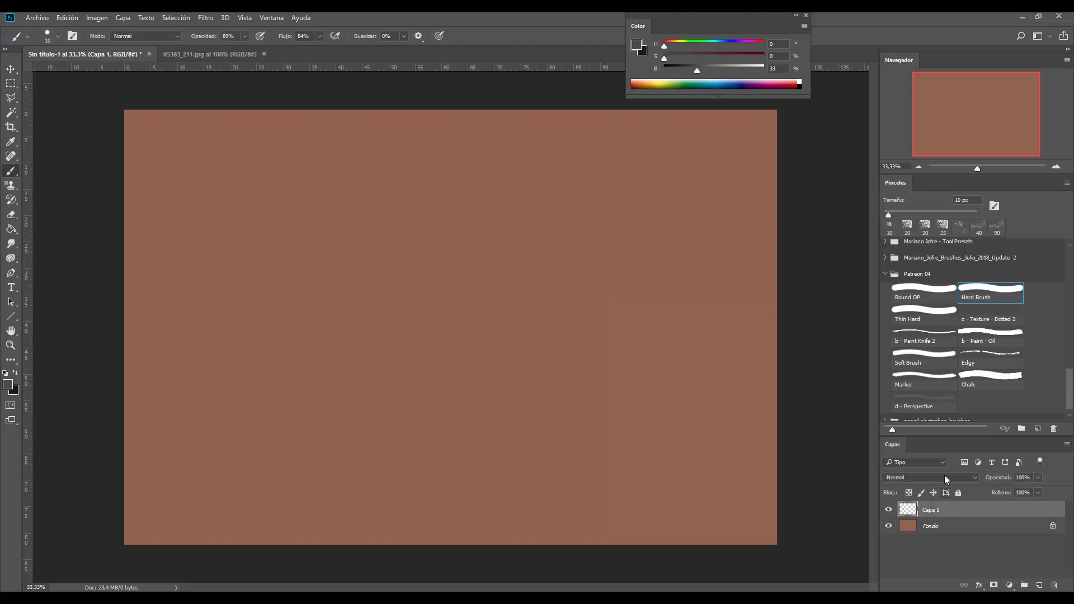
left_click_drag(891, 436, 891, 376)
- Set the brush colour's saturation to 21% and undo the test strokes on the sketch layer
left_click_drag(711, 309, 725, 320)
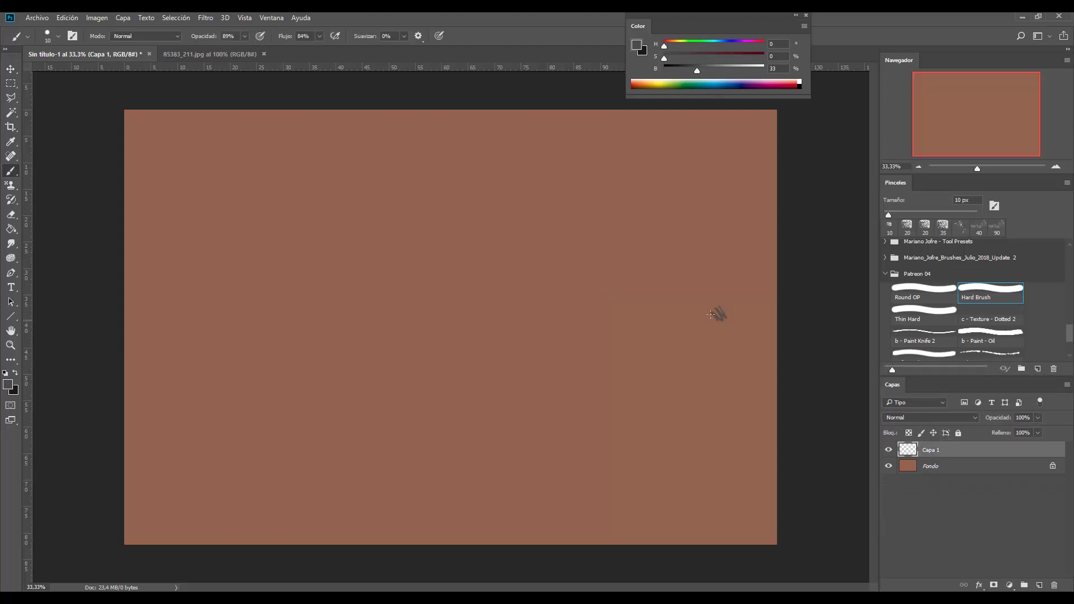
key("ctrl+z")
left_click(685, 57)
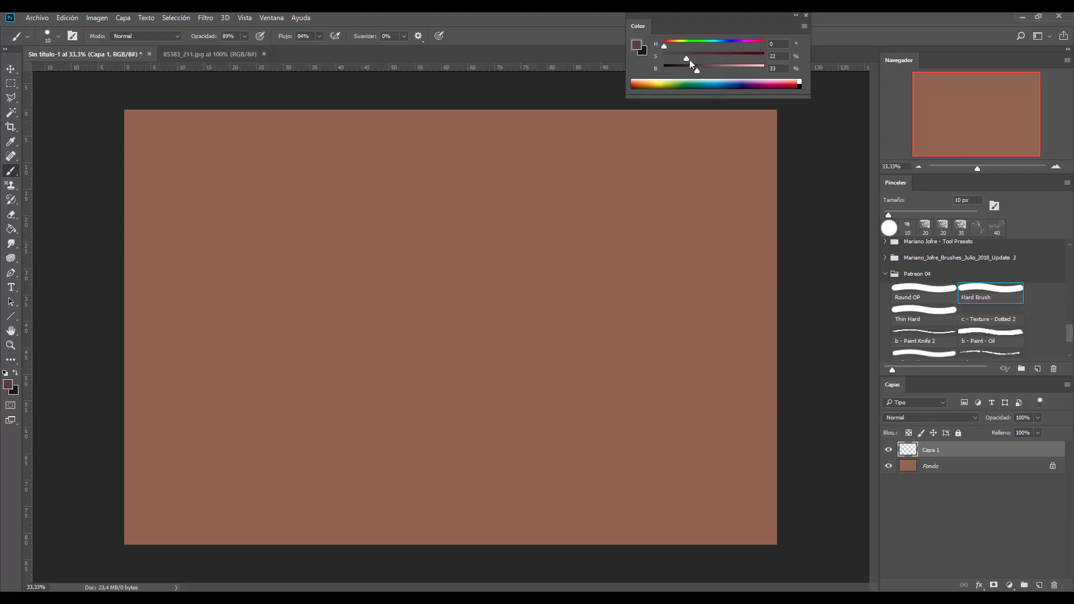
left_click_drag(723, 343, 706, 362)
key("ctrl+z")
- Sketch two converging lines across the canvas's upper left and short curved strokes above them for the background
left_click_drag(777, 291, 799, 224)
left_click_drag(437, 209, 437, 213)
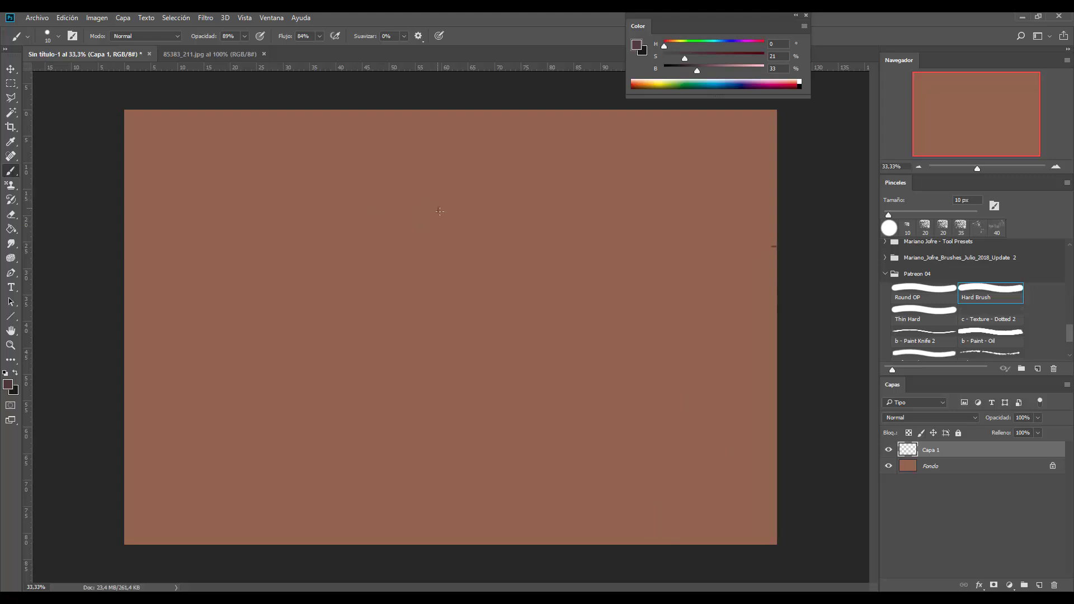
left_click(124, 244, "shift")
left_click(445, 221, "shift")
left_click_drag(472, 200, 444, 190)
left_click_drag(491, 134, 646, 179)
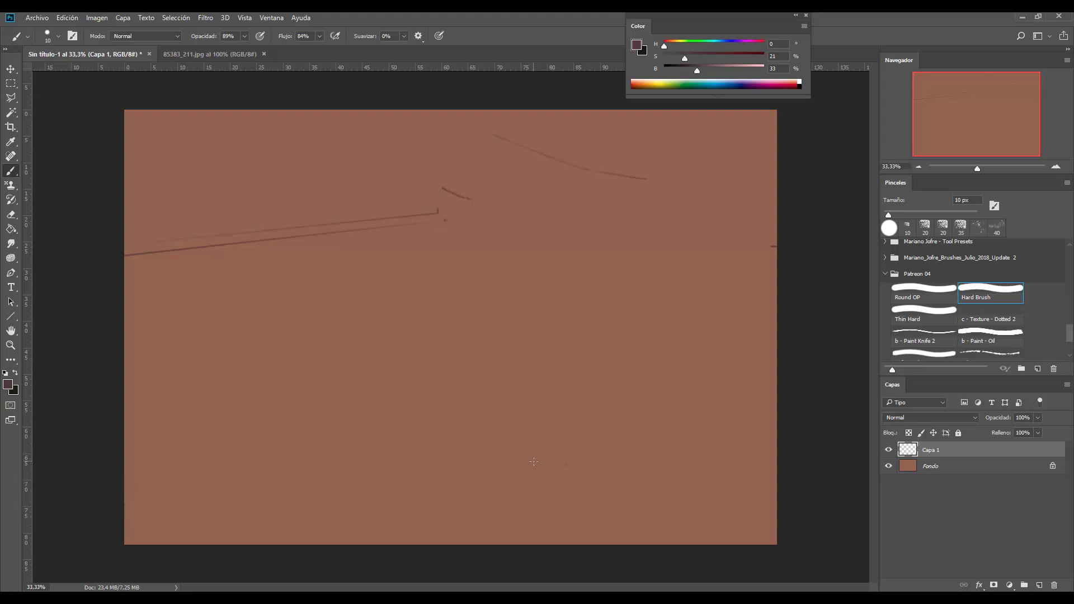
- Sketch the foreground ground line along the canvas's lower part and the diagonal edges rising above it
left_click_drag(121, 491, 532, 464)
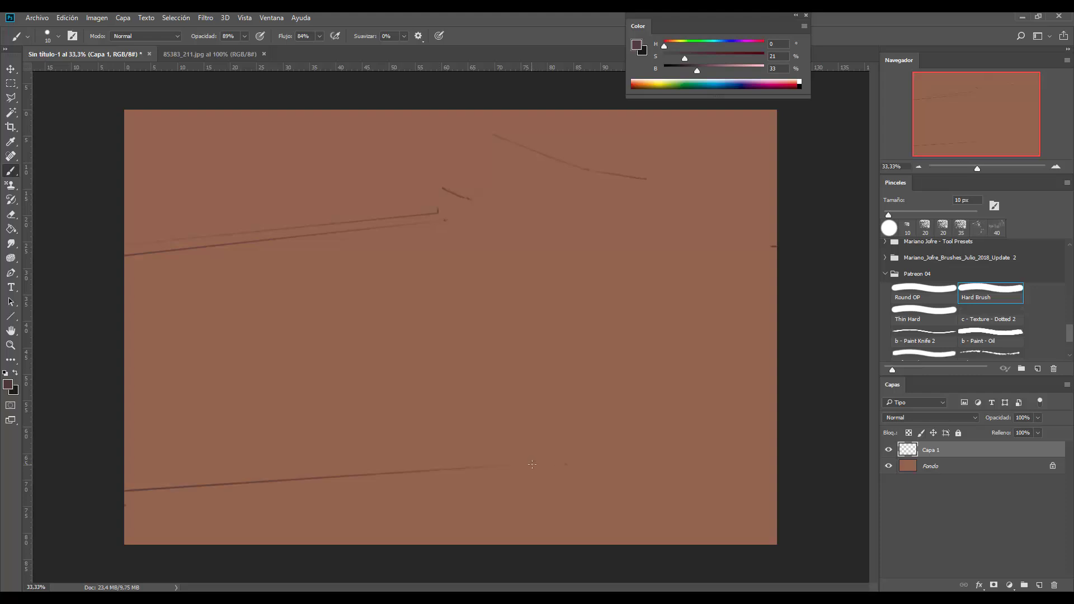
left_click(610, 463, "shift")
left_click(779, 524, "shift")
key("ctrl+minus")
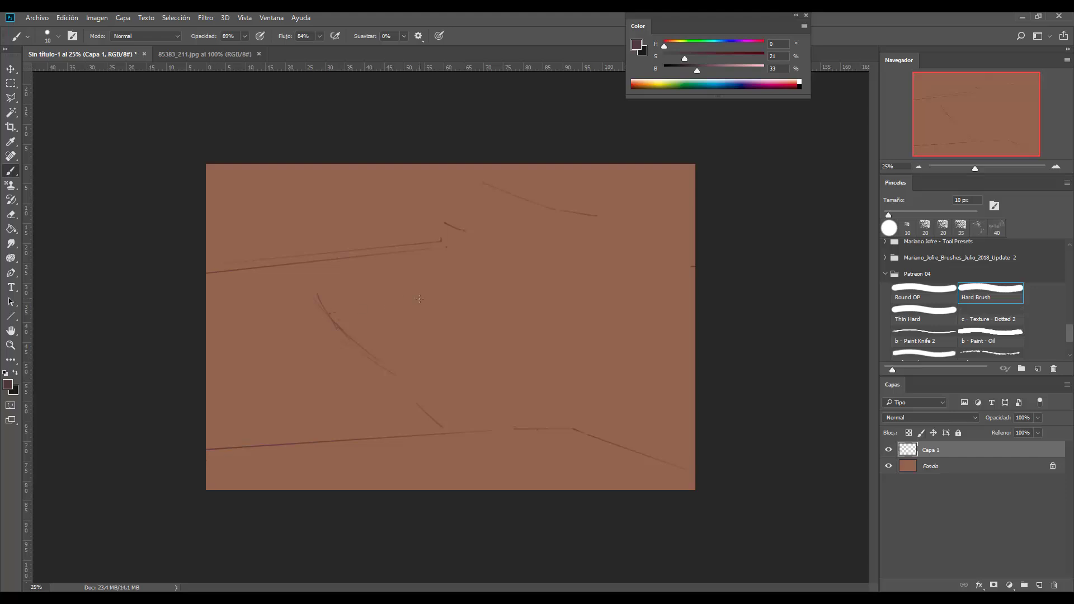
- Rough out the long box-shaped structure at the canvas's right middle with its top edge, base line and vertical supports
left_click_drag(330, 312, 466, 306)
key("ctrl+z")
left_click_drag(534, 278, 606, 281)
left_click_drag(511, 283, 510, 305)
left_click_drag(631, 278, 624, 333)
key("ctrl+z")
left_click_drag(518, 312, 615, 333)
left_click_drag(648, 285, 649, 322)
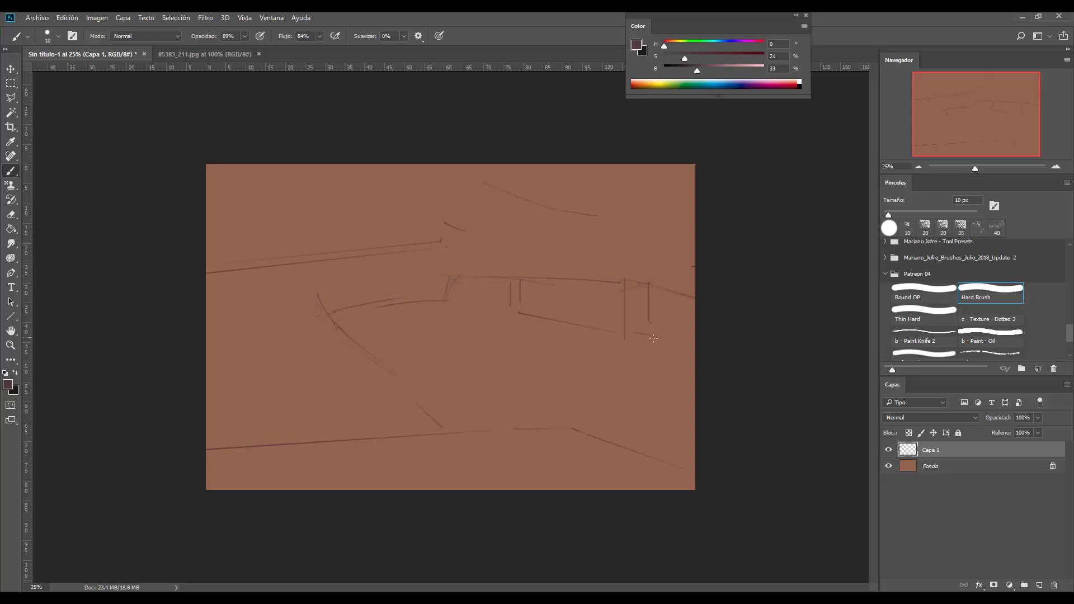
- Add ground lines and uprights to the box-shaped structure and reinforce the diagonal edges of the central strip
left_click_drag(545, 316, 693, 341)
left_click_drag(492, 338, 711, 345)
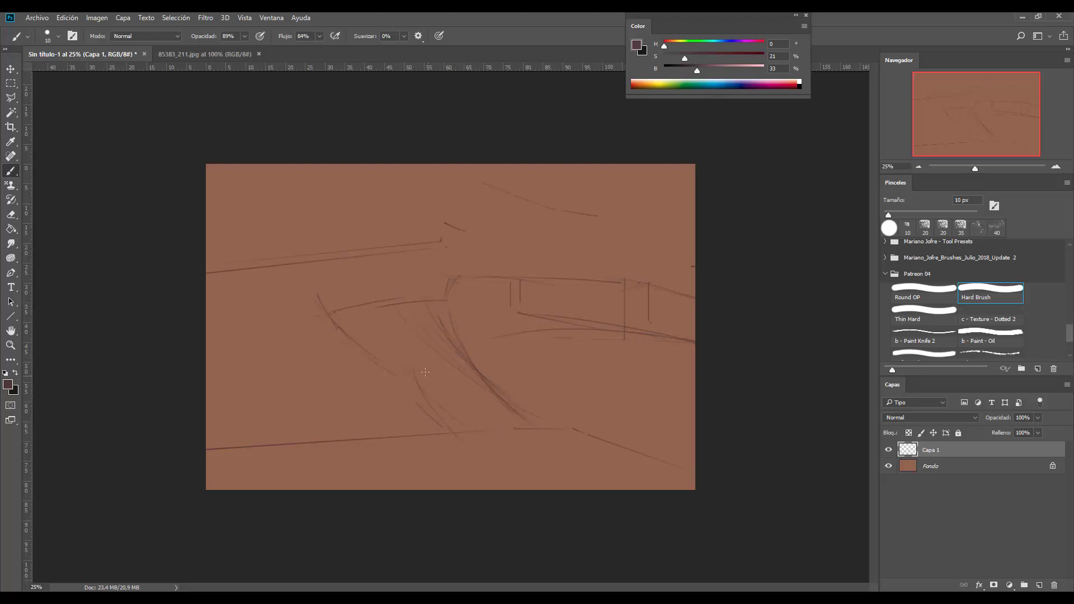
mouse_move(334, 313)
left_mouse_down()
mouse_move(414, 369)
mouse_move(342, 306)
left_mouse_up()
left_click_drag(433, 377, 507, 439)
mouse_move(528, 279)
left_mouse_down()
mouse_move(527, 314)
mouse_move(517, 307)
left_mouse_up()
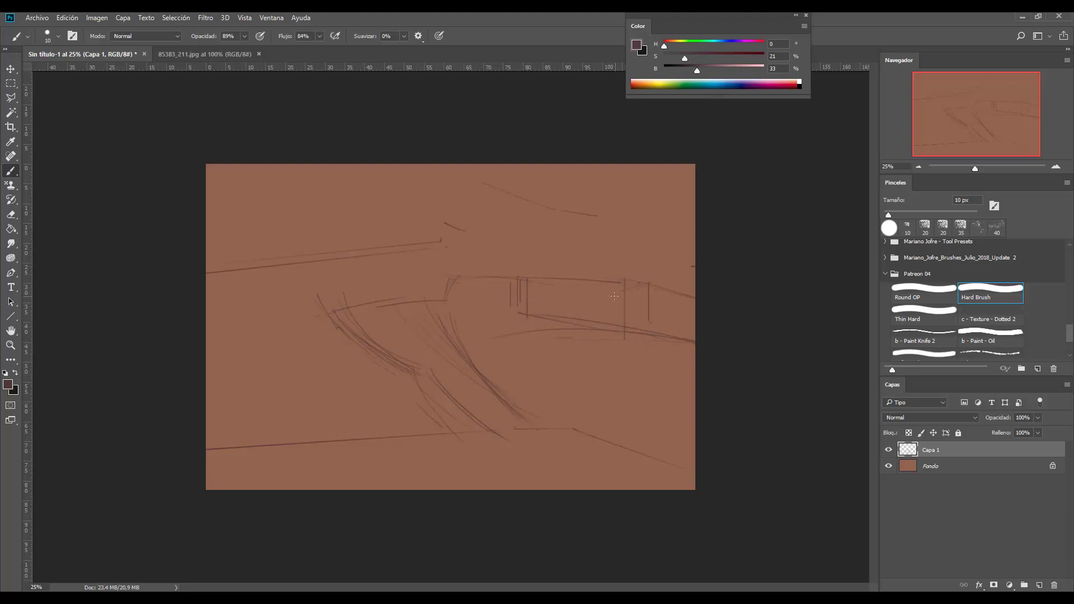
left_click_drag(575, 278, 575, 303)
- Select the box-shaped structure with a rectangular marquee, nudge it slightly downward and deselect it
key("m")
left_click_drag(477, 254, 734, 369)
mouse_move(449, 262)
left_mouse_down()
mouse_move(771, 381)
mouse_move(789, 368)
left_mouse_up()
key("v")
key("Down")
key("Down")
key("Down")
key("Down")
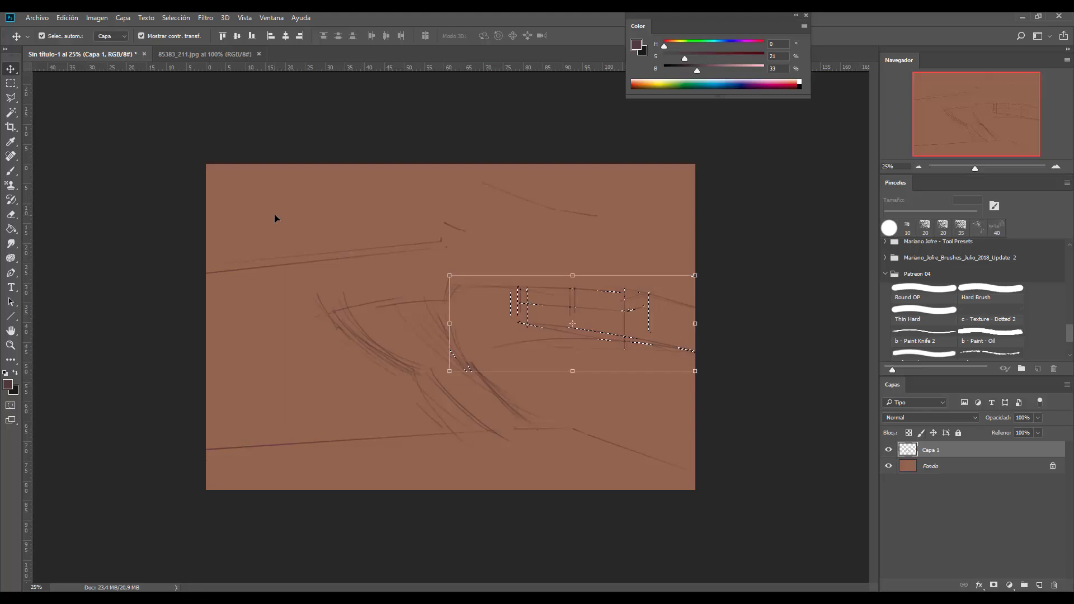
key("ctrl+d")
- Darken the central ledge's upper edge and extend the long background lines across the canvas's left side
key("b")
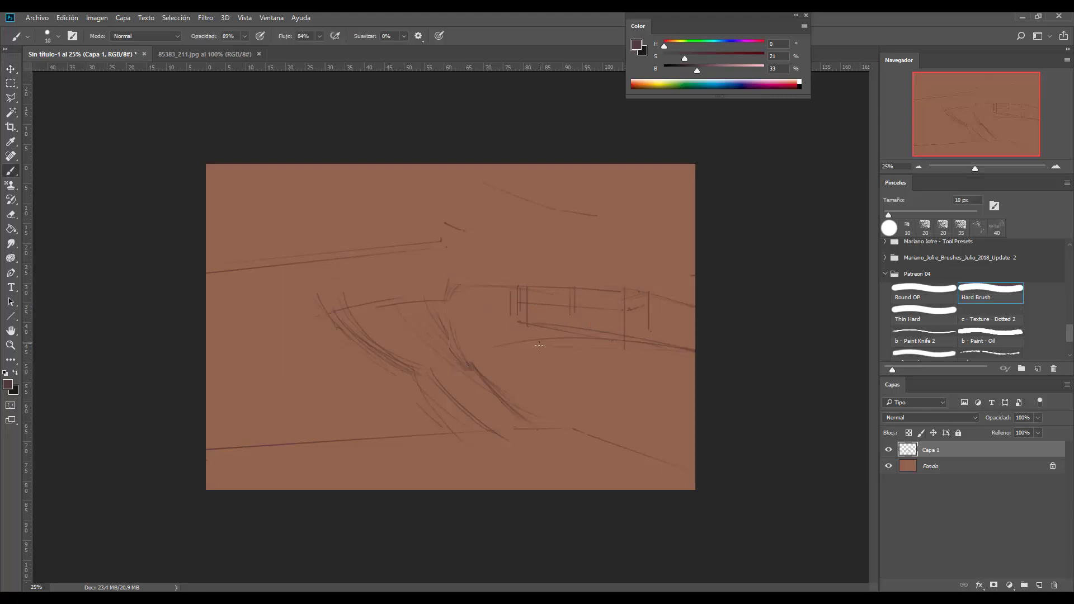
left_click_drag(607, 338, 527, 352)
mouse_move(520, 288)
left_mouse_down()
mouse_move(515, 319)
mouse_move(485, 318)
mouse_move(507, 285)
mouse_move(523, 300)
mouse_move(433, 306)
mouse_move(506, 292)
mouse_move(438, 301)
mouse_move(492, 291)
mouse_move(341, 319)
left_mouse_up()
left_click_drag(507, 253, 341, 266)
mouse_move(463, 247)
left_mouse_down()
mouse_move(314, 273)
mouse_move(186, 272)
mouse_move(285, 262)
left_mouse_up()
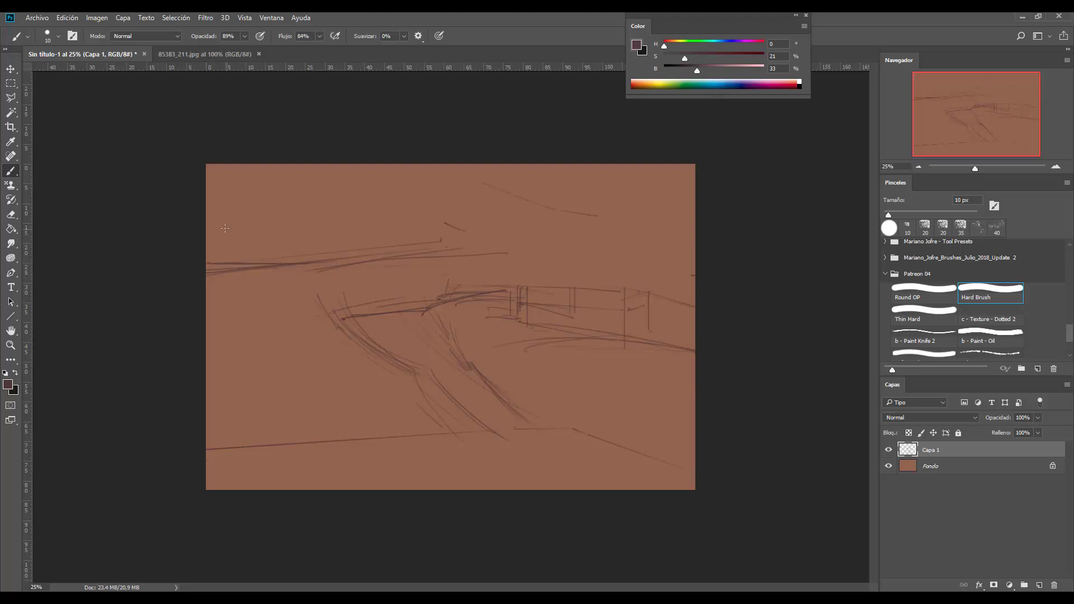
mouse_move(203, 245)
left_mouse_down()
mouse_move(280, 213)
mouse_move(303, 249)
left_mouse_up()
- Sketch the sweeping curves along the canvas's top, the small central roof shape, and the wall and ovals behind the structure
left_click_drag(455, 228, 446, 235)
mouse_move(448, 176)
left_mouse_down()
mouse_move(637, 247)
mouse_move(628, 229)
mouse_move(538, 178)
left_mouse_up()
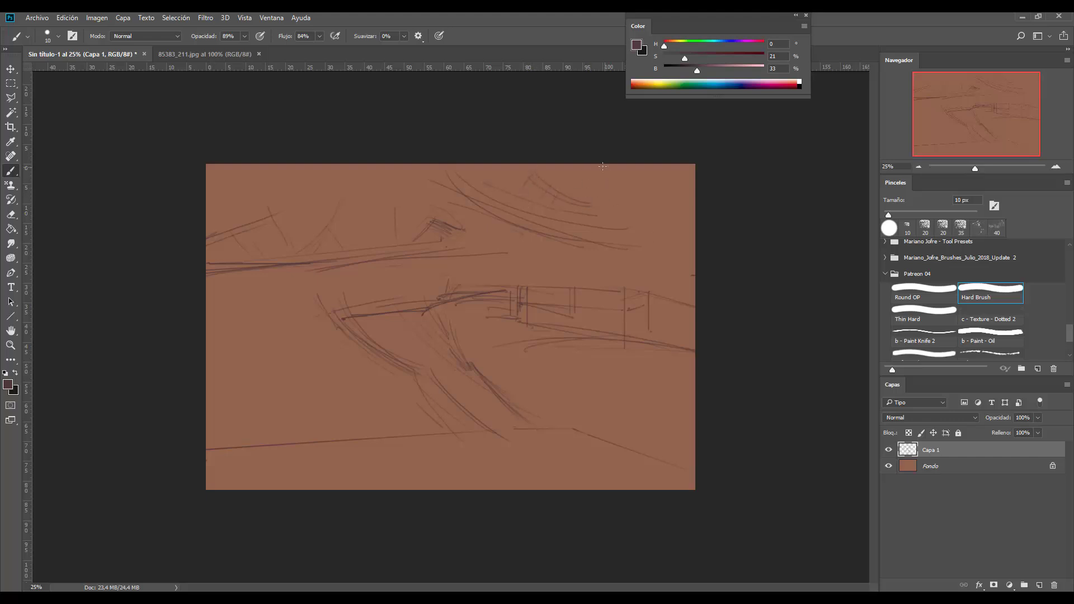
left_click_drag(603, 167, 660, 201)
left_click_drag(656, 286, 660, 289)
mouse_move(545, 278)
left_mouse_down()
mouse_move(631, 276)
mouse_move(493, 259)
mouse_move(525, 282)
mouse_move(495, 256)
mouse_move(406, 249)
mouse_move(498, 278)
mouse_move(503, 253)
mouse_move(502, 285)
left_mouse_up()
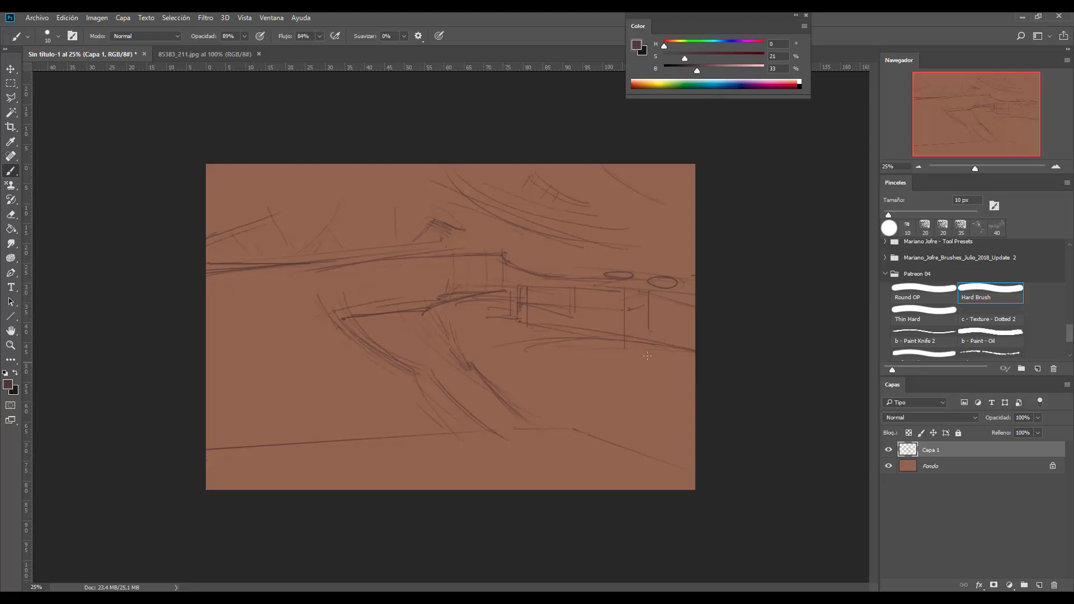
- Draw the large curved mound at the lower right and darken its inner edge beside the diagonal strip
mouse_move(678, 353)
left_mouse_down()
mouse_move(635, 398)
mouse_move(695, 431)
left_mouse_up()
mouse_move(633, 404)
left_mouse_down()
mouse_move(603, 370)
mouse_move(530, 345)
left_mouse_up()
left_click_drag(520, 393, 549, 421)
left_click_drag(498, 373, 558, 425)
left_click_drag(532, 345, 507, 384)
left_click_drag(528, 336, 492, 377)
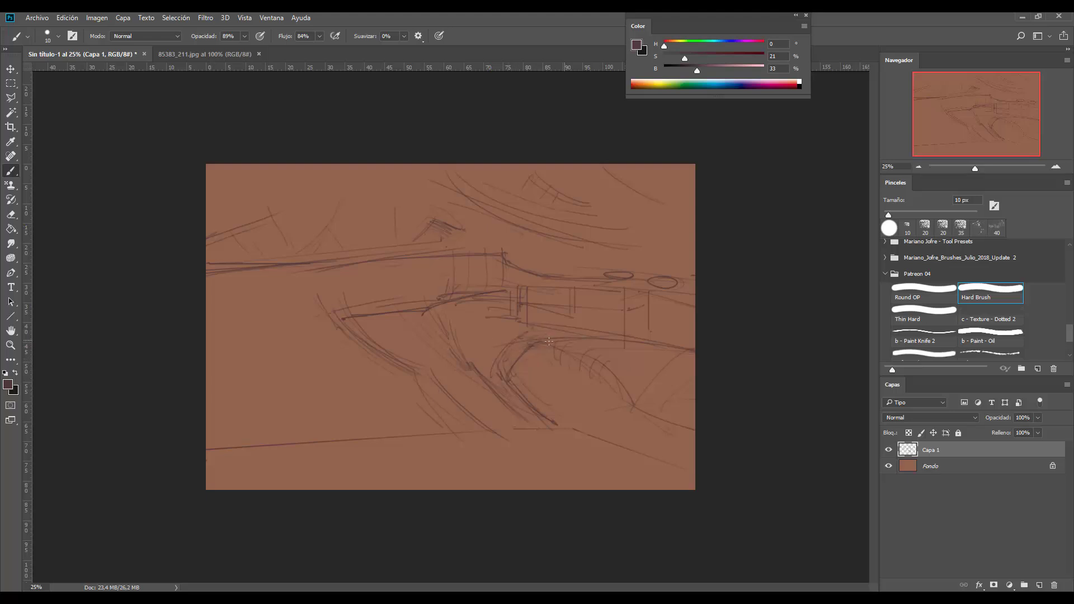
- Strengthen the mound's top curve and sketch loose rock and foliage shapes between it and the central ledge
left_click_drag(547, 337, 694, 366)
left_click_drag(501, 323, 484, 356)
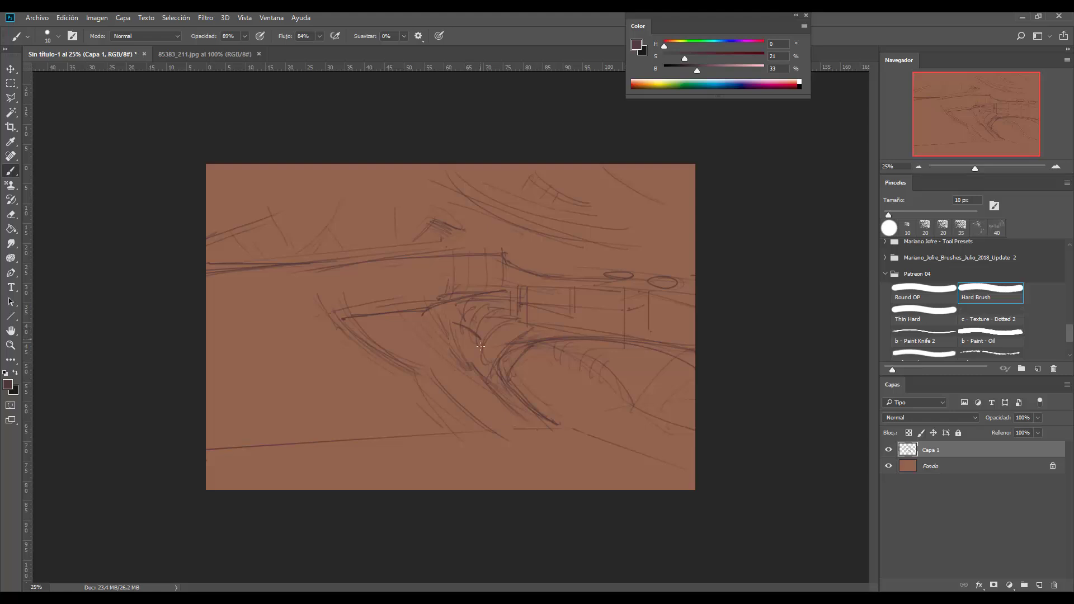
left_click_drag(425, 329, 442, 340)
mouse_move(578, 327)
left_mouse_down()
mouse_move(601, 330)
mouse_move(518, 319)
left_mouse_up()
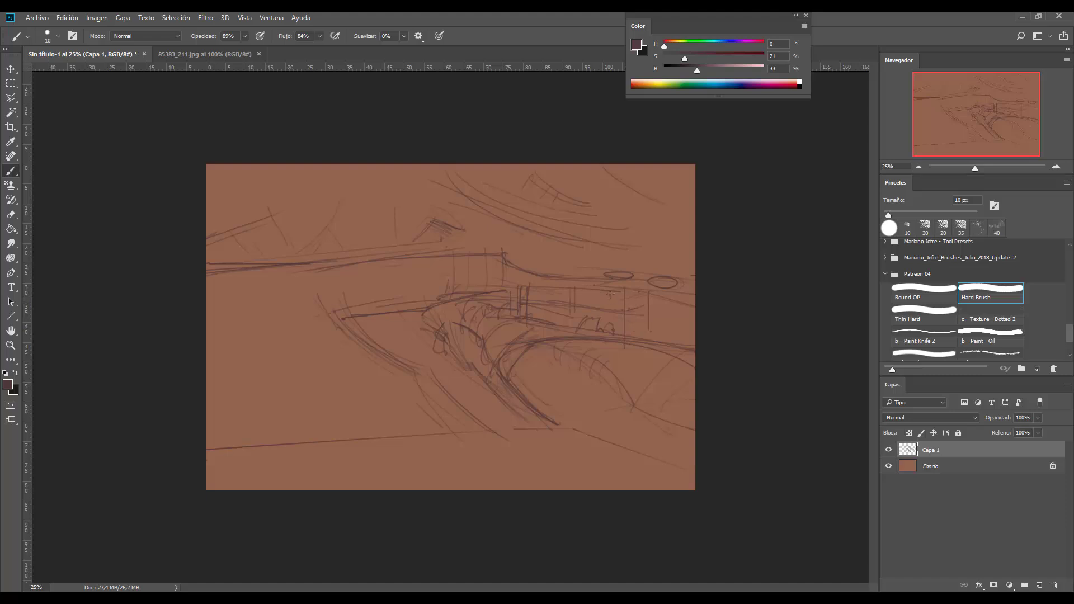
- Redraw the box-shaped structure with a heavy roof edge and darker vertical supports
left_click_drag(627, 298, 533, 289)
mouse_move(650, 290)
left_mouse_down()
mouse_move(532, 279)
mouse_move(635, 298)
left_mouse_up()
mouse_move(539, 278)
left_mouse_down()
mouse_move(518, 302)
mouse_move(521, 285)
mouse_move(639, 292)
left_mouse_up()
mouse_move(524, 282)
left_mouse_down()
mouse_move(623, 293)
mouse_move(641, 314)
left_mouse_up()
left_click_drag(628, 307, 624, 331)
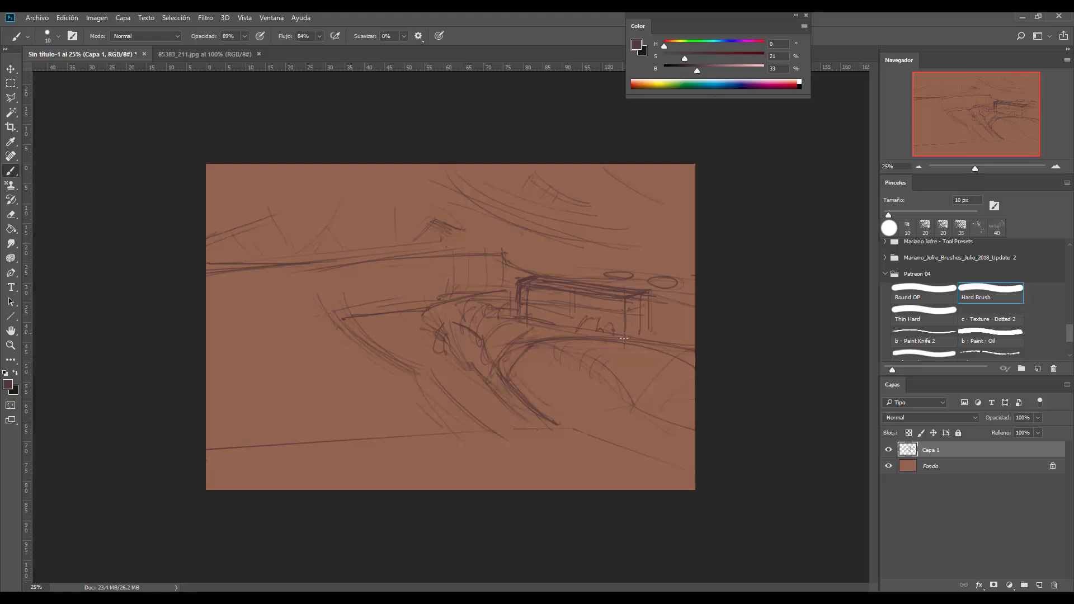
- Sketch vertical lines descending from the oval beside the box-shaped structure to form columns at the canvas's right edge
left_click_drag(689, 298, 688, 338)
left_click_drag(676, 279, 684, 292)
left_click_drag(675, 297, 672, 337)
left_click_drag(665, 306, 665, 338)
left_click_drag(657, 290, 655, 327)
- Darken the left diagonal bank and draw the lower-right ground contour with grass strokes
left_click_drag(358, 323, 418, 363)
mouse_move(574, 430)
left_mouse_down()
mouse_move(605, 451)
mouse_move(685, 469)
left_mouse_up()
left_click_drag(682, 430, 658, 453)
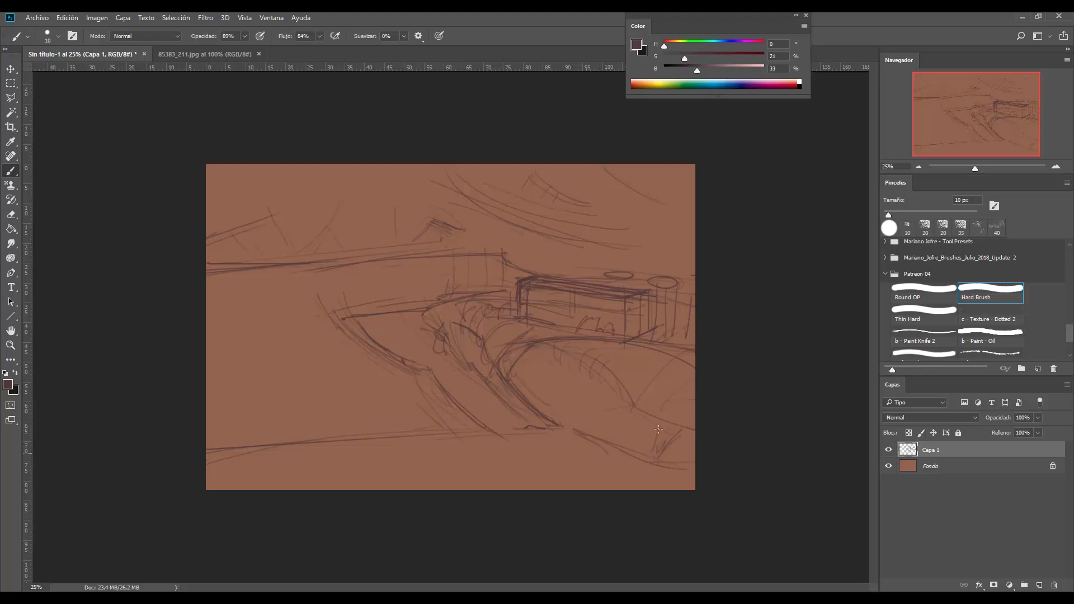
left_click_drag(585, 420, 594, 430)
- Reinforce the central ledge's upper edge and the long background line, adding small detail marks along them
mouse_move(401, 308)
left_mouse_down()
mouse_move(487, 285)
mouse_move(431, 296)
mouse_move(419, 317)
left_mouse_up()
mouse_move(448, 281)
left_mouse_down()
mouse_move(430, 298)
mouse_move(341, 312)
left_mouse_up()
mouse_move(418, 309)
left_mouse_down()
mouse_move(362, 315)
mouse_move(365, 328)
mouse_move(364, 294)
mouse_move(338, 296)
left_mouse_up()
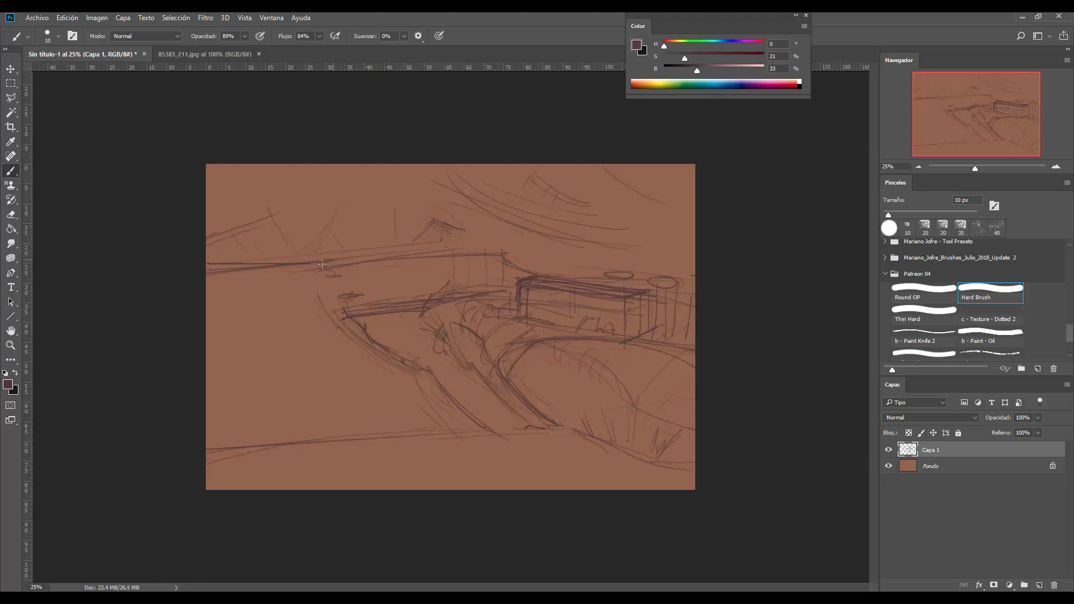
left_click_drag(476, 256, 394, 257)
left_click_drag(328, 258, 185, 271)
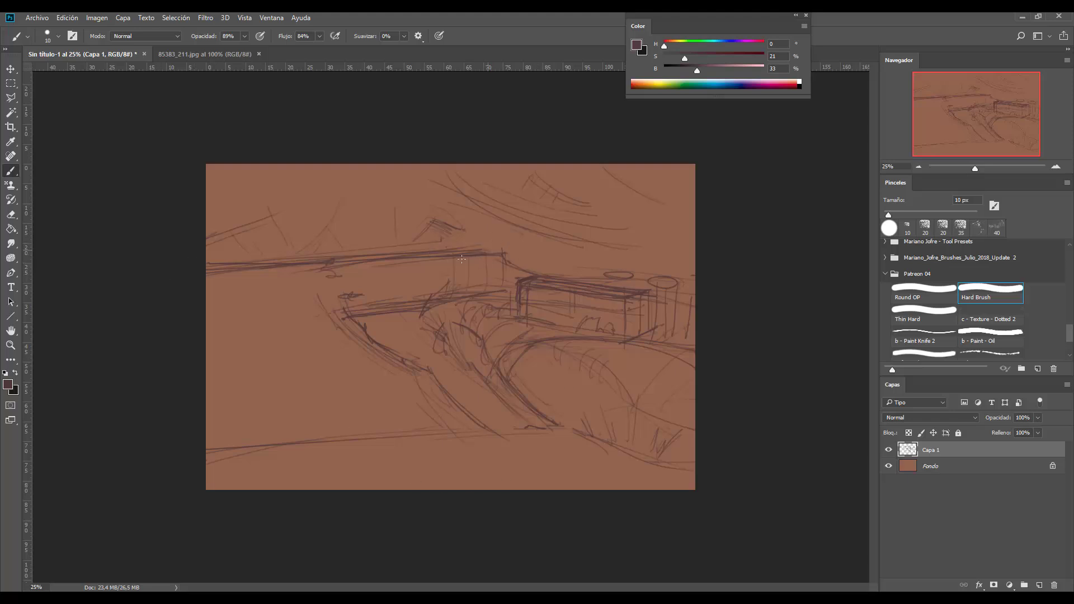
- Detail the small central roof shape and sketch pointed hanging forms along the canvas's top edge
left_click_drag(468, 227, 435, 220)
left_click_drag(312, 170, 319, 203)
left_click_drag(383, 175, 389, 194)
- Sketch the rounded mound at the bottom foreground and scatter small stones over it and the surrounding ground
left_click_drag(477, 436, 451, 461)
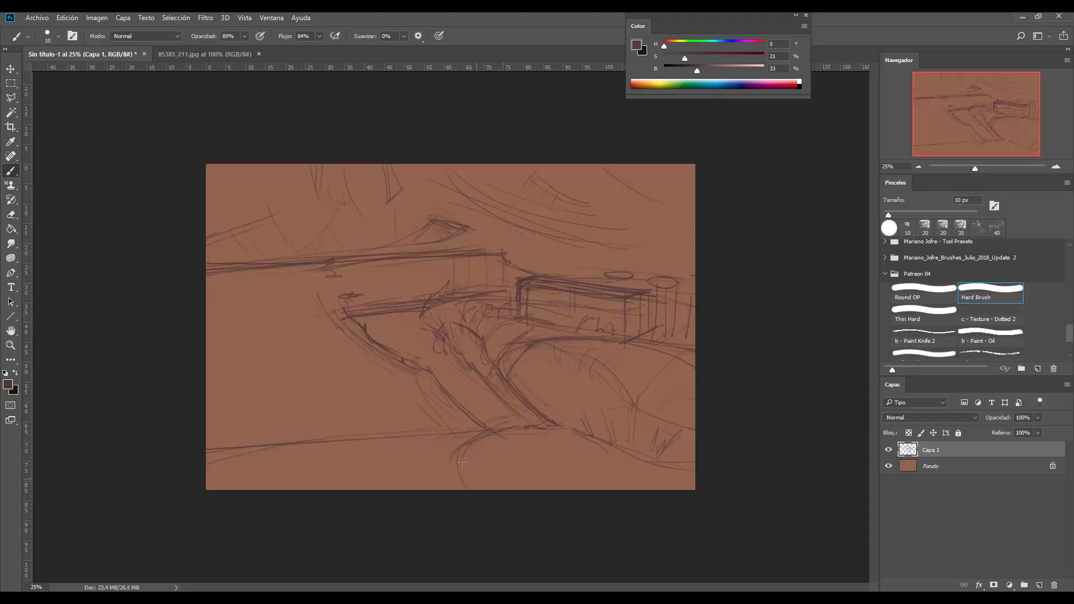
left_click_drag(476, 472, 557, 490)
left_click_drag(571, 452, 635, 467)
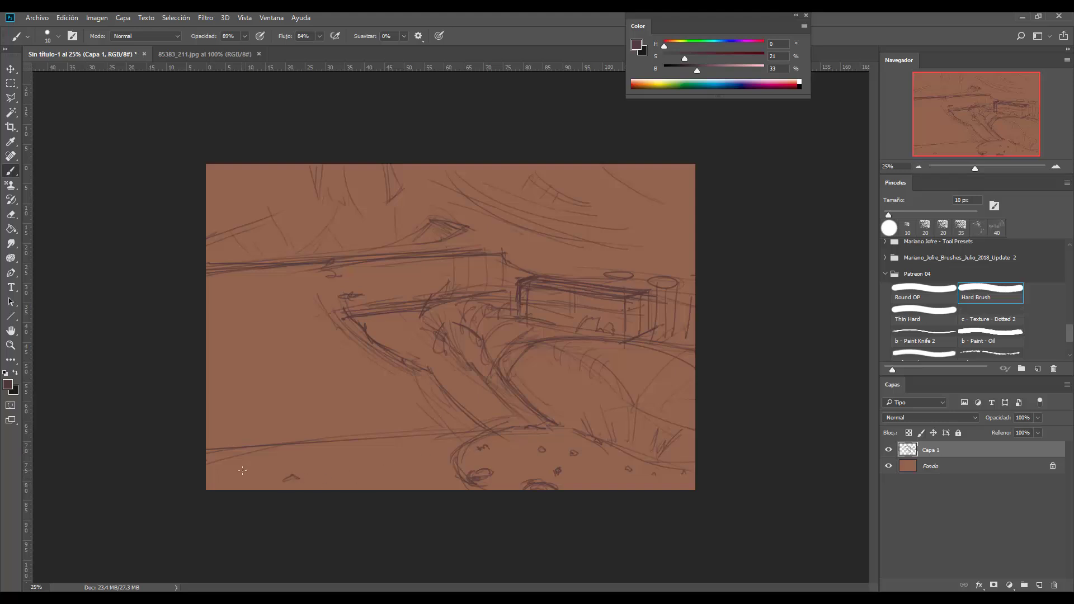
left_click_drag(251, 467, 247, 470)
- Launch the HuionTablet application from the Windows search and return to the Photoshop canvas
key("super")
type("huion")
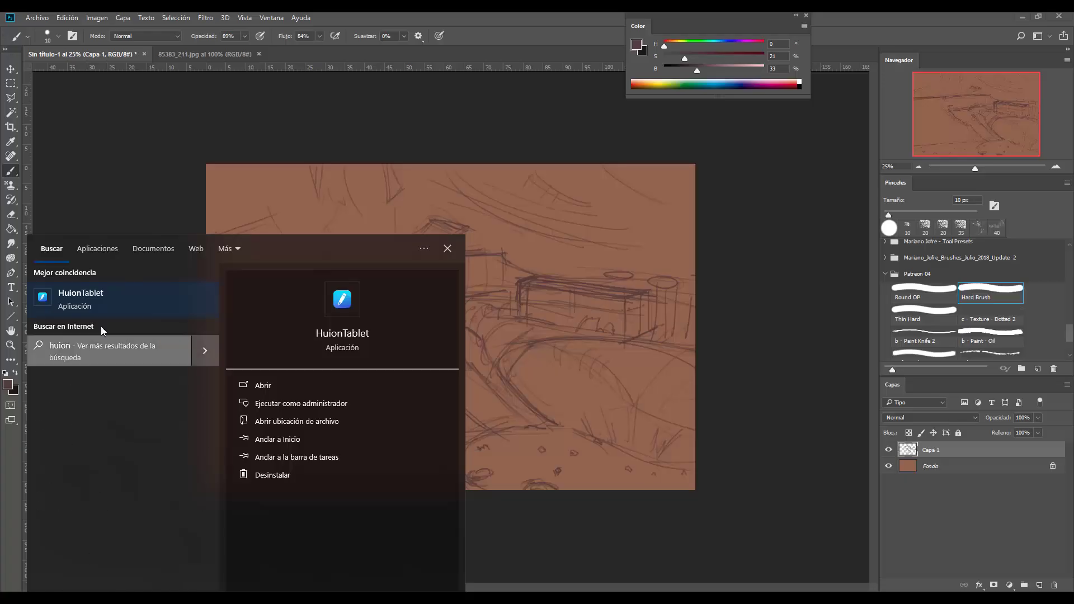
left_click(142, 304)
left_click(770, 137)
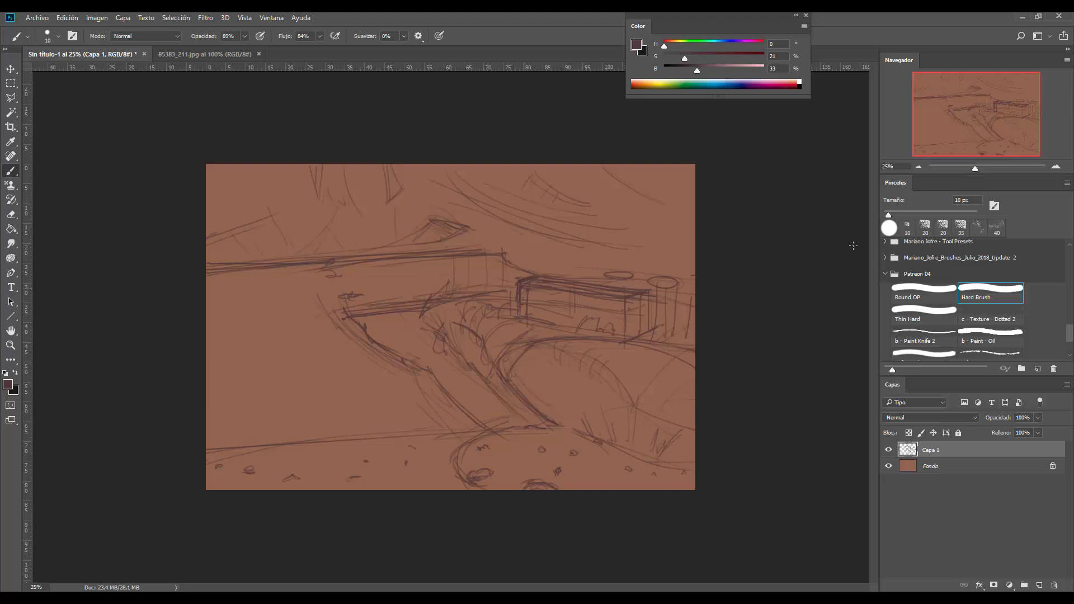
- Set the brush colour to H 0, S 17, B 50 and enlarge the brush to 90 px
left_click_drag(702, 71, 682, 60)
key("bracketright")
key("bracketright")
key("bracketright")
key("bracketright")
key("bracketright")
key("bracketright")
key("bracketright")
key("bracketright")
mouse_move(436, 266)
left_mouse_down()
mouse_move(404, 327)
mouse_move(452, 269)
mouse_move(451, 292)
mouse_move(455, 262)
left_mouse_up()
key("ctrl+z")
key("ctrl+z")
key("ctrl+z")
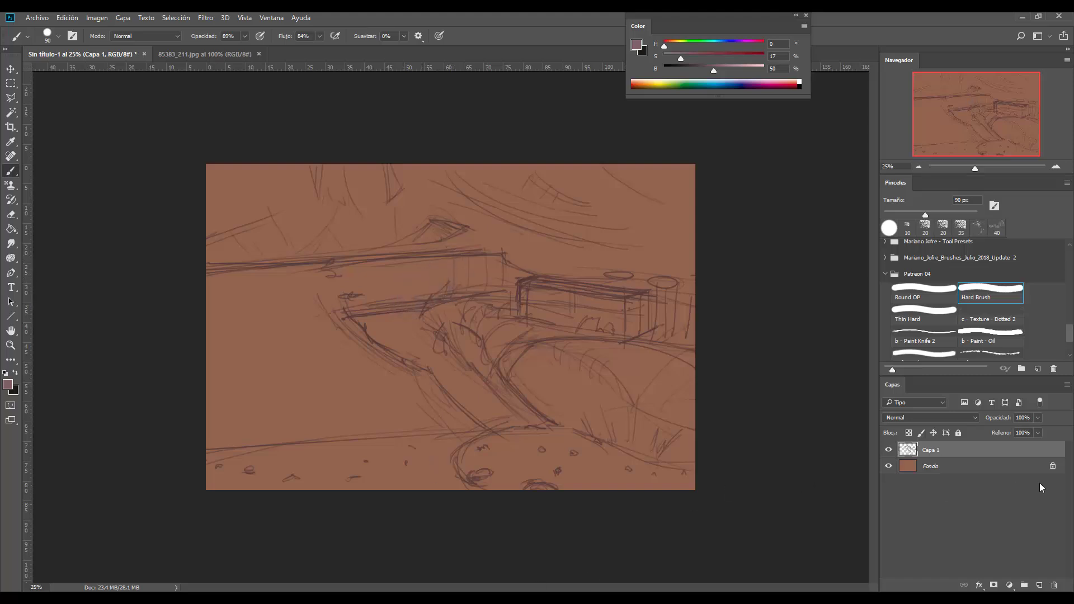
- Add a new layer between Fondo and the sketch layer, and set Capa 1 to Multiplicar blending with reduced opacity and a full lock
left_click(1034, 468)
left_click(1039, 585)
left_click(959, 451)
left_click(961, 416)
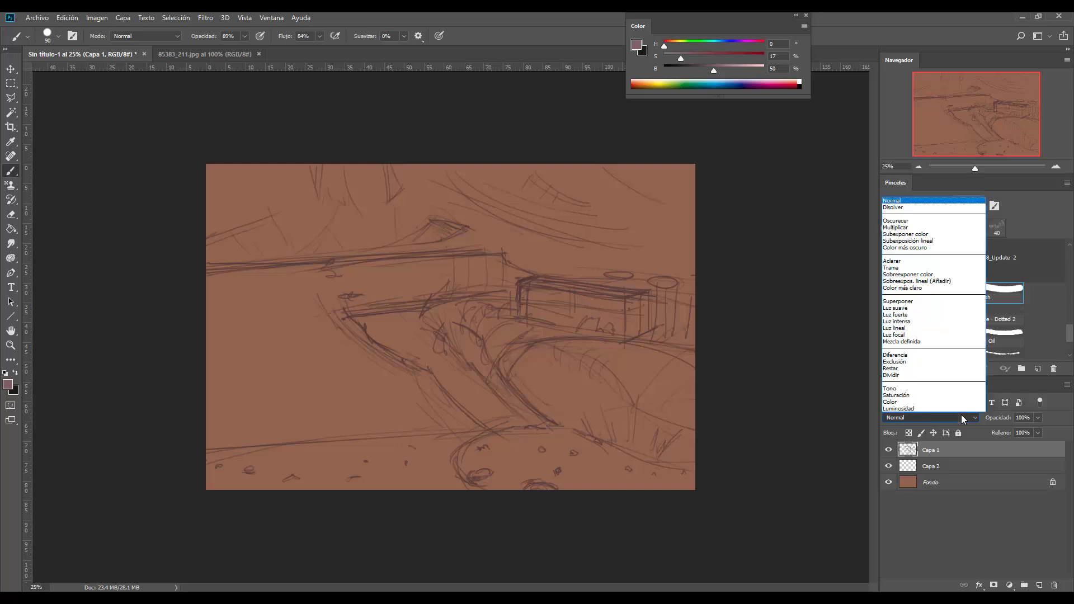
left_click(909, 228)
left_click_drag(1040, 418, 1006, 441)
left_click(958, 433)
- On Capa 2, block in greyish purple patches beneath the long ledge and on the left slope, enlarging the brush to 150 px
left_click(918, 467)
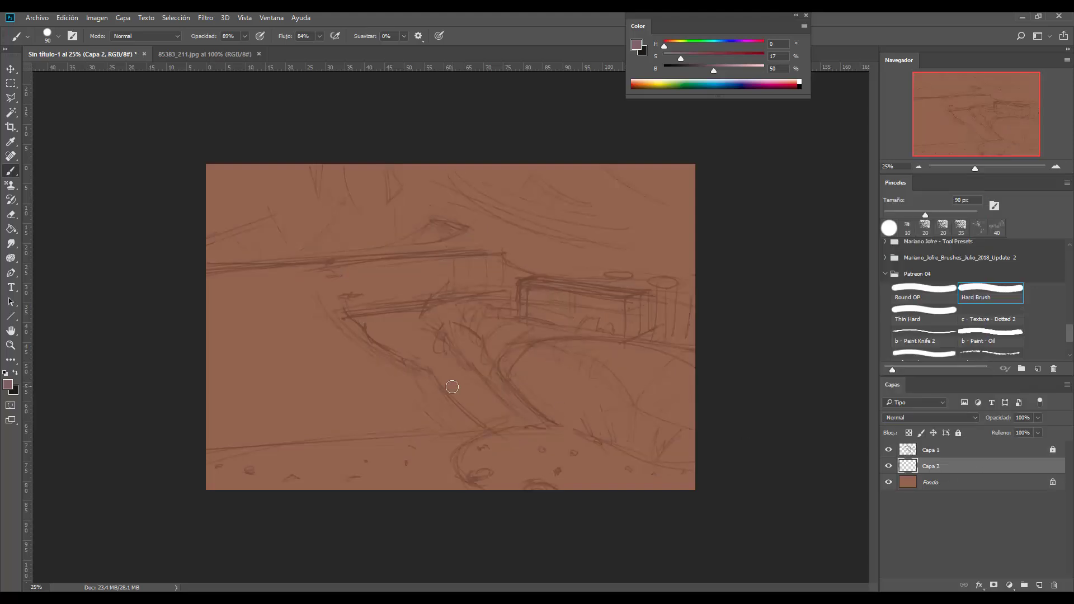
mouse_move(453, 283)
left_mouse_down()
mouse_move(427, 299)
mouse_move(412, 287)
mouse_move(404, 309)
mouse_move(443, 300)
mouse_move(465, 273)
mouse_move(501, 303)
mouse_move(398, 301)
mouse_move(380, 312)
mouse_move(360, 296)
mouse_move(330, 295)
mouse_move(406, 366)
mouse_move(364, 363)
left_mouse_up()
key("]")
key("]")
key("]")
mouse_move(312, 335)
left_mouse_down()
mouse_move(390, 368)
mouse_move(339, 362)
mouse_move(278, 297)
mouse_move(353, 397)
mouse_move(330, 361)
mouse_move(386, 379)
left_mouse_up()
mouse_move(288, 430)
left_mouse_down()
mouse_move(257, 416)
mouse_move(310, 423)
mouse_move(219, 385)
mouse_move(313, 428)
mouse_move(218, 397)
mouse_move(202, 395)
mouse_move(199, 408)
mouse_move(241, 402)
mouse_move(308, 431)
mouse_move(223, 374)
left_mouse_up()
- Paint a diagonal stroke at the lower left and fill the foreground mound with dark red H 0, S 35, B 39, enlarging the brush to 175 px
left_click_drag(691, 57, 703, 69)
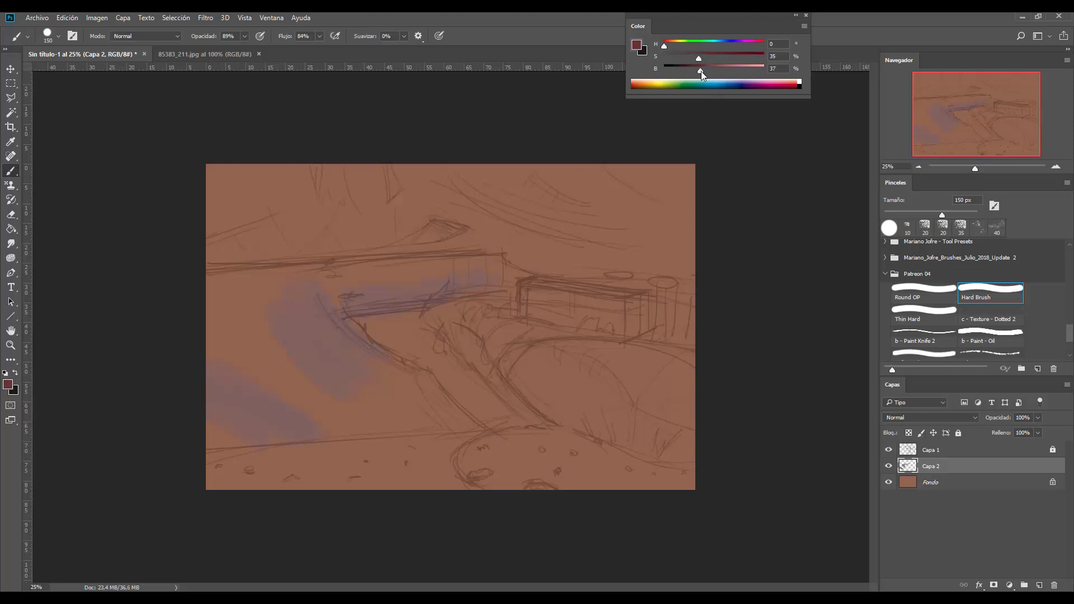
mouse_move(229, 377)
left_mouse_down()
mouse_move(308, 424)
mouse_move(350, 433)
left_mouse_up()
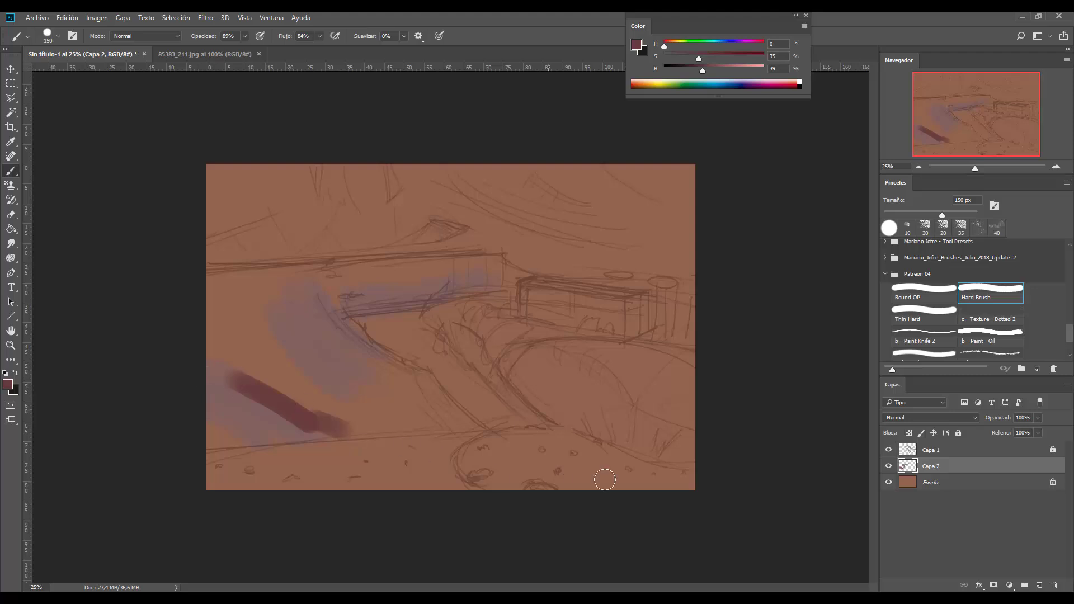
mouse_move(537, 439)
left_mouse_down()
mouse_move(629, 475)
mouse_move(558, 437)
mouse_move(688, 491)
mouse_move(533, 456)
mouse_move(617, 488)
mouse_move(498, 432)
mouse_move(604, 472)
mouse_move(521, 444)
mouse_move(508, 465)
mouse_move(521, 433)
mouse_move(492, 481)
left_mouse_up()
key("bracketright")
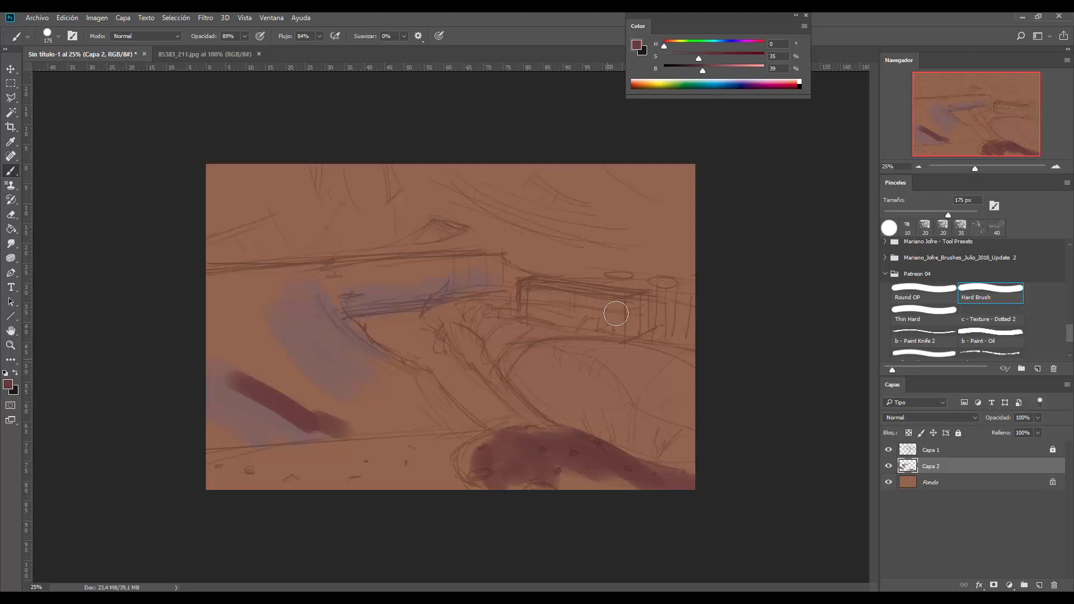
- Shade the foreground mound's base and left end with darker reds, H 0, S 30, B 26 and B 19
mouse_move(699, 58)
left_mouse_down()
mouse_move(685, 58)
mouse_move(689, 69)
mouse_move(694, 58)
left_mouse_up()
mouse_move(537, 473)
left_mouse_down()
mouse_move(607, 508)
mouse_move(572, 471)
mouse_move(649, 518)
mouse_move(559, 499)
mouse_move(491, 470)
mouse_move(484, 449)
mouse_move(473, 475)
left_mouse_up()
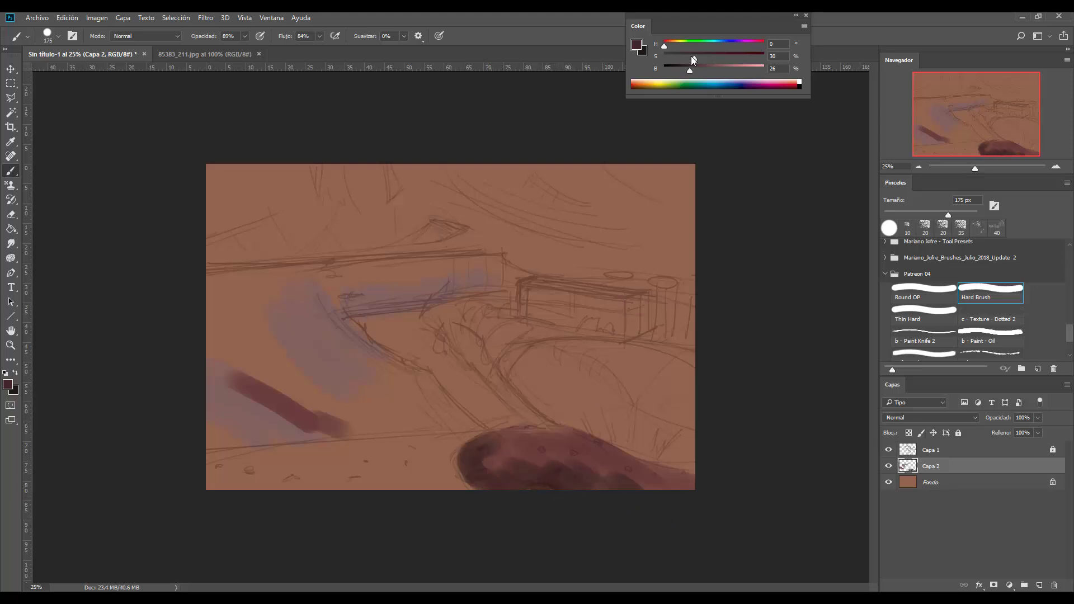
left_click_drag(690, 70, 683, 70)
left_click_drag(467, 456, 487, 442)
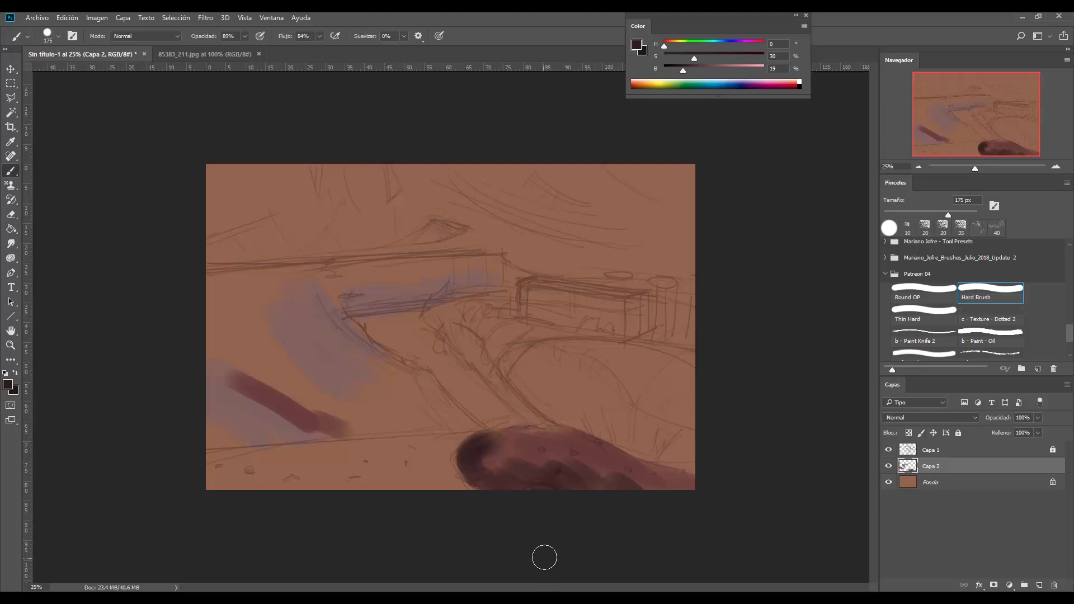
- With a 90 px brush, paint dark accents beside the building and along the ridge line above it
key("bracketleft")
key("bracketleft")
key("bracketleft")
key("bracketleft")
mouse_move(663, 328)
left_mouse_down()
mouse_move(655, 335)
mouse_move(674, 342)
left_mouse_up()
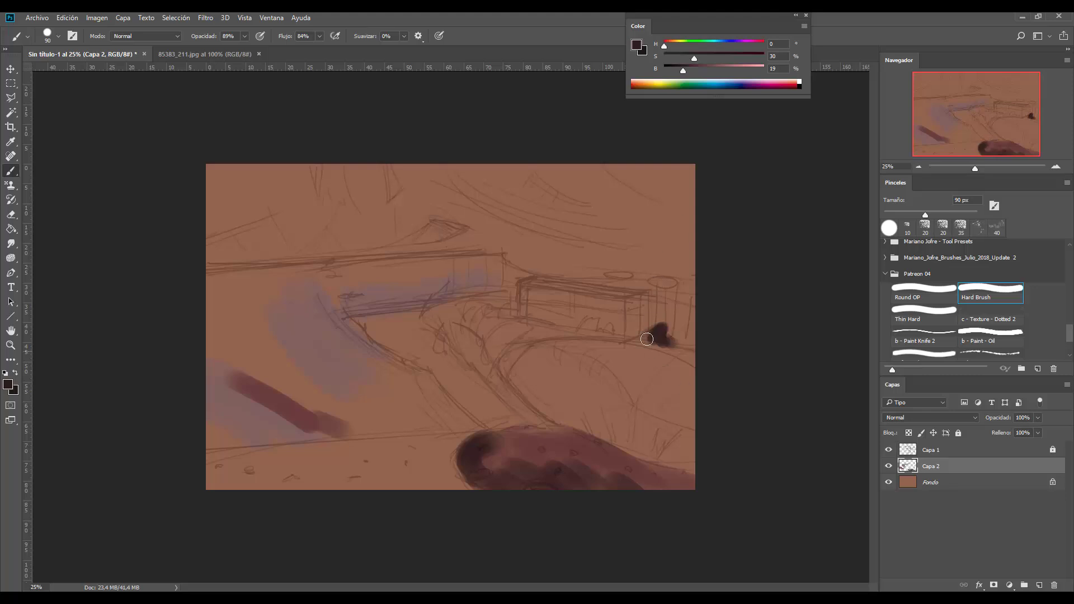
mouse_move(672, 282)
left_mouse_down()
mouse_move(647, 302)
mouse_move(632, 283)
mouse_move(530, 274)
mouse_move(483, 248)
left_mouse_up()
- Fill the right-hand hill with orange-brown H 22, S 70, B 50, enlarging the brush to 175 px
left_click(577, 482, "alt")
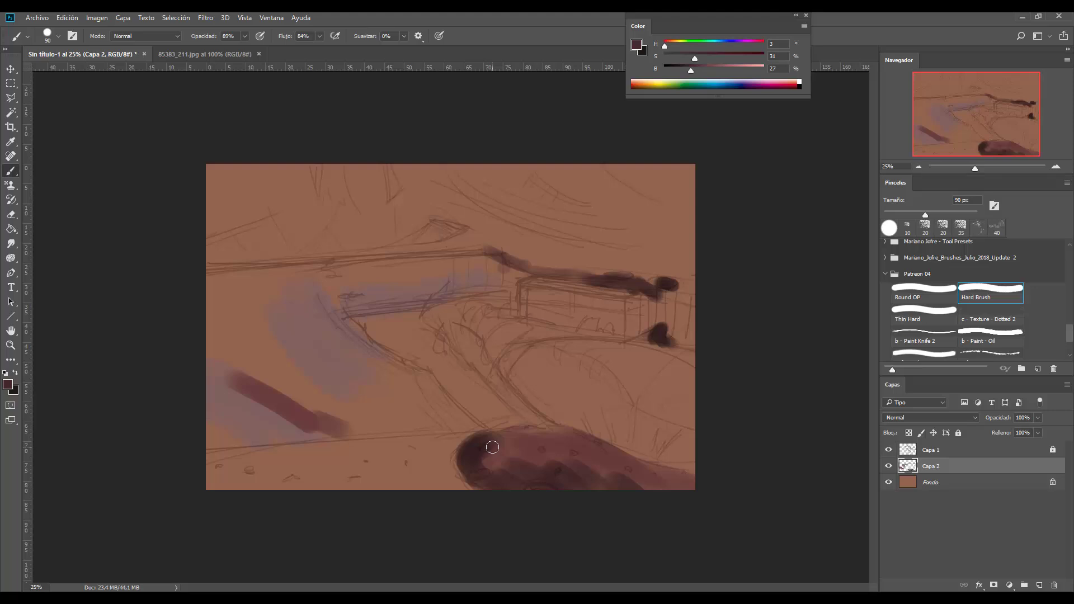
left_click(572, 460, "alt")
left_click(674, 47)
left_click(667, 45)
left_click(711, 68)
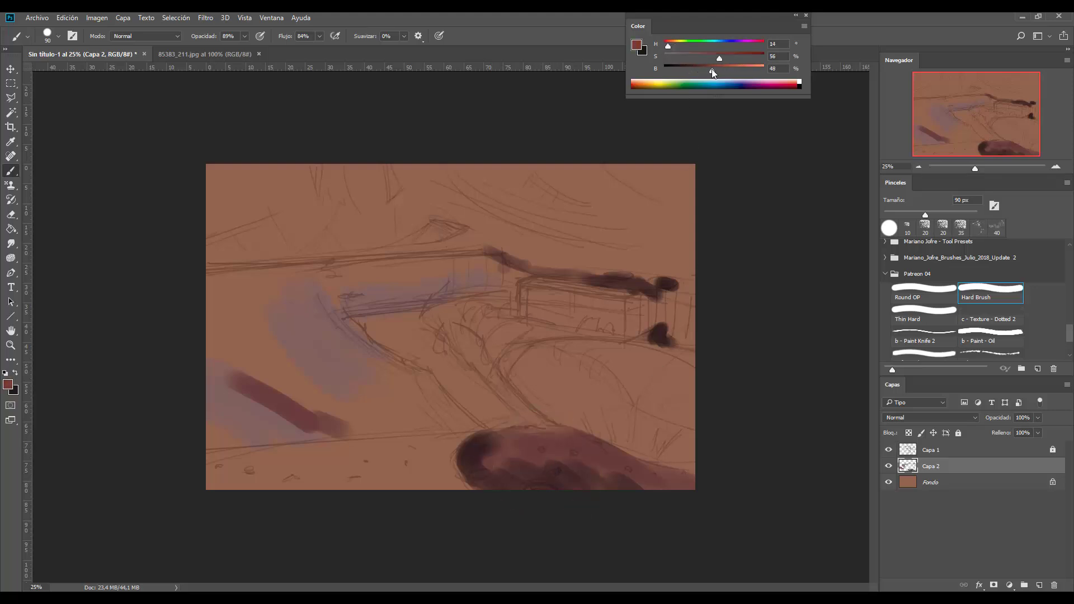
left_click(671, 45)
key("bracketright")
key("bracketright")
left_click_drag(573, 351, 574, 393)
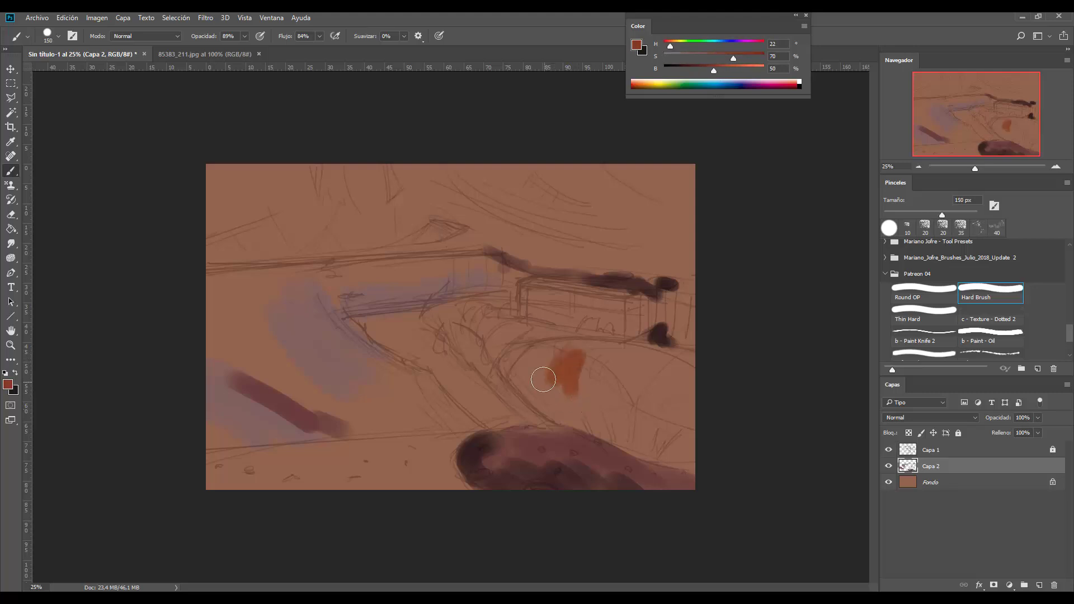
key("bracketright")
key("bracketright")
left_click_drag(532, 354, 552, 376)
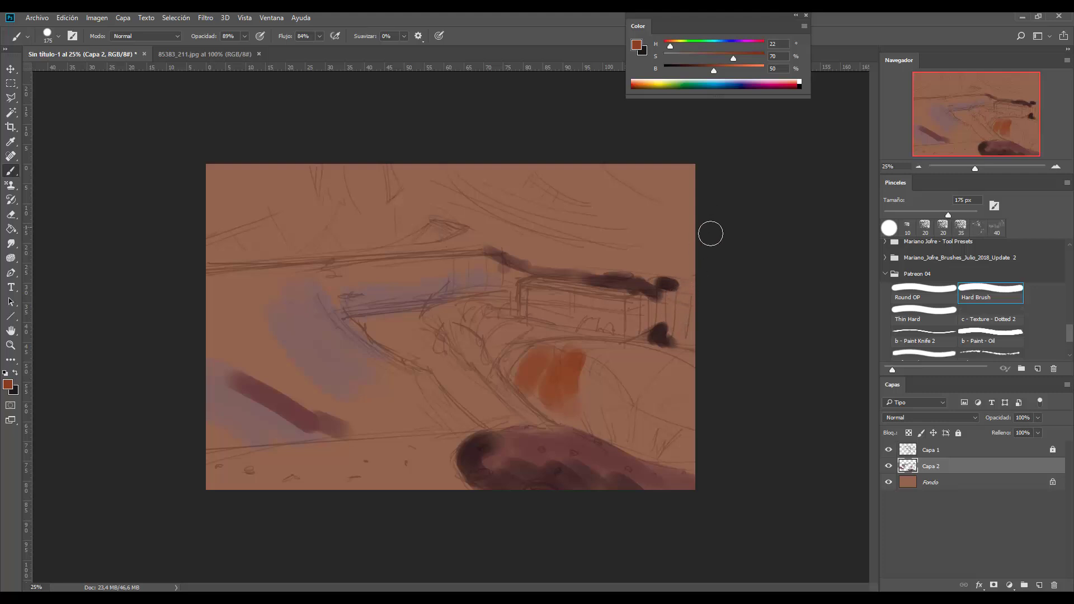
mouse_move(613, 351)
left_mouse_down()
mouse_move(662, 355)
mouse_move(643, 436)
mouse_move(576, 431)
left_mouse_up()
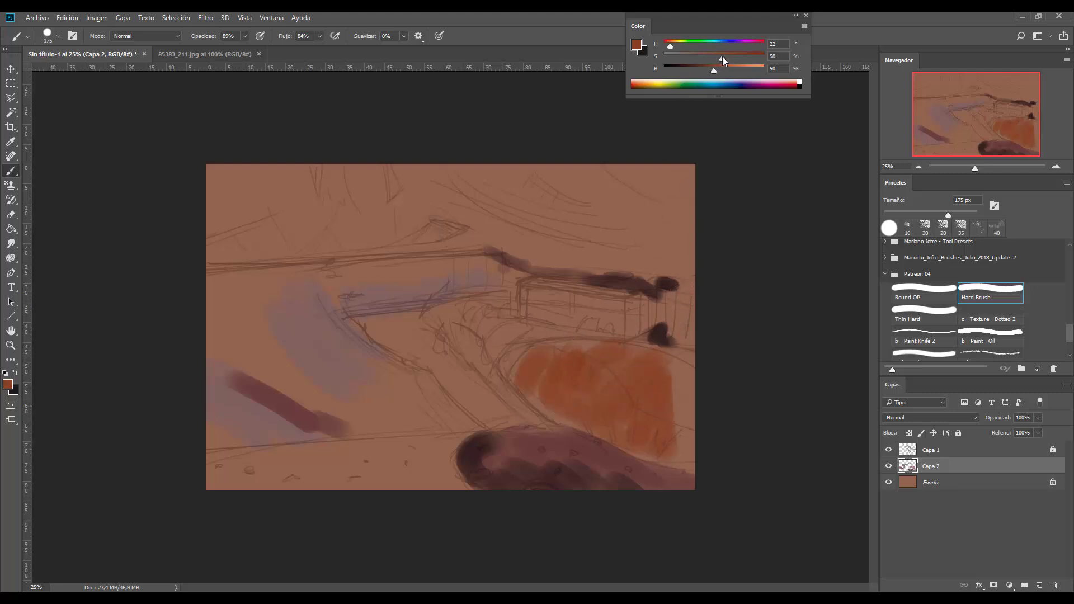
- Paint the hill's shadowed left slope up towards the ledge with dark brown, ending at H 22, S 67, B 39
left_click_drag(714, 70, 706, 70)
left_click_drag(554, 385, 554, 417)
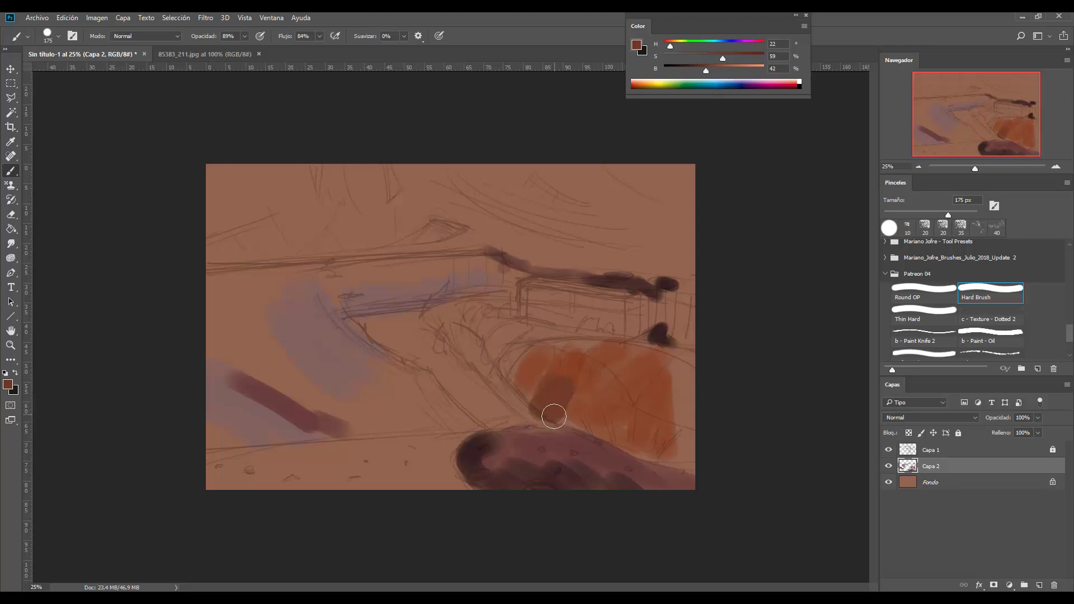
left_click_drag(706, 70, 703, 70)
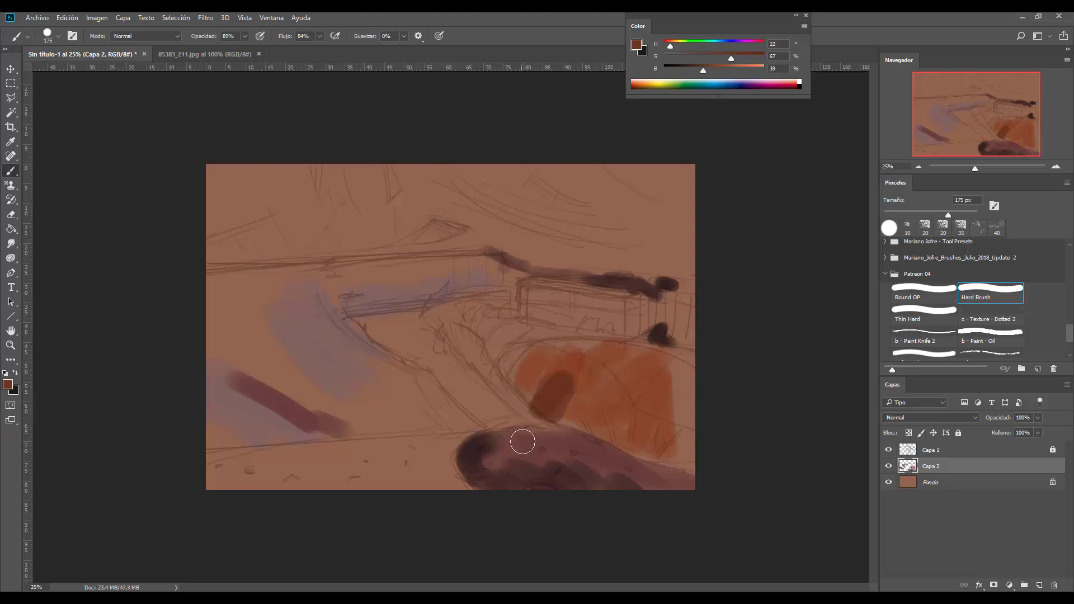
mouse_move(544, 377)
left_mouse_down()
mouse_move(518, 384)
mouse_move(577, 425)
mouse_move(486, 376)
mouse_move(501, 351)
mouse_move(487, 328)
mouse_move(455, 326)
mouse_move(472, 353)
left_mouse_up()
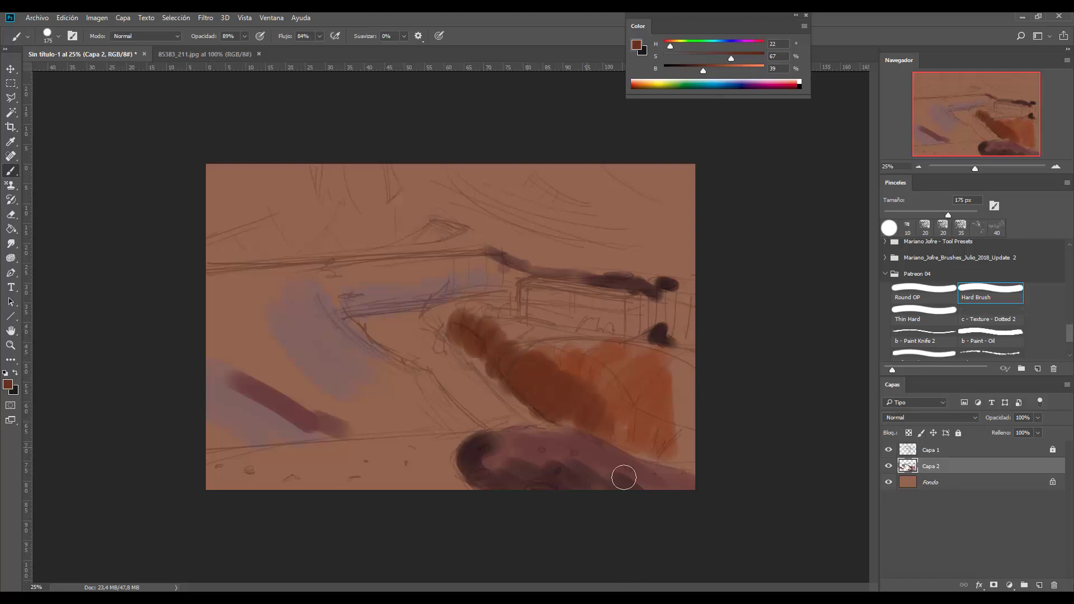
- Sample the hill's orange and extend it to the right edge of the canvas with H 22, S 62, B 52
key("bracketright")
key("bracketleft")
left_click(643, 391, "alt")
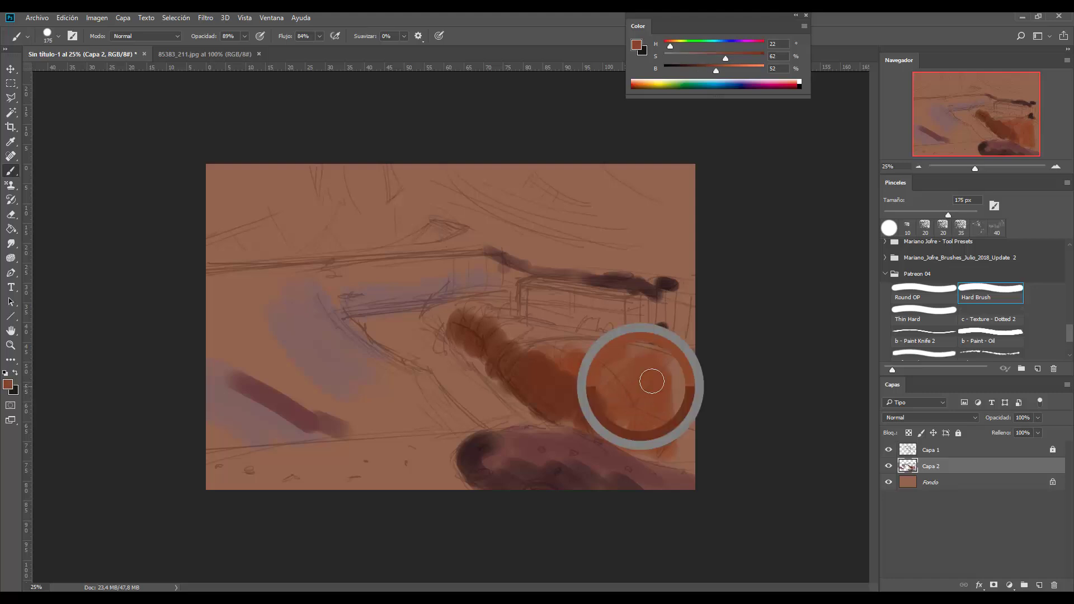
mouse_move(652, 391)
left_mouse_down()
mouse_move(679, 411)
mouse_move(688, 461)
left_mouse_up()
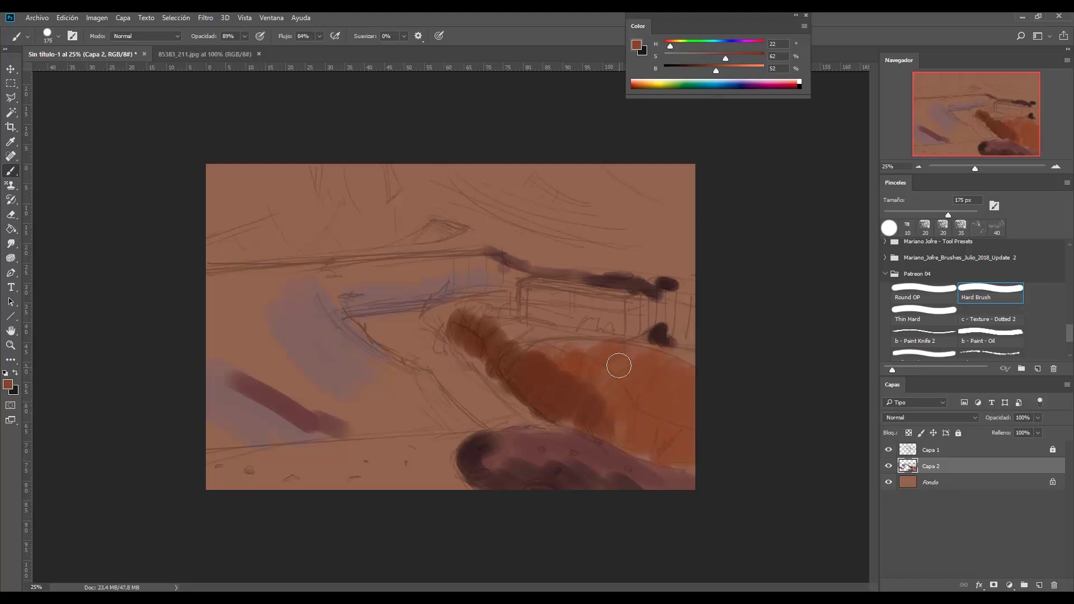
- Add light orange patches in H 22, S 56, B 64 to the hill and a beige patch in H 38, S 35, B 64 near its right edge
left_click(660, 368, "alt")
mouse_move(729, 58)
left_mouse_down()
mouse_move(720, 58)
mouse_move(727, 71)
left_mouse_up()
left_click_drag(686, 394, 693, 431)
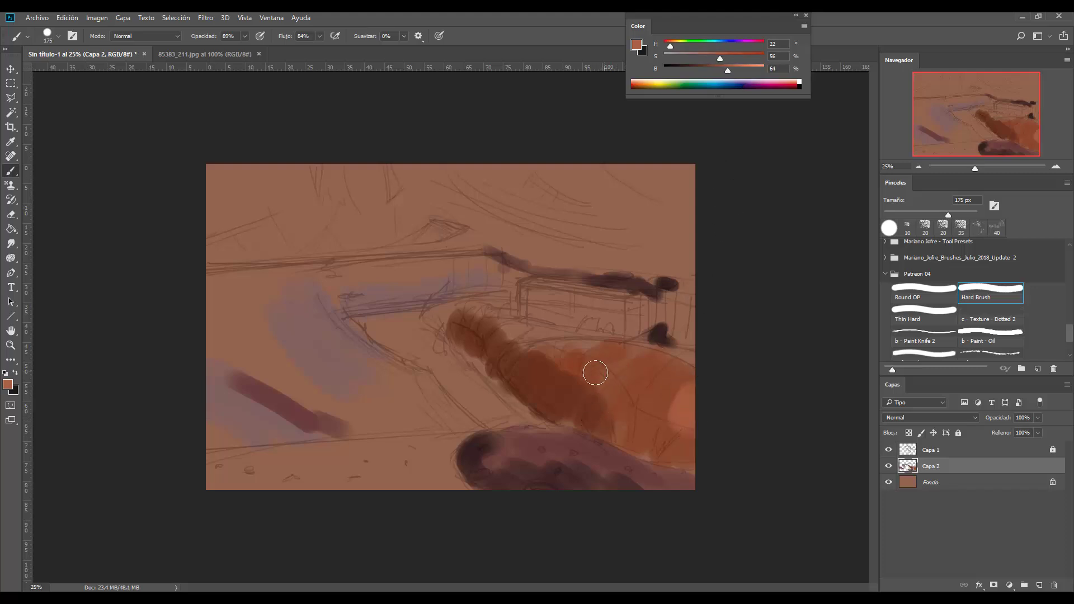
left_click_drag(595, 371, 595, 386)
left_click_drag(720, 58, 674, 46)
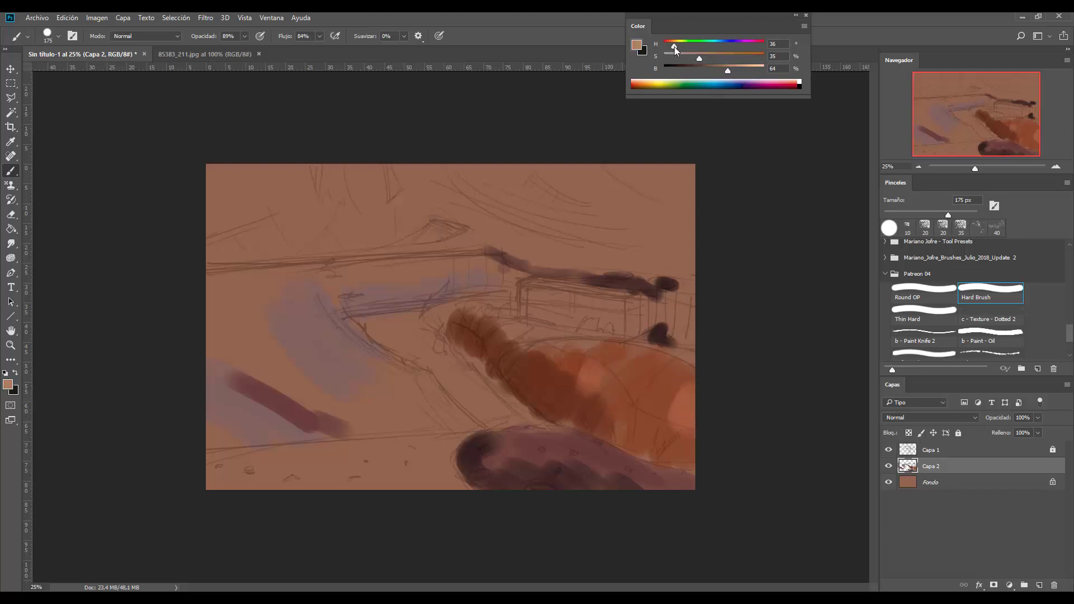
mouse_move(669, 400)
left_mouse_down()
mouse_move(683, 410)
mouse_move(679, 449)
left_mouse_up()
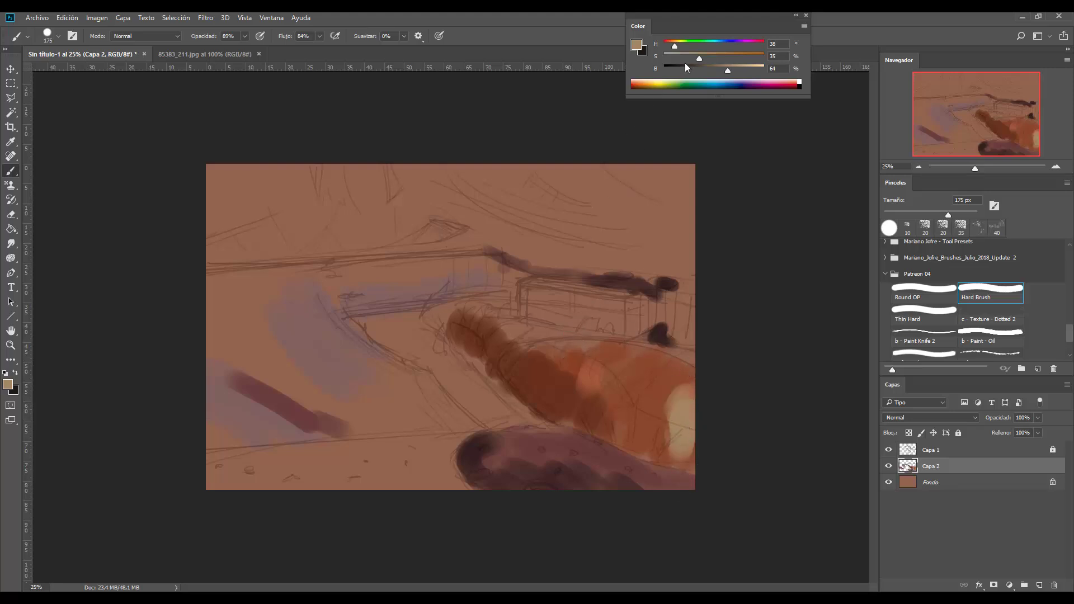
- Fill the building's walls and the area just left of them with greyish beige H 38, S 21, B 54
left_click_drag(700, 58, 685, 58)
left_click_drag(538, 340, 540, 321)
key("ctrl+z")
left_click_drag(716, 68, 718, 68)
mouse_move(524, 342)
left_mouse_down()
mouse_move(543, 309)
mouse_move(513, 349)
mouse_move(515, 327)
left_mouse_up()
mouse_move(621, 296)
left_mouse_down()
mouse_move(615, 328)
mouse_move(542, 314)
mouse_move(658, 332)
mouse_move(635, 327)
left_mouse_up()
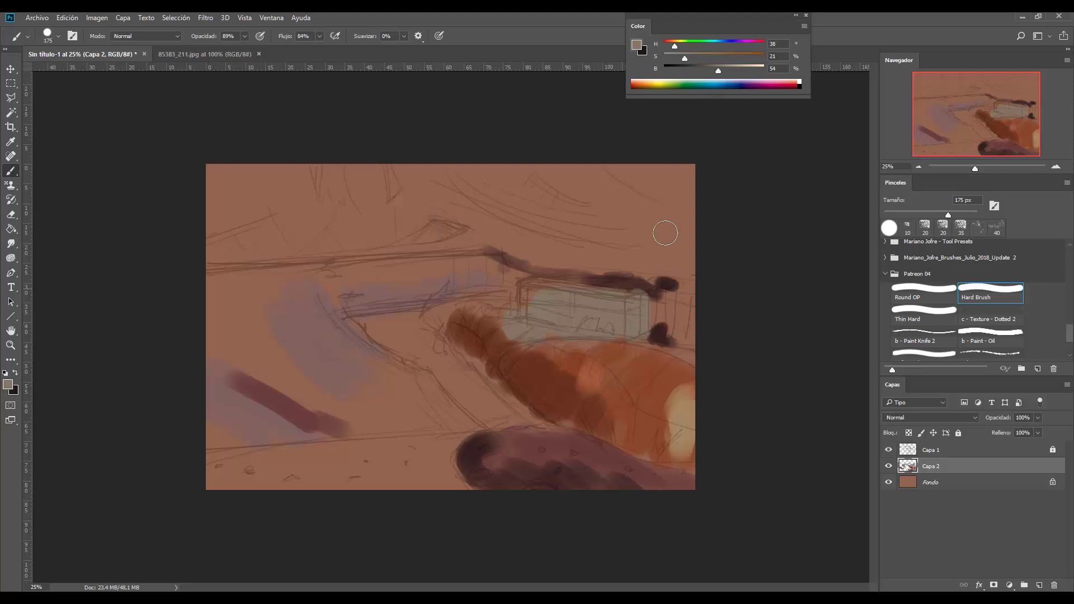
- Paint the building's right end and a thin vertical strip on its wall with light beige H 38, S 17, B 72, and set the brush to 150 px
left_click_drag(734, 70, 740, 70)
left_click_drag(635, 292, 640, 336)
key("ctrl+z")
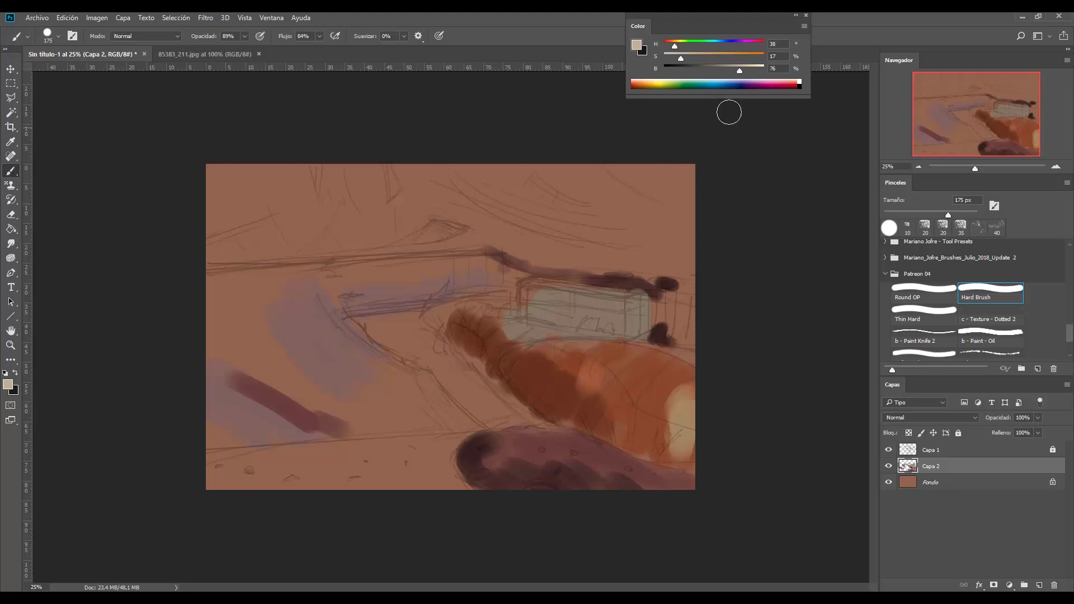
left_click_drag(638, 292, 637, 336)
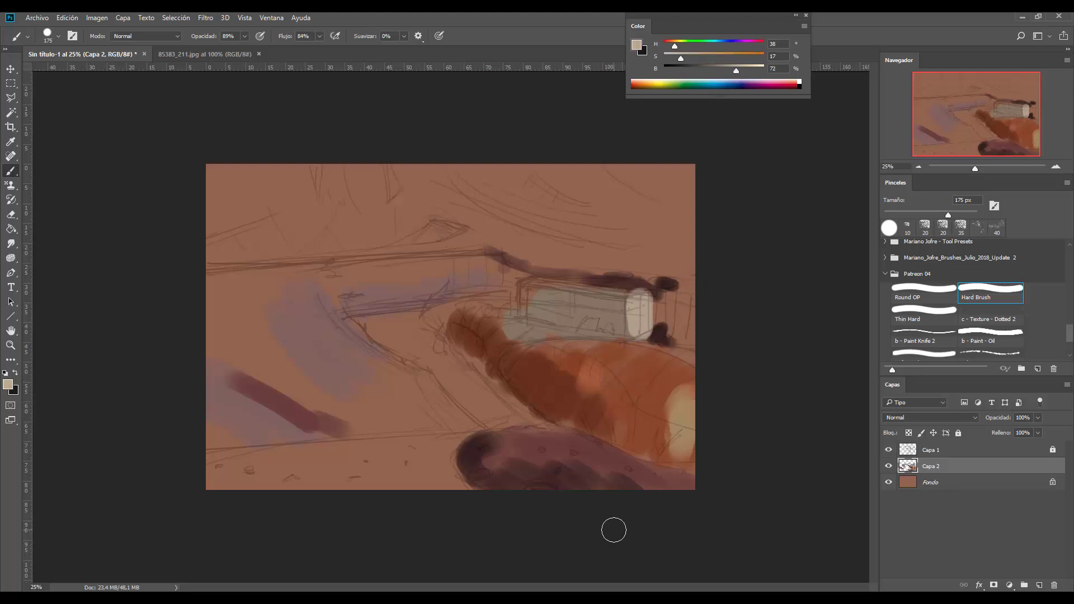
key("bracketleft")
key("bracketleft")
key("bracketleft")
key("bracketleft")
key("bracketleft")
key("bracketleft")
key("bracketleft")
key("bracketleft")
left_click_drag(571, 292, 572, 311)
key("bracketright")
key("bracketright")
left_click(646, 377, "alt")
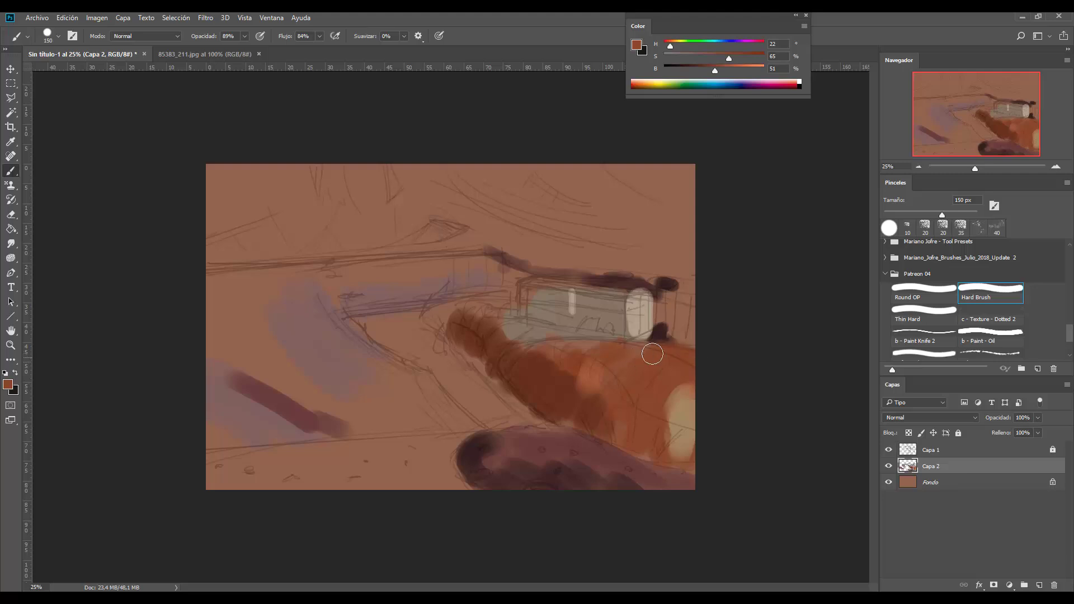
left_click(559, 396, "alt")
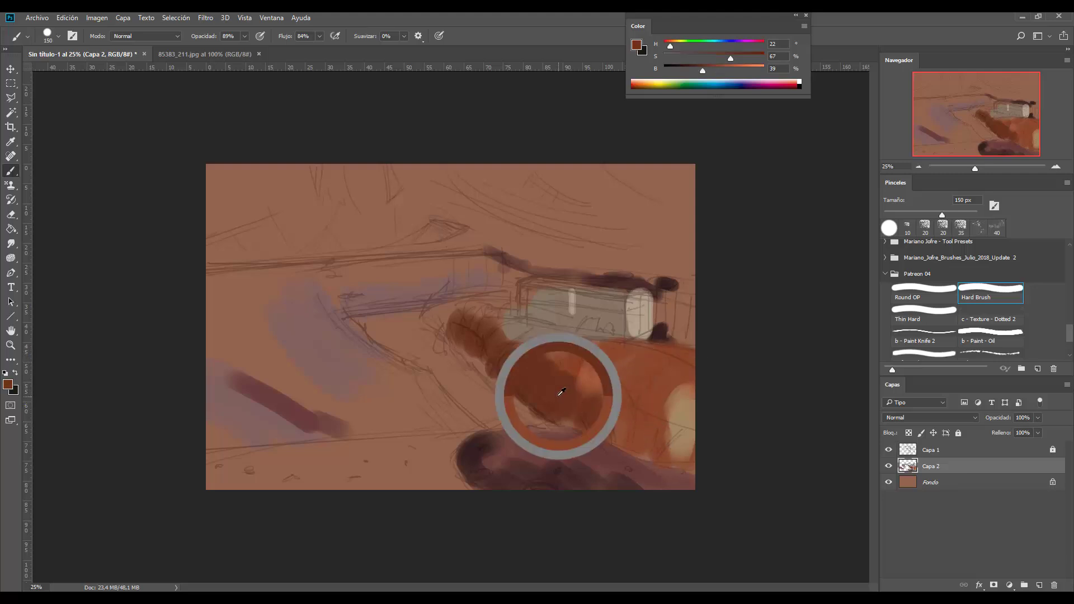
left_click(480, 452, "alt")
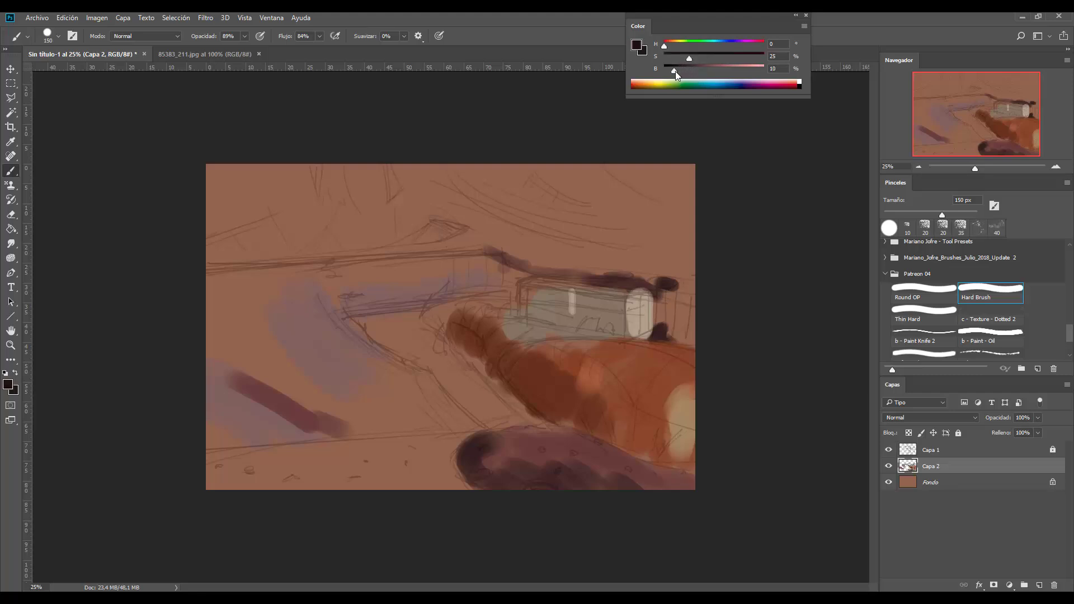
left_click_drag(502, 420, 460, 389)
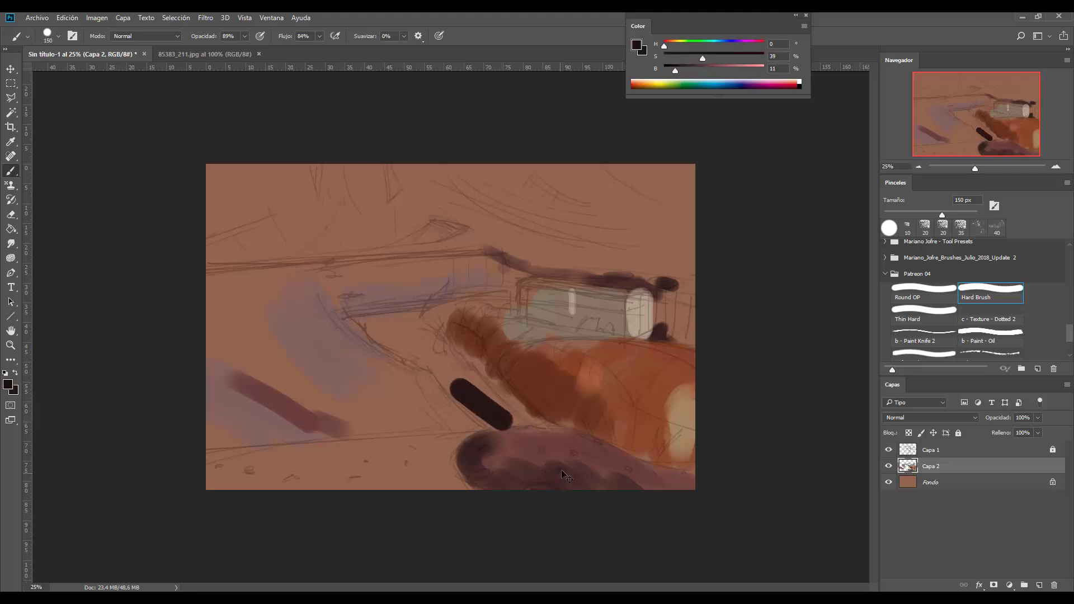
key("ctrl+z")
- Paint the channel between the hill's shadowed slope and the foreground mound with dark blue H 245, S 48, B 22
left_click(732, 42)
left_click(712, 55)
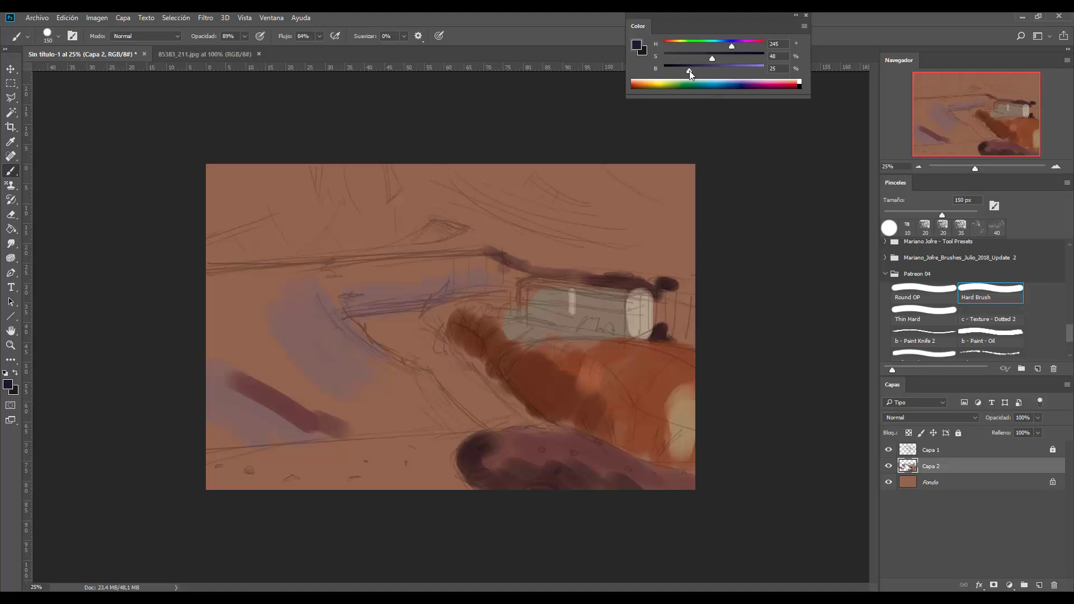
left_click_drag(689, 70, 686, 70)
left_click(498, 412, "shift")
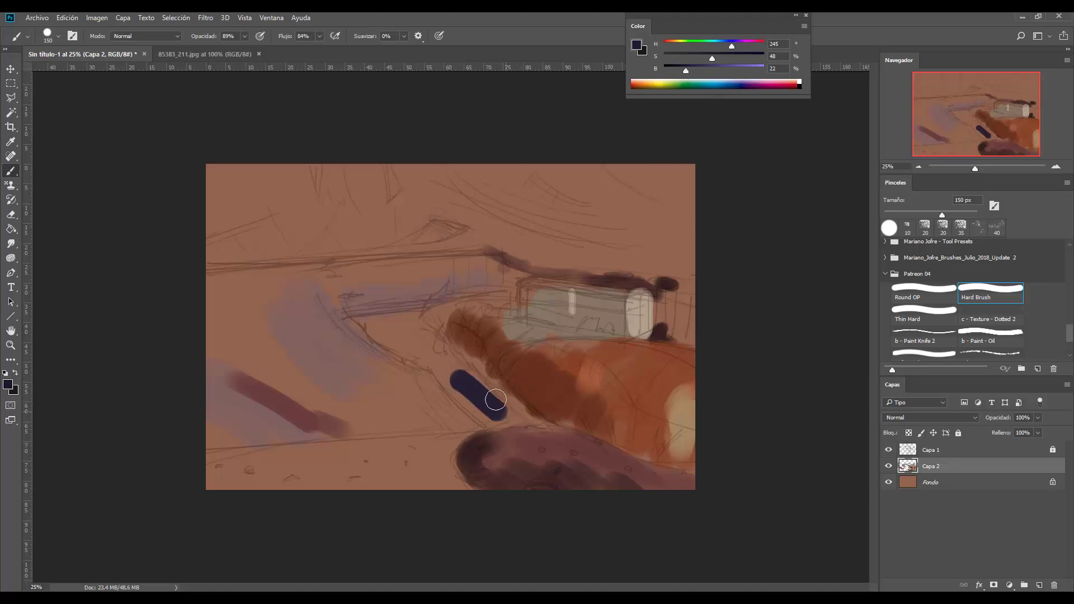
mouse_move(497, 413)
left_mouse_down()
mouse_move(445, 365)
mouse_move(482, 414)
left_mouse_up()
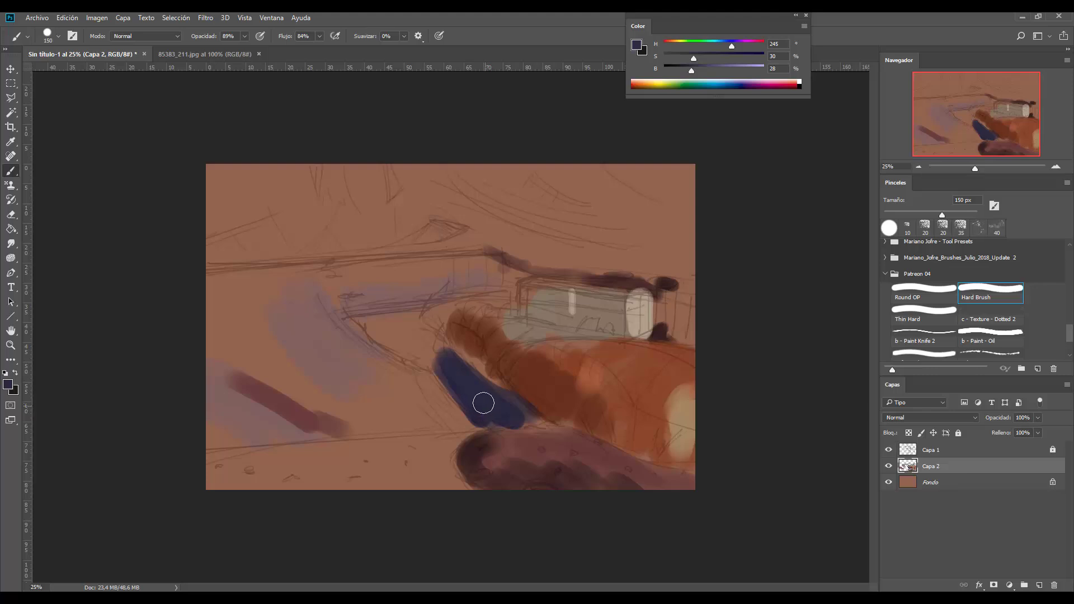
- Vary the channel with muted dark blues such as H 254, S 37, B 23, and extend it up and left towards the ledge
left_click(473, 414, "alt")
left_click_drag(697, 58, 681, 58)
mouse_move(432, 352)
left_mouse_down()
mouse_move(530, 433)
mouse_move(489, 397)
mouse_move(532, 423)
left_mouse_up()
left_click(488, 413, "alt")
left_click(479, 425, "alt")
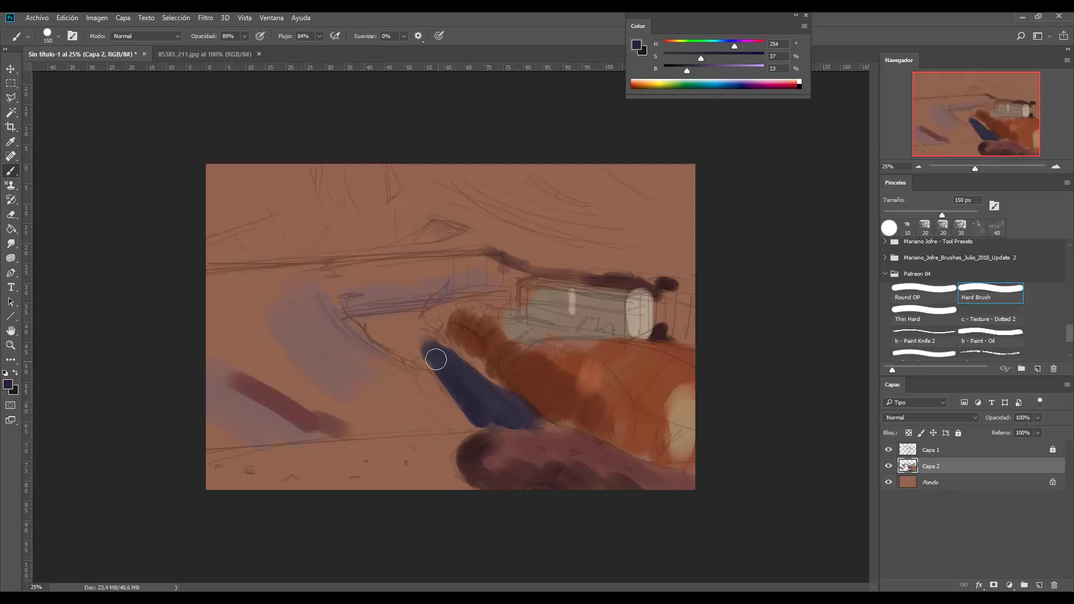
mouse_move(432, 351)
left_mouse_down()
mouse_move(444, 352)
mouse_move(394, 320)
mouse_move(477, 385)
mouse_move(478, 374)
mouse_move(460, 360)
mouse_move(501, 424)
left_mouse_up()
left_click(529, 372, "alt")
left_click(480, 377, "alt")
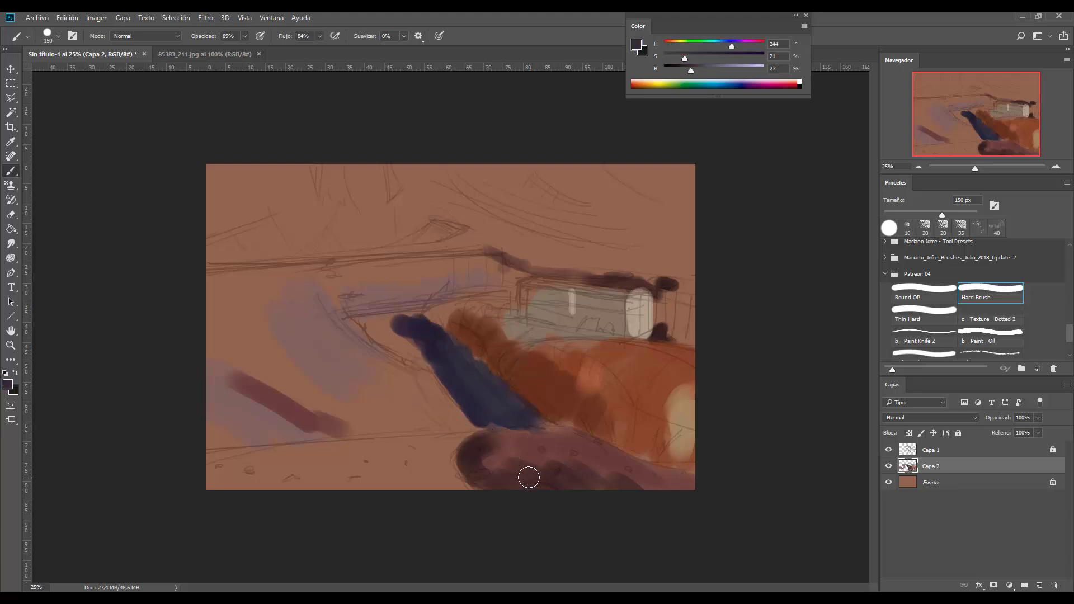
- Save the painting as puente-del-inca.psd and accept the format options
key("ctrl+s")
left_click(774, 561)
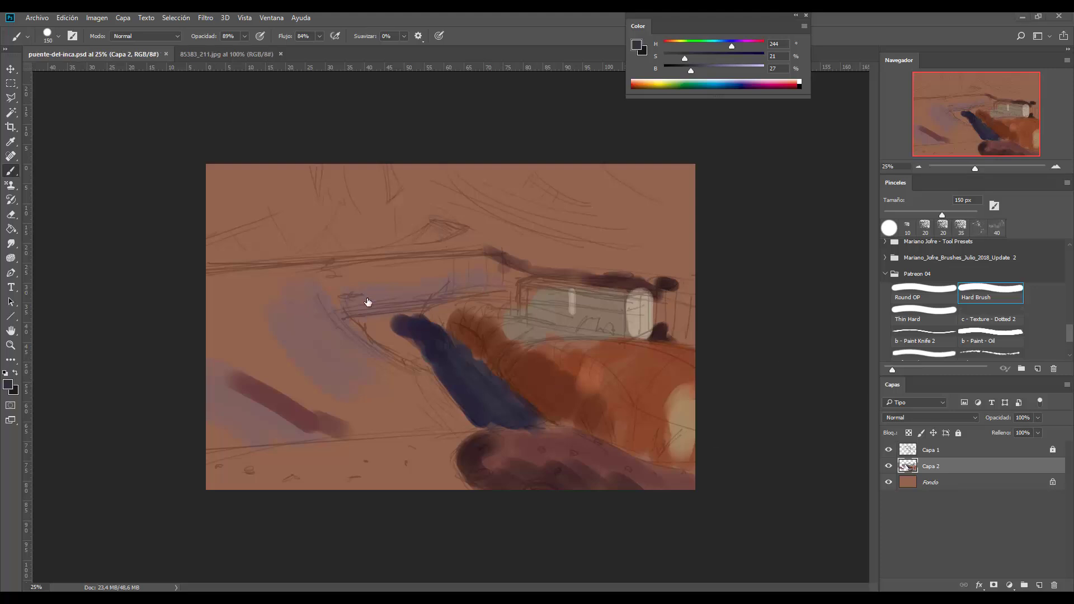
left_click(784, 137)
- Paint short dark muted red patches on the lower left slope, using the foreground mound's colour at 39% brightness
left_click(548, 363, "alt")
left_click(539, 367, "alt")
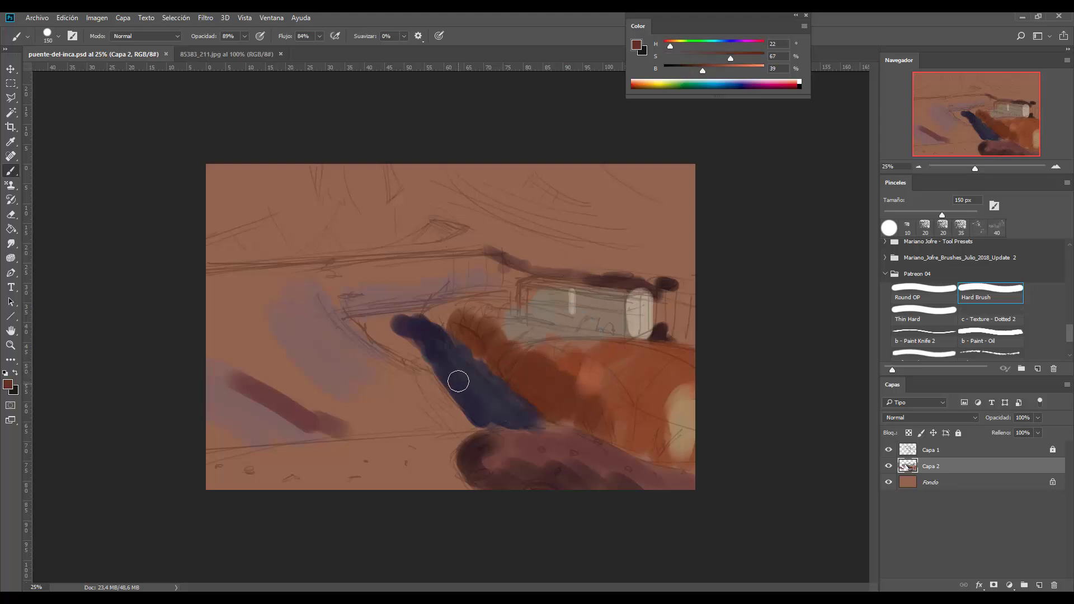
left_click(473, 434, "alt")
left_click(470, 451, "alt")
left_click(704, 70)
mouse_move(263, 400)
left_mouse_down()
mouse_move(207, 399)
mouse_move(230, 434)
left_mouse_up()
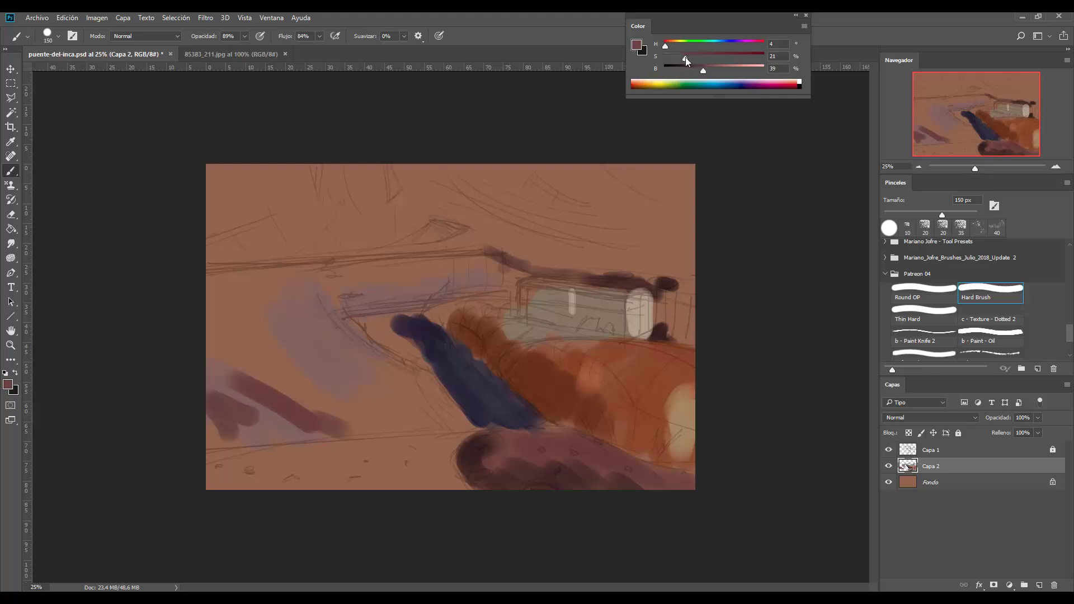
- Fill the long ledge between the left slope and the building with muted mauve around H 4, S 21, B 39
mouse_move(418, 285)
left_mouse_down()
mouse_move(388, 301)
mouse_move(371, 285)
mouse_move(360, 308)
mouse_move(397, 294)
mouse_move(505, 287)
mouse_move(487, 262)
mouse_move(348, 303)
left_mouse_up()
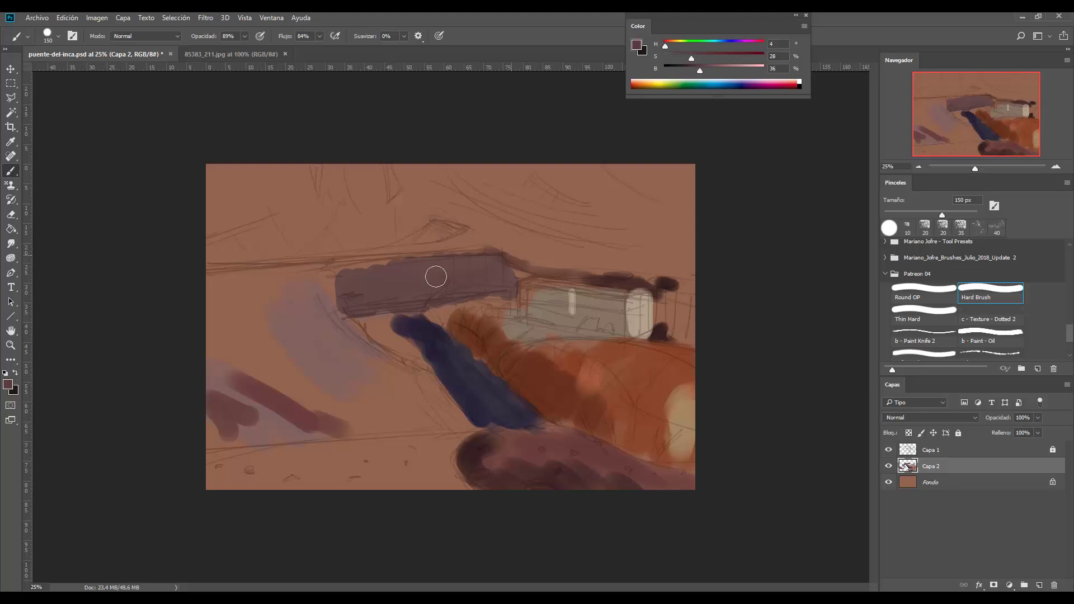
left_click_drag(436, 277, 324, 302)
left_click(391, 271, "alt")
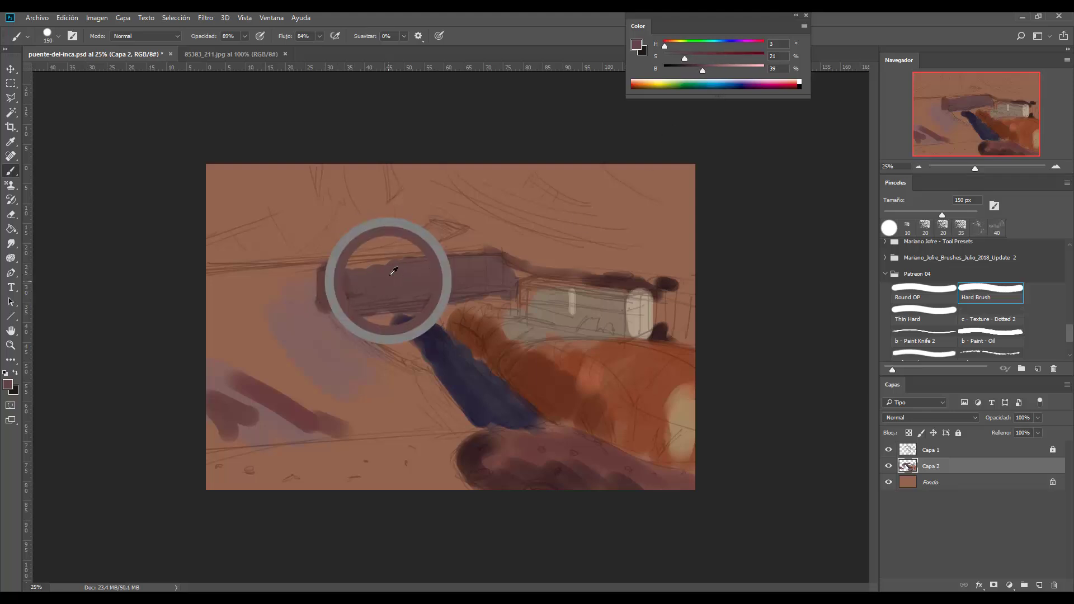
left_click(382, 271, "alt")
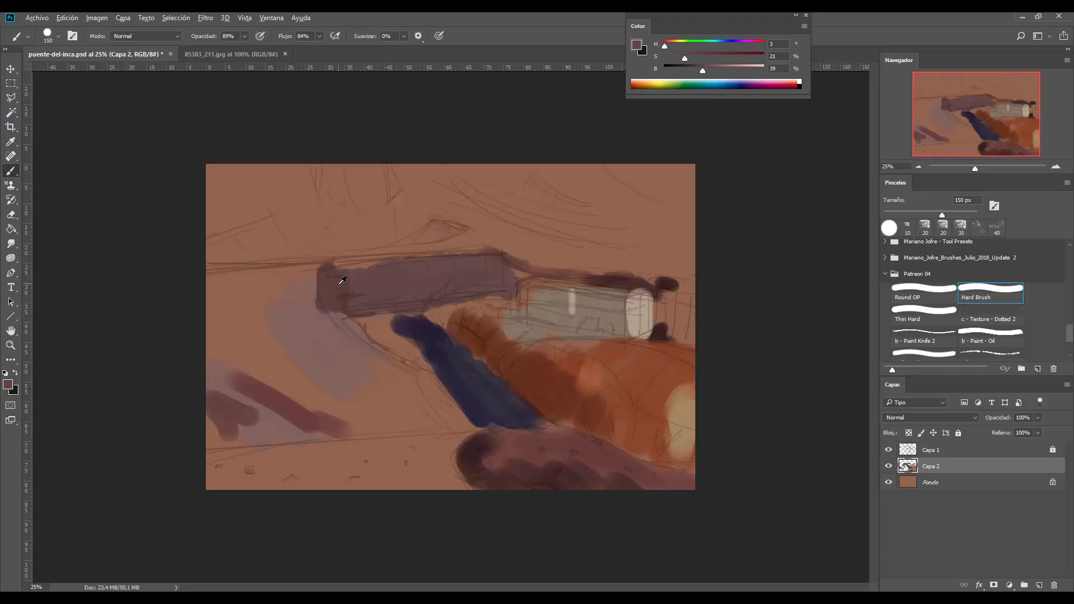
- Paint curved mauve strokes down the left hillside, following its slope from the ledge and the left edge
left_click_drag(294, 348, 320, 297)
mouse_move(224, 274)
left_mouse_down()
mouse_move(270, 366)
mouse_move(317, 395)
left_mouse_up()
mouse_move(214, 371)
left_mouse_down()
mouse_move(237, 420)
mouse_move(192, 378)
mouse_move(337, 431)
mouse_move(316, 417)
mouse_move(352, 423)
mouse_move(339, 412)
mouse_move(372, 428)
left_mouse_up()
- Paint the shadow wedge on the lower left slope with dark brown H 6, S 30, B 25
left_click(477, 458, "alt")
mouse_move(268, 385)
left_mouse_down()
mouse_move(321, 410)
mouse_move(293, 415)
mouse_move(192, 378)
left_mouse_up()
left_click(326, 416, "alt")
left_click(278, 419, "alt")
mouse_move(279, 407)
left_mouse_down()
mouse_move(194, 393)
mouse_move(308, 411)
mouse_move(173, 381)
mouse_move(294, 408)
mouse_move(190, 372)
mouse_move(282, 429)
mouse_move(203, 428)
mouse_move(203, 382)
mouse_move(292, 428)
mouse_move(209, 372)
mouse_move(208, 436)
mouse_move(230, 381)
mouse_move(197, 391)
left_mouse_up()
left_click(263, 396, "alt")
left_click(275, 426, "alt")
left_click(292, 421, "alt")
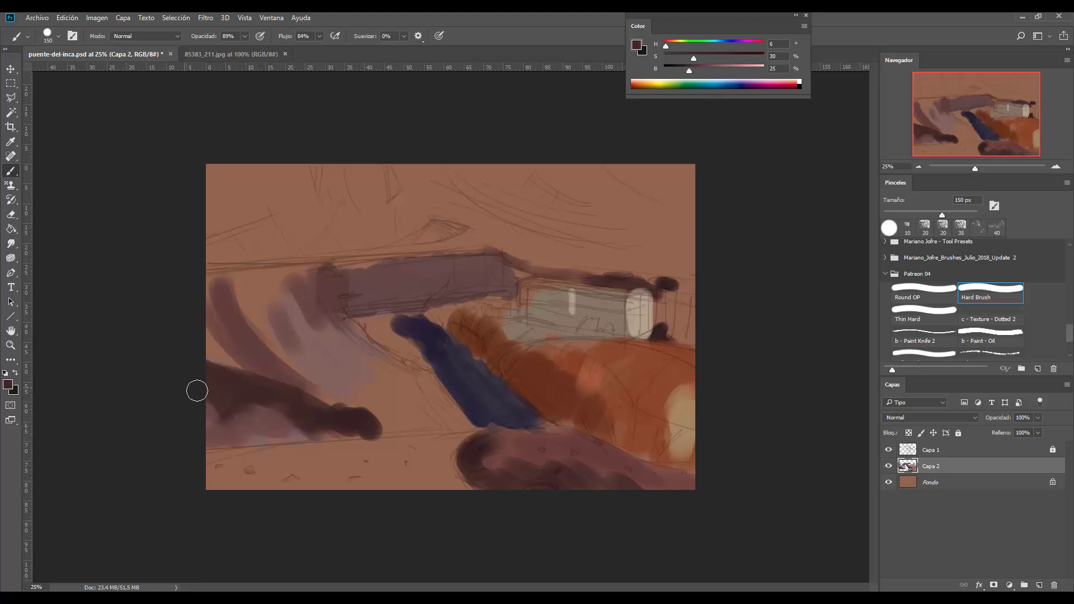
- Vary the lower left shadow and the strip above it with sampled mauve and brown tones such as H 26, S 45, B 42
left_click(321, 388, "alt")
left_click_drag(317, 389, 208, 363)
left_click(268, 392, "alt")
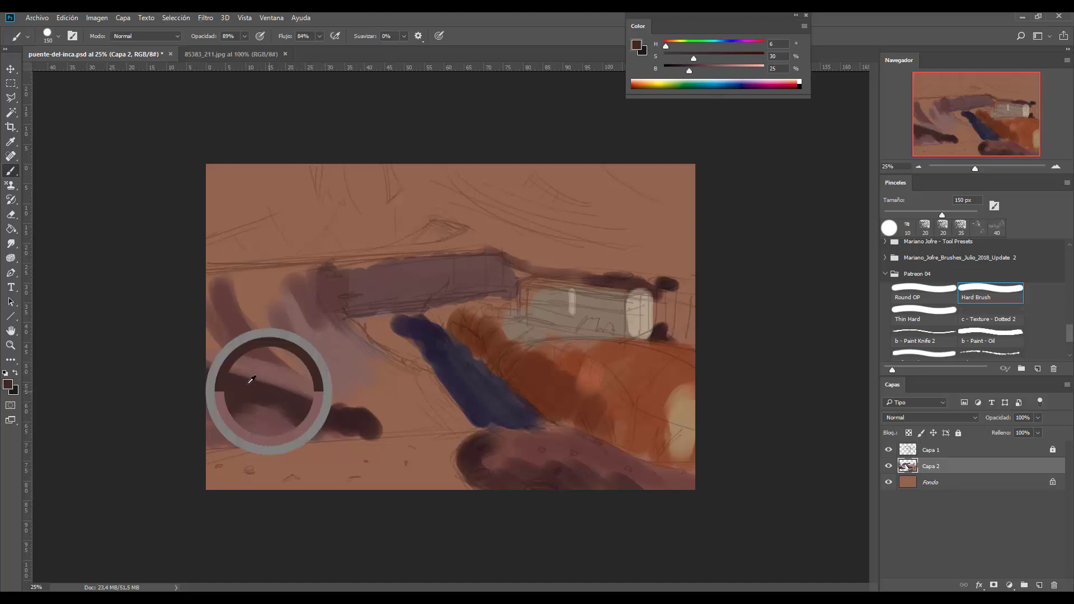
left_click_drag(270, 395, 223, 375)
left_click(258, 398, "alt")
left_click(280, 419, "alt")
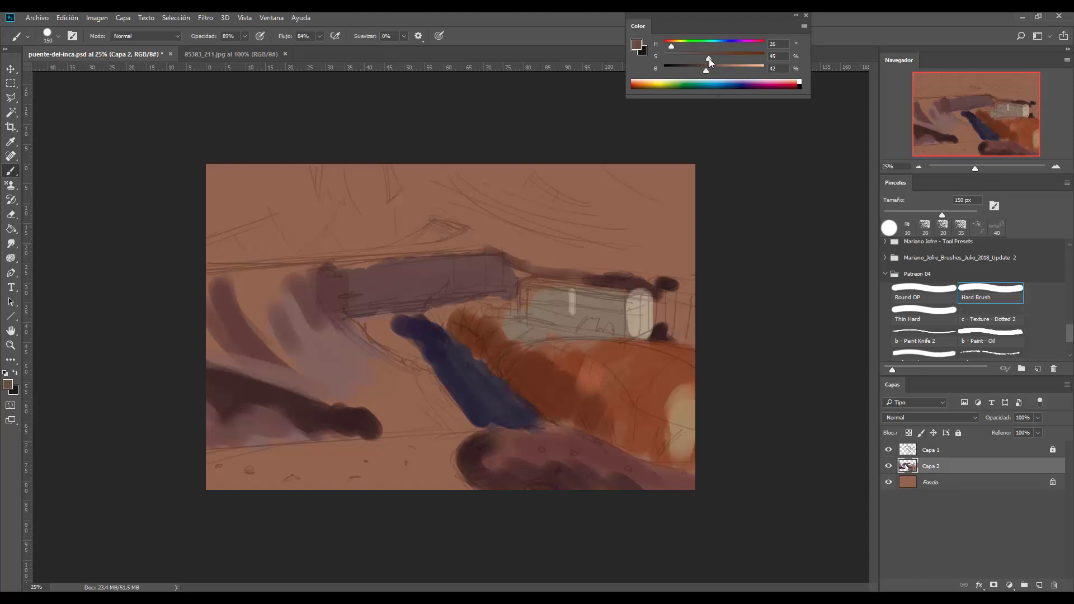
left_click_drag(310, 409, 222, 384)
key("ctrl+z")
left_click_drag(304, 415, 227, 379)
- Block in the area above the building with pale lavender at hue 244 and brightness 81, enlarging the brush to 300 px
left_click(479, 412, "alt")
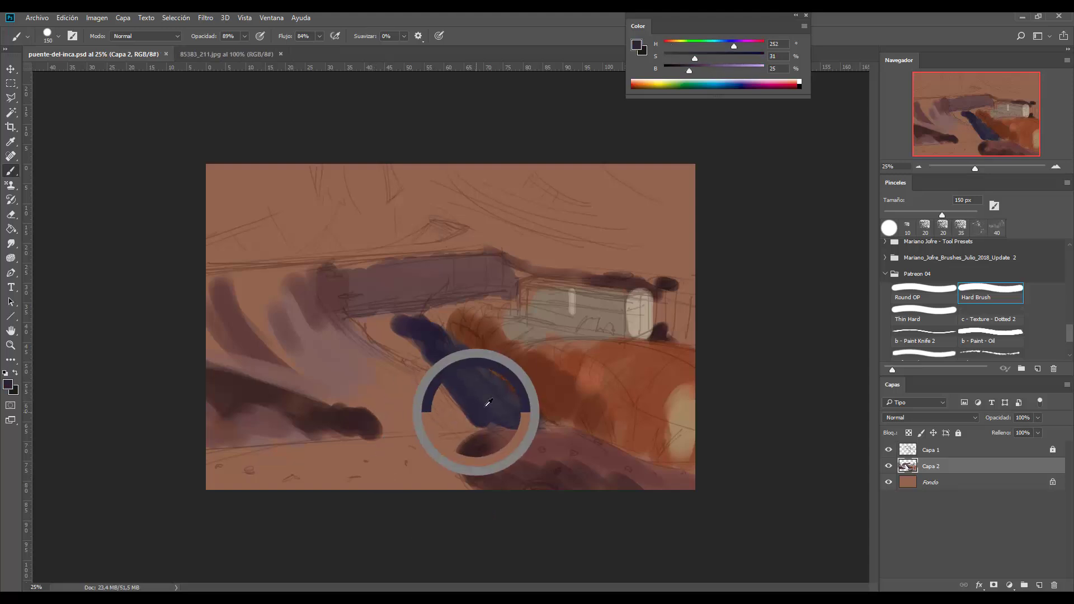
left_click_drag(707, 72, 763, 71)
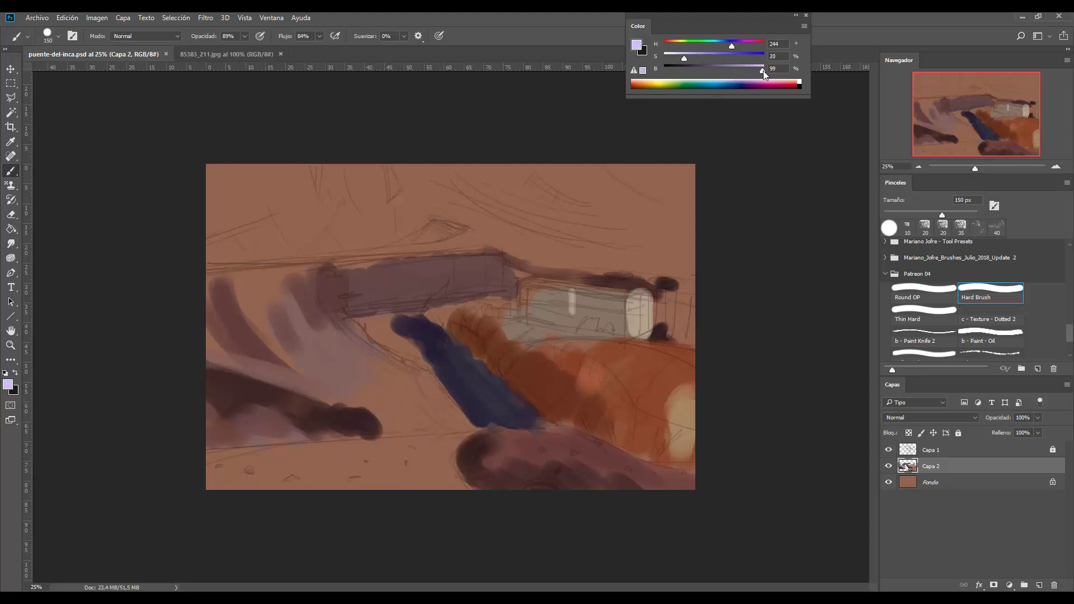
left_click_drag(450, 227, 414, 230)
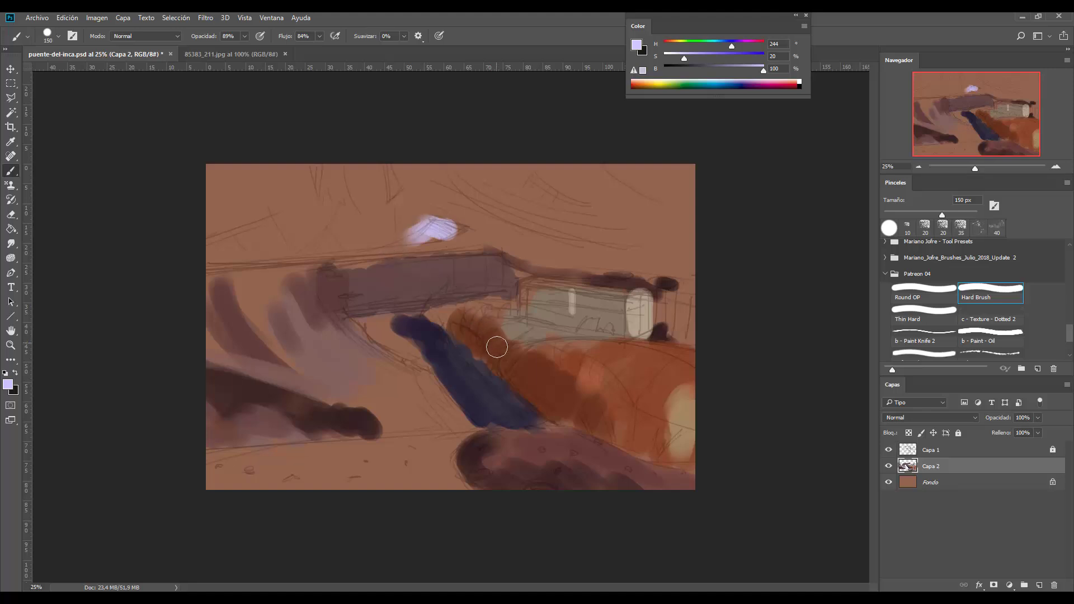
key("ctrl+z")
left_click_drag(763, 70, 757, 68)
left_click_drag(684, 56, 663, 56)
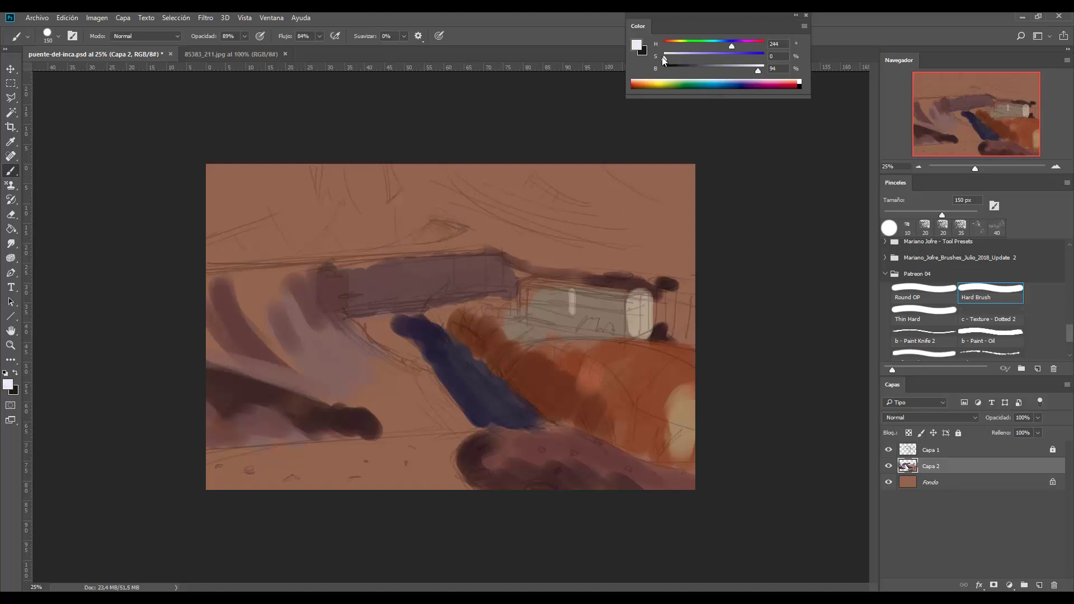
key("bracketright")
key("bracketright")
mouse_move(660, 218)
left_mouse_down()
mouse_move(636, 235)
mouse_move(655, 212)
mouse_move(671, 240)
mouse_move(568, 230)
mouse_move(545, 240)
mouse_move(658, 179)
left_mouse_up()
left_click(745, 71)
key("bracketright")
key("bracketright")
- Blend warm off-white H 55, S 3, B 81 into the pale area above the building and extend it left over the ledge's end
left_click(673, 44)
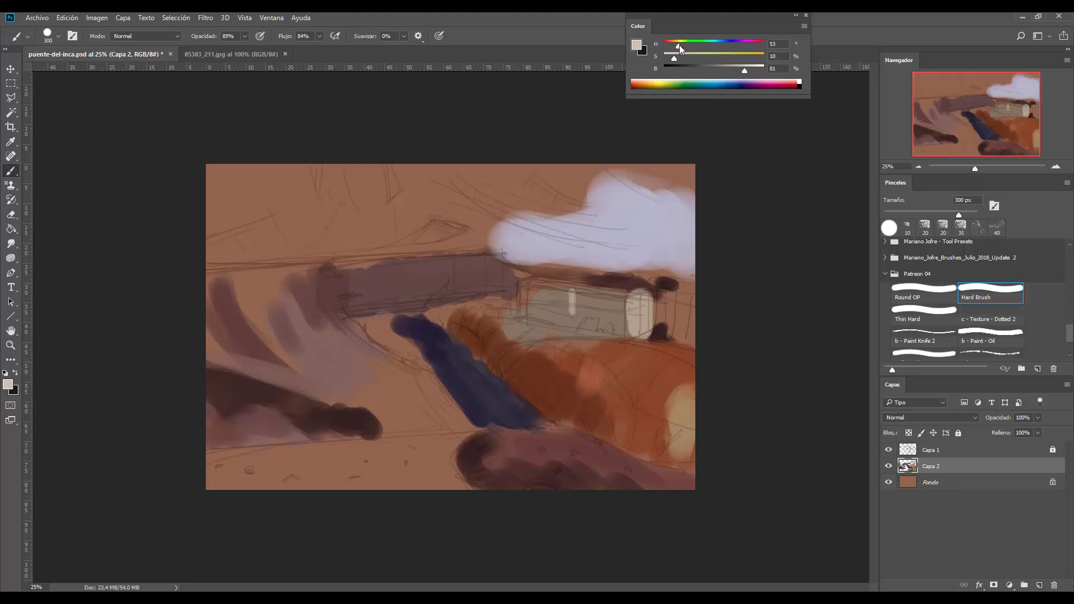
left_click(667, 58)
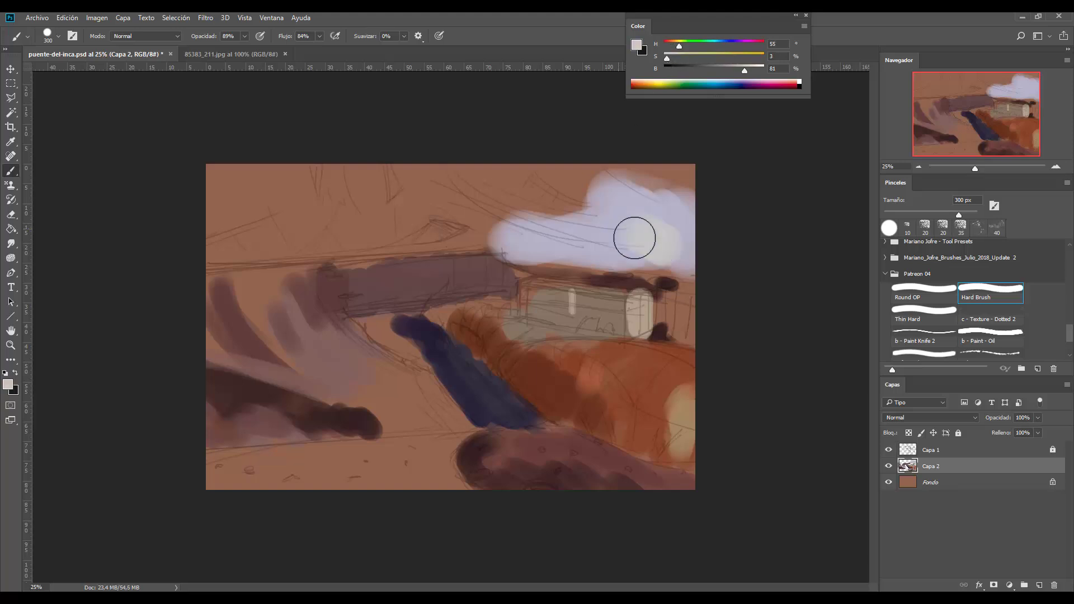
mouse_move(671, 213)
left_mouse_down()
mouse_move(575, 259)
mouse_move(442, 254)
left_mouse_up()
left_click_drag(614, 235, 464, 240)
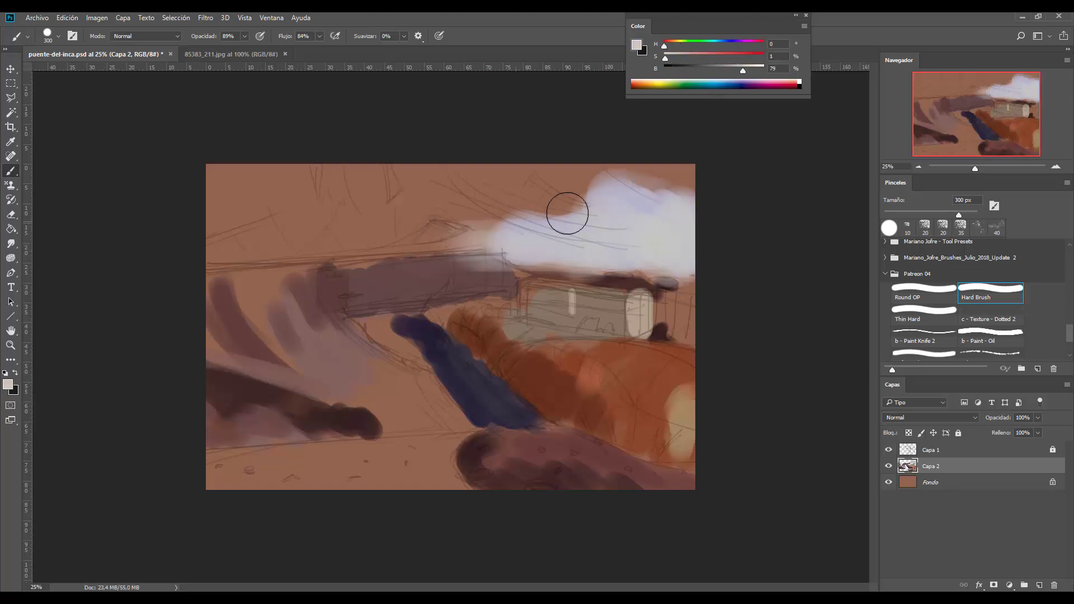
left_click_drag(567, 214, 448, 240)
- Paint the snow beside the dark blue channel and the foreground strip at the lower left with off-white
mouse_move(414, 405)
left_mouse_down()
mouse_move(374, 374)
mouse_move(439, 420)
left_mouse_up()
mouse_move(396, 379)
left_mouse_down()
mouse_move(328, 360)
mouse_move(374, 391)
mouse_move(305, 386)
left_mouse_up()
mouse_move(412, 431)
left_mouse_down()
mouse_move(450, 504)
mouse_move(199, 478)
mouse_move(355, 478)
left_mouse_up()
- Tint the lower left foreground strip with pale lavender H 244, S 7, B 80 using a smaller brush
left_click(627, 201, "alt")
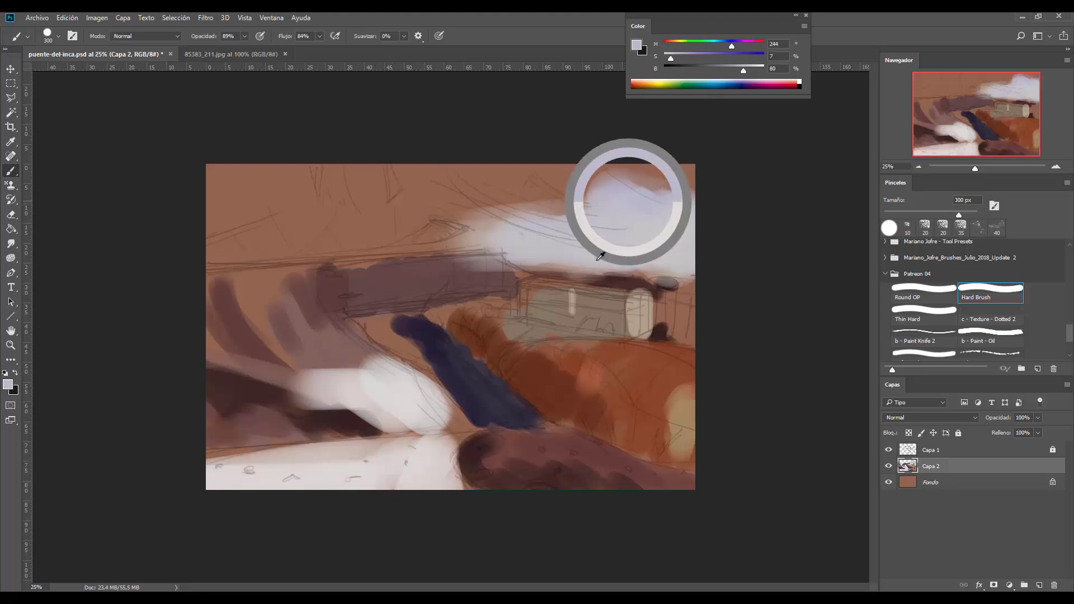
key("bracketleft")
key("bracketleft")
key("bracketleft")
key("bracketleft")
mouse_move(245, 473)
left_mouse_down()
mouse_move(376, 446)
mouse_move(329, 461)
mouse_move(408, 473)
mouse_move(446, 441)
mouse_move(442, 467)
left_mouse_up()
- Cover the whole background above the ledge and building with the pale lavender using a very large brush, and reduce the brush to 300 px
key("bracketright")
key("bracketright")
key("bracketright")
key("bracketright")
key("bracketright")
key("bracketright")
key("bracketright")
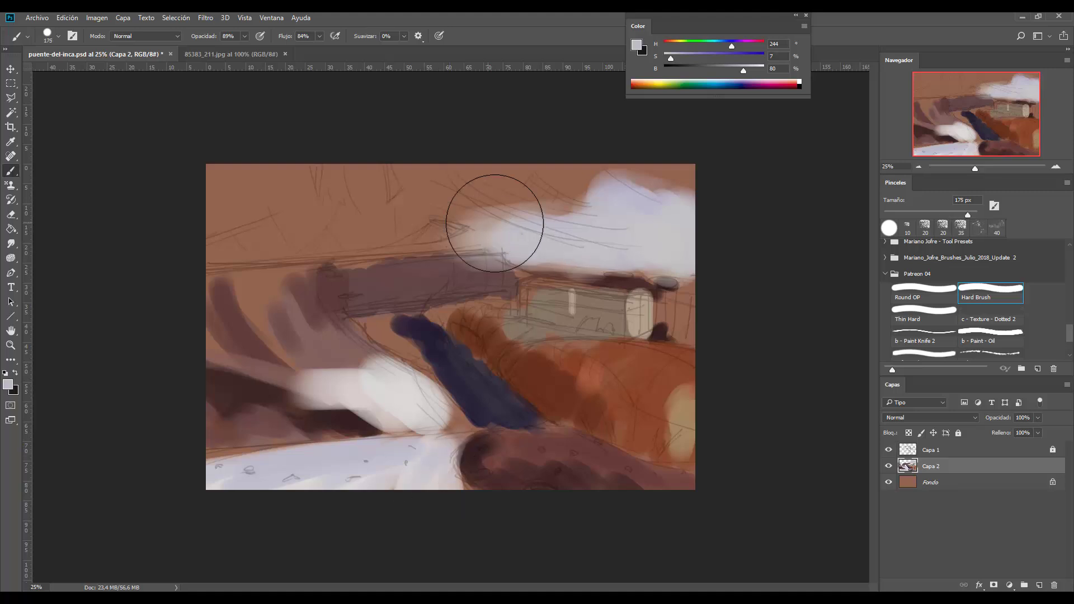
mouse_move(494, 221)
left_mouse_down()
mouse_move(698, 180)
mouse_move(259, 191)
left_mouse_up()
mouse_move(212, 246)
left_mouse_down()
mouse_move(392, 204)
mouse_move(448, 223)
mouse_move(343, 167)
mouse_move(240, 179)
mouse_move(449, 168)
left_mouse_up()
key("bracketleft")
key("bracketleft")
key("bracketleft")
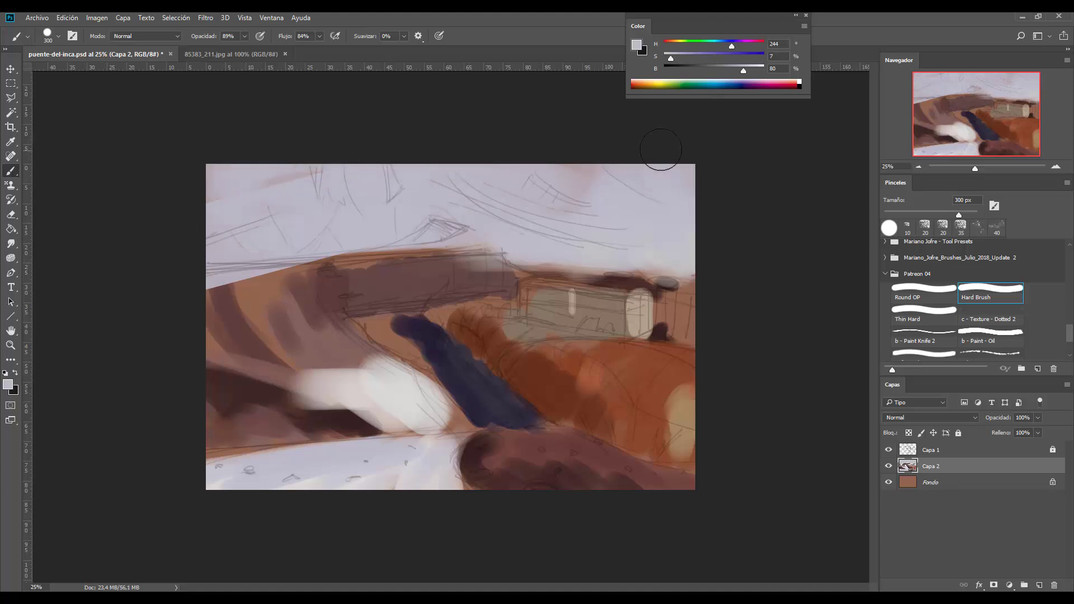
- Erase rocky patches in the pale background above the ledge with the Eraser at 100 px and 80 px, exposing the reddish-brown
key("bracketleft")
key("bracketleft")
key("bracketleft")
key("bracketleft")
key("e")
mouse_move(239, 235)
left_mouse_down()
mouse_move(263, 238)
mouse_move(221, 246)
mouse_move(268, 238)
mouse_move(237, 249)
mouse_move(261, 243)
left_mouse_up()
mouse_move(321, 228)
left_mouse_down()
mouse_move(343, 242)
mouse_move(438, 212)
left_mouse_up()
left_click_drag(536, 184, 529, 199)
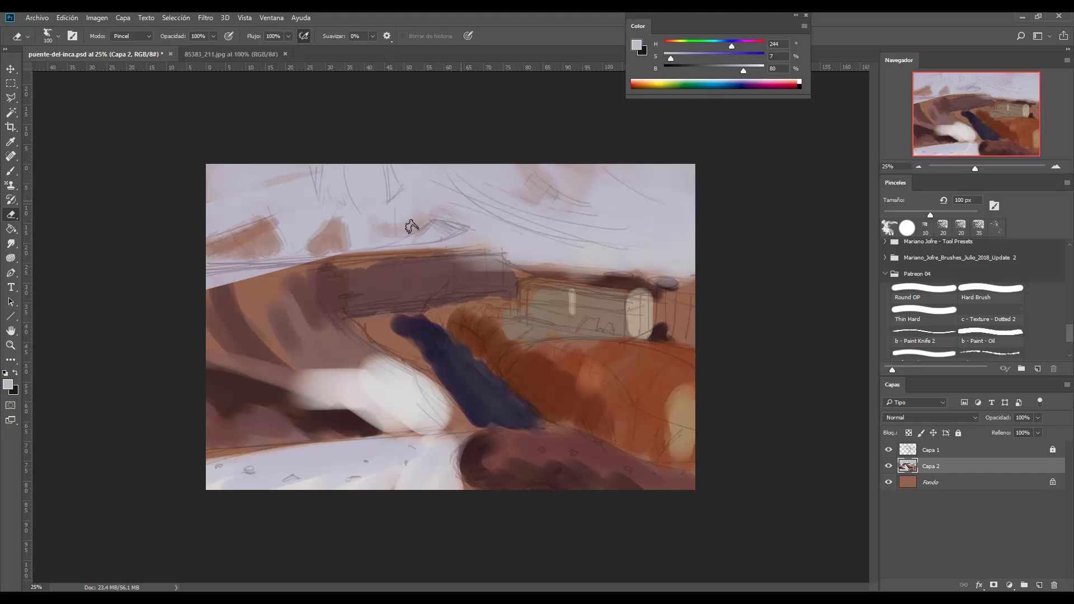
key("bracketleft")
left_click_drag(319, 178, 312, 186)
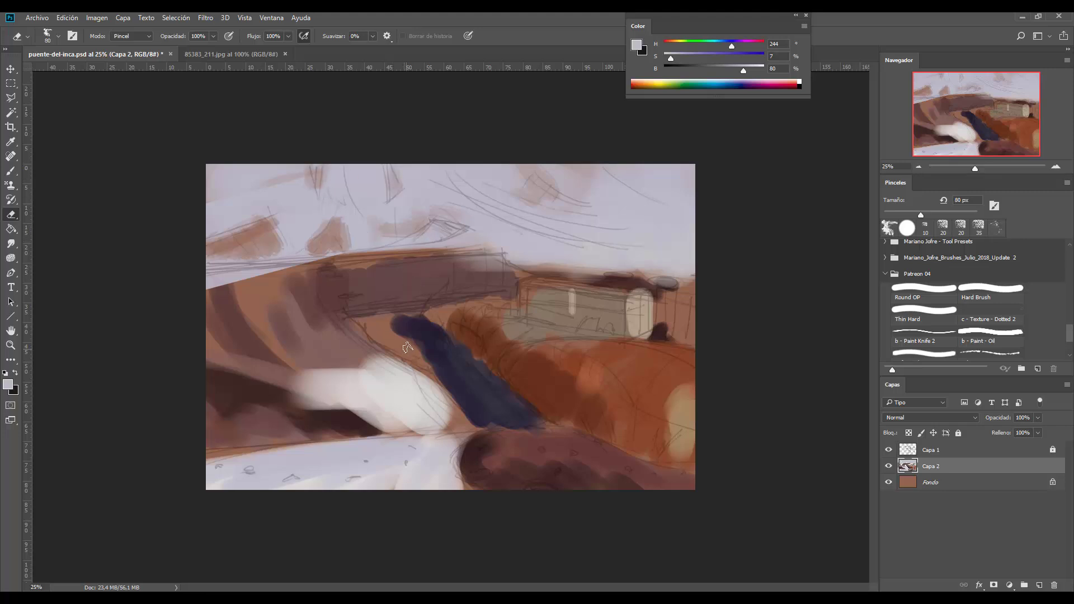
- Extend the snow's lower tip to the foreground mound and along the blue channel with near-white H 20, S 1, B 86 and a 70 px brush
key("b")
left_click(446, 402, "alt")
mouse_move(454, 426)
left_mouse_down()
mouse_move(464, 429)
mouse_move(438, 422)
left_mouse_up()
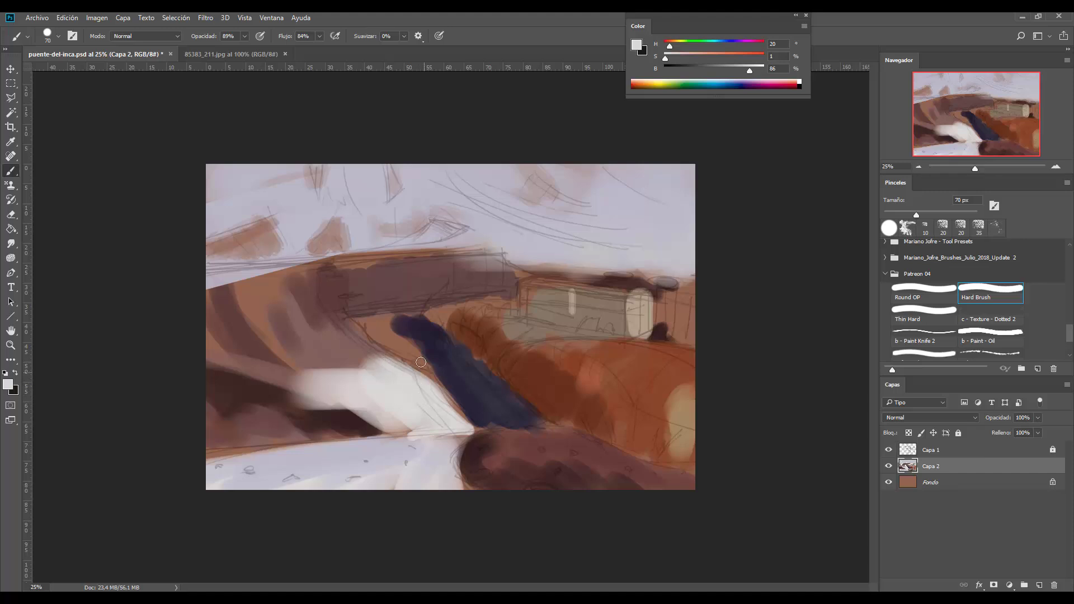
left_click(406, 353, "alt")
mouse_move(419, 371)
left_mouse_down()
mouse_move(389, 360)
mouse_move(447, 400)
left_mouse_up()
left_click(396, 391, "alt")
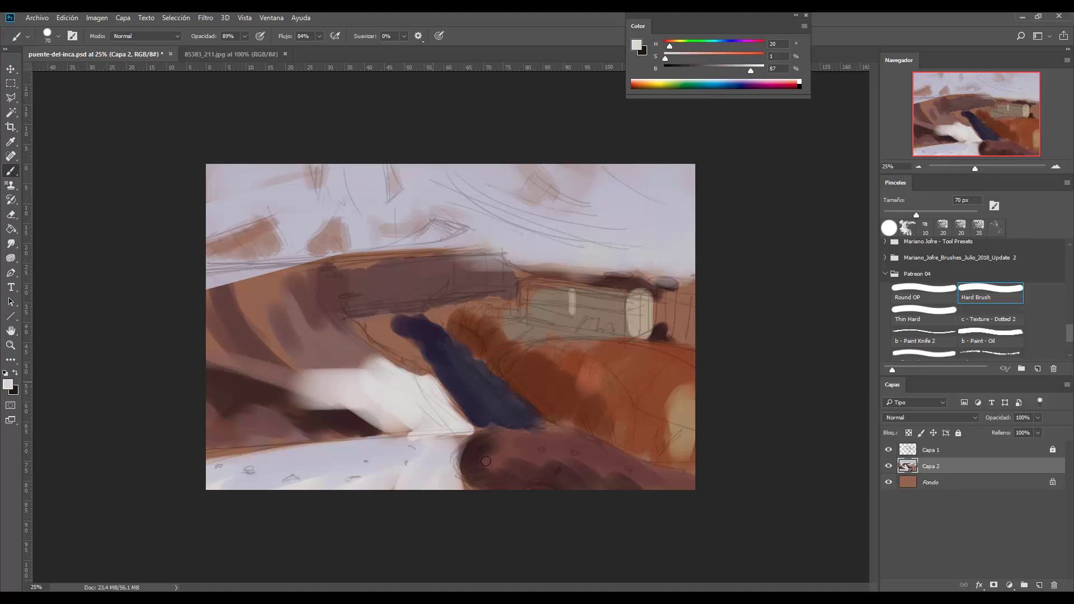
- Trim the snow's upper edge with brown H 23, S 37, B 57, and pull pointed white strokes up the left hillside
left_click(410, 361, "alt")
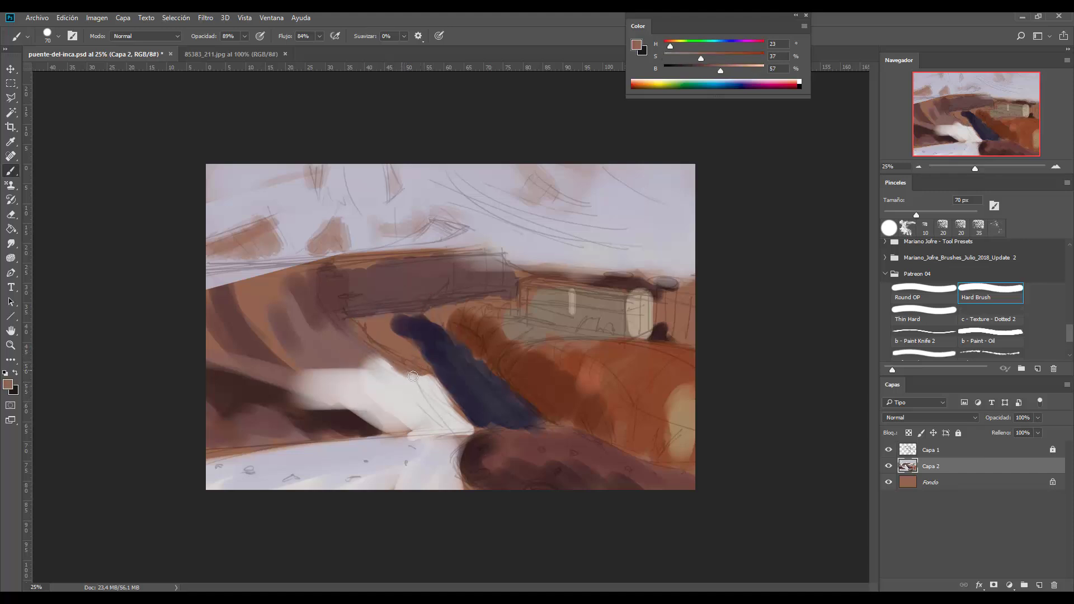
left_click(384, 351, "alt")
mouse_move(386, 355)
left_mouse_down()
mouse_move(414, 376)
mouse_move(365, 336)
mouse_move(411, 383)
mouse_move(395, 351)
mouse_move(318, 335)
mouse_move(370, 383)
mouse_move(328, 358)
mouse_move(343, 399)
mouse_move(263, 364)
mouse_move(284, 361)
mouse_move(342, 395)
mouse_move(335, 409)
mouse_move(370, 428)
left_mouse_up()
left_click(395, 333, "alt")
left_click(398, 388, "alt")
- Sharpen the left shadow under the snow with dark brown H 3, S 30, B 24, and paint its lower edge light grey H 0, S 3, B 77
left_click(314, 416, "alt")
left_click_drag(307, 412, 294, 401)
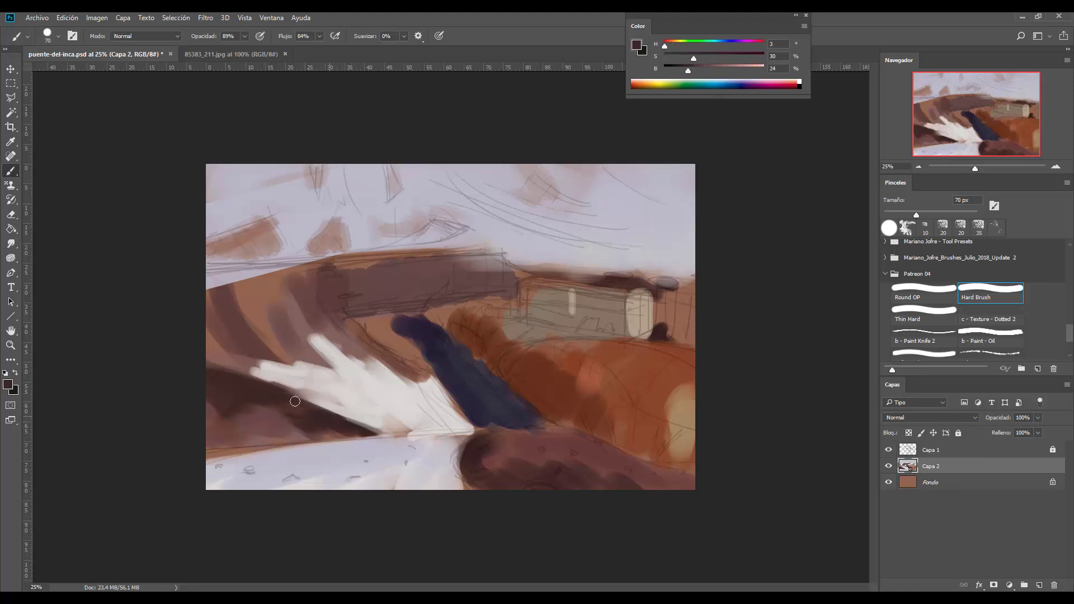
left_click(383, 434, "alt")
mouse_move(380, 434)
left_mouse_down()
mouse_move(305, 428)
mouse_move(230, 456)
left_mouse_up()
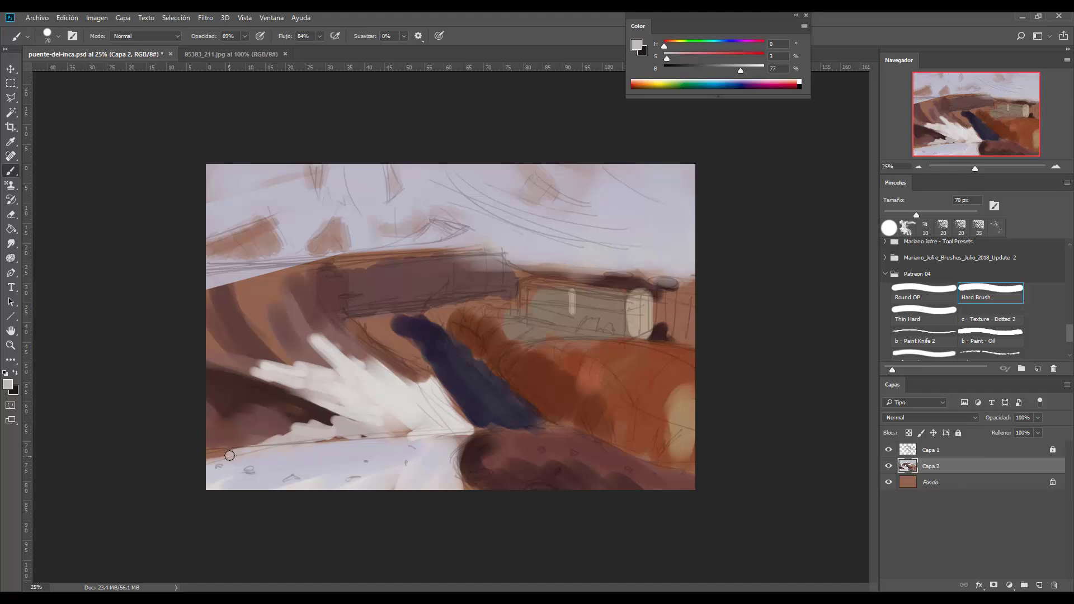
- Touch up the snow beside the foreground mound with H 324, S 2, B 80, and the mound's lower right with dark red H 2, S 35, B 36
left_click(463, 477, "alt")
left_click(442, 485, "alt")
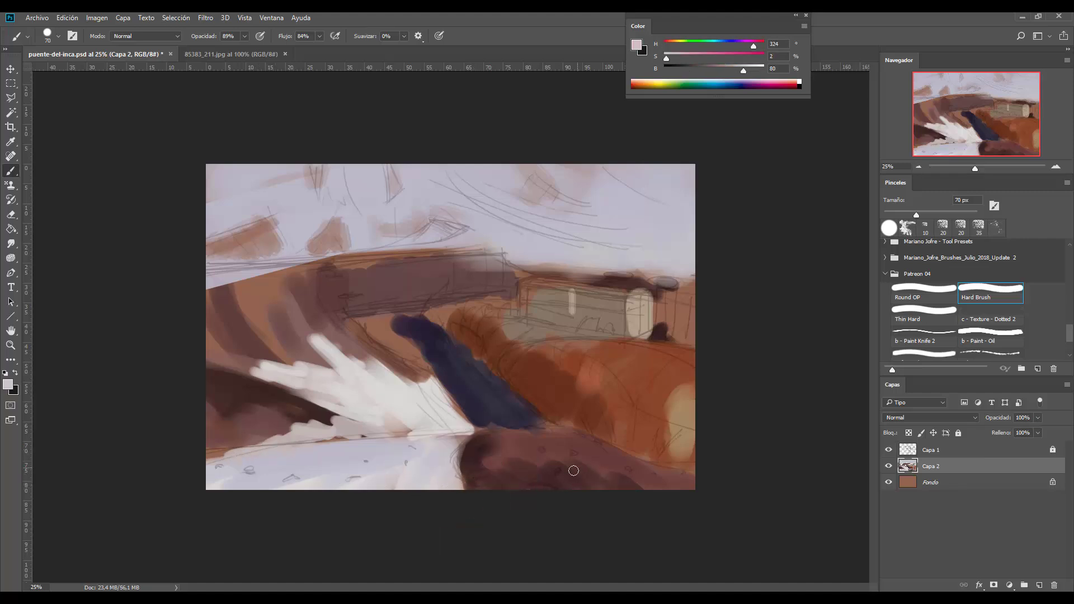
left_click(632, 470, "alt")
left_click_drag(656, 479, 662, 486)
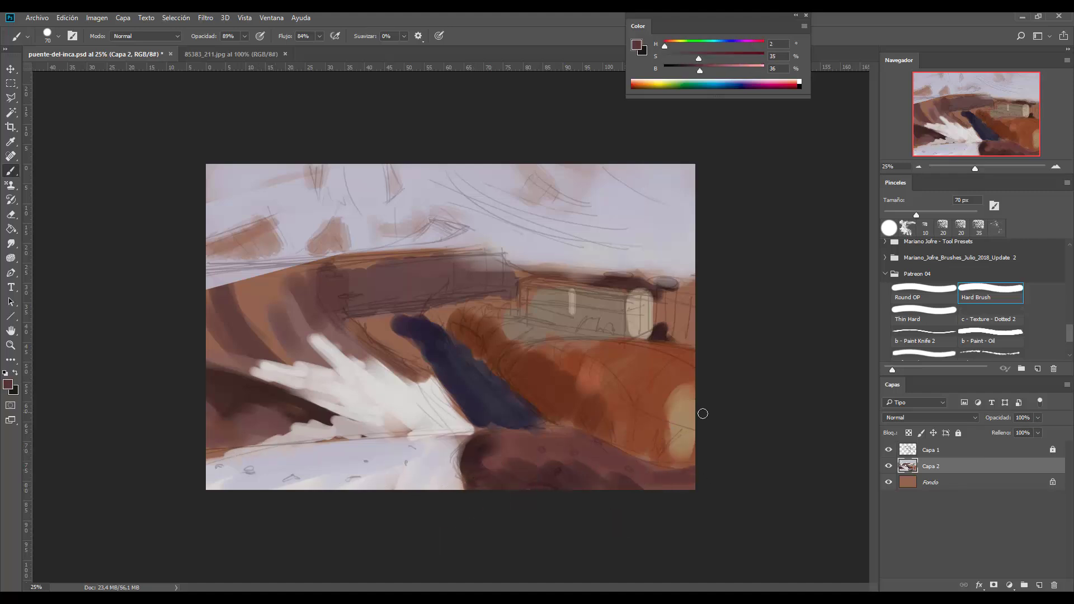
- Add highlights at the orange hill's right end with near-white, light tan at brightness 75, and paler beige H 33, S 11
left_click(436, 413, "alt")
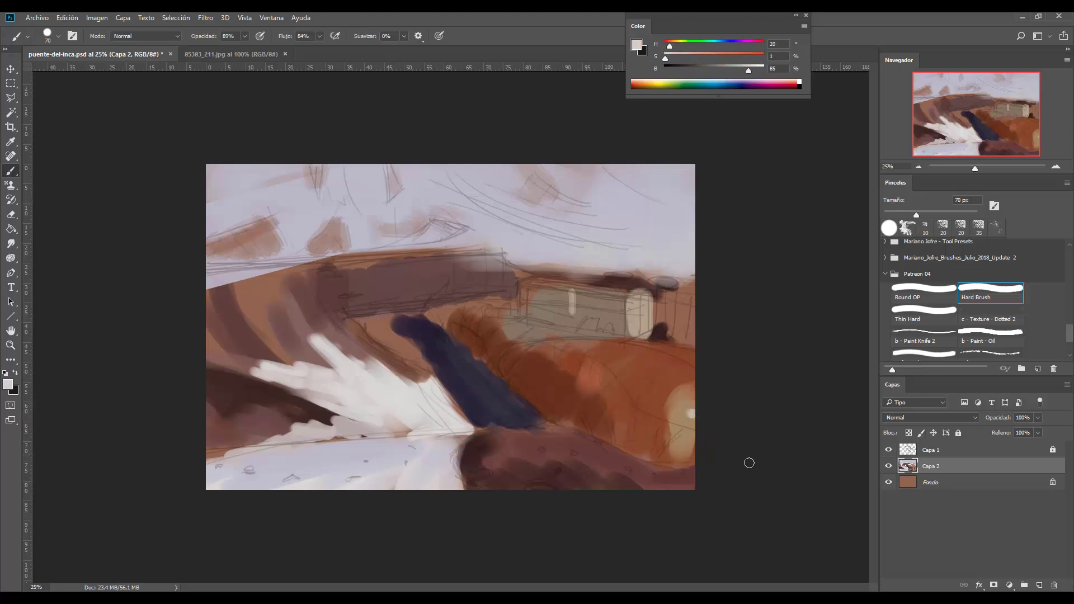
left_click(690, 412)
left_click(683, 401, "alt")
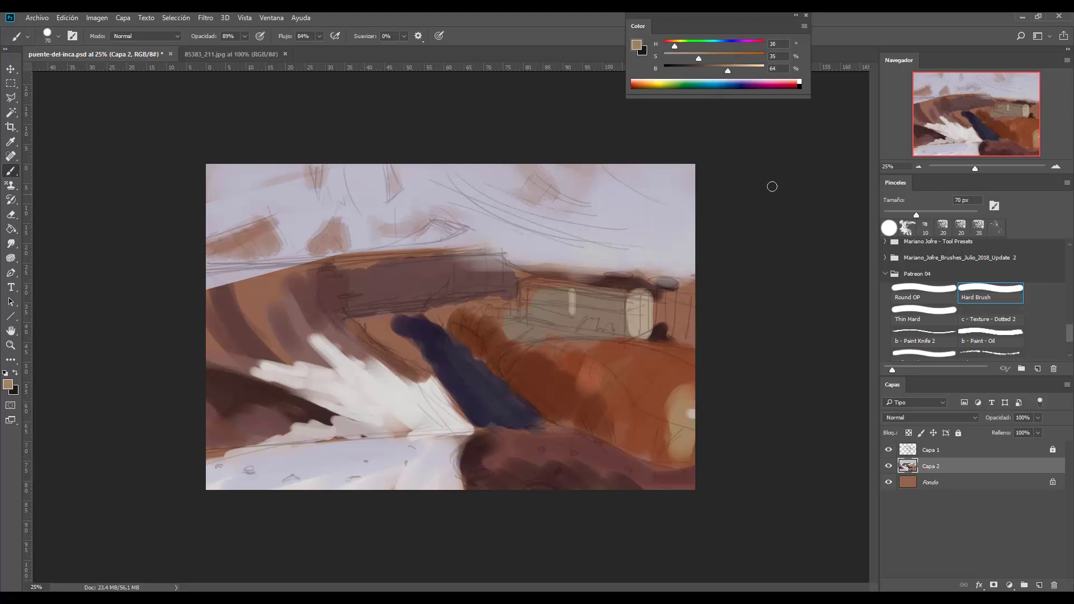
left_click_drag(733, 71, 740, 73)
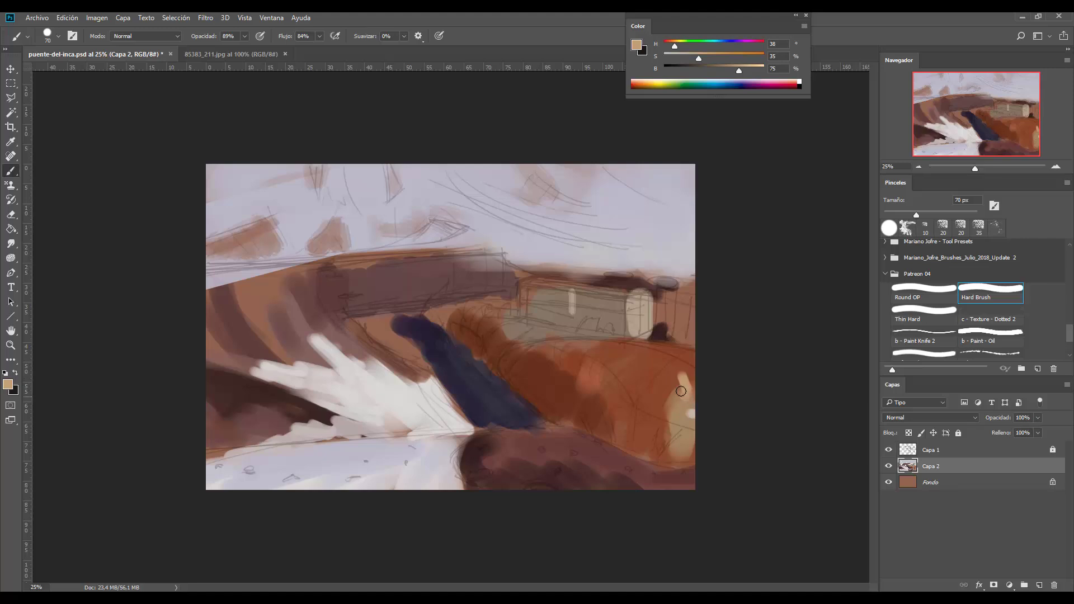
left_click_drag(675, 45, 672, 45)
mouse_move(662, 399)
left_mouse_down()
mouse_move(660, 452)
mouse_move(687, 441)
left_mouse_up()
left_click(675, 427, "alt")
left_click(672, 404, "alt")
left_click(683, 421, "alt")
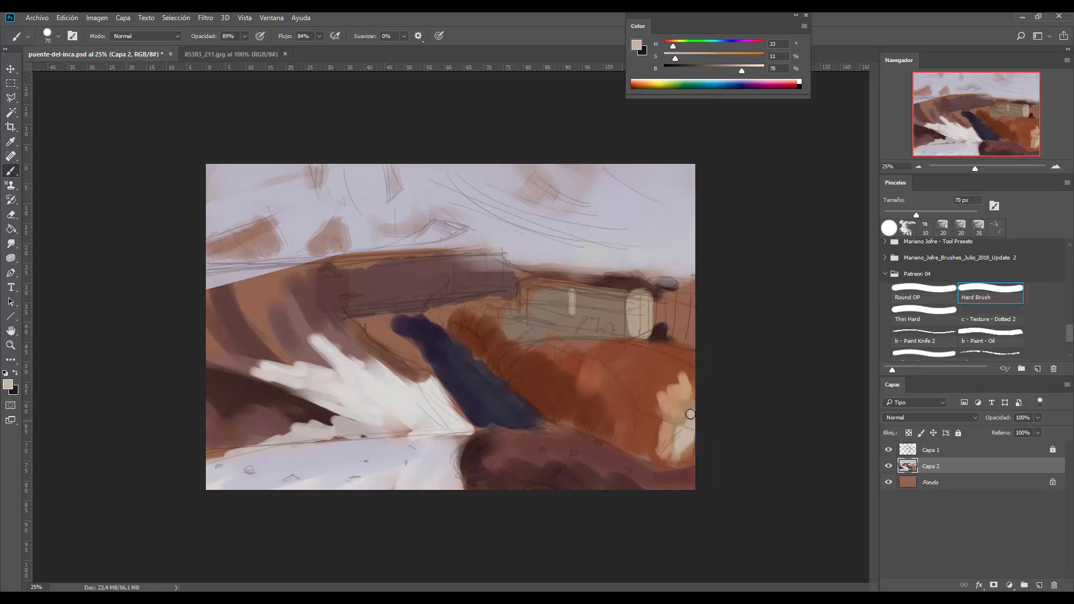
- Paint the sunlit top of the orange hill below the building with tan orange H 29, S 42, B 67, enlarging the brush to 100 px
left_click(664, 388, "alt")
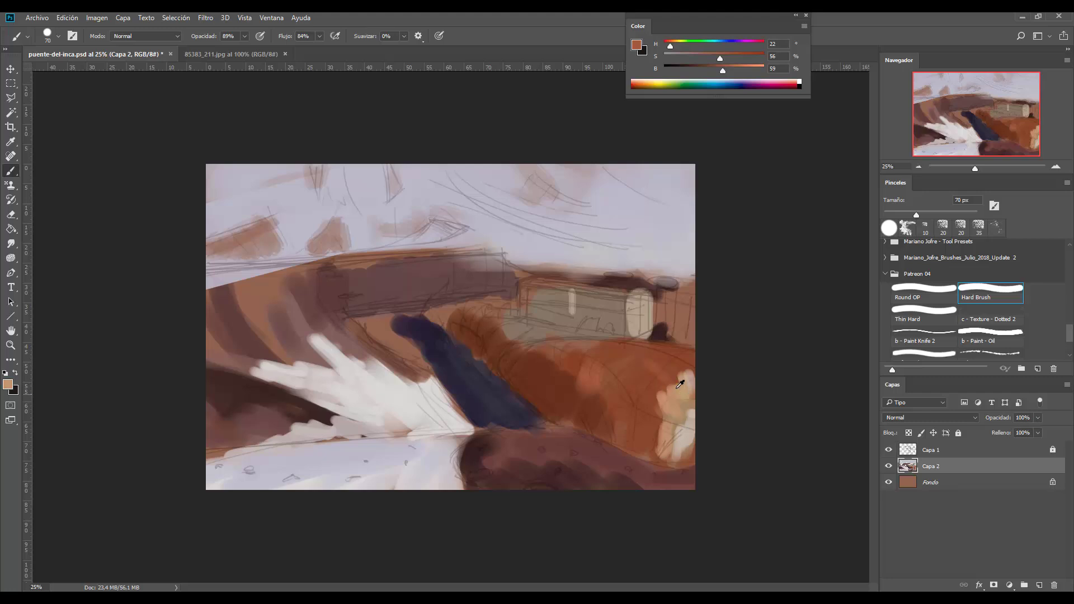
mouse_move(670, 376)
left_mouse_down()
mouse_move(666, 354)
mouse_move(592, 354)
mouse_move(693, 362)
mouse_move(598, 358)
mouse_move(692, 379)
mouse_move(580, 345)
mouse_move(660, 383)
mouse_move(588, 349)
mouse_move(667, 408)
mouse_move(576, 350)
left_mouse_up()
left_click(666, 361, "alt")
key("bracketright")
key("bracketright")
key("bracketright")
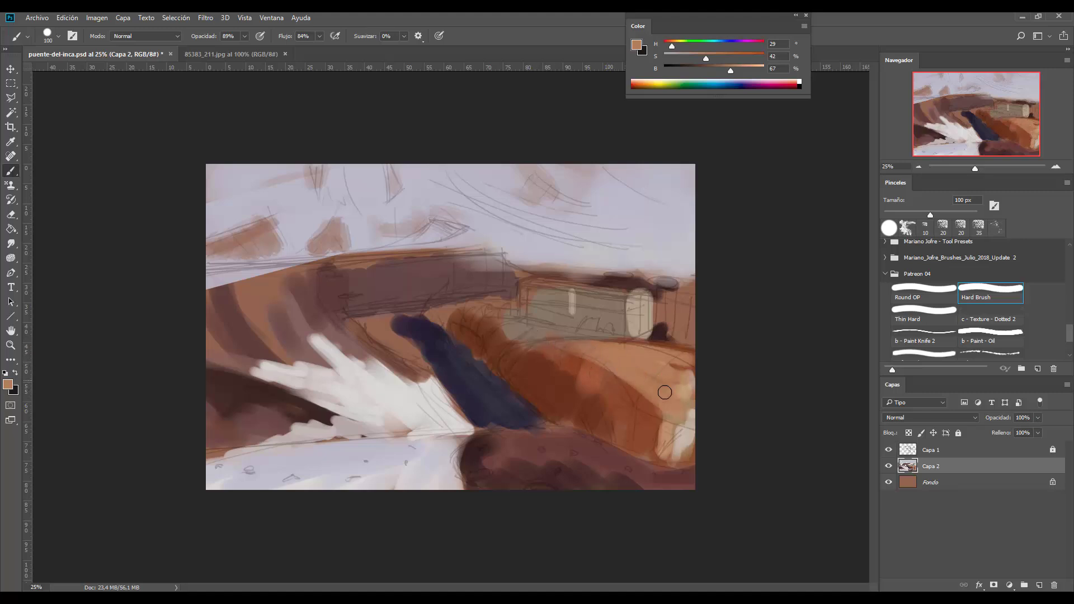
left_click(638, 400, "alt")
left_click(648, 370, "alt")
mouse_move(663, 404)
left_mouse_down()
mouse_move(598, 373)
mouse_move(658, 418)
mouse_move(584, 380)
left_mouse_up()
- Paint the orange hill's front face with dark reddish brown H 22, S 65, B 40 and a 175 px brush
left_click(547, 377, "alt")
key("bracketright")
key("bracketright")
key("bracketright")
left_click_drag(665, 437, 595, 418)
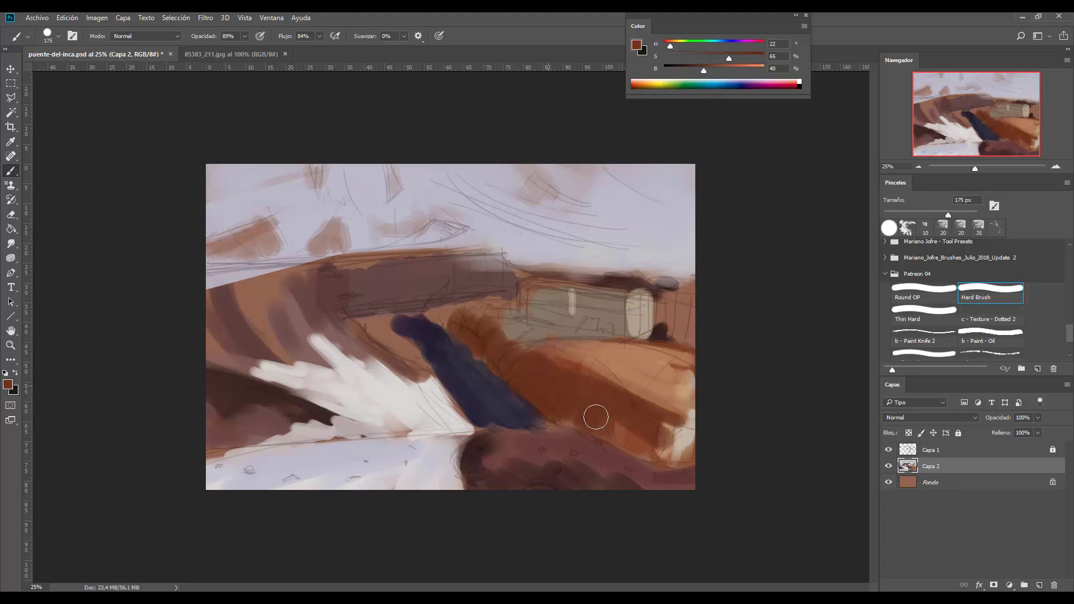
- Paint desaturated purple patches, starting from hue 275, over the reddish brown front face of the orange hill
left_click(740, 42)
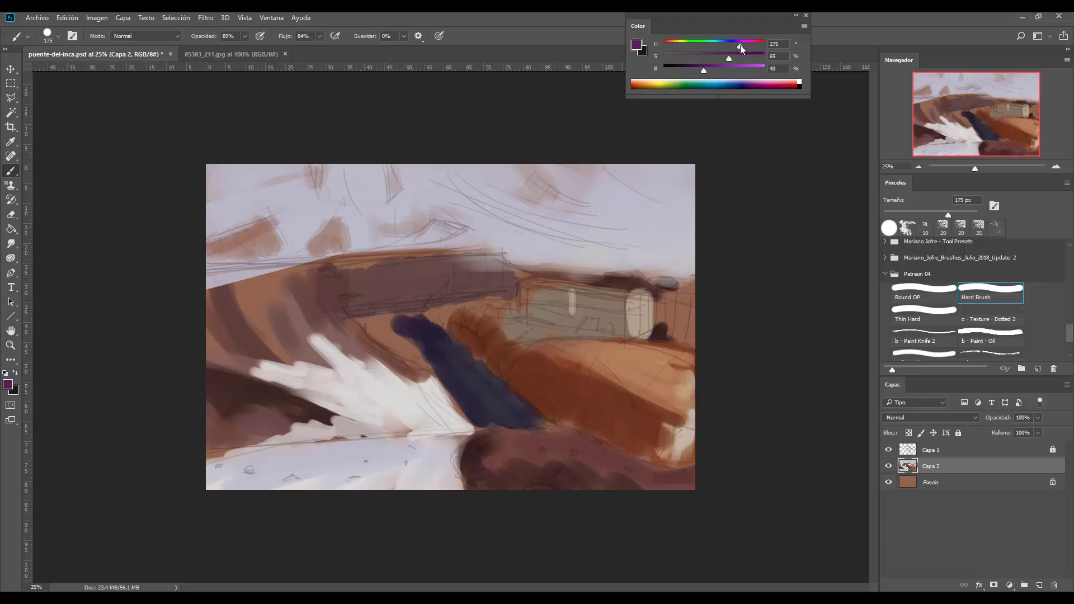
left_click_drag(729, 56, 690, 58)
left_click_drag(601, 390, 633, 407)
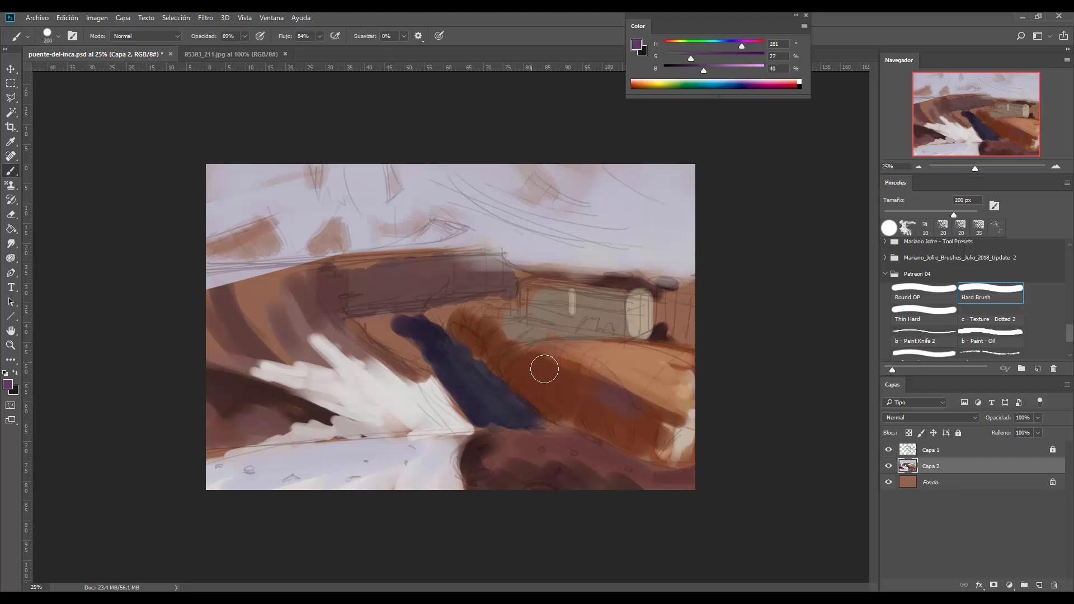
left_click_drag(536, 386, 490, 365)
- Reduce the brush to 70 px and touch up the hill's front face with reddish brown H 21, S 66, B 40
key("bracketleft")
key("bracketleft")
key("bracketleft")
key("bracketleft")
key("bracketleft")
key("bracketleft")
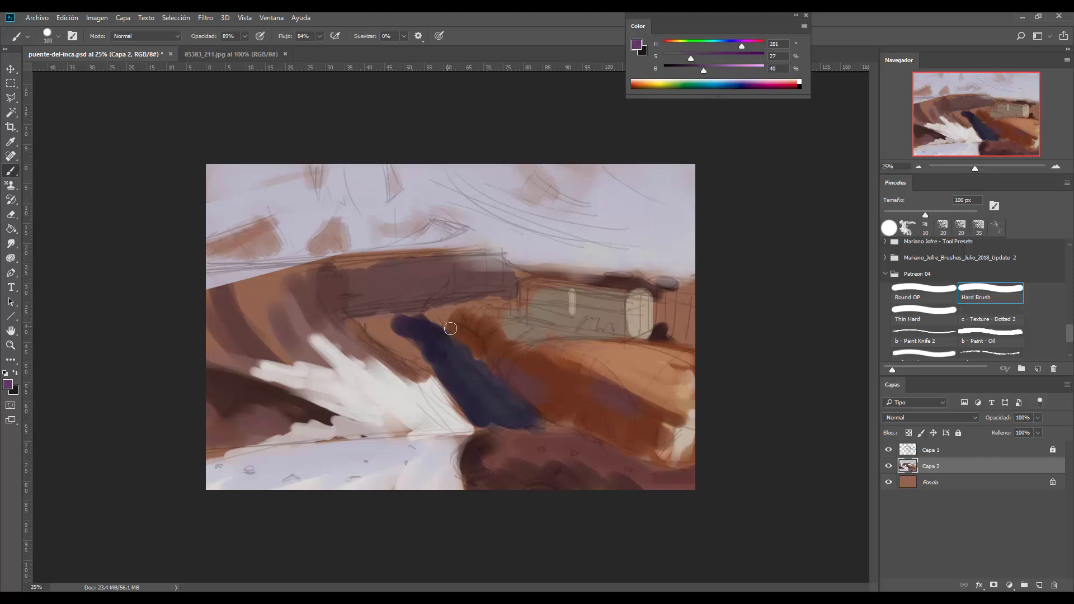
left_click(612, 361, "alt")
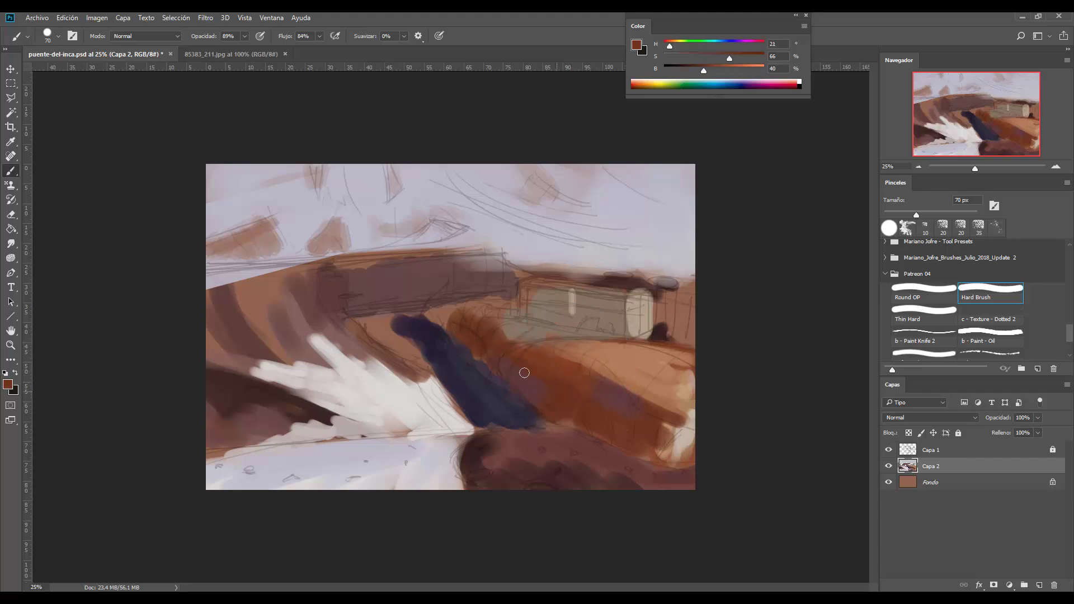
- Draw dark brown lines along the orange hill's front face with H 5, S 32, B 29 and a 40 px brush
left_click(642, 344, "alt")
left_click(615, 282, "alt")
key("bracketleft")
key("bracketleft")
key("bracketleft")
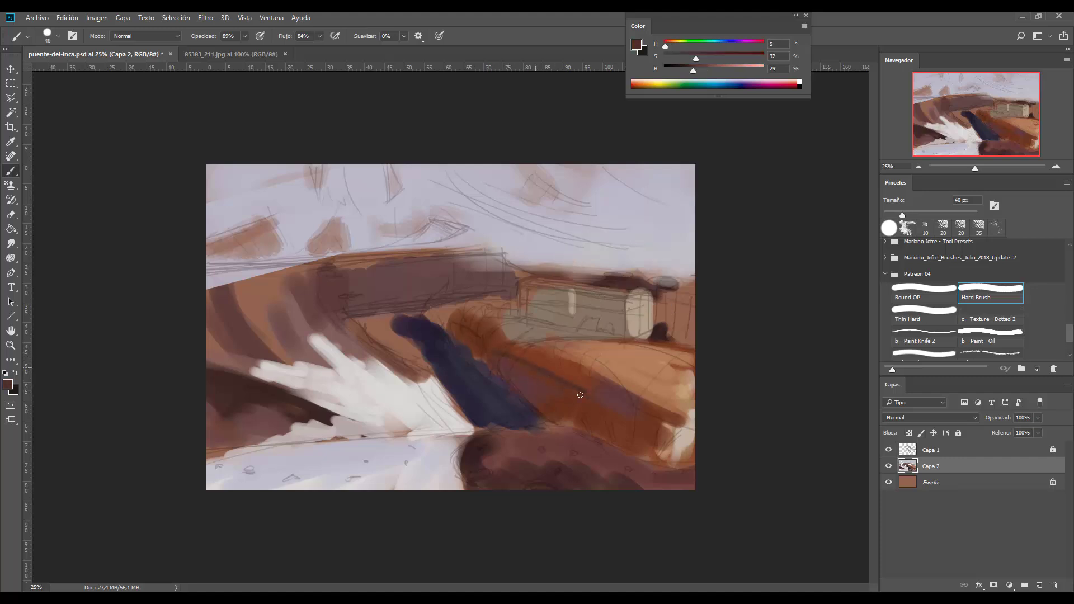
left_click(540, 407, "alt")
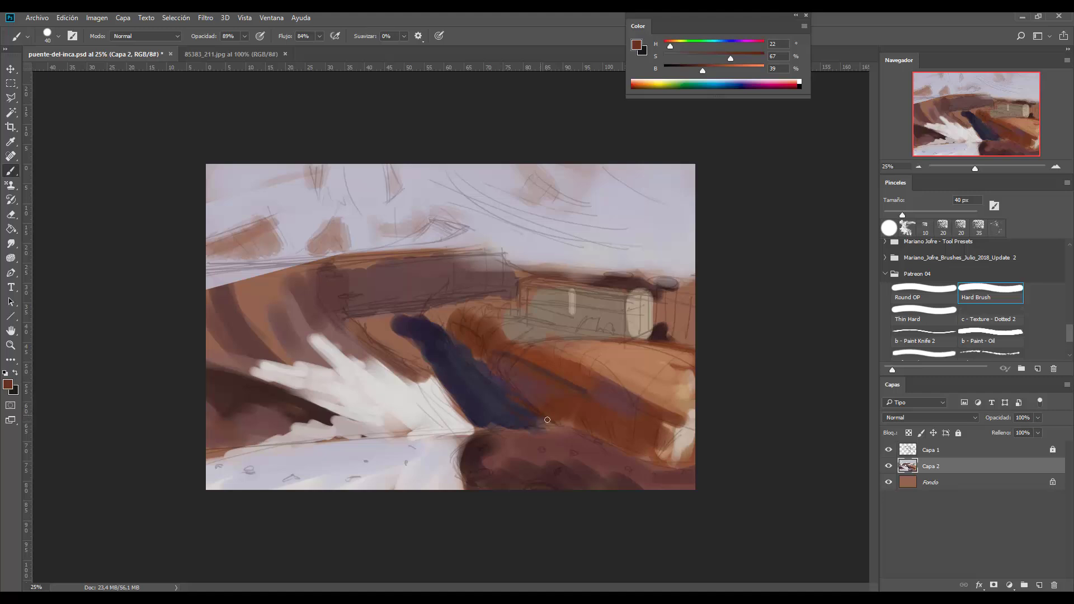
- Touch up the hill's edge beside the navy river and its purple patch with sampled colours, including brown H 23, S 58, B 46
left_click(490, 401, "alt")
left_click(500, 399, "alt")
left_click(506, 415, "alt")
left_click(641, 399, "alt")
left_click(664, 413, "alt")
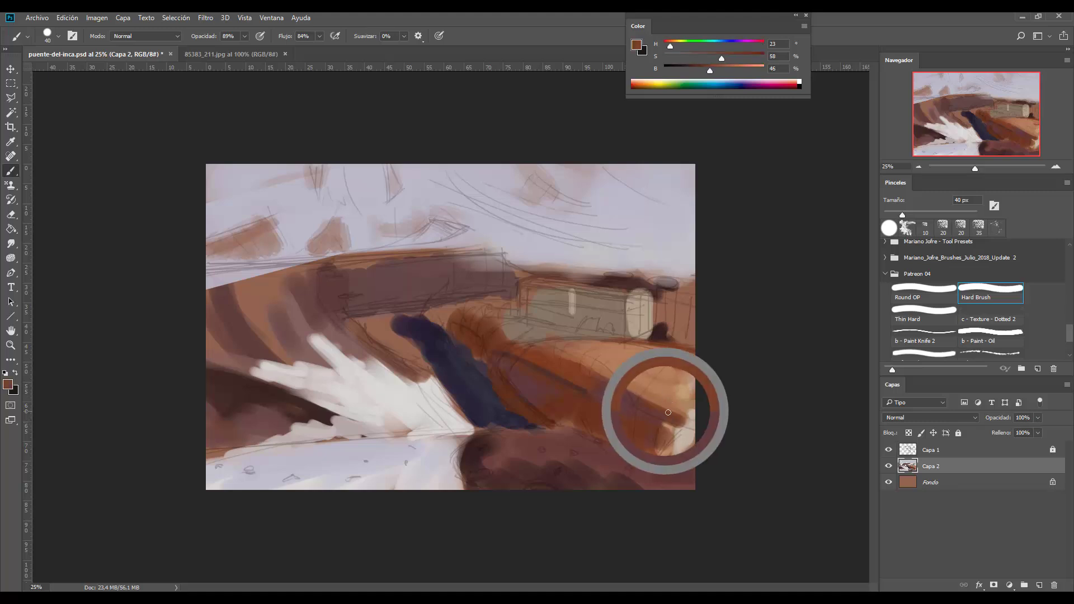
- Refine the orange hill's right end with tan H 29, S 43, B 67 and a darkened brown based on H 24, S 54
left_click(669, 399, "alt")
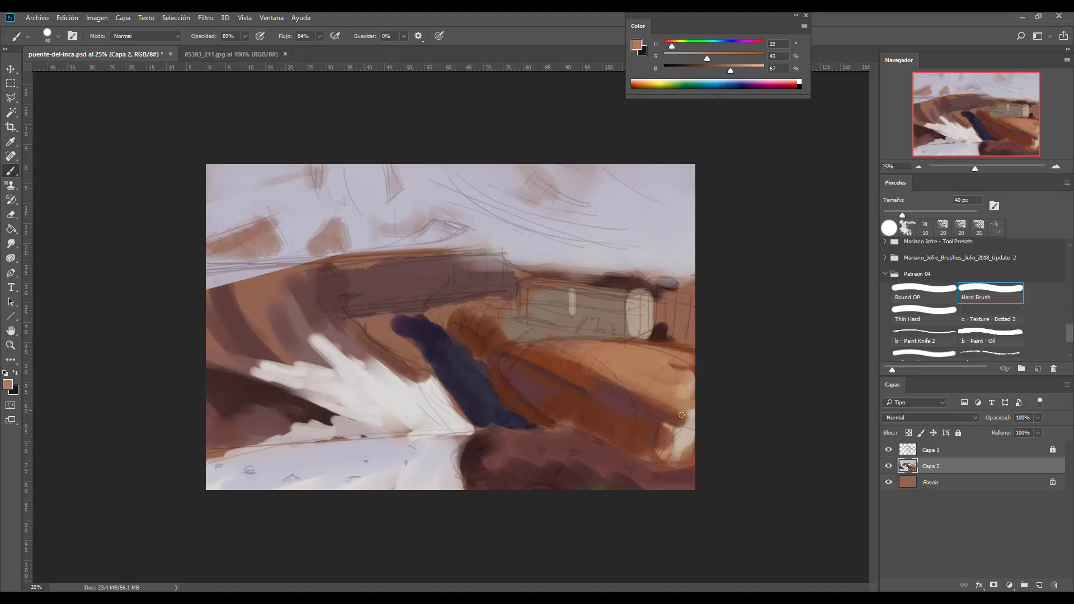
left_click(685, 452, "alt")
left_click(653, 407, "alt")
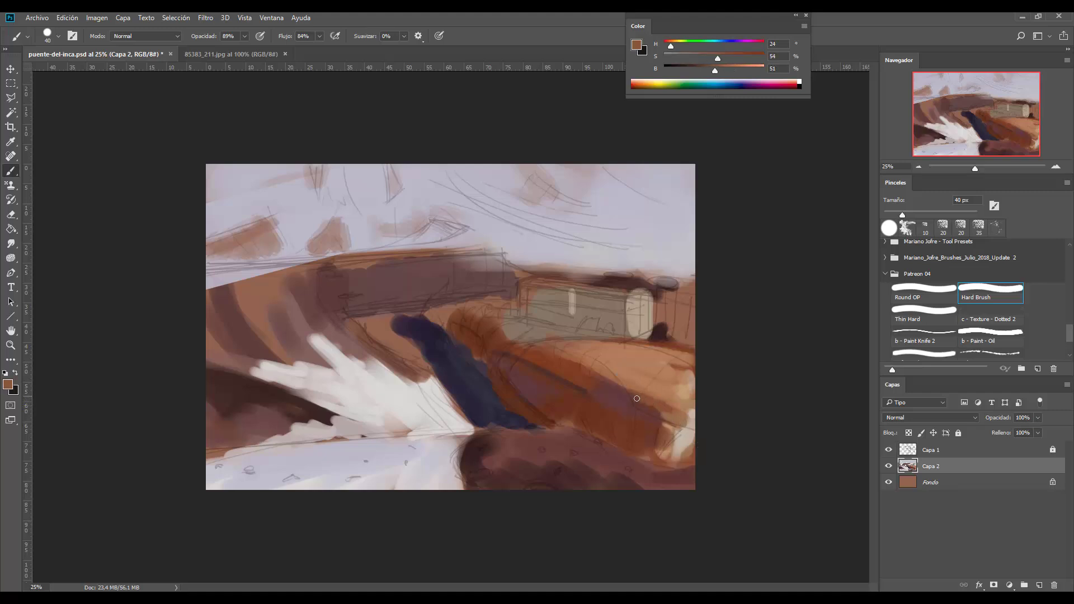
left_click_drag(714, 71, 708, 70)
- Paint the shadow at the building's lower right corner and a line along the hilltop with dark brown H 9, S 34, B 23
left_click(662, 336, "alt")
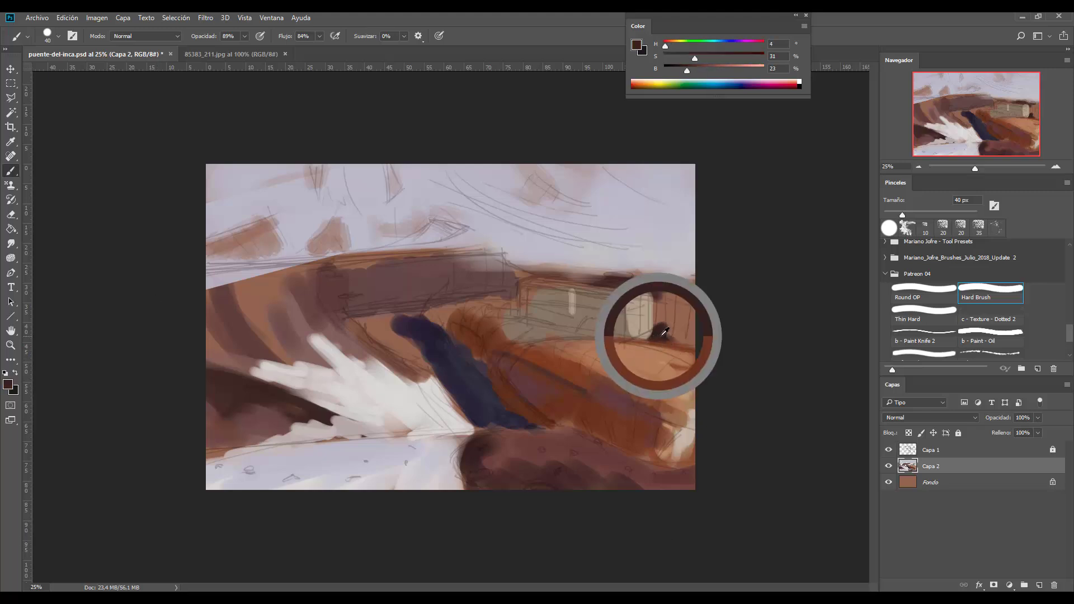
mouse_move(666, 336)
left_mouse_down()
mouse_move(699, 348)
mouse_move(648, 336)
mouse_move(683, 331)
mouse_move(695, 341)
mouse_move(623, 338)
left_mouse_up()
left_click(686, 328, "alt")
left_click(659, 330, "alt")
left_click(676, 351, "alt")
left_click(658, 335, "alt")
left_click(663, 325, "alt")
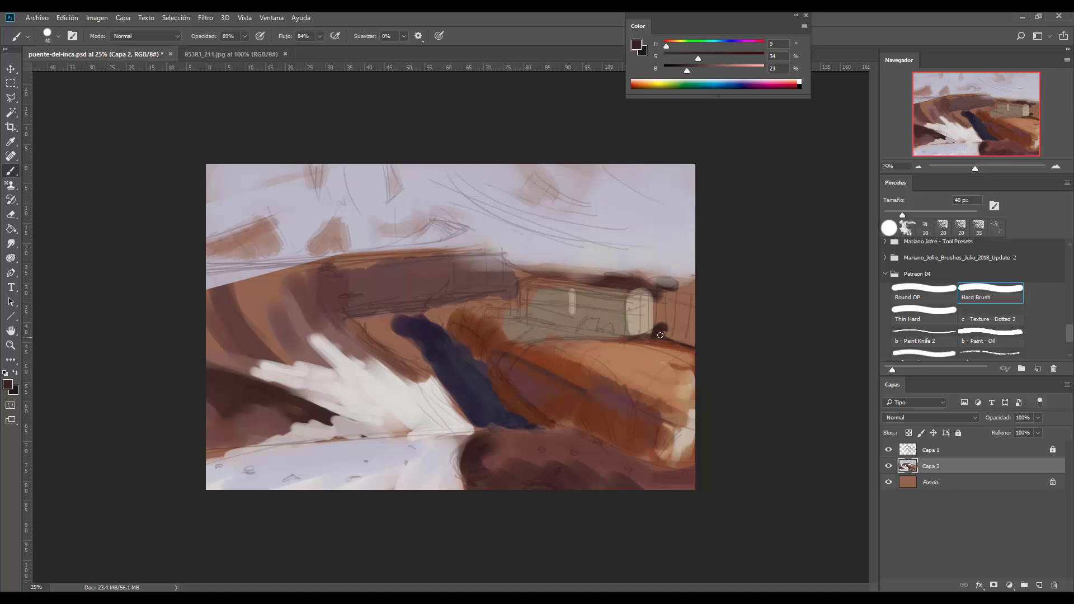
left_click(663, 328, "alt")
- Paint the area right of the building with light snow grey, adding bluish grey H 245, S 12, B 69
left_click(670, 250, "alt")
mouse_move(694, 283)
left_mouse_down()
mouse_move(700, 344)
mouse_move(680, 301)
mouse_move(684, 319)
mouse_move(674, 315)
mouse_move(656, 377)
mouse_move(689, 339)
mouse_move(674, 336)
mouse_move(695, 325)
mouse_move(666, 320)
left_mouse_up()
left_click(371, 457, "alt")
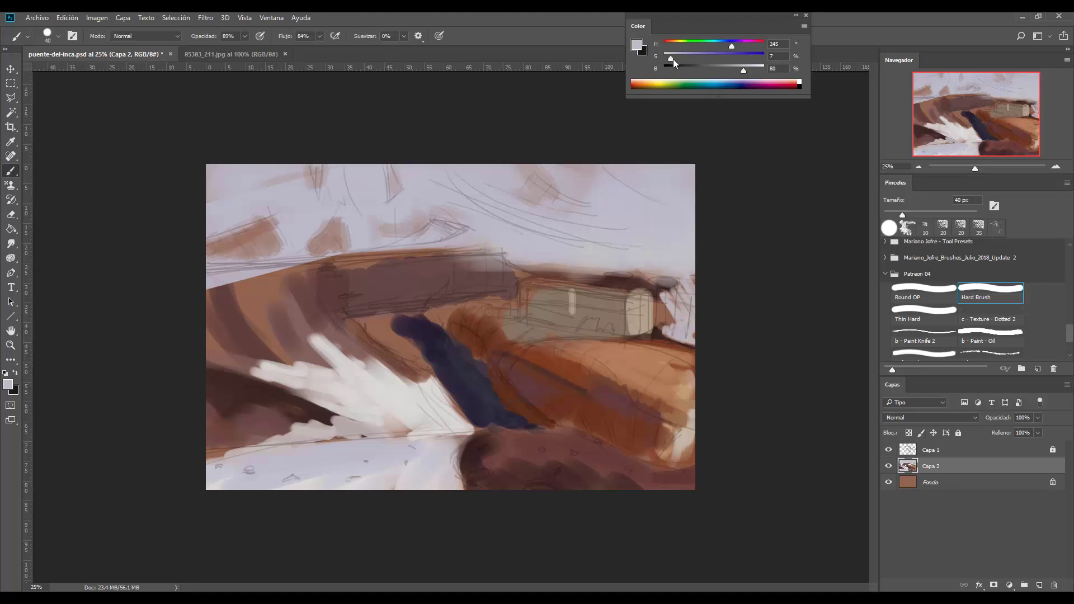
left_click_drag(673, 58, 676, 58)
left_click_drag(743, 70, 730, 68)
mouse_move(694, 337)
left_mouse_down()
mouse_move(668, 336)
mouse_move(693, 327)
mouse_move(684, 337)
mouse_move(687, 322)
mouse_move(668, 306)
left_mouse_up()
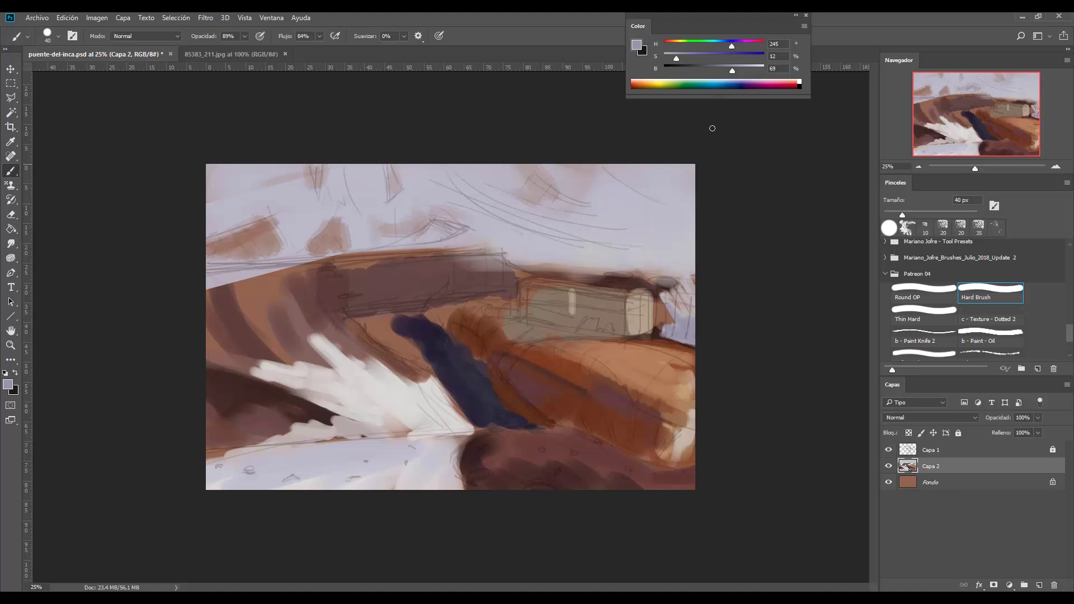
- Shade the snow right of the building with violet blue H 245, S 19, B 63, then a bluer hue
left_click_drag(732, 70, 683, 57)
mouse_move(670, 308)
left_mouse_down()
mouse_move(665, 330)
mouse_move(687, 335)
mouse_move(689, 315)
mouse_move(668, 304)
left_mouse_up()
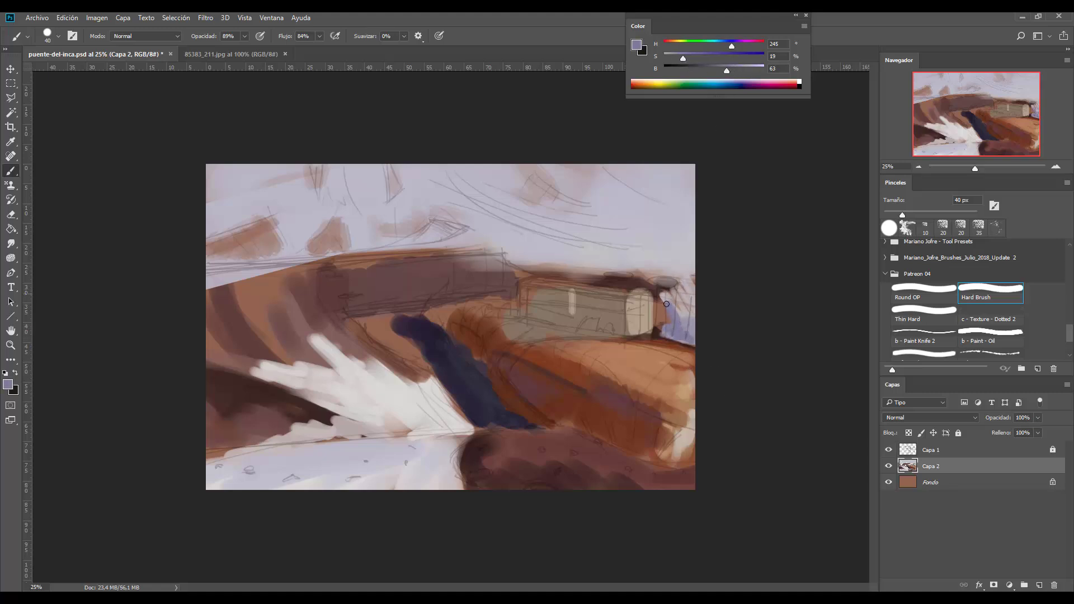
left_click_drag(732, 44, 730, 44)
left_click_drag(683, 273, 673, 293)
mouse_move(669, 321)
left_mouse_down()
mouse_move(667, 291)
mouse_move(685, 335)
mouse_move(677, 336)
mouse_move(691, 343)
mouse_move(657, 332)
mouse_move(668, 316)
mouse_move(664, 337)
mouse_move(663, 323)
mouse_move(656, 329)
mouse_move(678, 344)
left_mouse_up()
- Darken the roofline, the bridge's underside and the navy river's left edge with dark brown H 11, S 37, and save the file
left_click(656, 333, "alt")
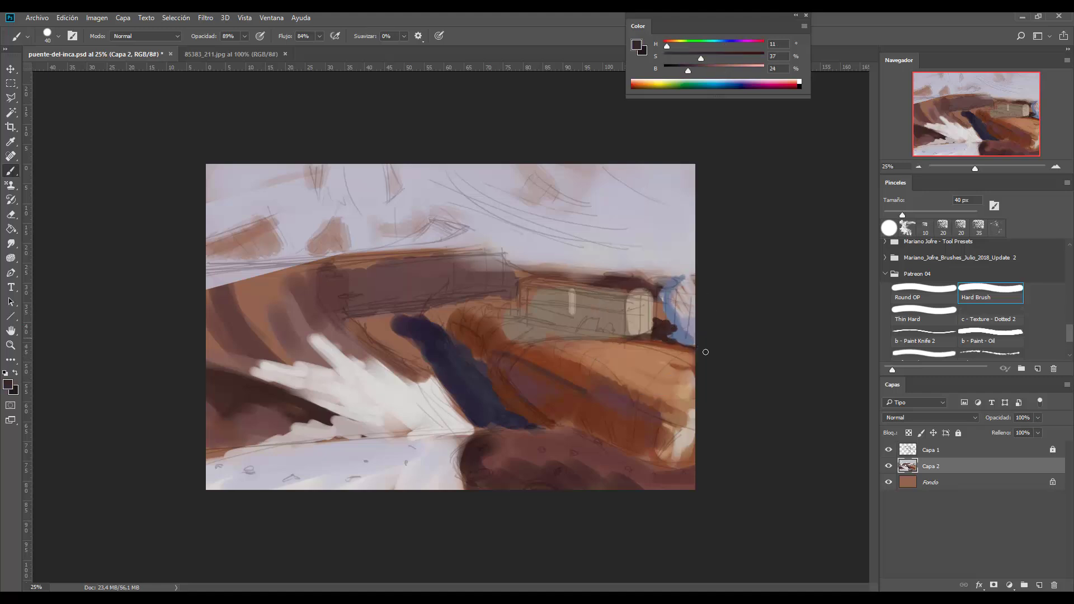
mouse_move(657, 291)
left_mouse_down()
mouse_move(541, 276)
mouse_move(509, 304)
mouse_move(467, 301)
mouse_move(507, 307)
mouse_move(508, 297)
mouse_move(467, 307)
left_mouse_up()
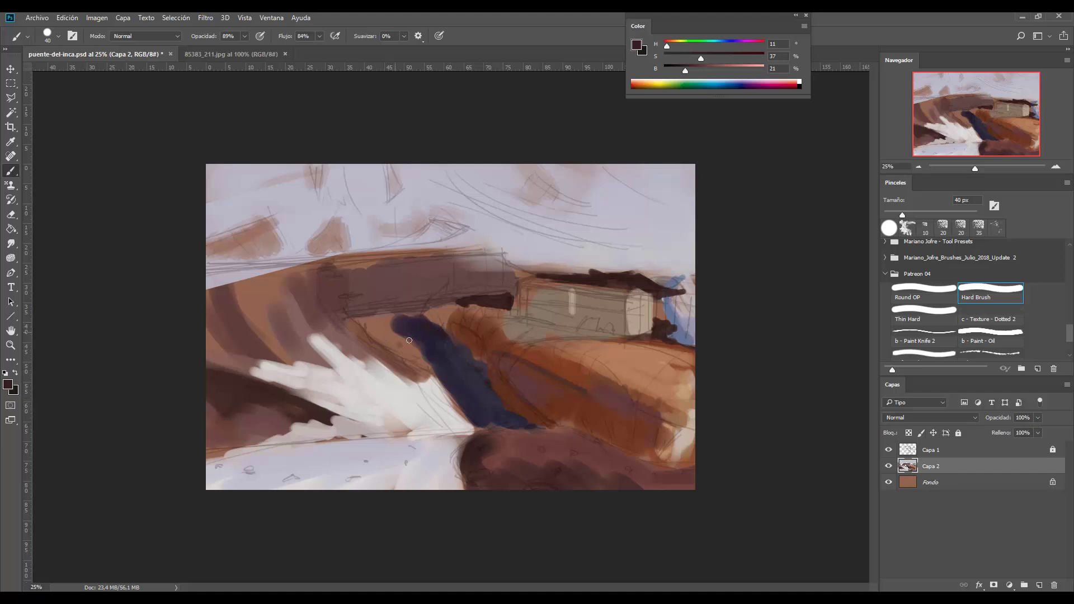
left_click_drag(409, 340, 435, 365)
key("ctrl+s")
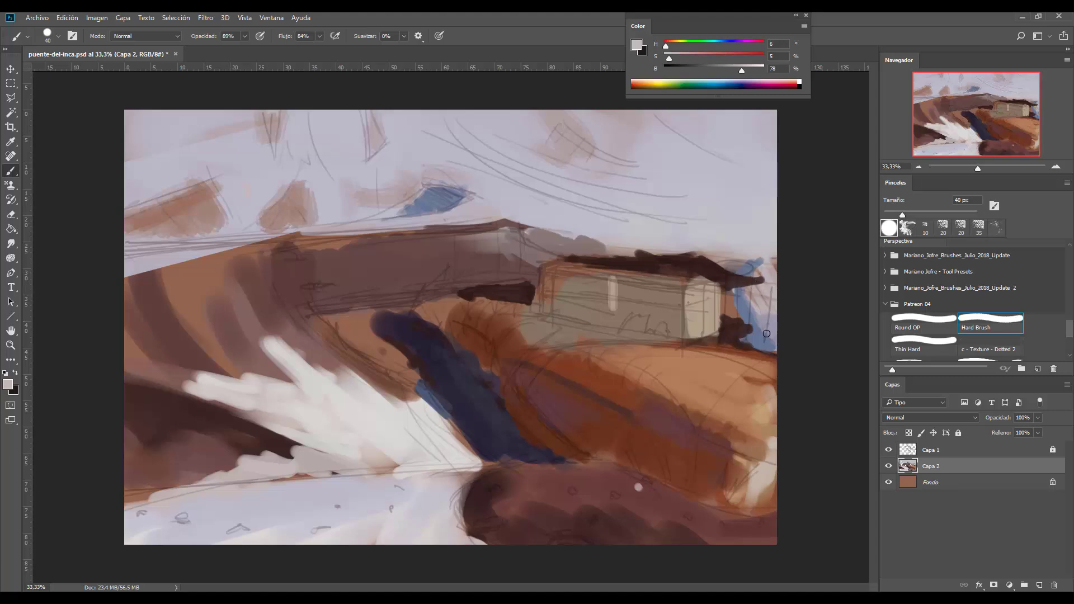
- Reshape the snow patch right of the building, alternating light grey H 260, S 3, B 79 and blue H 224, S 27, B 62
left_click(767, 265, "alt")
mouse_move(774, 305)
left_mouse_down()
mouse_move(796, 370)
mouse_move(756, 303)
mouse_move(768, 342)
left_mouse_up()
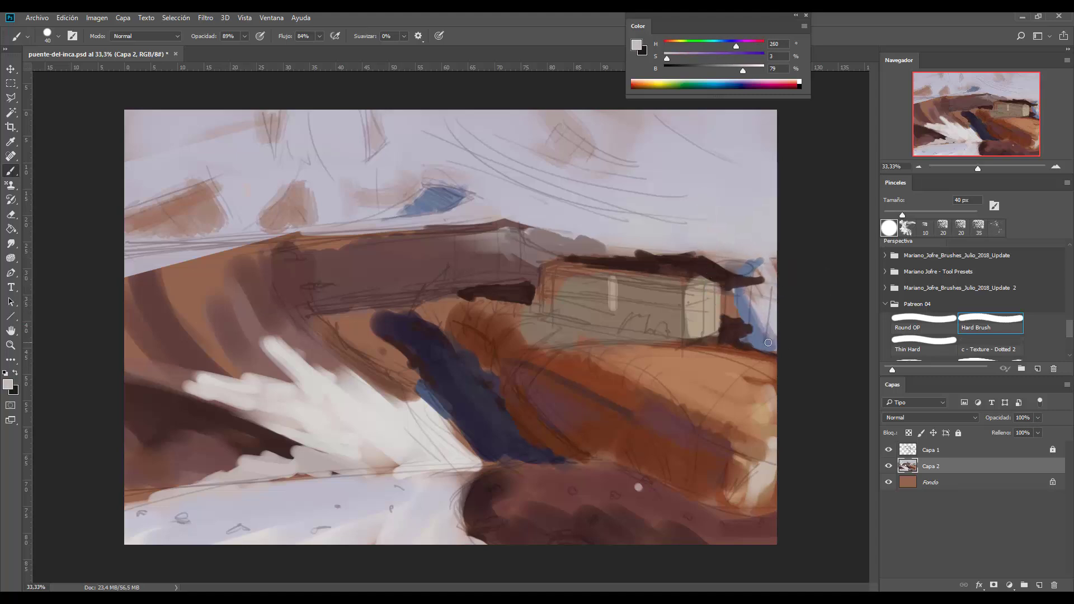
left_click(769, 343, "alt")
left_click(768, 340, "alt")
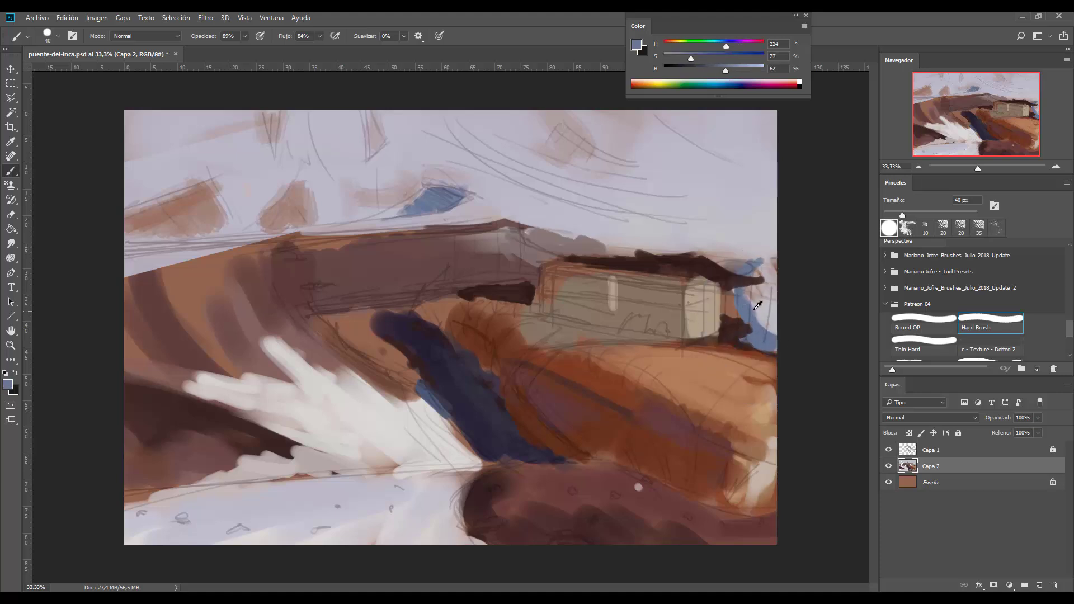
left_click(755, 306, "alt")
left_click_drag(754, 297, 768, 315)
left_click(764, 311, "alt")
left_click(766, 329, "alt")
left_click(773, 291, "alt")
left_click(768, 305, "alt")
- Cover the blue above the roof's right tip with light grey H 270, S 3, B 78 using a 30 px brush
key("bracketleft")
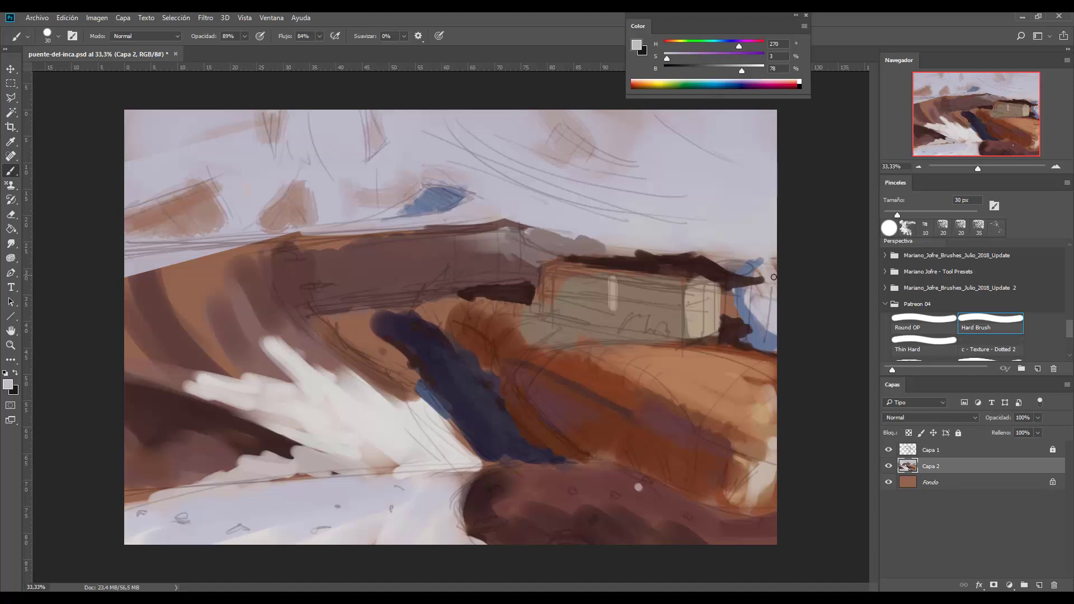
left_click(754, 252, "alt")
left_click_drag(752, 259, 739, 273)
- Sharpen the dark roof edge with brown H 11, S 38, B 22 and light grey, and add a blue patch above it
left_click(716, 270, "alt")
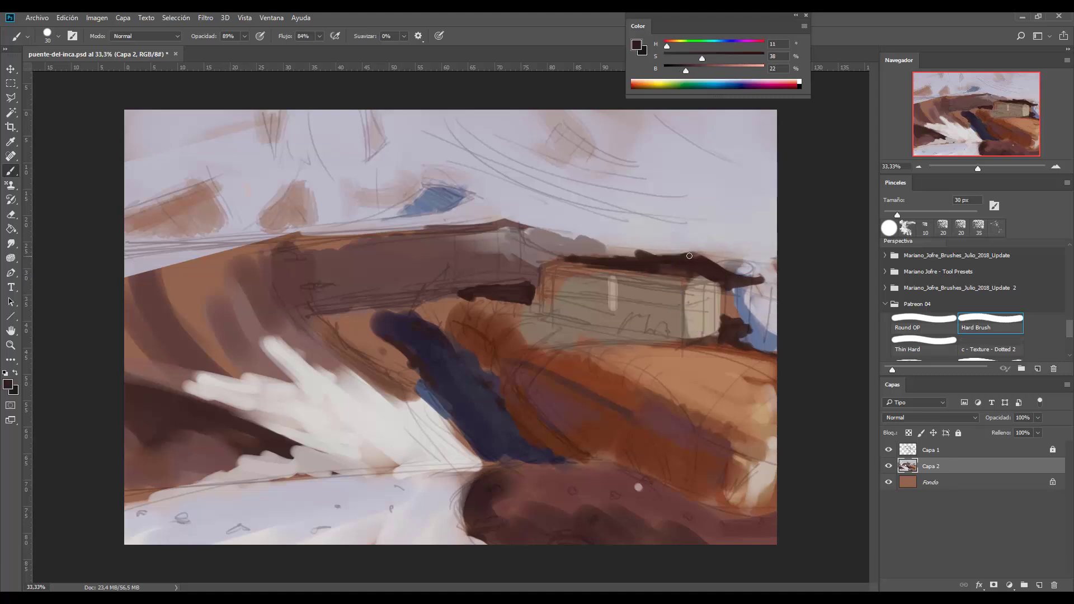
left_click_drag(701, 256, 688, 255)
left_click(722, 241, "alt")
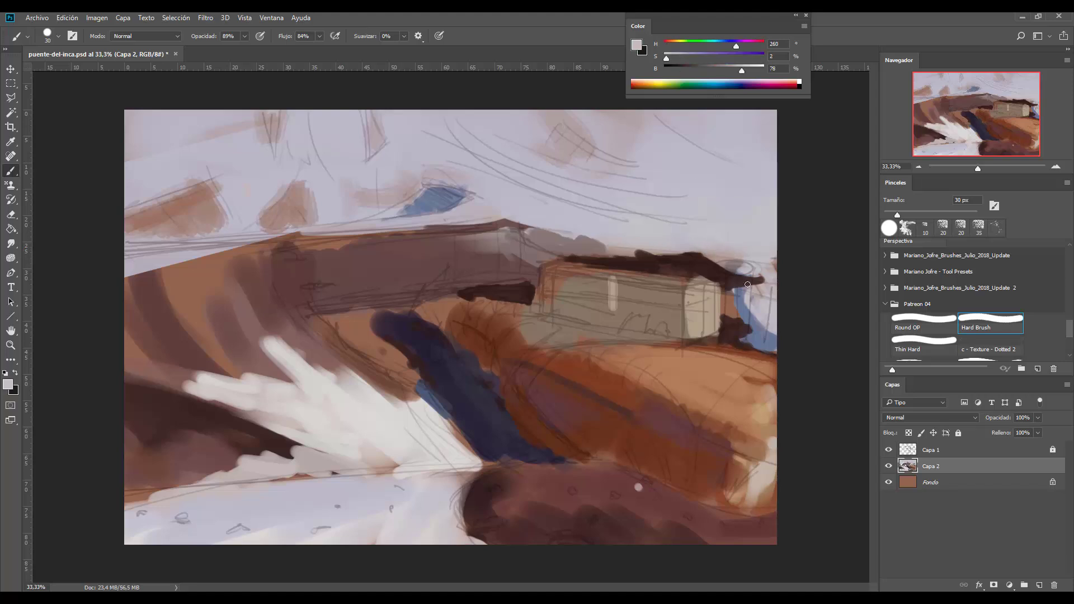
mouse_move(749, 273)
left_mouse_down()
mouse_move(706, 257)
mouse_move(742, 261)
mouse_move(723, 258)
left_mouse_up()
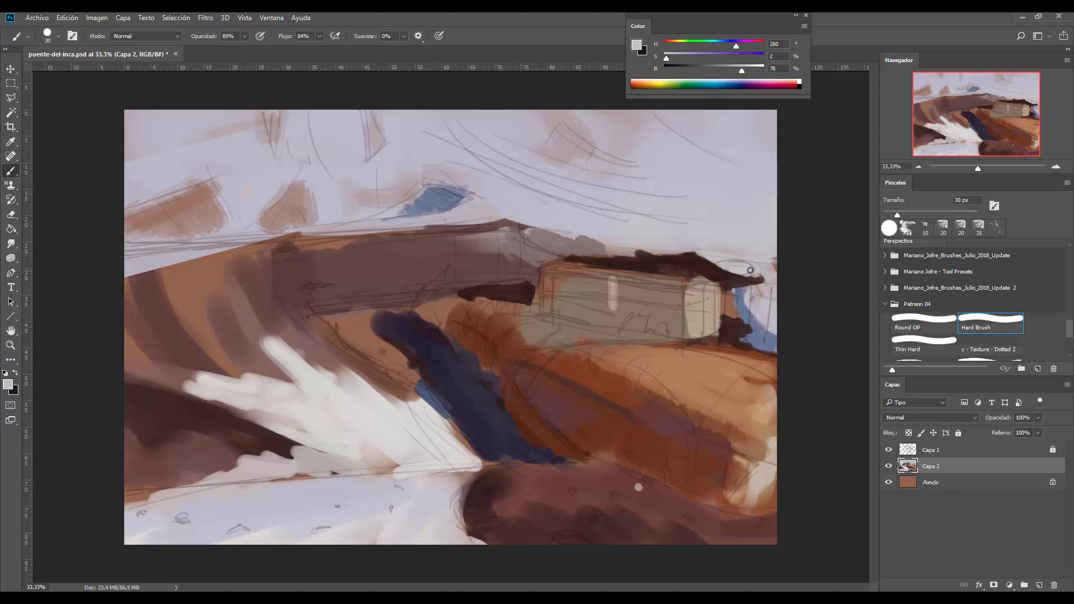
left_click_drag(761, 278, 727, 271)
left_click(750, 312, "alt")
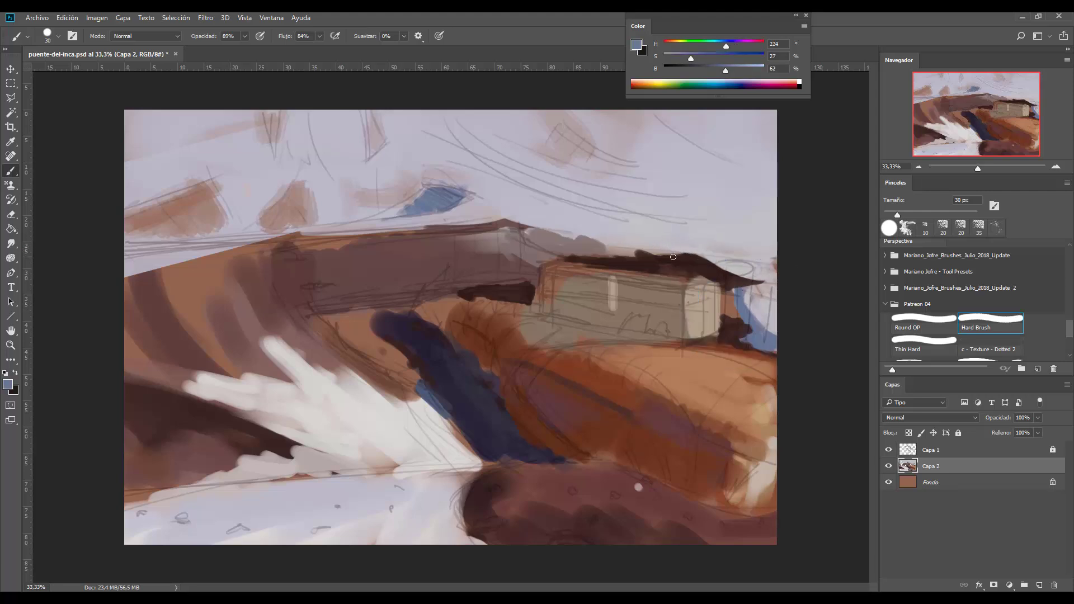
mouse_move(679, 253)
left_mouse_down()
mouse_move(654, 257)
mouse_move(677, 254)
left_mouse_up()
- Paint a small dark oval above the roof's right tip with H 9, S 37, B 20, using 15 px and 25 px brushes
left_click(694, 258, "alt")
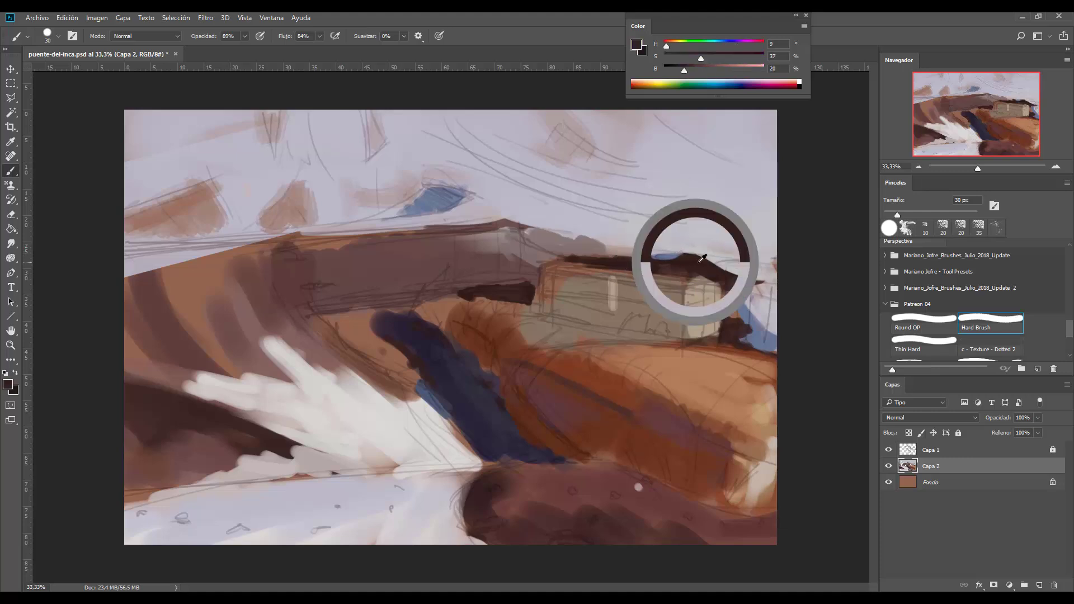
key("bracketleft")
left_click_drag(744, 261, 754, 268)
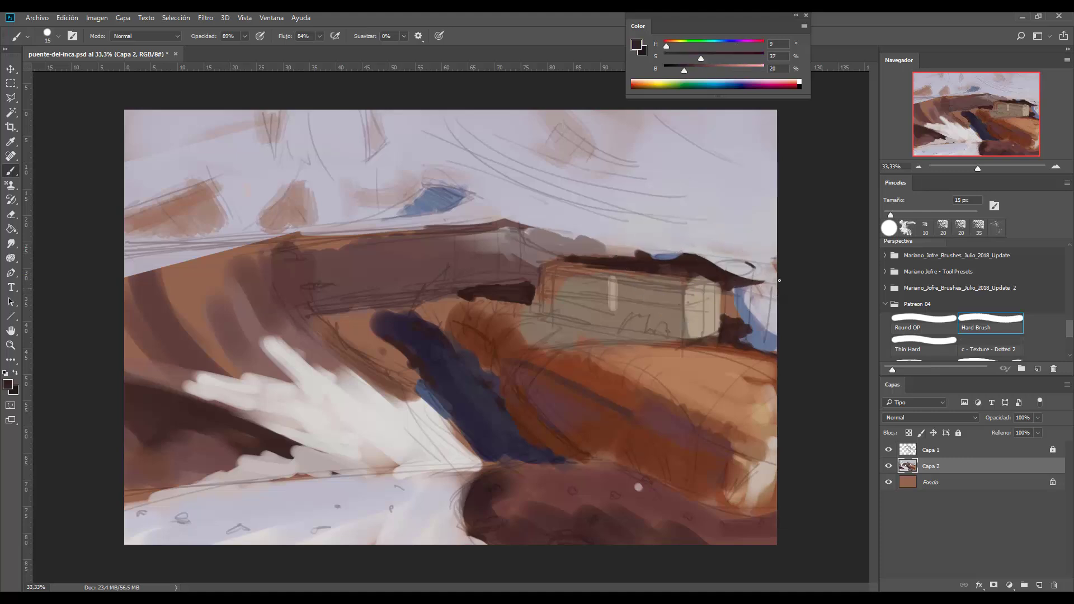
key("bracketright")
key("bracketright")
left_click_drag(744, 262, 737, 262)
- Refine the small oval above the roof tip with grey brown H 5, S 18, B 28 and light grey H 300, S 2, B 75
left_click(756, 273, "alt")
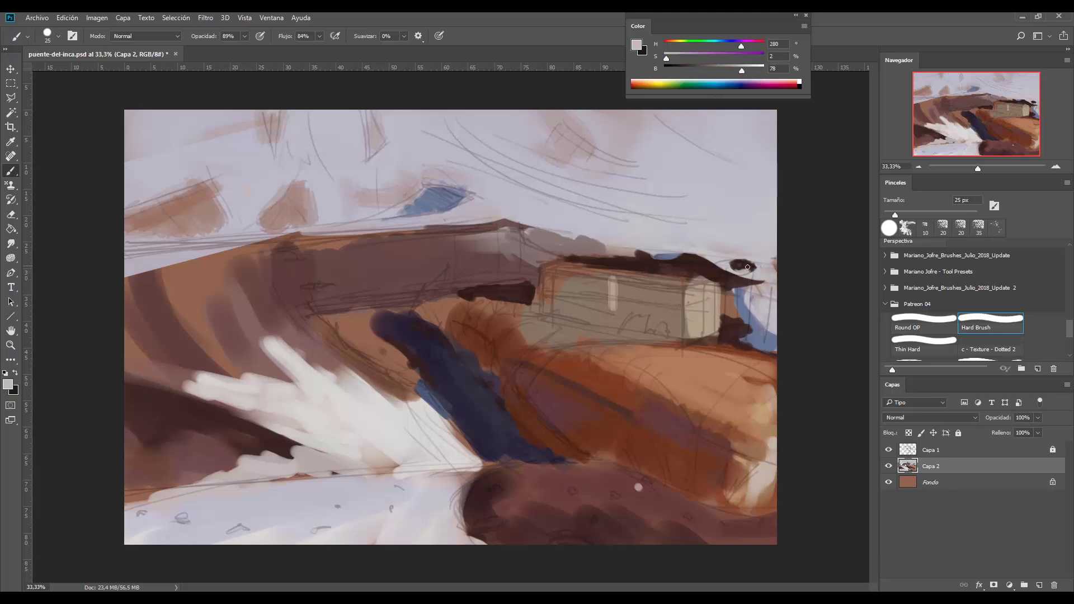
left_click(739, 265, "alt")
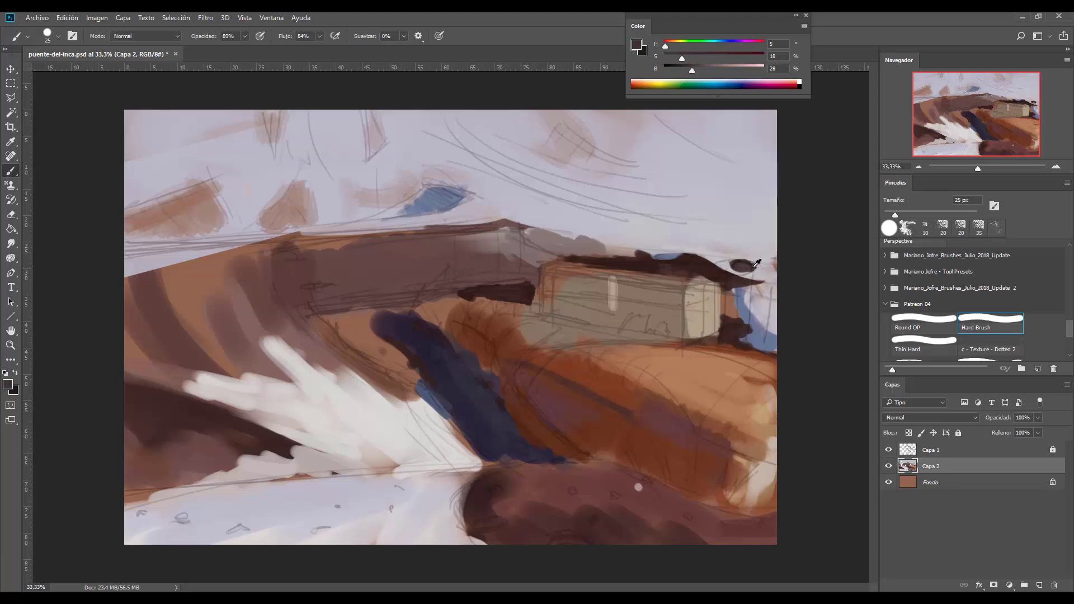
left_click(754, 267, "alt")
left_click_drag(730, 263, 745, 259)
left_click(745, 258, "alt")
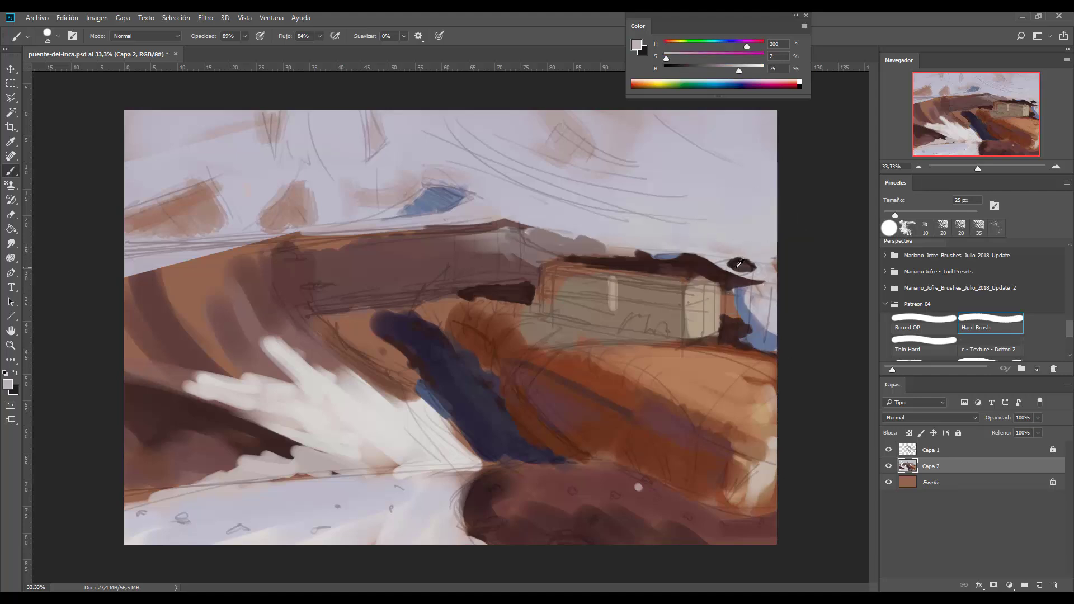
left_click(739, 264, "alt")
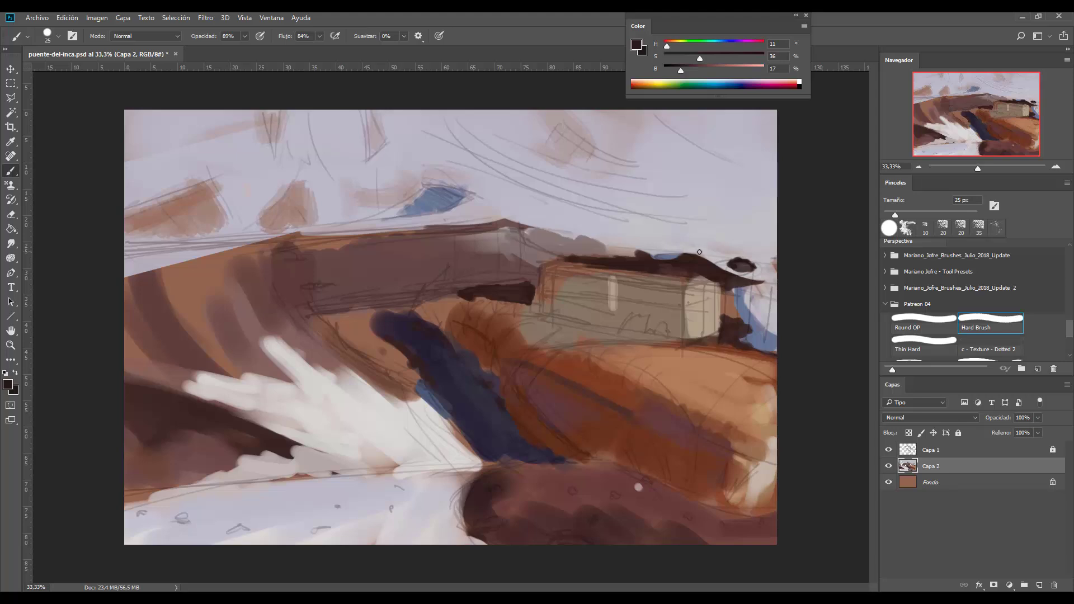
- Add two thin dark brown strokes in the snow above the roof, trimming them with sampled light grey
left_click(713, 258, "alt")
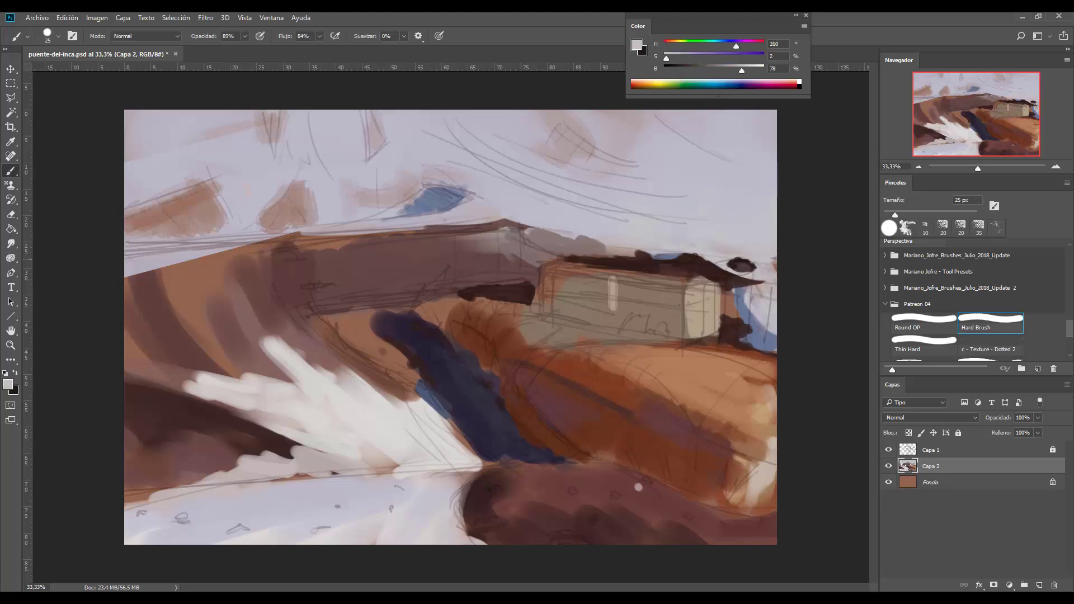
left_click(694, 256, "alt")
left_click_drag(690, 255, 725, 248)
left_click(734, 249, "alt")
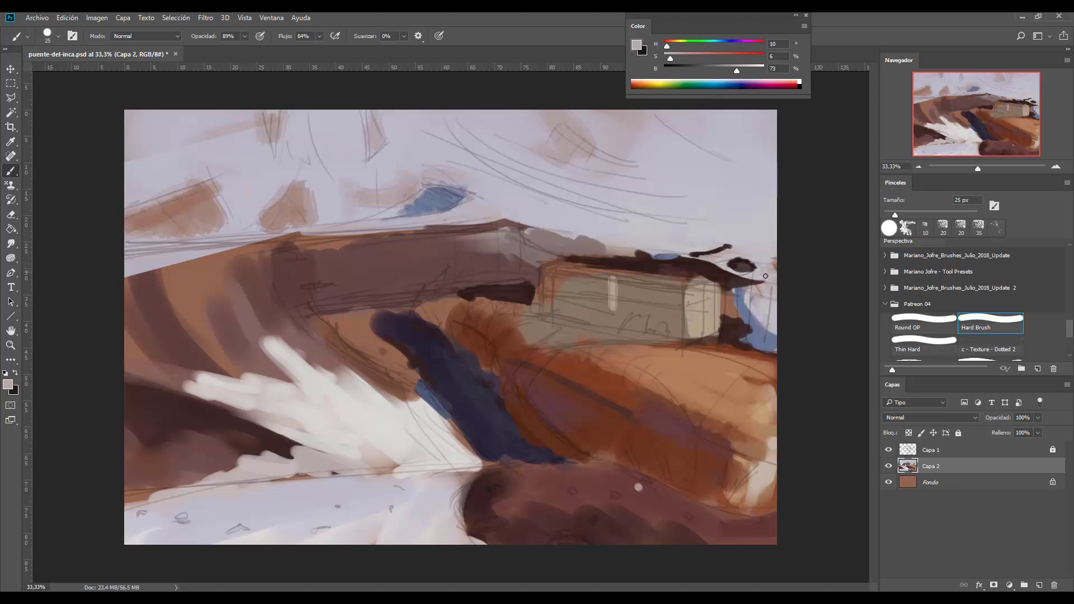
left_click(696, 261, "alt")
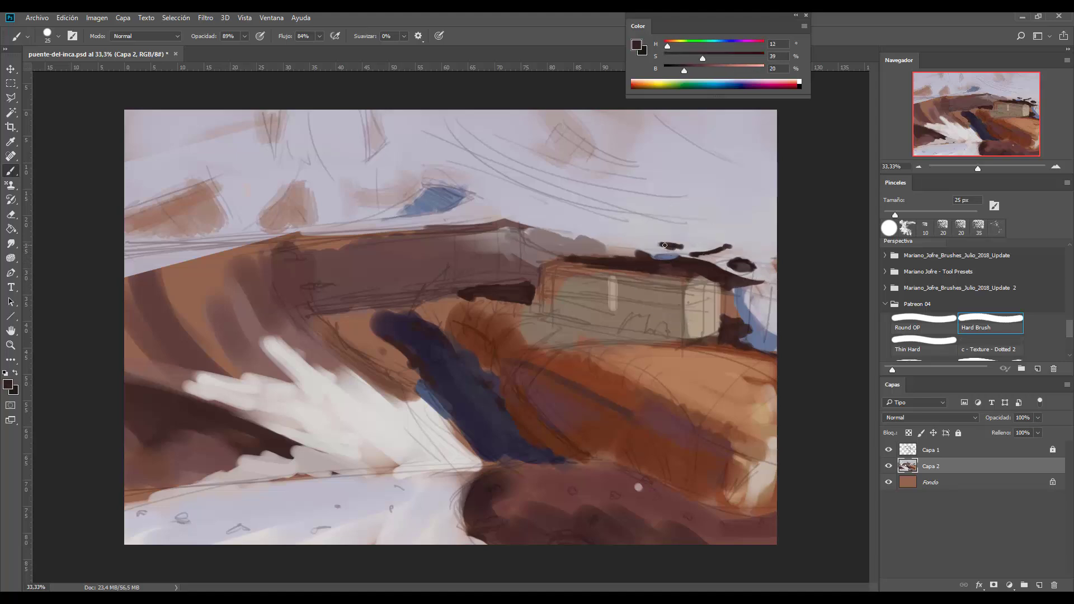
left_click(698, 232, "alt")
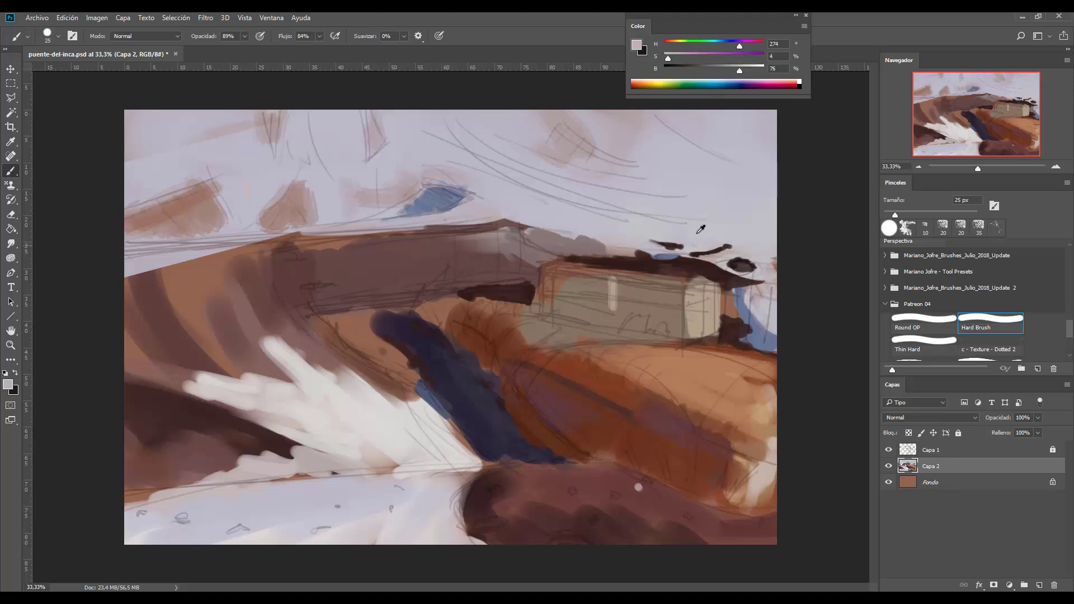
- Extend the blue patch along the roofline with H 225, S 26, B 60, darken the roof edge at 40 px, and sample the hill's reddish brown
left_click(662, 256, "alt")
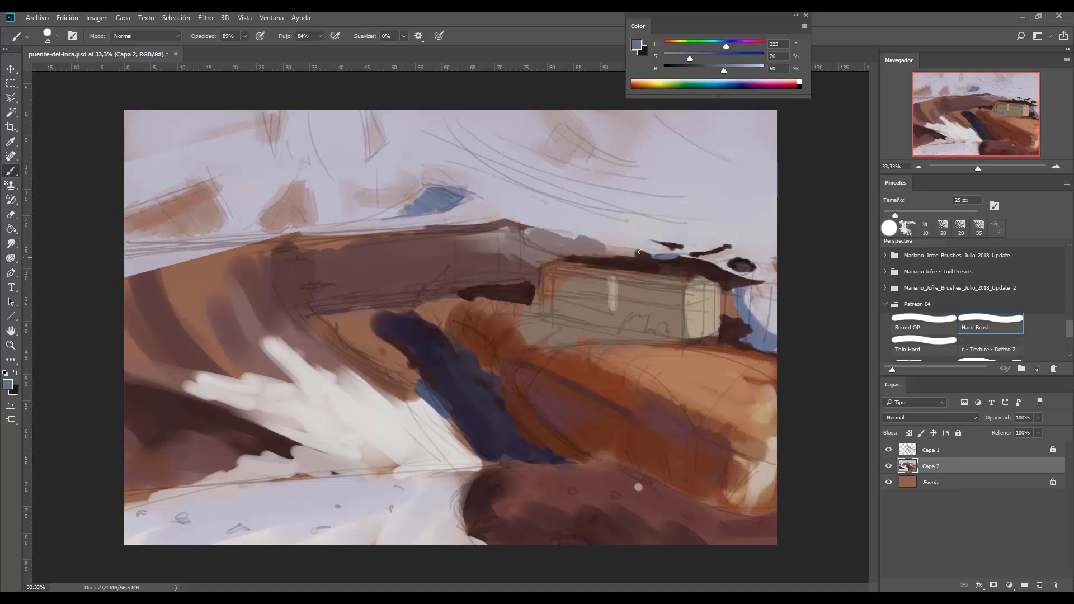
left_click_drag(640, 253, 622, 247)
left_click(646, 259, "alt")
key("bracketright")
key("bracketright")
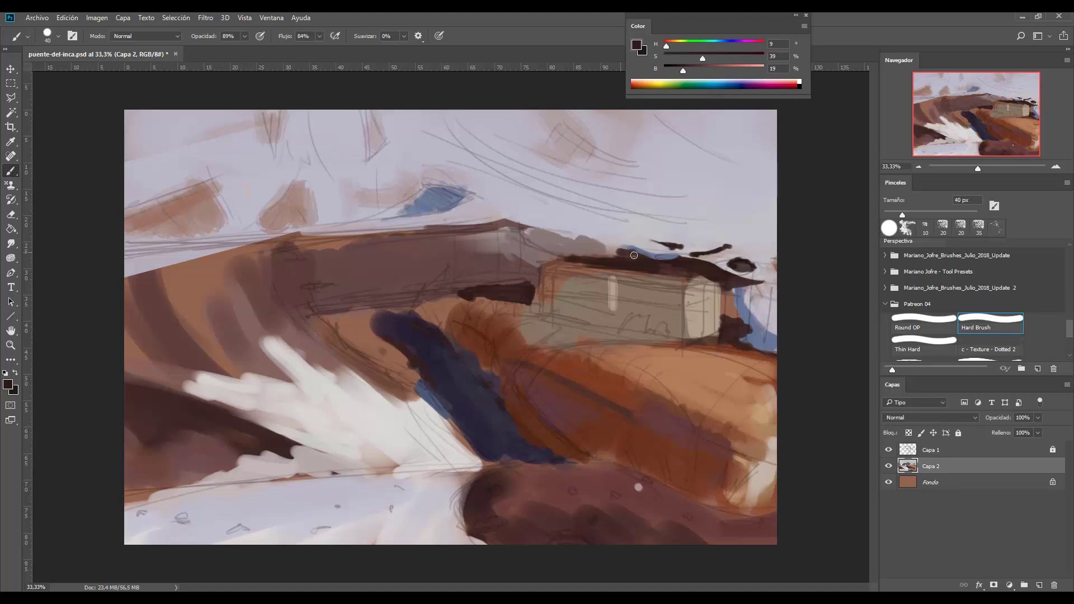
left_click(634, 404, "alt")
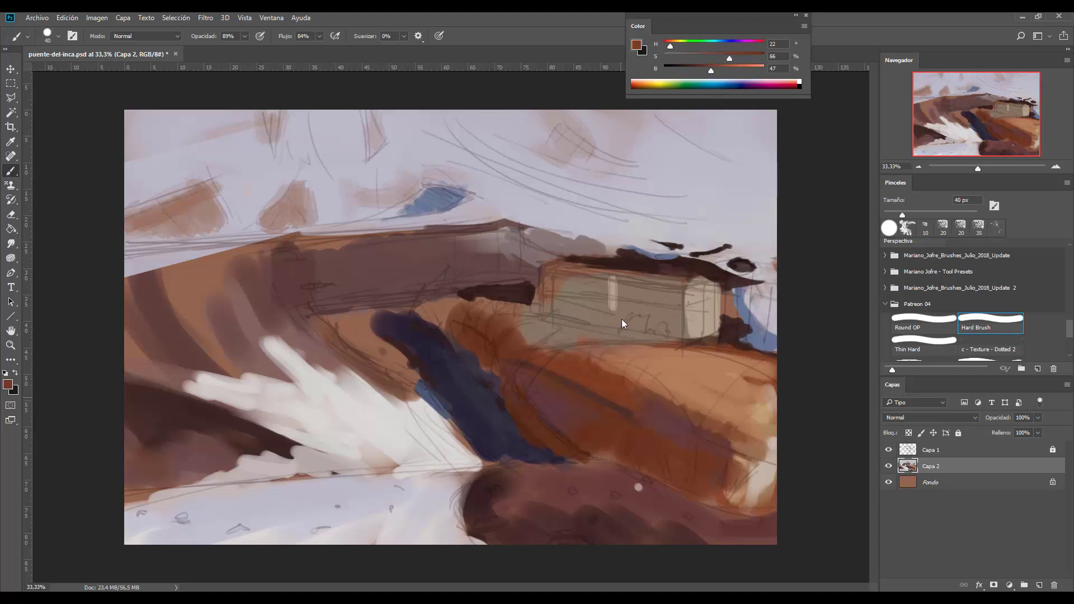
- Dab reddish brown H 22, S 66, B 47 onto the dark roof edge and trim the neighbouring hill ridge with light grey H 253, S 5, B 78
mouse_move(634, 259)
left_mouse_down()
mouse_move(637, 270)
mouse_move(620, 261)
mouse_move(639, 261)
left_mouse_up()
left_click(636, 262, "alt")
left_click(660, 389, "alt")
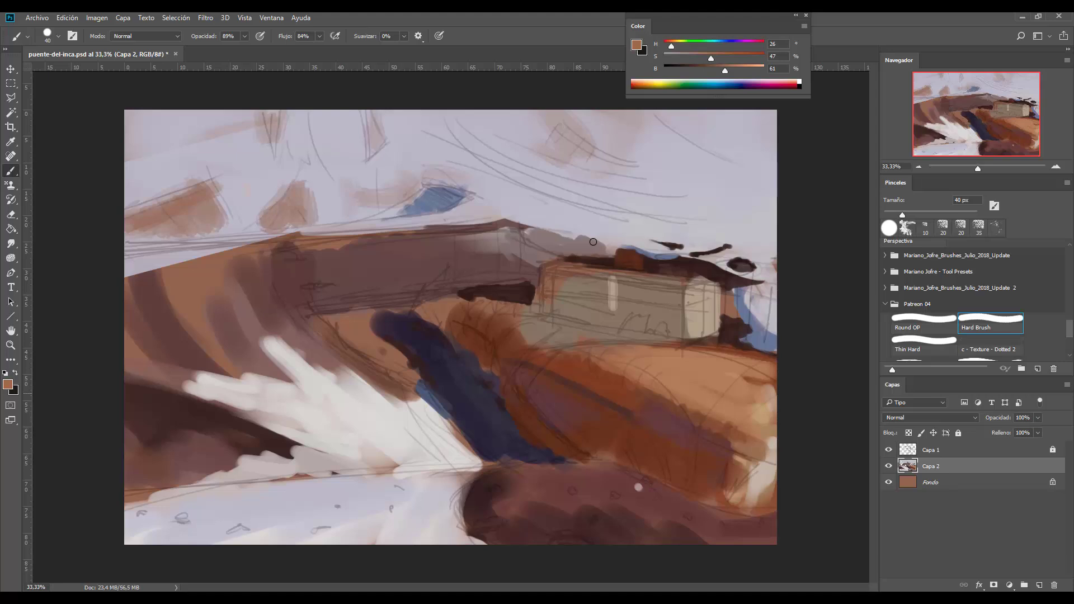
left_click_drag(597, 245, 501, 223)
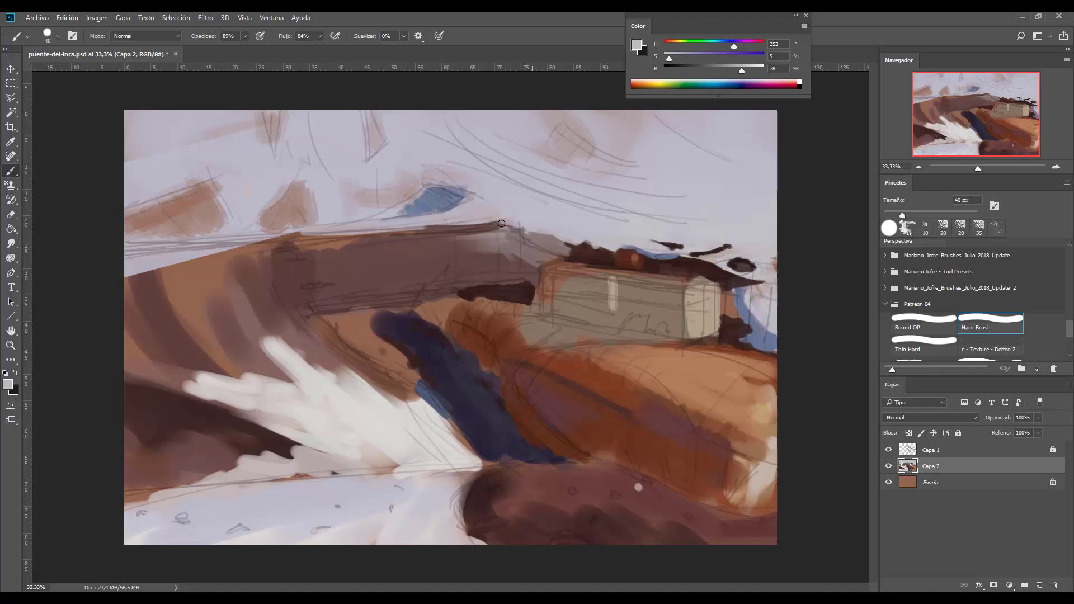
left_click(571, 240, "alt")
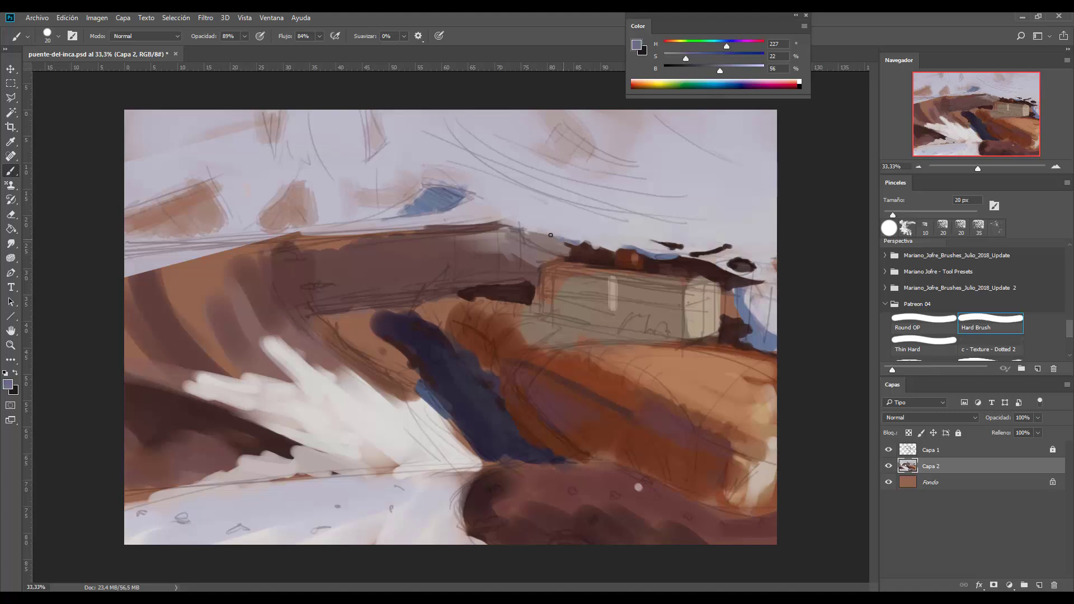
- Paint dark brown H 19, S 61, B 33 strokes along the ridge between the hill's peak and the building with a 30 px brush
key("bracketleft")
key("bracketleft")
key("bracketright")
left_click(616, 252, "alt")
mouse_move(555, 248)
left_mouse_down()
mouse_move(603, 262)
mouse_move(514, 232)
mouse_move(630, 256)
mouse_move(508, 234)
left_mouse_up()
left_click(604, 259, "alt")
left_click(619, 260, "alt")
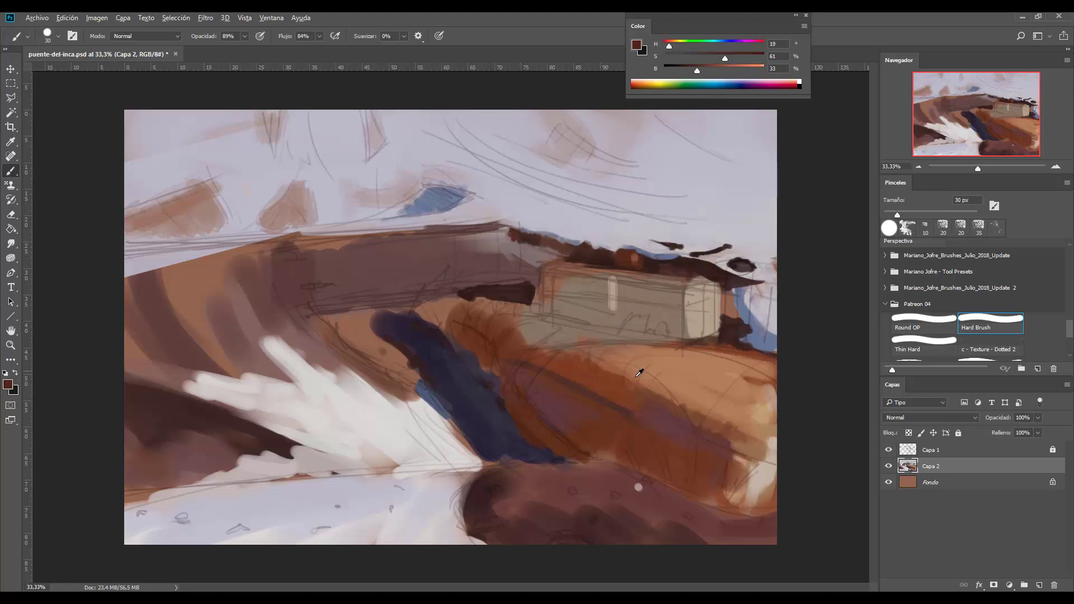
- Paint tan H 29, S 43, B 66 highlights along the hill's top edge at 30 px, undoing one misplaced stroke
left_click(640, 373, "alt")
left_click(621, 271, "alt")
left_click(640, 359, "alt")
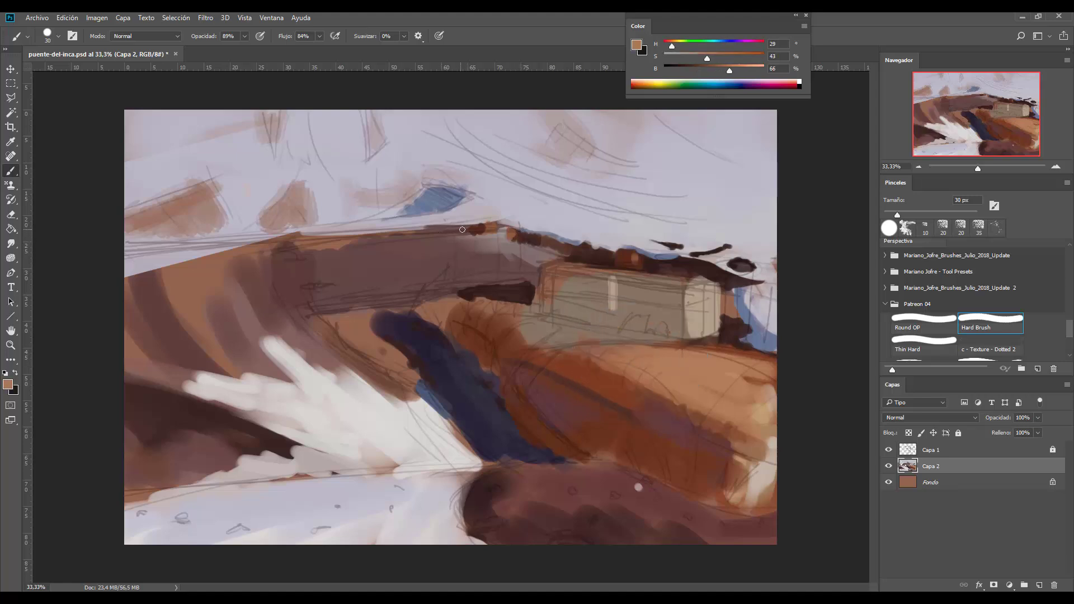
left_click_drag(462, 229, 424, 230)
key("ctrl+z")
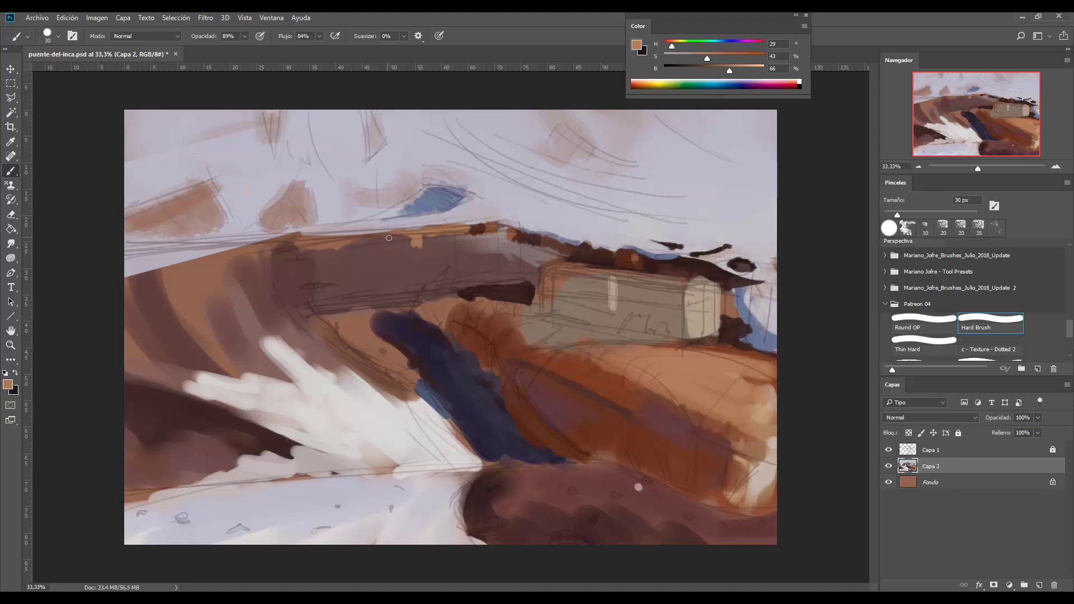
- Brighten the ridge highlight to B 82 and add salmon strokes with H 24, S 43, B 82 along the ridge and left hillside
left_click_drag(729, 71, 744, 72)
left_click_drag(414, 235, 416, 243)
left_click_drag(672, 45, 669, 46)
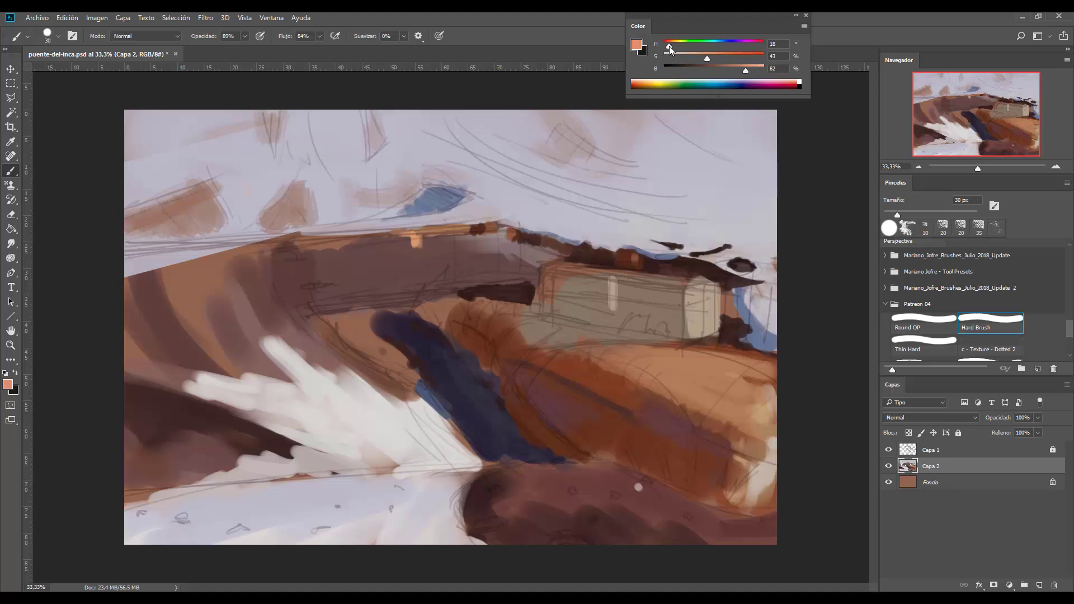
mouse_move(394, 235)
left_mouse_down()
mouse_move(344, 240)
mouse_move(364, 223)
mouse_move(393, 282)
mouse_move(371, 260)
mouse_move(340, 260)
mouse_move(295, 235)
mouse_move(271, 275)
mouse_move(392, 235)
mouse_move(271, 282)
mouse_move(251, 258)
mouse_move(290, 302)
left_mouse_up()
left_click(389, 235, "alt")
mouse_move(154, 303)
left_mouse_down()
mouse_move(167, 325)
mouse_move(149, 288)
mouse_move(168, 267)
mouse_move(142, 298)
mouse_move(140, 320)
mouse_move(188, 359)
mouse_move(139, 331)
mouse_move(137, 305)
mouse_move(193, 343)
left_mouse_up()
- Reshape the upper end and snowy bank of the dark blue channel with sampled colours, using a 40 px brush
key("bracketright")
key("bracketright")
key("bracketright")
key("bracketright")
key("bracketright")
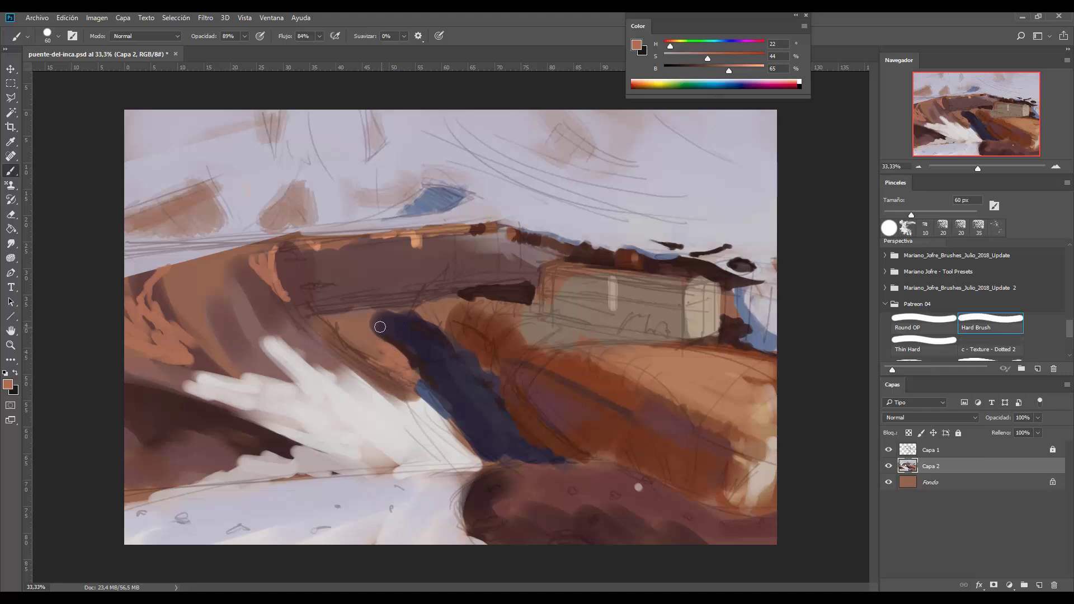
left_click(502, 232, "alt")
key("bracketleft")
key("bracketleft")
mouse_move(378, 341)
left_mouse_down()
mouse_move(370, 391)
mouse_move(367, 367)
mouse_move(373, 381)
mouse_move(334, 355)
mouse_move(375, 343)
mouse_move(422, 360)
mouse_move(395, 346)
mouse_move(387, 353)
mouse_move(379, 333)
mouse_move(396, 313)
mouse_move(377, 344)
mouse_move(390, 358)
mouse_move(366, 343)
mouse_move(365, 325)
mouse_move(429, 409)
mouse_move(413, 359)
mouse_move(363, 339)
mouse_move(411, 365)
mouse_move(426, 400)
mouse_move(451, 405)
mouse_move(416, 389)
mouse_move(426, 405)
mouse_move(483, 465)
mouse_move(443, 400)
mouse_move(431, 406)
mouse_move(493, 465)
left_mouse_up()
left_click(367, 398, "alt")
left_click(391, 347, "alt")
left_click(438, 434, "alt")
- Paint a small light grey H 15, S 2, B 80 patch at the bottom edge of the dark foreground rock
mouse_move(582, 544)
left_mouse_down()
mouse_move(556, 545)
mouse_move(591, 546)
left_mouse_up()
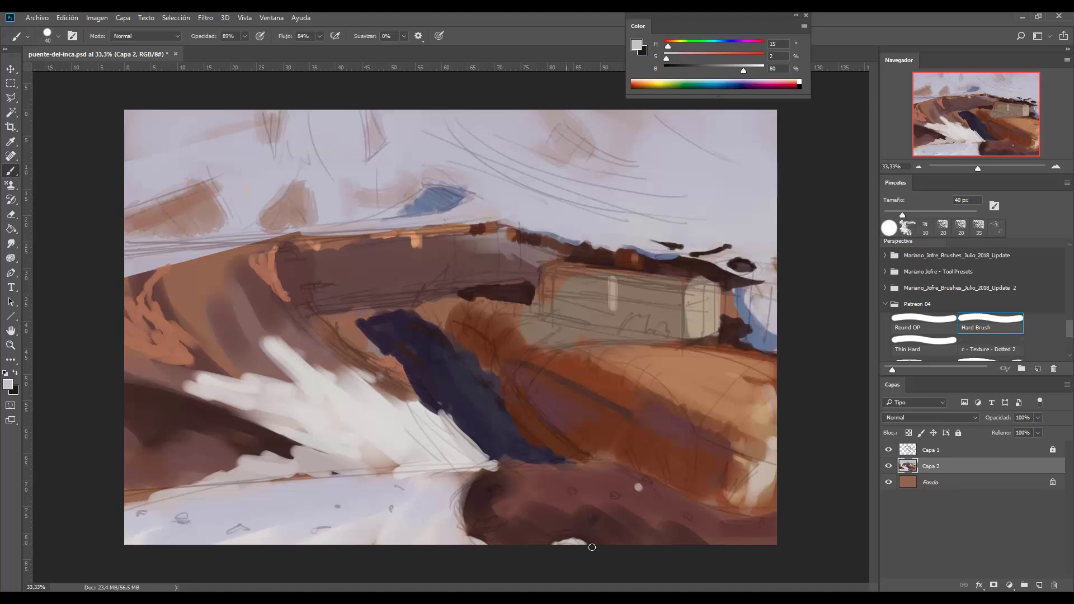
key("ctrl+minus")
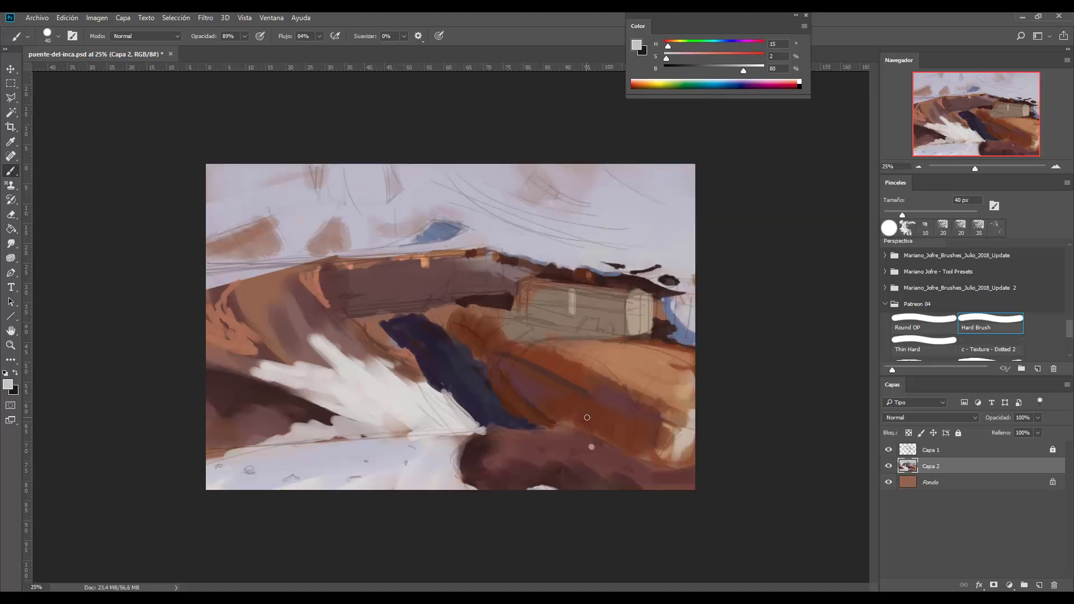
key("ctrl+plus")
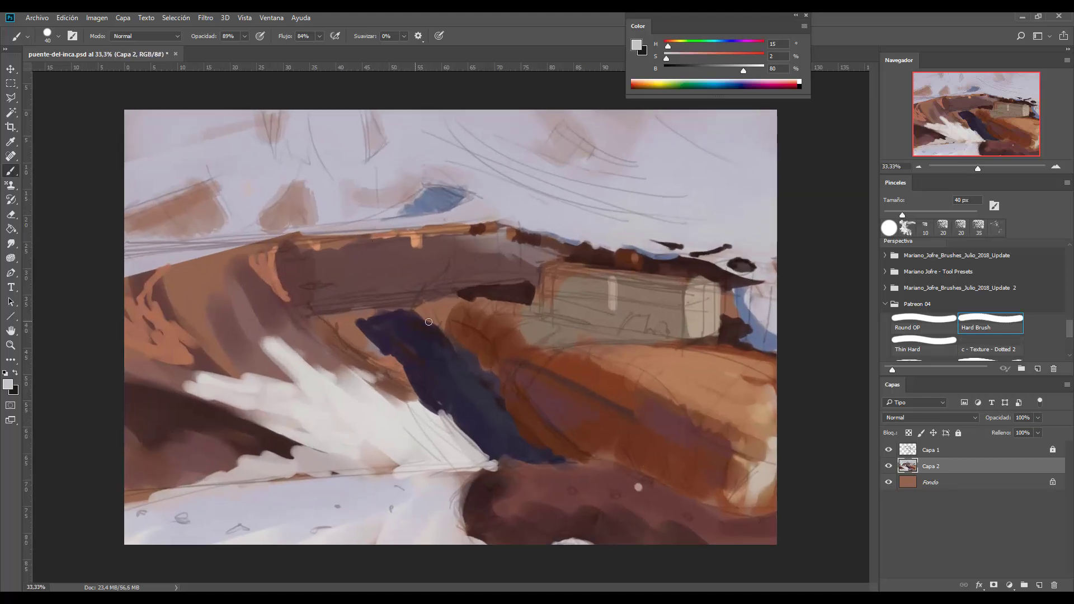
- Paint dark brown and reddish brown strokes over the tan patch in the upper-left snow with sampled hill colours
left_click(508, 288, "alt")
mouse_move(192, 211)
left_mouse_down()
mouse_move(254, 242)
mouse_move(216, 216)
mouse_move(214, 230)
mouse_move(206, 206)
left_mouse_up()
left_click(293, 285, "alt")
left_click(203, 204, "alt")
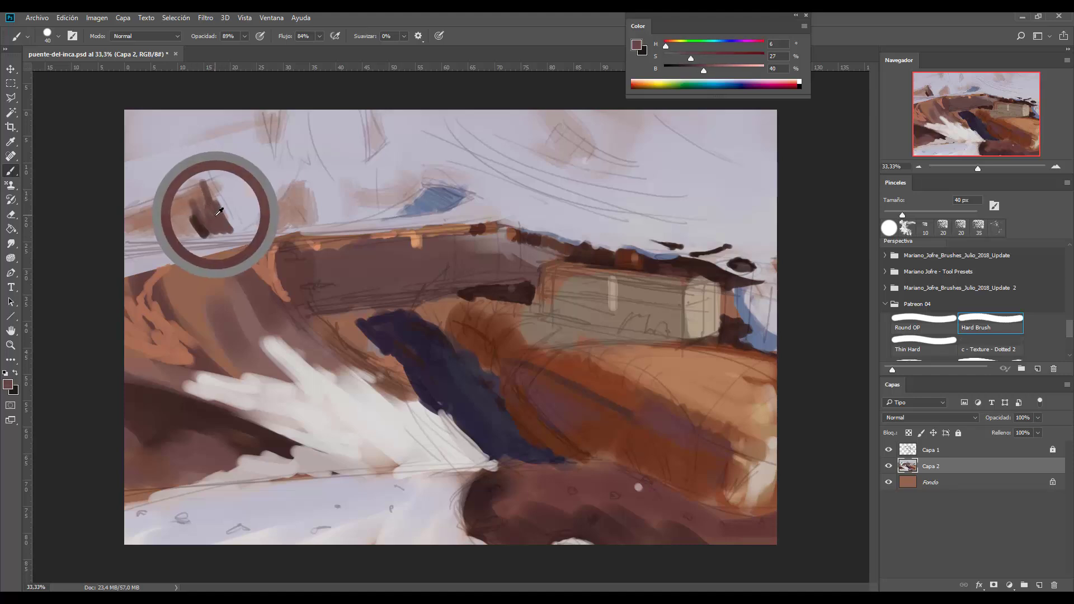
- Dab small red spots around the dark strokes in the upper-left snow, adjusting the red to H 5, S 48, B 46
left_click(708, 58)
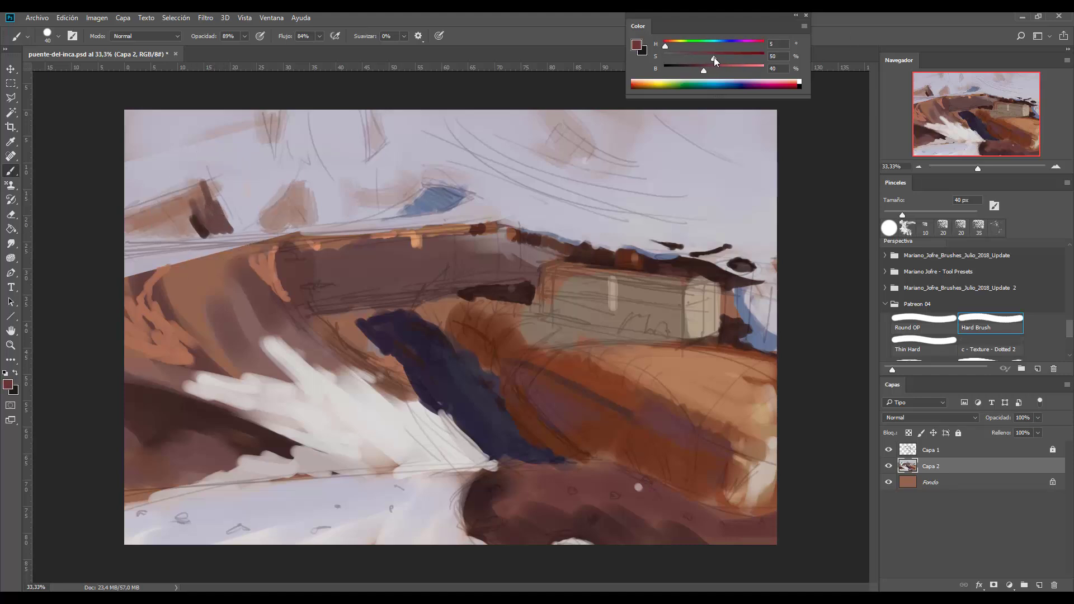
left_click_drag(206, 185, 199, 190)
left_click(181, 197)
left_click_drag(716, 59, 711, 59)
left_click(709, 69)
left_click(236, 188)
- Paint slanted reddish strokes over the three rock patches along the top snow, shifting the hue from 5 to 18
left_click_drag(277, 115, 280, 150)
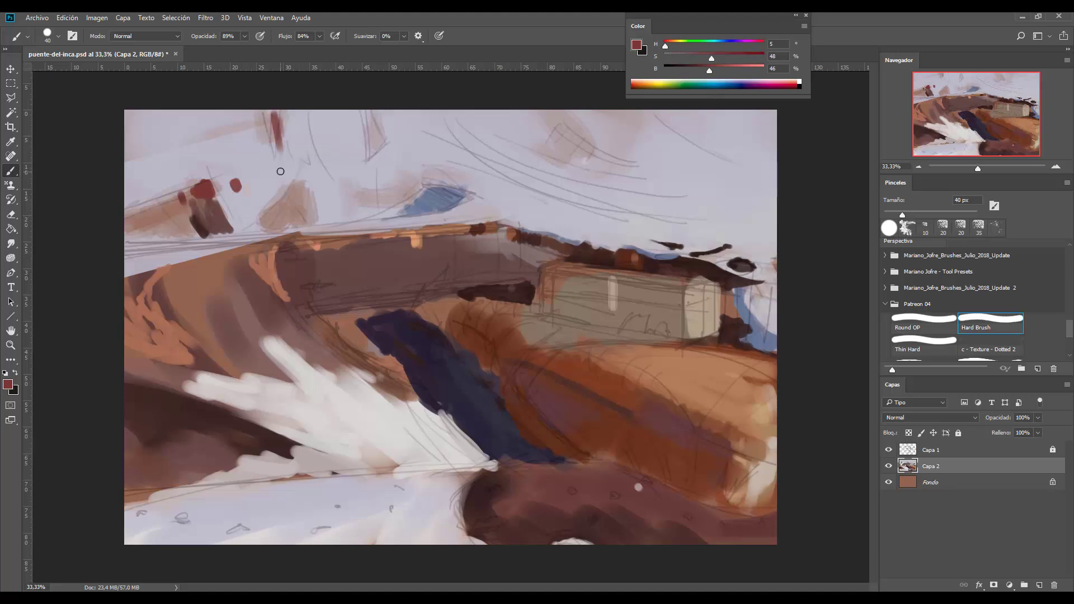
left_click(669, 45)
left_click_drag(263, 112, 277, 152)
left_click_drag(367, 112, 377, 150)
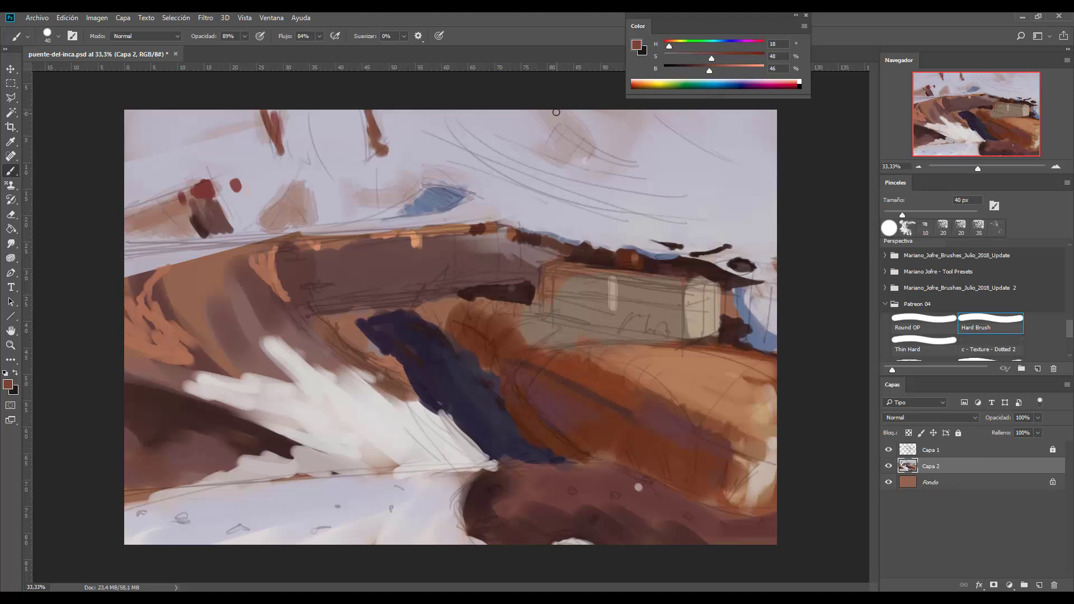
left_click_drag(556, 113, 566, 137)
- Cover the slope between the dark channel and the building with rusty brown strokes based on sampled H 20, S 60, B 33
left_click(511, 406, "alt")
left_click(509, 428, "alt")
left_click(498, 369, "alt")
left_click(494, 370, "alt")
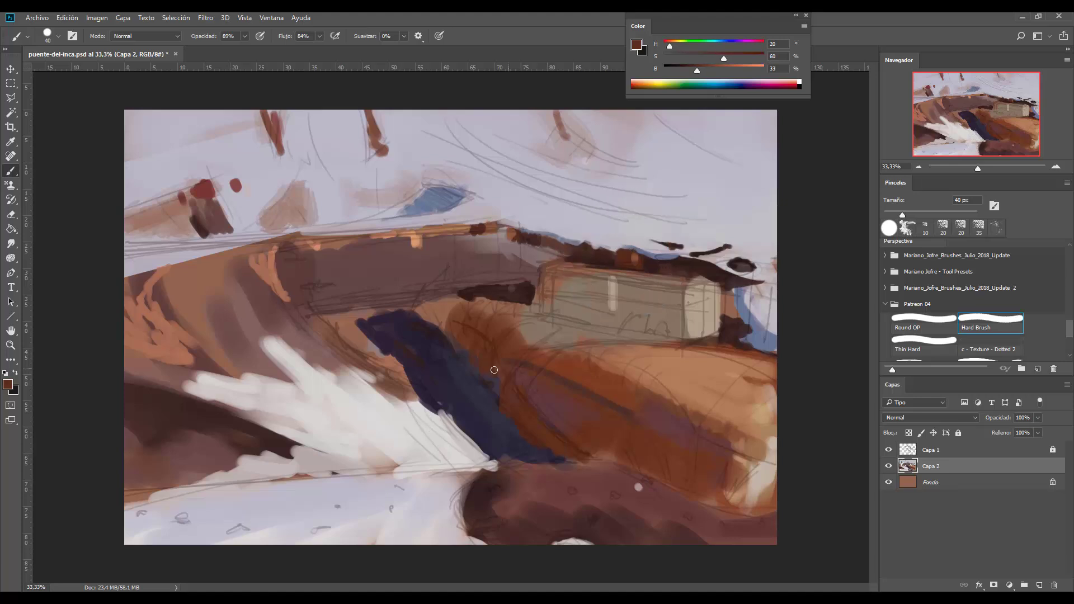
left_click_drag(498, 305, 486, 356)
left_click(697, 71)
left_click_drag(486, 305, 478, 329)
left_click_drag(490, 309, 489, 335)
mouse_move(509, 308)
left_mouse_down()
mouse_move(495, 360)
mouse_move(502, 304)
mouse_move(474, 330)
left_mouse_up()
mouse_move(473, 304)
left_mouse_down()
mouse_move(494, 333)
mouse_move(481, 339)
mouse_move(477, 315)
mouse_move(495, 323)
mouse_move(511, 310)
mouse_move(472, 304)
mouse_move(455, 339)
mouse_move(456, 313)
mouse_move(478, 363)
left_mouse_up()
- Add deep red strokes to the rusty slope and a curved one on the orange hill's near end, darkening to H 350, S 70, B 22
left_click(693, 70)
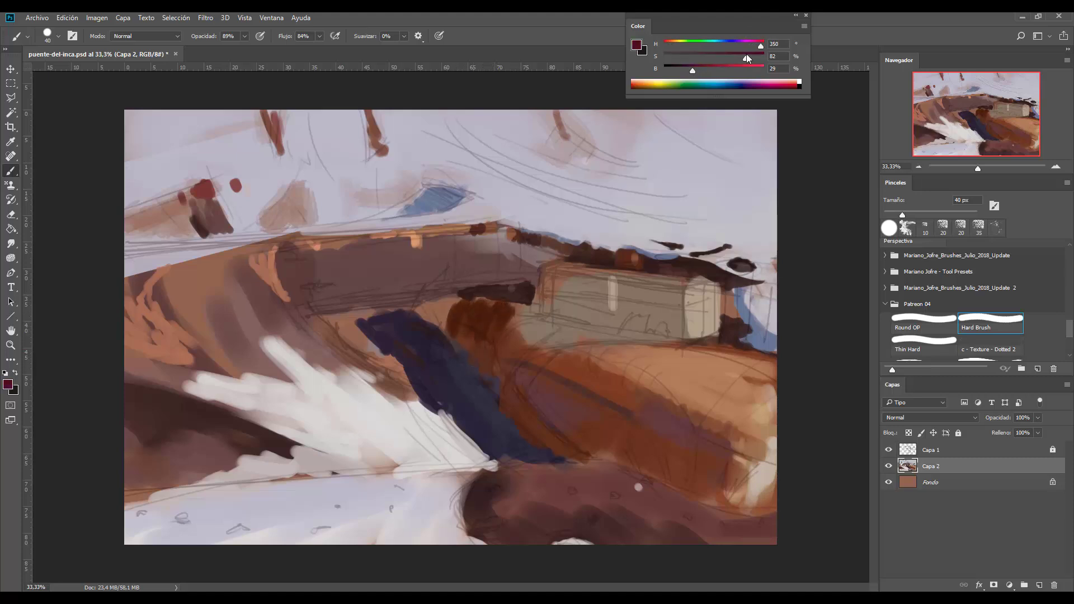
left_click_drag(746, 56, 740, 56)
mouse_move(454, 342)
left_mouse_down()
mouse_move(519, 313)
mouse_move(477, 337)
mouse_move(446, 313)
mouse_move(453, 302)
mouse_move(439, 341)
left_mouse_up()
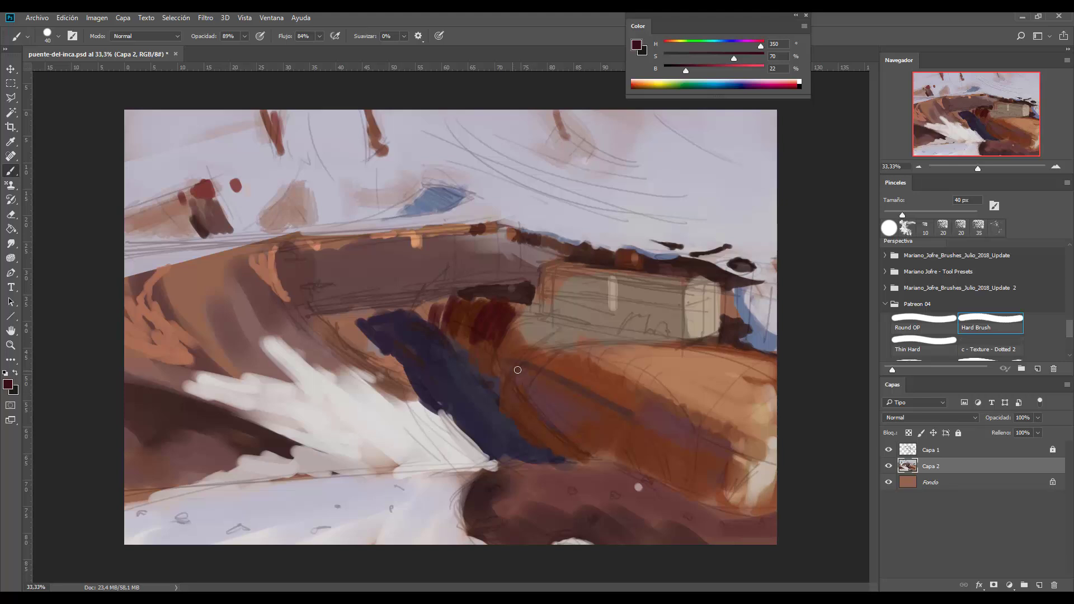
mouse_move(520, 363)
left_mouse_down()
mouse_move(503, 377)
mouse_move(504, 407)
left_mouse_up()
- Paint a brown H 22, S 66, B 39 mound at the building's base and accent it with orange H 24, S 66, B 63
left_click(614, 424, "alt")
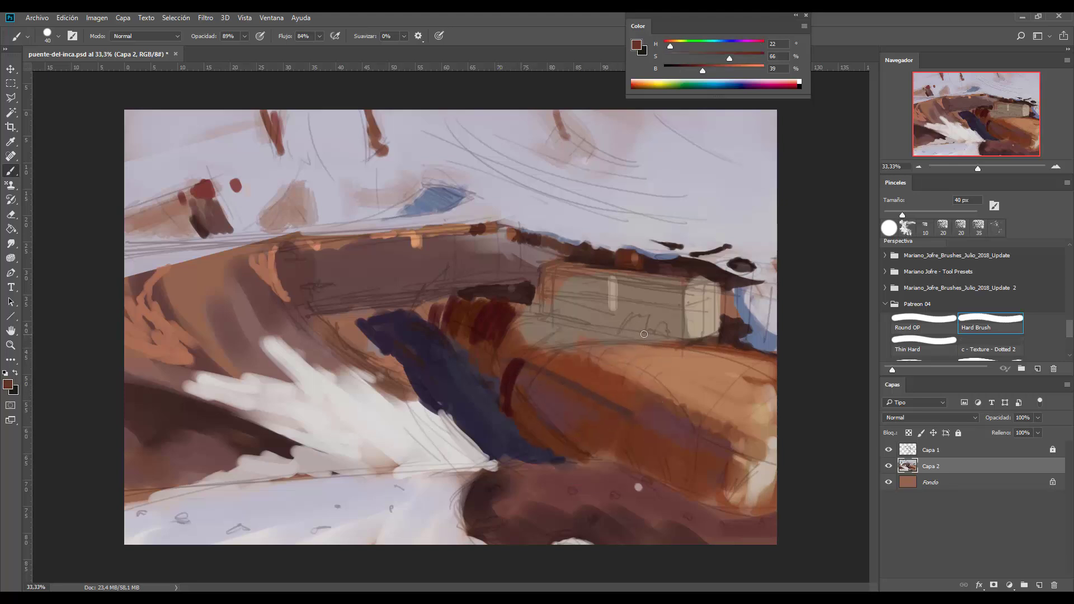
mouse_move(641, 333)
left_mouse_down()
mouse_move(647, 338)
mouse_move(616, 330)
mouse_move(662, 331)
mouse_move(657, 343)
mouse_move(607, 337)
mouse_move(626, 326)
mouse_move(607, 338)
mouse_move(624, 362)
mouse_move(644, 323)
mouse_move(646, 332)
mouse_move(639, 322)
mouse_move(633, 343)
left_mouse_up()
left_click(619, 372, "alt")
left_click(642, 325, "alt")
left_click(637, 326, "alt")
left_click(627, 340, "alt")
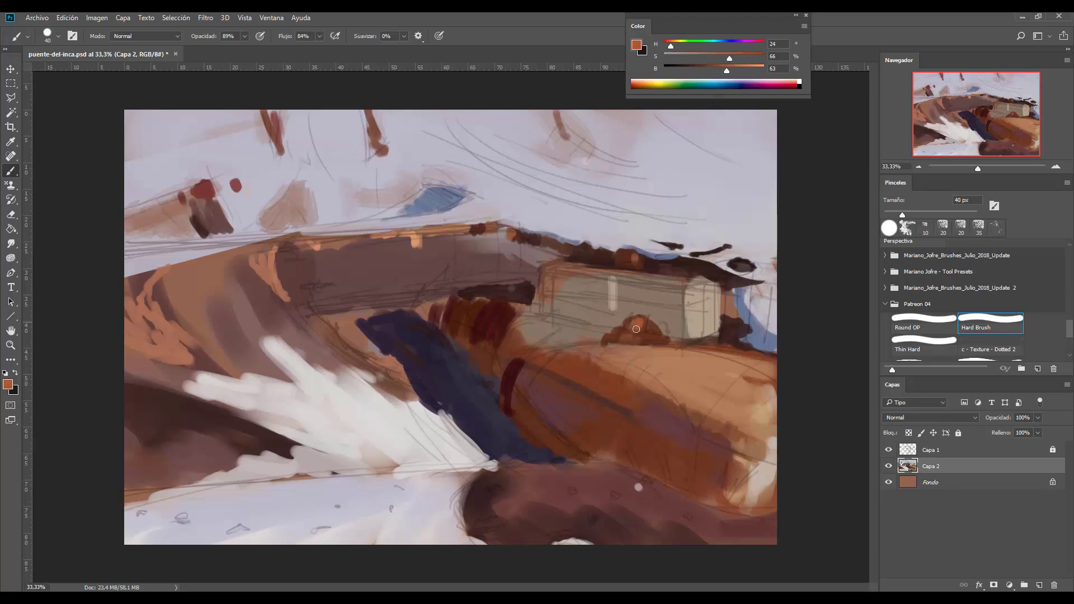
- Add saturated orange H 24, S 82, B 60 strokes across the orange hill, enlarging the brush to 150 px for the broader ones
mouse_move(730, 58)
left_mouse_down()
mouse_move(746, 59)
mouse_move(720, 72)
left_mouse_up()
left_click_drag(610, 376, 604, 391)
left_click_drag(630, 380, 623, 394)
key("bracketright")
key("bracketright")
key("bracketright")
key("bracketright")
key("bracketright")
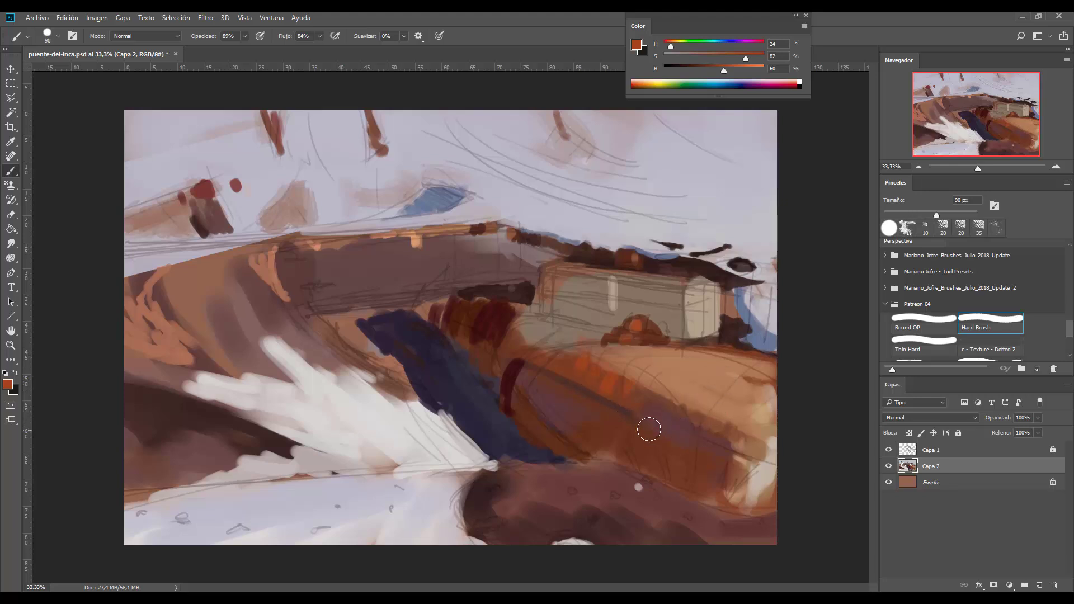
key("bracketright")
key("bracketright")
key("bracketright")
left_click_drag(710, 398, 722, 433)
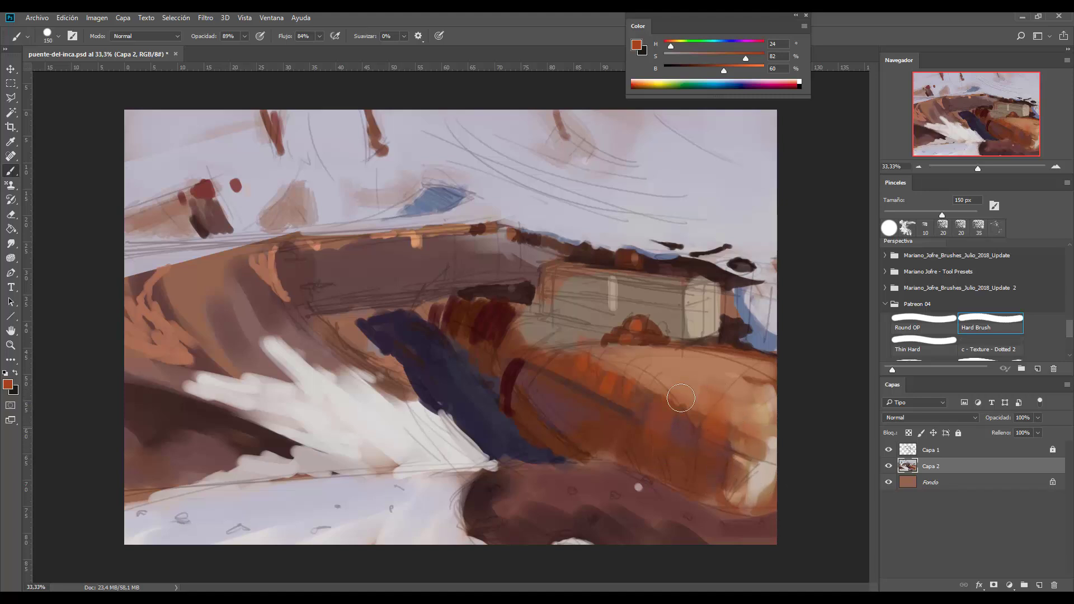
- Sharpen the upper end of the dark channel at 35 px with sampled near-black H 311, S 22, B 19 and dark red H 7, S 48, B 35
key("bracketleft")
key("bracketleft")
key("bracketleft")
key("bracketleft")
key("bracketleft")
key("bracketleft")
key("bracketleft")
key("bracketleft")
key("bracketleft")
key("bracketleft")
key("bracketleft")
key("bracketleft")
key("bracketleft")
left_click(415, 319, "alt")
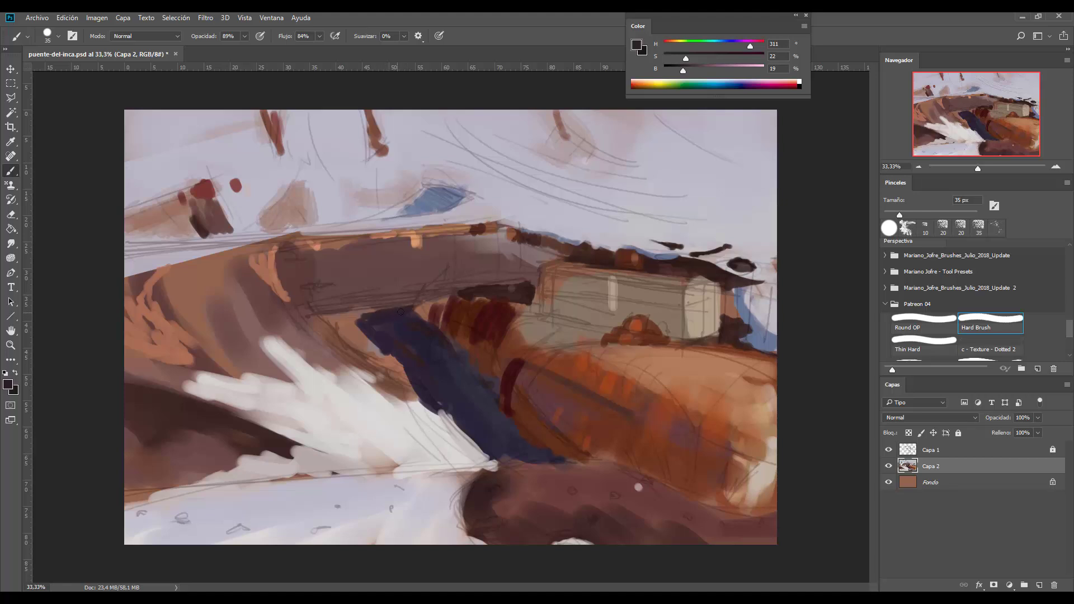
left_click(447, 319, "alt")
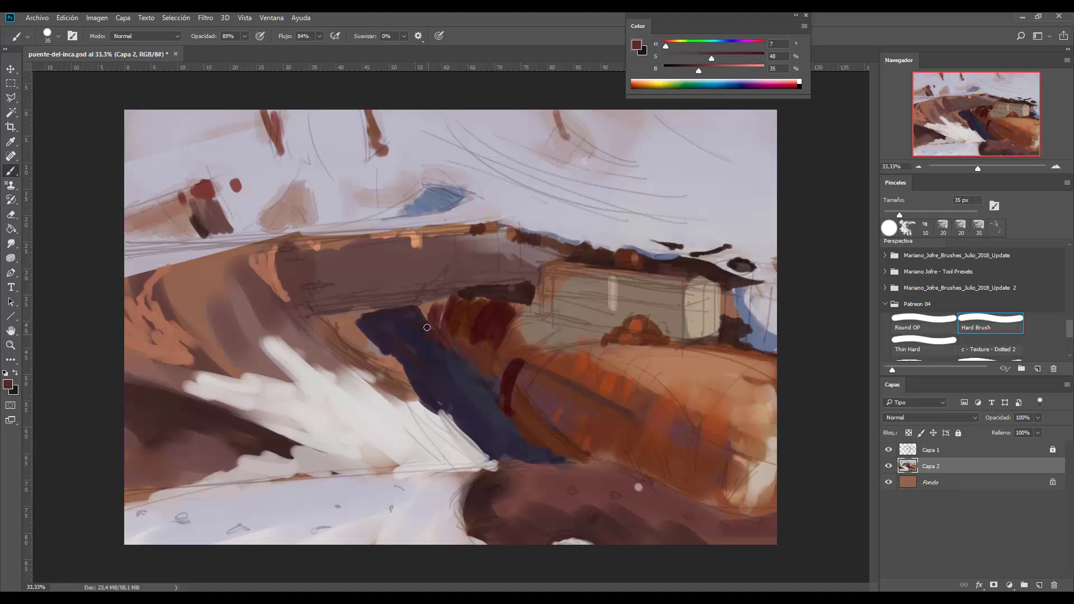
- Refine the hill's ridge near its peak with grey brown H 9, S 15, B 46 and sampled light grey H 278, S 4, B 75
left_click(470, 248, "alt")
left_click(456, 229, "alt")
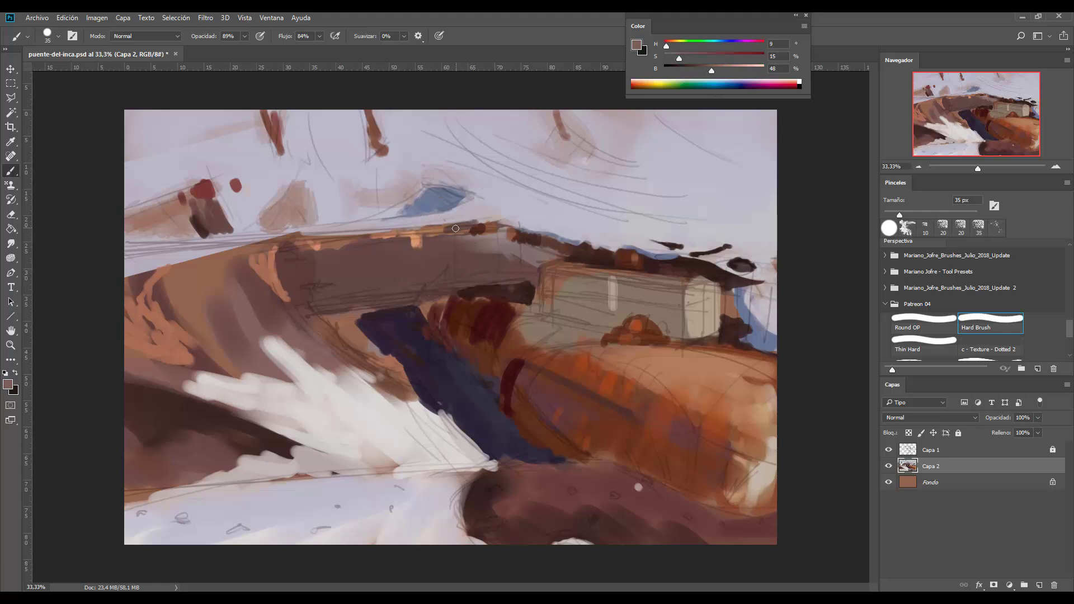
left_click(476, 203, "alt")
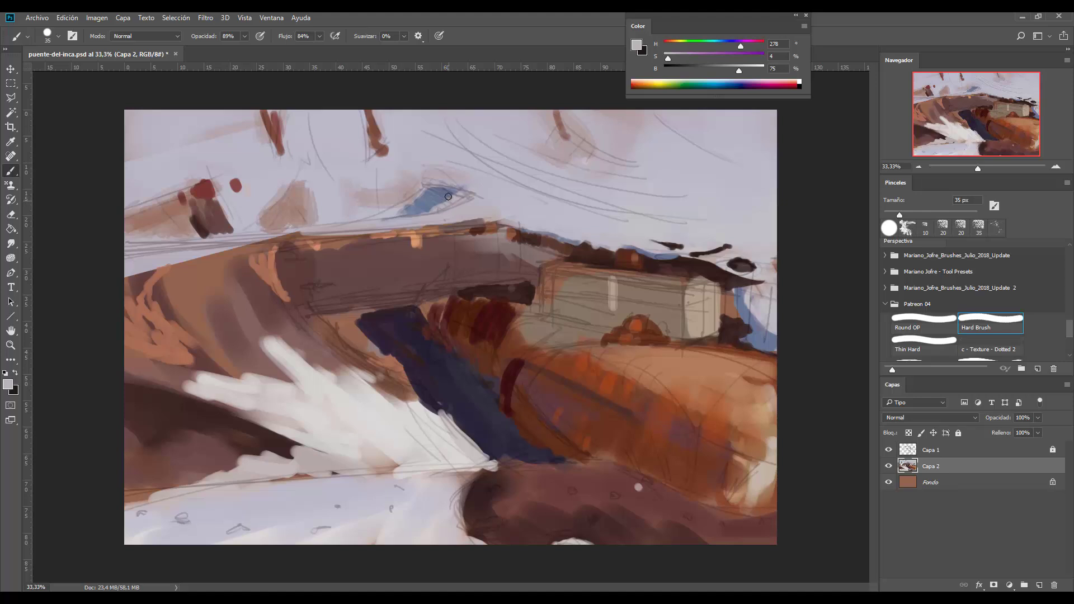
- Rework the outline of the blue patch above the ridge with sampled snow grey and grey blue H 225, S 24, B 60
left_click(451, 188, "alt")
mouse_move(449, 193)
left_mouse_down()
mouse_move(464, 184)
mouse_move(429, 189)
left_mouse_up()
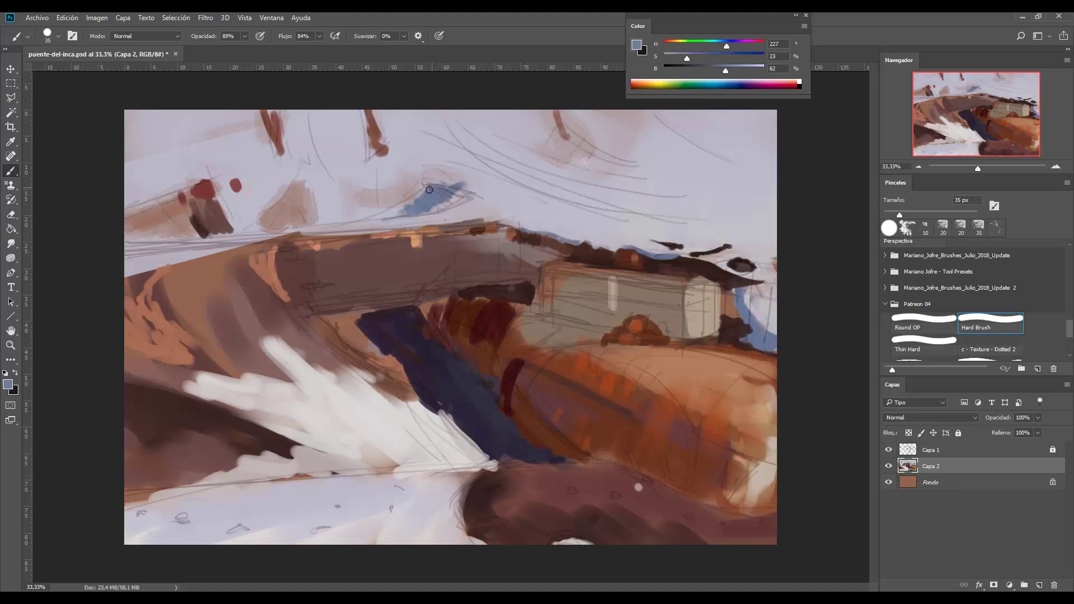
left_click(436, 178, "alt")
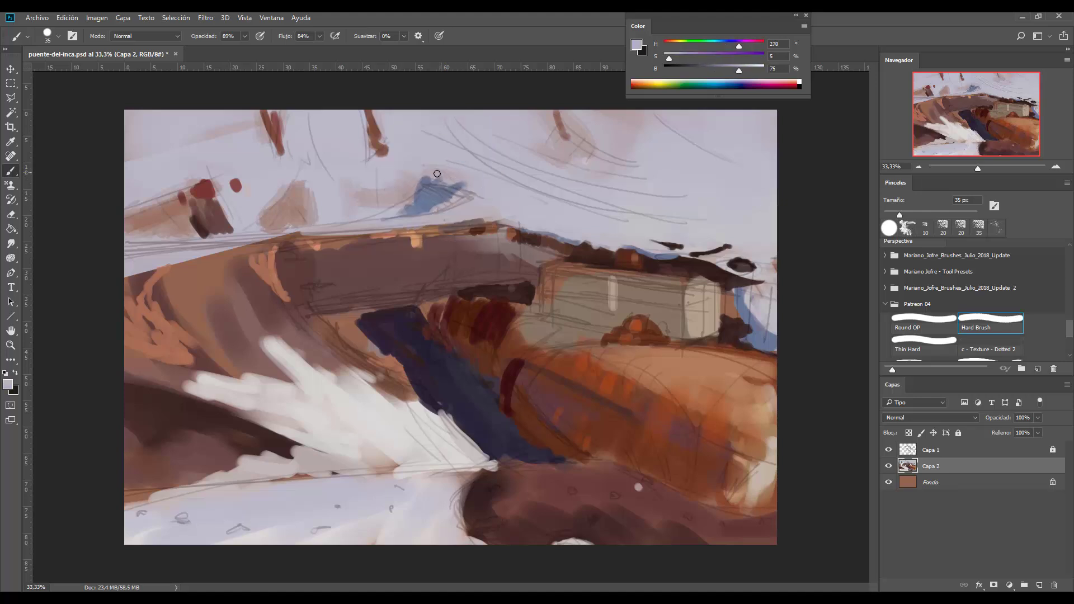
left_click(417, 208, "alt")
left_click_drag(423, 195, 448, 192)
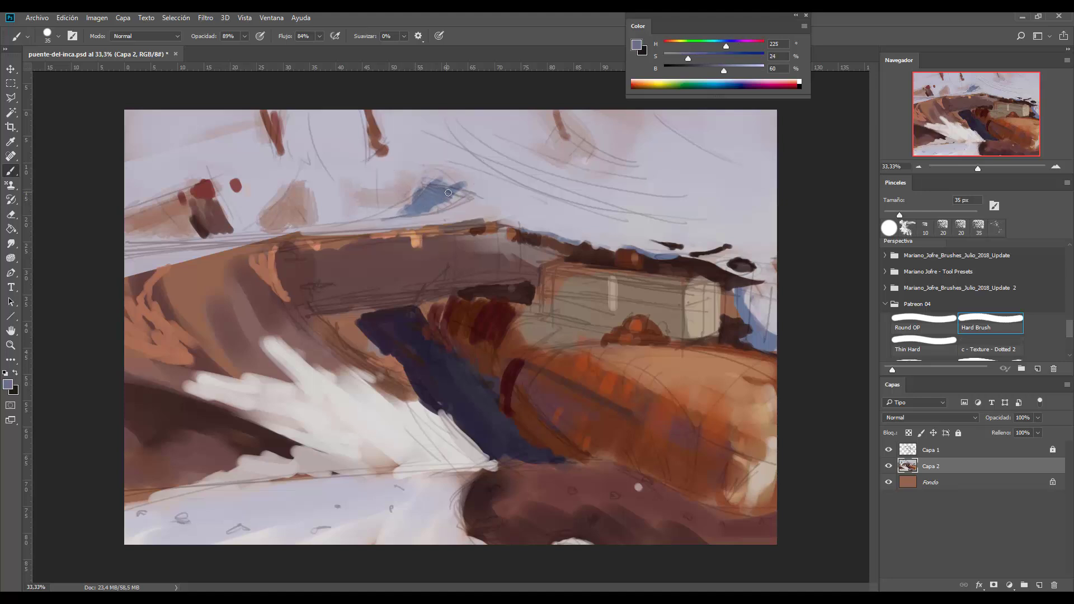
left_click(435, 198, "alt")
- Paint a slanted blue H 224, S 33, B 62 stroke beside the tan rock patch at 60 px, redoing it slightly farther from the rock
left_click_drag(726, 46, 692, 62)
key("bracketright")
key("bracketright")
key("bracketright")
key("bracketright")
key("bracketright")
key("bracketright")
key("bracketright")
key("bracketright")
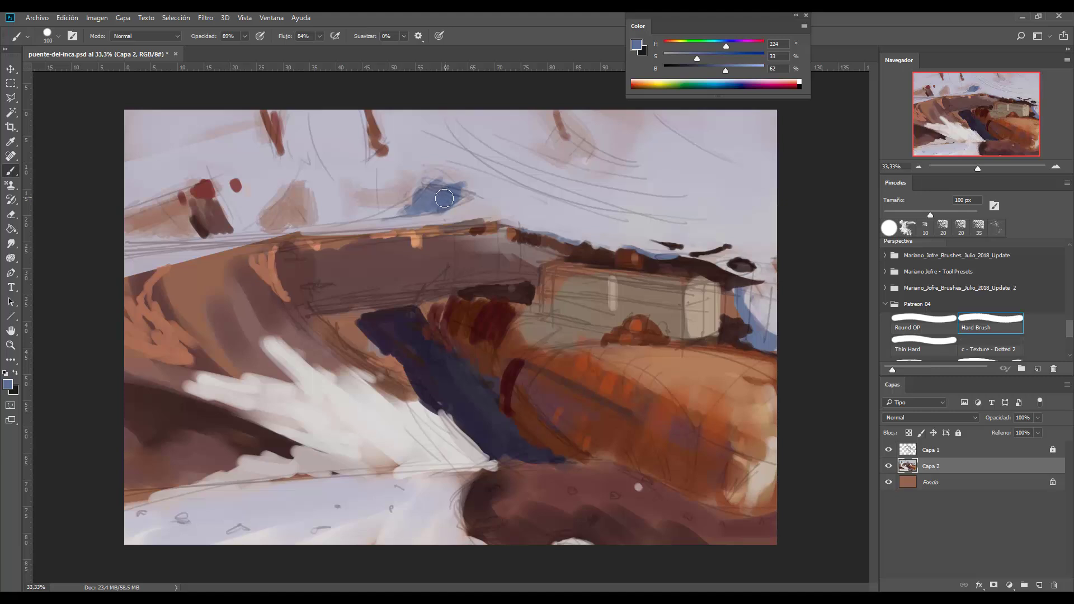
key("bracketleft")
key("bracketleft")
key("bracketleft")
key("bracketleft")
left_click_drag(264, 222, 284, 184)
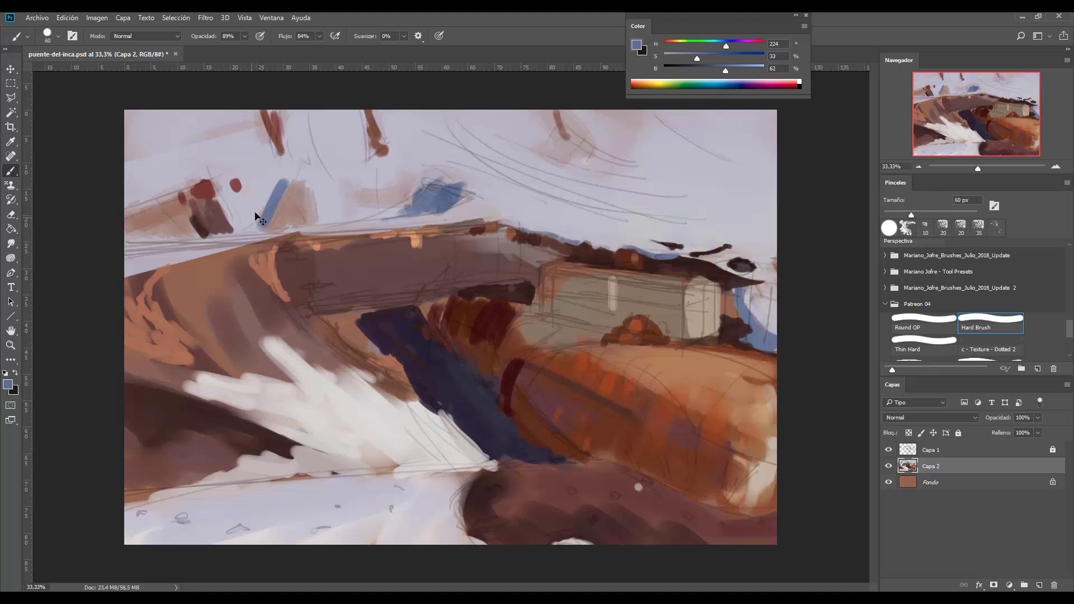
key("ctrl+z")
left_click_drag(246, 224, 282, 182)
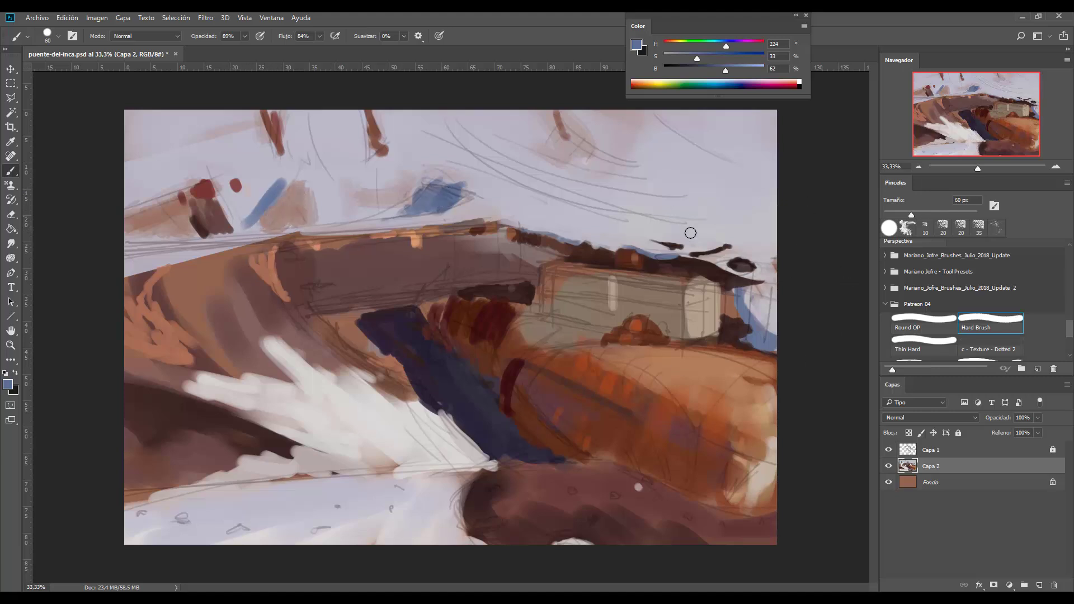
- Paint soft blue shadow strokes in the snow above the building at 100 px, softening to H 230, S 14, B 70, and sample the left hill's reddish tan
key("bracketright")
key("bracketright")
key("bracketright")
key("bracketright")
left_click_drag(646, 178, 601, 179)
left_click(646, 174, "alt")
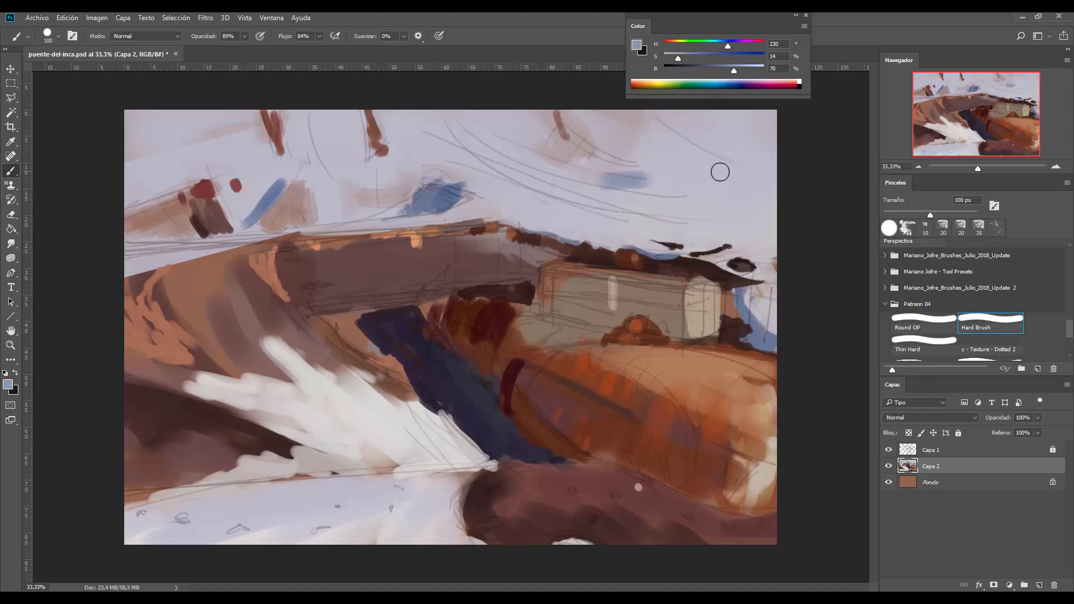
left_click_drag(718, 162, 675, 160)
left_click_drag(602, 182, 540, 186)
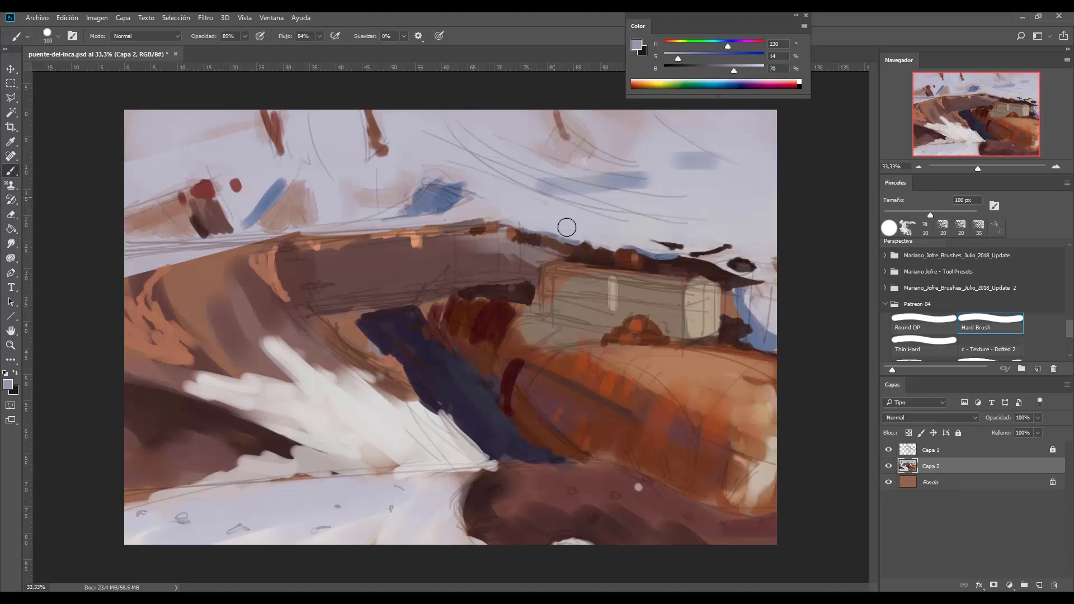
left_click(146, 292, "alt")
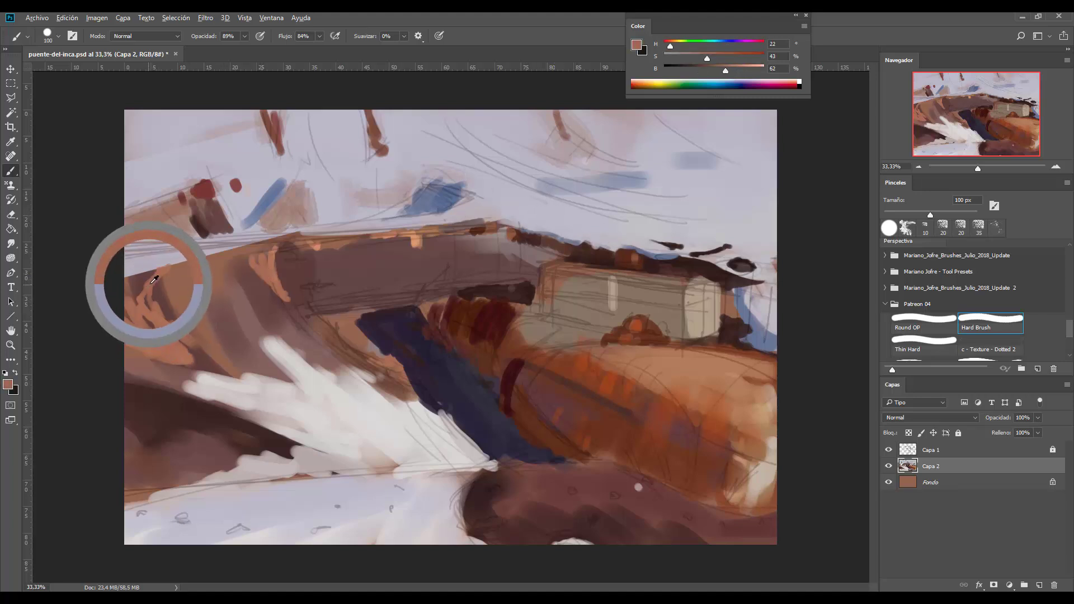
- Refine the left hill's upper edge with reddish tan H 22, S 43, B 62 at 45 px and save the painting
key("bracketleft")
key("bracketleft")
key("bracketleft")
key("bracketleft")
mouse_move(235, 250)
left_mouse_down()
mouse_move(127, 261)
mouse_move(127, 274)
left_mouse_up()
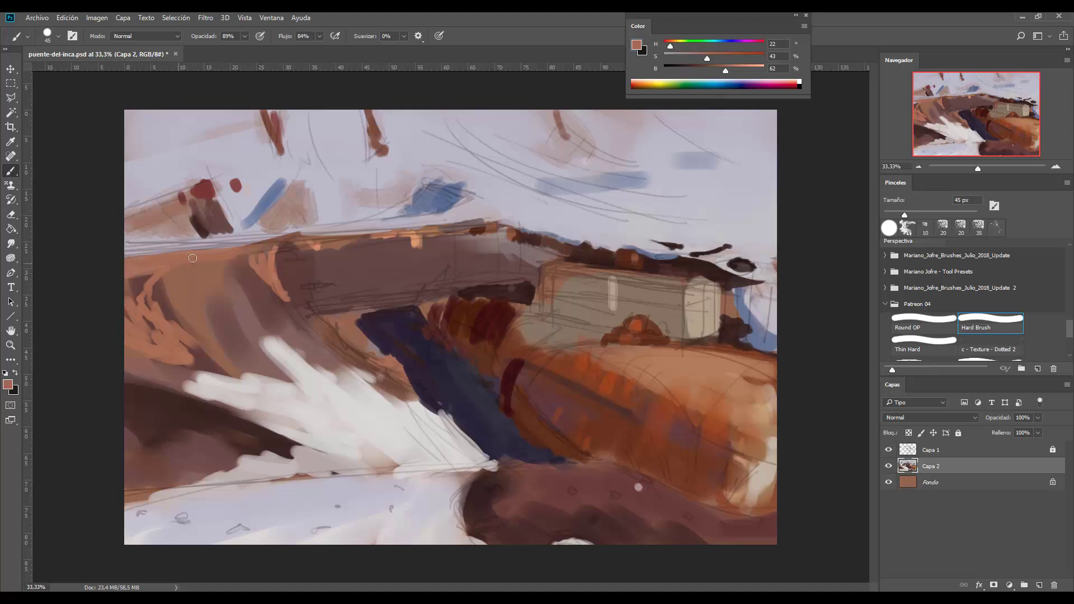
left_click(201, 266, "alt")
left_click(190, 258, "alt")
left_click(200, 277, "alt")
key("ctrl+s")
- Switch to the Chalk brush and try it over the shaded ridge at up to 125 px, undoing the tests and returning to 45 px
scroll(982, 310, "down", 3)
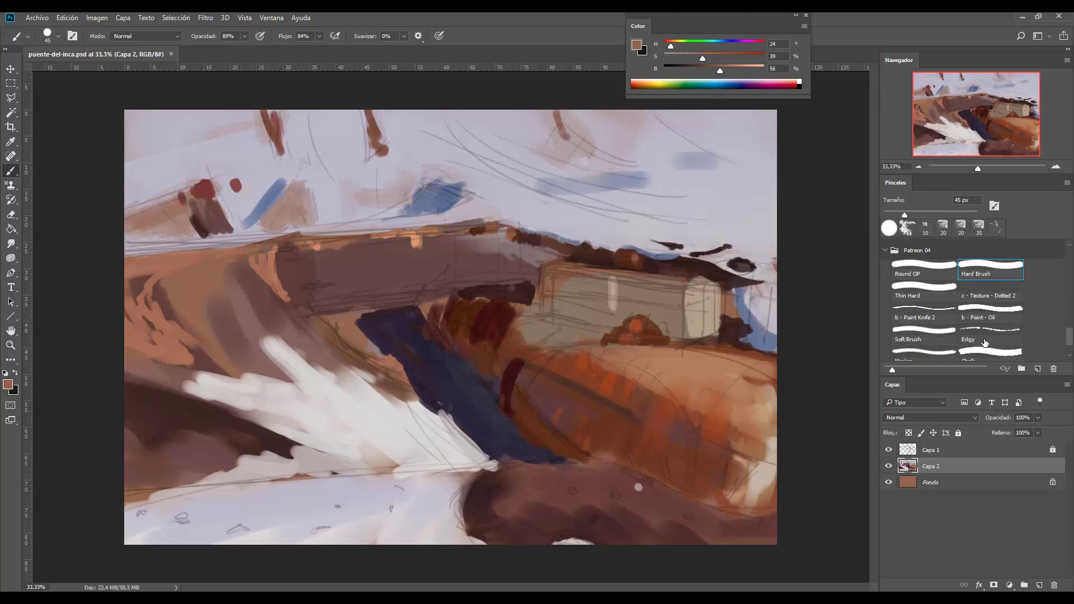
left_click(987, 351)
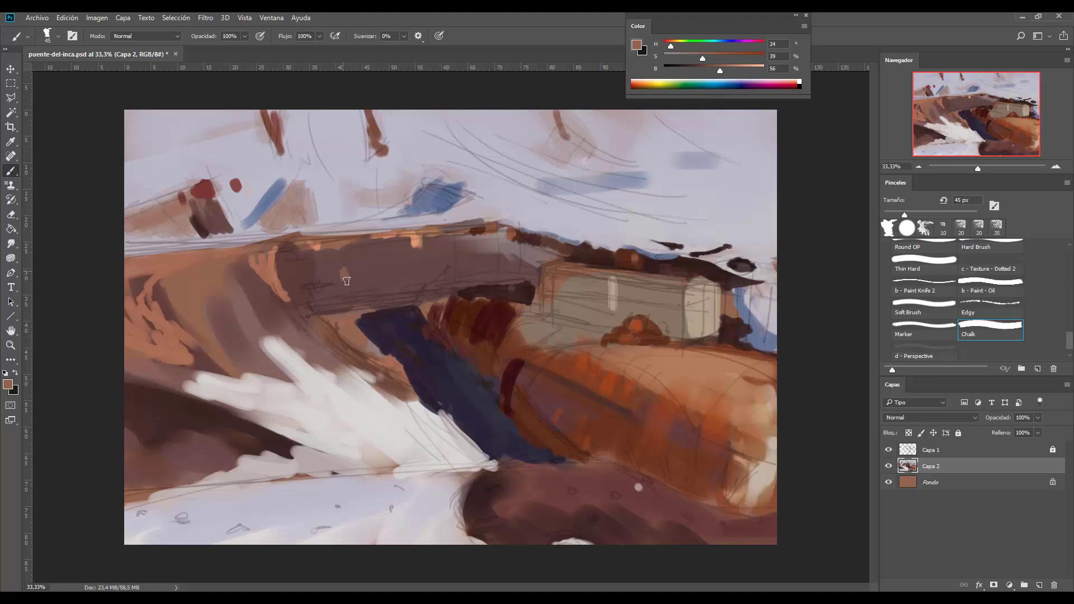
mouse_move(321, 285)
left_mouse_down()
mouse_move(348, 277)
mouse_move(329, 300)
left_mouse_up()
key("ctrl+z")
key("bracketright")
key("bracketright")
key("bracketright")
key("bracketright")
key("bracketright")
key("bracketright")
key("bracketright")
key("ctrl+z")
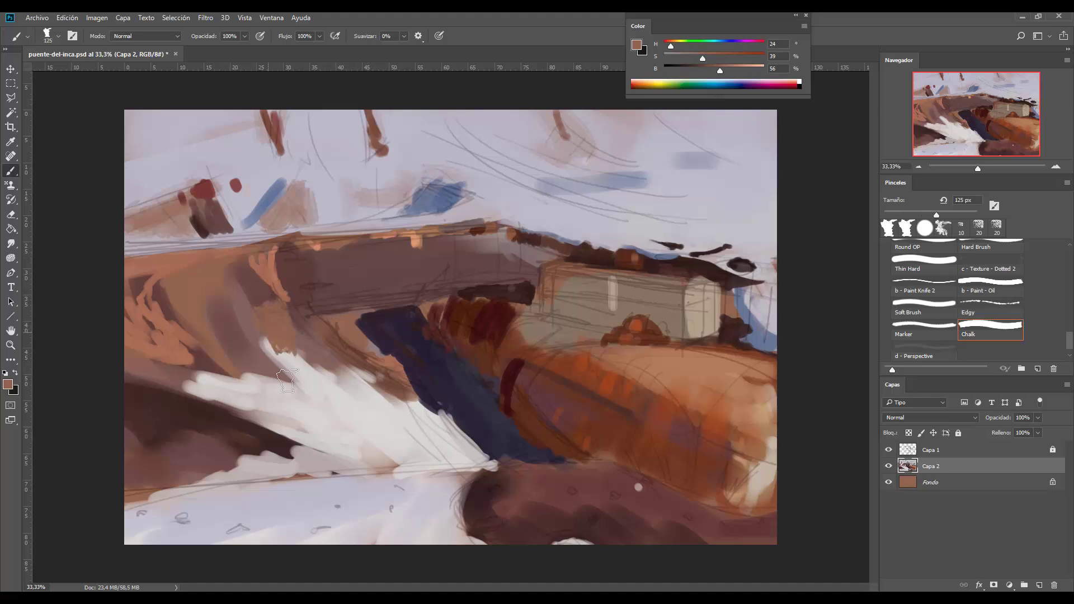
key("bracketleft")
key("bracketleft")
key("bracketleft")
key("bracketleft")
key("bracketleft")
key("bracketleft")
key("bracketleft")
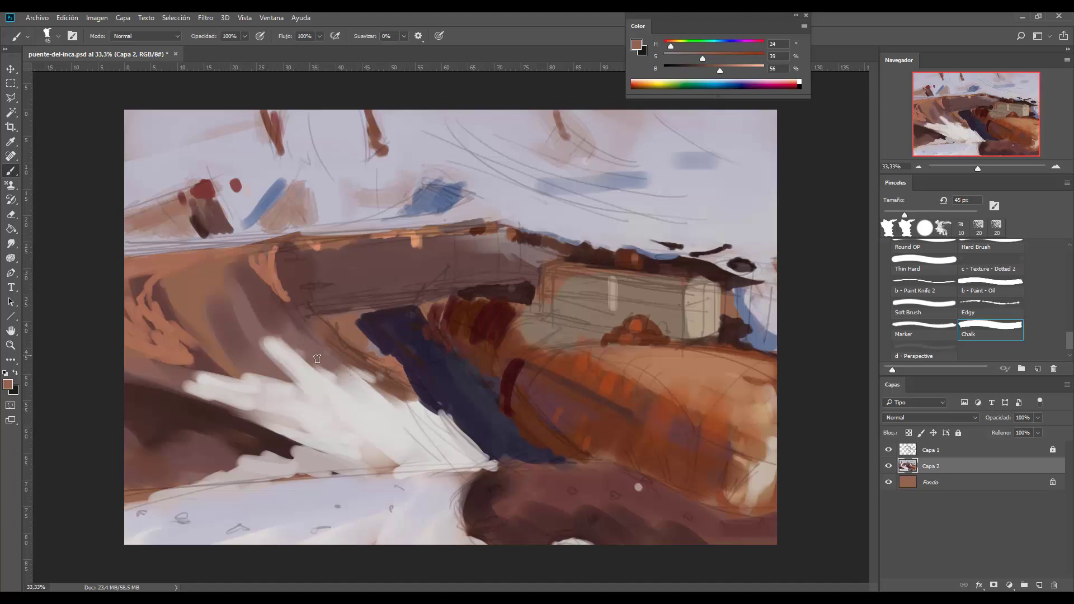
- Rework the upper edge of the white snow splash with sampled light grey H 30, S 1, B 85 and mauve brown H 11, S 22, B 50
left_click(307, 358, "alt")
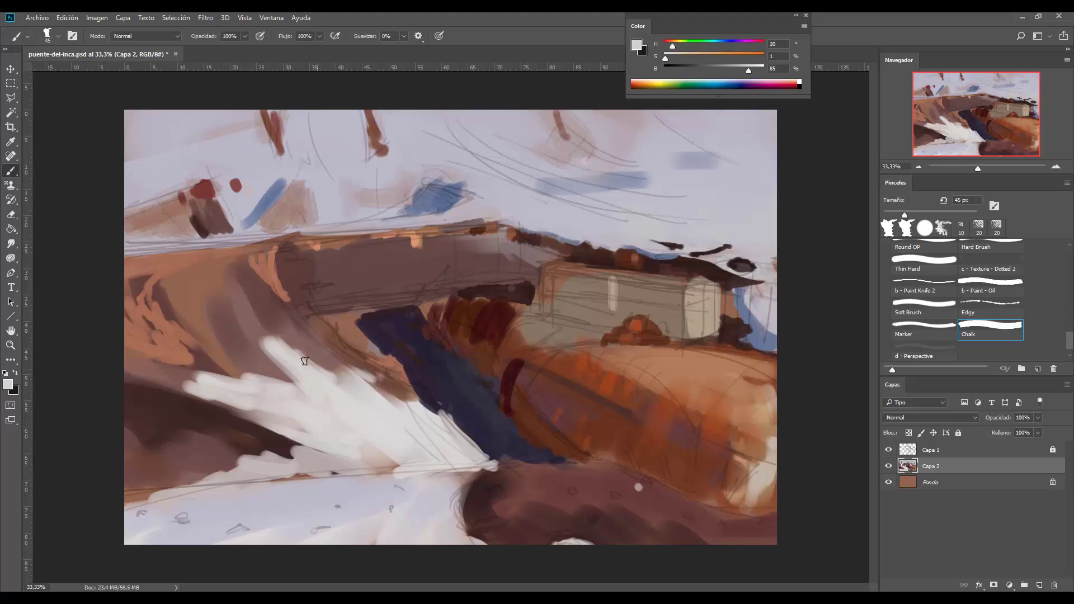
left_click(337, 363, "alt")
left_click_drag(323, 365, 353, 393)
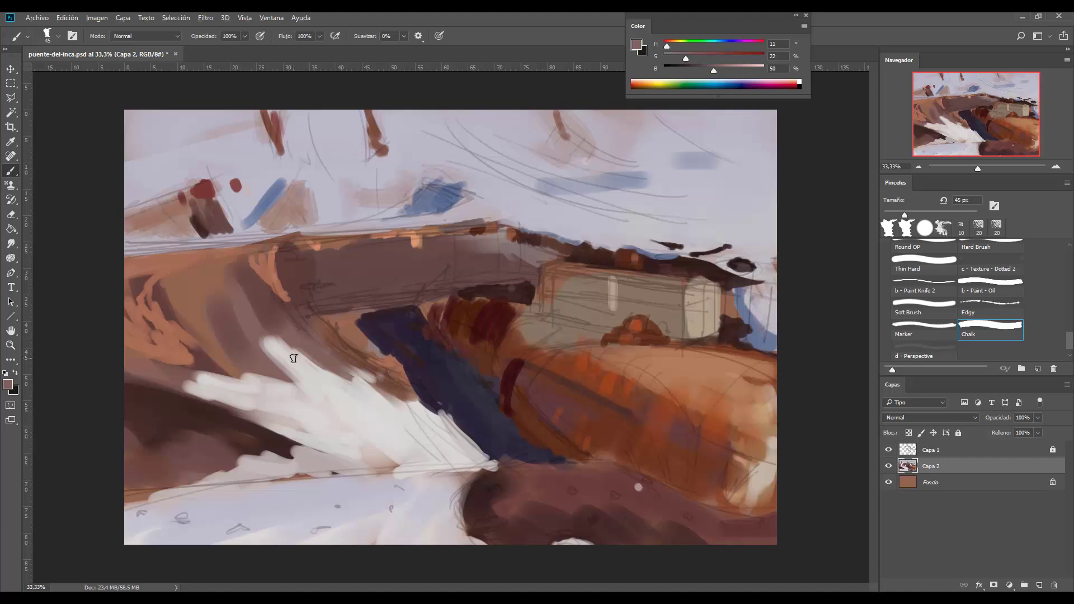
key("alt+n")
key("Escape")
left_click(302, 368, "alt")
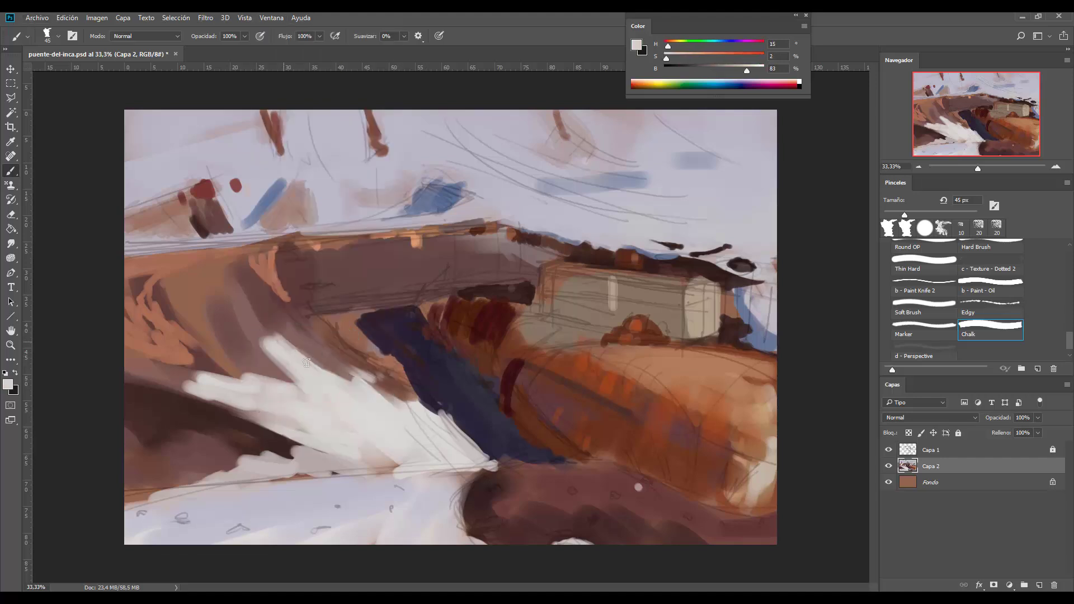
- Sharpen the tip of the snow splash's upper spike with sampled dark brown H 5, S 25, B 40 at 30 px
left_click(274, 339, "alt")
key("bracketleft")
key("bracketleft")
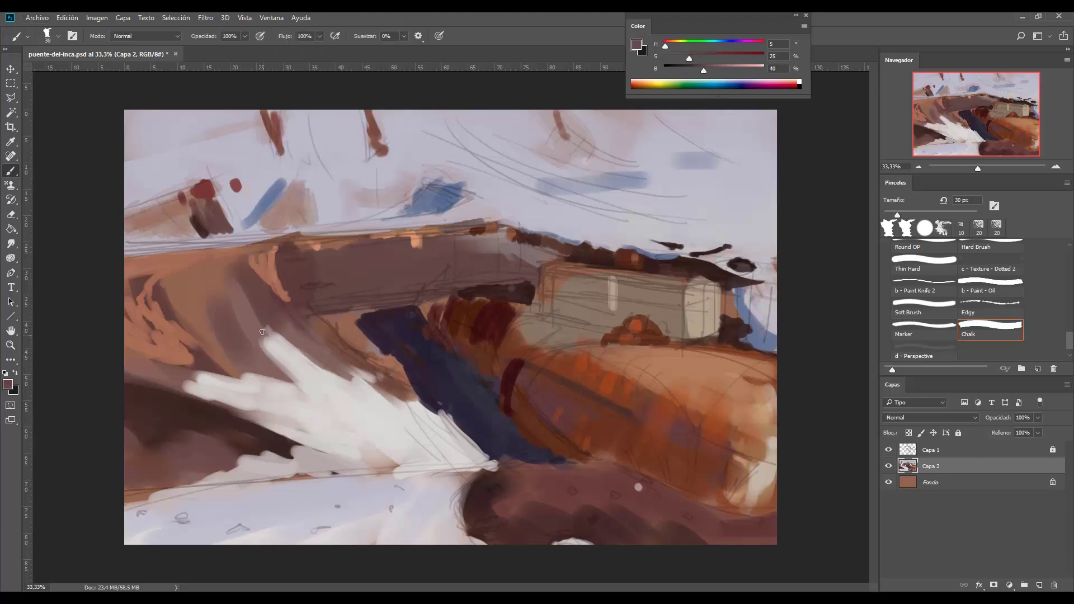
left_click_drag(266, 335, 266, 341)
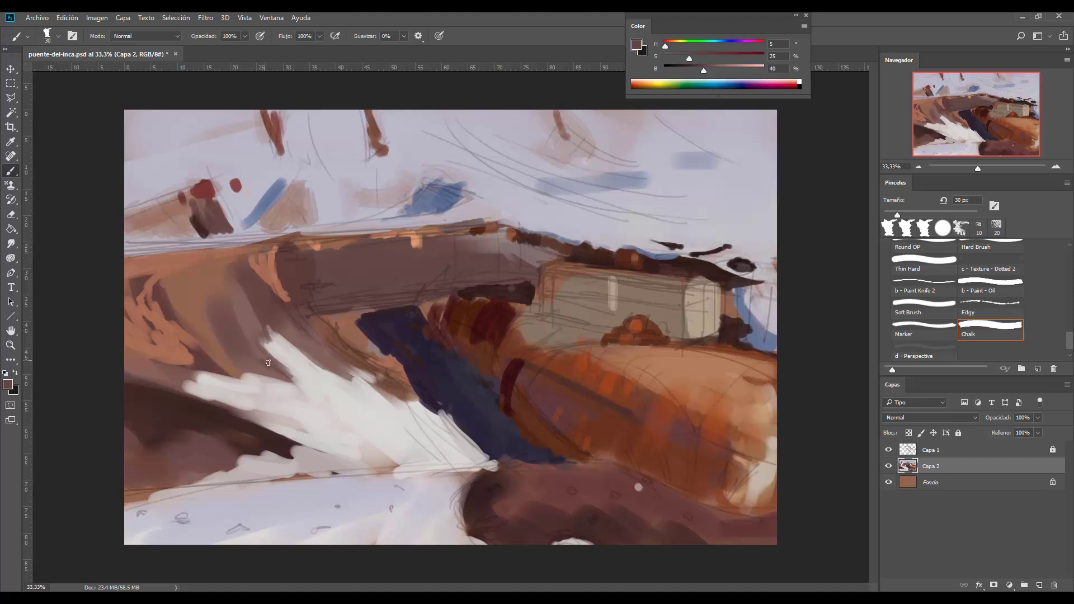
- Shape the snow splash's edge toward the blue channel with snow grey H 20, S 1, B 83 and brown H 10, S 22, B 51 at 40 px
left_click(272, 356, "alt")
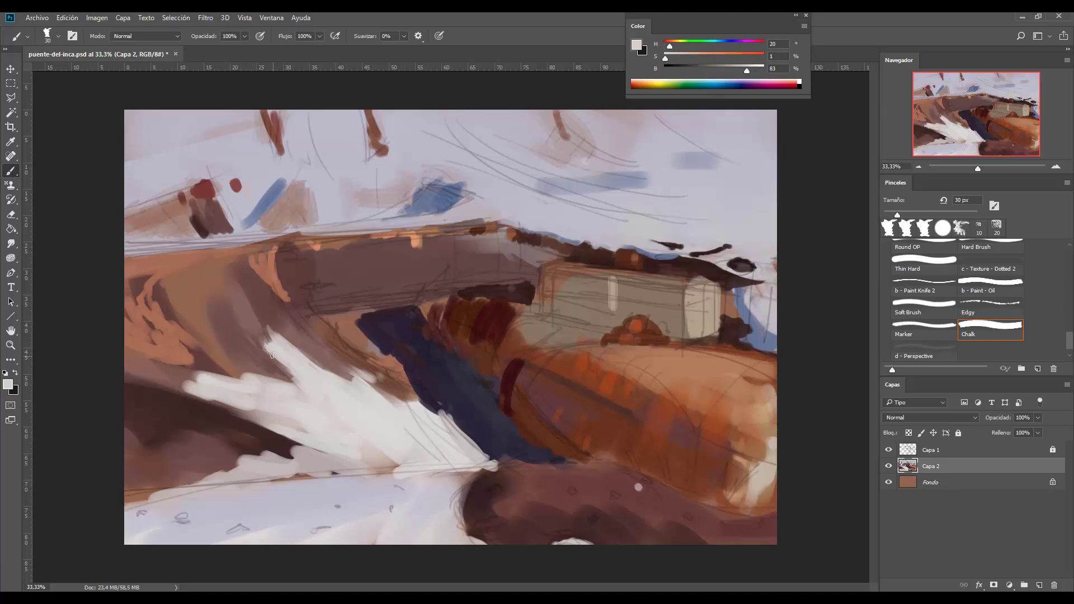
left_click(308, 362, "alt")
left_click(336, 354, "alt")
mouse_move(341, 374)
left_mouse_down()
mouse_move(372, 391)
mouse_move(352, 379)
left_mouse_up()
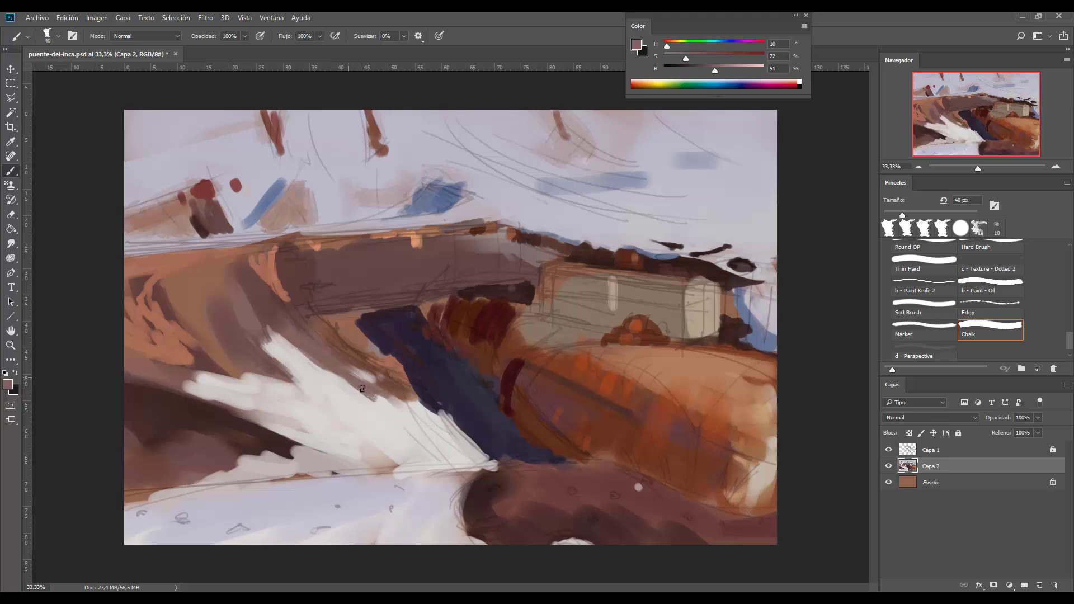
left_click(424, 417, "alt")
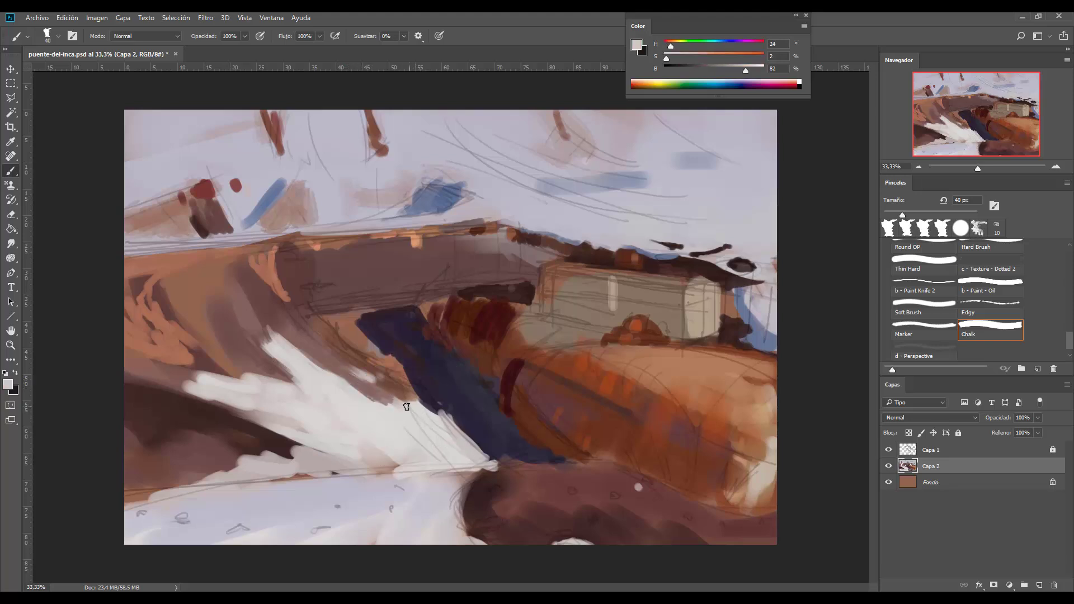
- Detail the notch between the two snow spikes at 15 px with brown H 14, S 26, B 53 and pale grey H 5, S 6, B 77
left_click(289, 376, "alt")
key("bracketleft")
key("bracketleft")
key("bracketleft")
key("bracketleft")
key("bracketleft")
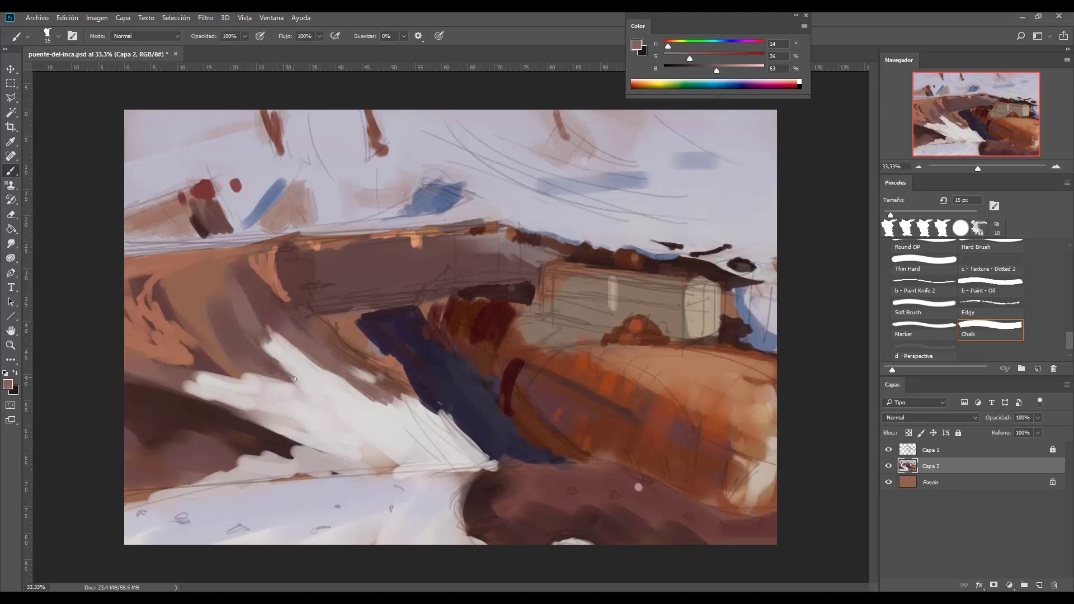
left_click(293, 381, "alt")
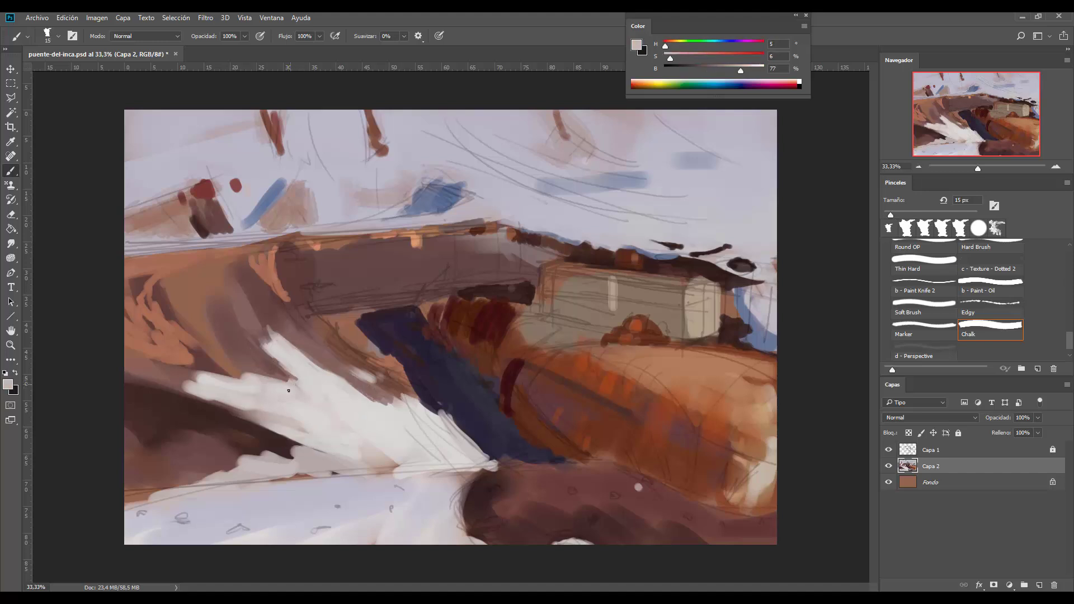
left_click(279, 379, "alt")
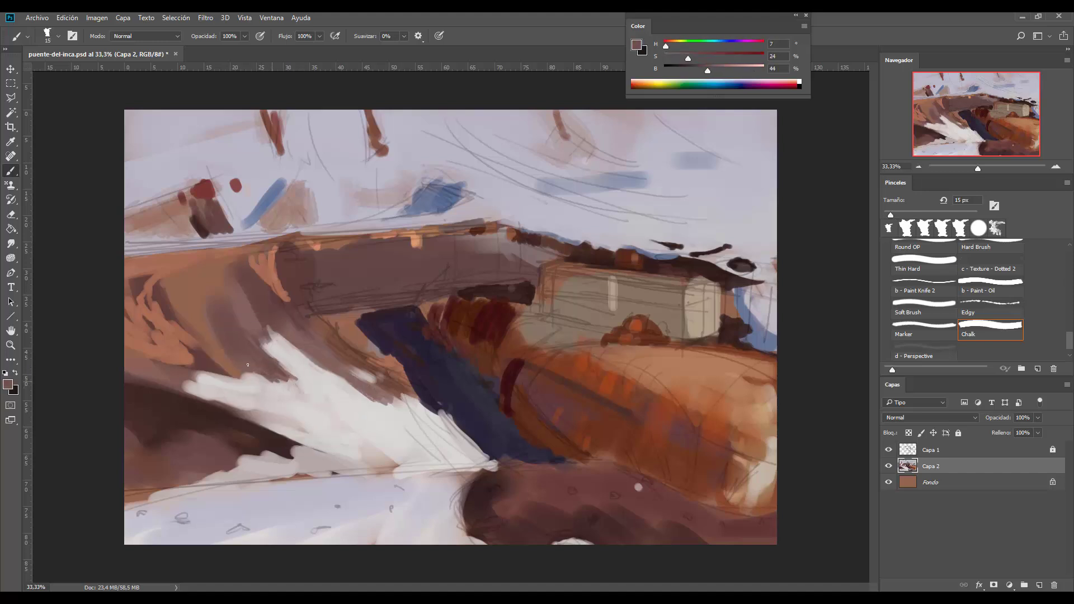
- Add a small accent in the notch between the snow spikes with sampled dark brown H 3, S 30, B 24 at 30 px
key("bracketright")
left_click(228, 425, "alt")
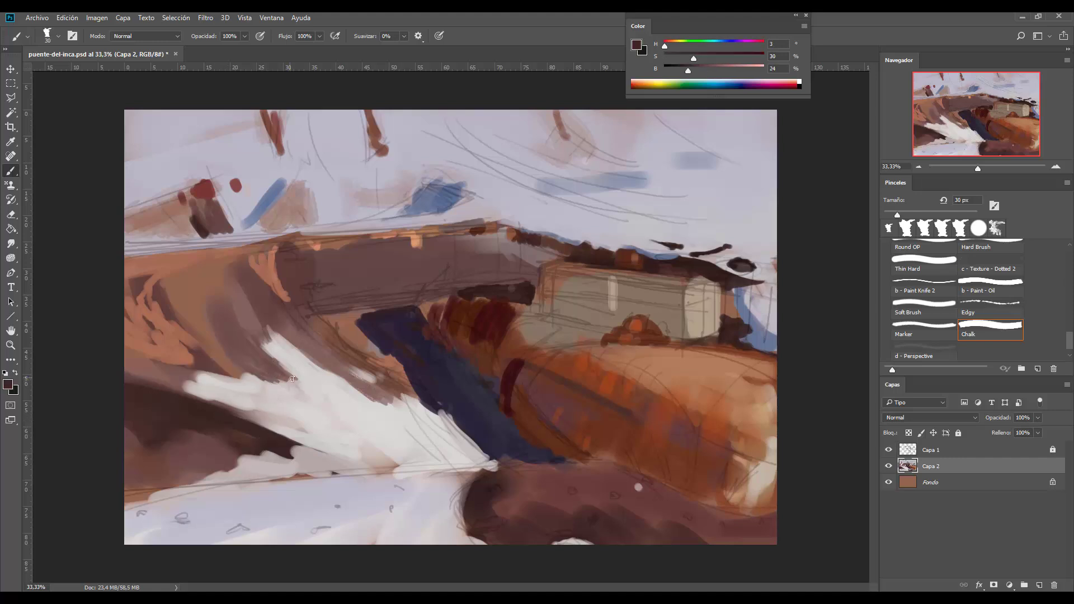
left_click_drag(286, 375, 296, 380)
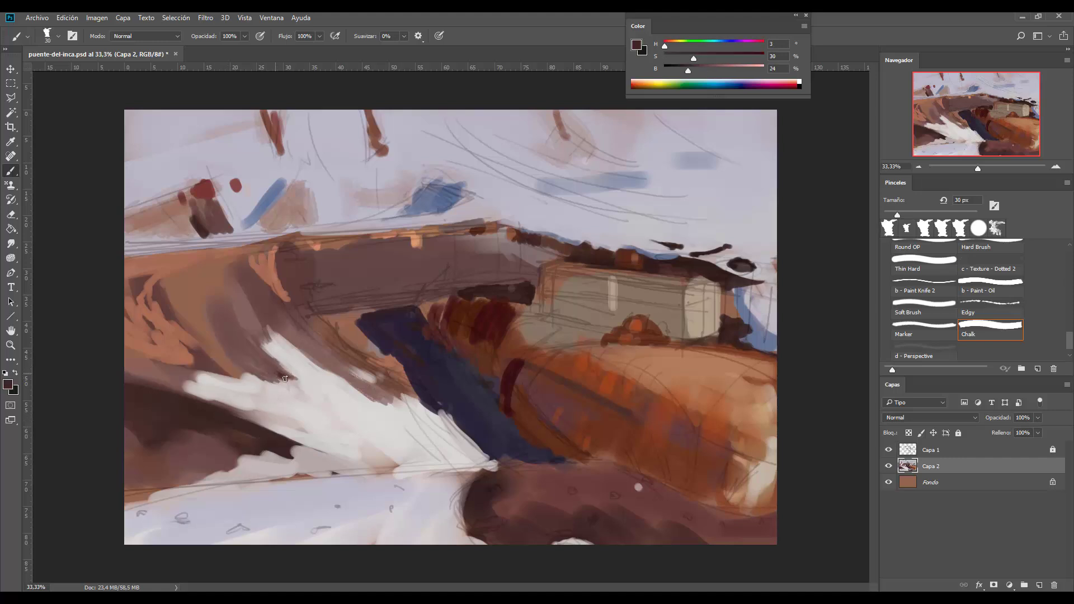
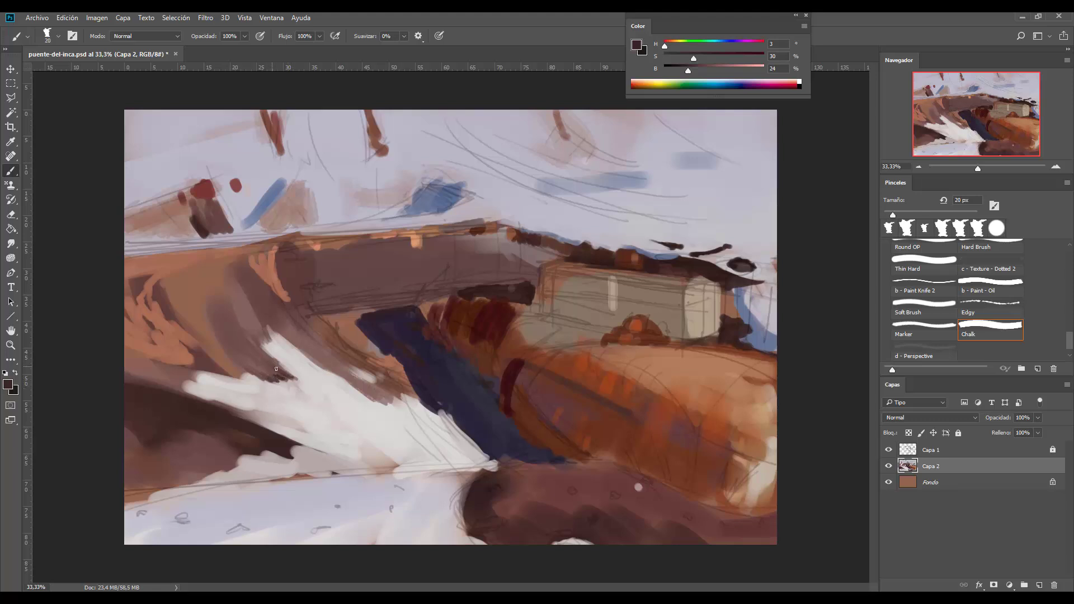
- Sample muted brown H 8, S 25, B 47 from the hillside and save the painting
left_click(236, 331, "alt")
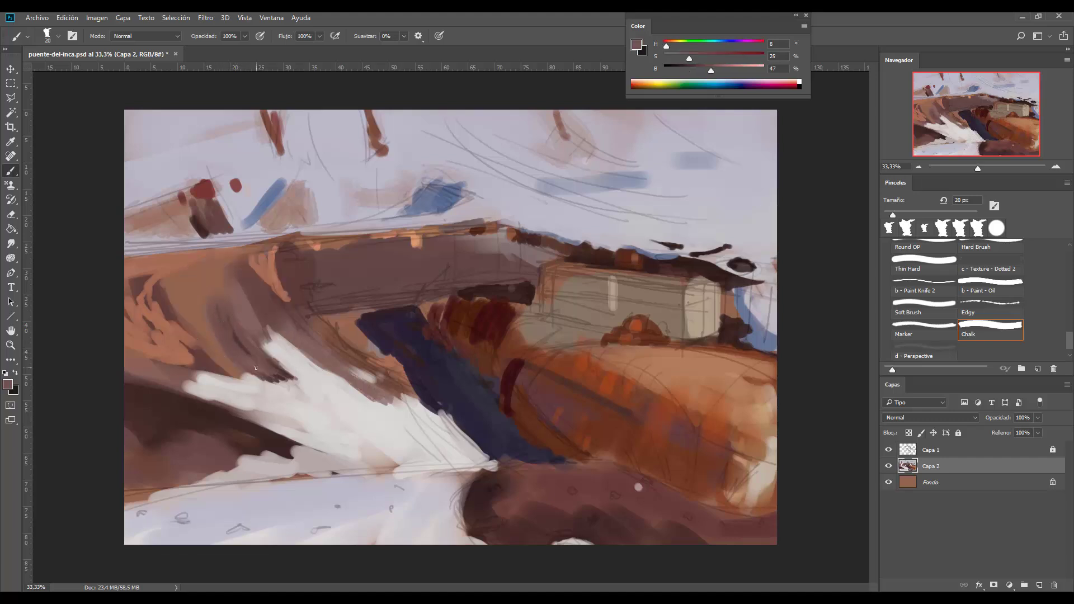
key("ctrl+minus")
key("ctrl+s")
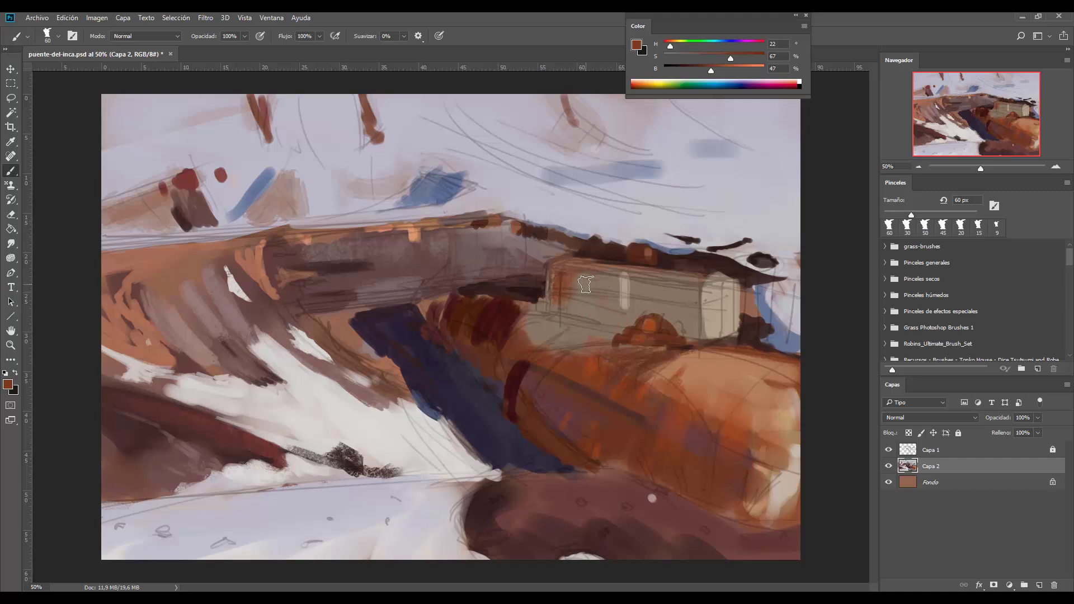
- Paint rusty stains on the building's long facade and end wall at 60 px with brown H 22, S 67, B 47
left_click_drag(593, 283, 595, 316)
mouse_move(562, 293)
left_mouse_down()
mouse_move(577, 316)
mouse_move(588, 276)
mouse_move(607, 302)
left_mouse_up()
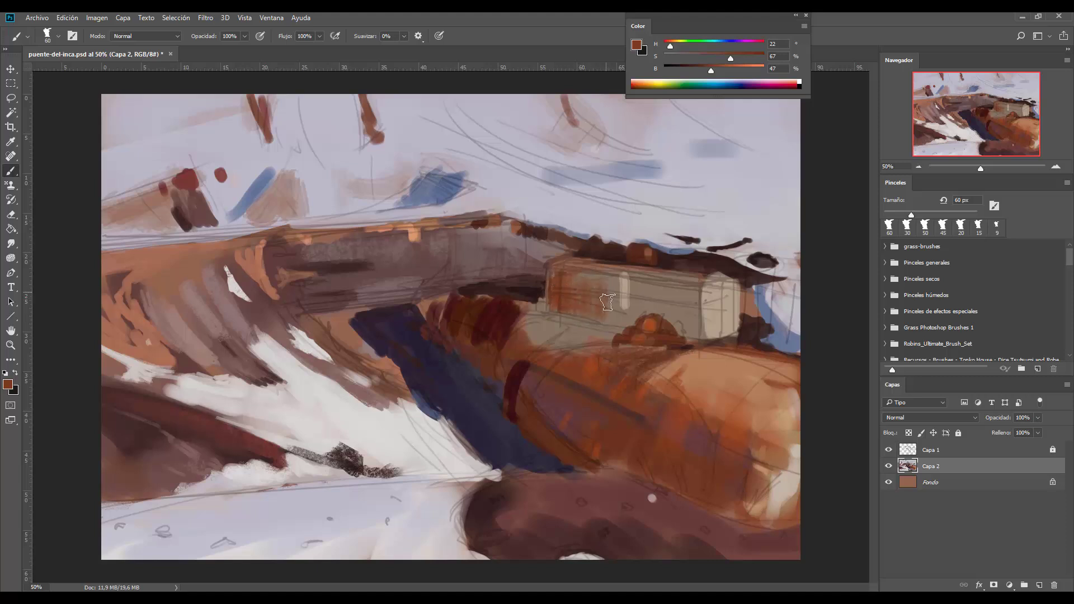
left_click(729, 300, "alt")
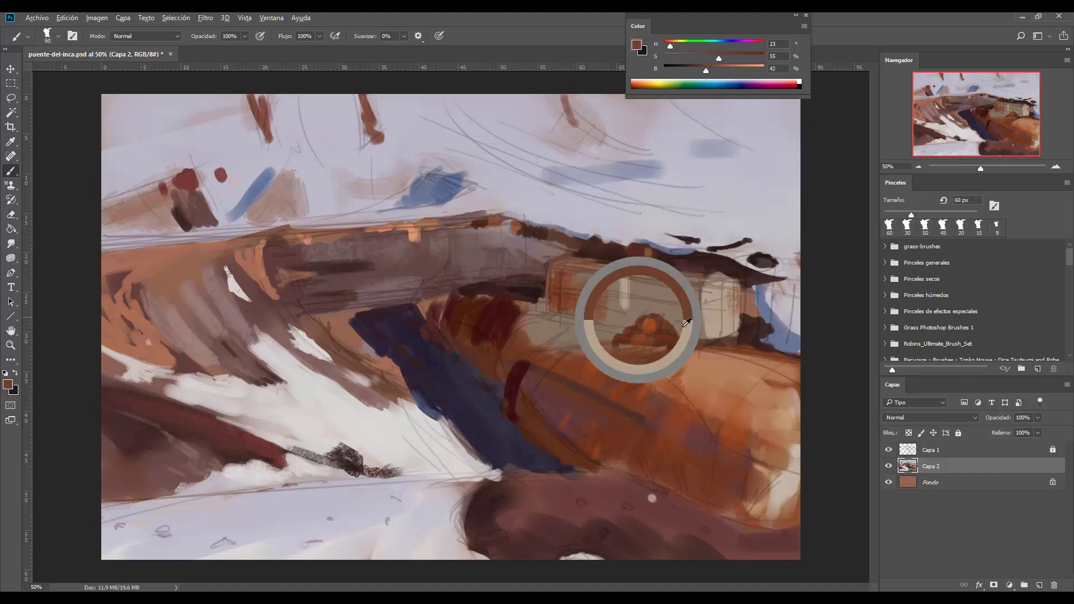
left_click_drag(636, 307, 727, 334)
- Darken the facade's pale vertical stripe with brown H 18, S 36, B 33 at 15 px and sampled blue H 244, S 21, B 27 at 35 px
key("bracketleft")
key("bracketleft")
key("bracketleft")
key("bracketleft")
key("bracketleft")
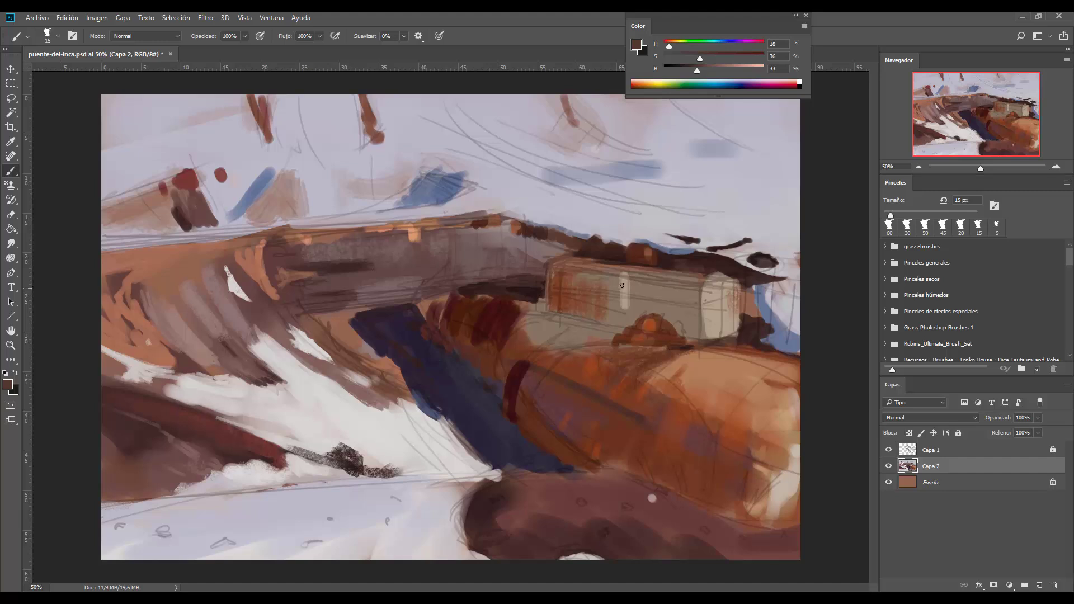
left_click_drag(624, 277, 627, 308)
key("bracketright")
key("bracketright")
key("bracketright")
key("bracketright")
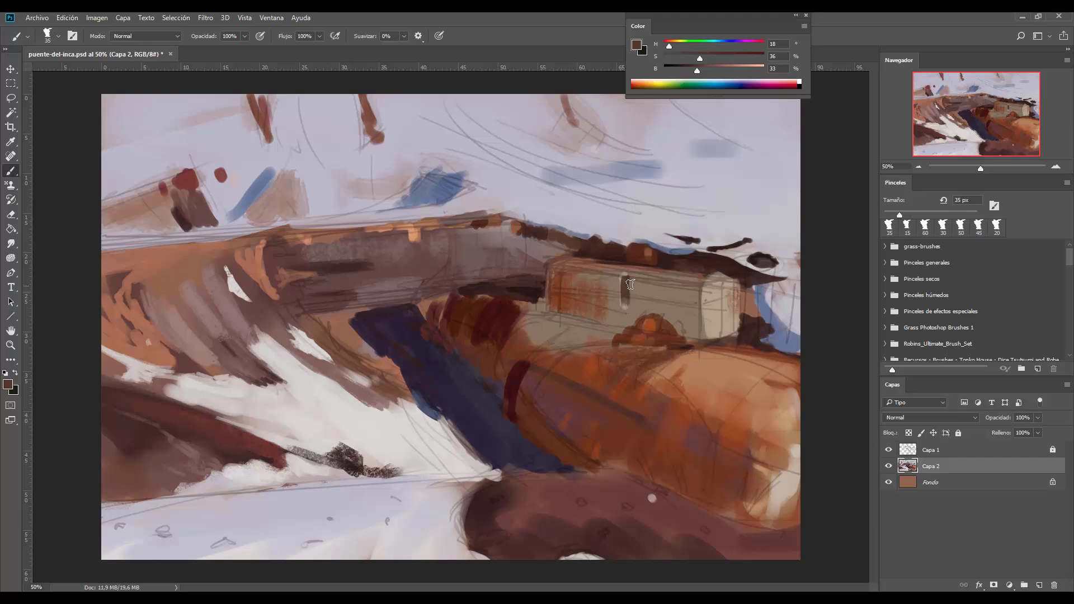
left_click(485, 392, "alt")
left_click_drag(625, 277, 624, 312)
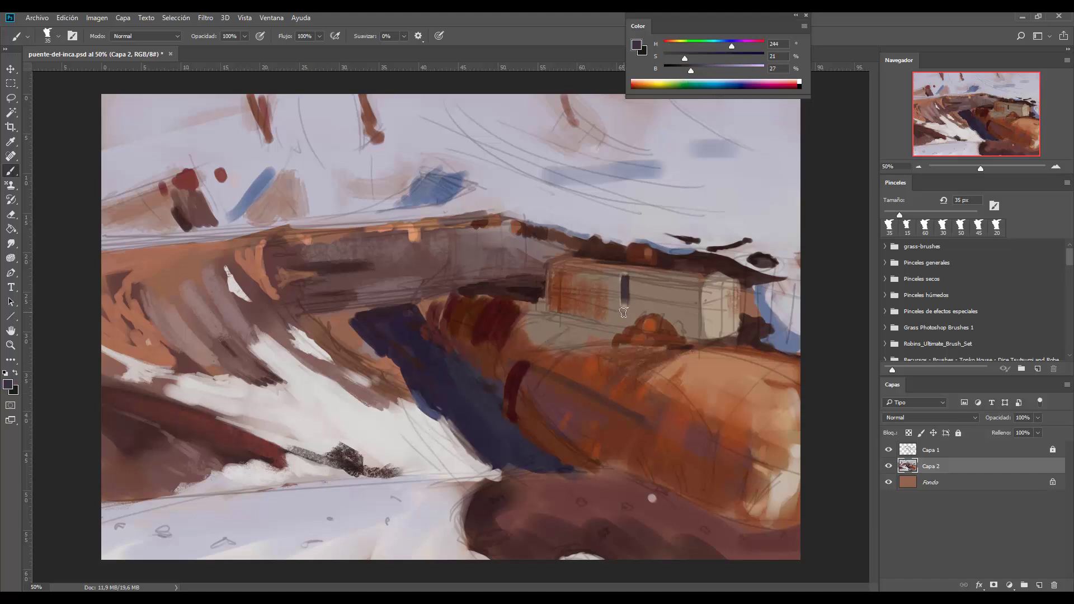
- Brush a thin dark blue line from the stripe's base along the facade at 10 px
key("bracketleft")
key("bracketleft")
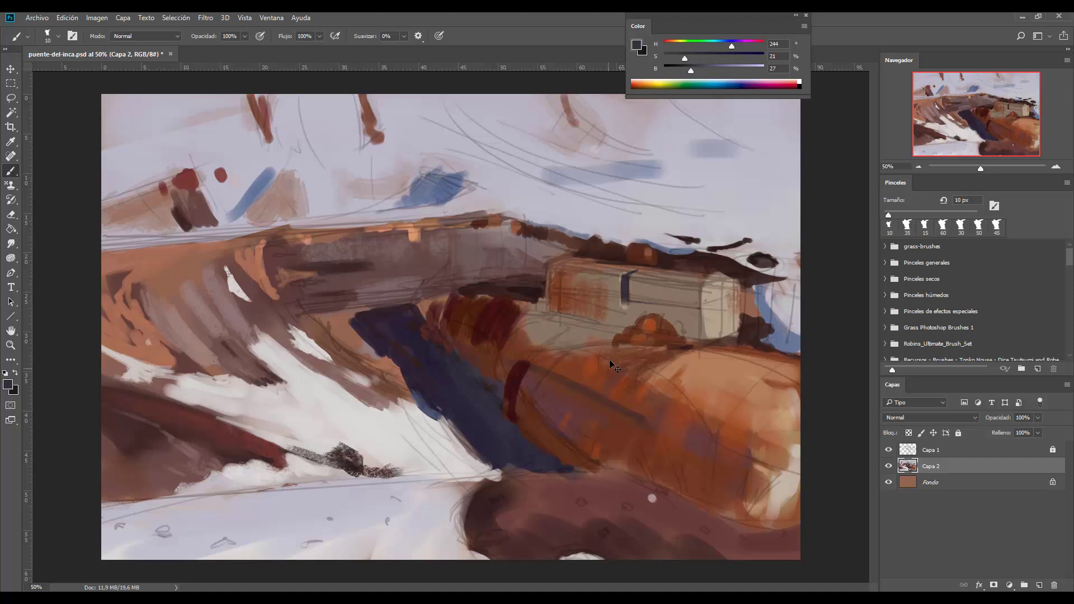
left_click_drag(624, 299, 680, 308)
- Select a thin straight-edged strip from the stripe's base to the building's corner and paint it dark blue at 20 px
key("l")
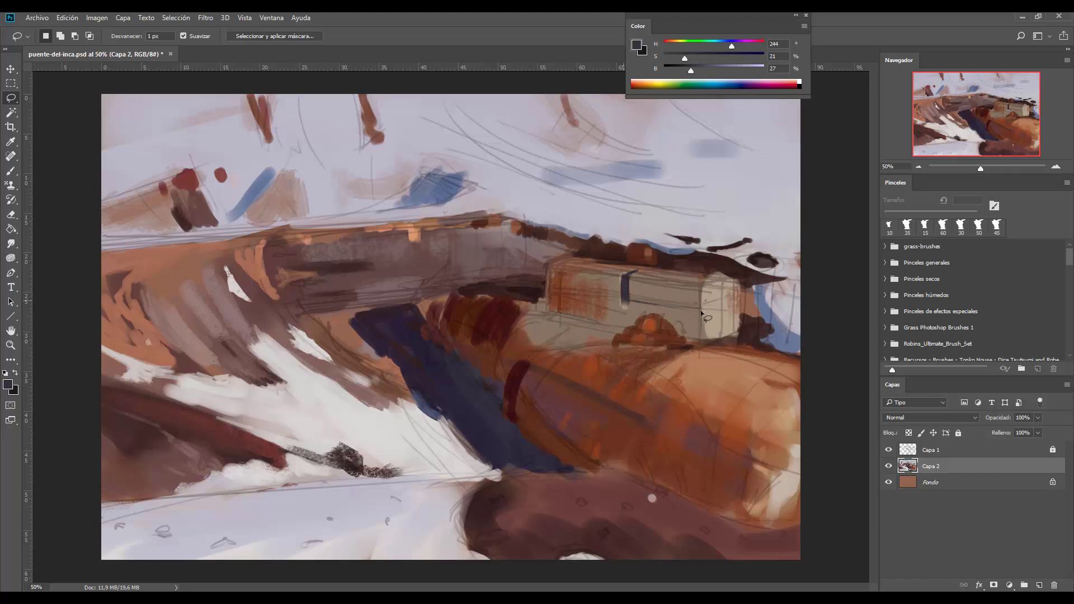
key("shift+l")
left_click(625, 302)
key("Escape")
left_click(699, 311)
double_click(640, 304)
key("b")
key("bracketright")
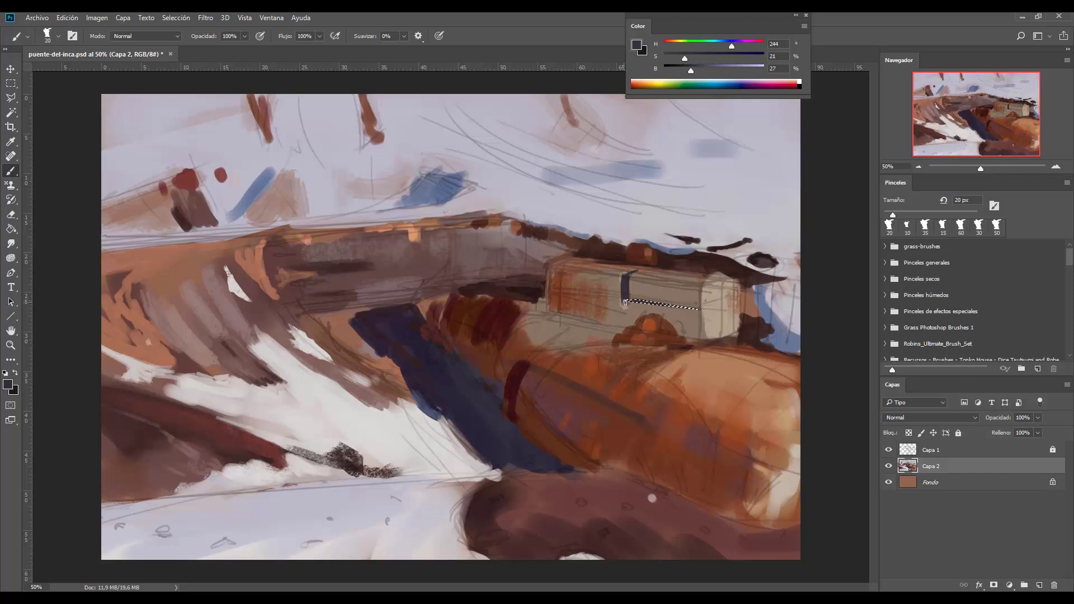
left_click_drag(677, 307, 632, 302)
key("ctrl+d")
- Select the rectangular panel between the dark stripe and the building's corner and shade it at 70 px with H 36, S 22, B 39, deepening to B 35
key("l")
left_click(700, 308)
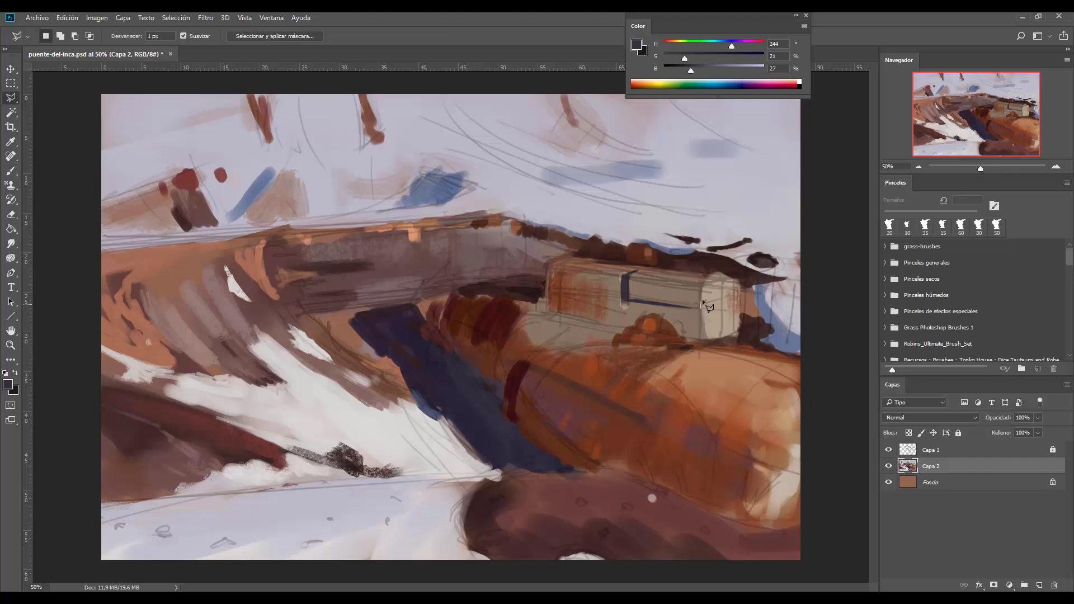
left_click(700, 281)
left_click(631, 300)
left_click(700, 308)
key("b")
left_click(712, 335, "alt")
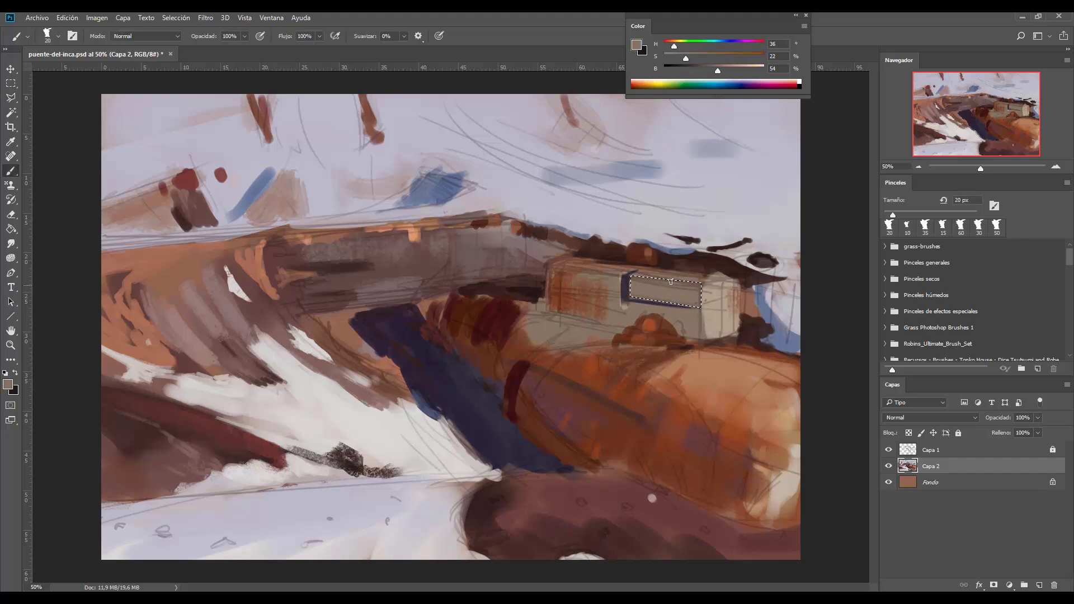
left_click_drag(717, 73, 703, 74)
key("bracketright")
key("bracketright")
key("bracketright")
key("bracketright")
key("bracketright")
key("bracketright")
key("bracketright")
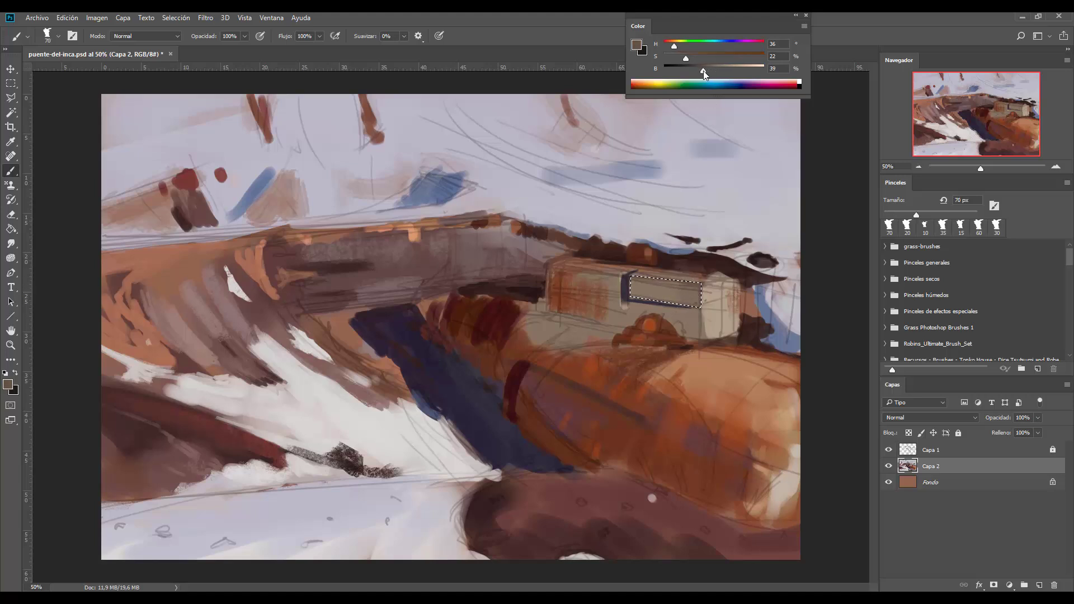
mouse_move(660, 276)
left_mouse_down()
mouse_move(638, 286)
mouse_move(694, 276)
left_mouse_up()
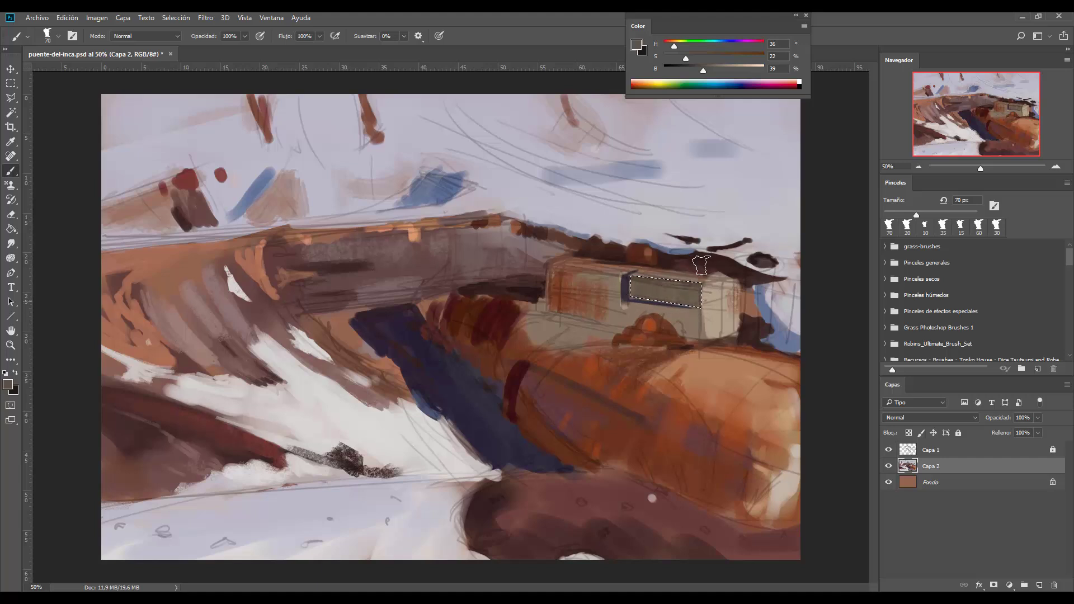
left_click_drag(703, 71, 698, 71)
mouse_move(635, 301)
left_mouse_down()
mouse_move(658, 298)
mouse_move(634, 284)
mouse_move(660, 317)
left_mouse_up()
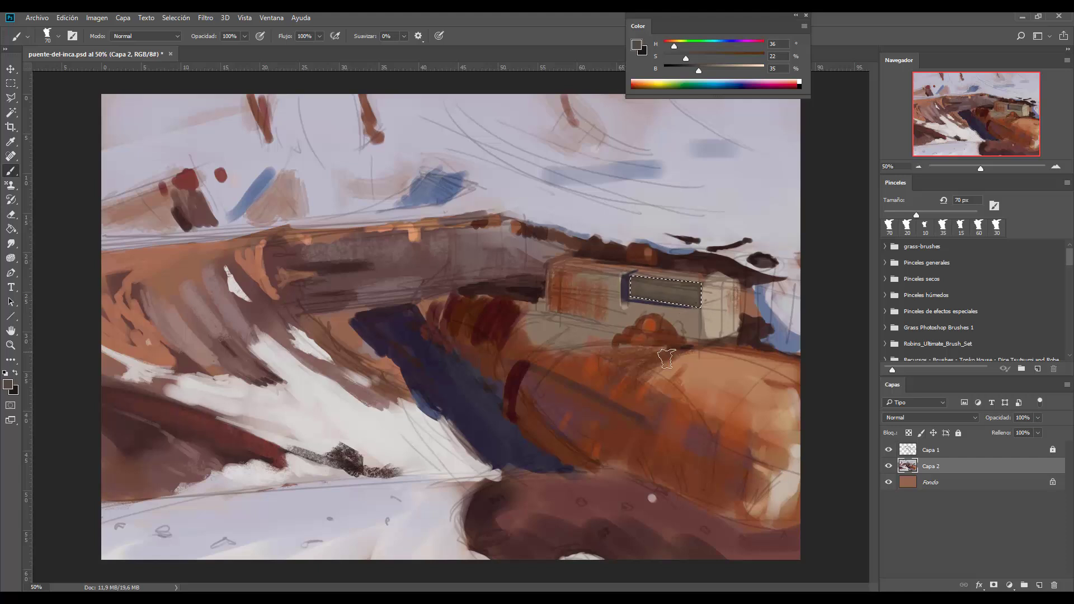
key("ctrl+d")
- Select a narrow straight-edged wedge against the building's left end and darken it at 70 px with sampled brown H 14, S 38, B 18
key("l")
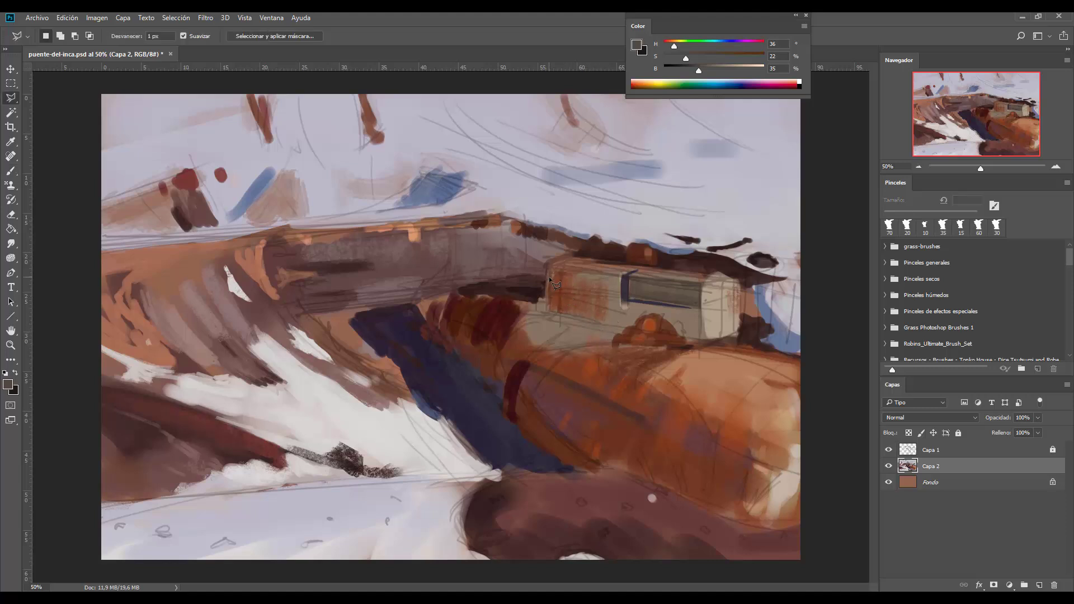
left_click(549, 263)
left_click(549, 297)
key("b")
left_click(524, 289, "alt")
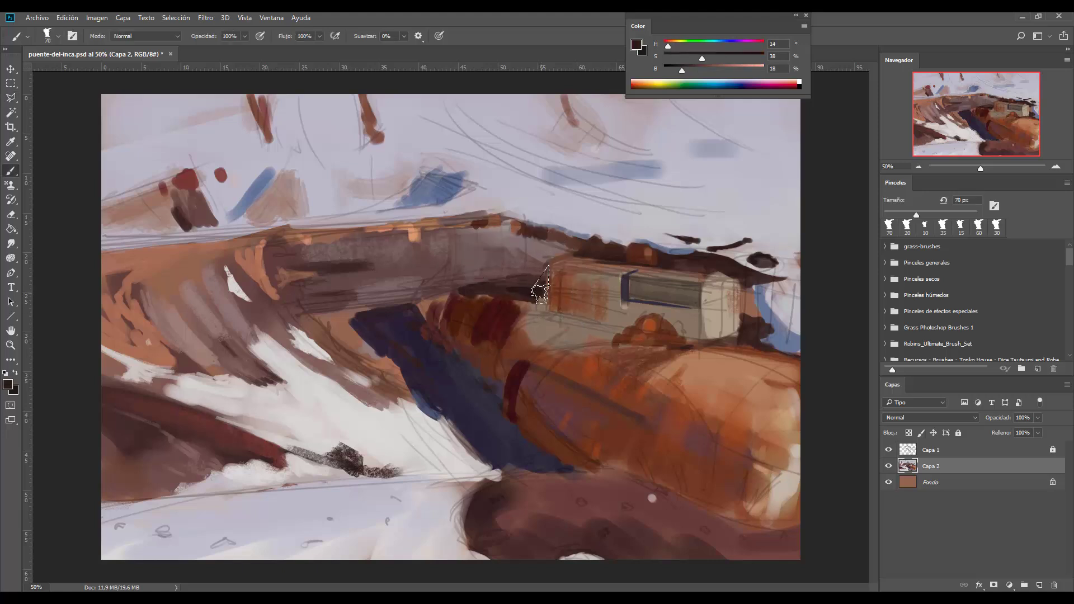
mouse_move(544, 260)
left_mouse_down()
mouse_move(540, 283)
mouse_move(606, 276)
left_mouse_up()
left_click(472, 397, "alt")
key("ctrl+d")
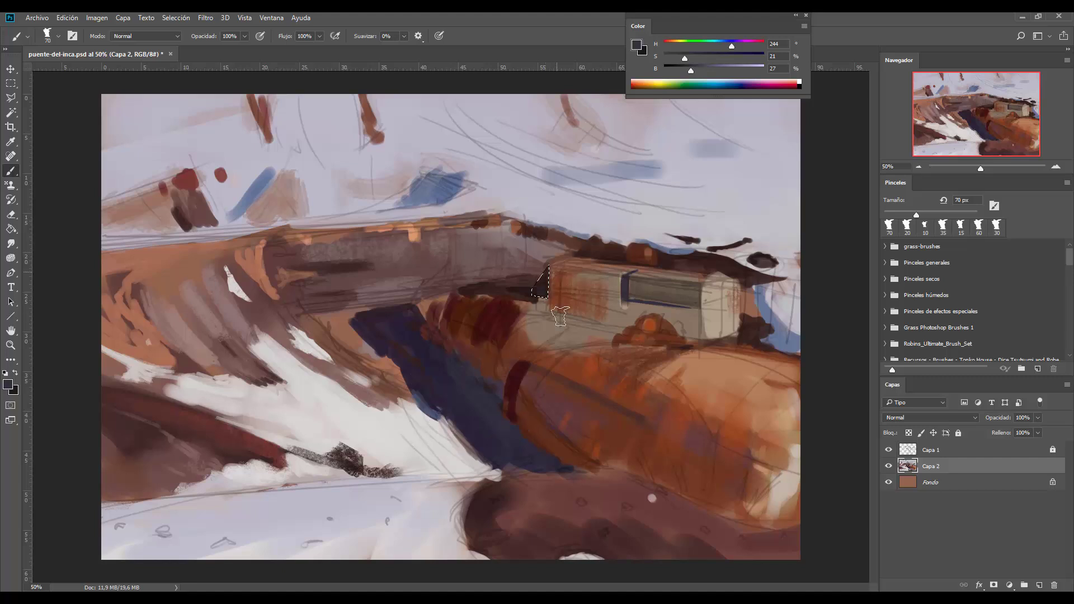
- Paint a dark brown shadow between the red rock and the taupe ground at 35 px with H 13, S 38, B 25
key("bracketleft")
key("l")
key("b")
key("bracketleft")
key("bracketleft")
left_click(522, 301, "alt")
key("bracketleft")
key("bracketleft")
key("bracketleft")
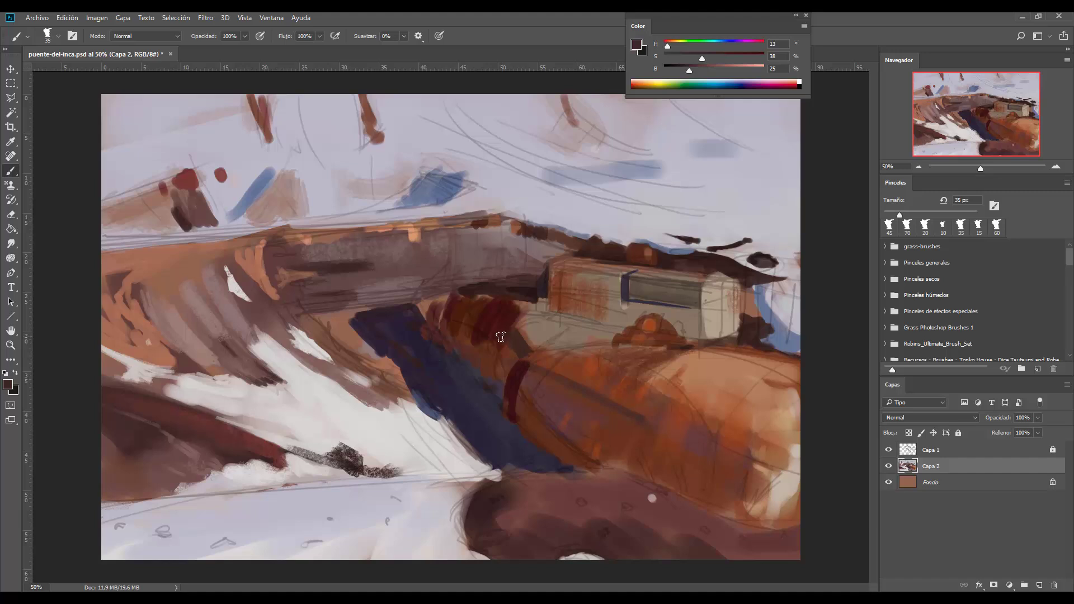
- Refine the shadow's edge against the taupe ground at 30 px with taupe H 34, S 24, B 53 and dark brown H 13, S 38, B 22
left_click(522, 328, "alt")
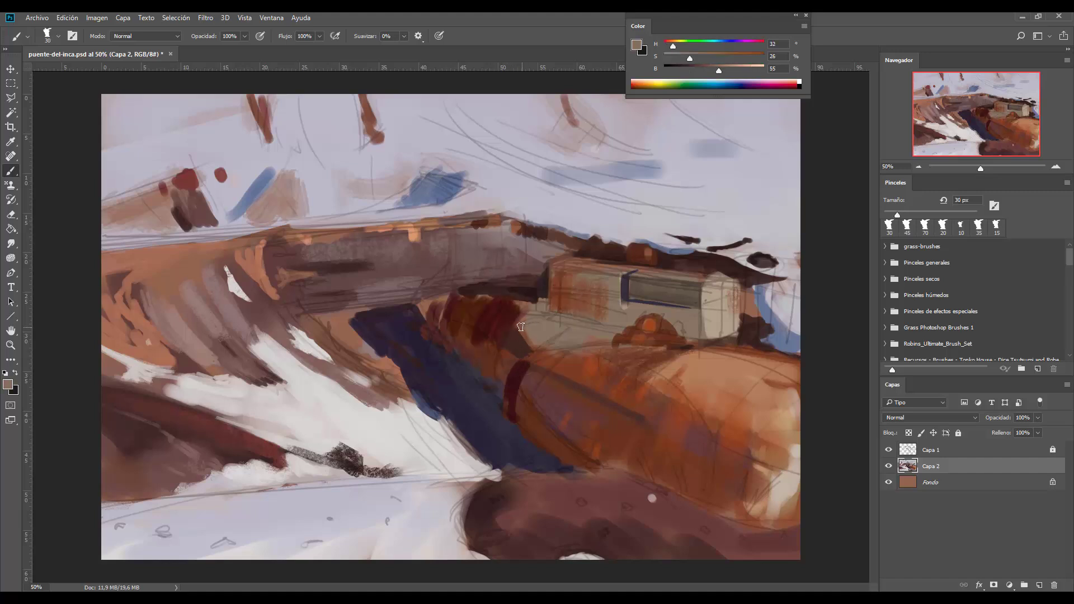
left_click(513, 340, "alt")
left_click(532, 334, "alt")
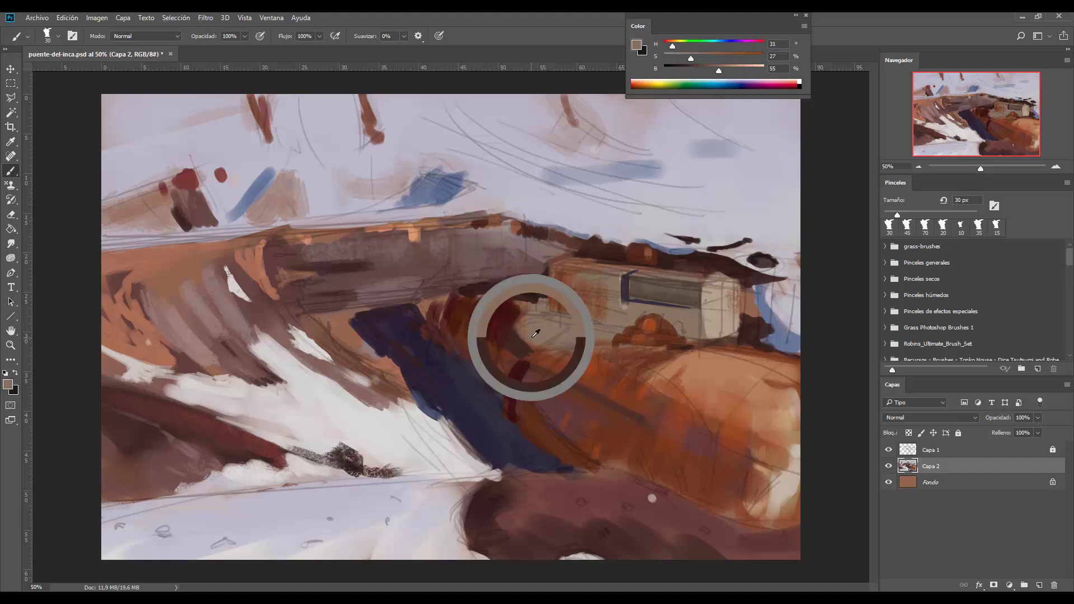
left_click(565, 337, "alt")
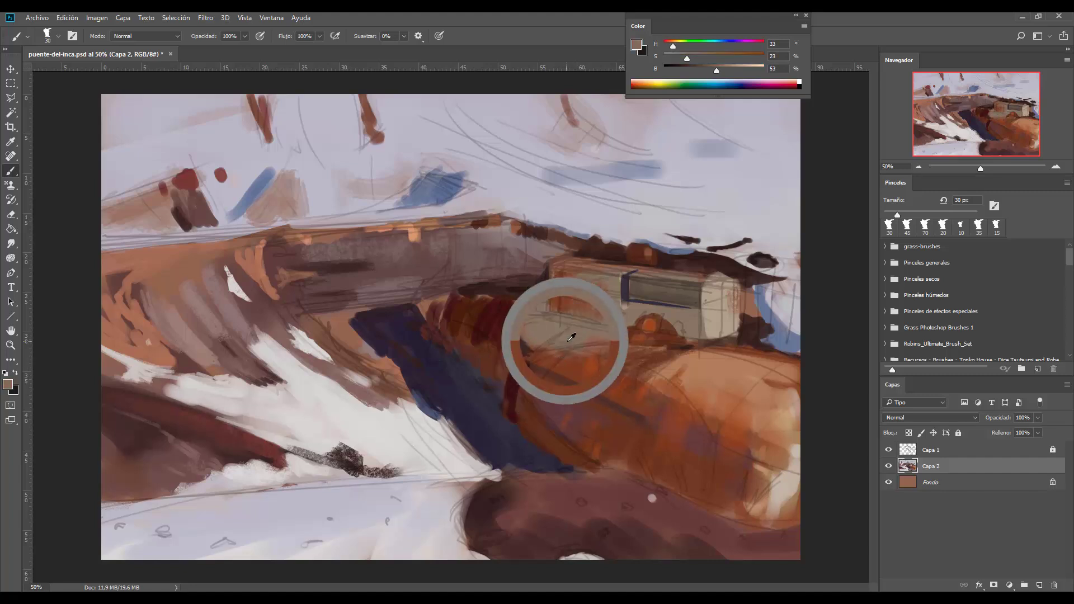
left_click(520, 348, "alt")
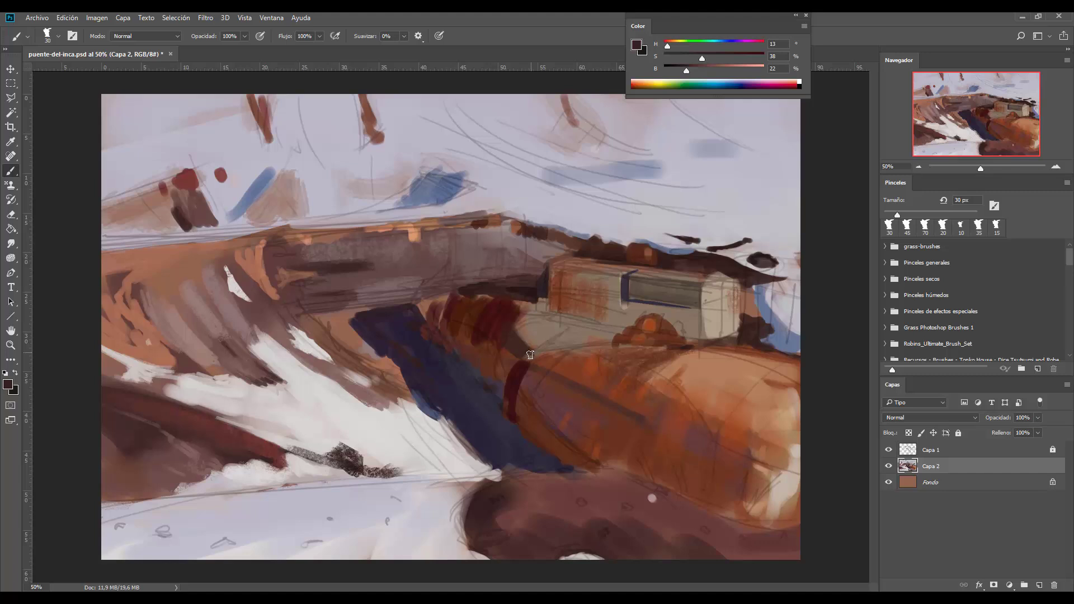
left_click(537, 345, "alt")
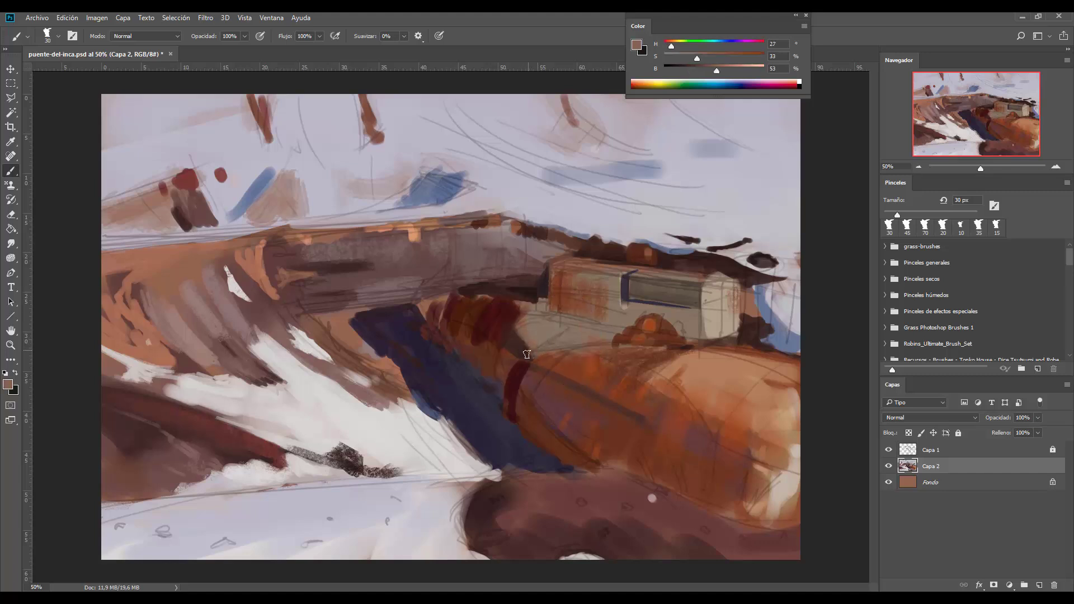
- Blend the red rock into the taupe ground at 30 px with sampled browns H 15, S 41, B 36 and H 18, S 54, B 38
left_click(516, 352, "alt")
left_click(530, 320, "alt")
left_click(513, 311, "alt")
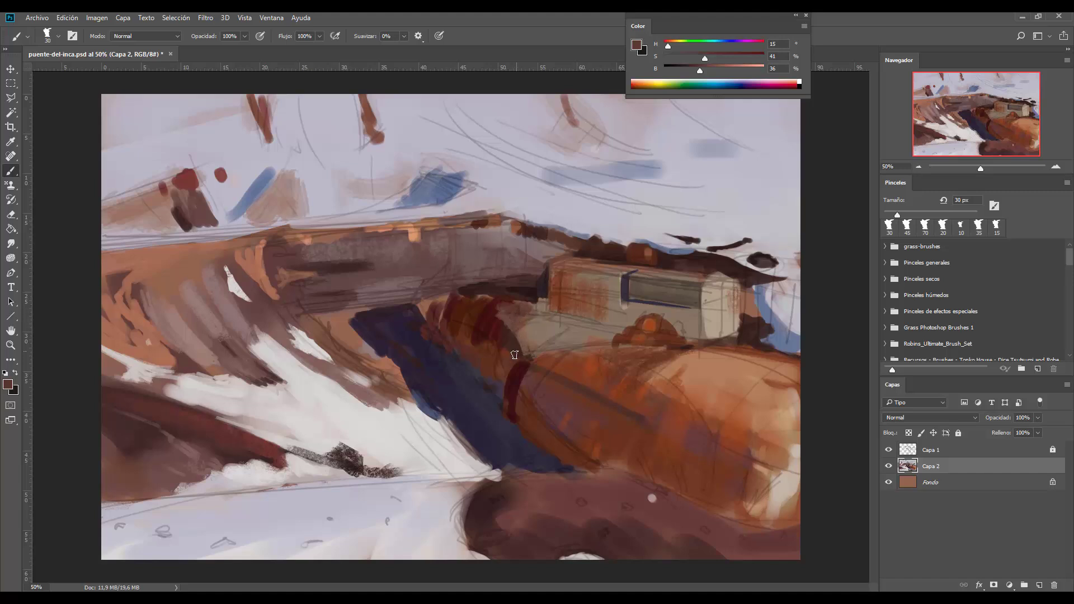
left_click(536, 323, "alt")
left_click(513, 347, "alt")
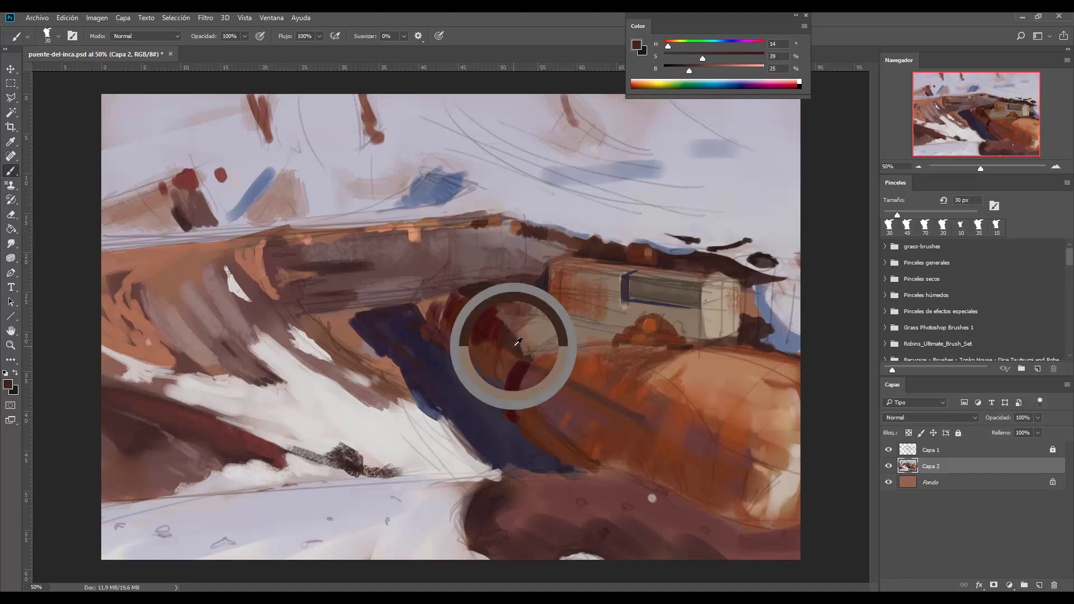
left_click(507, 361, "alt")
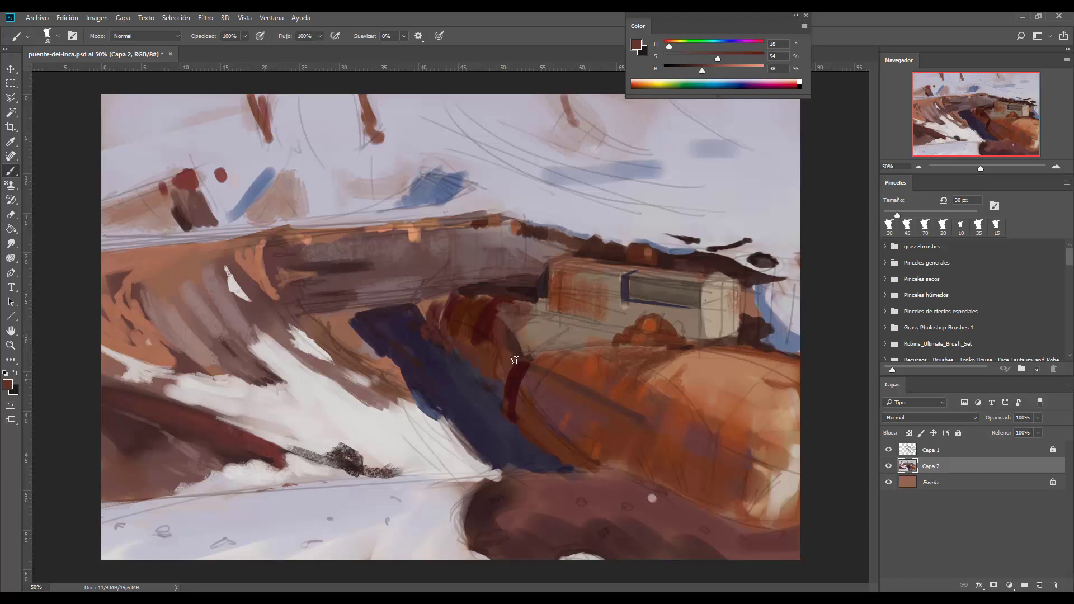
left_click(568, 322, "alt")
- Draw a thin dark crack across the facade's rusty section at 9 px with sampled brown H 14, S 39, B 22
left_click(512, 314, "alt")
key("bracketleft")
key("bracketleft")
key("bracketleft")
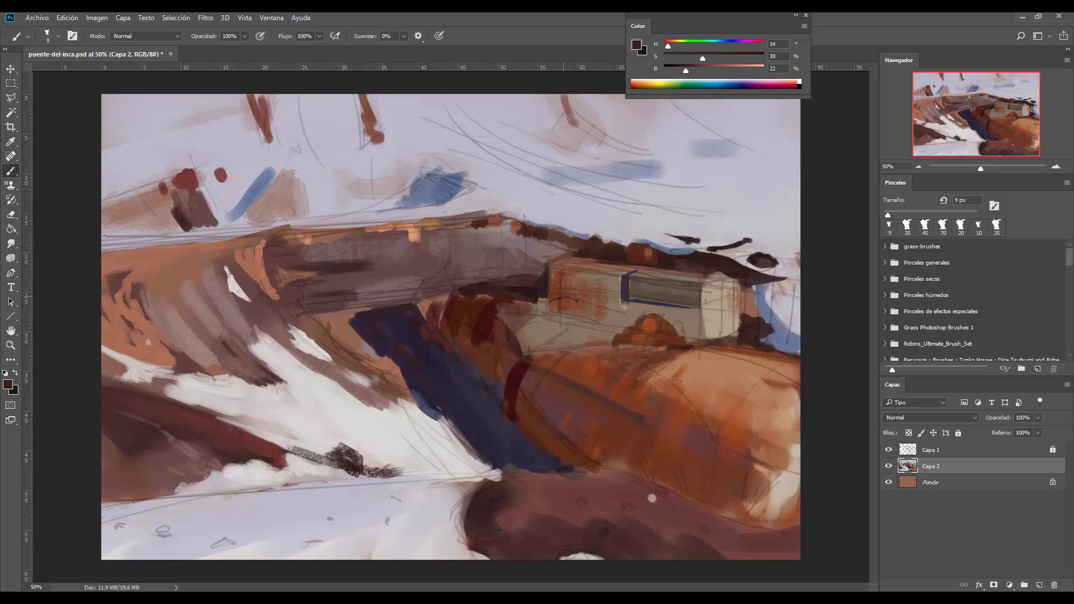
left_click_drag(559, 303, 585, 302)
- Select the whole building with a straight-edged outline, scale it slightly narrower from its lower right corner, and deselect
key("l")
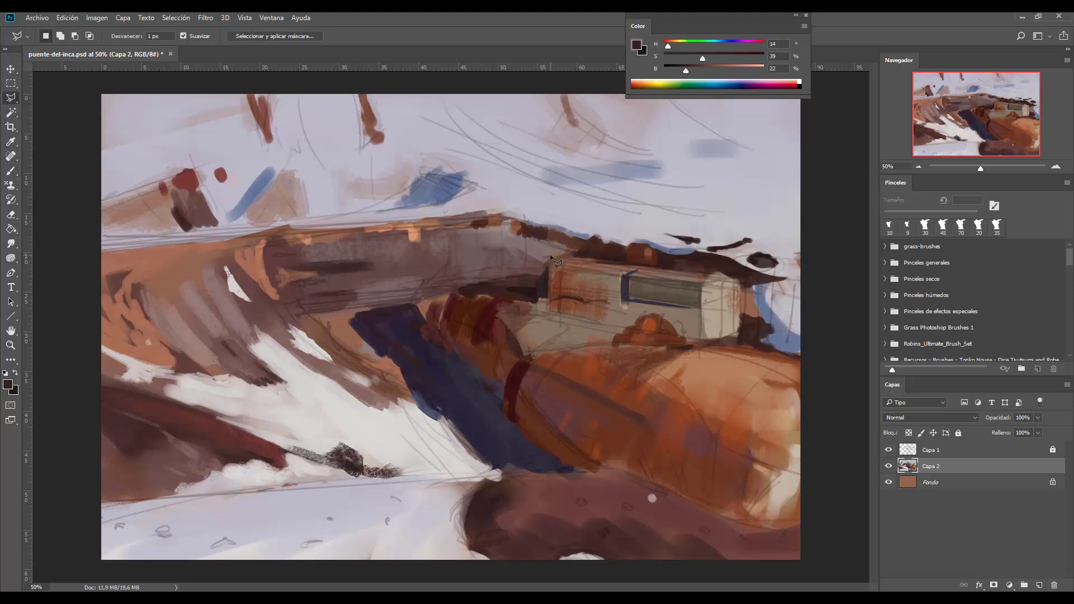
left_click(574, 252)
left_click(752, 306)
left_click(747, 330)
left_click(754, 339)
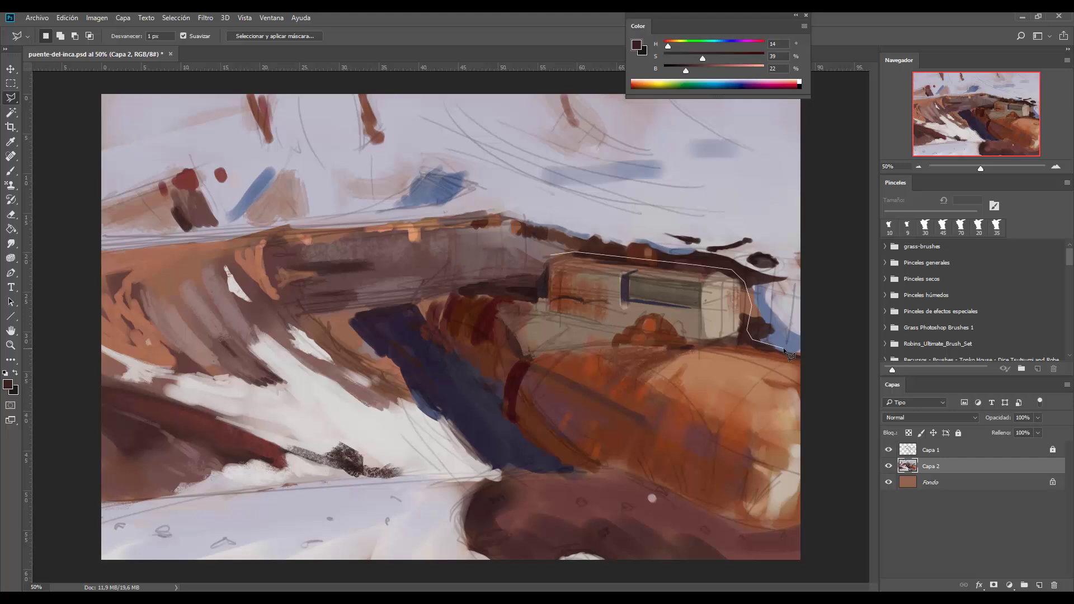
left_click(716, 348)
left_click(609, 336)
left_click(544, 259)
key("v")
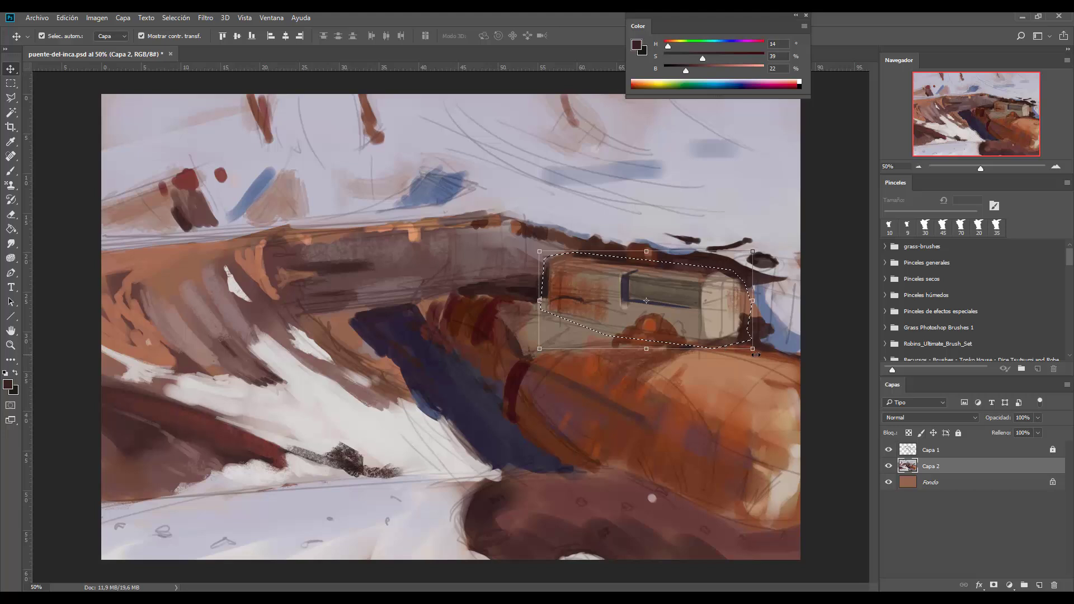
left_click_drag(752, 349, 743, 349)
key("Return")
key("ctrl+d")
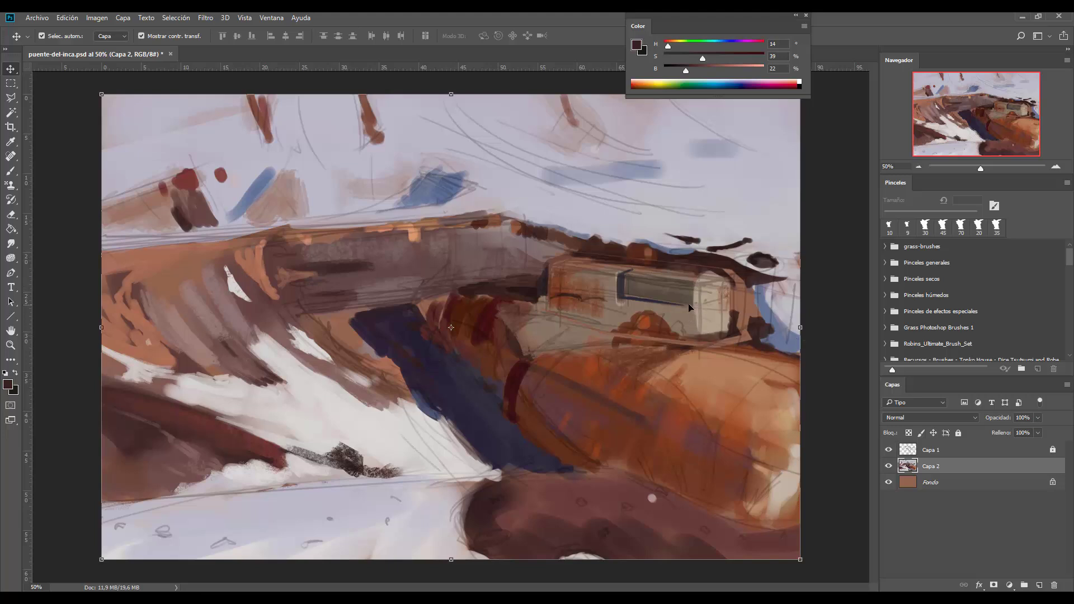
- Outline the large orange rock with a straight-edged selection, warp it so its lower edge and upper side bulge outward, and deselect
left_click(10, 97)
left_click(430, 323)
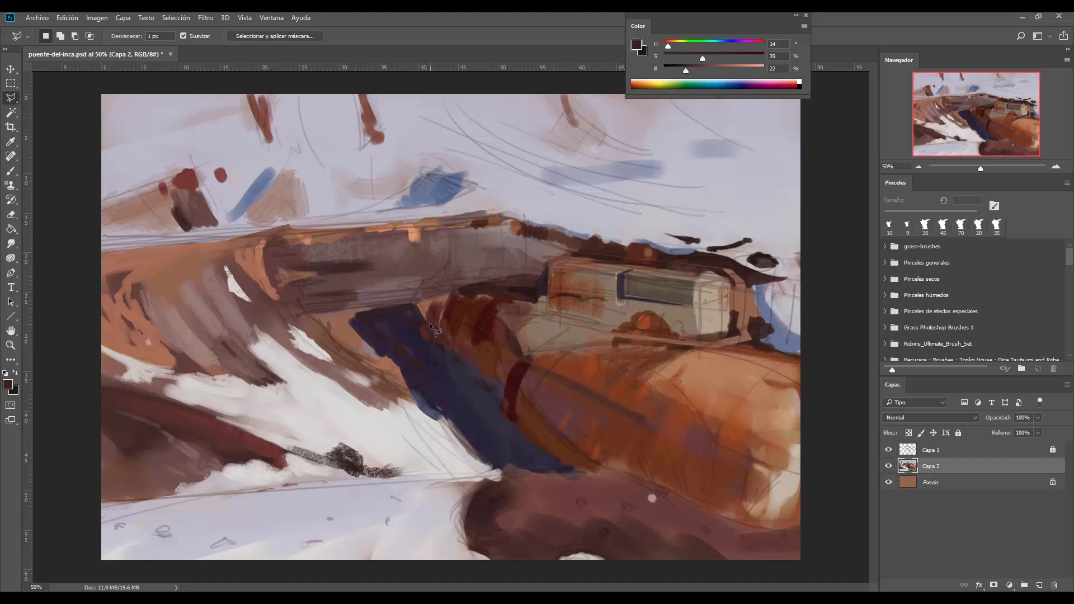
left_click(511, 417)
left_click(568, 465)
left_click(750, 527)
left_click(799, 536)
left_click(818, 482)
left_click(822, 367)
left_click(751, 356)
left_click(719, 343)
left_click(543, 314)
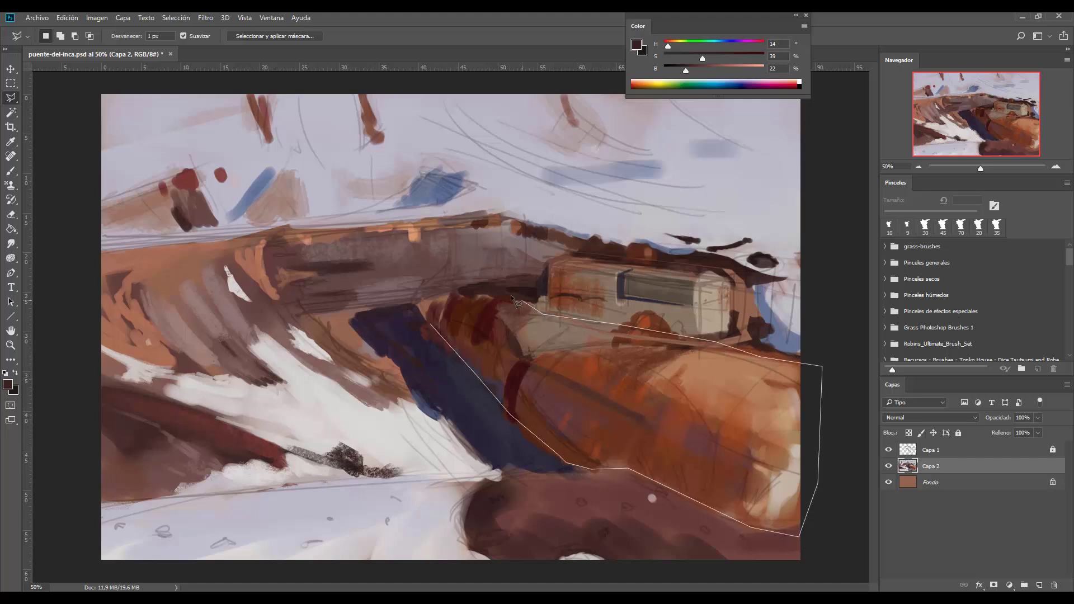
left_click(510, 296)
double_click(445, 294)
left_click(97, 17)
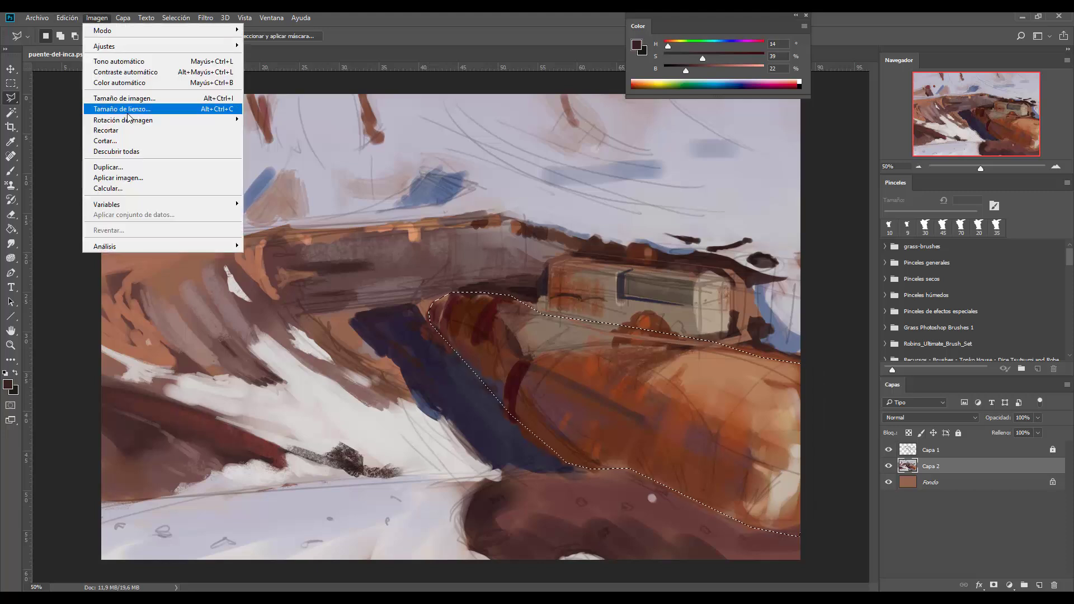
mouse_move(67, 17)
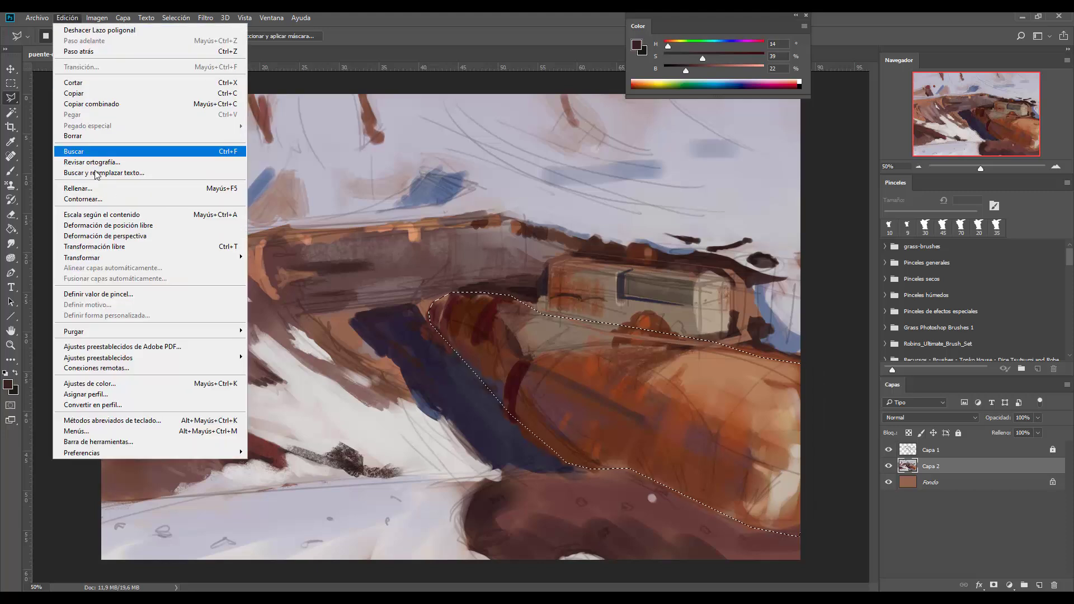
mouse_move(168, 258)
left_click(280, 323)
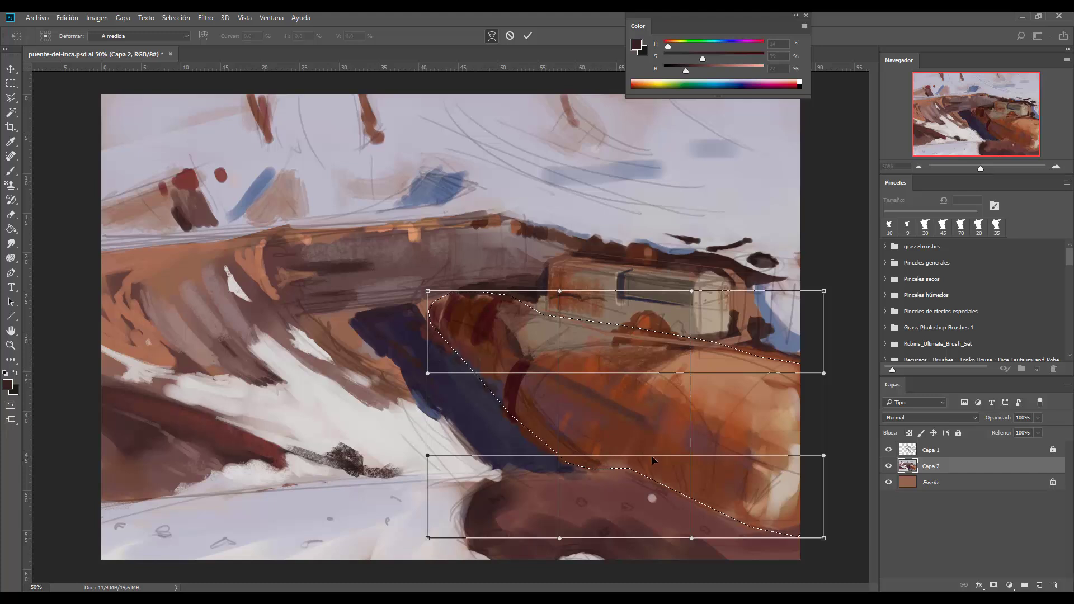
left_click_drag(652, 457, 650, 458)
left_click_drag(691, 291, 734, 290)
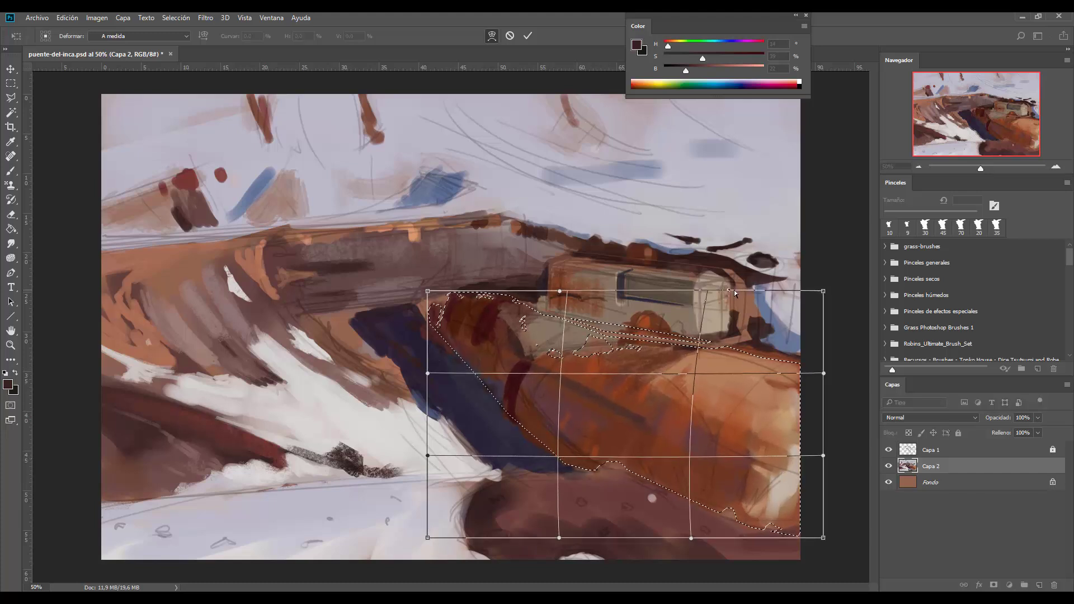
left_click_drag(823, 374, 838, 358)
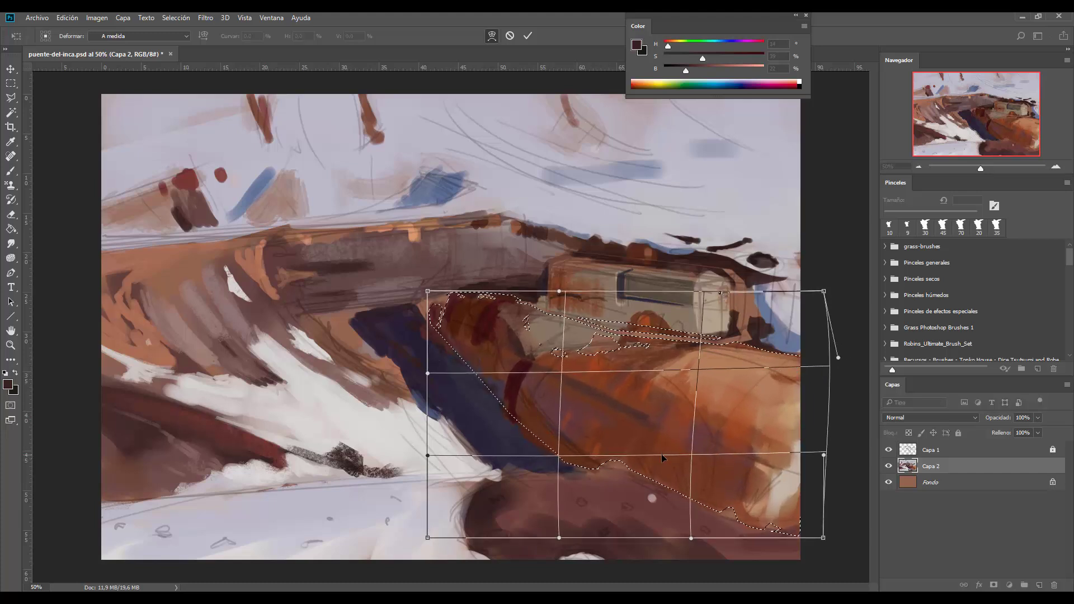
left_click_drag(691, 537, 676, 561)
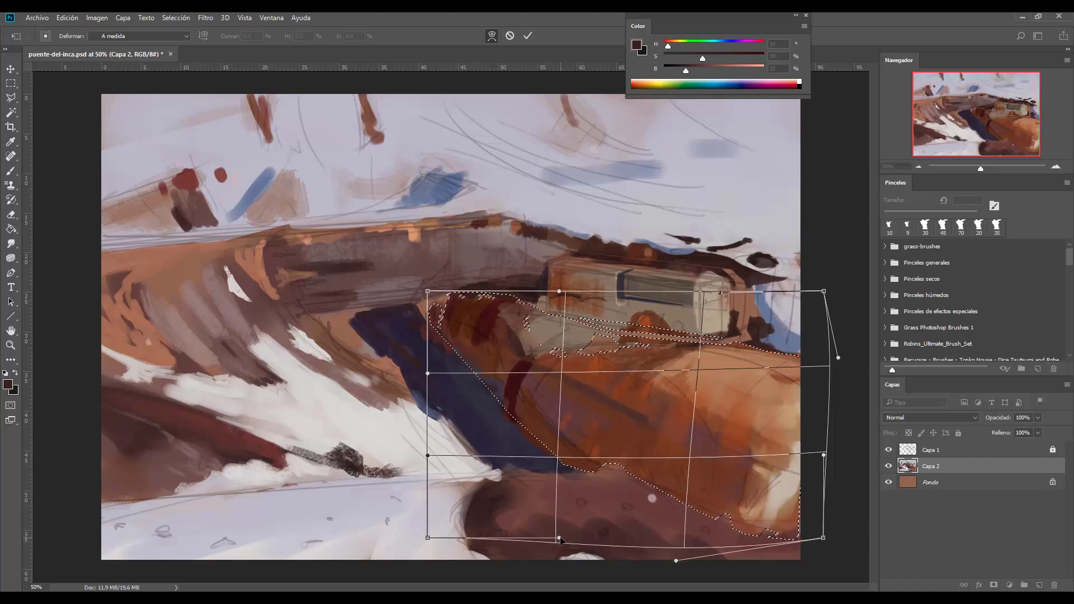
left_click_drag(559, 539, 513, 568)
left_click_drag(561, 371, 508, 423)
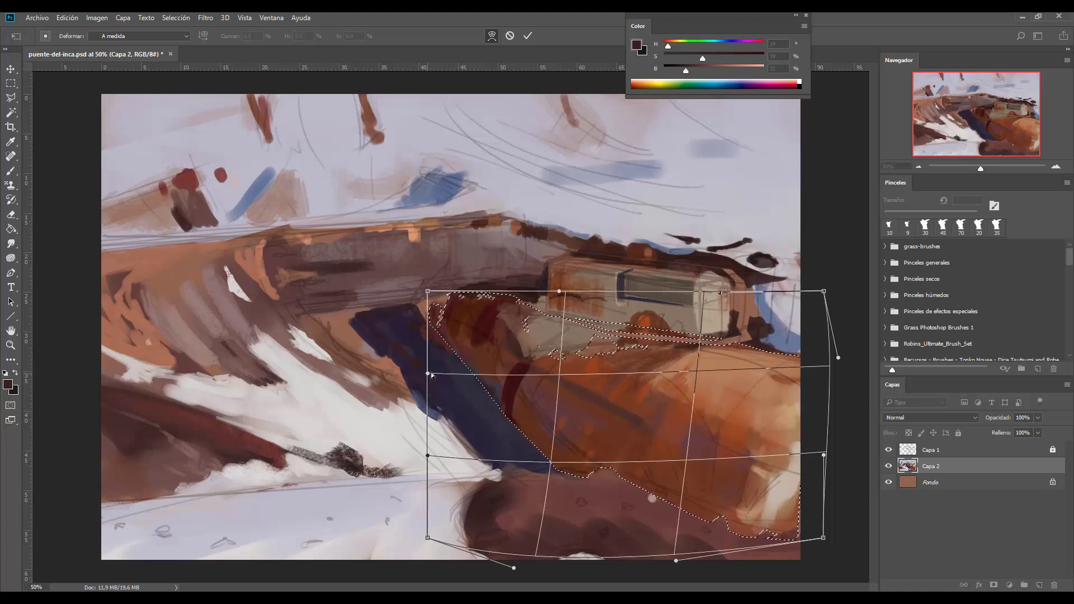
mouse_move(468, 335)
left_mouse_down()
mouse_move(467, 371)
mouse_move(429, 369)
mouse_move(444, 364)
left_mouse_up()
key("Return")
key("ctrl+d")
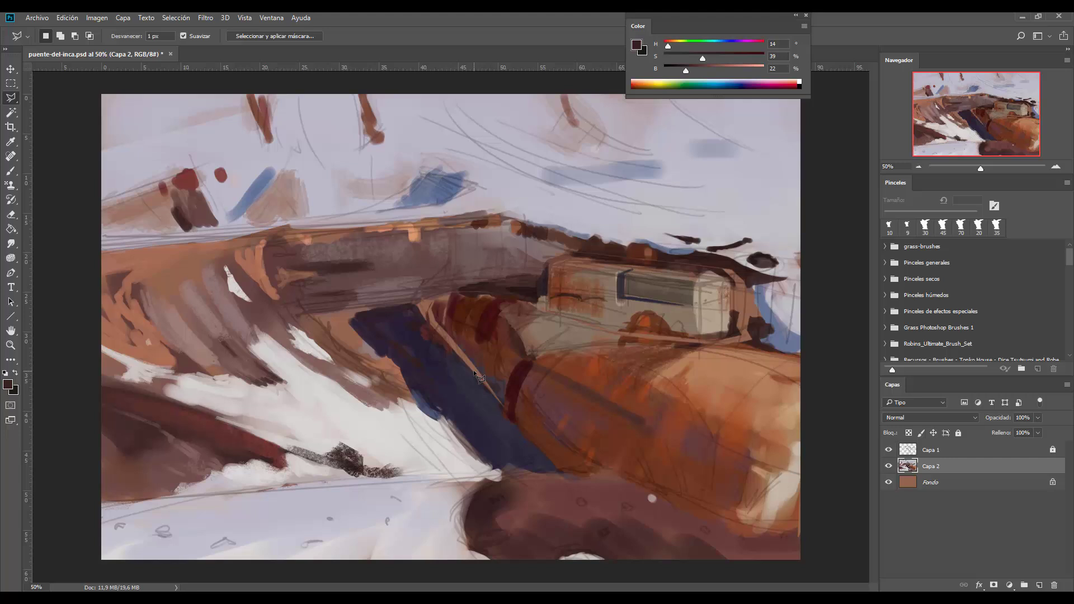
- Cover the exposed light seam between the blue shadow and the red rock at 30 px with sampled H 244, S 21, B 27
key("b")
left_click(482, 404, "alt")
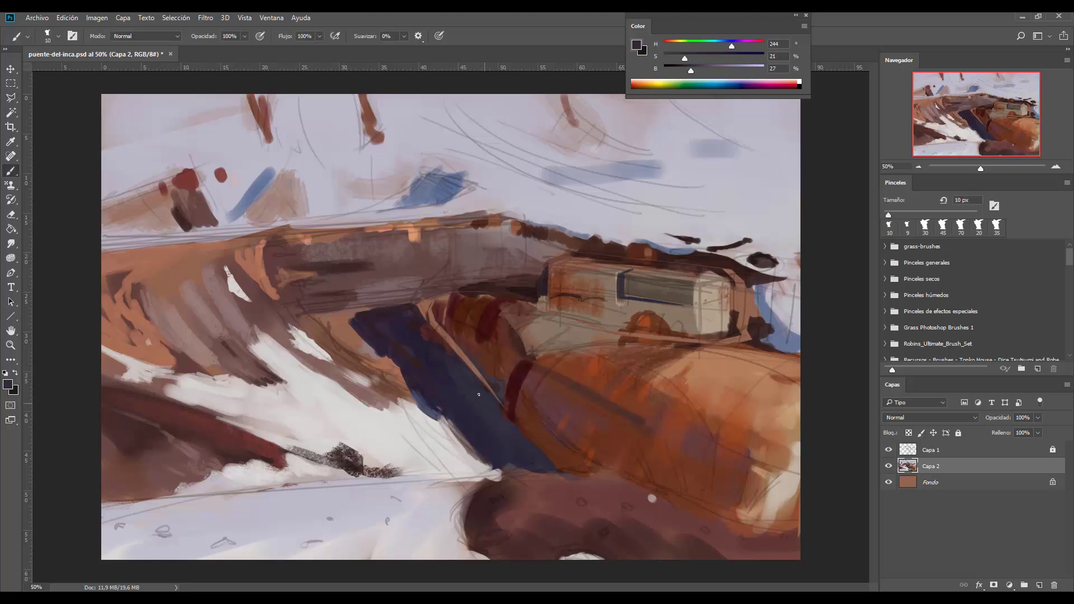
key("bracketright")
key("bracketright")
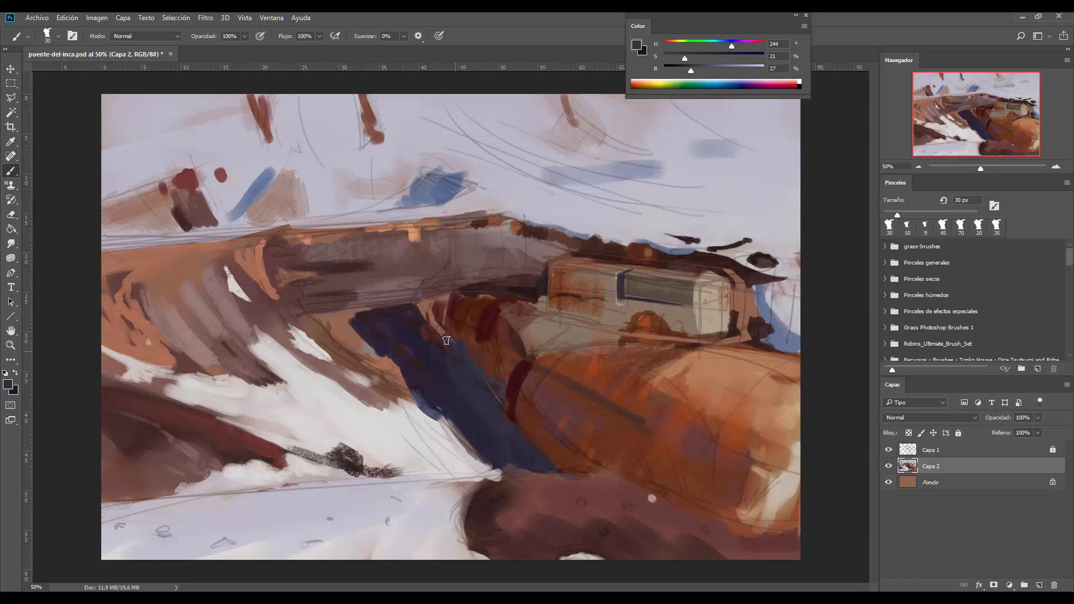
mouse_move(422, 318)
left_mouse_down()
mouse_move(520, 451)
mouse_move(506, 427)
left_mouse_up()
left_click(506, 427, "alt")
left_click(511, 432, "alt")
- Deepen the blue shadow's interior with larger brushes up to 90 px, using H 244, S 35, B 23 and H 244, S 47, B 20
left_click_drag(690, 56, 699, 58)
left_click(688, 71)
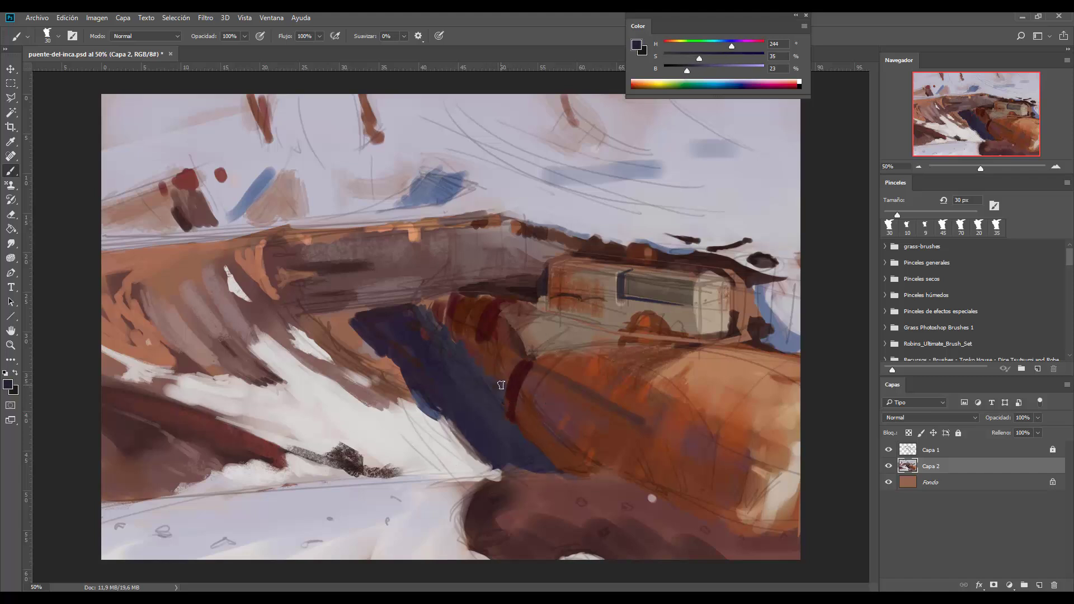
key("bracketright")
key("bracketright")
key("bracketright")
left_click_drag(699, 56, 710, 56)
left_click(683, 68)
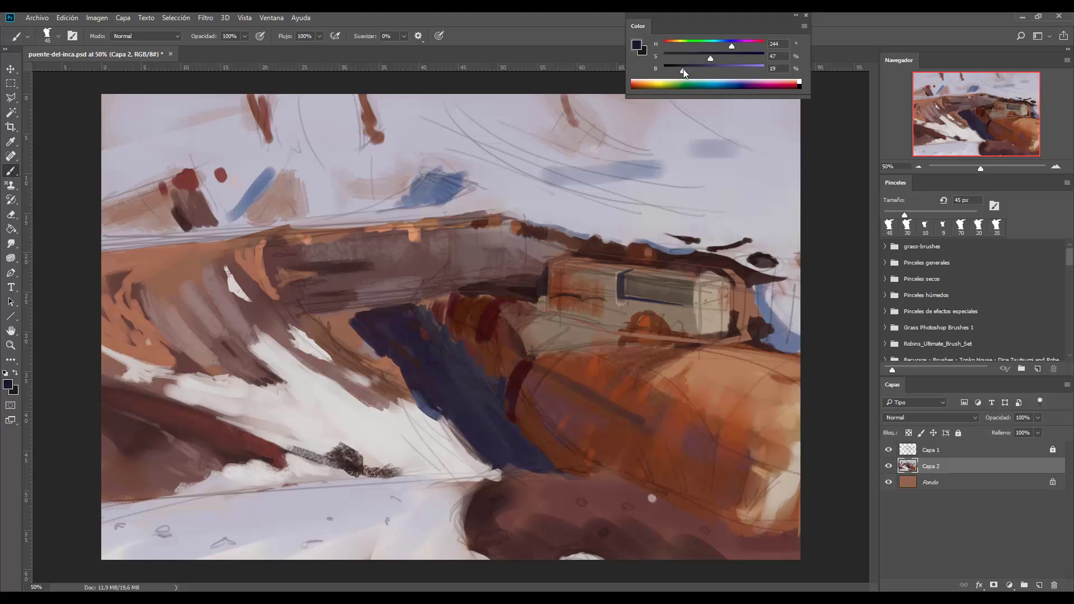
key("bracketright")
key("bracketright")
key("bracketright")
key("bracketright")
mouse_move(501, 435)
left_mouse_down()
mouse_move(442, 329)
mouse_move(439, 386)
mouse_move(457, 392)
mouse_move(453, 359)
mouse_move(475, 392)
left_mouse_up()
key("bracketright")
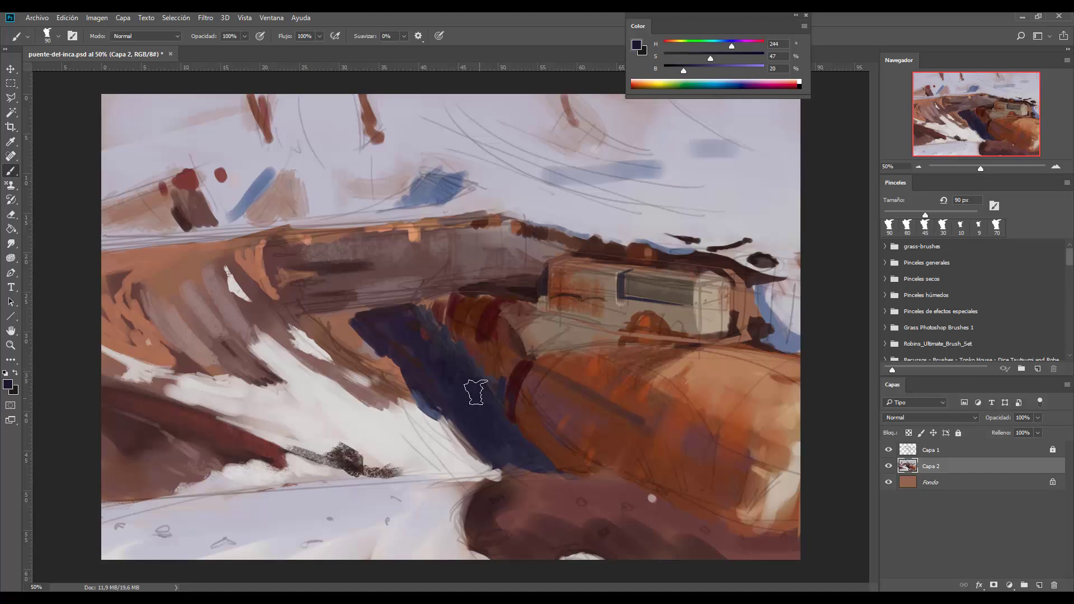
- Sharpen the shadow's lower edge along the orange rock with a small 15 px brush in near-black blue H 244, S 47, B 15
key("bracketleft")
key("bracketleft")
key("bracketleft")
key("bracketleft")
key("bracketleft")
key("bracketleft")
key("bracketleft")
key("bracketleft")
key("bracketleft")
left_click_drag(682, 71, 678, 71)
left_click_drag(569, 482, 533, 446)
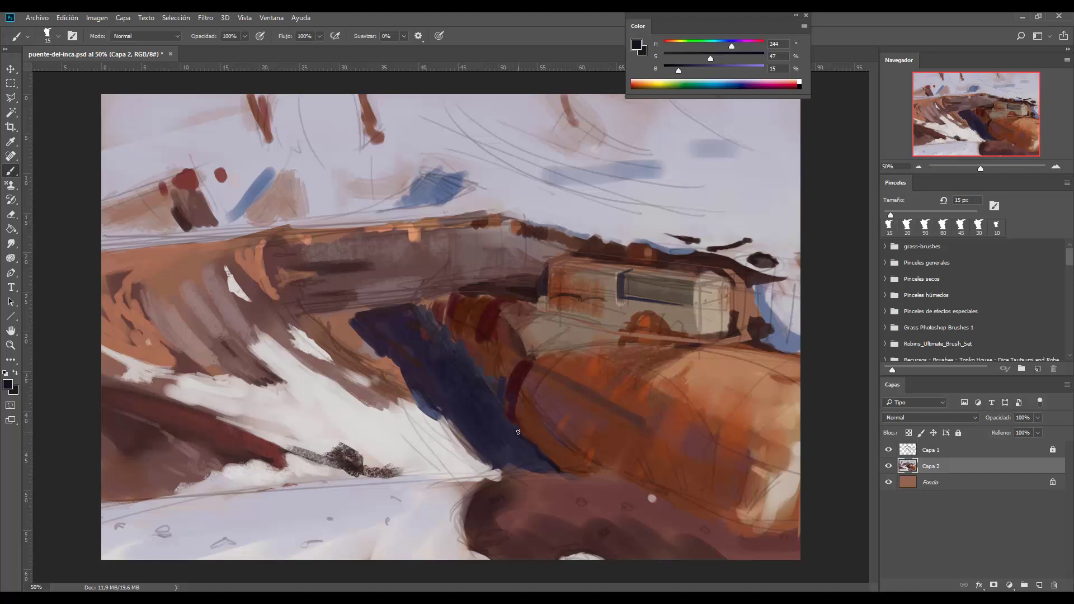
key("bracketleft")
left_click_drag(520, 421, 517, 428)
- Add dark folds to the red rock beside the shadow at 35 and 20 px with browns H 9, S 38, B 15 and H 10, S 40, B 18
key("bracketright")
key("bracketright")
key("bracketright")
key("bracketright")
left_click(518, 345, "alt")
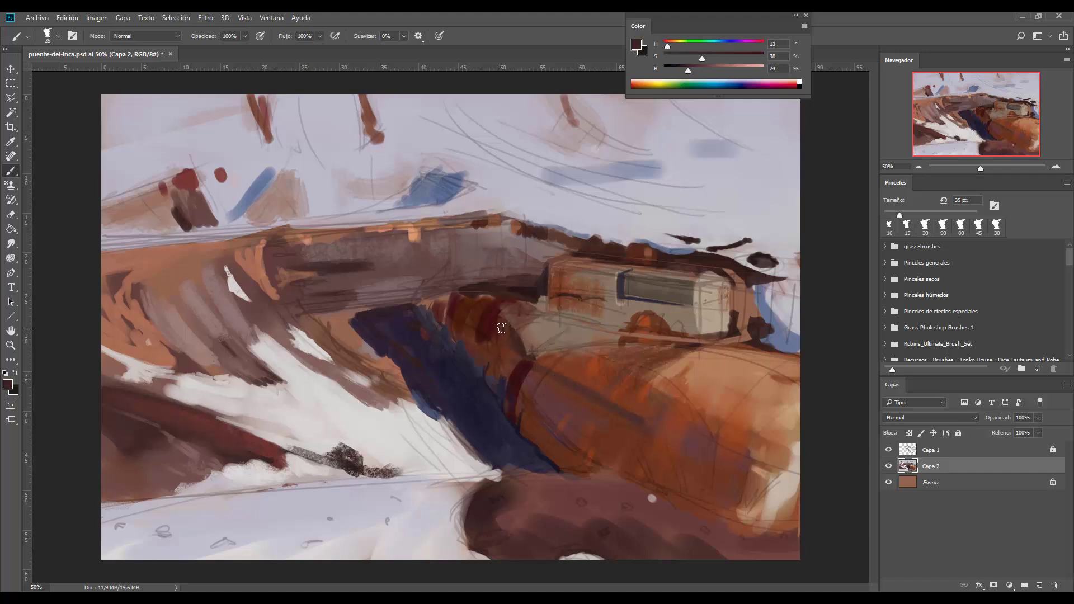
left_click(608, 247, "alt")
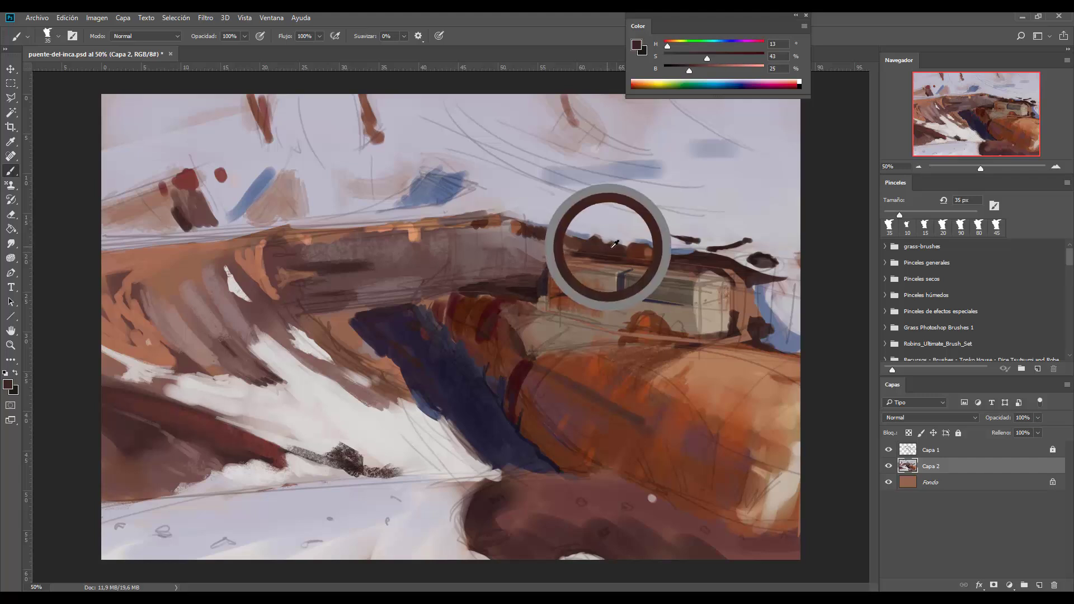
left_click(532, 293, "alt")
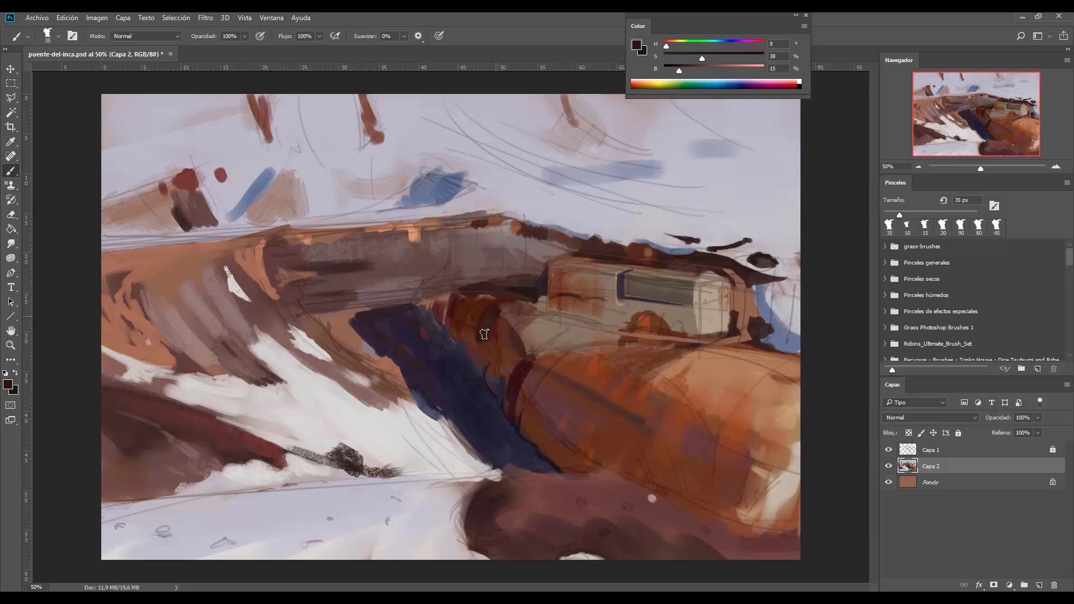
left_click(487, 331, "alt")
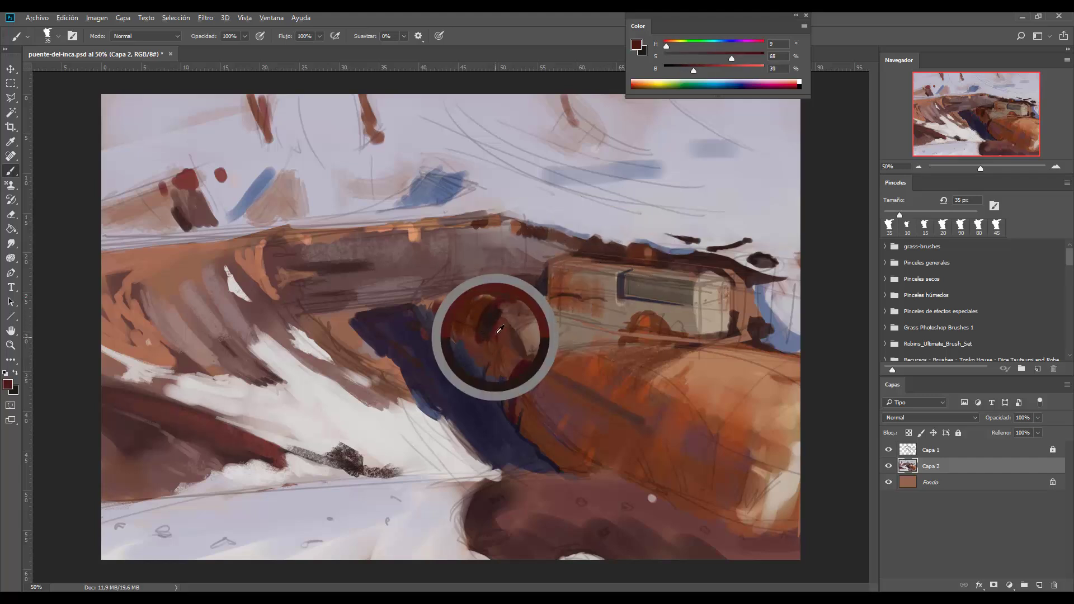
left_click(495, 307, "alt")
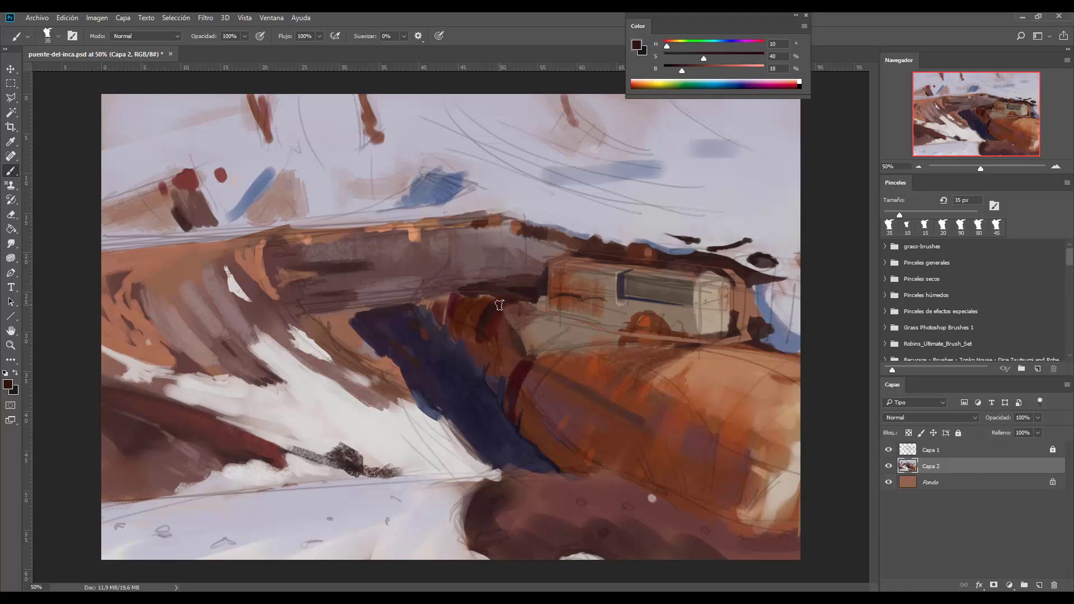
key("bracketleft")
key("bracketleft")
key("bracketleft")
left_click_drag(509, 293, 497, 296)
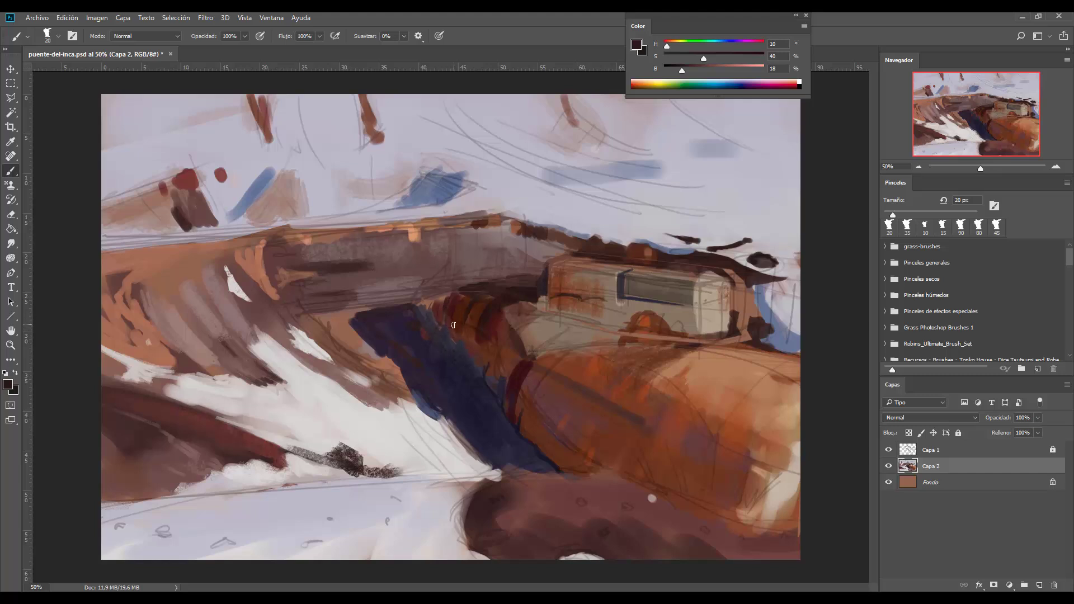
- Trim and redraw the window's frame on the facade at 20 px with taupe H 34, S 23, B 55 and dark gray H 308, S 12, B 26
left_click(625, 309, "alt")
left_click_drag(615, 289, 615, 292)
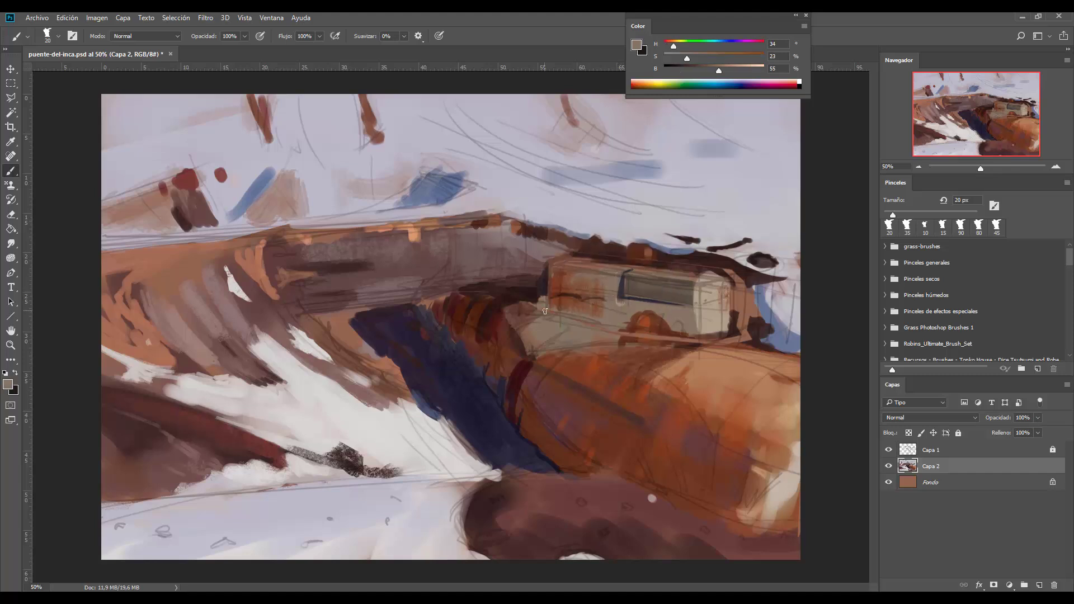
left_click_drag(621, 276, 616, 303)
left_click(625, 282, "alt")
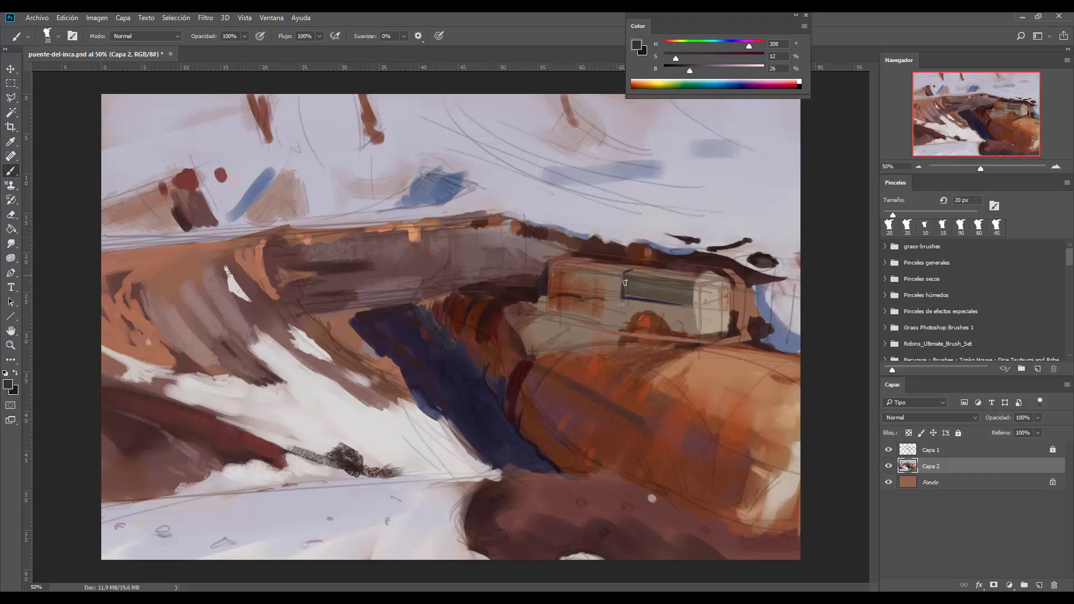
left_click(691, 288, "alt")
left_click(694, 321, "alt")
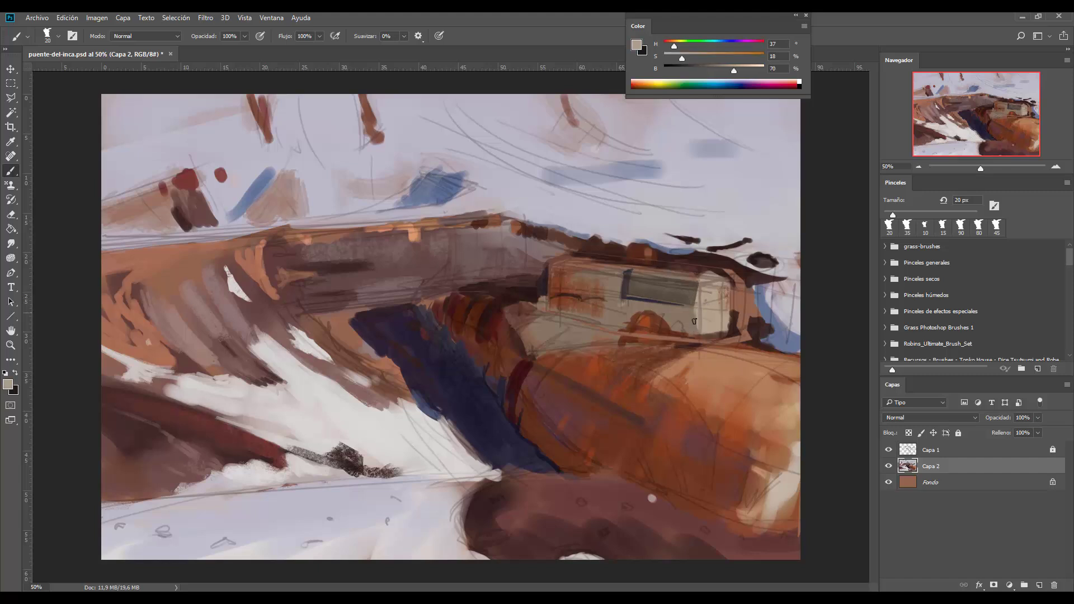
left_click(692, 330, "alt")
- Shade the building's narrow side wall at 45 px with H 33, S 21, B 42 and extend the dark patch beside it
key("comma")
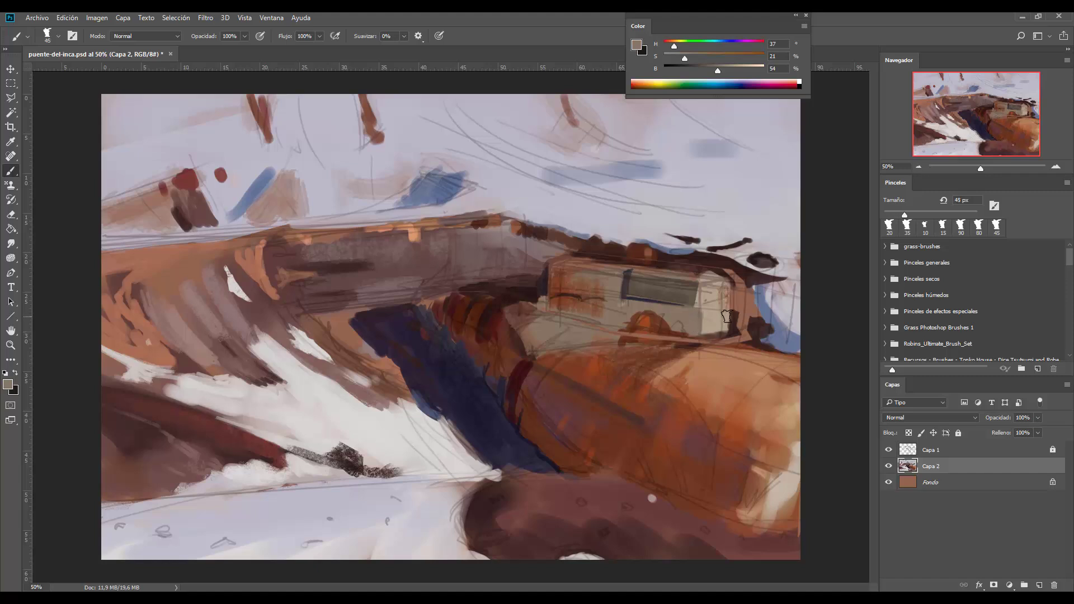
left_click(703, 306, "alt")
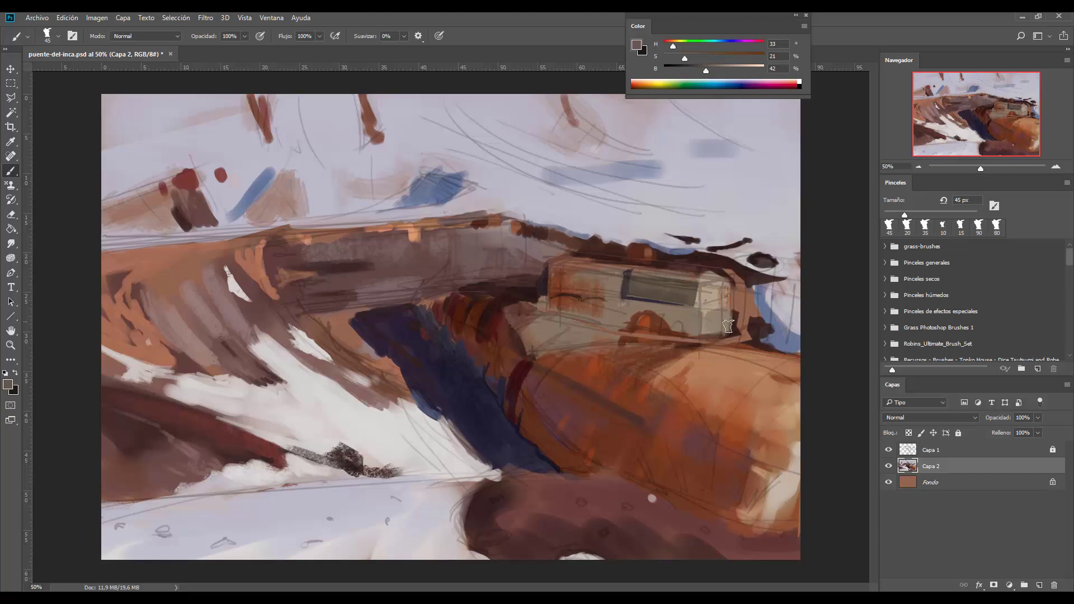
mouse_move(711, 329)
left_mouse_down()
mouse_move(715, 317)
mouse_move(726, 336)
mouse_move(744, 323)
mouse_move(747, 333)
mouse_move(733, 336)
mouse_move(770, 342)
mouse_move(763, 329)
mouse_move(761, 340)
left_mouse_up()
left_click(750, 323, "alt")
- Rework the blue snow shadow beyond the building with blue H 224, S 27, B 62 at 45 px and pale H 253, S 5, B 78 at 10 px
left_click(788, 342, "alt")
left_click(788, 335, "alt")
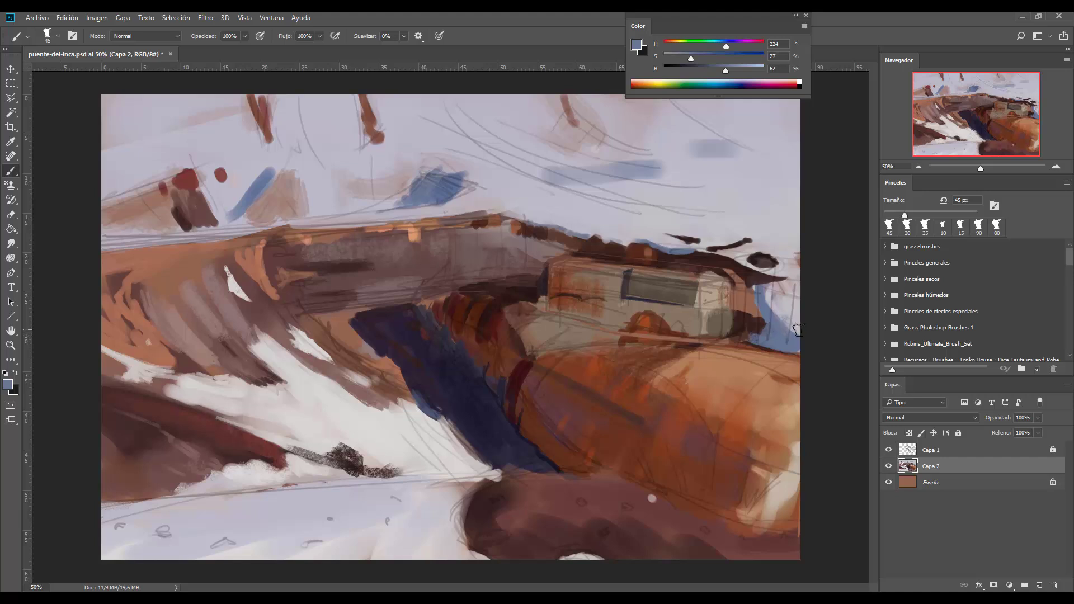
left_click(796, 322, "alt")
key("bracketleft")
key("bracketleft")
key("bracketleft")
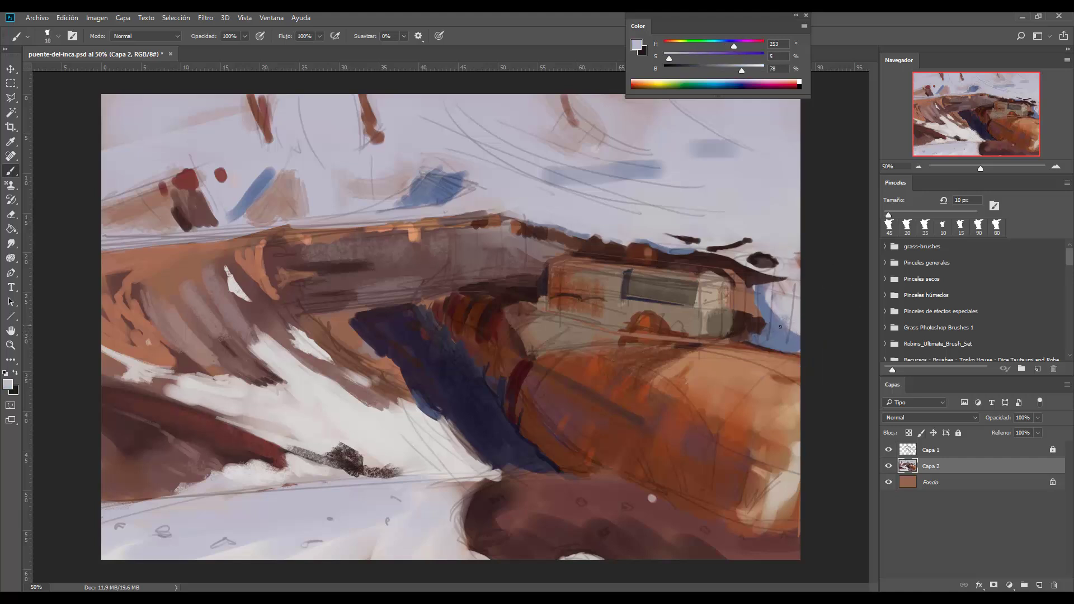
left_click_drag(789, 329, 791, 353)
- Reshape the orange bush before the facade at 10 to 20 px with taupe, dark red and orange H 24, S 80, B 59
left_click(651, 312, "alt")
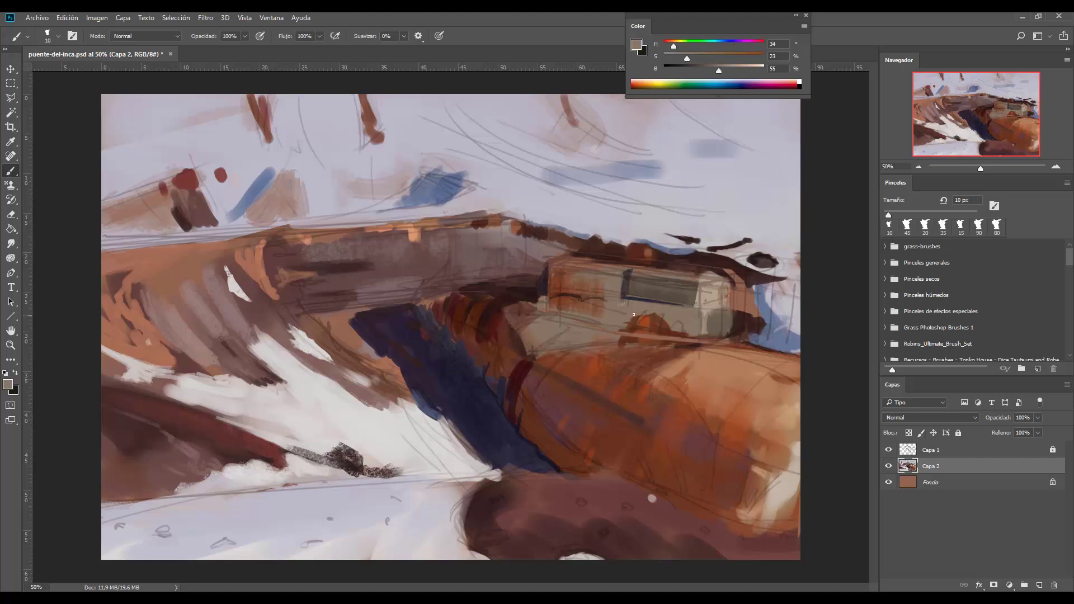
left_click(519, 371, "alt")
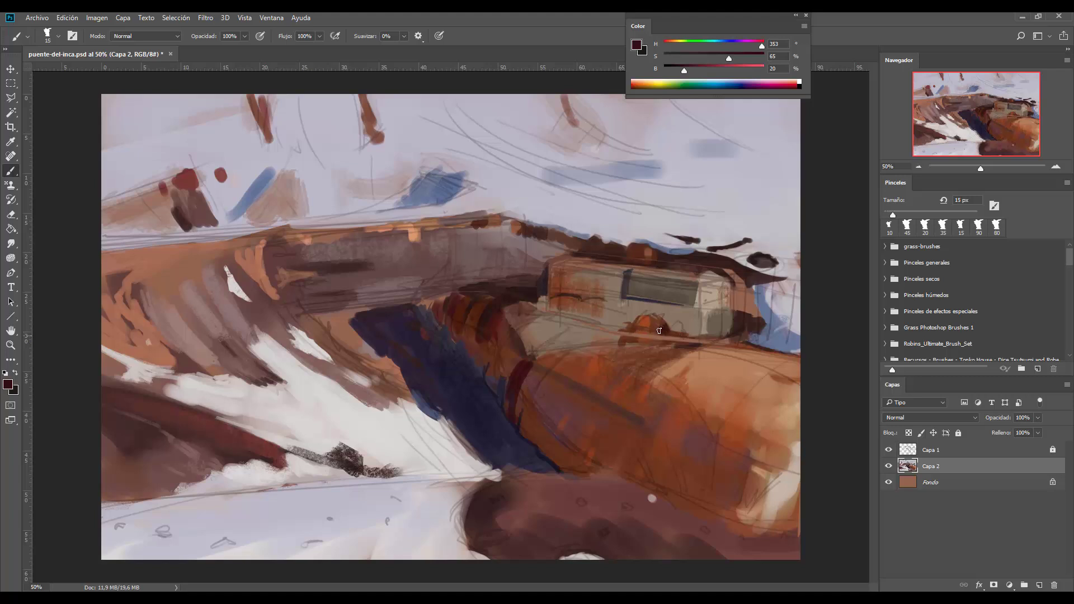
key("bracketright")
left_click(651, 318, "alt")
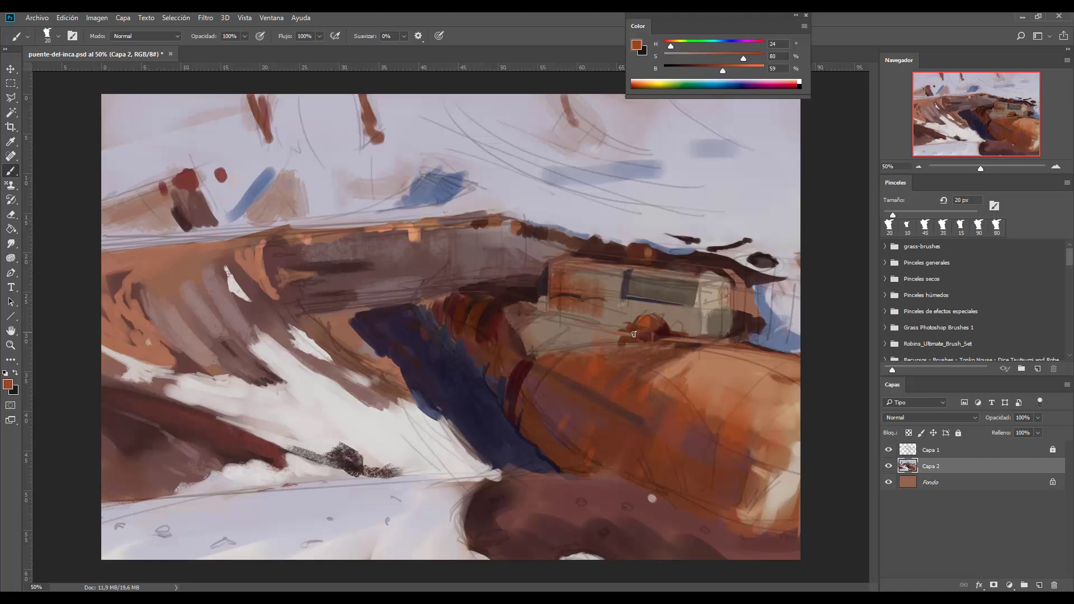
- Darken the contour along the orange rock's upper edge below the building at 20 px with browns H 18, S 52, B 25 and H 15, S 47, B 24
left_click(625, 338, "alt")
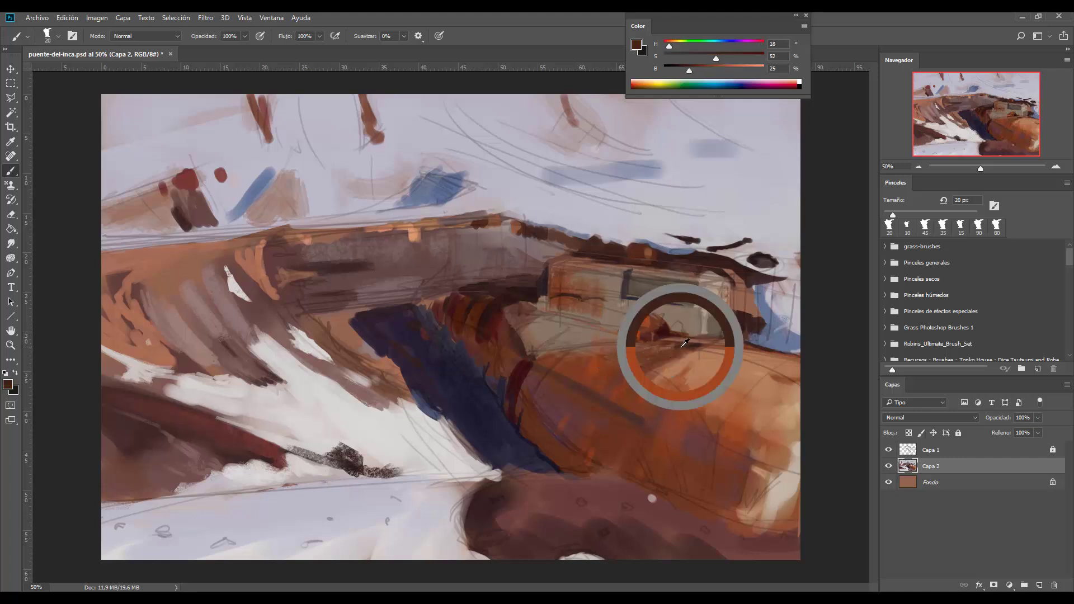
mouse_move(622, 349)
left_mouse_down()
mouse_move(571, 347)
mouse_move(615, 341)
left_mouse_up()
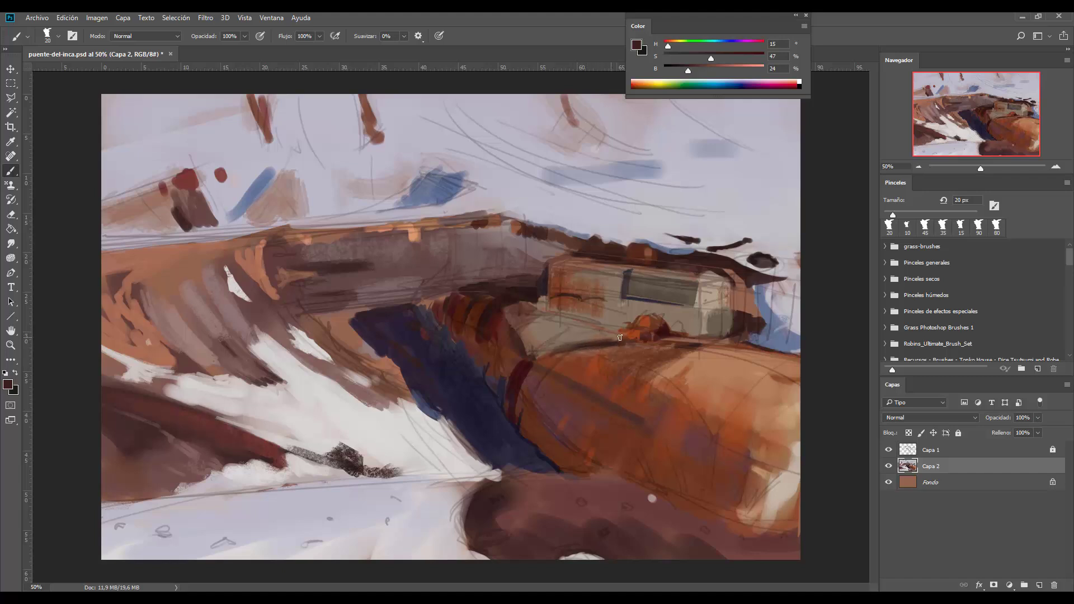
left_click_drag(599, 340, 519, 309, "alt")
left_click(667, 339, "alt")
- Paint a short dark vertical mark beside the orange bush at 20 px and refine it with sampled browns H 22, S 66, B 38 and H 16, S 33, B 27
left_click(742, 322, "alt")
left_click_drag(604, 320, 602, 338)
left_click(632, 334, "alt")
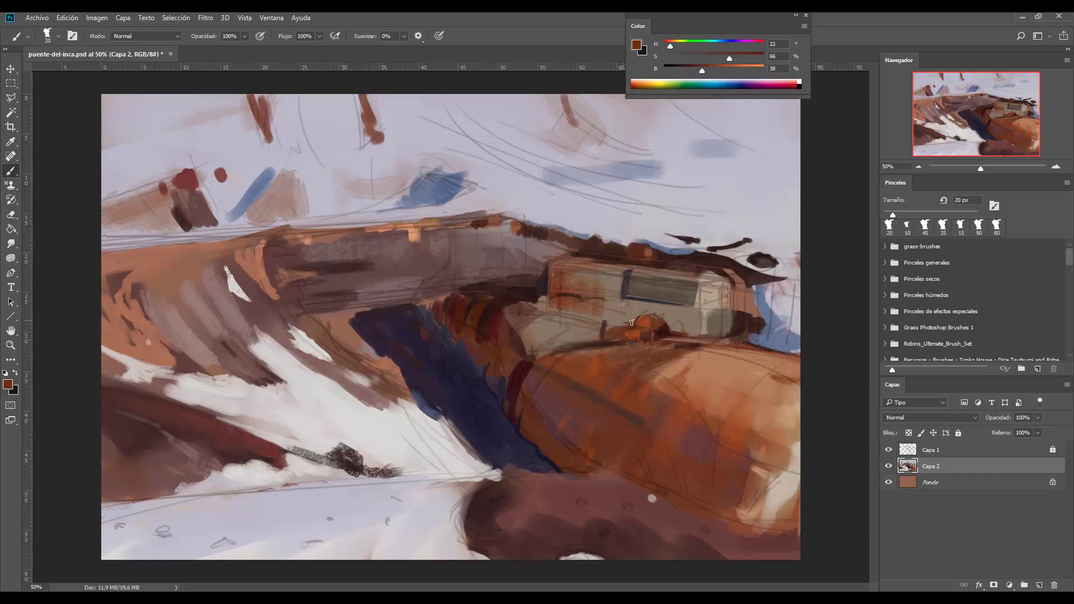
left_click(605, 323, "alt")
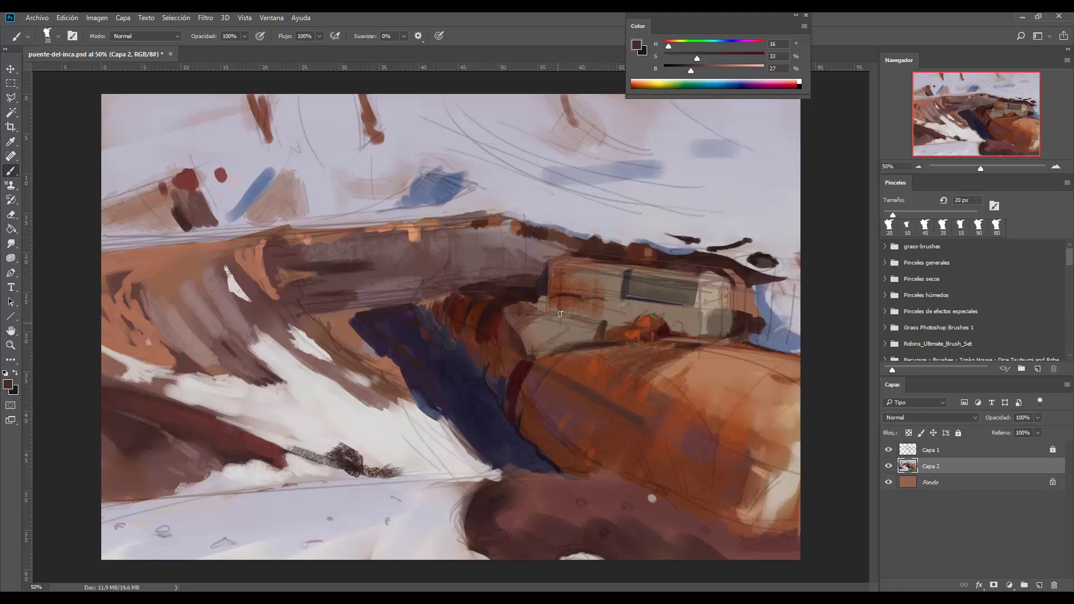
- Warm the small low block at the building's lower left with brown H 38, S 47, B 44 at 40 px
left_click(643, 287, "alt")
key("bracketright")
key("bracketright")
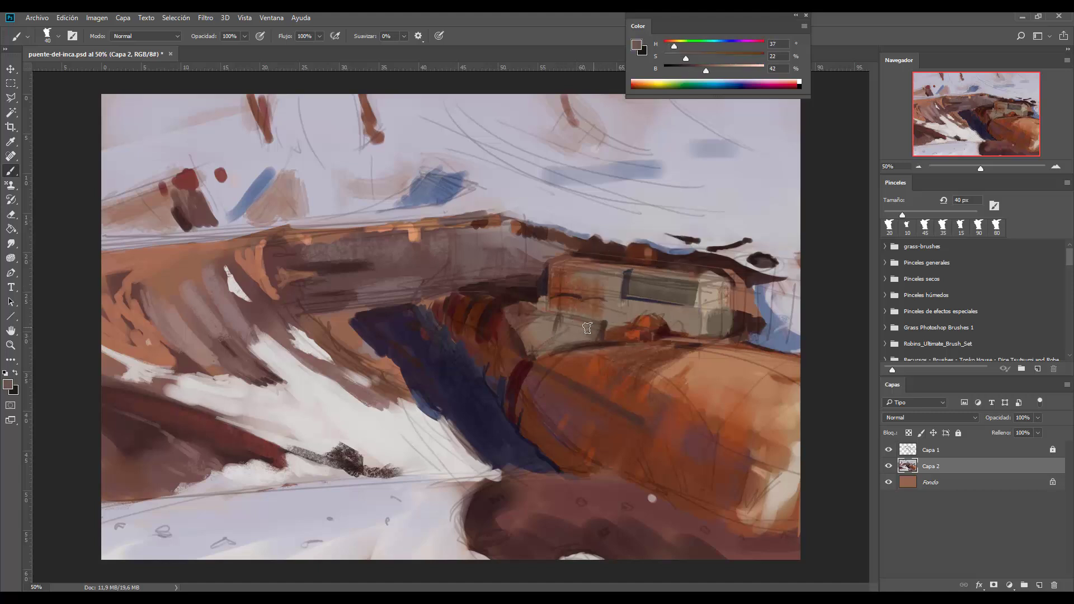
left_click(598, 325, "alt")
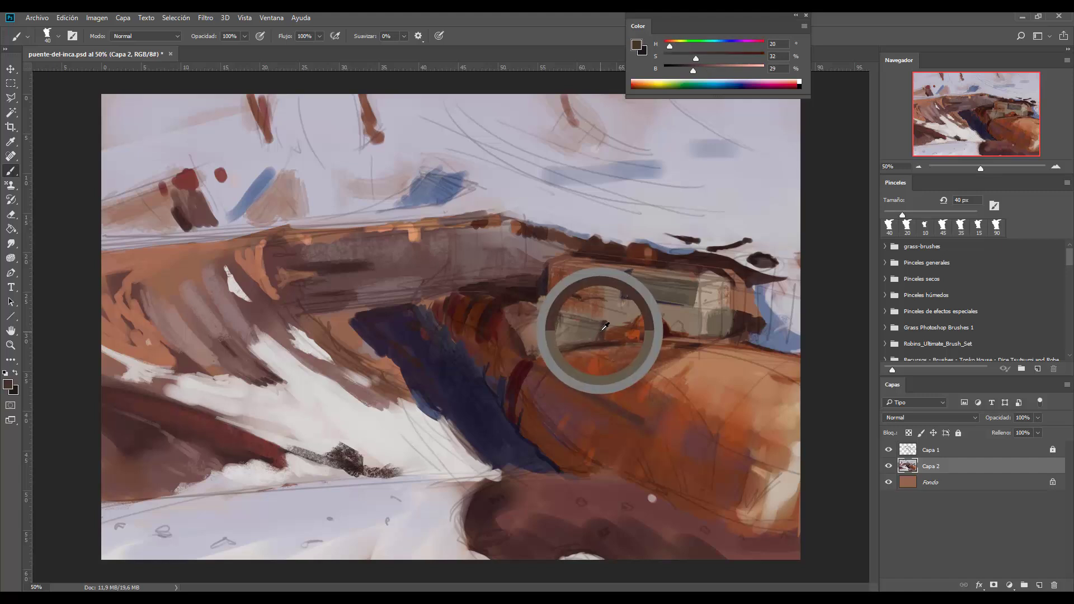
left_click_drag(602, 330, 605, 325)
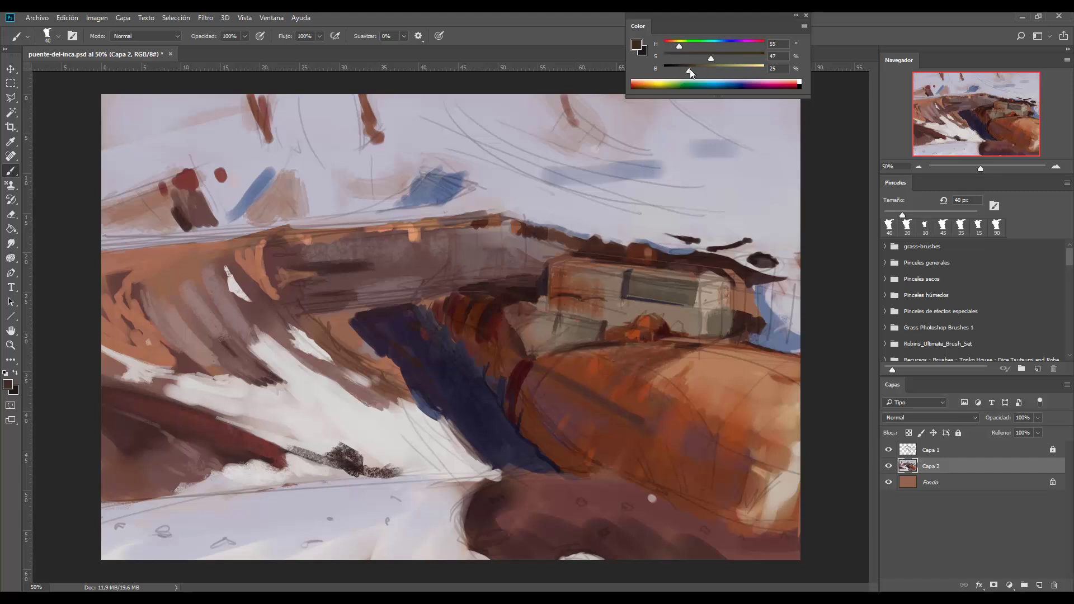
left_click_drag(689, 71, 700, 71)
left_click(675, 44)
left_click(707, 66)
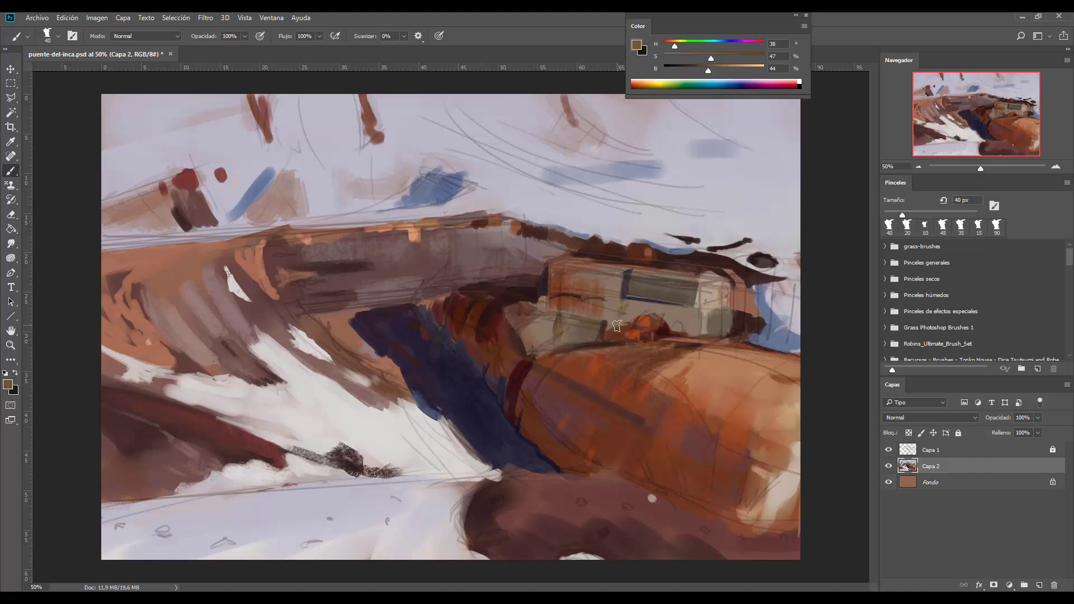
left_click(582, 330, "alt")
left_click_drag(535, 323, 538, 313)
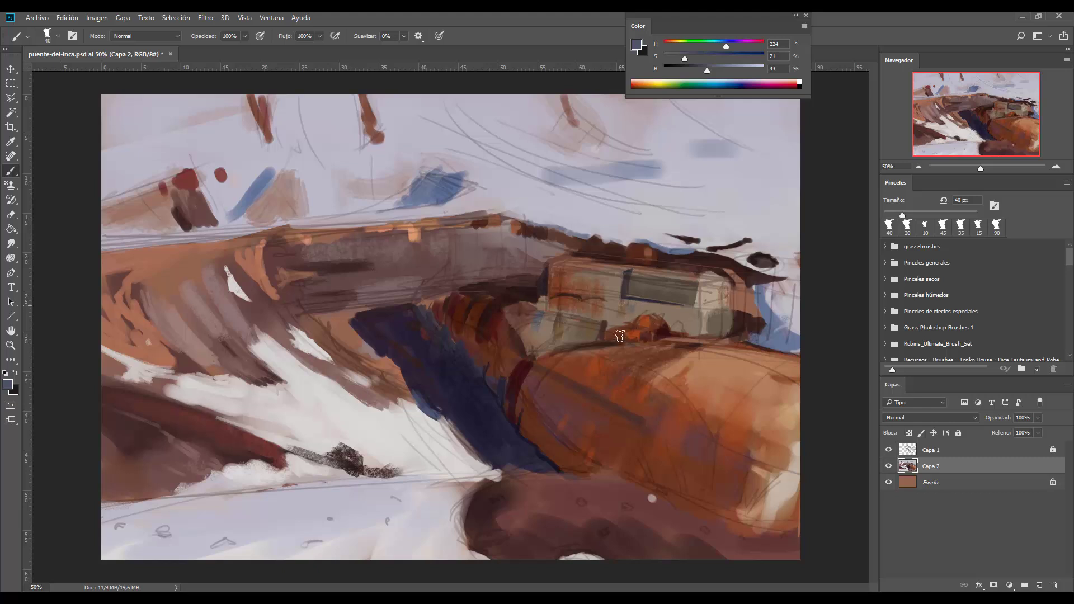
- Rework the low block and its edge at 40 px with sampled red-brown H 23, S 68, B 48, an olive shift and grey H 26, S 6, B 45
left_click(586, 379, "alt")
left_click_drag(560, 318, 551, 349)
left_click(674, 45)
left_click_drag(565, 326, 562, 347)
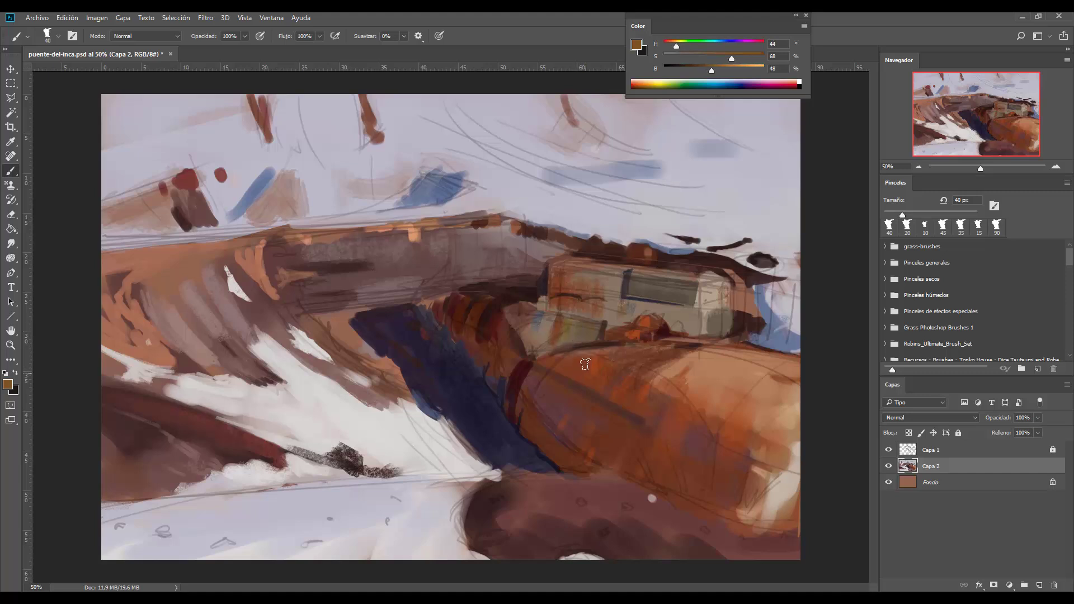
left_click(539, 322, "alt")
left_click(540, 318, "alt")
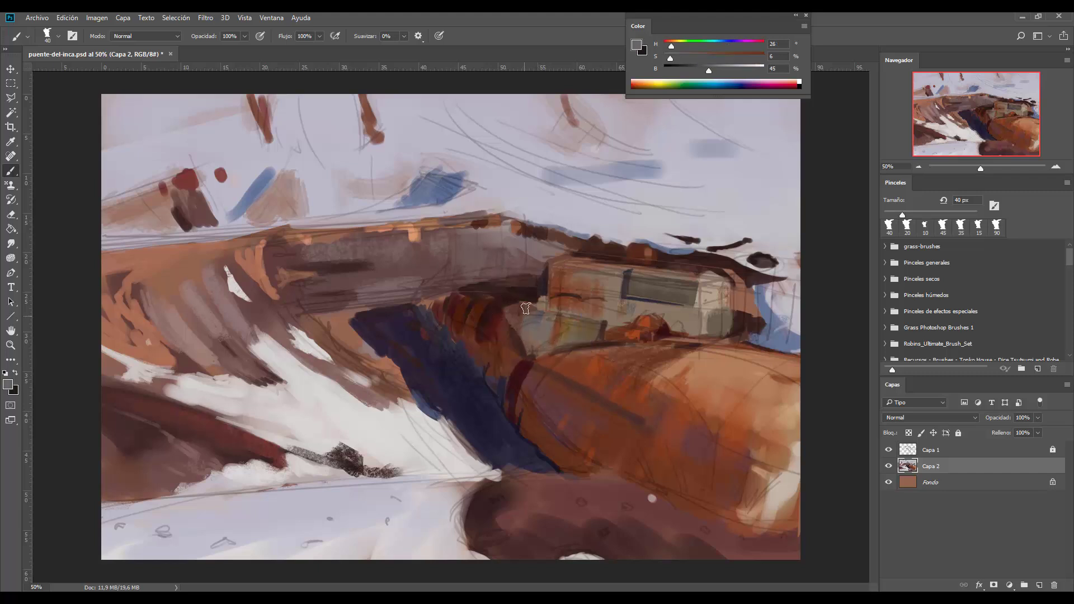
- Define the low block's contours at 10 px with sampled dark brown H 16, S 36, B 29 and beige H 34, S 23, B 55
left_click(536, 394, "alt")
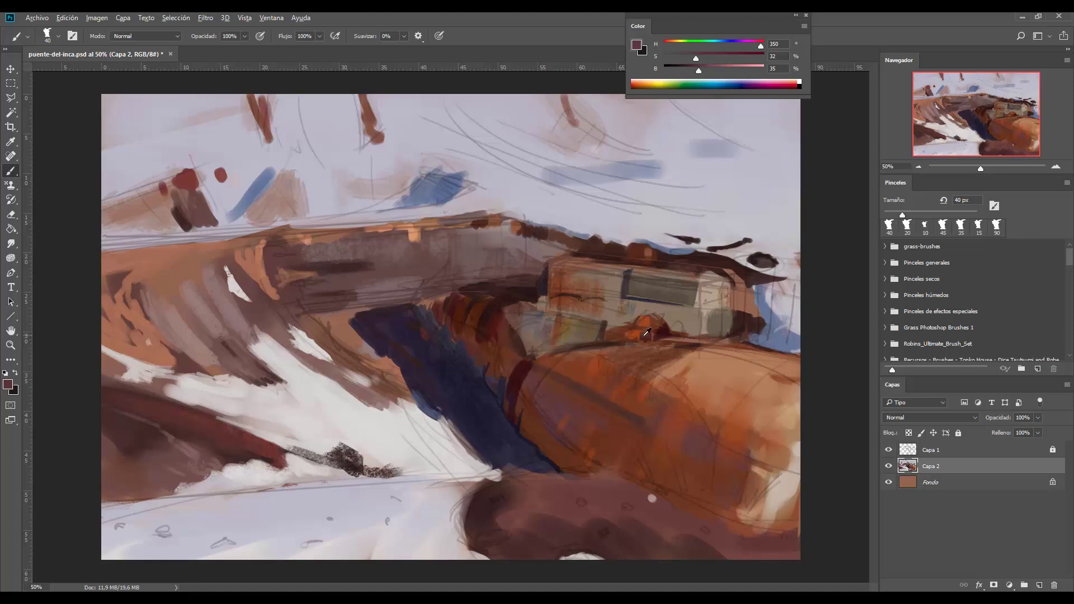
left_click(603, 329, "alt")
key("bracketleft")
key("bracketleft")
key("bracketleft")
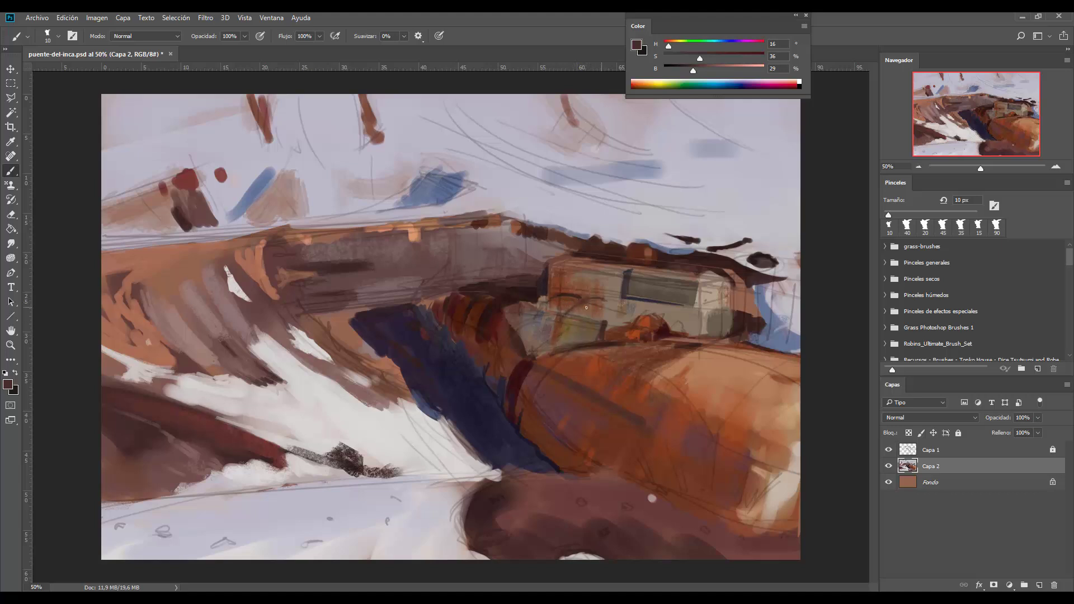
left_click(603, 300, "alt")
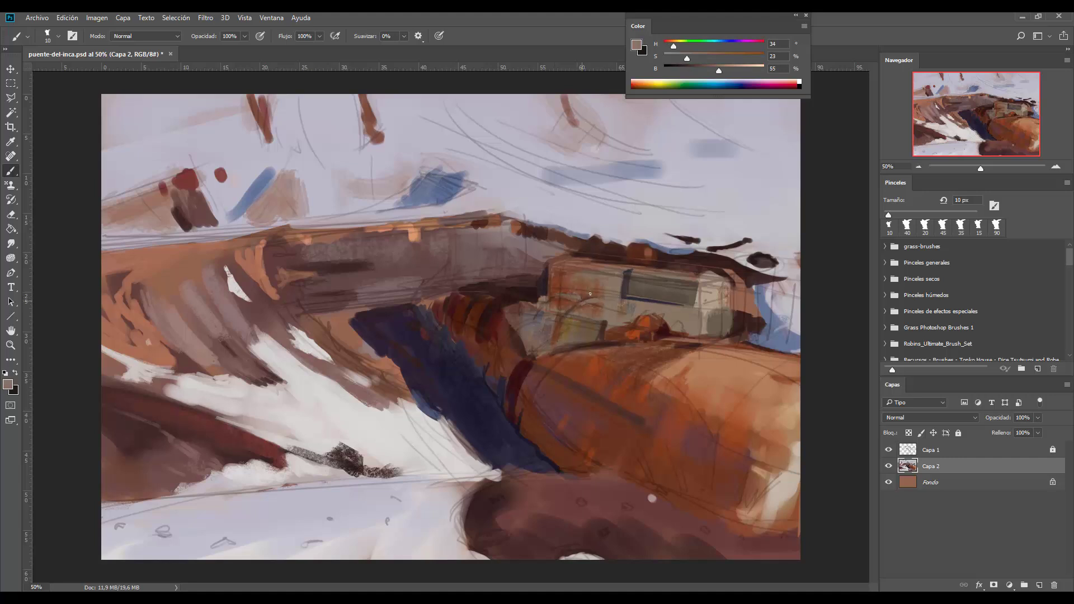
- Sample pale snow H 251, S 5, B 80 and outline the building's roof with a polygonal selection
left_click(596, 209, "alt")
key("l")
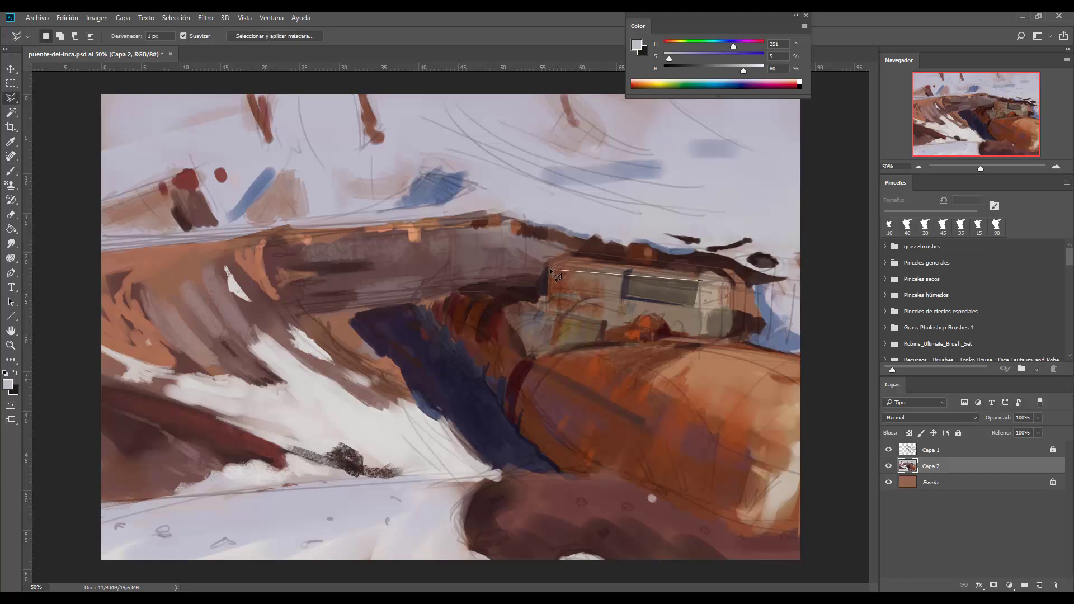
left_click(552, 264)
left_click(576, 257)
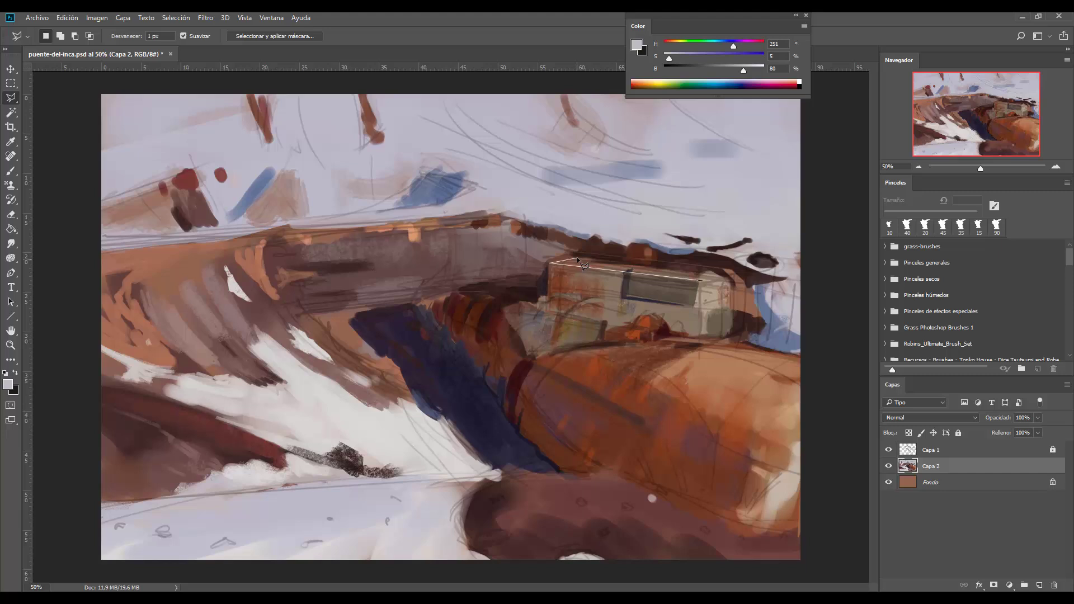
left_click(734, 274)
left_click(703, 280)
- Cover the selected roof with pale snow colour H 252, S 2, B 79 and clear the selection
key("b")
left_click(678, 223, "alt")
key("bracketright")
key("bracketright")
key("bracketright")
key("bracketright")
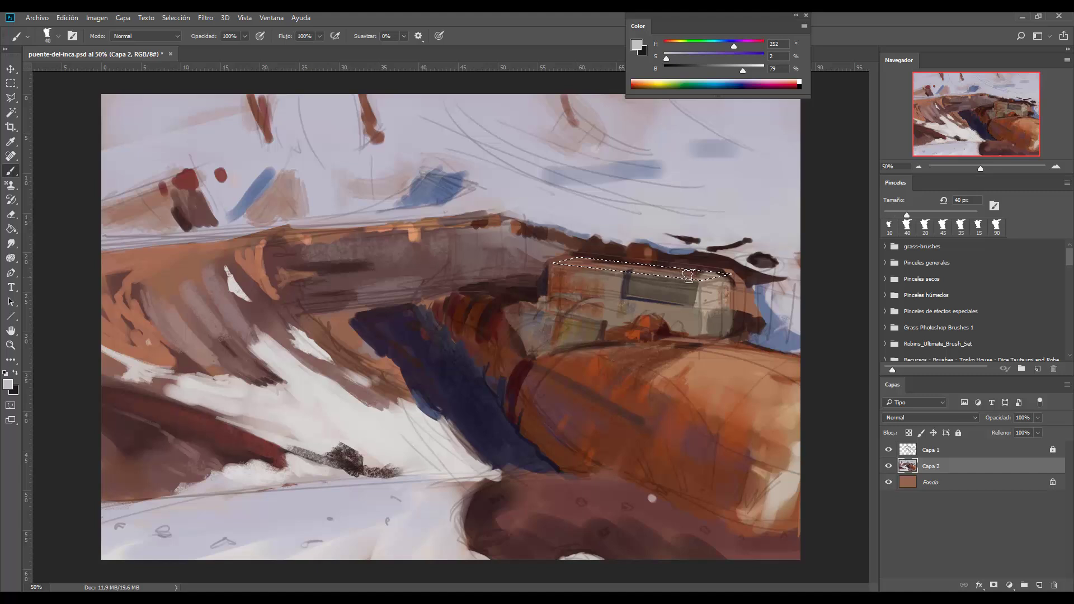
mouse_move(620, 271)
left_mouse_down()
mouse_move(702, 277)
mouse_move(562, 267)
mouse_move(668, 269)
left_mouse_up()
key("bracketleft")
key("bracketleft")
key("ctrl+d")
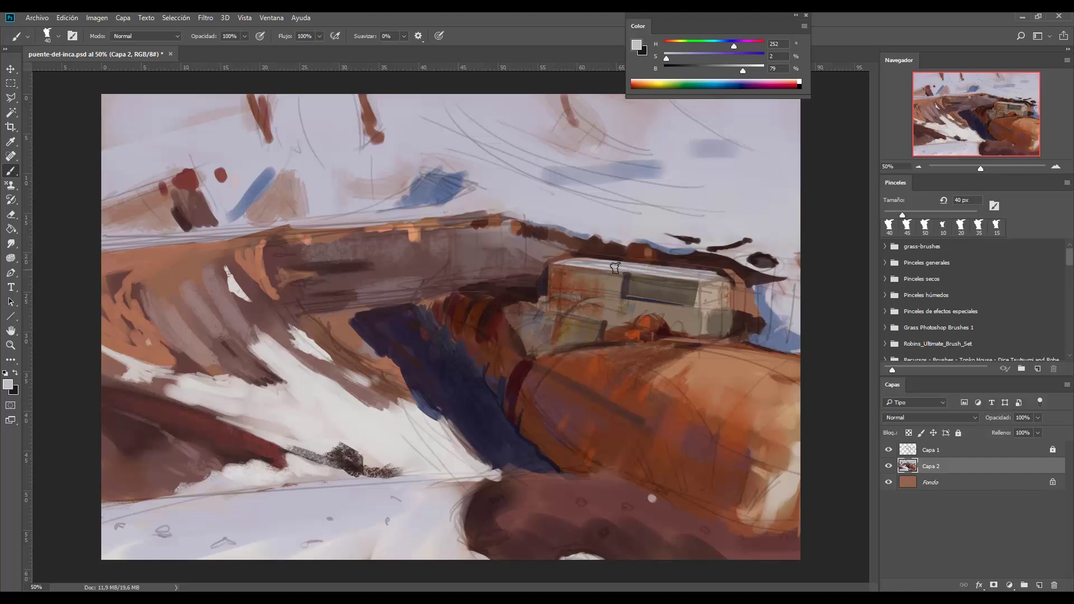
- Shade the left end of the snowy roof at 35 px with blue H 224, S 27, B 62 and greys H 231, S 17, B 47 and H 312, S 3, B 61
left_click(756, 302, "alt")
key("bracketleft")
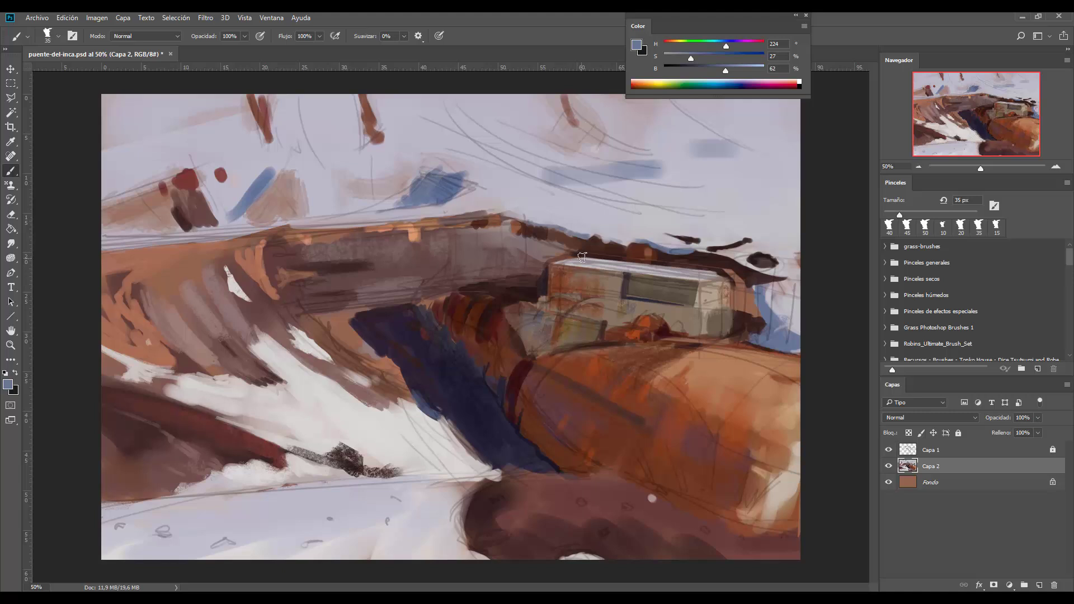
left_click(582, 258, "alt")
left_click(595, 265, "alt")
left_click(574, 260, "alt")
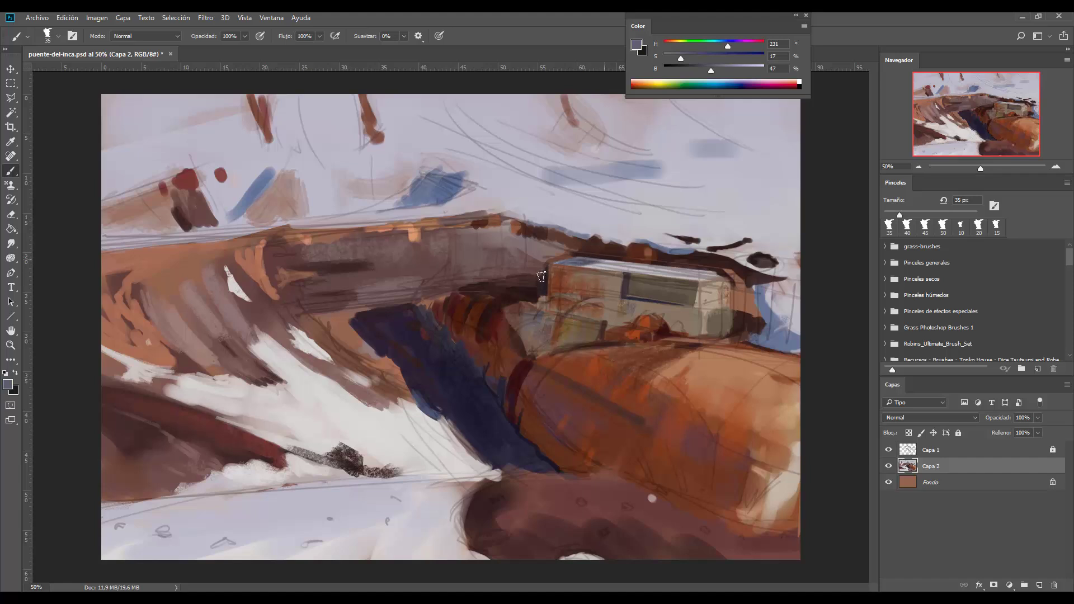
left_click(589, 269, "alt")
left_click(625, 268, "alt")
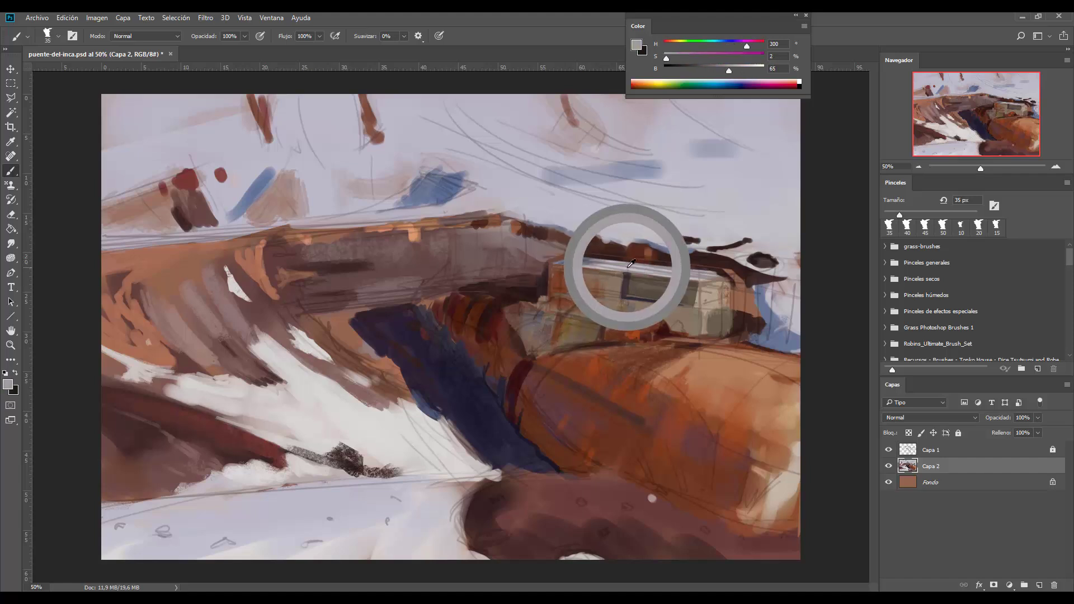
- Draw thin dark lines along and across the roof with H 9, S 39, B 20 at 10 to 15 px and touch up the low block's edge
left_click(719, 245, "alt")
key("bracketleft")
key("bracketleft")
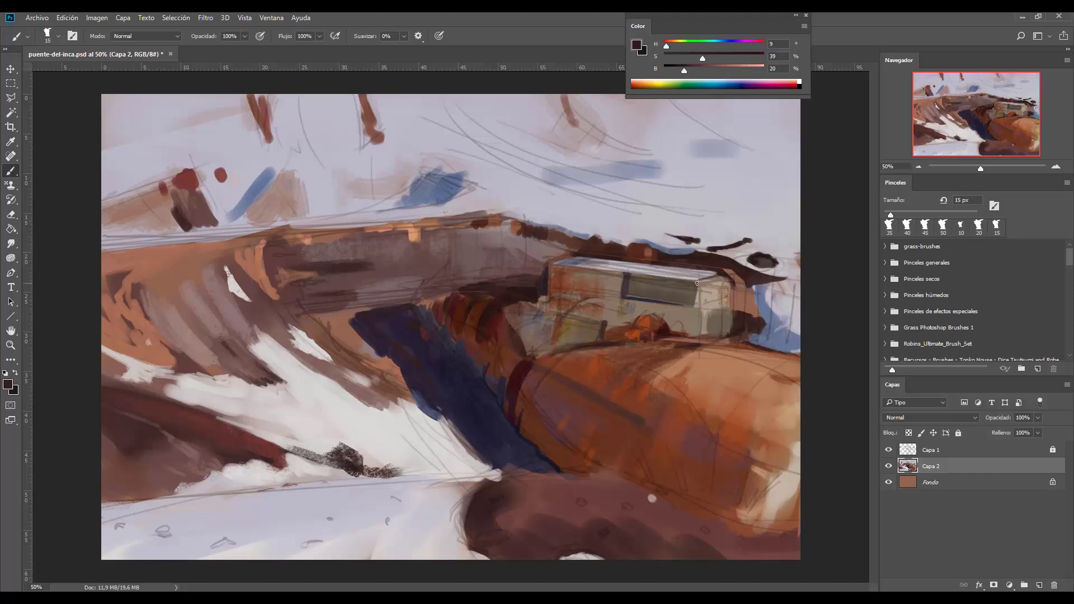
key("bracketleft")
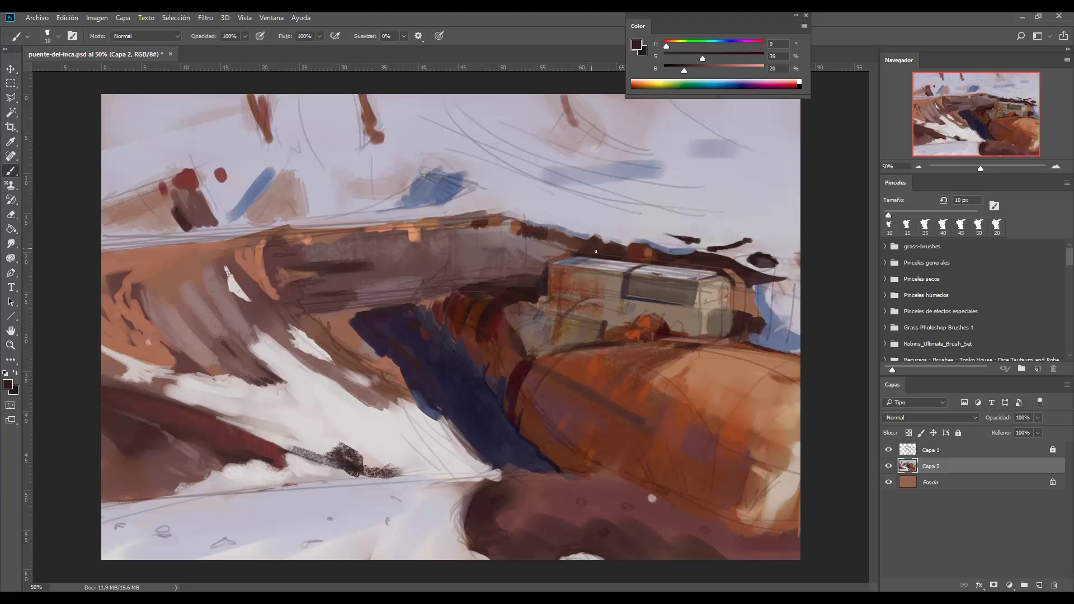
left_click(576, 259, "alt")
left_click(603, 328, "alt")
left_click(604, 326, "alt")
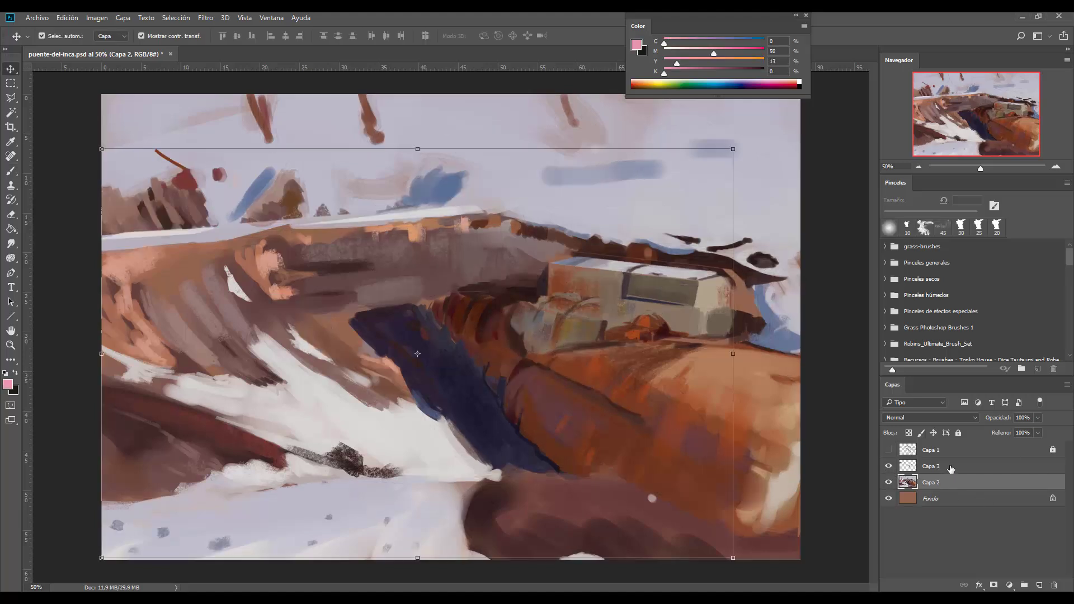
- Merge Capa 3 with Capa 2 and outline the building and its low block with a polygonal selection
left_click(931, 466, "shift")
key("ctrl+e")
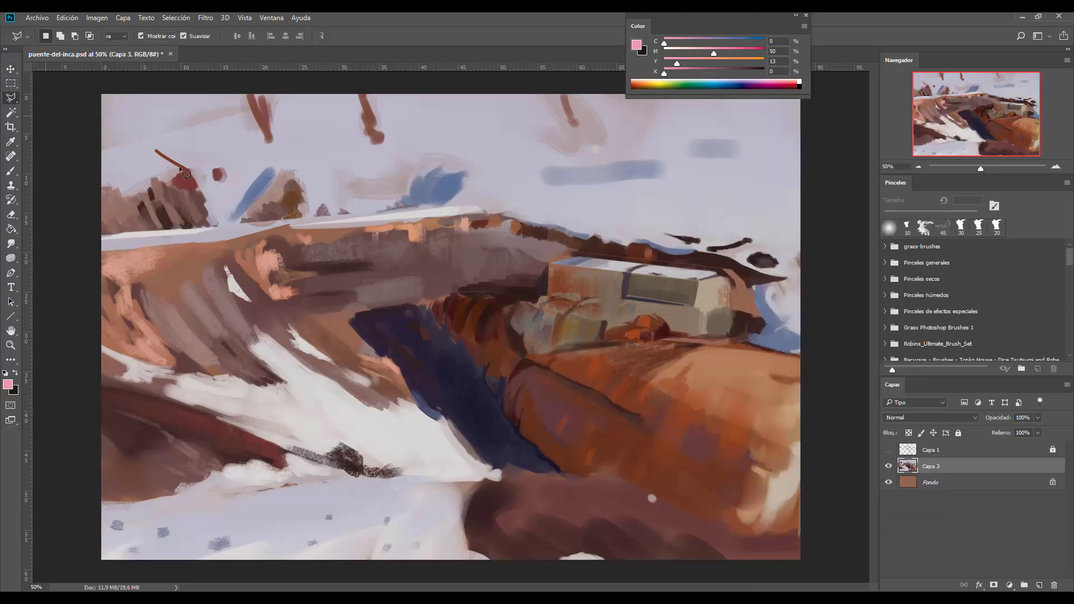
key("l")
left_click(733, 271)
left_click(561, 258)
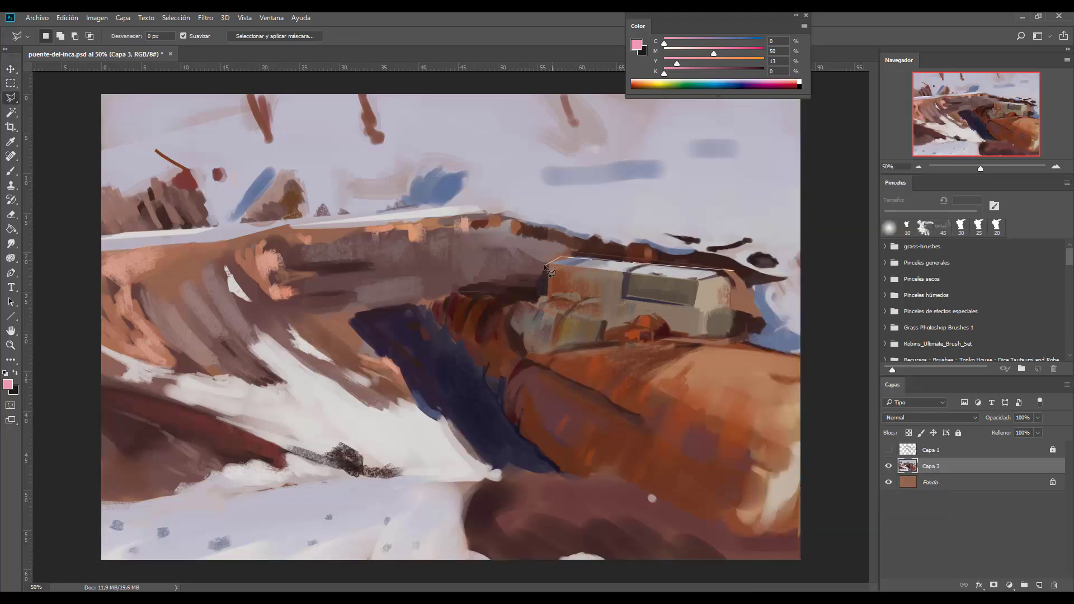
left_click(545, 264)
left_click(526, 290)
left_click(501, 302)
left_click(498, 336)
left_click(523, 357)
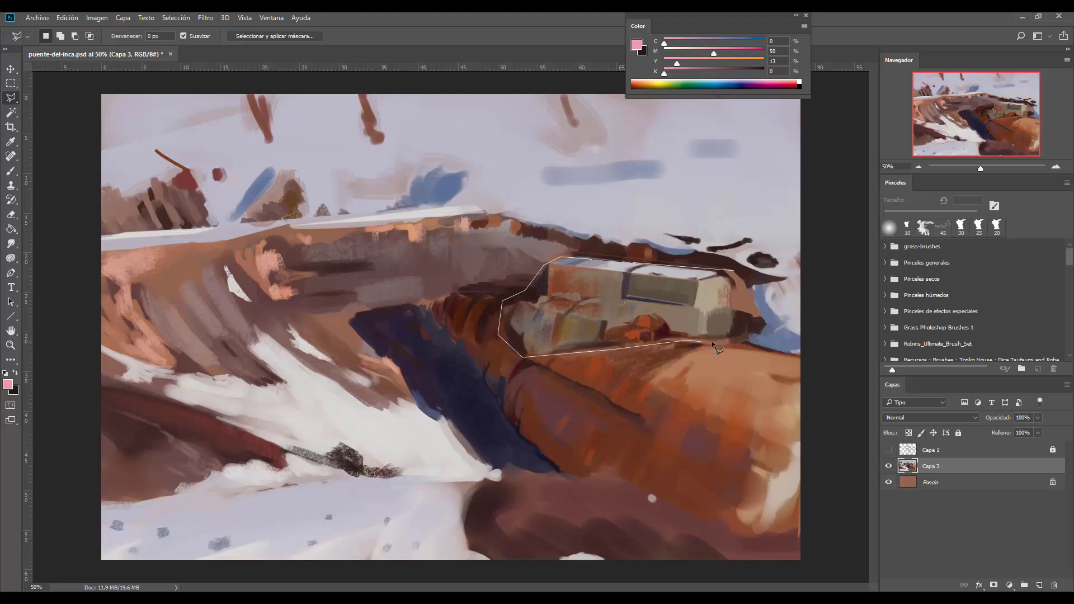
left_click(743, 276)
- Try tapering the selected building by about -1.46° and narrowing it from its left side
key("v")
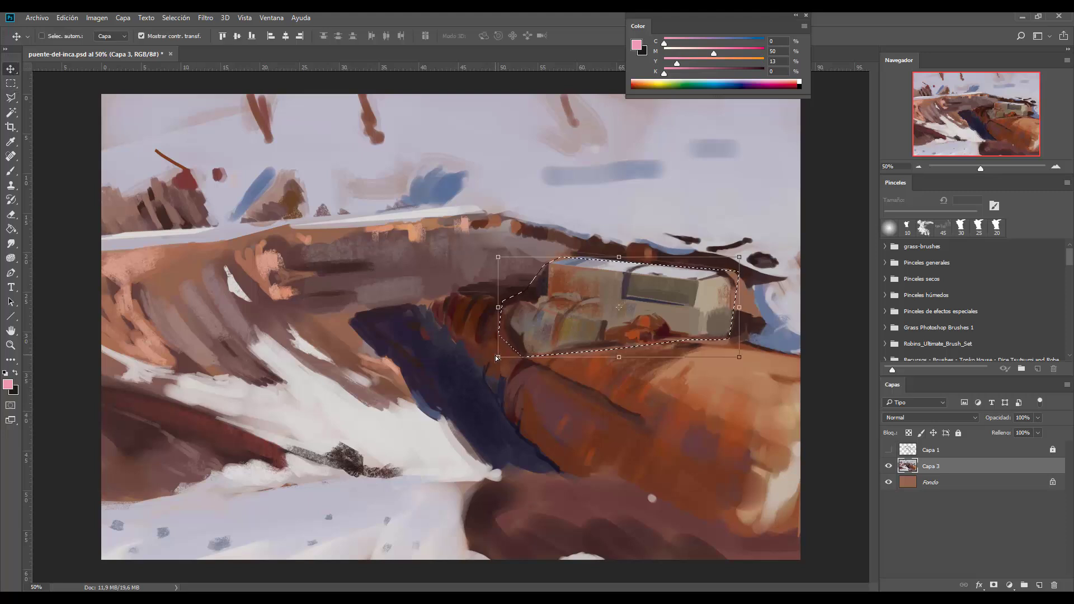
left_click_drag(497, 358, 502, 354)
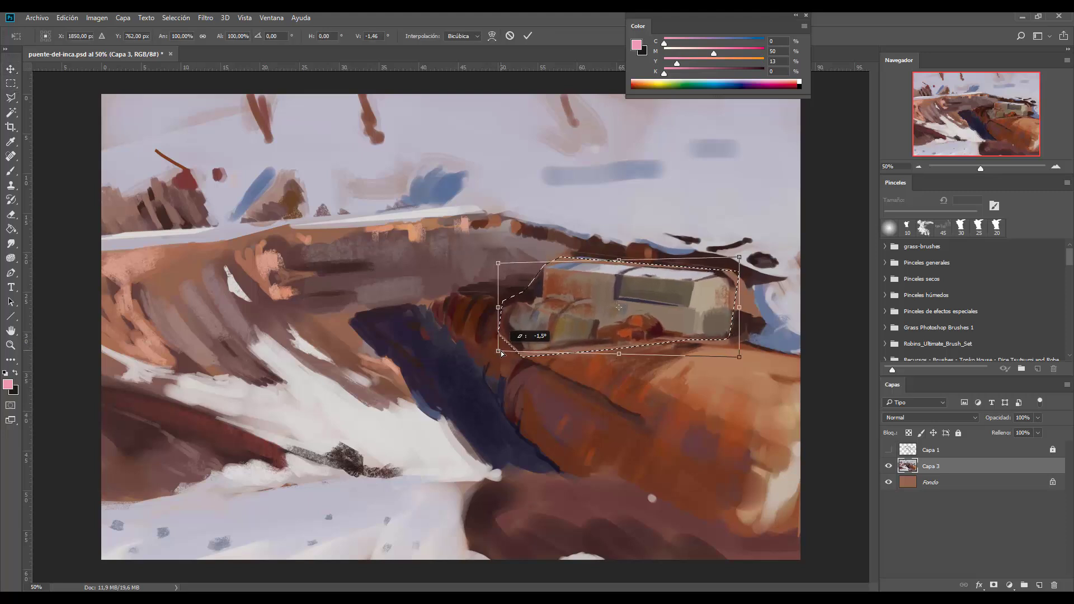
left_click_drag(498, 307, 512, 308)
key("Return")
key("ctrl+d")
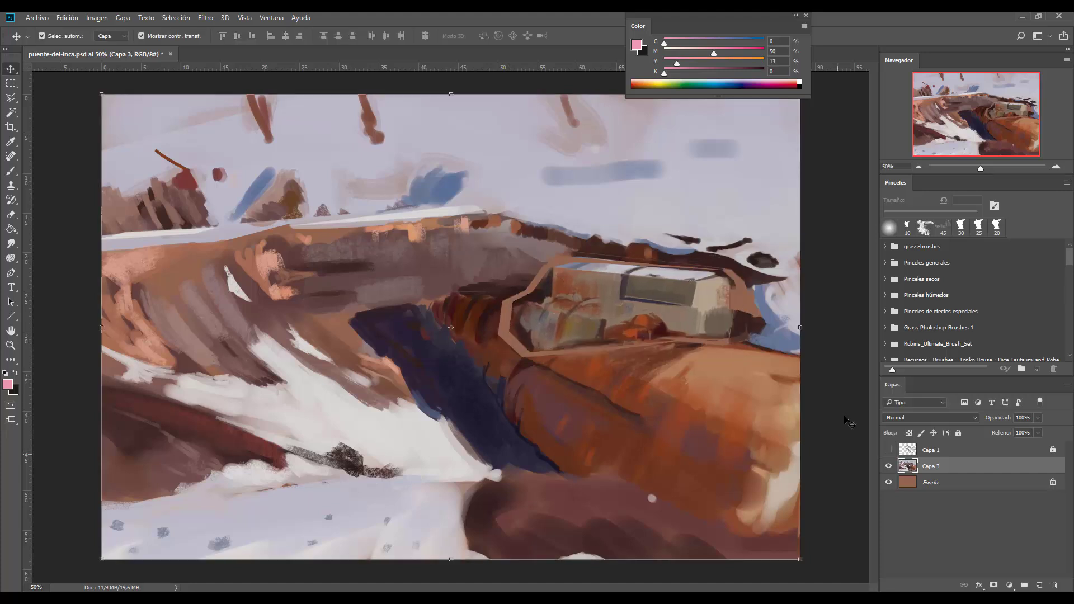
- Try nudging the reselected building and slightly stretching its height
left_click(912, 470, "ctrl")
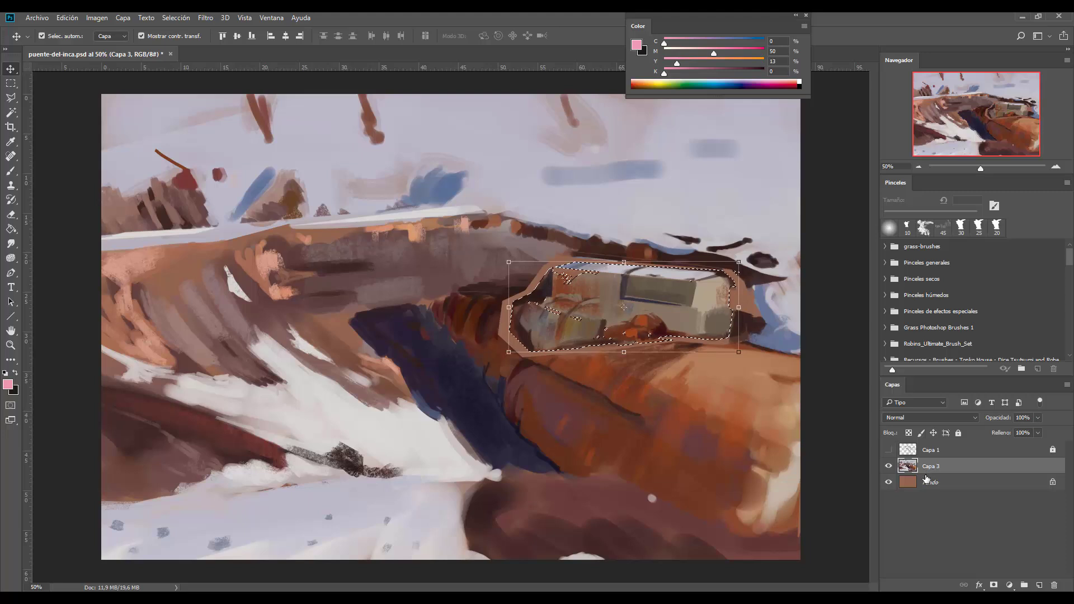
key("Up")
key("Up")
key("Up")
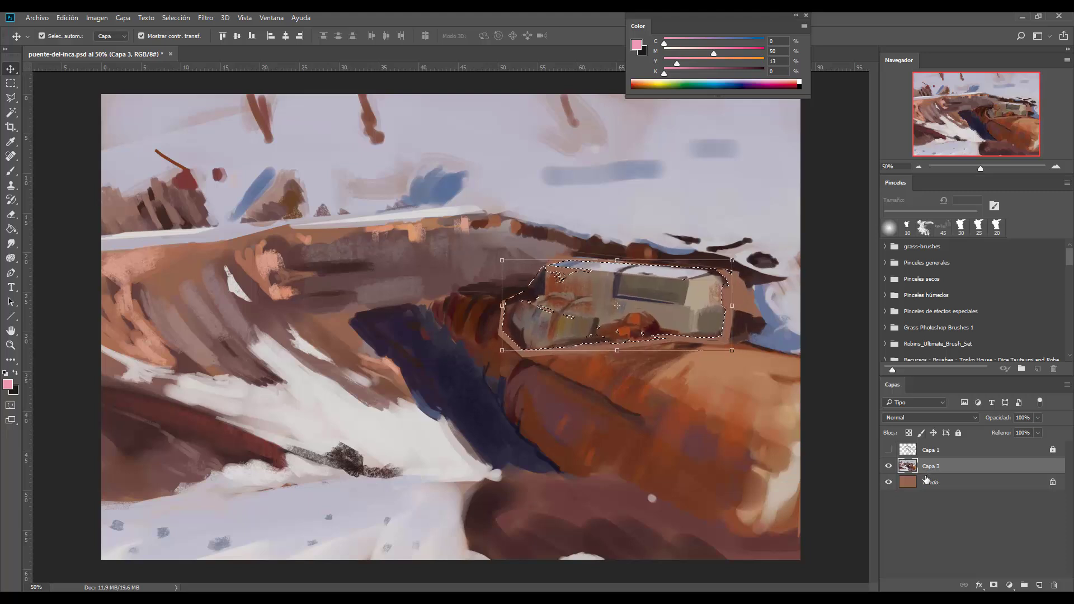
left_click_drag(617, 260, 619, 260)
key("Return")
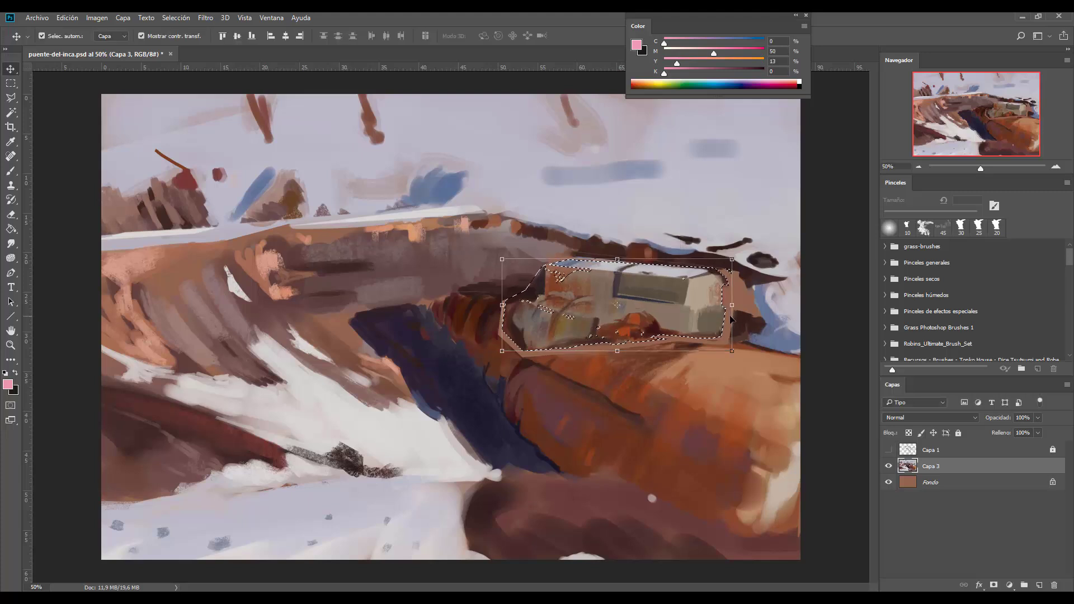
- Undo the building's trial transforms back to its original polygonal selection
key("ctrl+f")
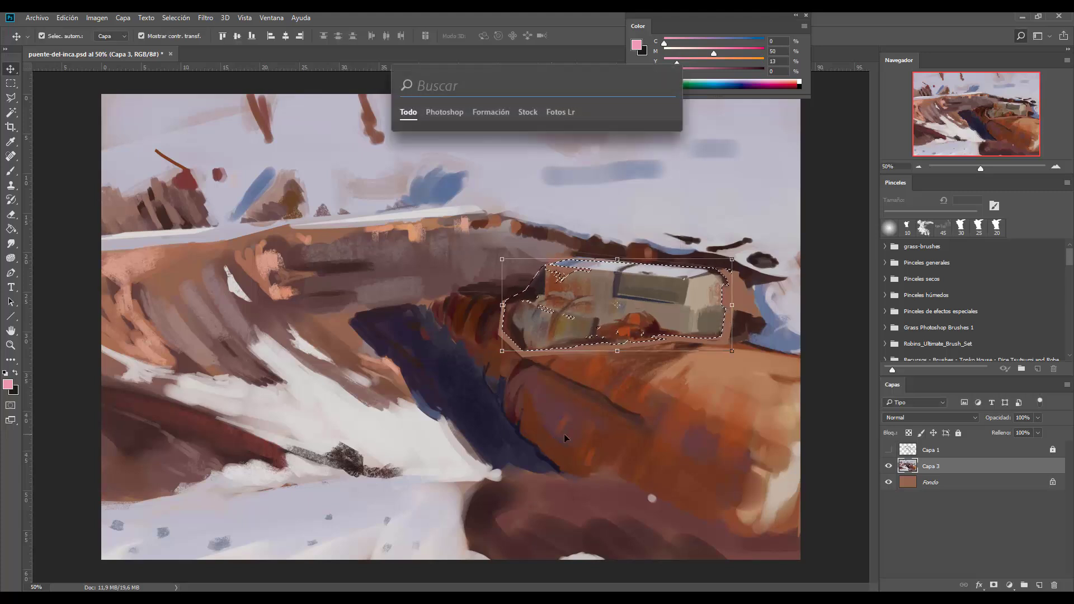
key("Escape")
key("ctrl+d")
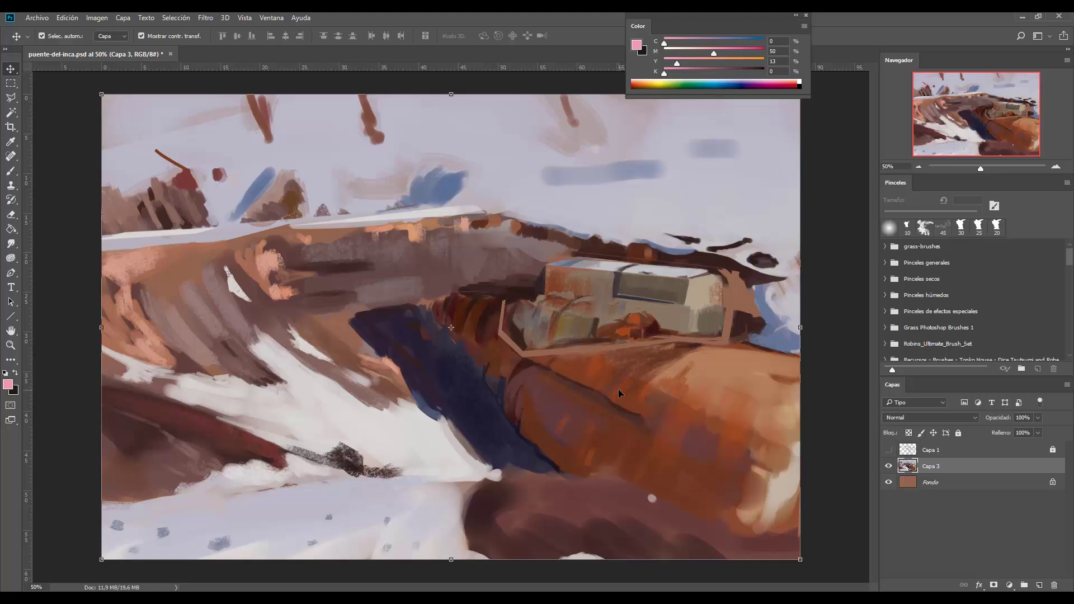
key("ctrl+shift+d")
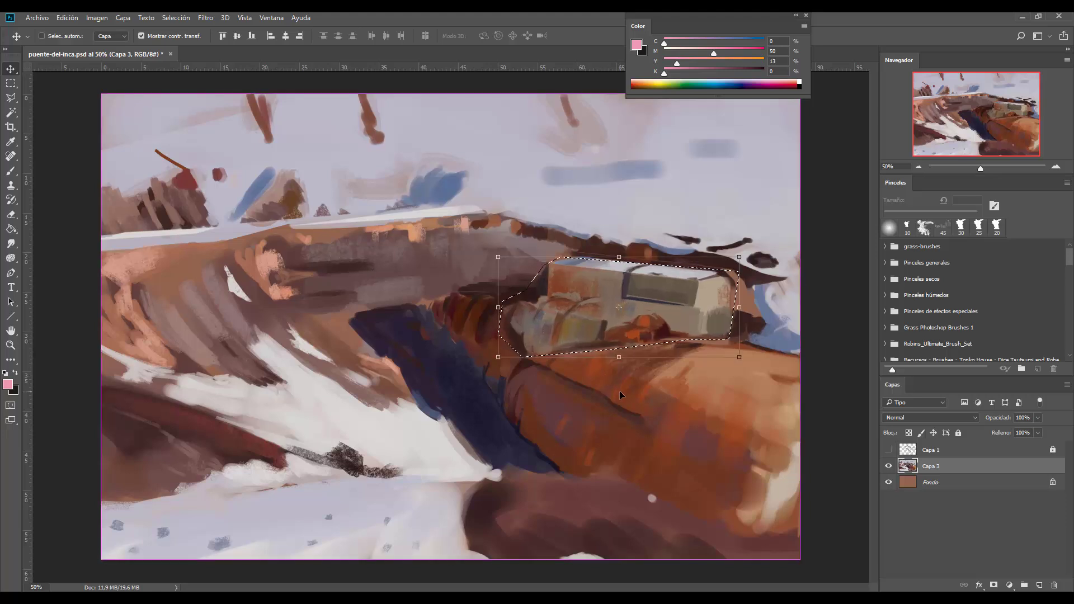
key("ctrl+alt+z")
key("ctrl+shift+z")
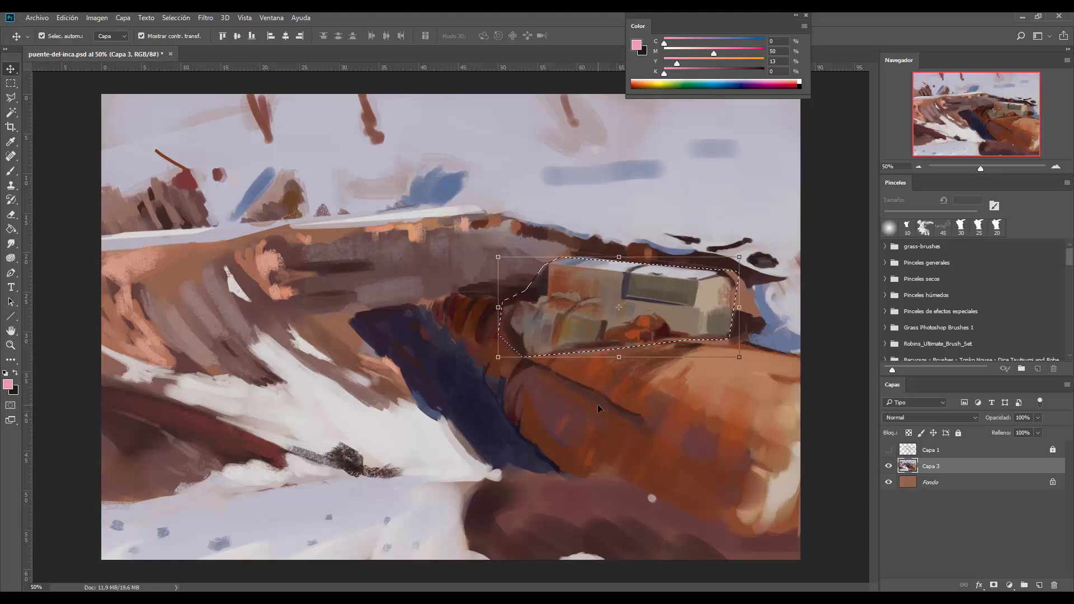
- Transform the selected building with a slight perspective taper toward its left end
key("ctrl+t")
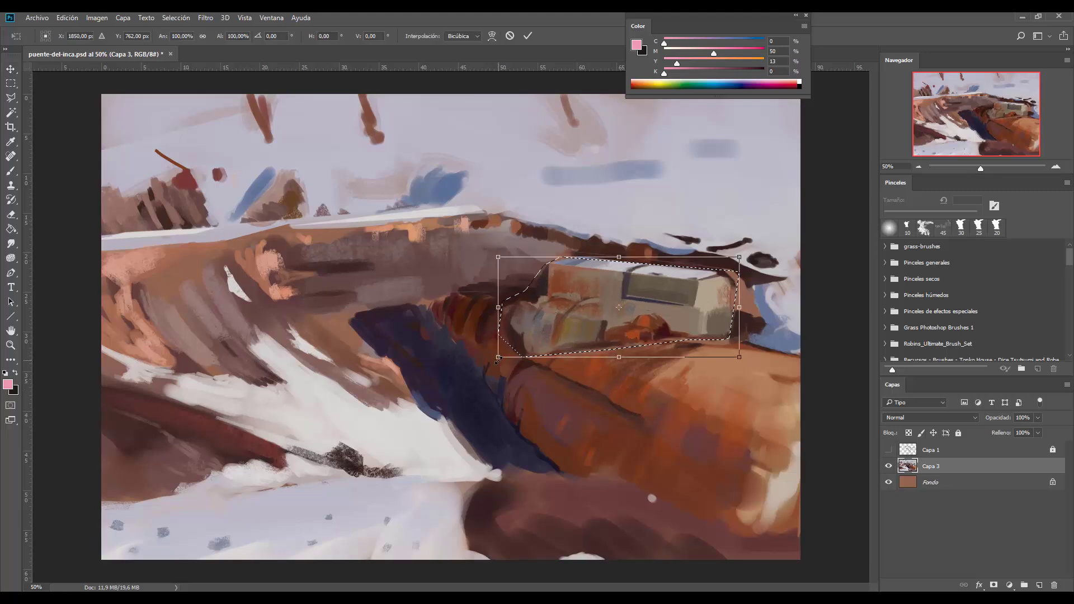
left_click_drag(498, 360, 498, 354)
key("Return")
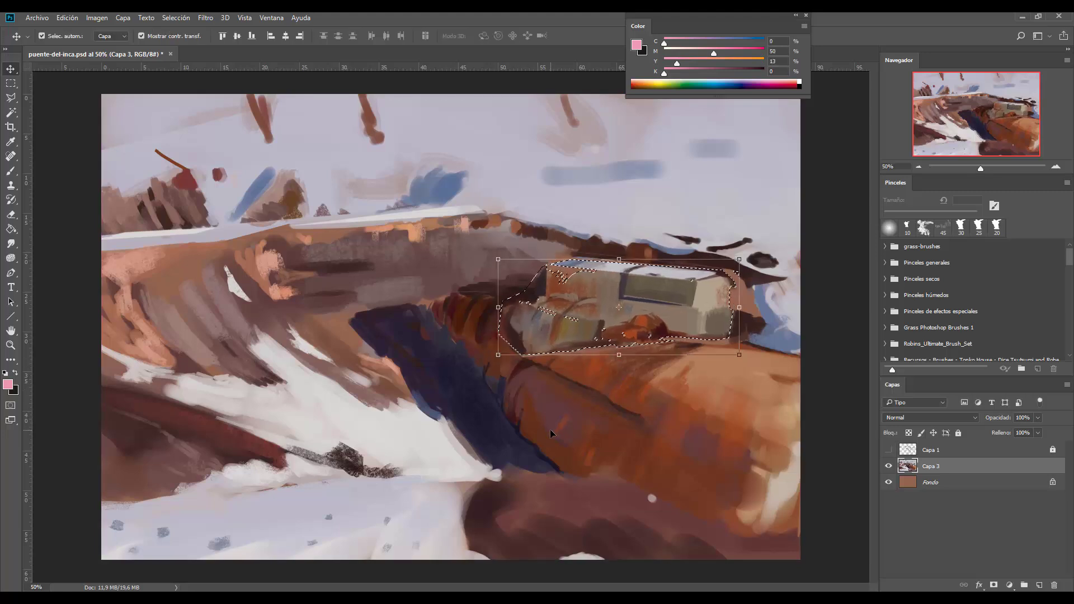
- Outline the left part of the orange rock and the adjoining dark blue shadow with a polygonal selection, ready to transform
left_click(10, 99)
left_click(538, 466)
left_click(723, 402)
left_click(600, 343)
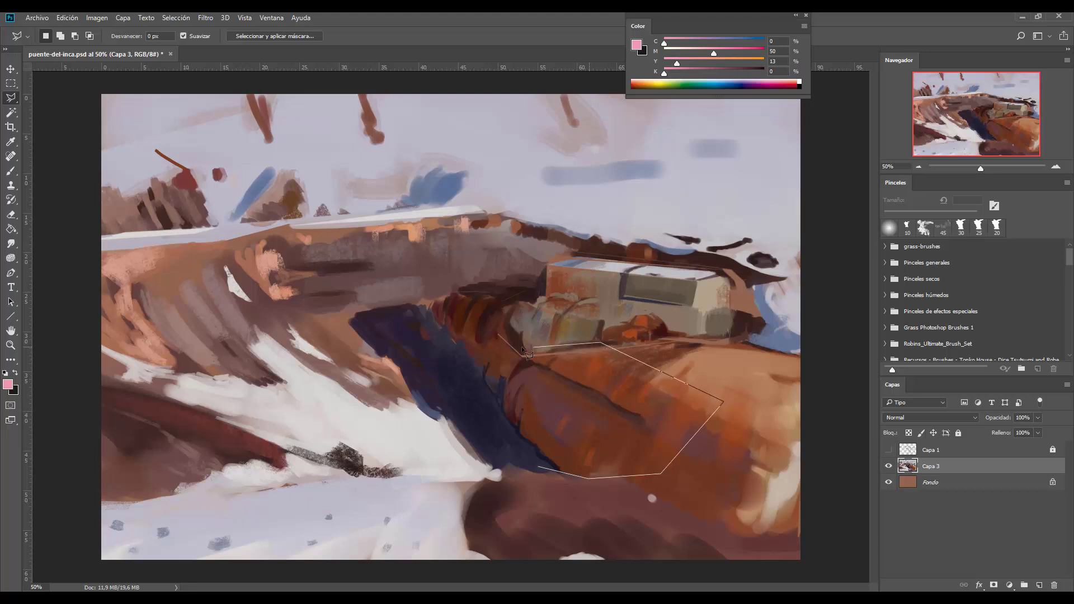
left_click(492, 335)
left_click(467, 360)
left_click(455, 380)
left_click(449, 404)
double_click(499, 448)
left_click(8, 71)
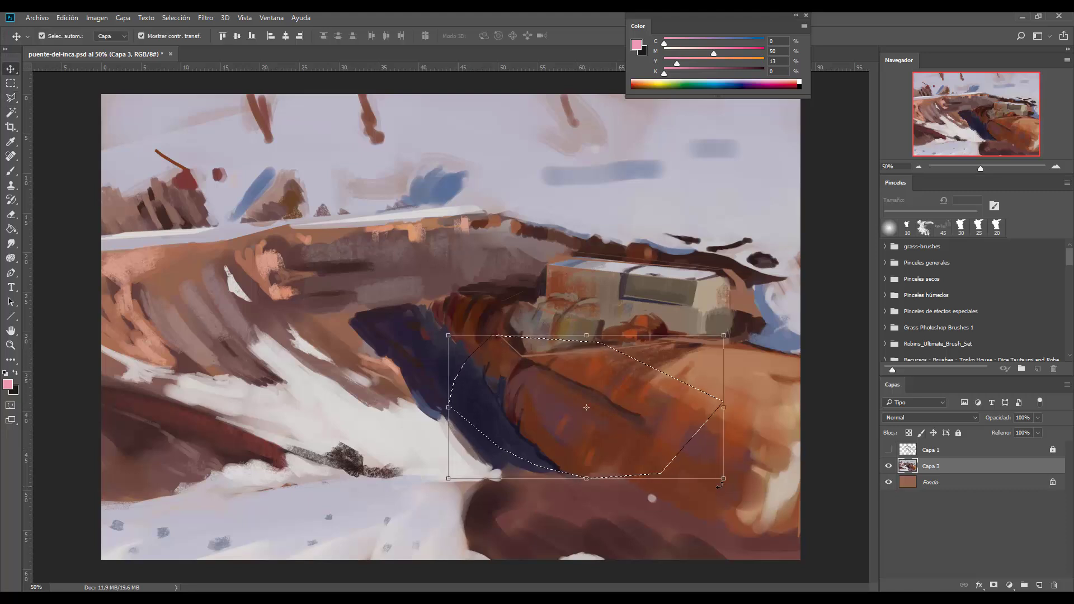
- Widen the selected left part of the orange rock and its adjoining shadow with a free transform, apply it and deselect
key("ctrl+t")
left_click_drag(723, 479, 753, 468)
key("Return")
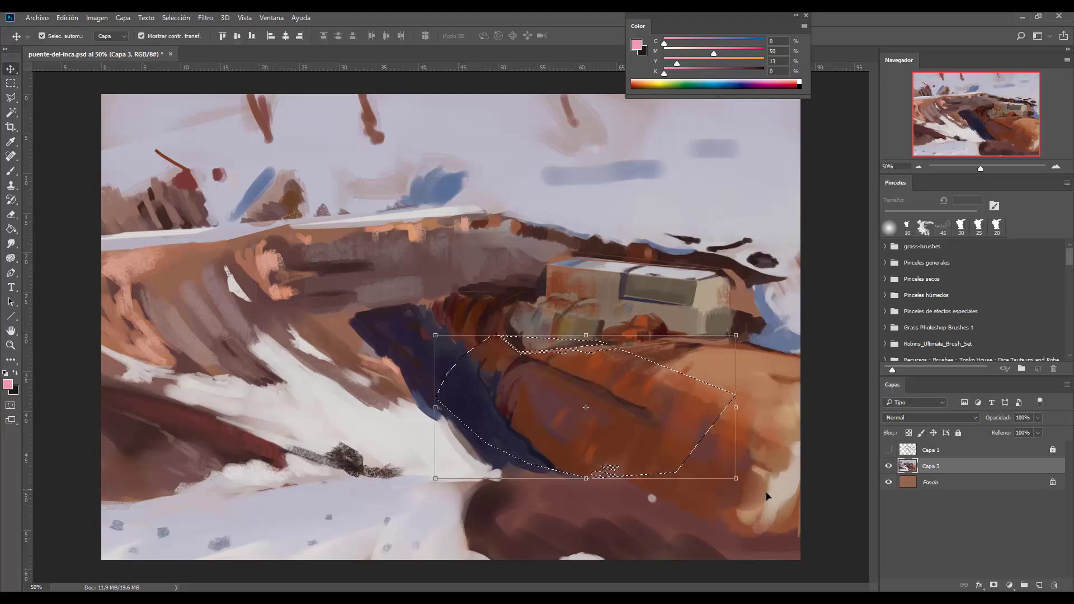
key("ctrl+d")
key("ctrl+minus")
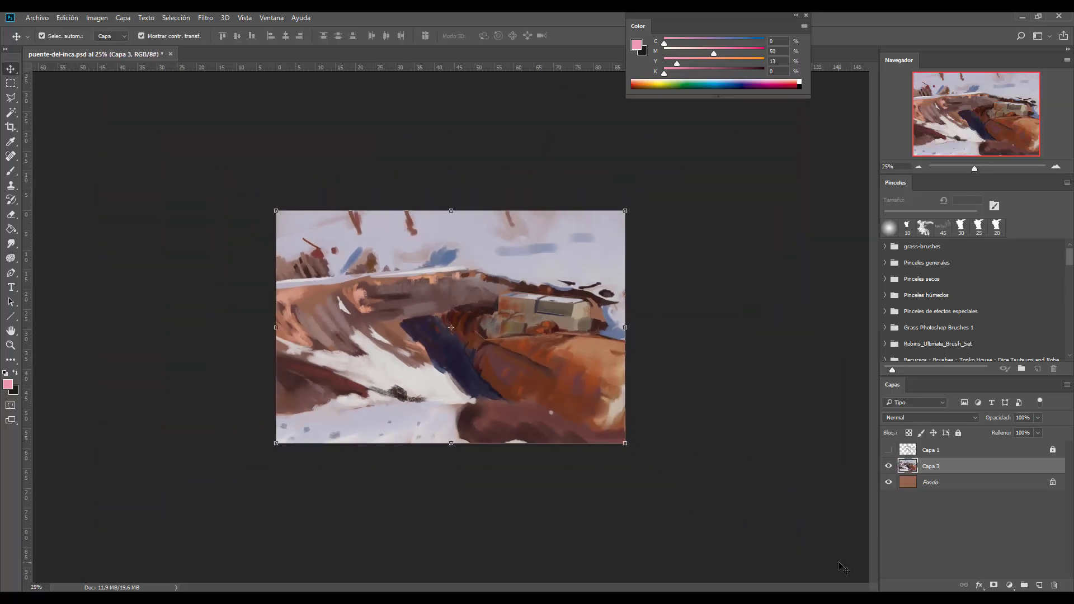
key("ctrl+plus")
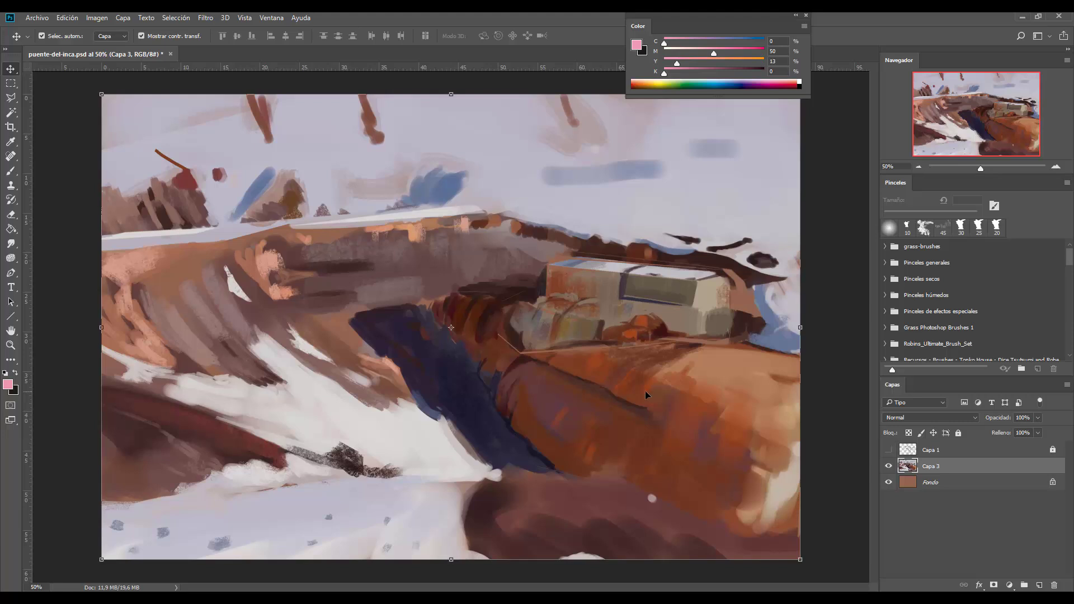
- Change the color sliders to HSB and paint over the light dot on the foreground mound with reddish brown and a 40 px brush
key("b")
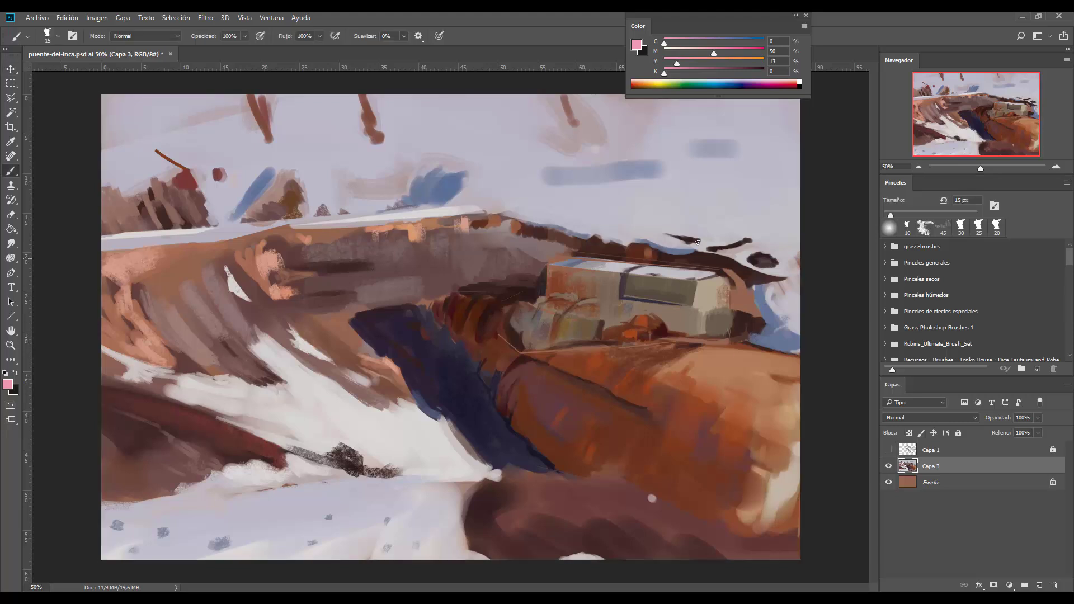
left_click(803, 27)
left_click(835, 78)
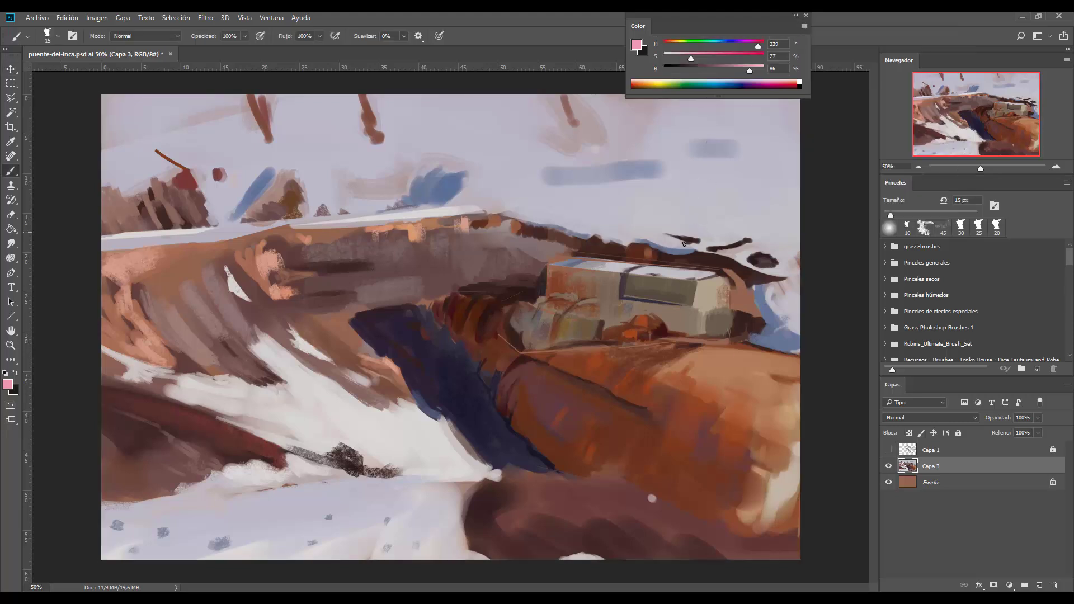
key("bracketright")
key("bracketright")
key("bracketright")
left_click(652, 499, "alt")
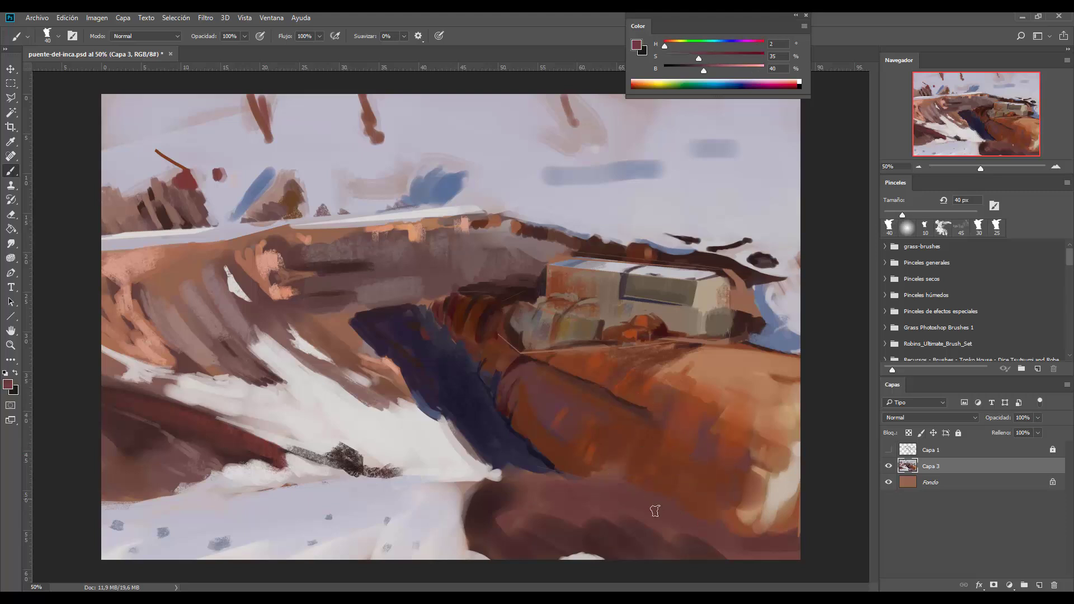
- Paint dark brown accents where the orange rock's base meets the foreground mound, using a 20 px brush at 16% brightness
left_click(533, 462, "alt")
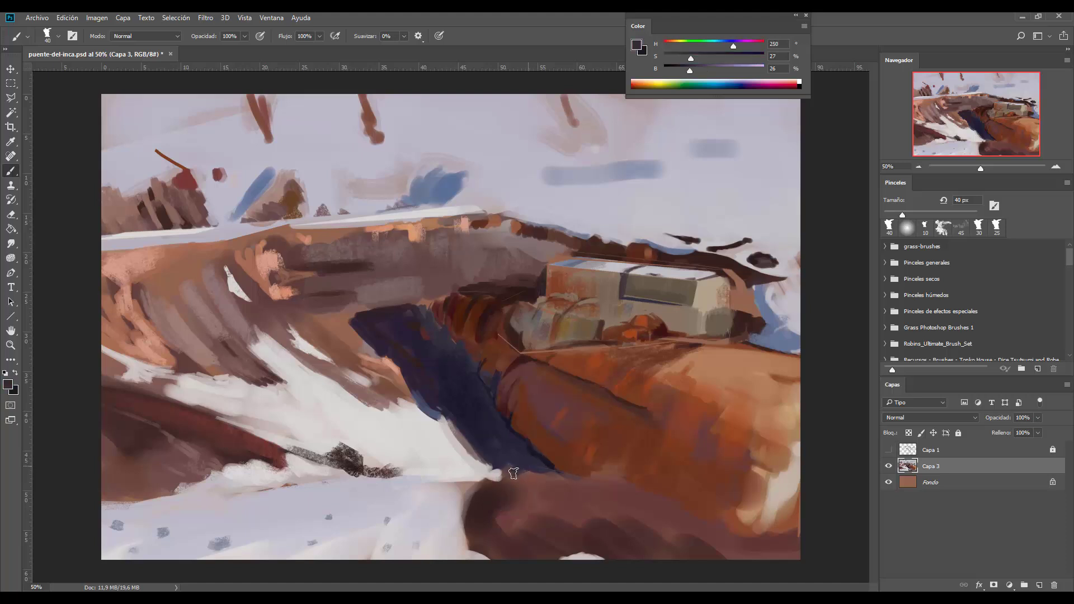
key("bracketleft")
key("bracketleft")
left_click(530, 475, "alt")
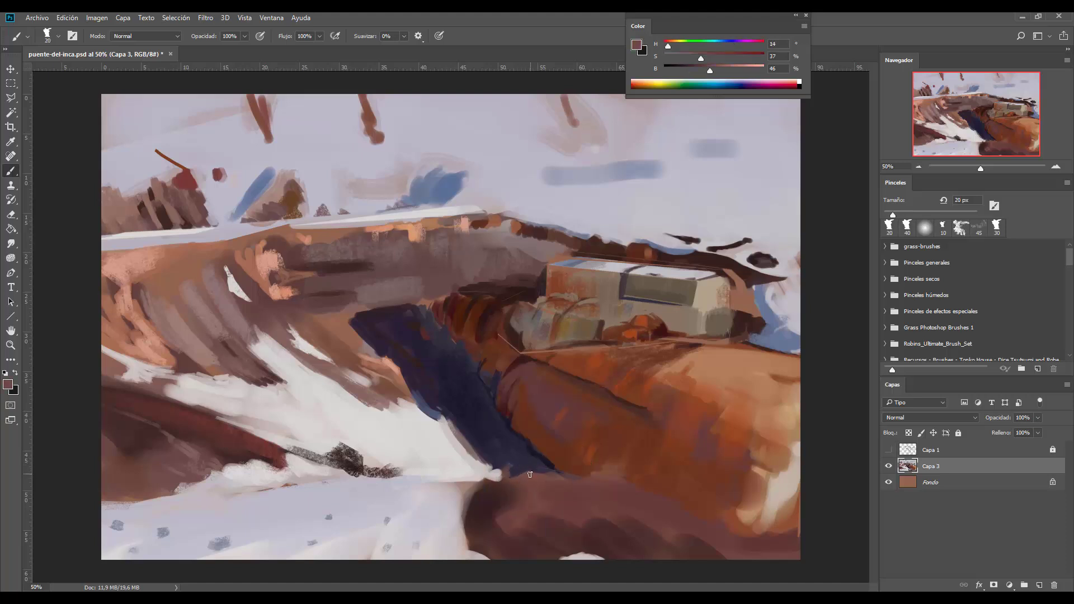
left_click(496, 493, "alt")
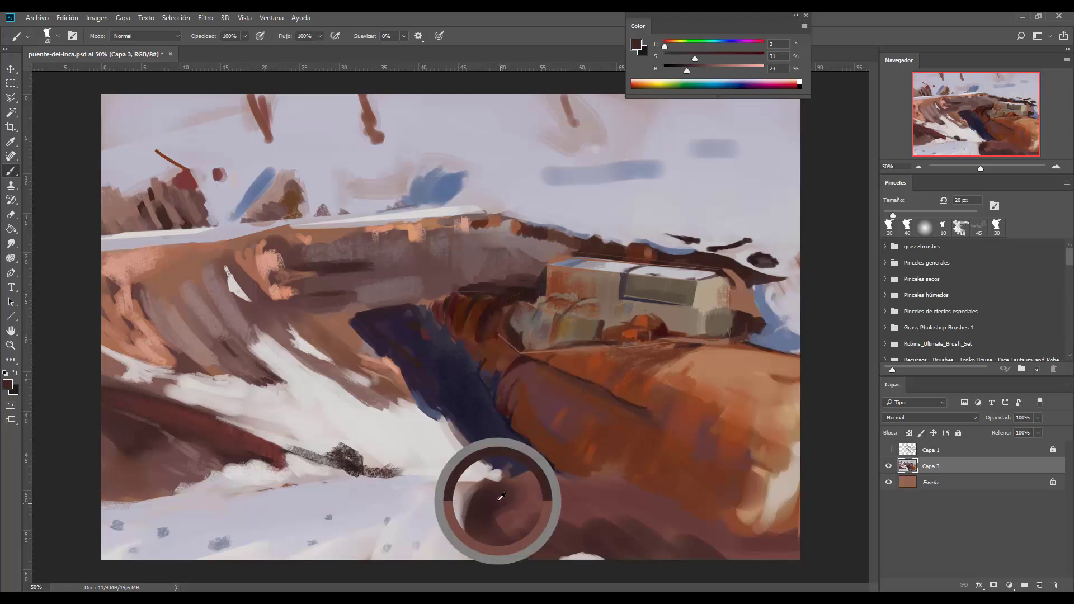
left_click(675, 72)
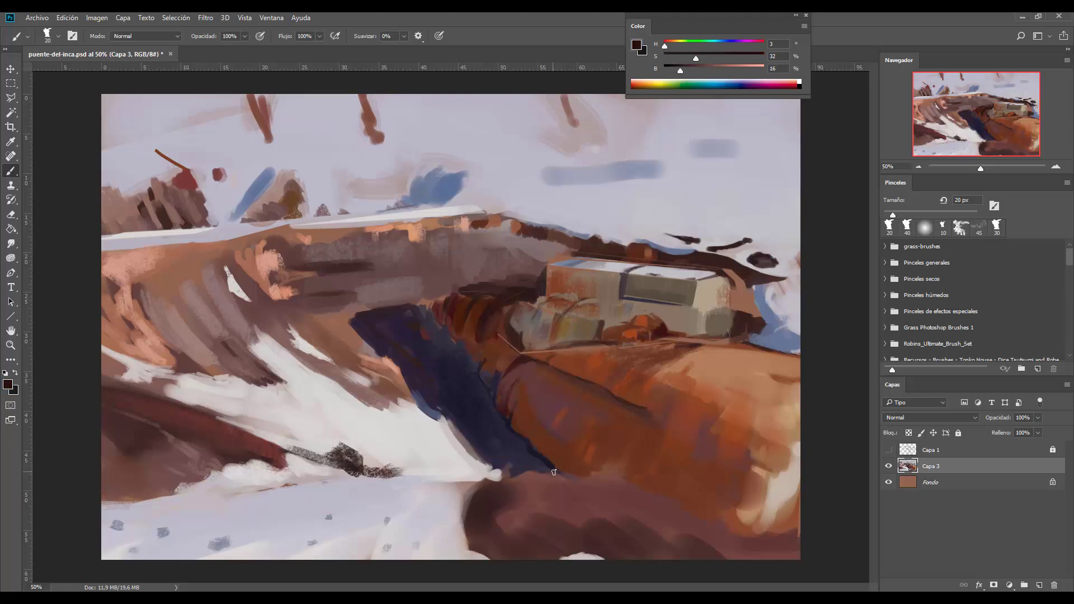
left_click_drag(595, 474, 598, 478)
left_click(537, 475, "alt")
left_click(597, 477, "alt")
- Lighten the brown to 65% brightness, adjust its hue and dab small pinkish specks across the dark foreground mound
left_click_drag(698, 66, 727, 71)
left_click_drag(717, 69, 729, 70)
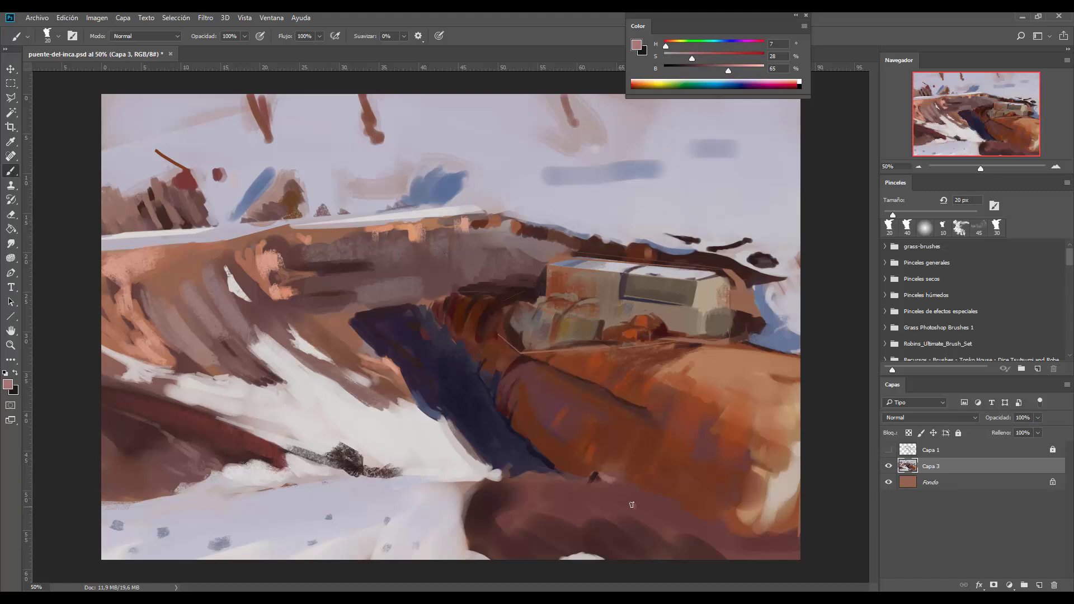
left_click_drag(666, 46, 669, 45)
left_click(585, 500)
left_click(500, 526)
left_click(529, 490)
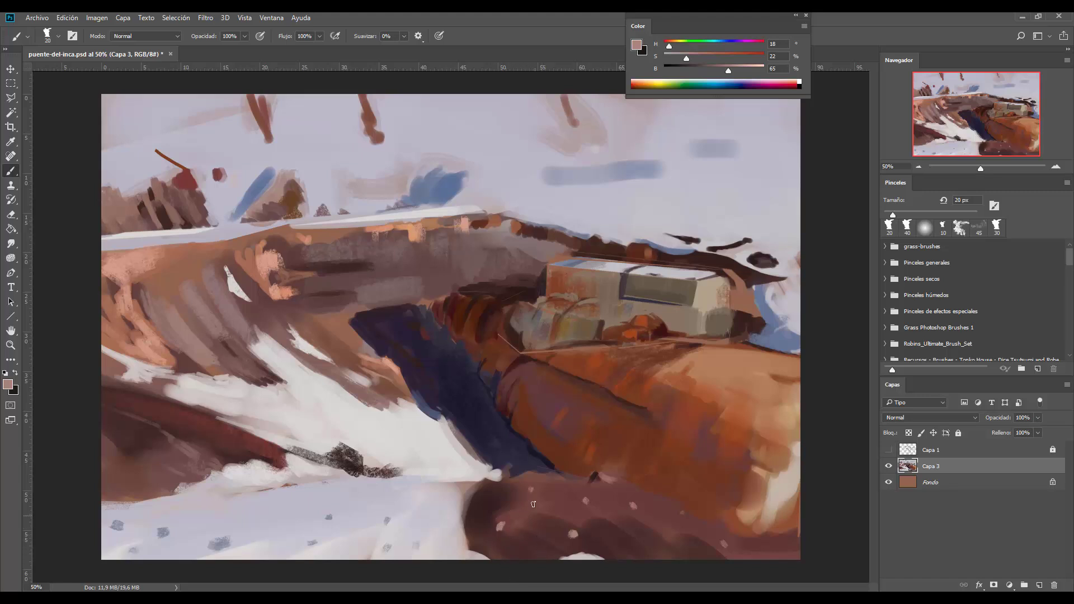
- Sample tones from the slopes and paint warm peach-brown strokes just below the snowy edge of the upper-left ridge
left_click(276, 456, "alt")
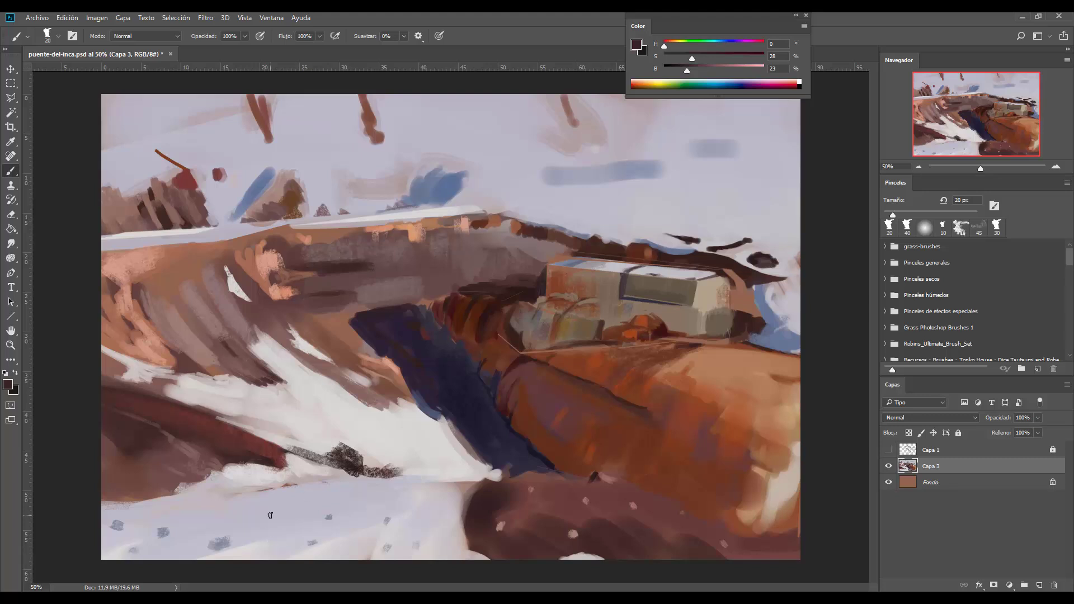
left_click(354, 467, "alt")
left_click(197, 250, "alt")
left_click(264, 252, "alt")
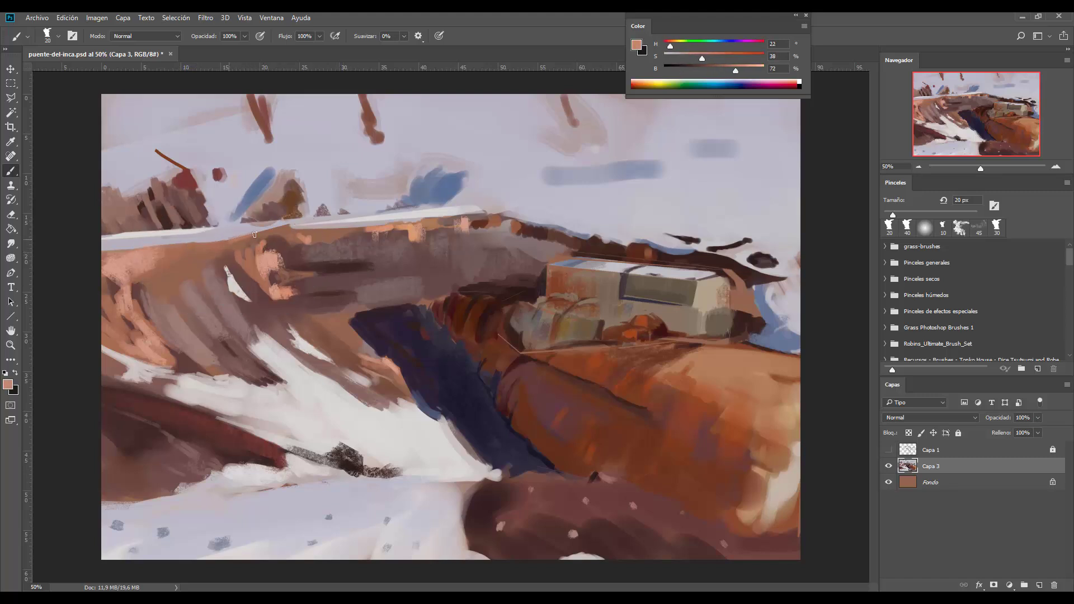
mouse_move(257, 238)
left_mouse_down()
mouse_move(295, 233)
mouse_move(219, 252)
left_mouse_up()
- Touch up the snow bordering the dark brown slope in the lower-left area with sampled off-white and light grey
left_click(215, 404, "alt")
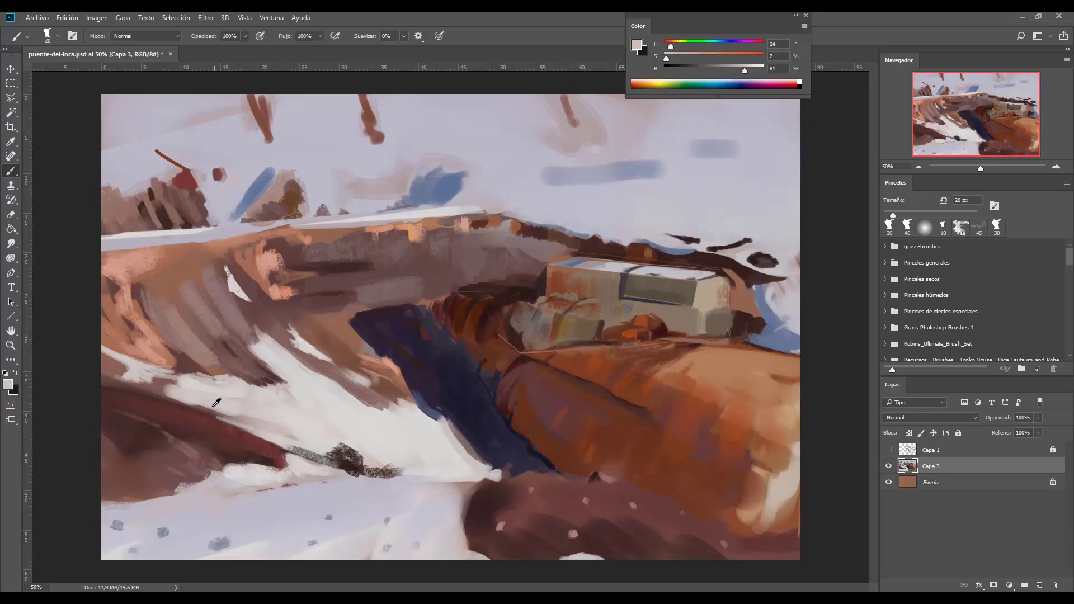
mouse_move(201, 418)
left_mouse_down()
mouse_move(209, 409)
mouse_move(149, 393)
mouse_move(166, 396)
left_mouse_up()
left_click(190, 484, "alt")
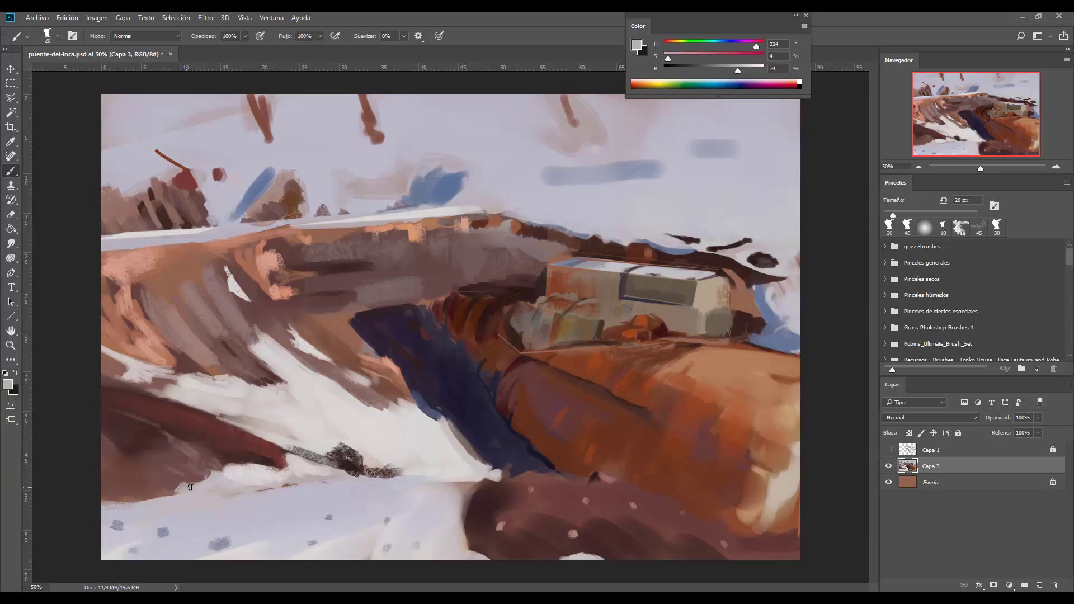
left_click(192, 455, "alt")
- Dab pinkish-brown specks over the dark lower-left slope with color sampled from the foreground mound
left_click(579, 532, "alt")
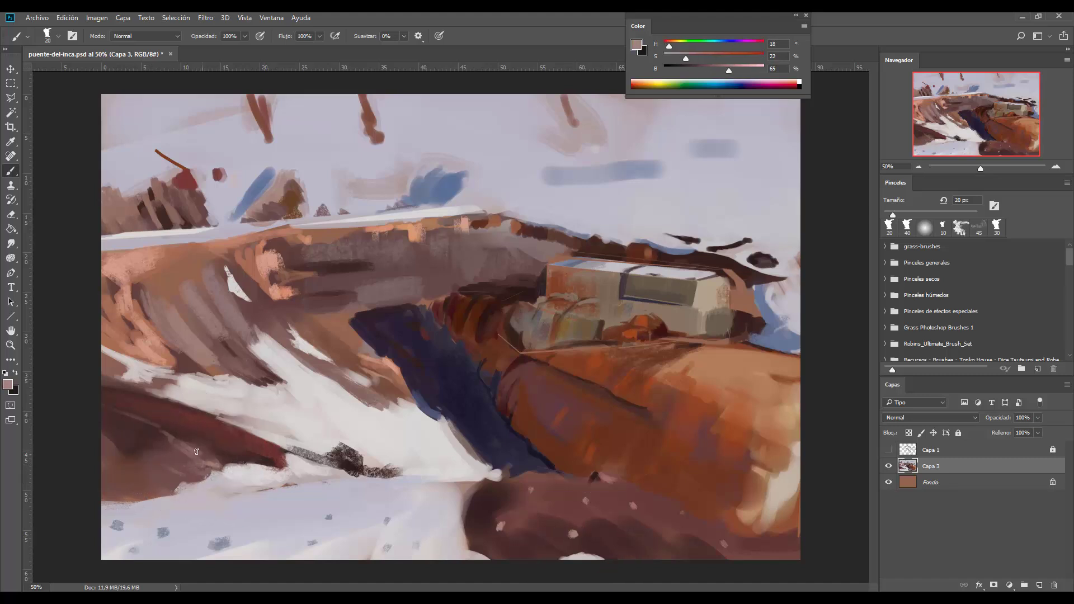
mouse_move(158, 431)
left_mouse_down()
mouse_move(168, 438)
mouse_move(109, 445)
left_mouse_up()
mouse_move(136, 482)
left_mouse_down()
mouse_move(176, 473)
mouse_move(163, 465)
left_mouse_up()
left_click(245, 441, "alt")
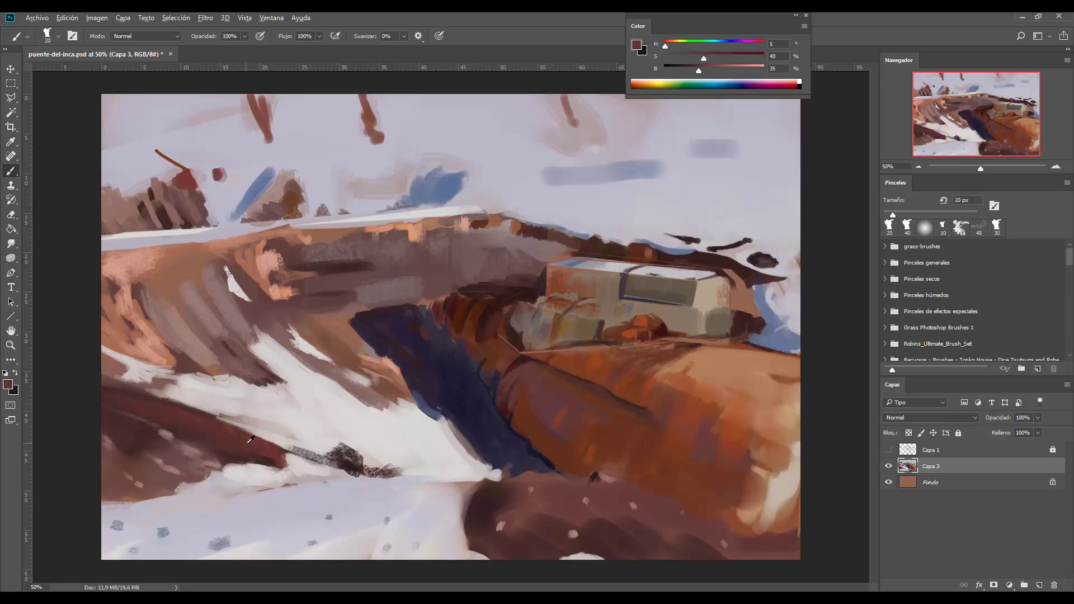
left_click(206, 464, "alt")
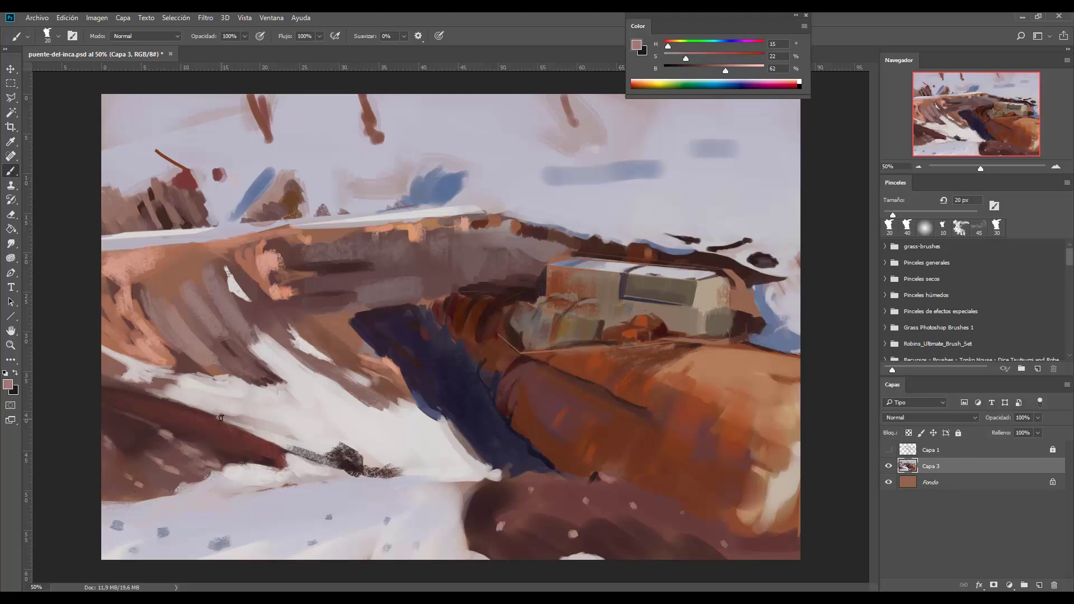
- Paint small reddish-brown rock marks across the white snow slope, reducing the brush to 15 px for the finer ones
left_click(256, 414, "alt")
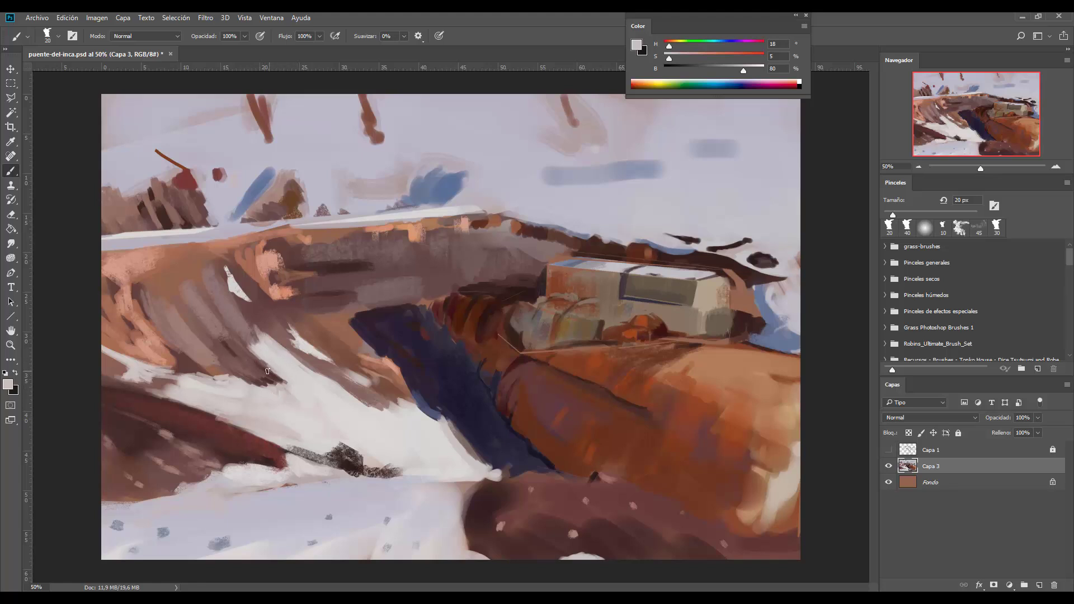
left_click(240, 384, "alt")
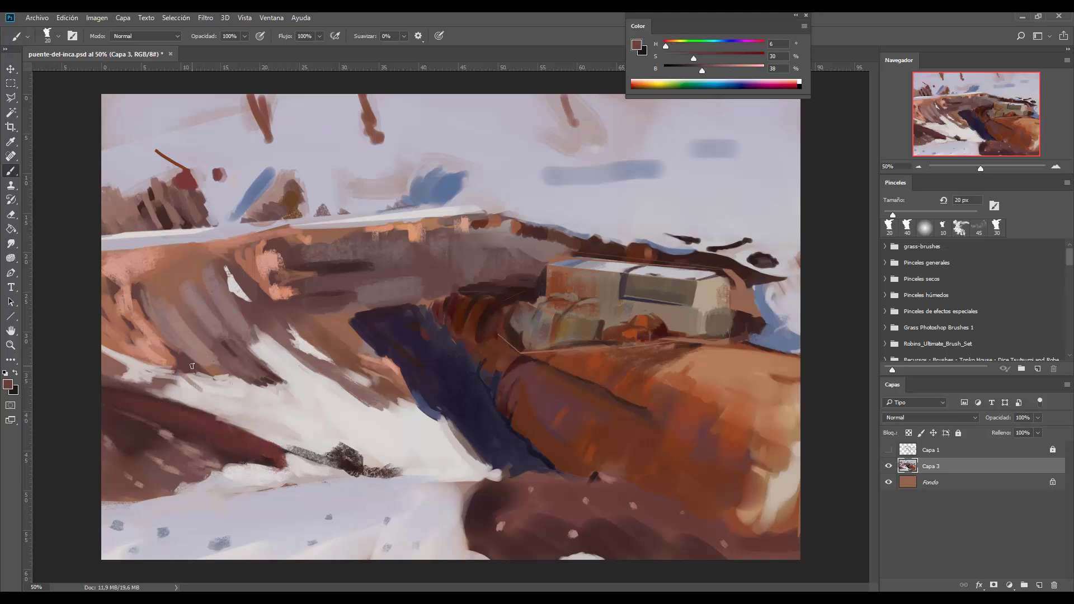
left_click(268, 372, "alt")
left_click(265, 369, "alt")
mouse_move(321, 403)
left_mouse_down()
mouse_move(341, 415)
mouse_move(291, 392)
left_mouse_up()
key("bracketleft")
key("bracketleft")
key("bracketright")
mouse_move(342, 431)
left_mouse_down()
mouse_move(351, 436)
mouse_move(331, 429)
left_mouse_up()
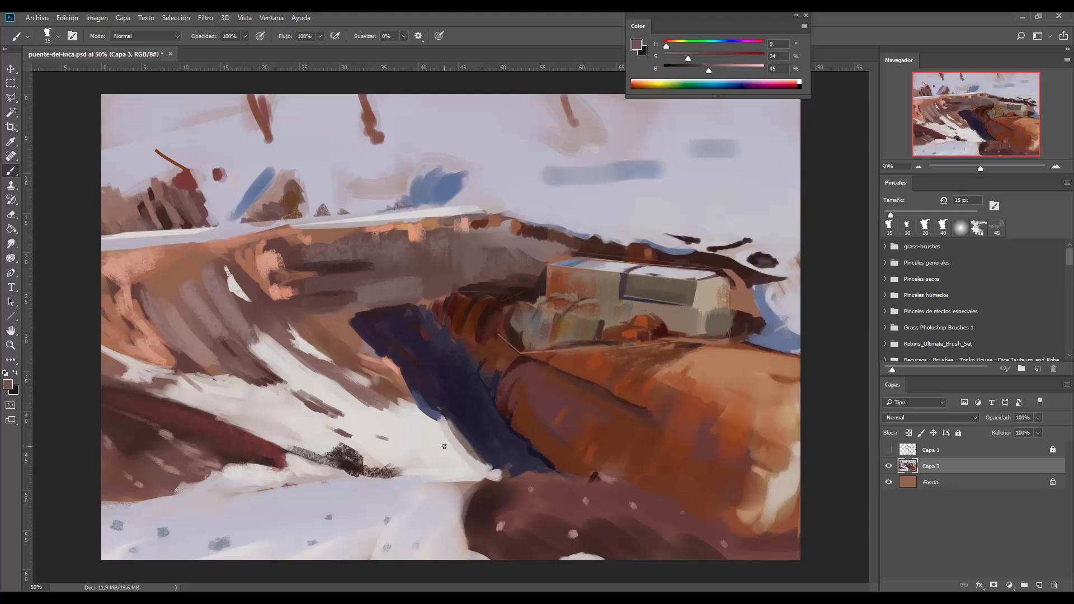
- Add a small dark rock on the snow near the shadow's lower end and trim around it with off-white
left_click(356, 462, "alt")
left_click(443, 462, "alt")
left_click(443, 460, "alt")
left_click(465, 456, "alt")
left_click(467, 460, "alt")
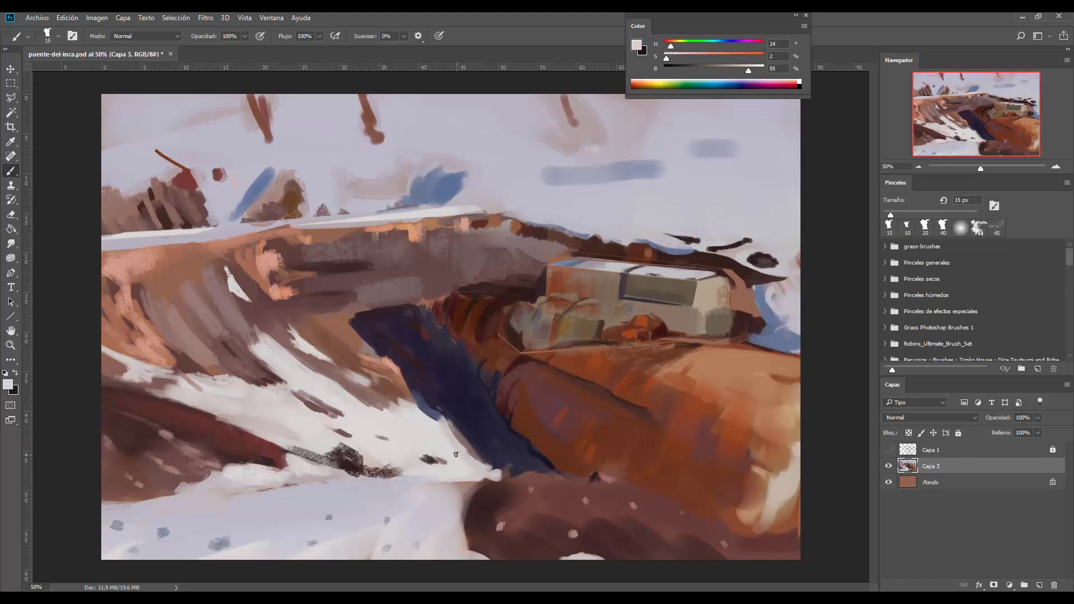
- Refine the dark blue shadow's left edge along the snow and brown slope with a sampled bluish grey
left_click(434, 418, "alt")
left_click(432, 421, "alt")
left_click_drag(421, 409, 438, 419)
left_click(421, 408, "alt")
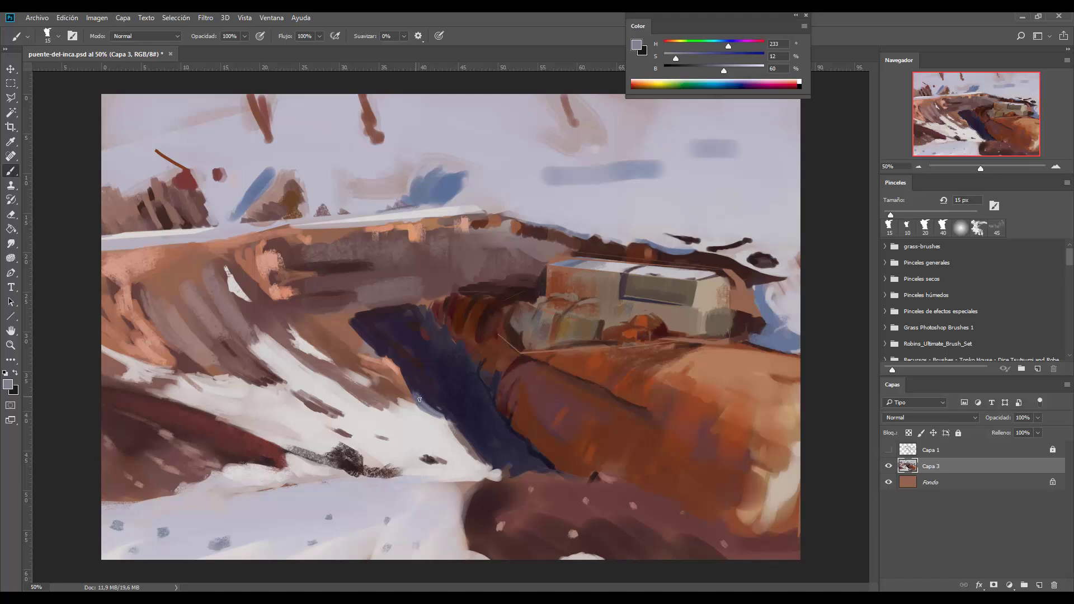
left_click(398, 368, "alt")
left_click_drag(370, 331, 385, 365)
left_click(365, 357, "alt")
- Adjust the color's brightness and paint small pale and brown touches on the slope beside the shadow's upper-left tip
left_click_drag(721, 68, 735, 68)
left_click(326, 307, "alt")
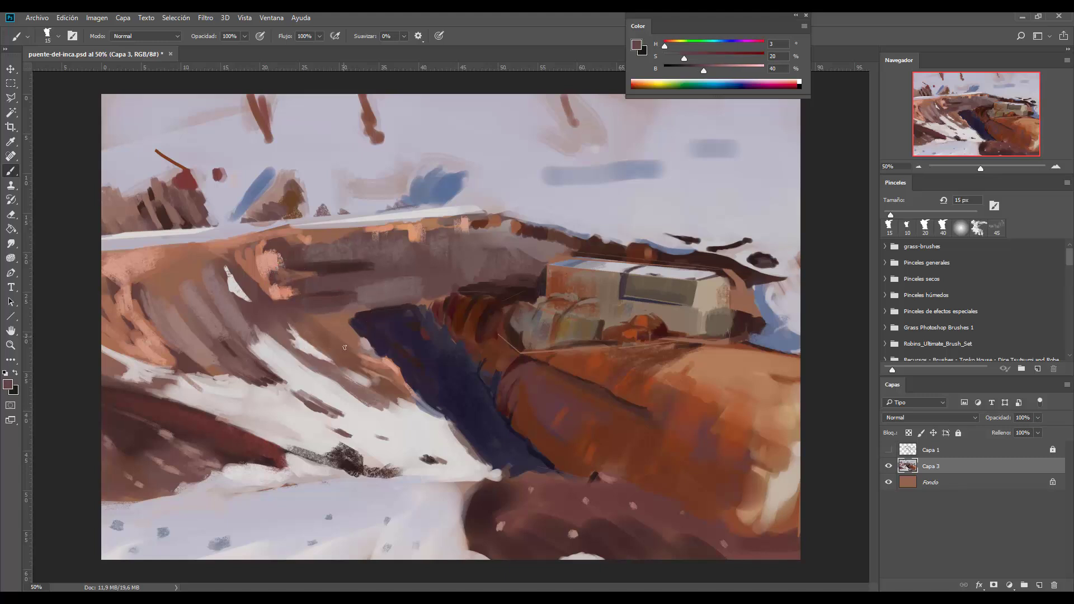
left_click(364, 349, "alt")
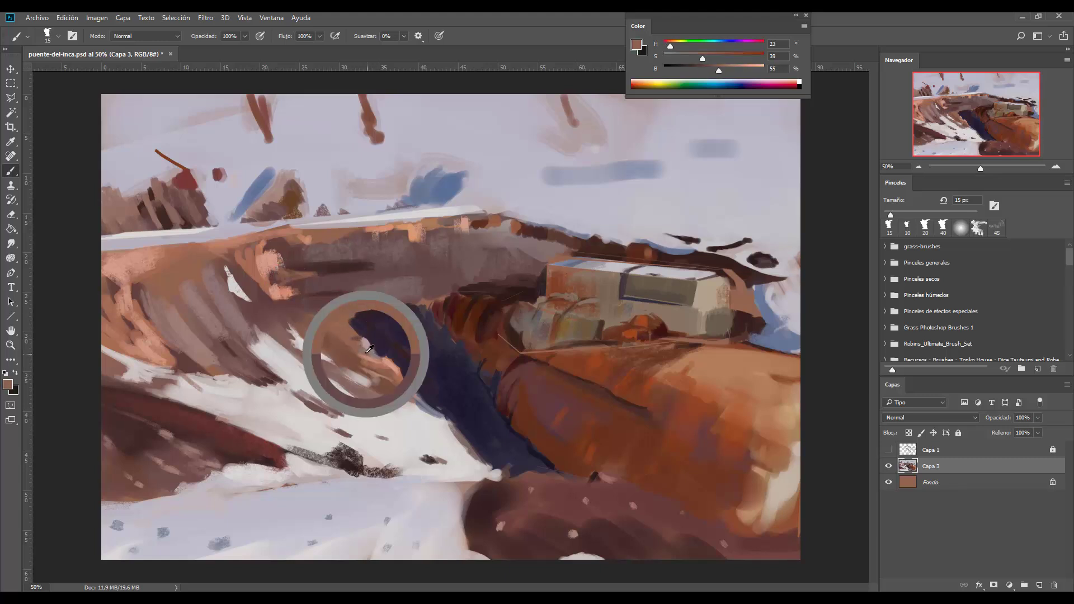
left_click(350, 339, "alt")
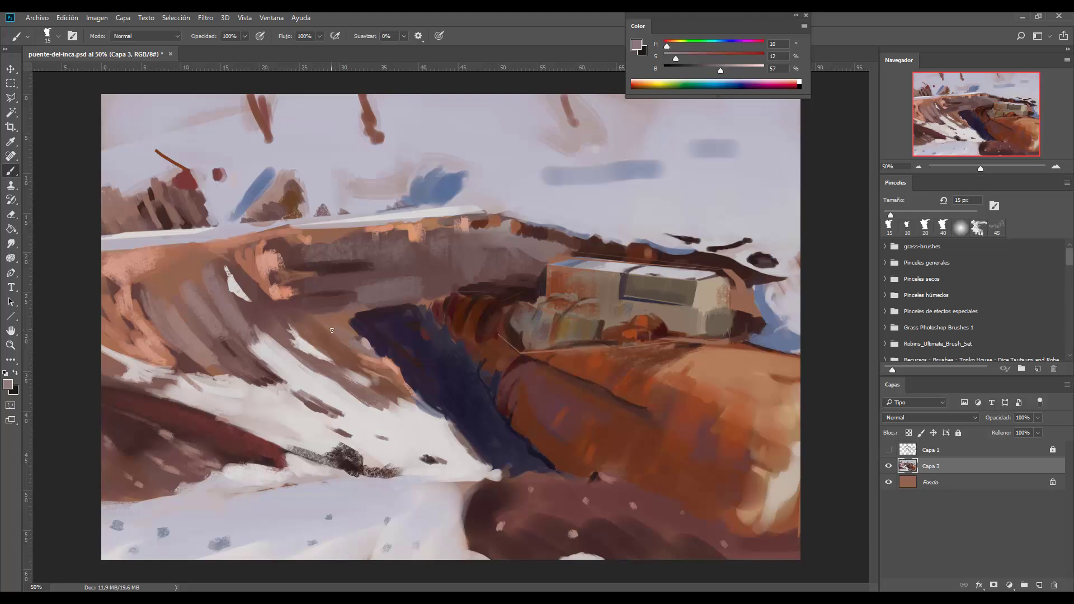
- Add a peach highlight above the shadow's upper end and extend the dark brown streak across the grey rock wall
left_click(270, 284, "alt")
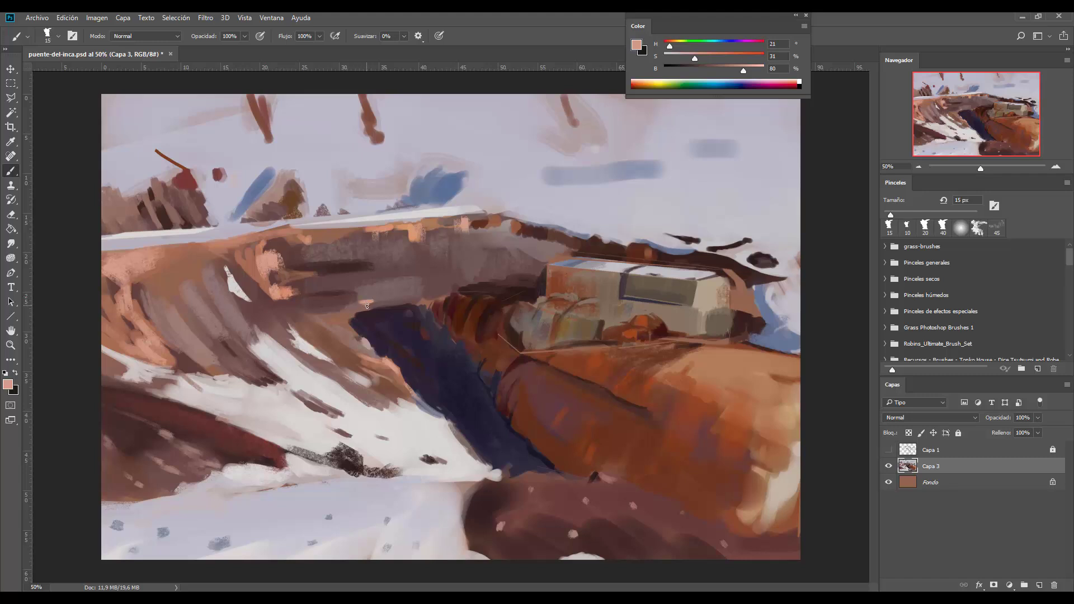
left_click(357, 298, "alt")
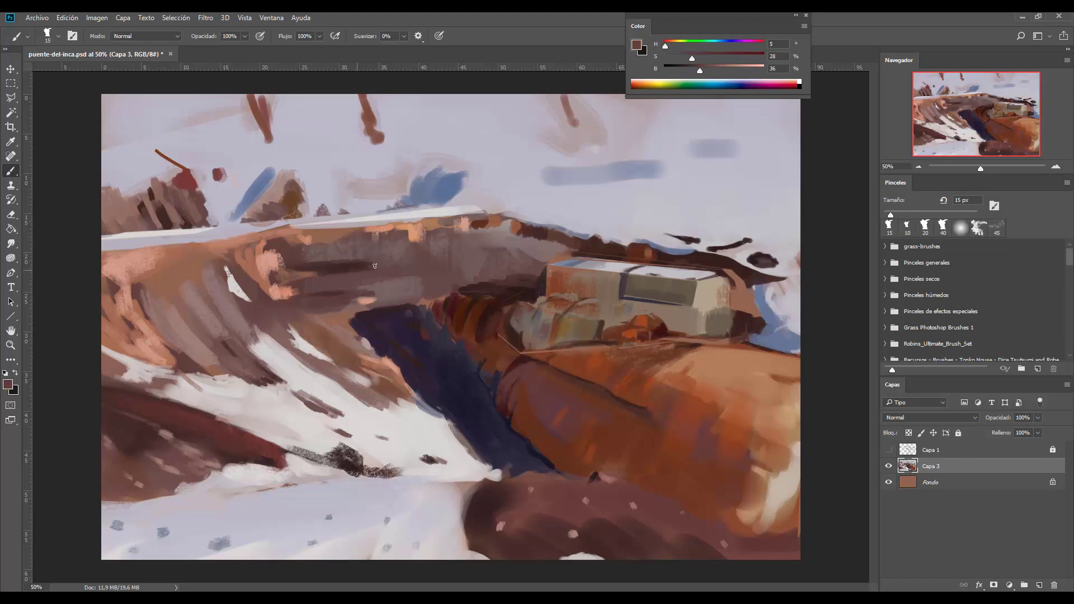
left_click(376, 266, "alt")
left_click(364, 271, "alt")
left_click(385, 266, "alt")
- Sample the rock wall's grey, raise its brightness to 67% and paint light 15 px strokes on the wall
key("bracketright")
key("bracketright")
left_click(490, 238, "alt")
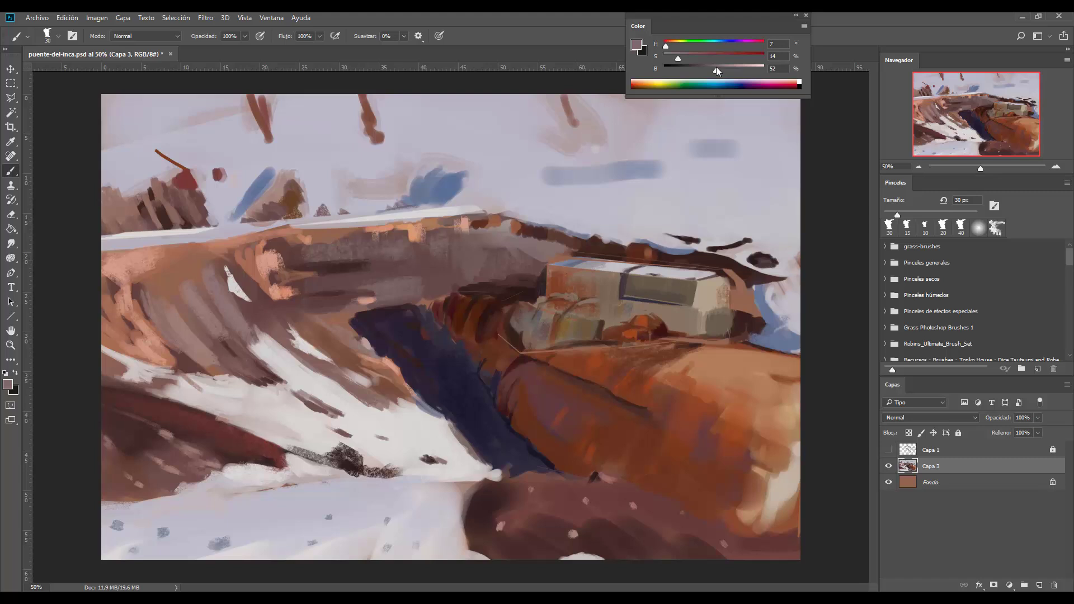
left_click_drag(716, 68, 731, 68)
key("bracketleft")
key("bracketleft")
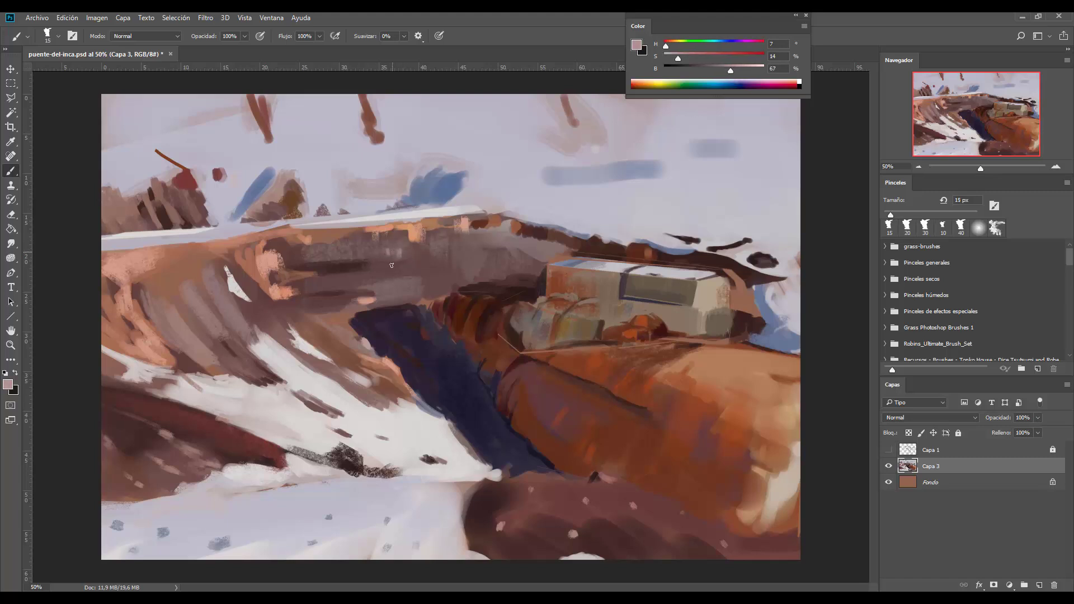
- Rework the dark blue shadow's tones with sampled dark colors and a 25 px brush
key("bracketright")
key("bracketright")
left_click(415, 322, "alt")
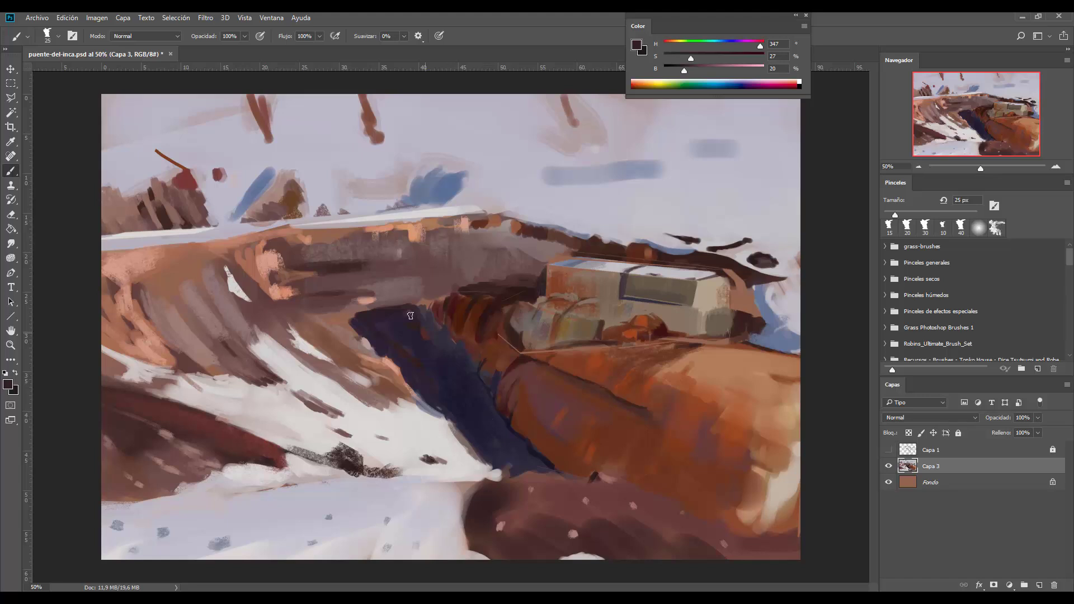
left_click(434, 390, "alt")
left_click(531, 448, "alt")
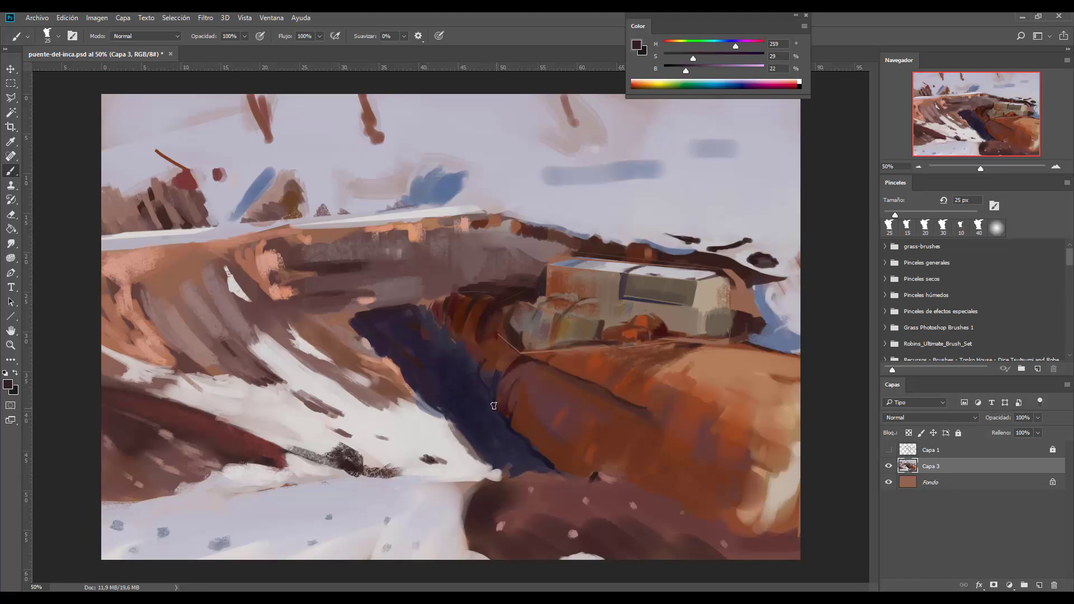
- Paint sampled dark brown over the rock between the shadow and the building's lower-left corner with a 40 px brush
left_click(492, 336, "alt")
key("bracketright")
key("bracketright")
key("bracketright")
left_click_drag(499, 346, 503, 356)
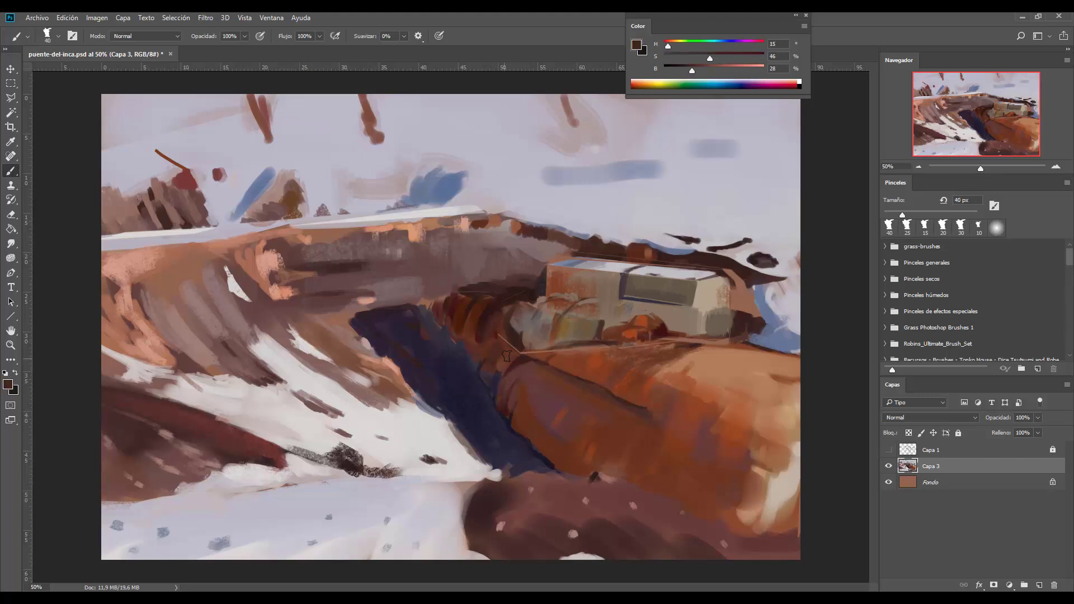
- Add sampled dark brown touches to the rock between the shadow and the building with 35 px and 10 px brushes
key("bracketleft")
left_click(495, 303, "alt")
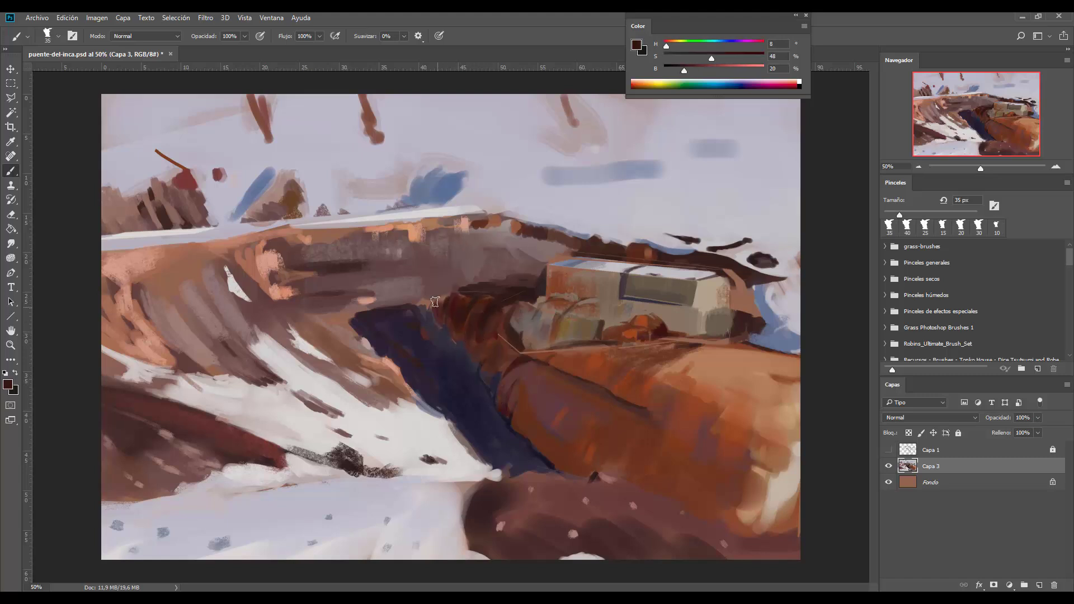
left_click(482, 289, "alt")
key("bracketleft")
key("bracketleft")
key("bracketleft")
key("bracketleft")
key("bracketleft")
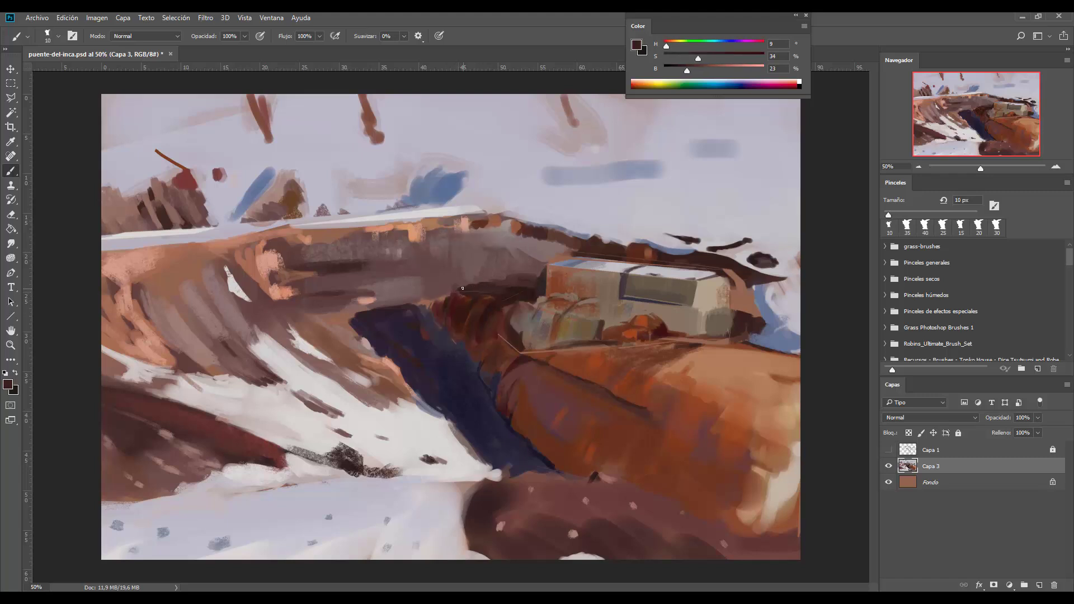
- Sample the rock wall's light grey and paint 30 px downward strokes on the wall beside the building
left_click(500, 237, "alt")
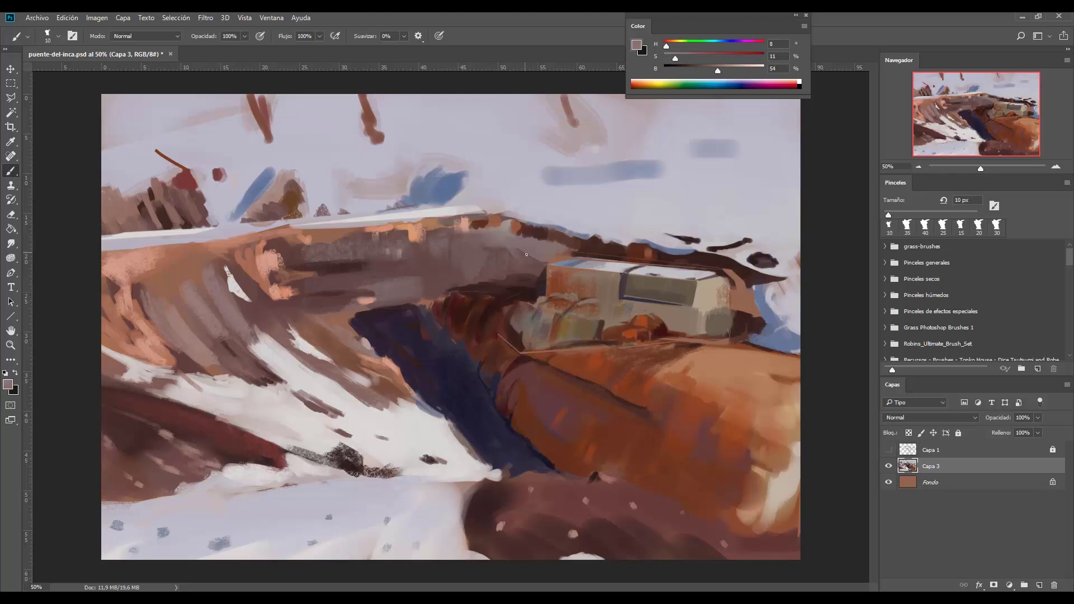
key("bracketright")
key("bracketright")
left_click_drag(507, 251, 505, 268)
left_click_drag(499, 252, 487, 279)
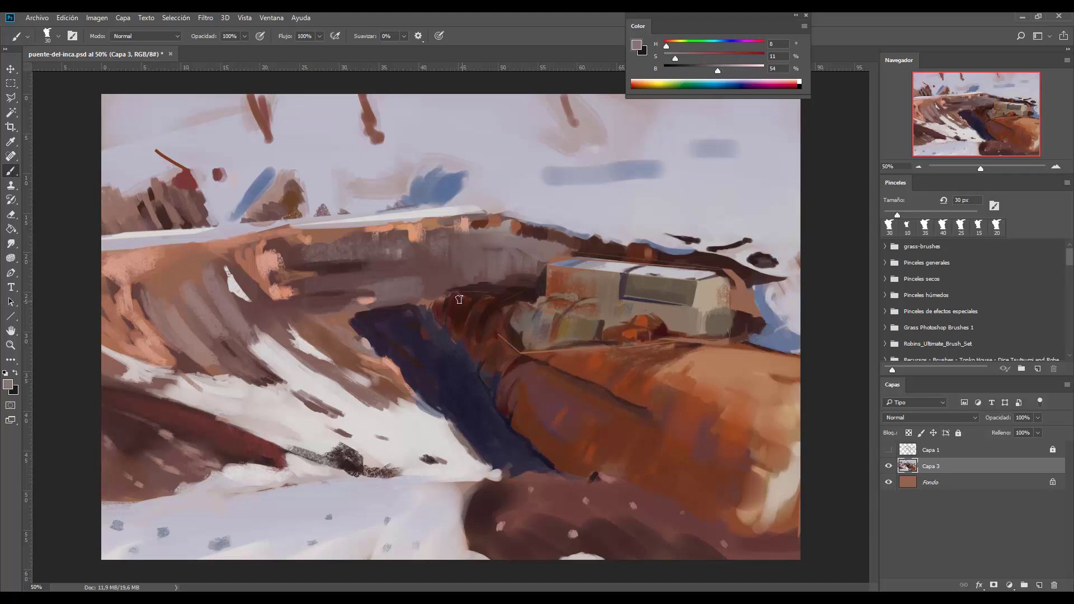
- Refine the wall's upper rim with sampled brown at 30 px and its snow edge with sampled grey-blue at 15 px
left_click(532, 235, "alt")
left_click(513, 221, "alt")
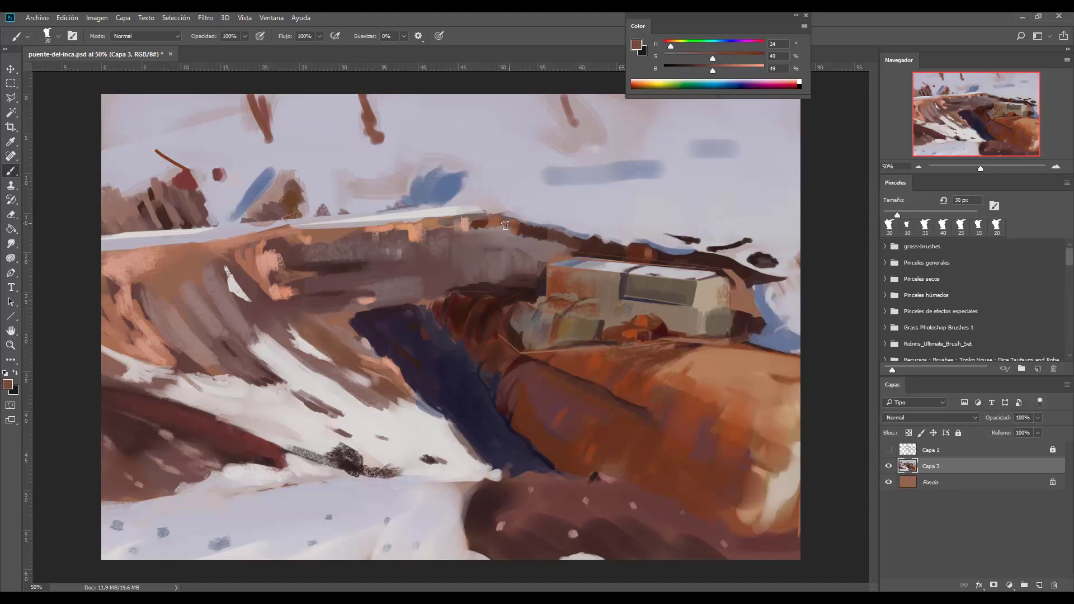
left_click(506, 214, "alt")
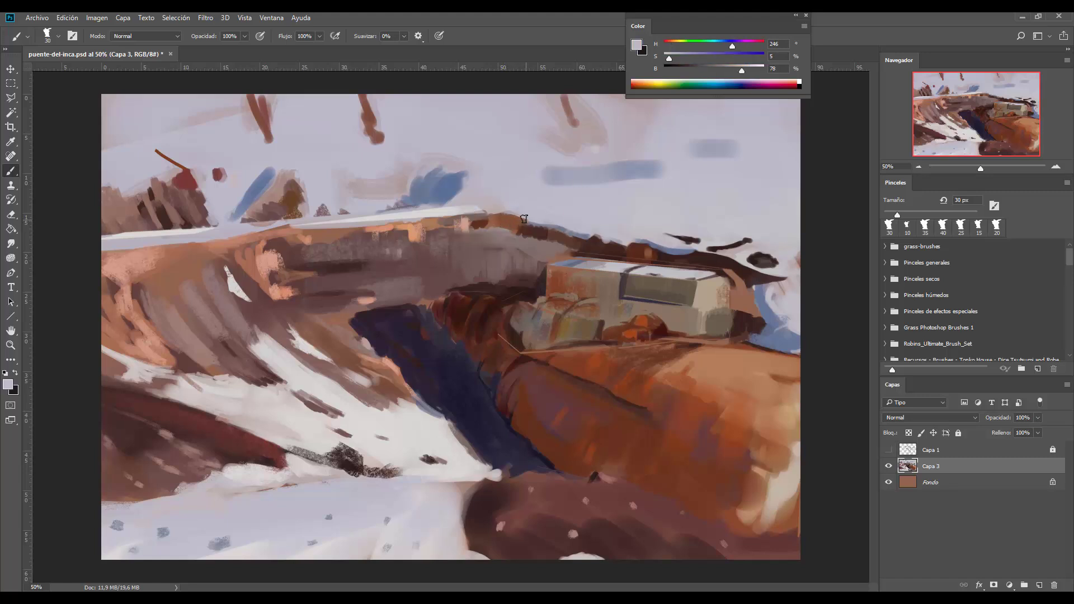
key("bracketleft")
key("bracketleft")
key("bracketleft")
left_click(502, 214)
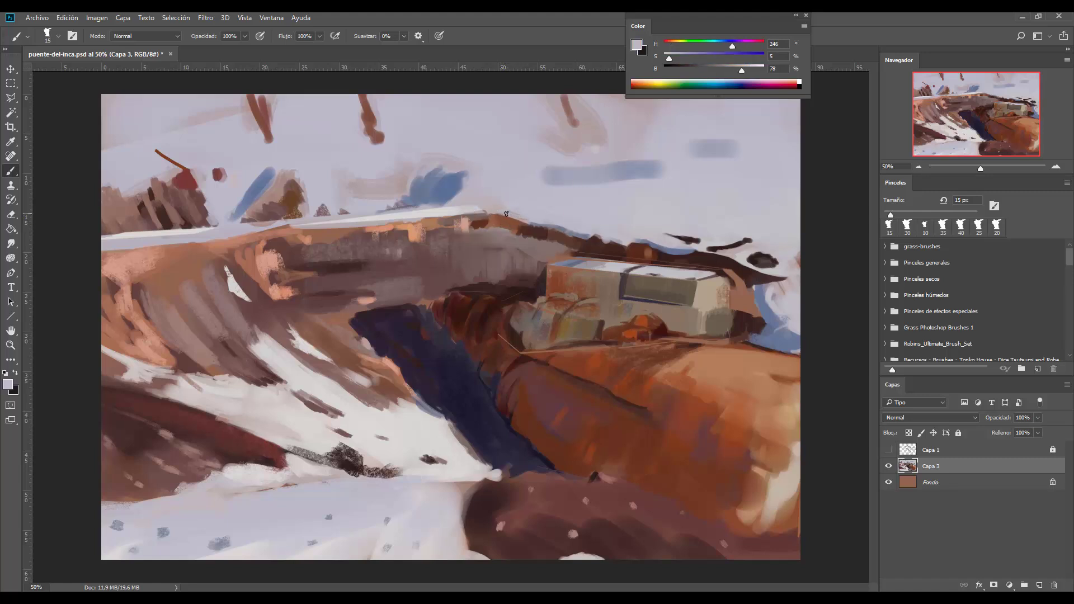
left_click(532, 228, "alt")
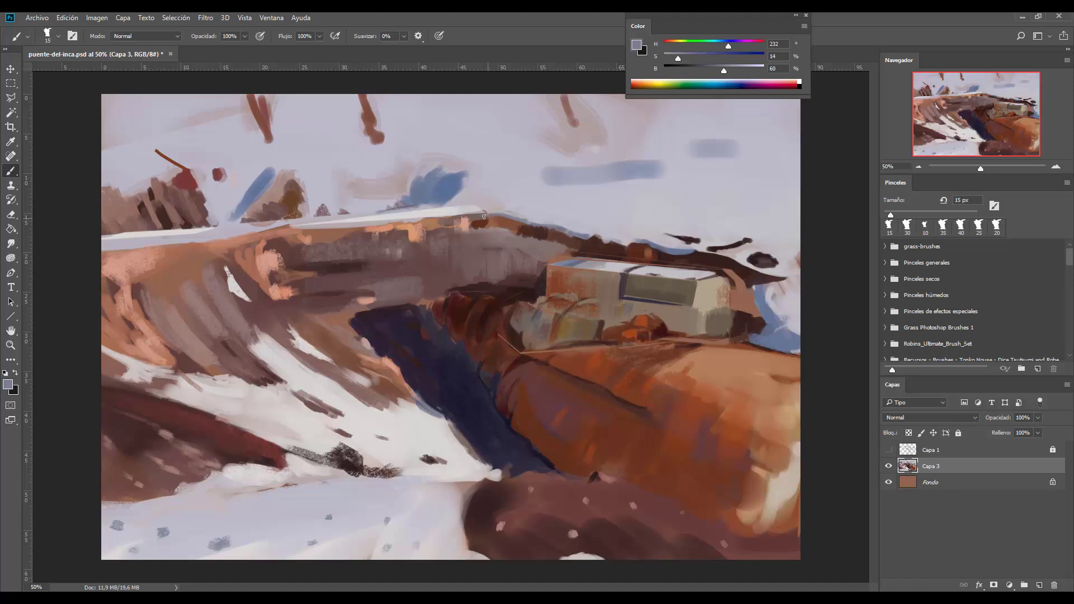
- Sample the pale snow tone and paint over the snow above the rock rim with 50 to 80 px brushes
left_click(461, 211, "alt")
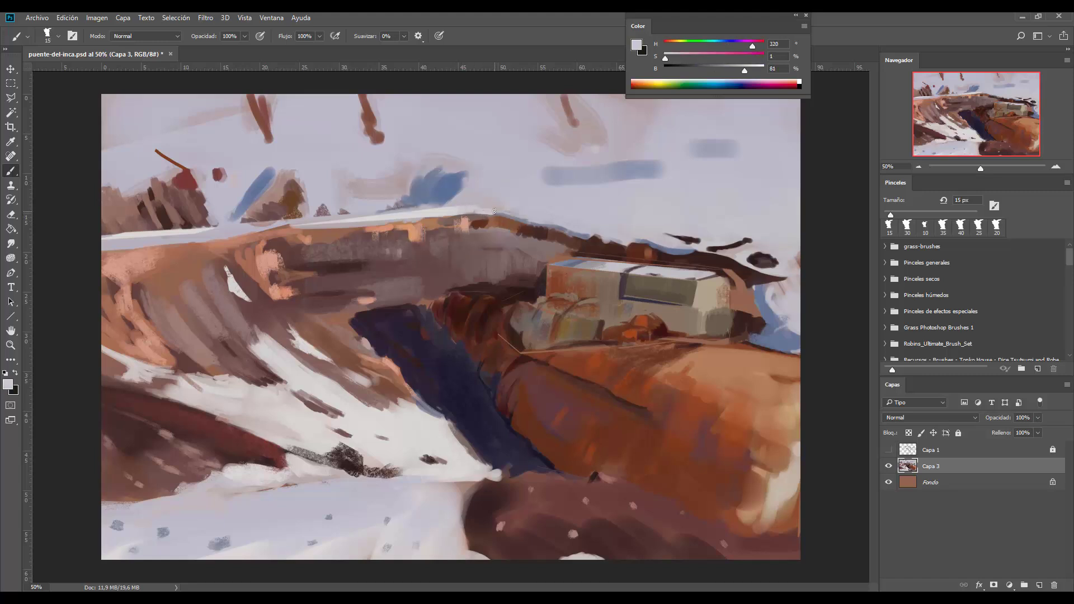
key("bracketright")
key("bracketright")
key("bracketright")
key("bracketright")
key("bracketright")
key("bracketright")
key("bracketright")
left_click_drag(556, 213, 513, 206)
key("bracketright")
key("bracketright")
key("bracketright")
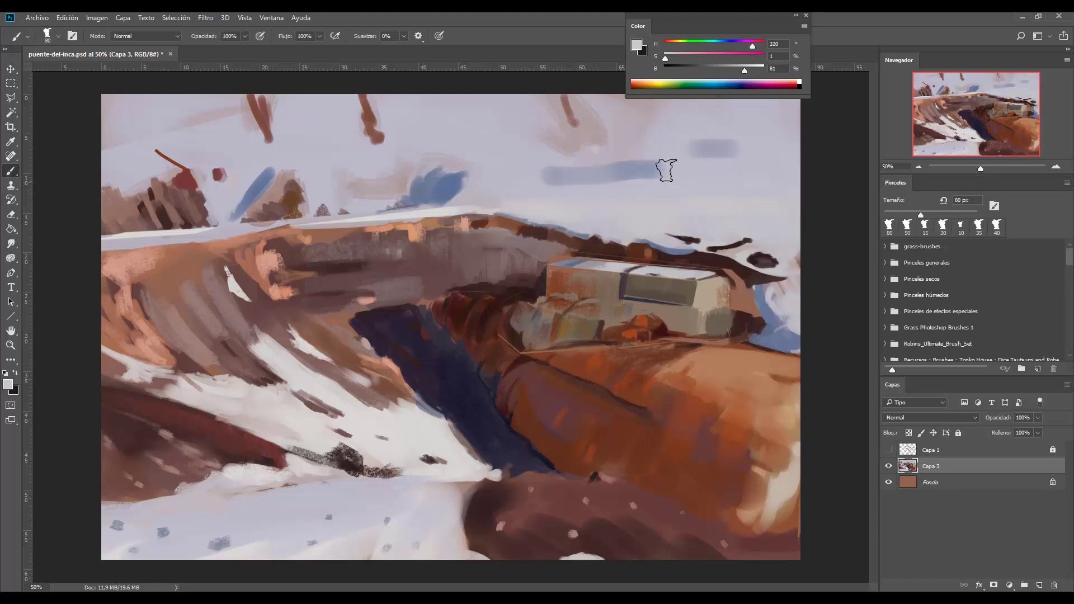
key("bracketleft")
key("bracketleft")
key("bracketleft")
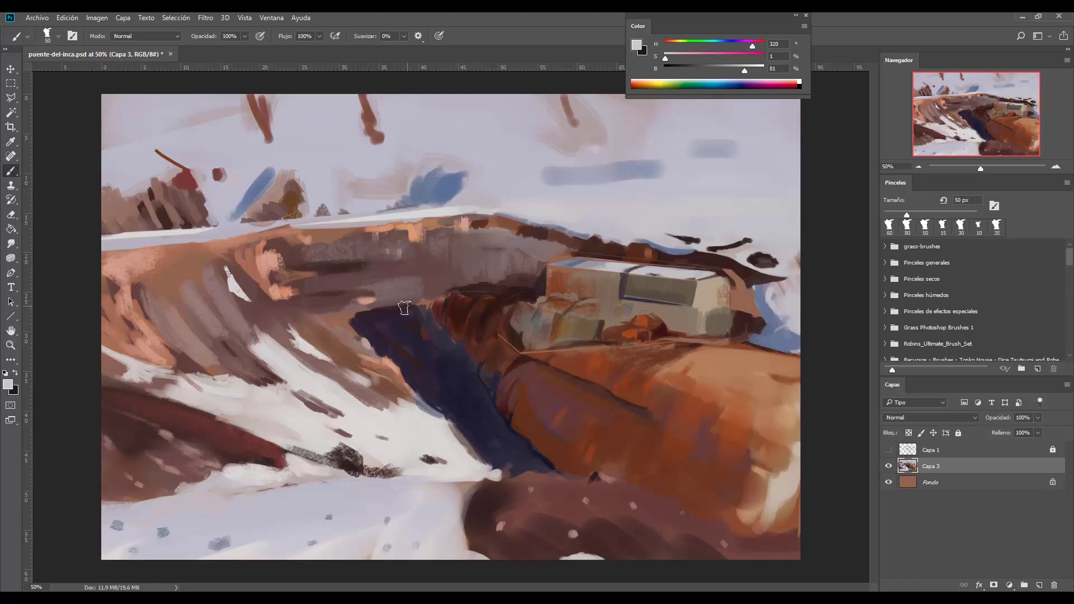
- Sample a soft grey-blue and brush 80 px shading over the upper-right snow and its small blue patch
left_click(626, 178, "alt")
key("bracketright")
key("bracketright")
key("bracketright")
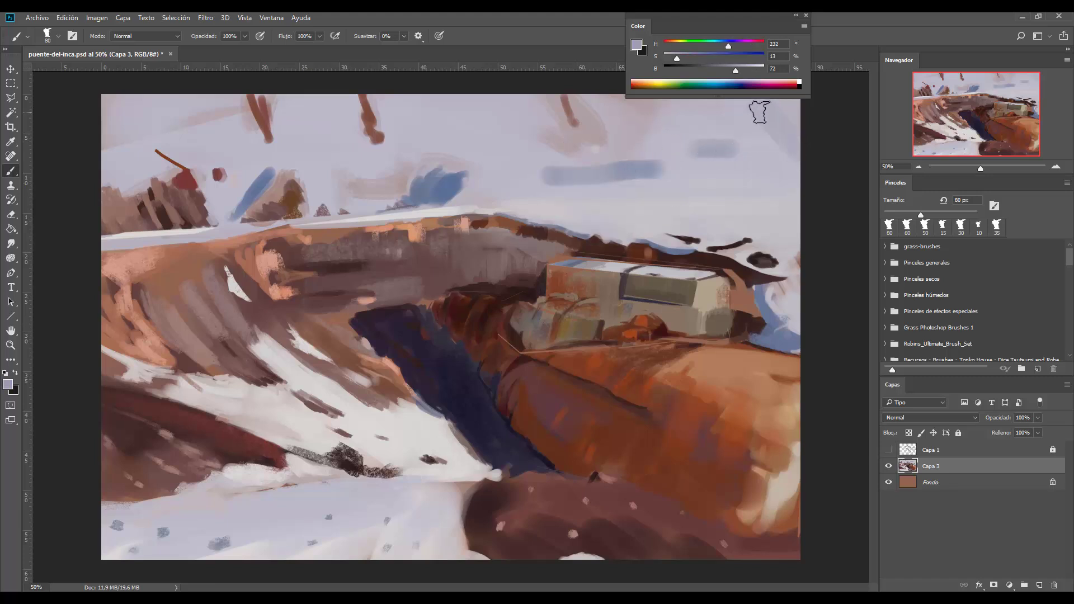
mouse_move(731, 108)
left_mouse_down()
mouse_move(737, 140)
mouse_move(696, 111)
mouse_move(723, 145)
mouse_move(679, 101)
mouse_move(681, 141)
left_mouse_up()
- Sample dark brown and paint rock patches and thin streaks across the upper snow slope with 25 px and 40 px brushes
left_click(168, 222, "alt")
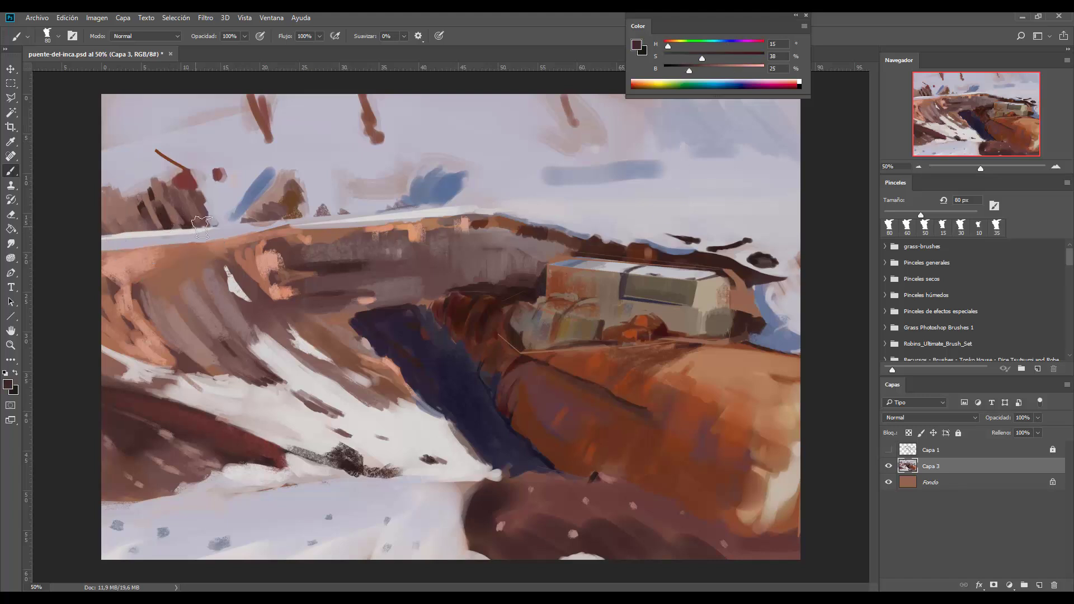
key("ctrl+minus")
mouse_move(521, 175)
left_mouse_down()
mouse_move(581, 210)
mouse_move(516, 182)
mouse_move(601, 176)
mouse_move(589, 188)
mouse_move(560, 181)
mouse_move(584, 201)
left_mouse_up()
key("bracketleft")
key("bracketleft")
key("bracketleft")
key("bracketleft")
key("bracketleft")
left_click(539, 200)
mouse_move(623, 171)
left_mouse_down()
mouse_move(678, 202)
mouse_move(652, 192)
mouse_move(652, 223)
mouse_move(489, 217)
mouse_move(450, 209)
mouse_move(476, 202)
left_mouse_up()
key("bracketleft")
key("bracketleft")
key("bracketright")
key("bracketright")
mouse_move(423, 174)
left_mouse_down()
mouse_move(453, 189)
mouse_move(428, 182)
left_mouse_up()
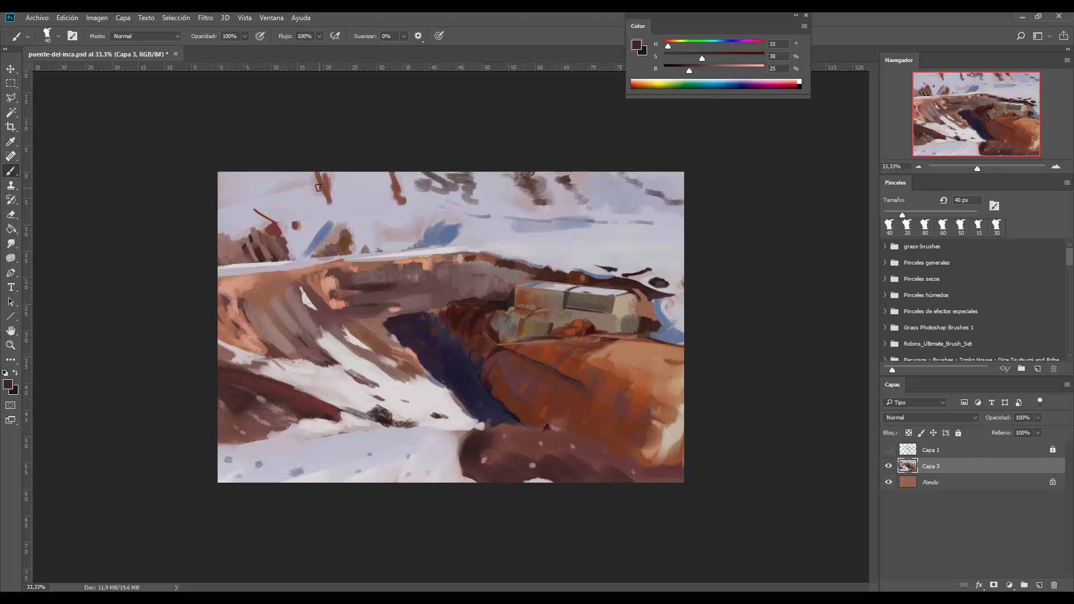
- Sample the reddish brown and add 40 px rock streaks along the upper-left snow slope
left_click(318, 188, "alt")
left_click_drag(311, 173, 319, 195)
left_click_drag(264, 168, 288, 199)
left_click_drag(379, 172, 385, 200)
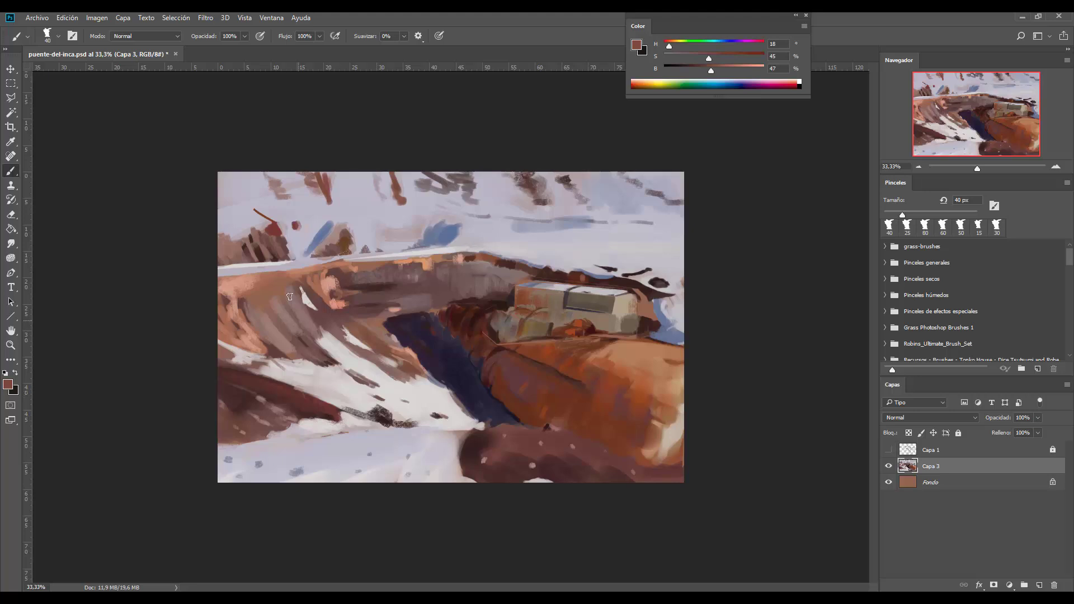
- Paint sampled peach along the left slope's upper edge and sampled muted brown on the left hill with a 30 px brush
left_click(240, 281, "alt")
key("bracketleft")
key("bracketleft")
key("bracketleft")
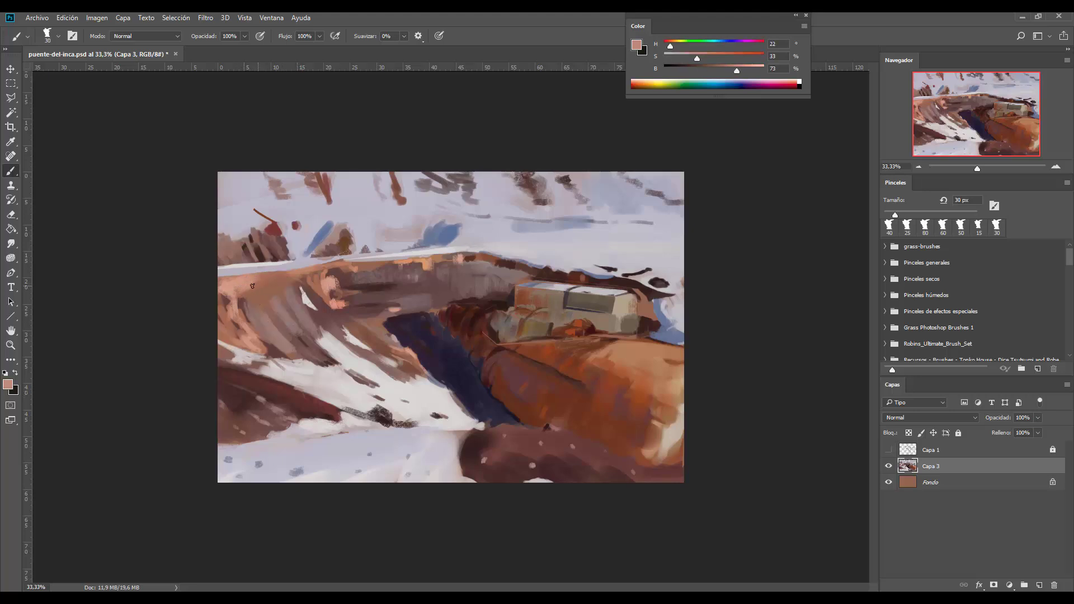
key("bracketright")
left_click_drag(220, 276, 278, 276)
left_click(235, 243, "alt")
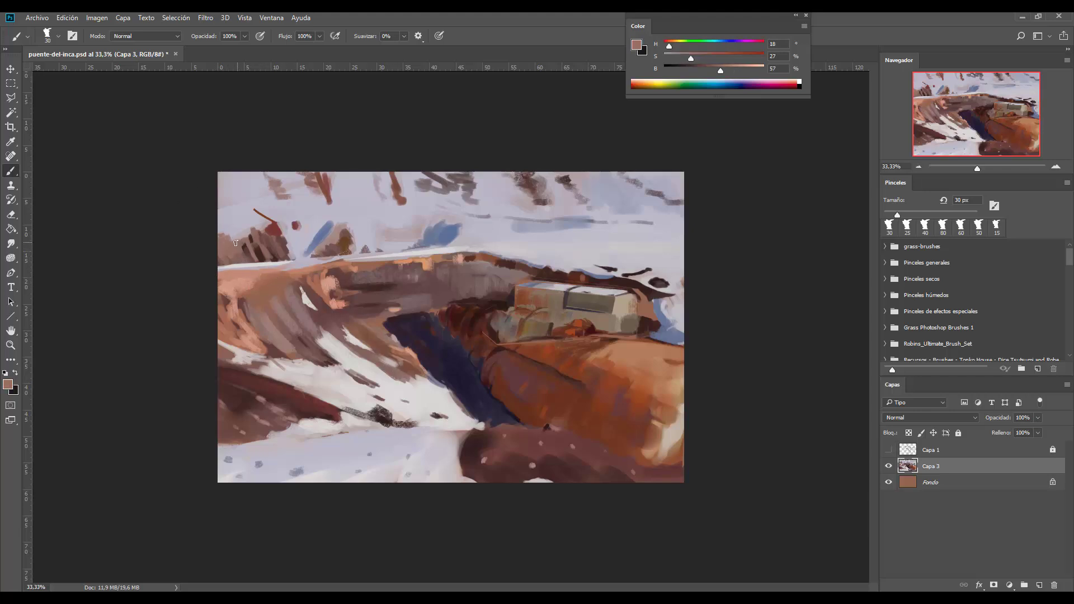
left_click_drag(222, 246, 257, 226)
- Widen the blue snow shadows with sampled blue at 45 px and touch up the snow with sampled light grey at 20 px
left_click(323, 234, "alt")
key("bracketright")
key("bracketright")
key("bracketright")
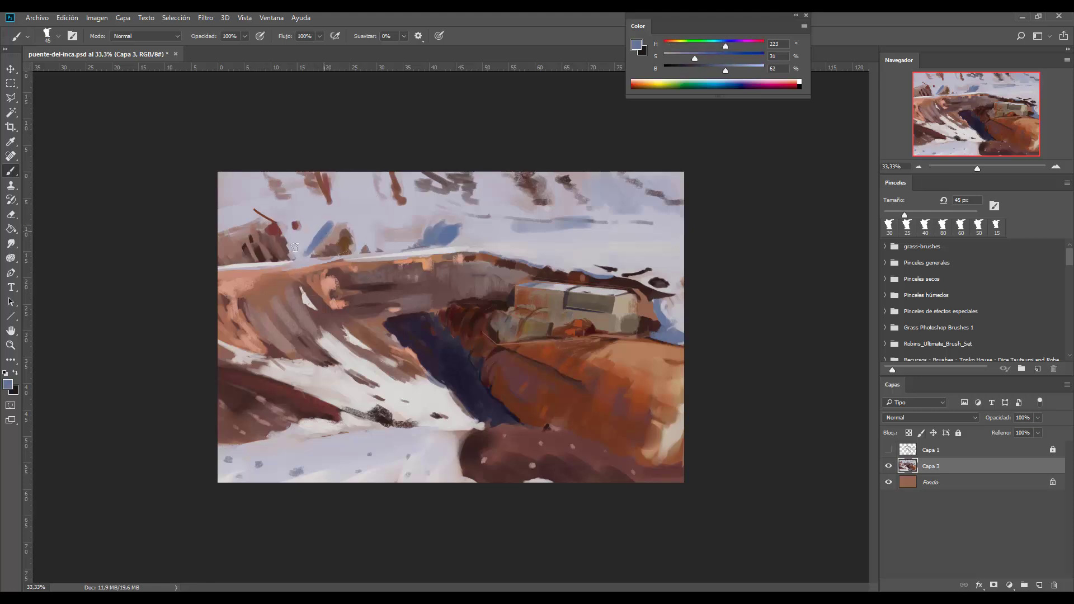
mouse_move(317, 242)
left_mouse_down()
mouse_move(299, 252)
mouse_move(331, 222)
left_mouse_up()
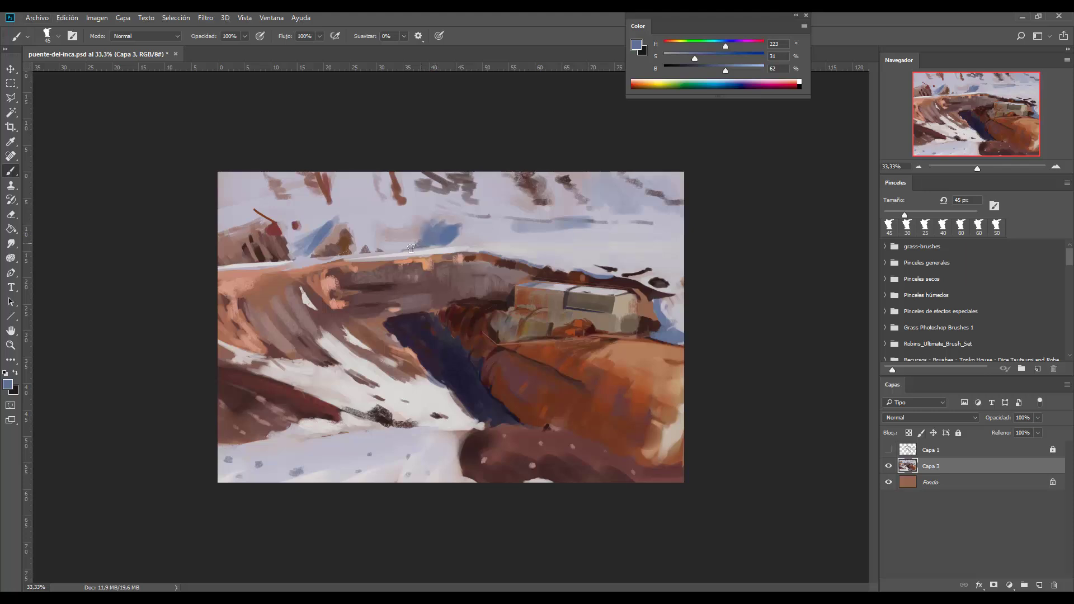
left_click(461, 232, "alt")
key("bracketleft")
key("bracketleft")
key("bracketleft")
key("bracketleft")
key("bracketleft")
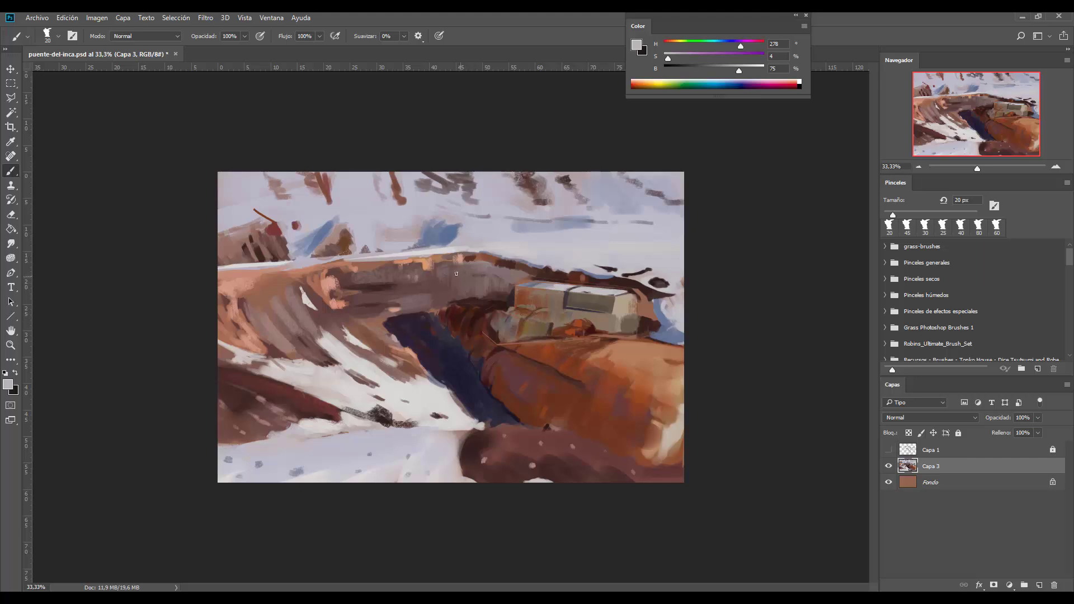
- Check the whole painting at a reduced scale and save the file
key("ctrl+minus")
key("ctrl+minus")
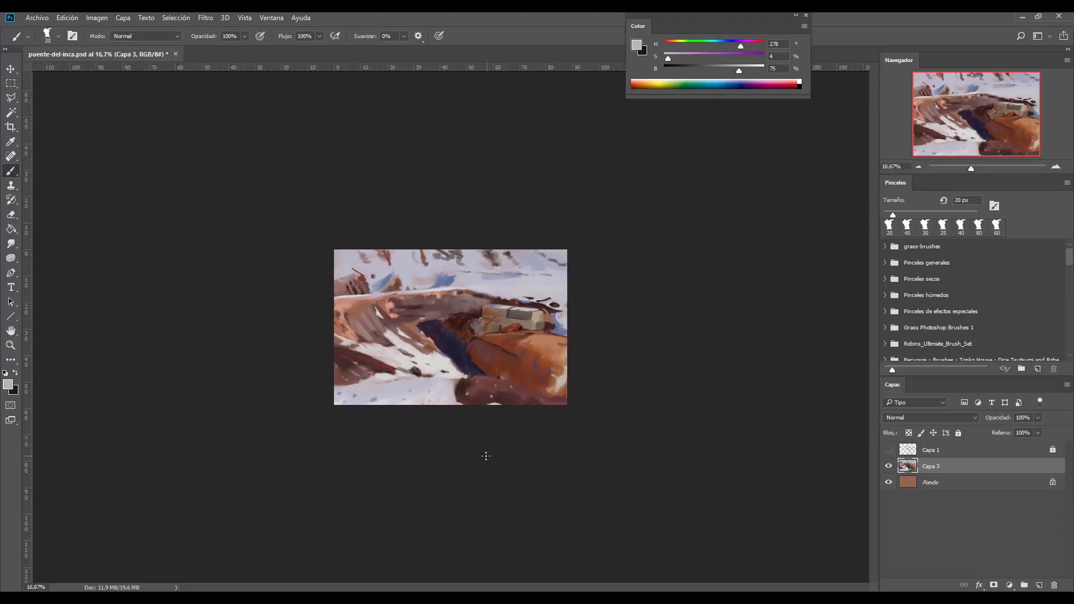
key("ctrl+s")
key("ctrl+plus")
key("ctrl+plus")
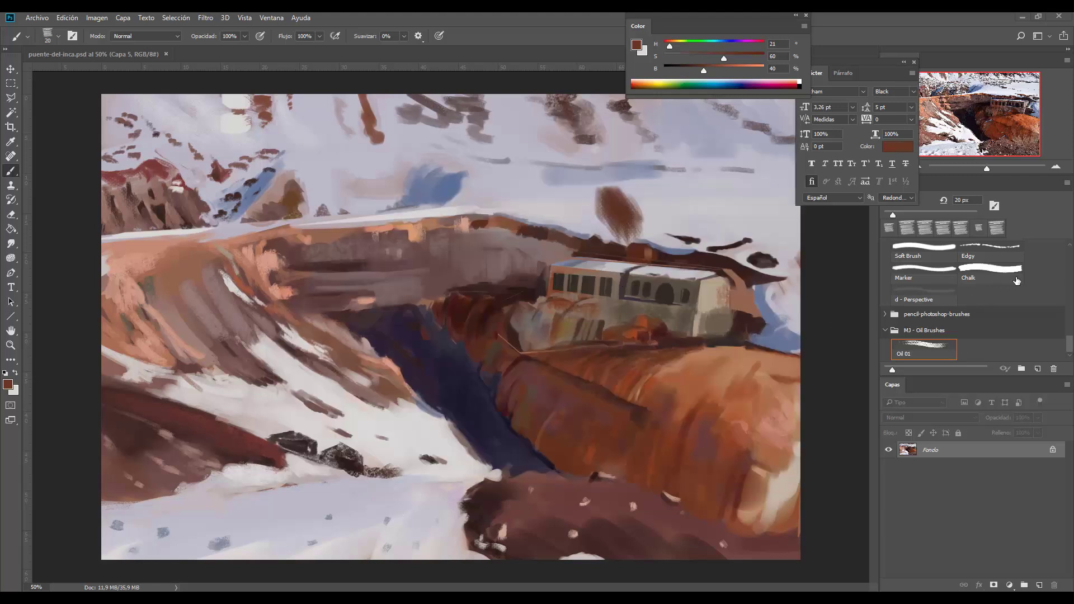
- Choose the "b - Paint - Oil" brush and set its flow to 92% and smoothing to 0%
left_click_drag(1066, 341, 1063, 331)
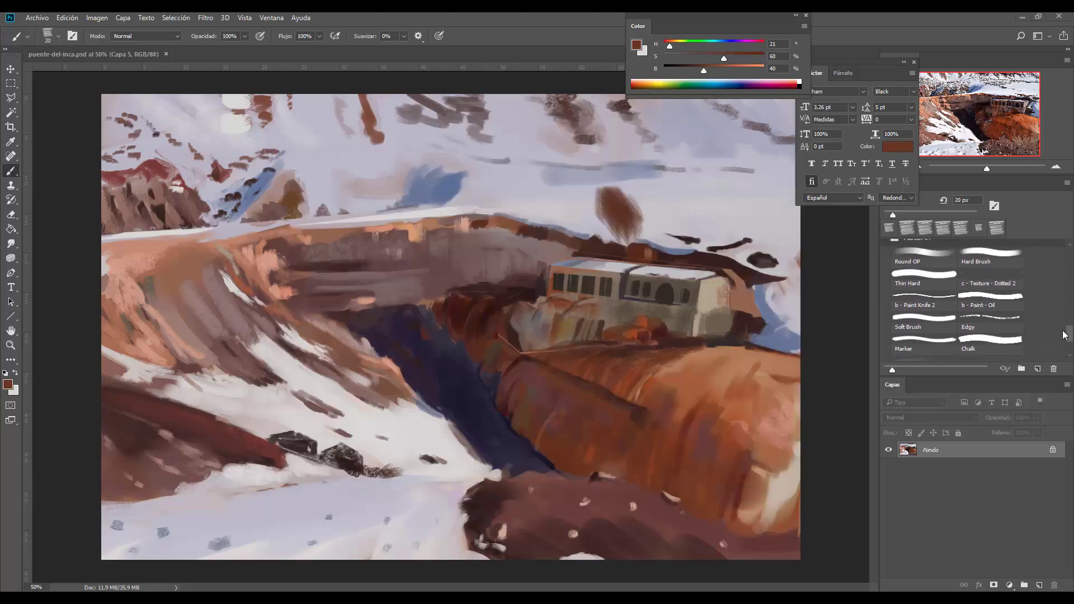
left_click(971, 309)
left_click_drag(742, 288, 733, 313)
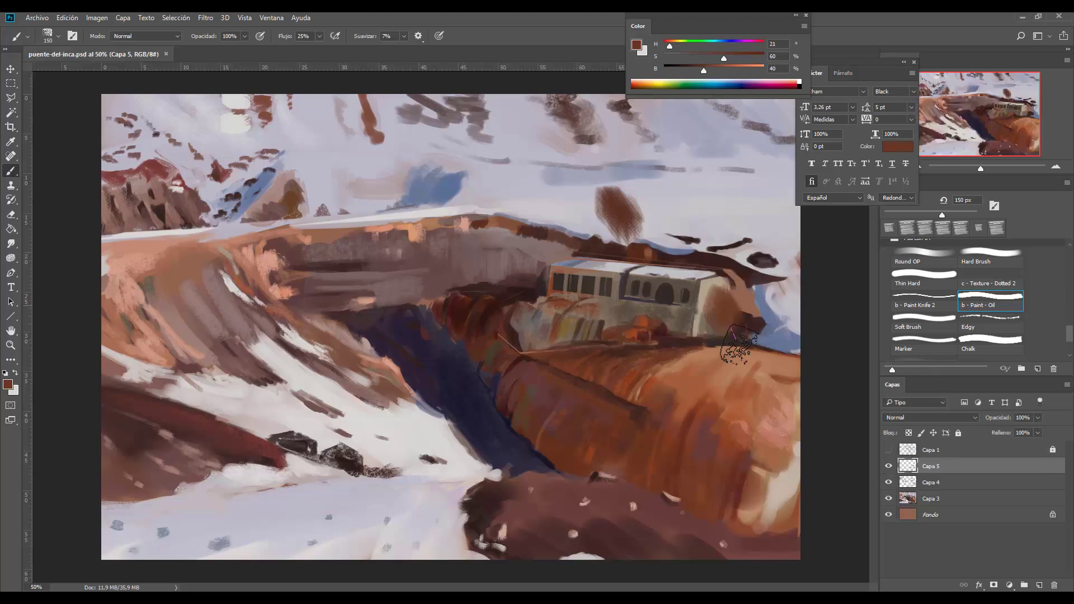
mouse_move(400, 36)
left_mouse_down()
mouse_move(327, 45)
mouse_move(355, 56)
left_mouse_up()
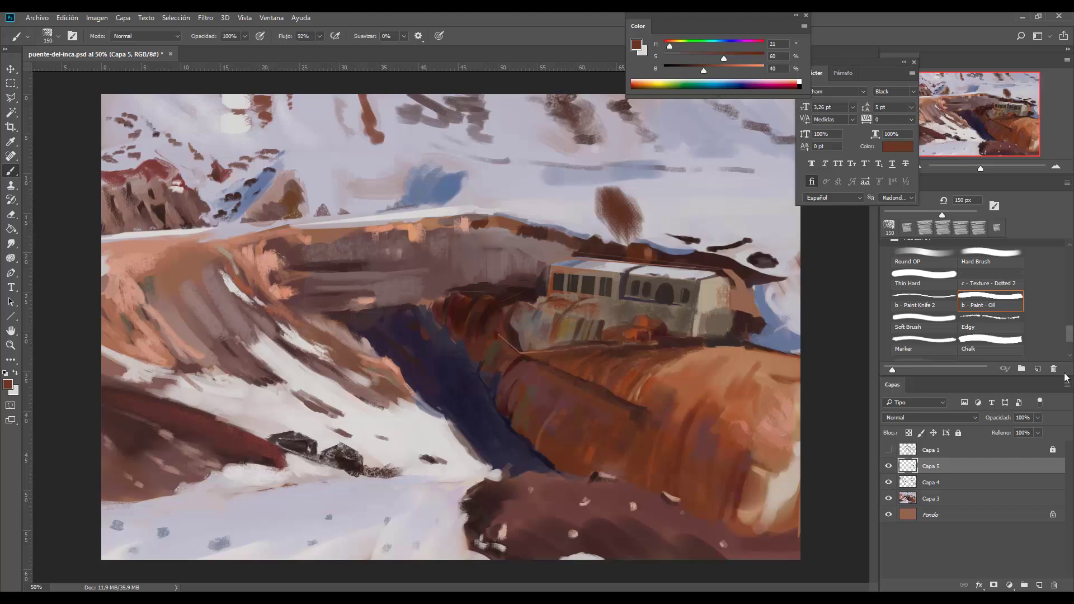
- Consult the reference photo, then darken the sampled brown to 11% brightness and paint 35 to 45 px accents left of the building
key("ctrl+Tab")
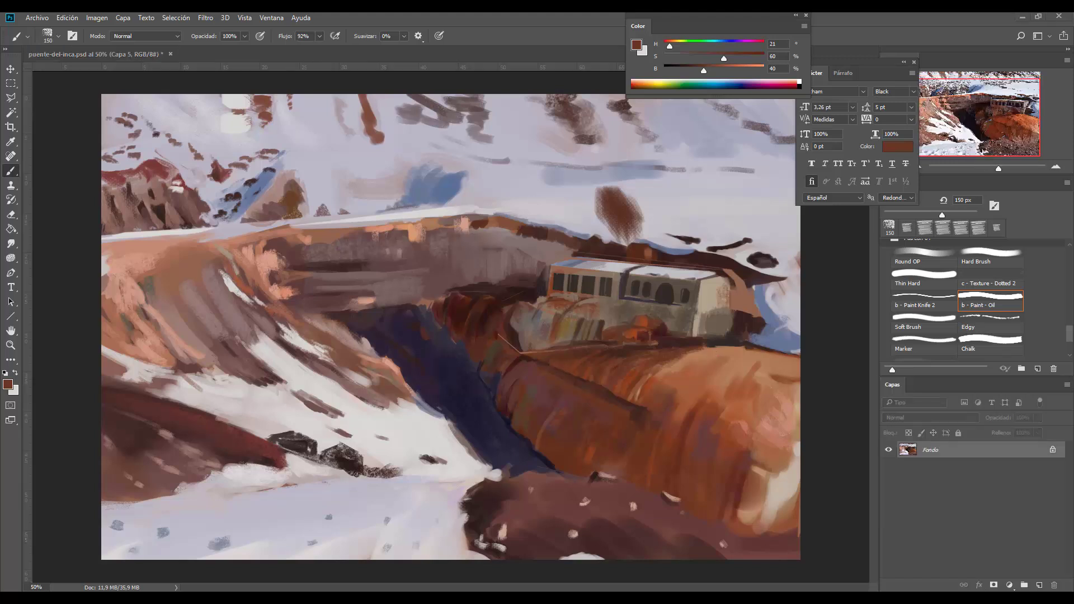
left_click(345, 371)
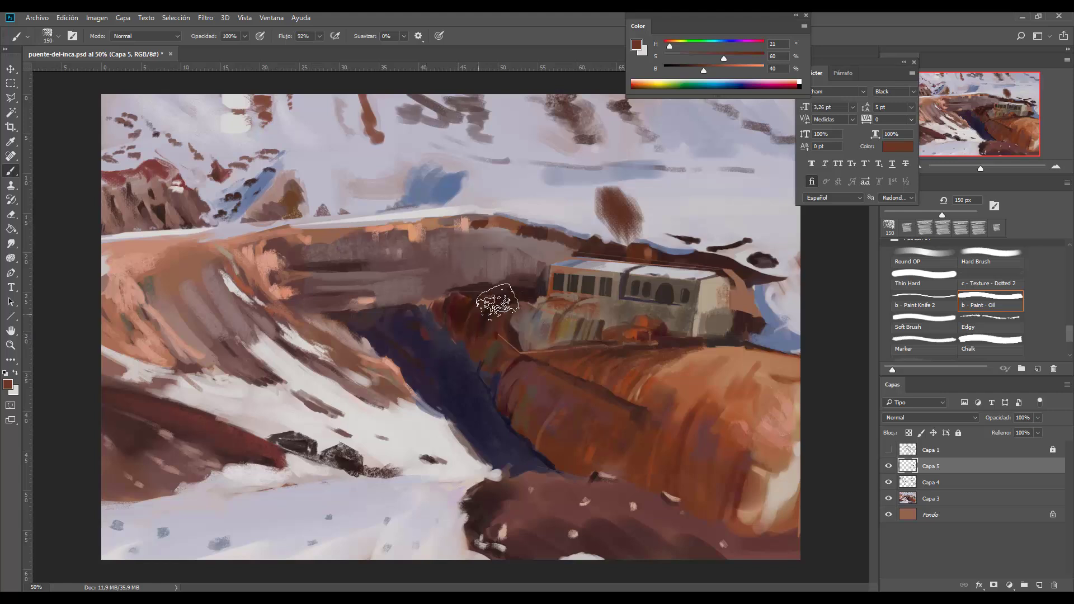
left_click(485, 293, "alt")
key("bracketleft")
key("bracketleft")
key("bracketleft")
key("bracketleft")
key("bracketleft")
key("bracketleft")
key("bracketleft")
key("bracketleft")
key("bracketleft")
key("bracketleft")
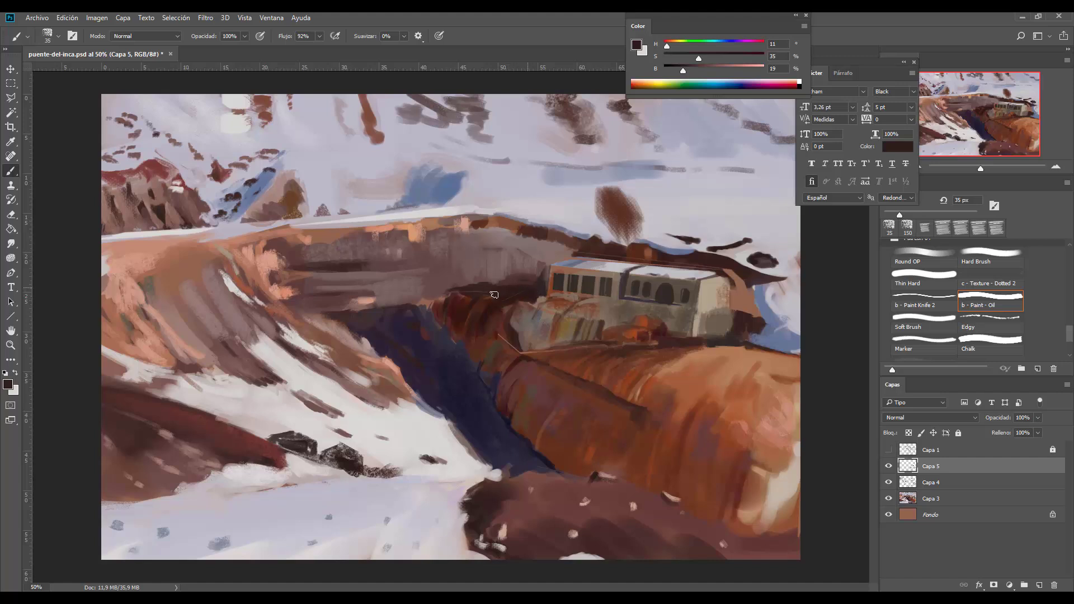
left_click_drag(684, 70, 675, 69)
key("ctrl+minus")
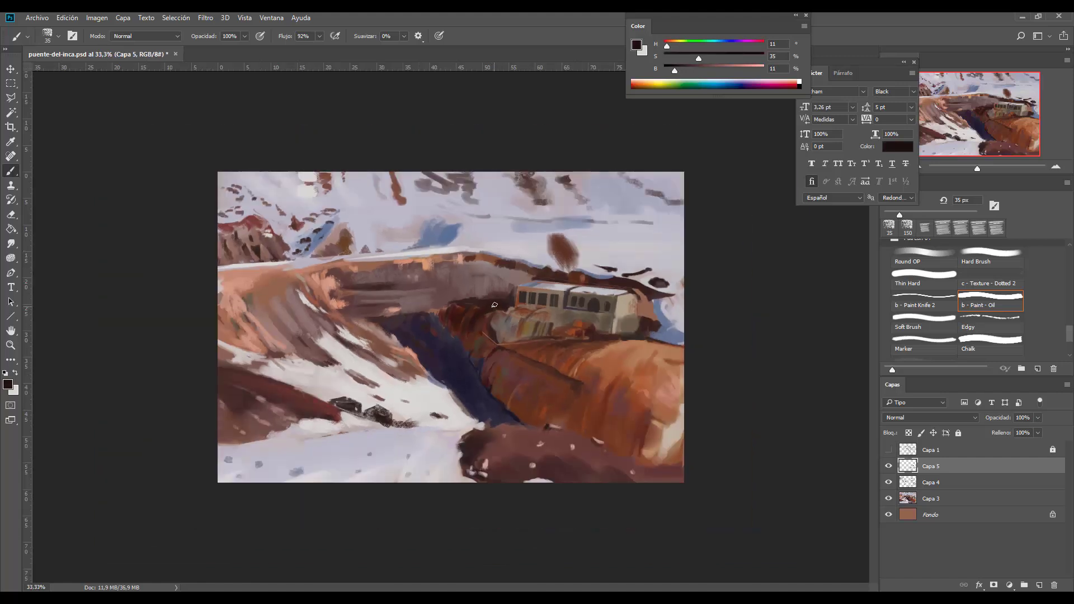
key("bracketright")
key("bracketright")
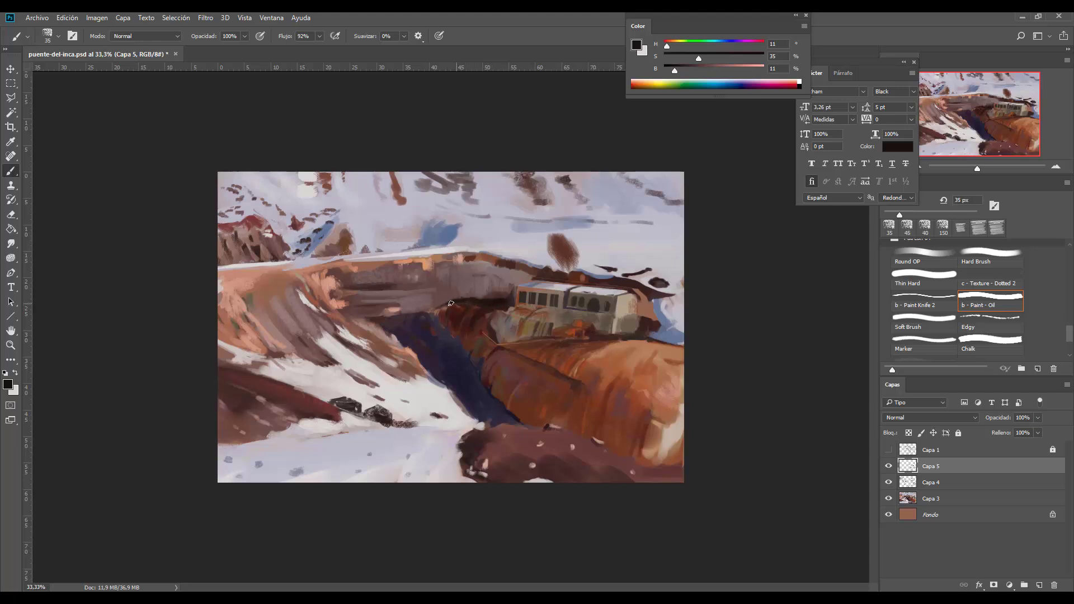
- Paint sampled reddish browns on the rock beside the shadow's upper end with a 60 px brush
left_click(657, 432, "alt")
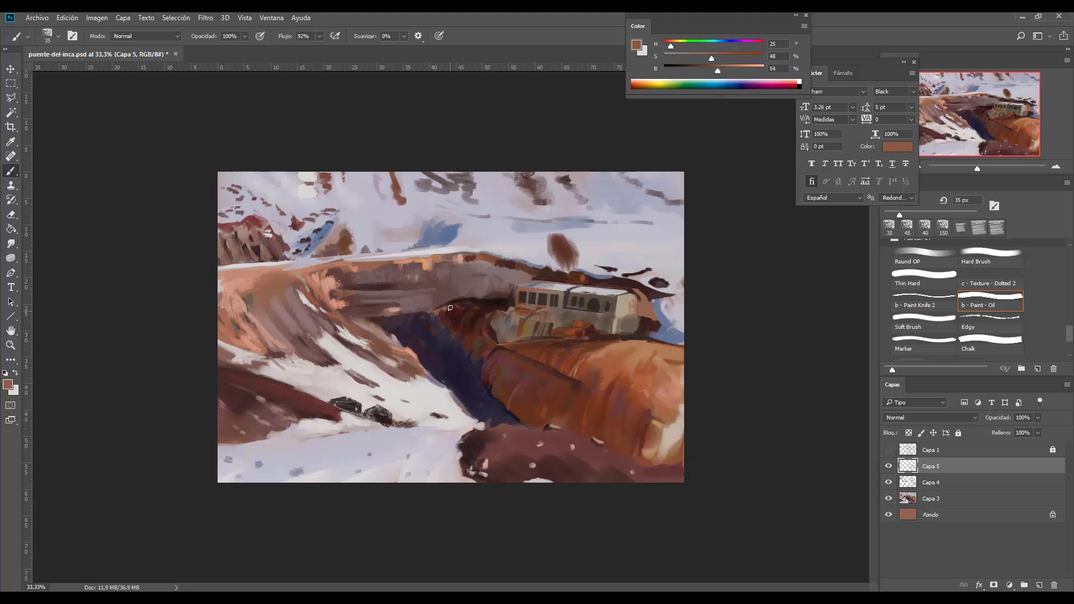
key("bracketright")
key("bracketright")
key("bracketright")
left_click(447, 314, "alt")
left_click(451, 316, "alt")
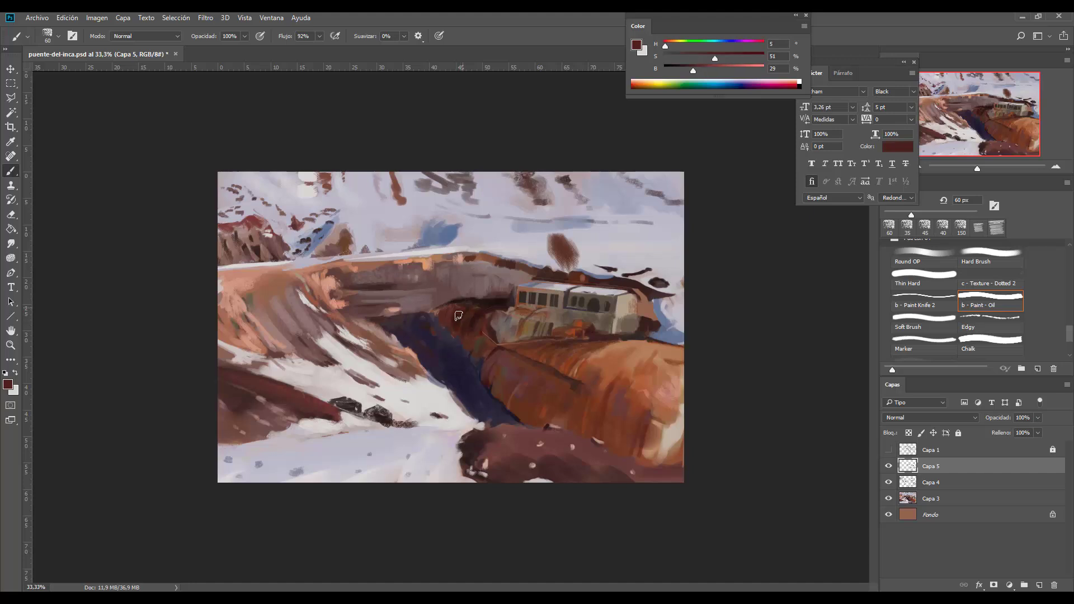
- Mix an olive tone with hue 44°, saturation 22% and brightness 39% for the rock left of the building
left_click(676, 46)
left_click(686, 58)
left_click(704, 68)
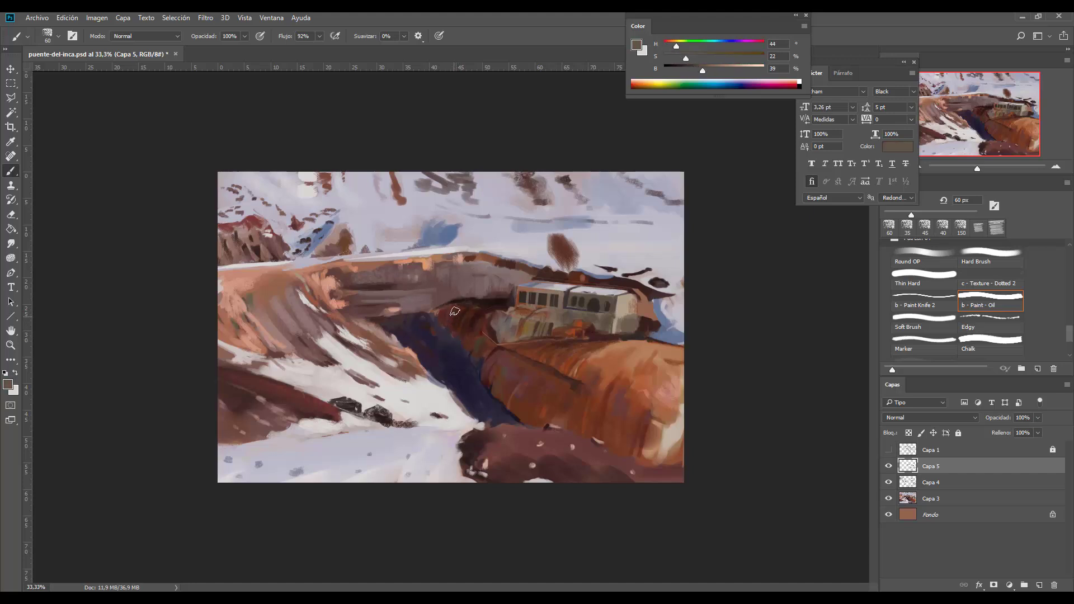
- Paint sampled dark browns and greys over the rock wall left of the building with 50 px and 80 px brushes
left_click(494, 301, "alt")
key("bracketleft")
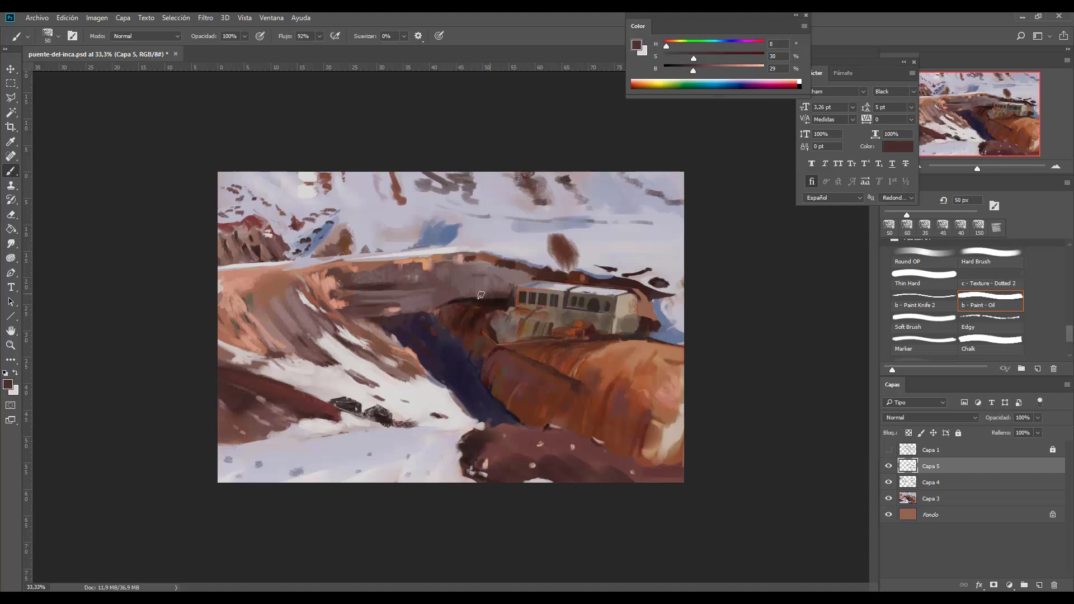
left_click(562, 277, "alt")
left_click(507, 285, "alt")
key("bracketright")
key("bracketright")
key("bracketright")
left_click(514, 277)
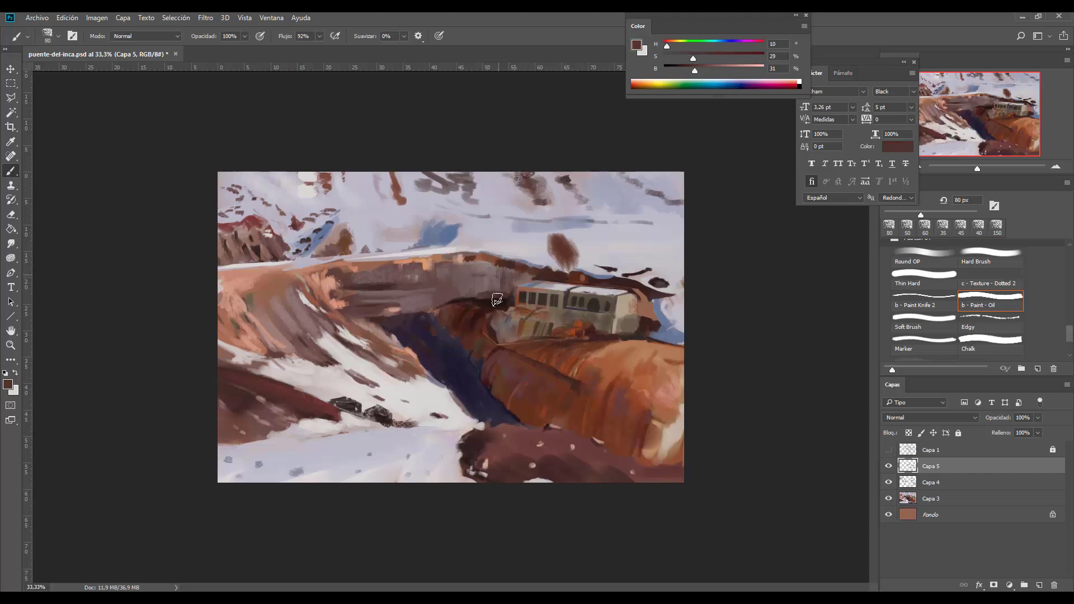
left_click(494, 275, "alt")
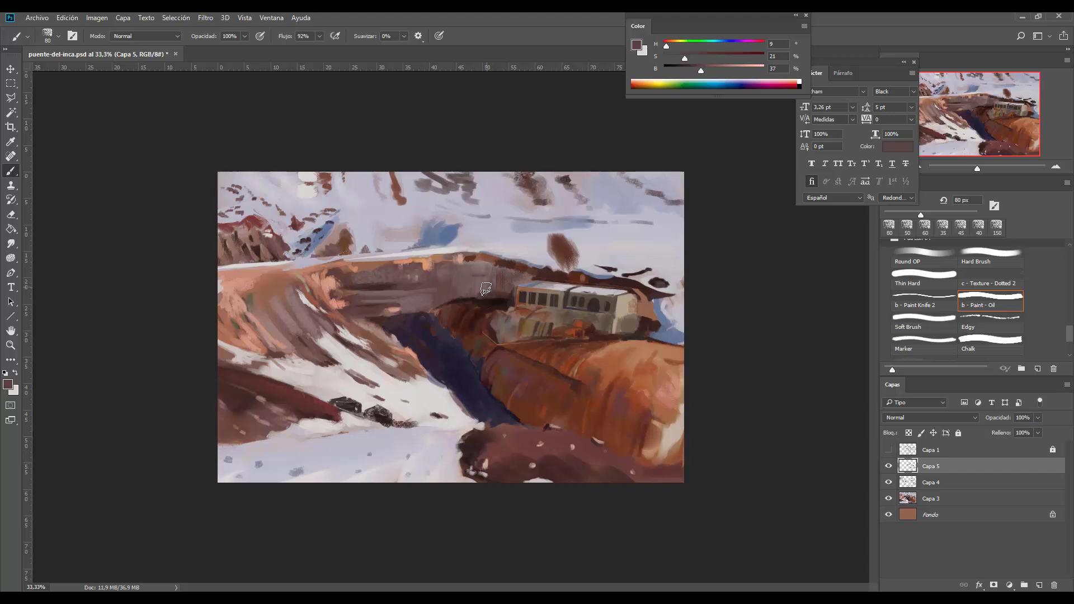
left_click_drag(486, 288, 448, 276)
- Add sampled peach and dark brown touches along the grey rock wall's upper part with a 20 px brush
key("bracketleft")
key("bracketleft")
key("bracketleft")
key("bracketleft")
key("bracketleft")
key("bracketleft")
left_click(427, 270, "alt")
key("bracketleft")
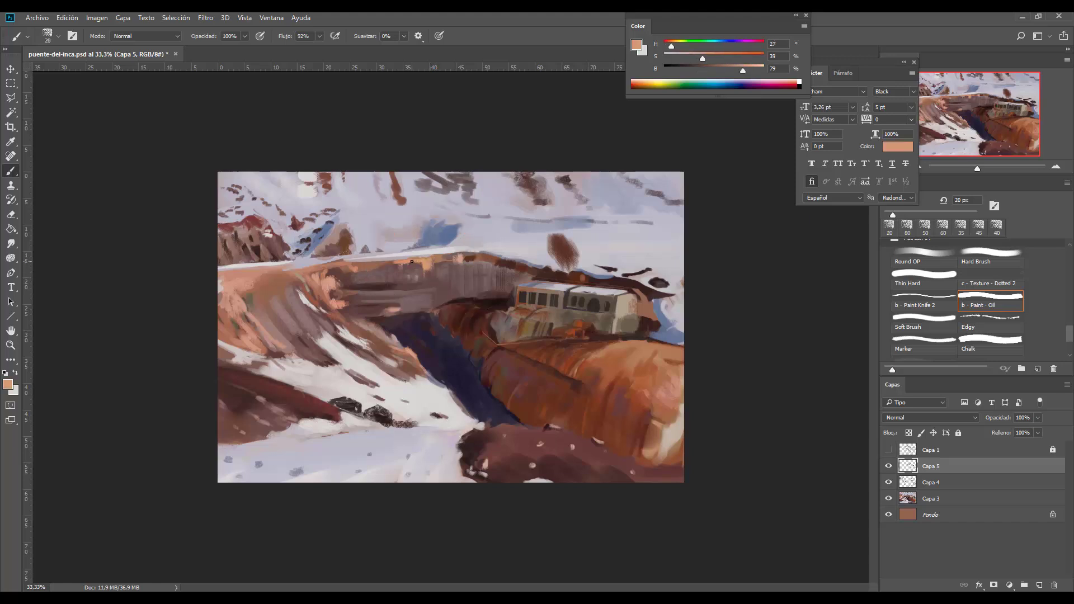
left_click(488, 286, "alt")
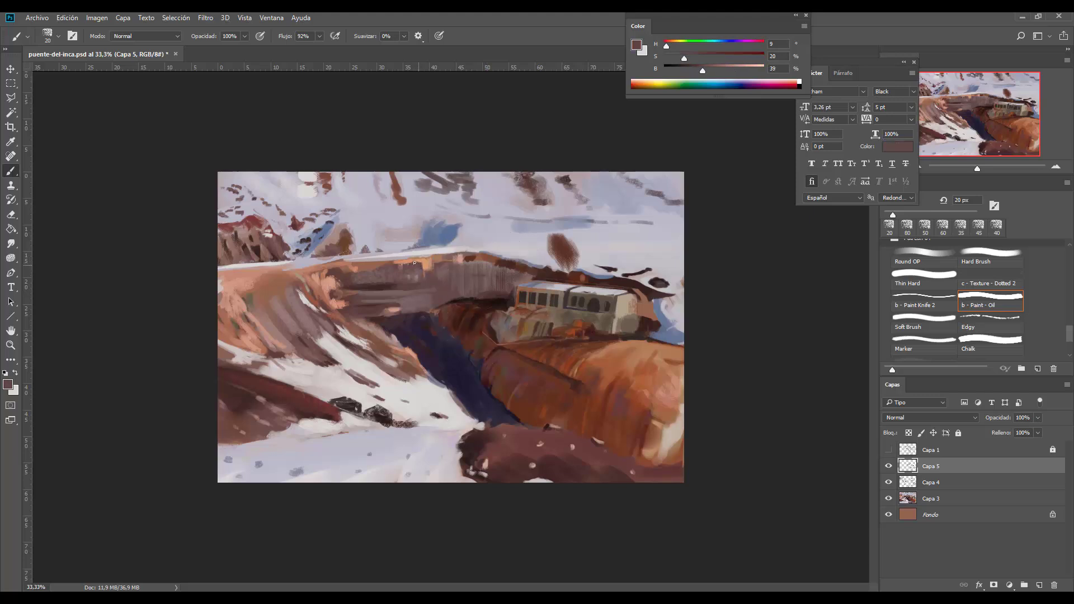
left_click(376, 280, "alt")
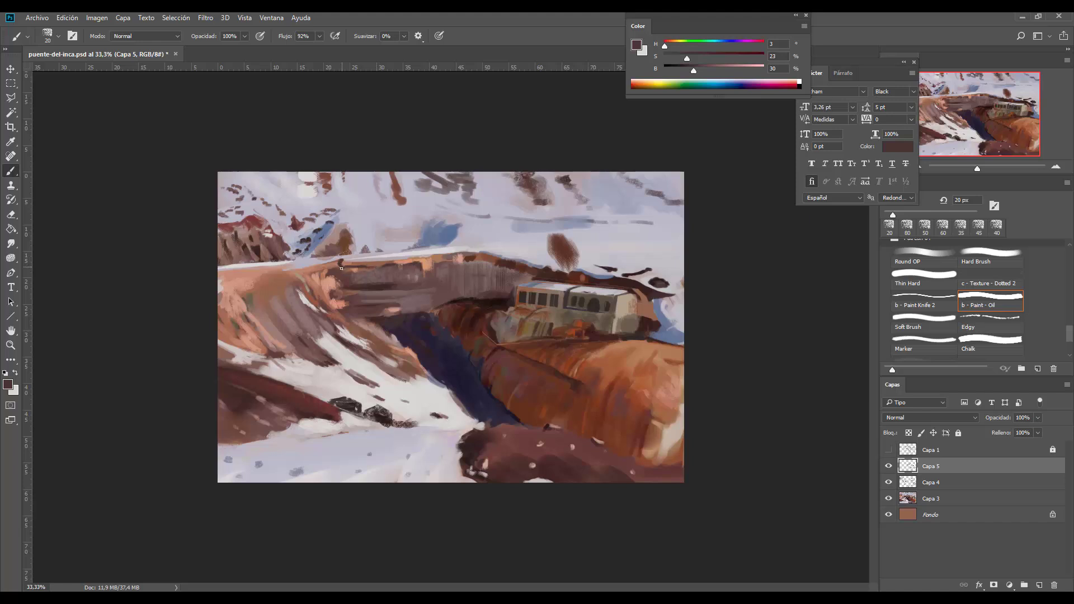
- Paint sampled dark brown and pale pinkish-grey touches where the grey rock wall's left end meets the snow, using a 20 px brush
left_click(339, 270, "alt")
left_click(338, 269, "alt")
left_click(350, 256, "alt")
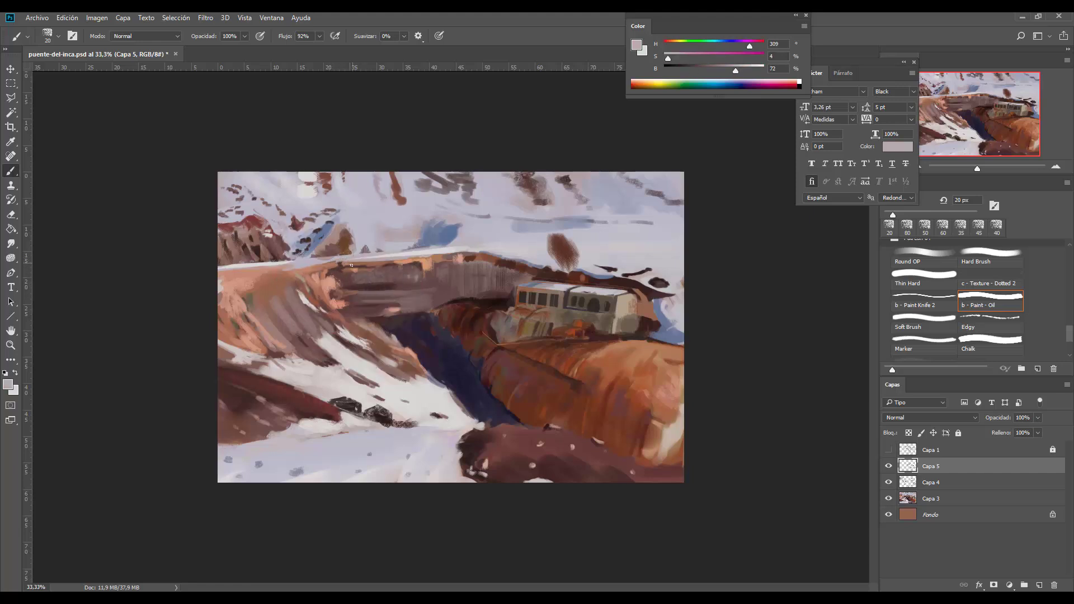
left_click(335, 267, "alt")
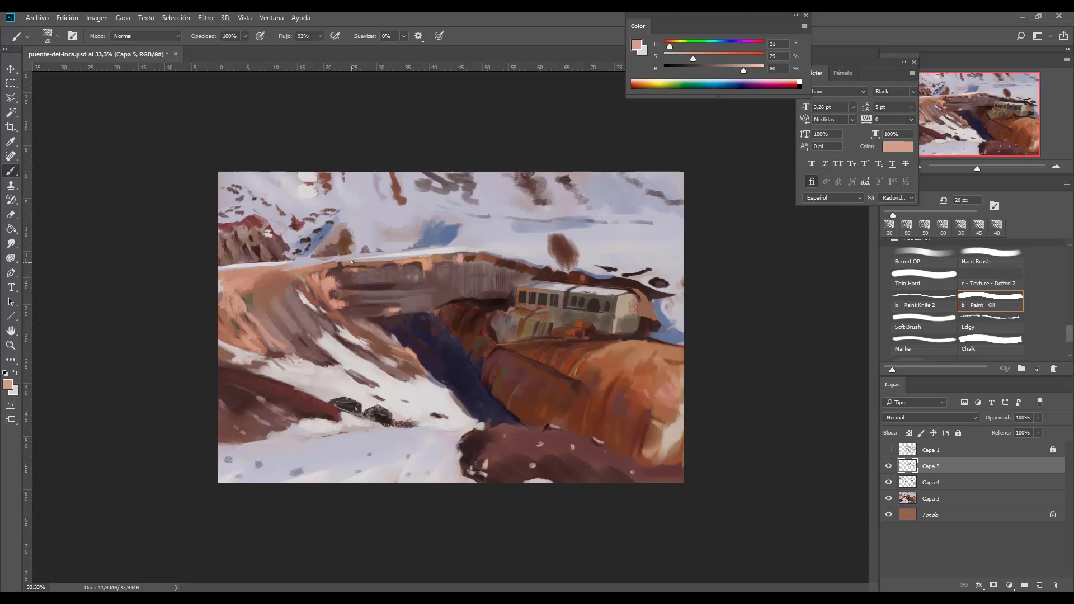
left_click(353, 261, "alt")
left_click(339, 273, "alt")
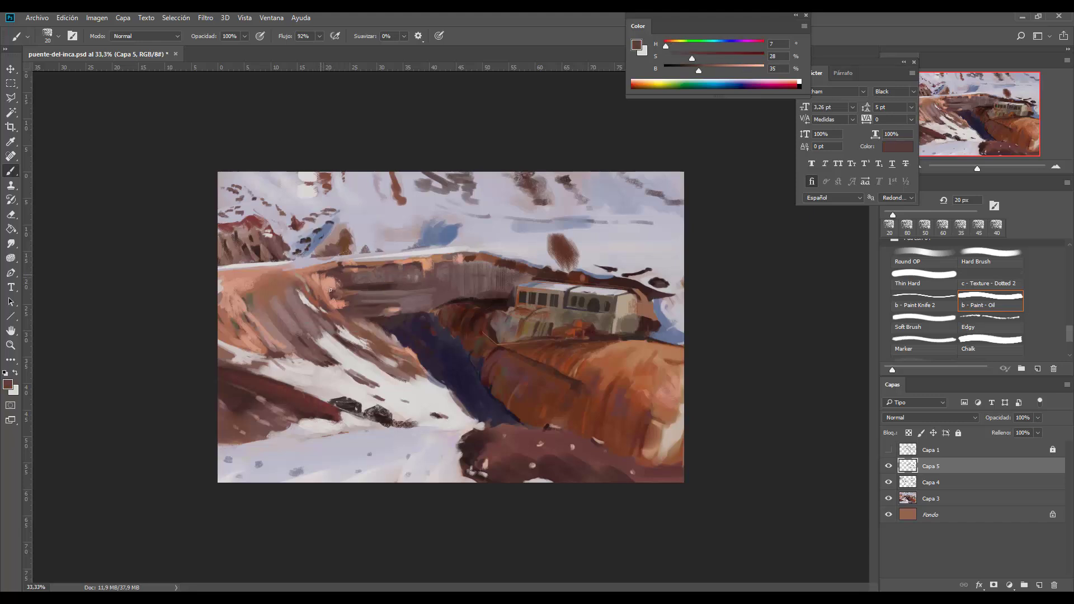
- Dab sampled dark brown at 30 px and pale lavender at 15 px on the small rocks in the snow above the left road
left_click(256, 251, "alt")
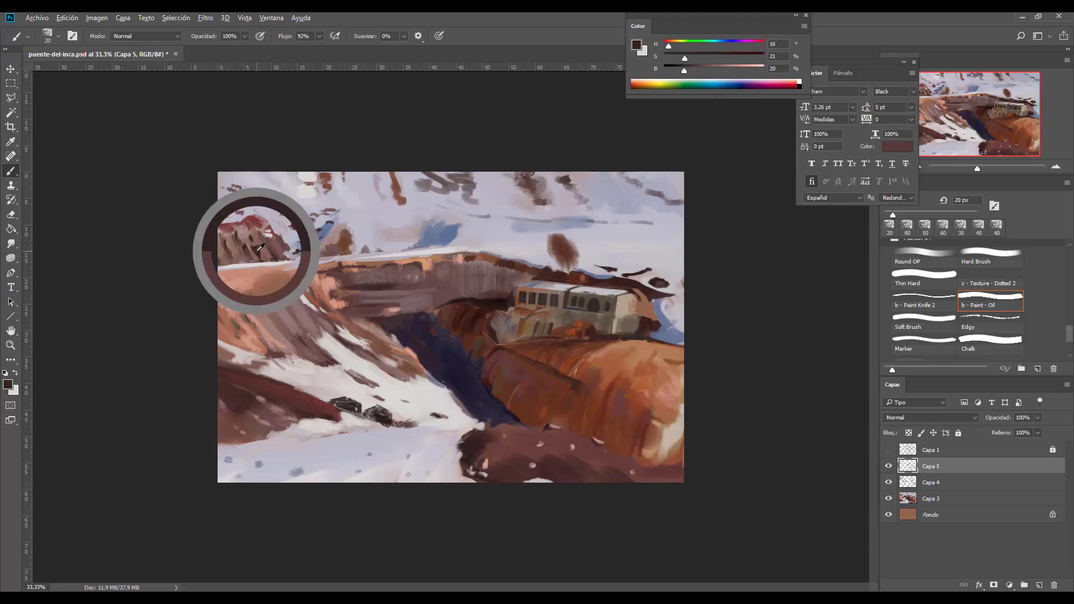
key("bracketright")
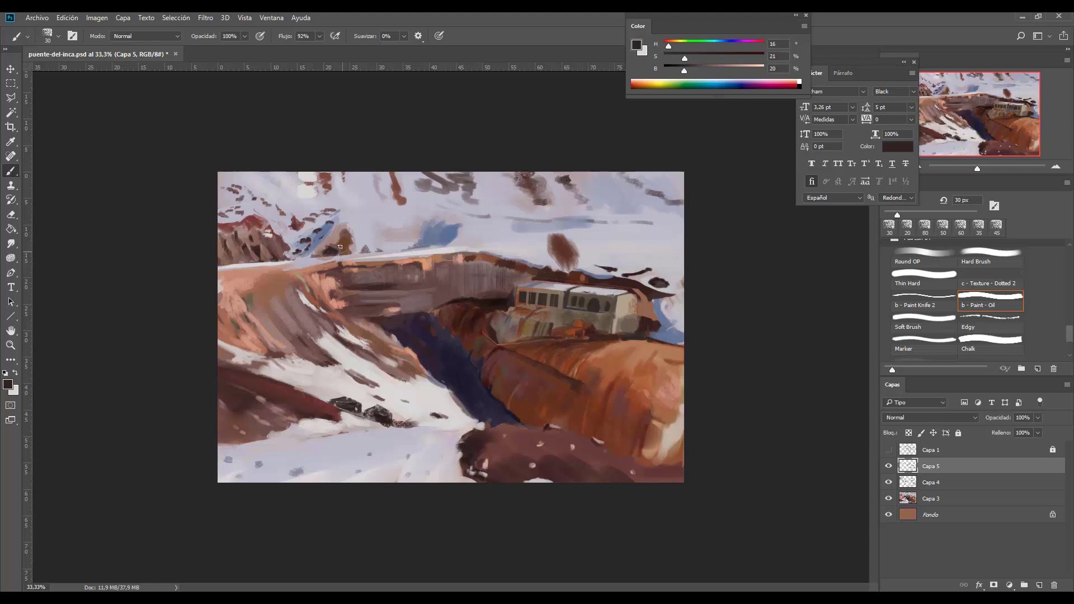
left_click(353, 216, "alt")
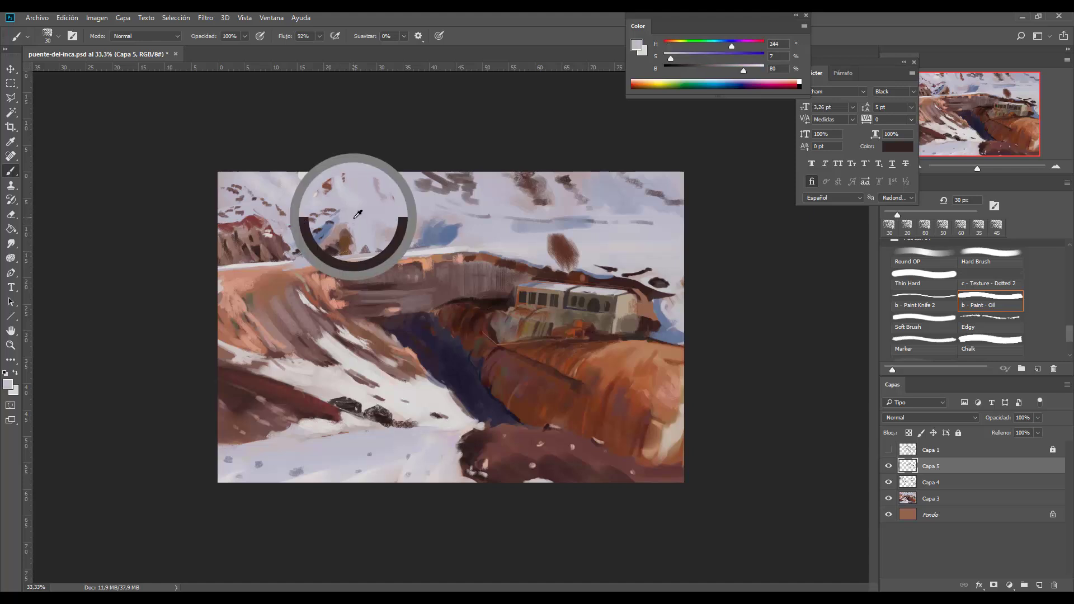
key("bracketleft")
key("bracketleft")
key("bracketright")
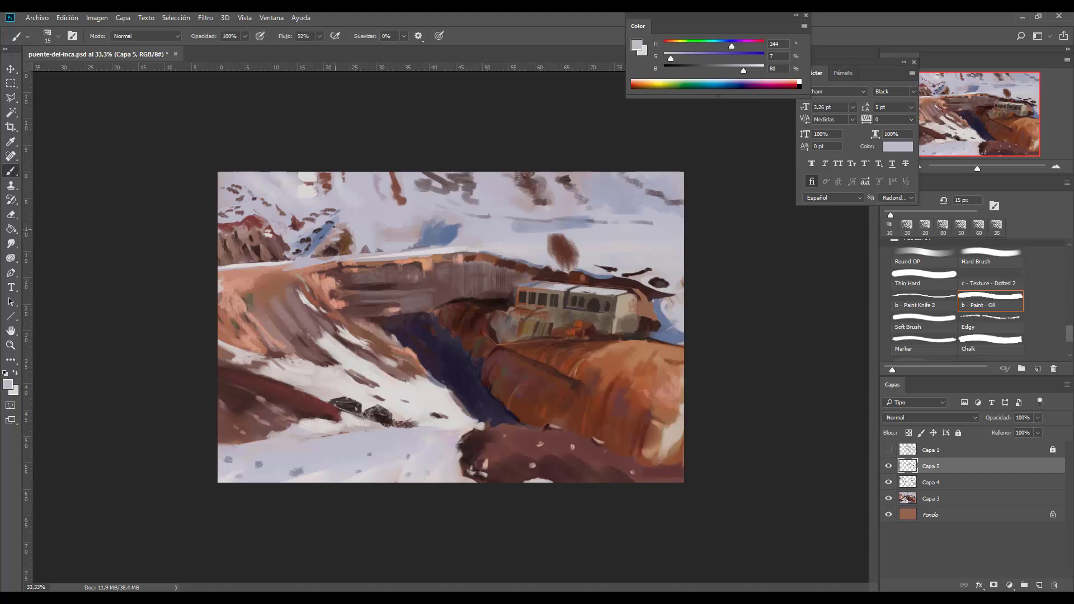
left_click_drag(333, 227, 336, 231)
- Touch up the left slope's upper edge along the snow line with sampled peach and pale grey, using a 15 px brush
left_click(315, 270, "alt")
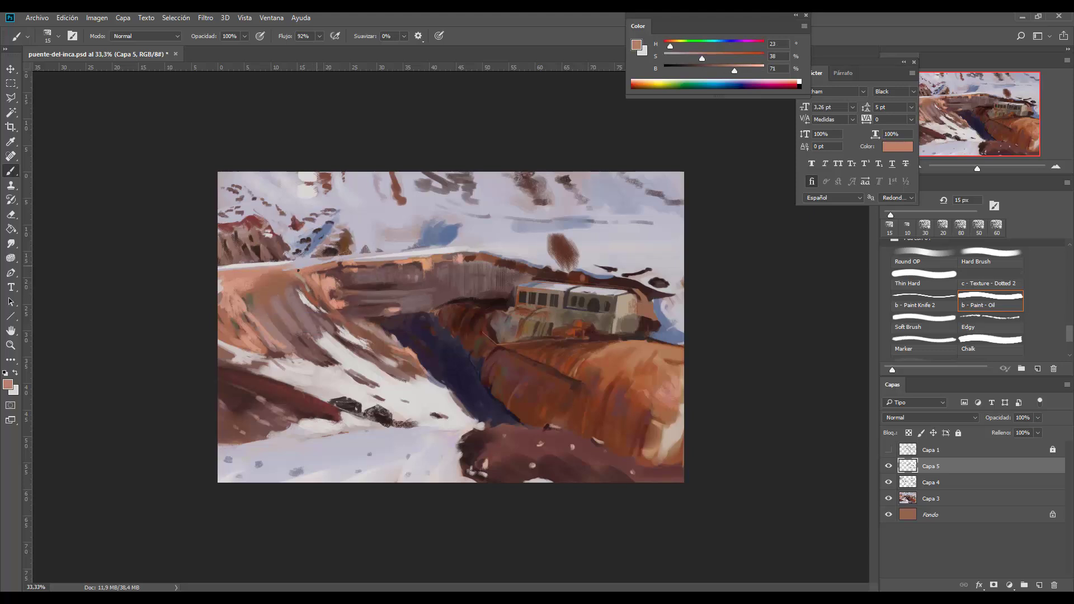
left_click(301, 247, "alt")
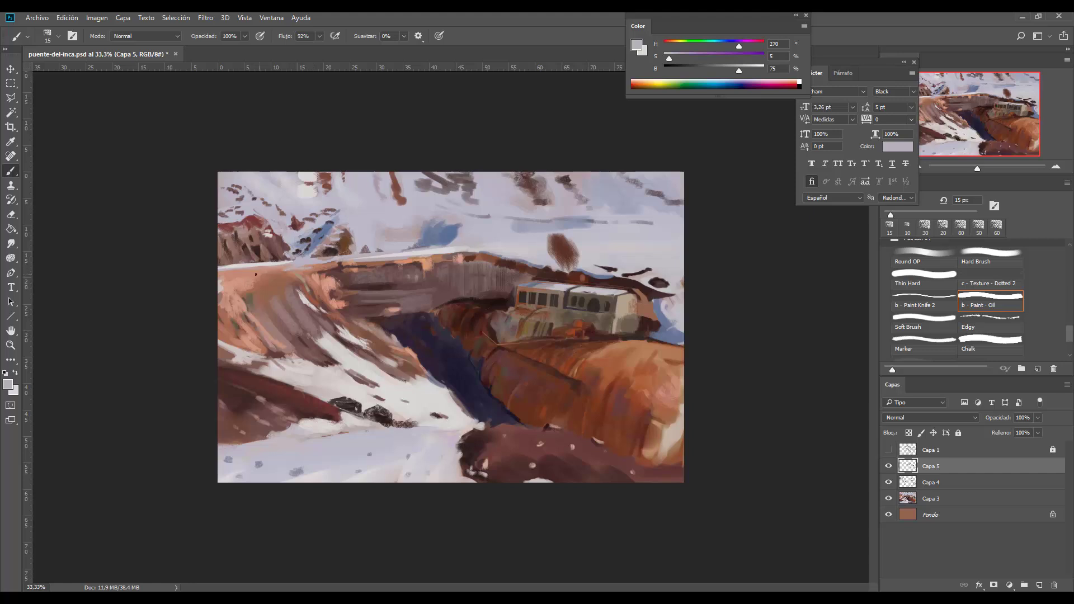
left_click(219, 284, "alt")
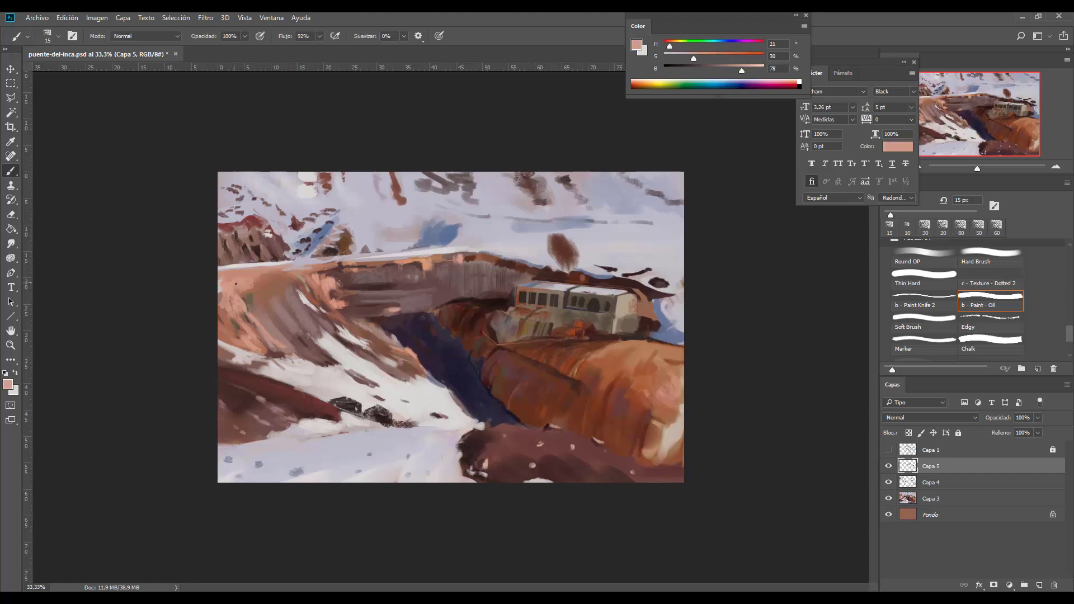
left_click(234, 271, "alt")
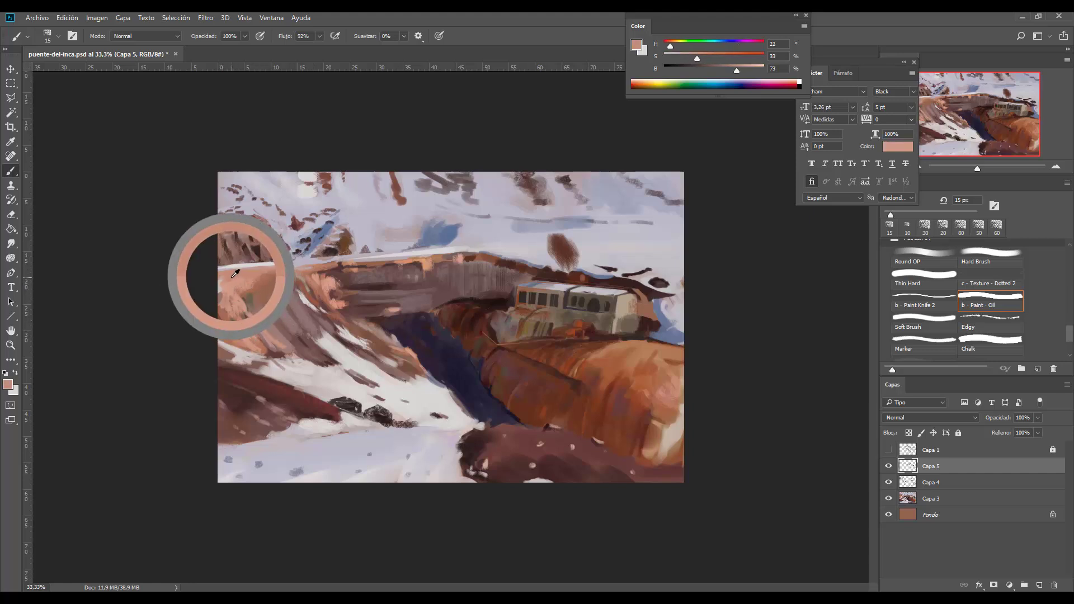
- Raise the sampled peach to 53% saturation and paint orange along the left slope's upper edge with 45 px and 30 px brushes
mouse_move(709, 57)
left_mouse_down()
mouse_move(673, 45)
mouse_move(717, 56)
left_mouse_up()
key("]")
key("]")
key("]")
key("]")
key("]")
key("]")
key("]")
key("[")
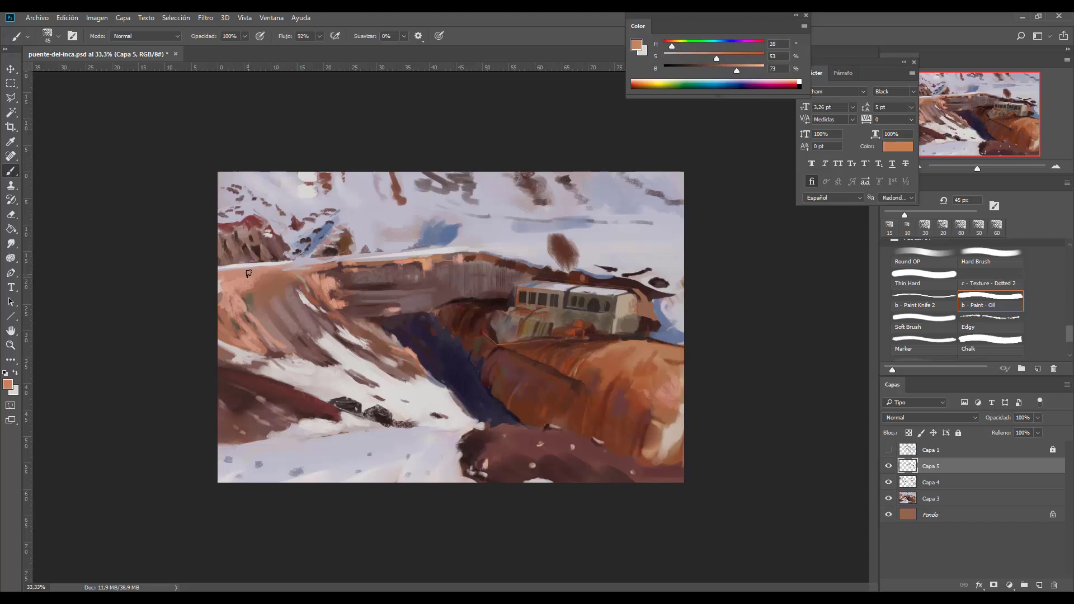
key("bracketleft")
key("bracketleft")
- Blend sampled mauve, peach and pale pink into the upper part of the left slope with 30 px and 20 px brushes
left_click(289, 286, "alt")
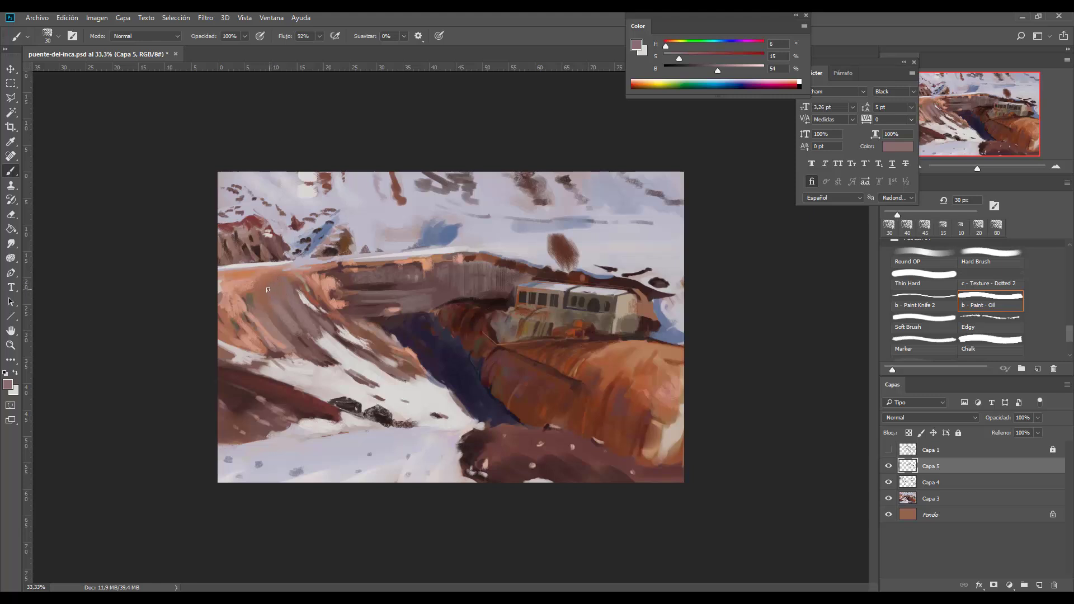
left_click(258, 283, "alt")
left_click(243, 276, "alt")
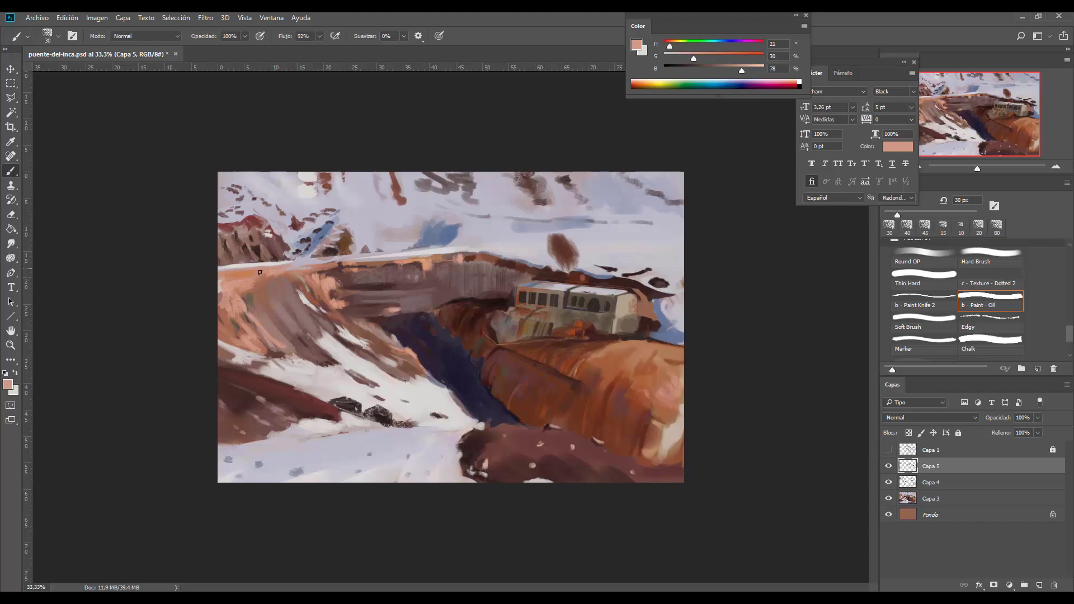
left_click(293, 265, "alt")
key("bracketleft")
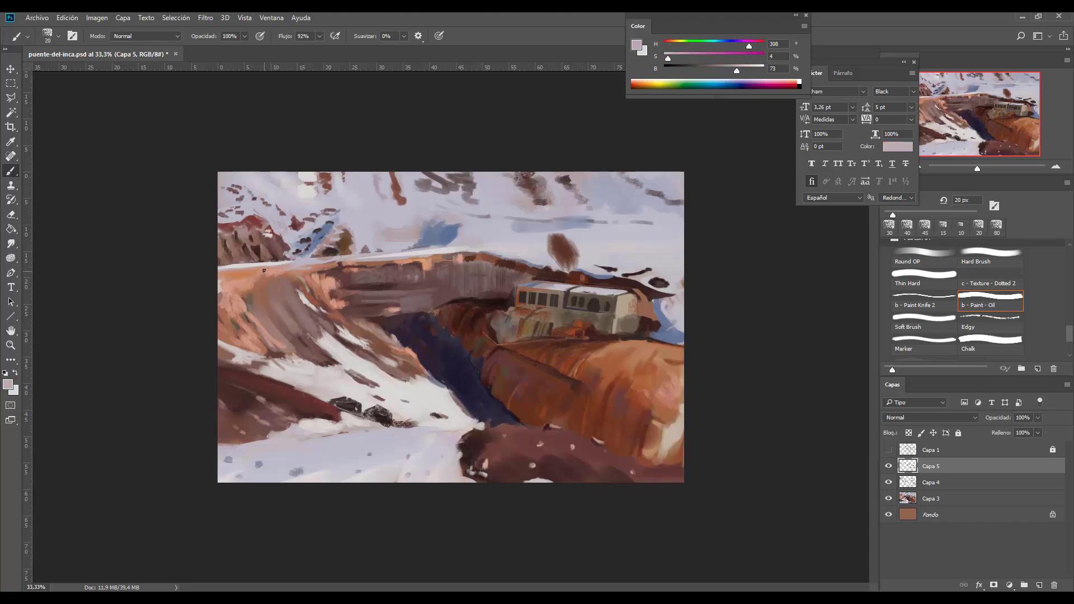
left_click(263, 270)
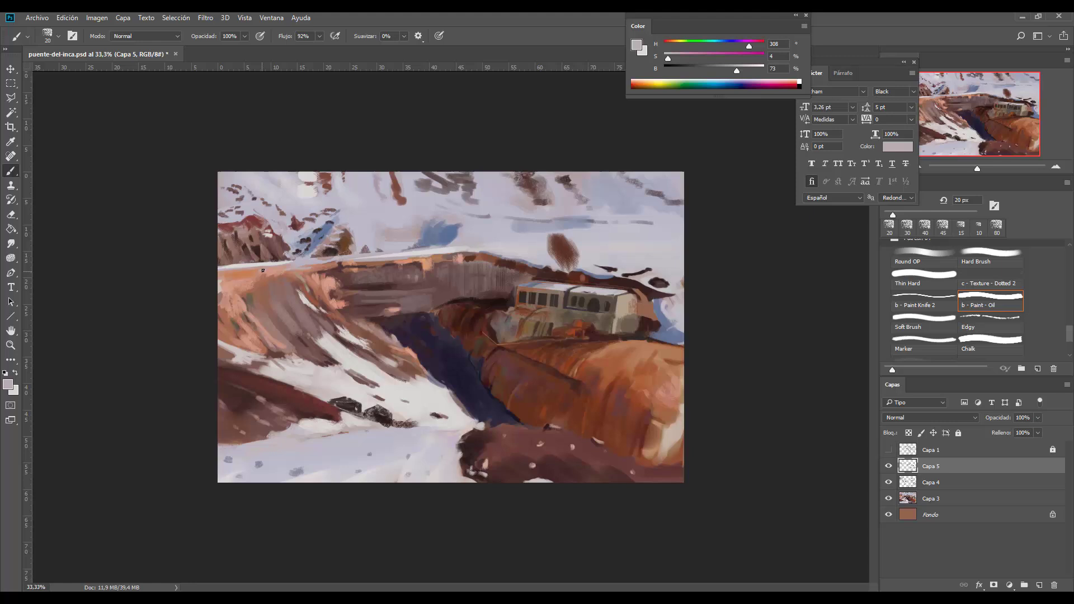
- Paint sampled dark and reddish browns around the dark patch on the left slope with a 20 px brush
left_click(249, 316, "alt")
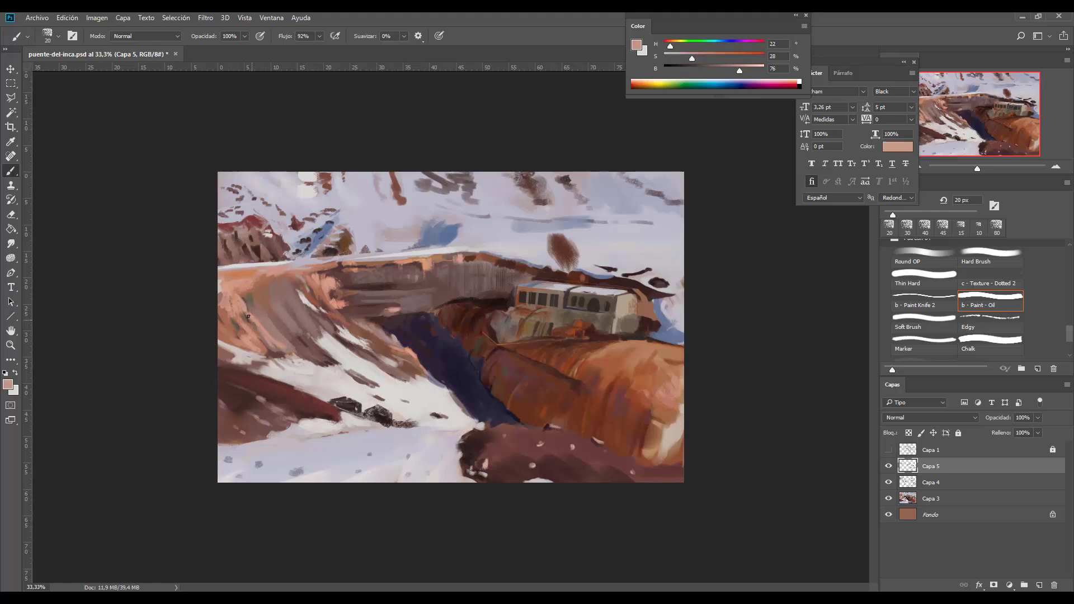
left_click(302, 341, "alt")
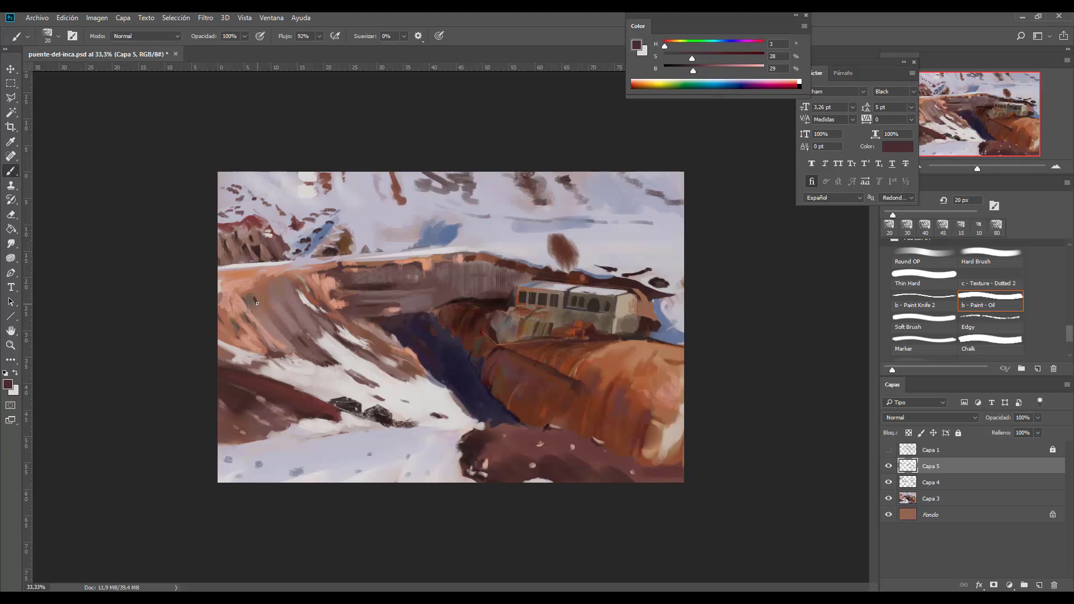
left_click(256, 302, "alt")
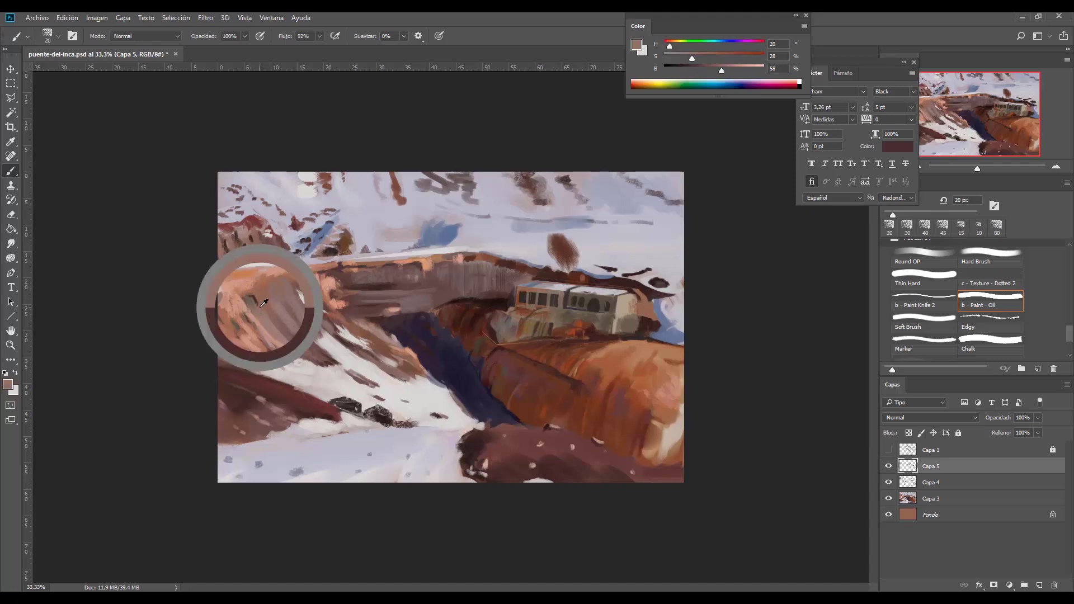
left_click(252, 297, "alt")
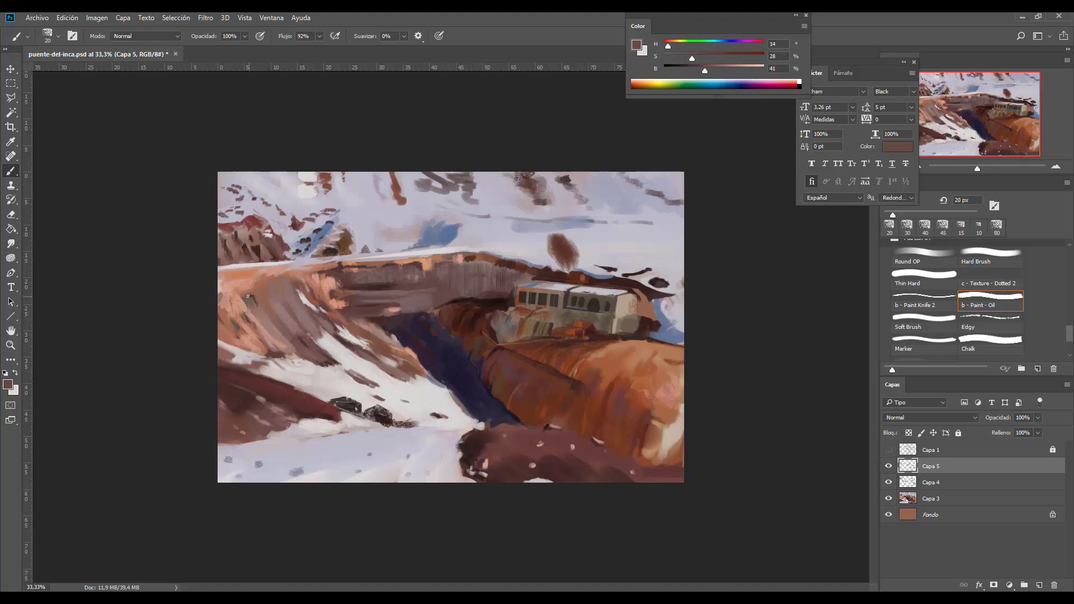
left_click(265, 297, "alt")
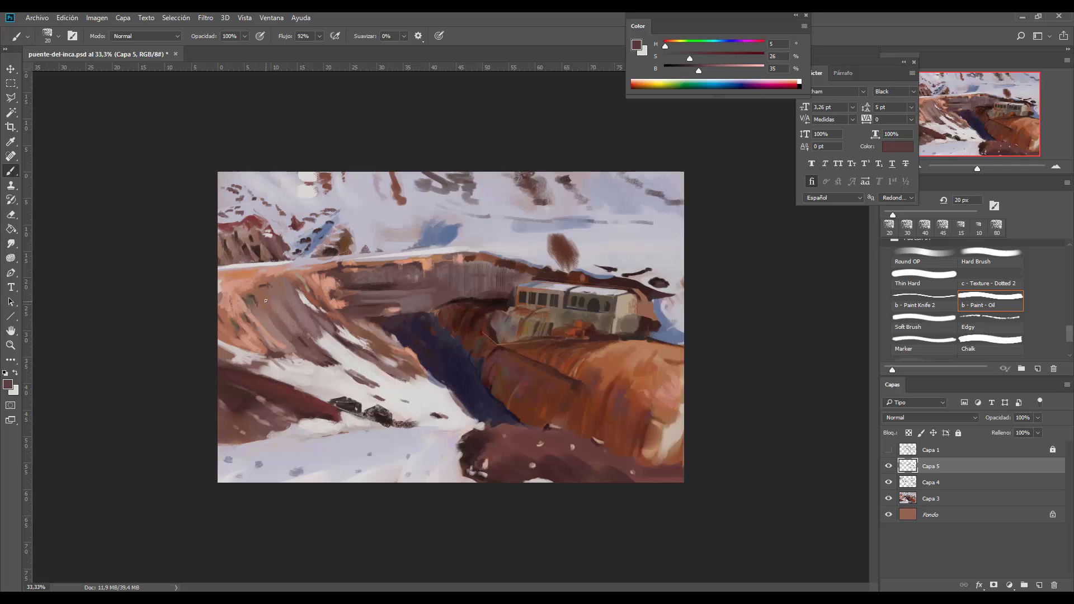
left_click_drag(259, 310, 268, 322)
left_click(261, 284, "alt")
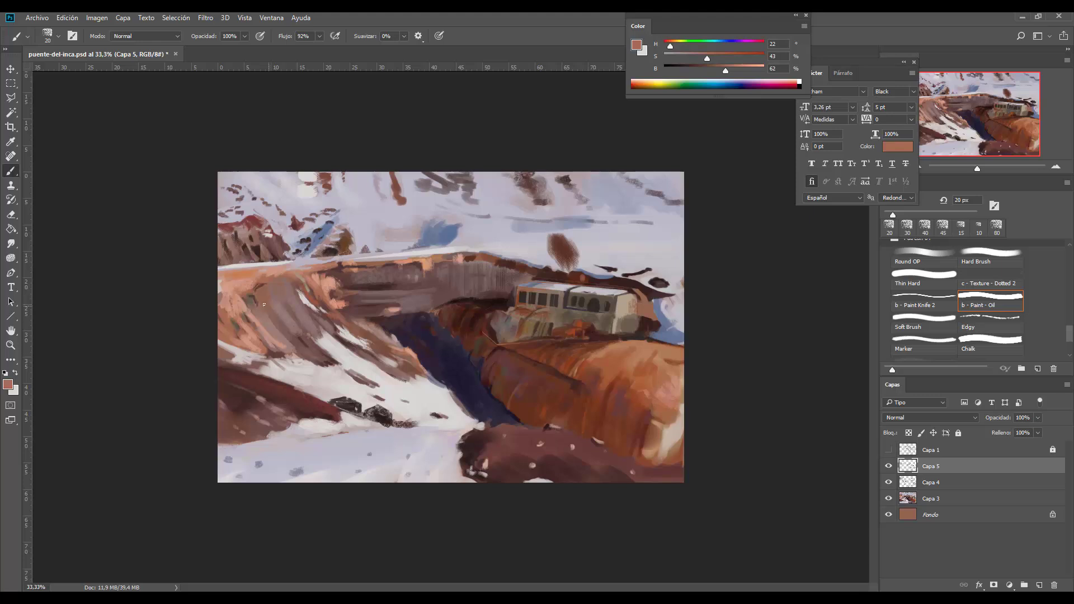
- Define the narrow snow streak on the left slope with sampled dark brown and off-white strokes at 20 px and 15 px
left_click(298, 338, "alt")
left_click(324, 359, "alt")
left_click(353, 404, "alt")
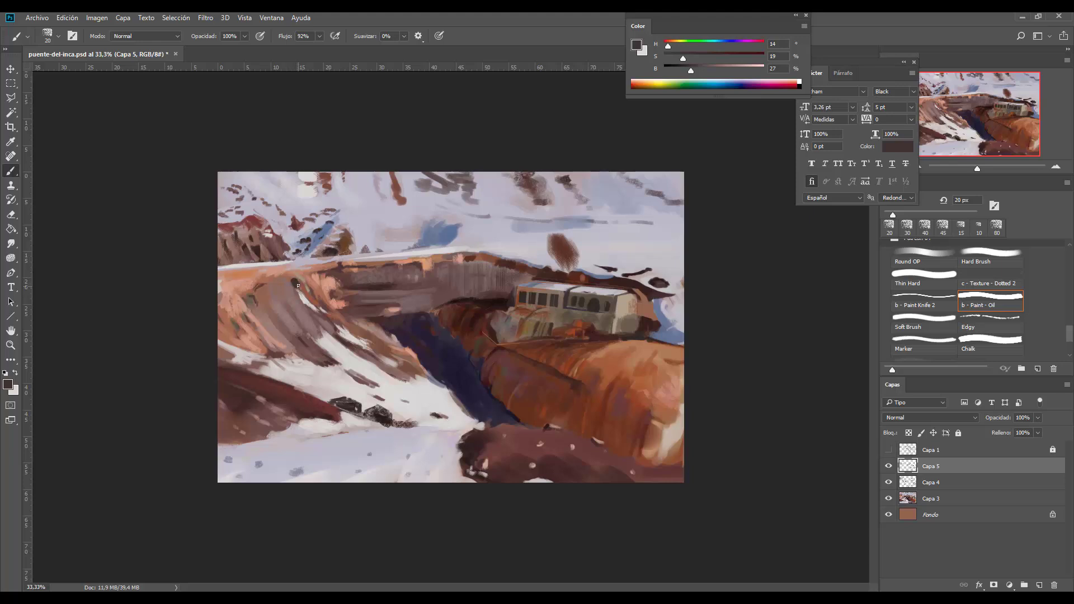
left_click(343, 348, "alt")
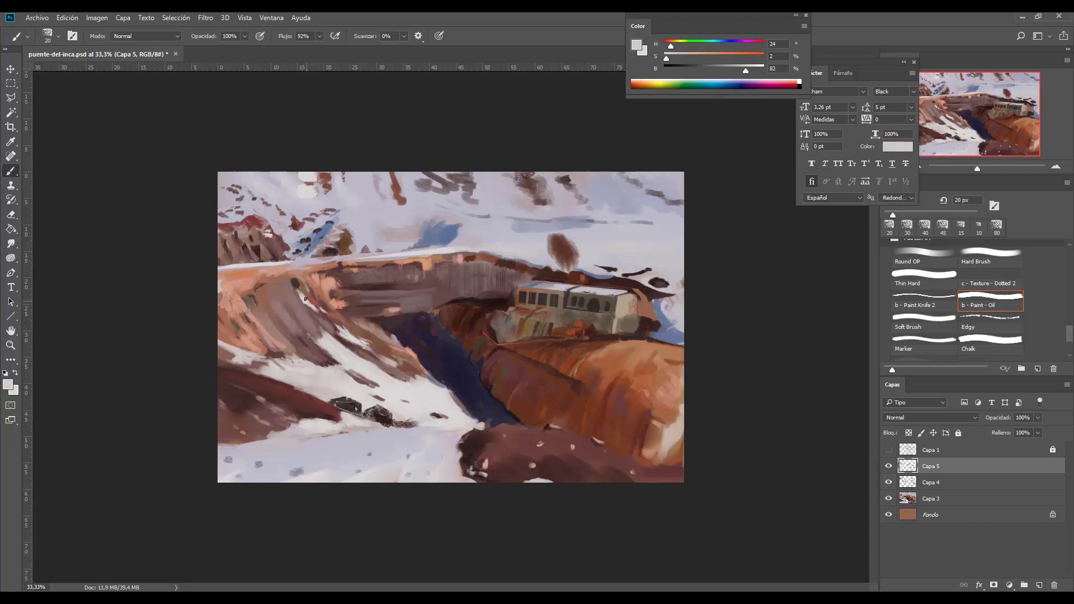
key("bracketleft")
left_click(332, 362, "alt")
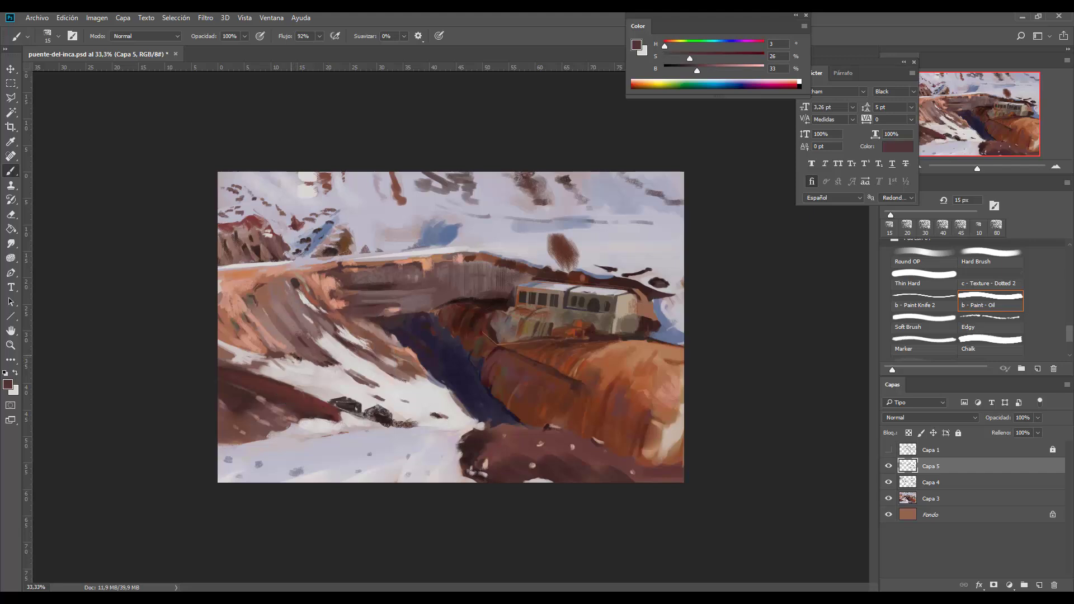
- Add sampled peach and mauve strokes to the left slope's striped rock face with a 20 px brush
key("bracketright")
left_click(278, 341, "alt")
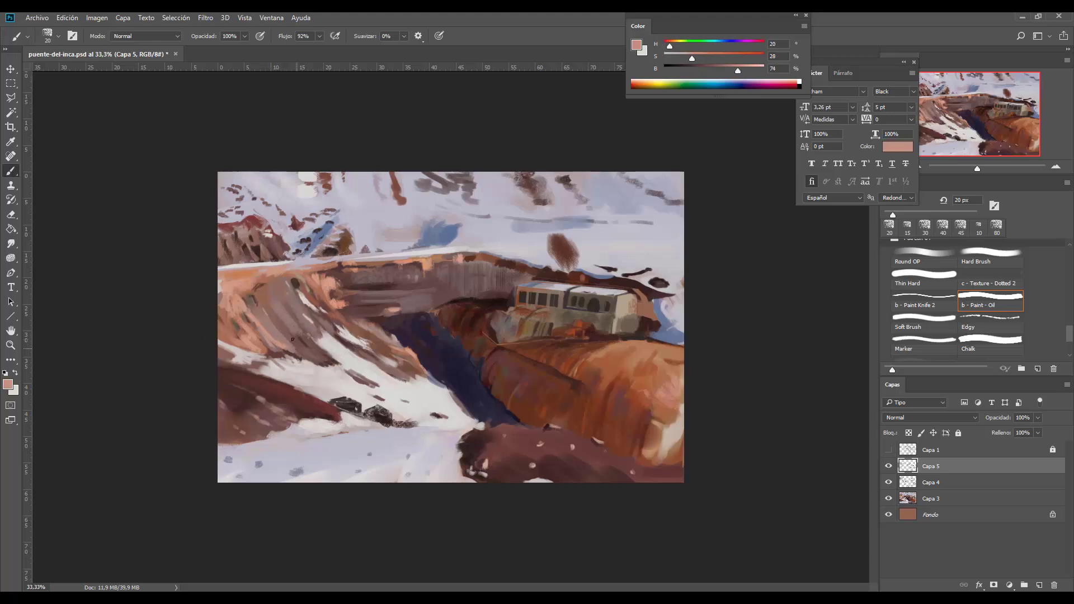
left_click(295, 328, "alt")
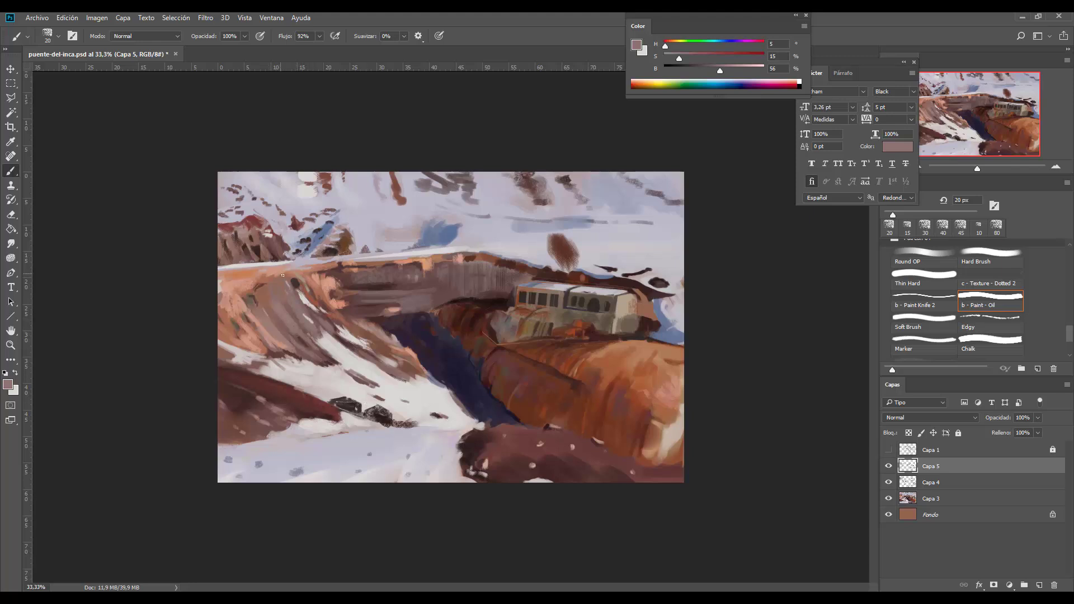
- Paint small reddish-brown rock marks on the snow slope above the black boulders with a 20 px brush and sampled browns
left_click(359, 400, "alt")
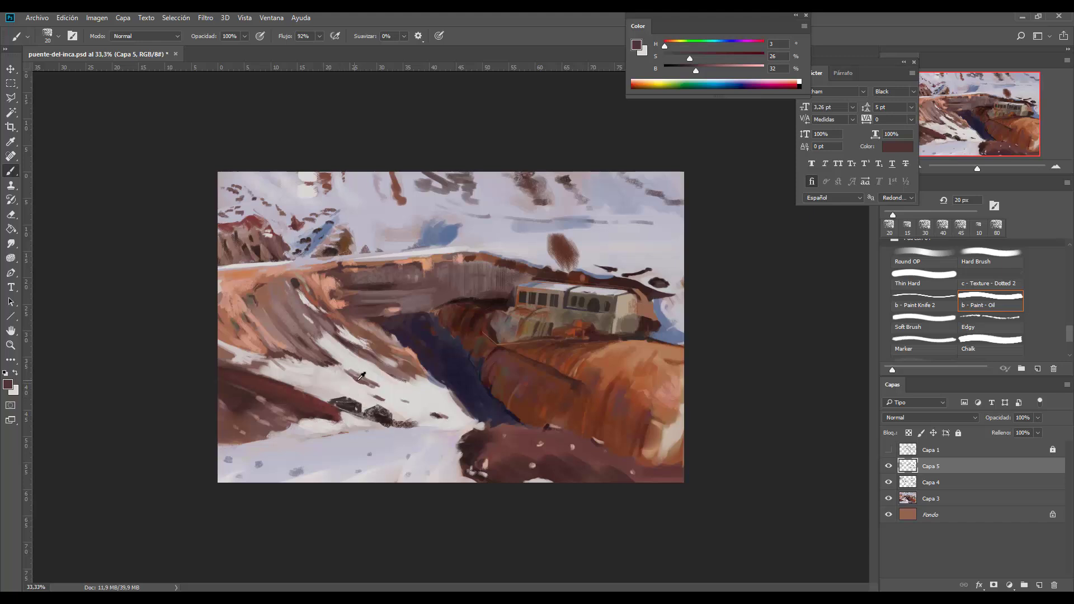
left_click(358, 381, "alt")
left_click_drag(343, 386, 326, 379)
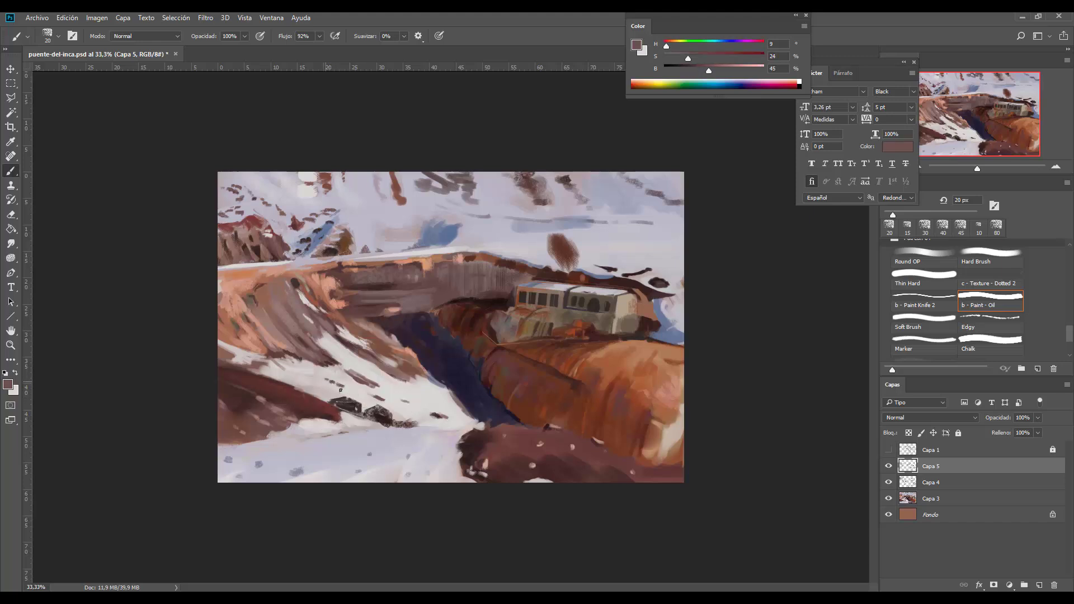
key("bracketleft")
key("bracketright")
left_click(332, 360, "alt")
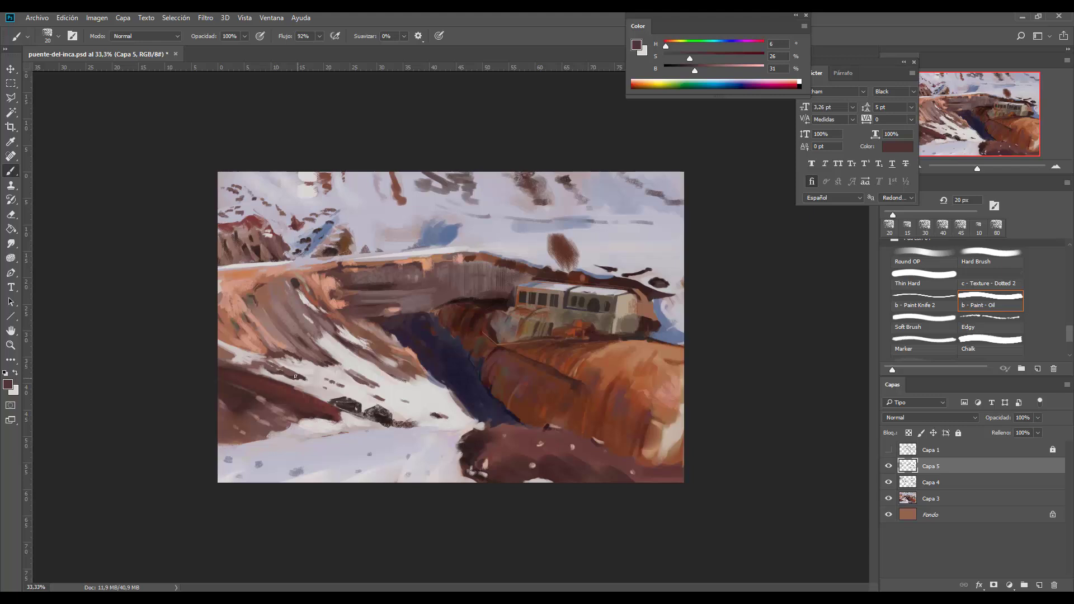
left_click(358, 383, "alt")
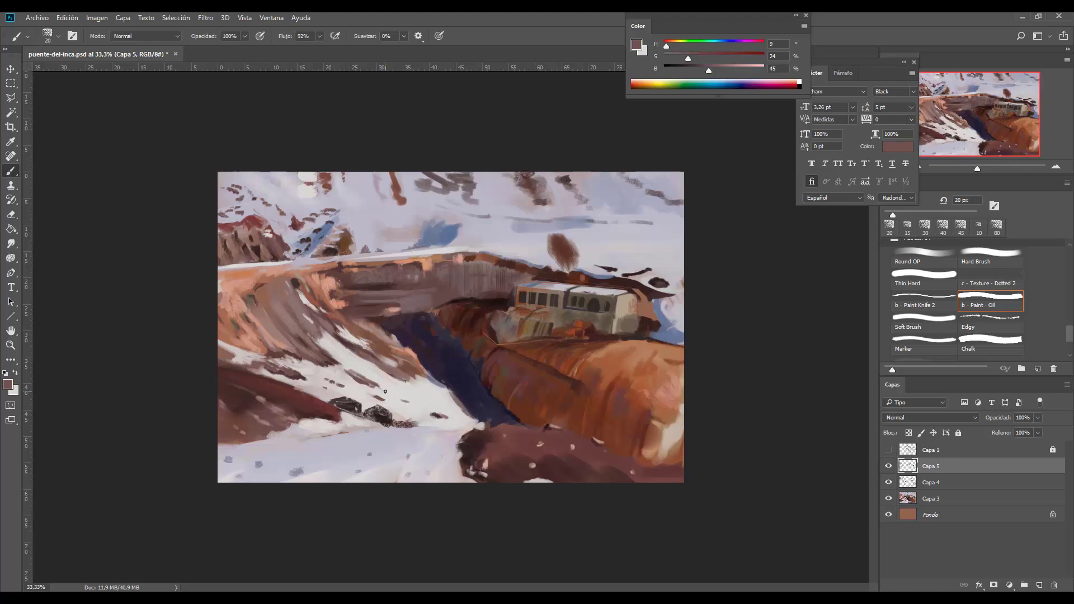
- Scatter more brown rock marks over the snow slope toward the blue shadow and refine them with sampled off-white and bluish grey
left_click(414, 394)
left_click_drag(415, 394, 402, 388)
left_click(326, 361, "alt")
left_click_drag(327, 361, 318, 383)
left_click_drag(417, 396, 404, 390)
left_click(397, 392, "alt")
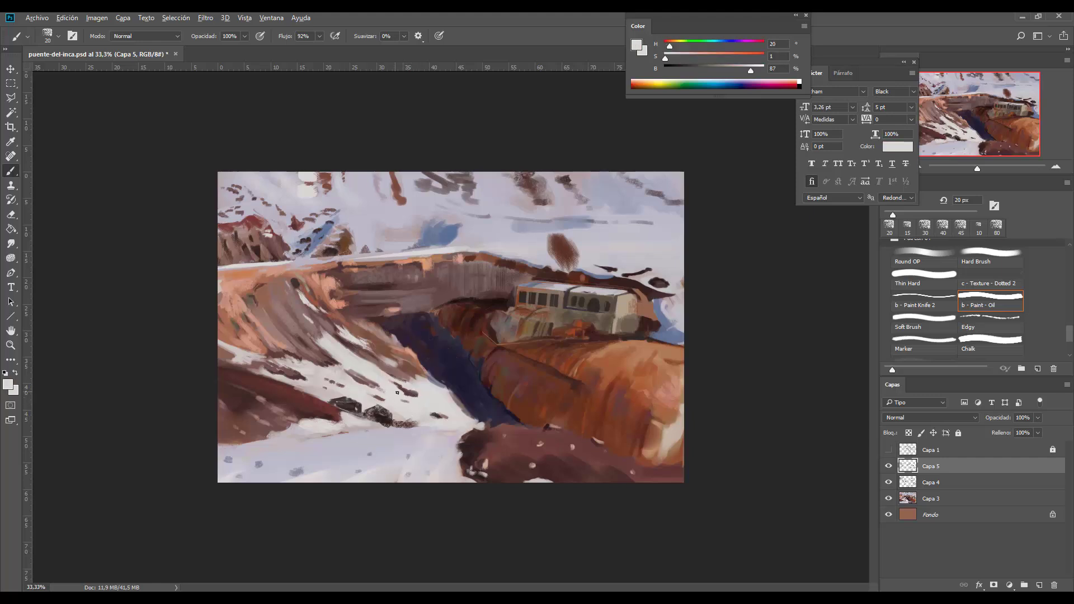
left_click(432, 385, "alt")
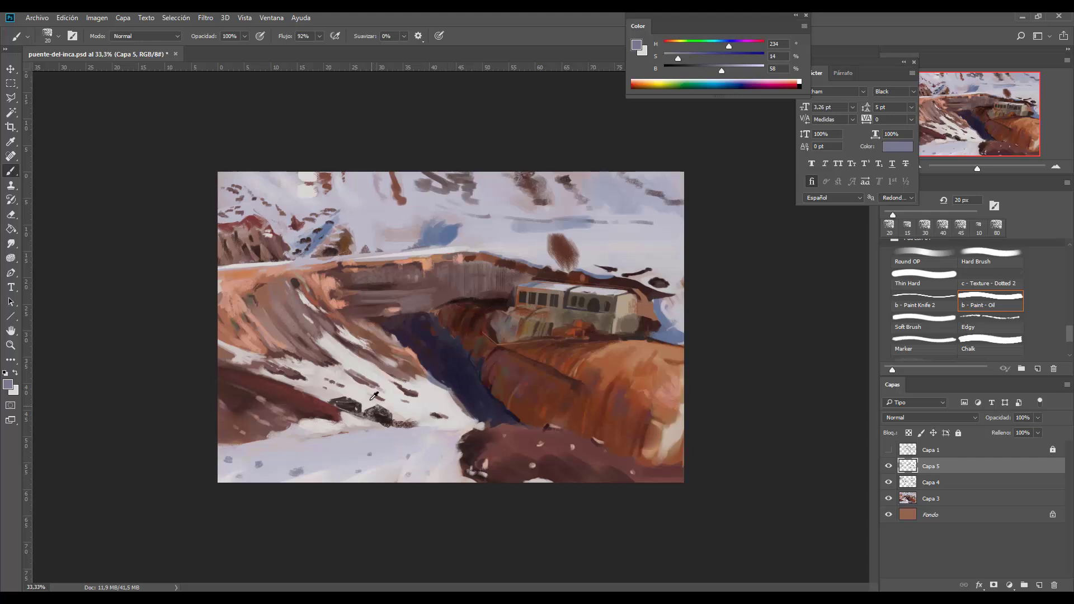
left_click(401, 397, "alt")
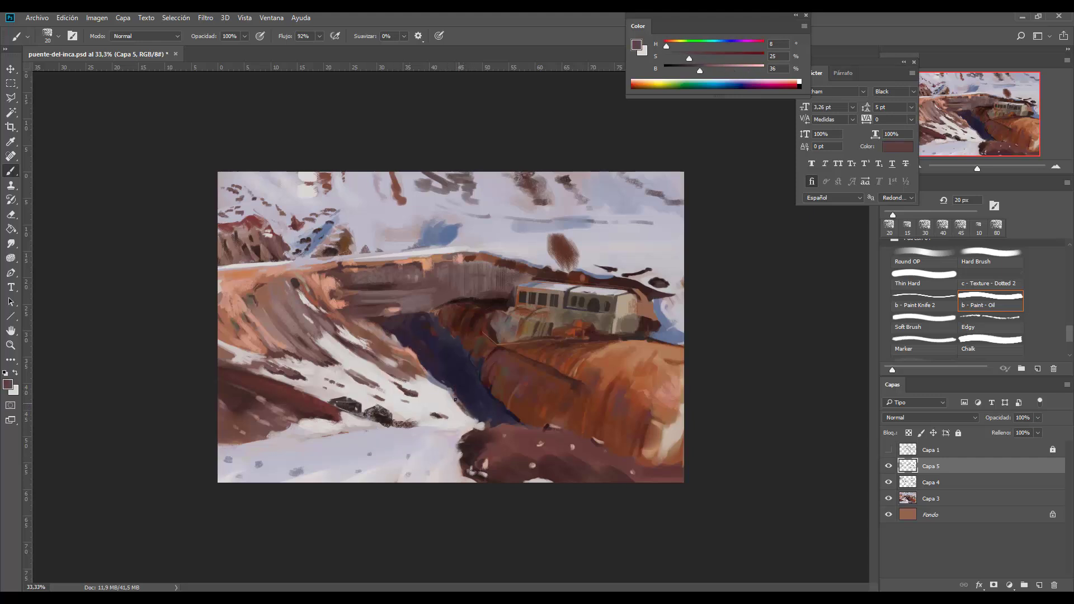
- Paint blue sampled from the distant snow shadow into the dark gorge shadow's upper part with 30 px and 25 px brushes
left_click(443, 236, "alt")
key("bracketright")
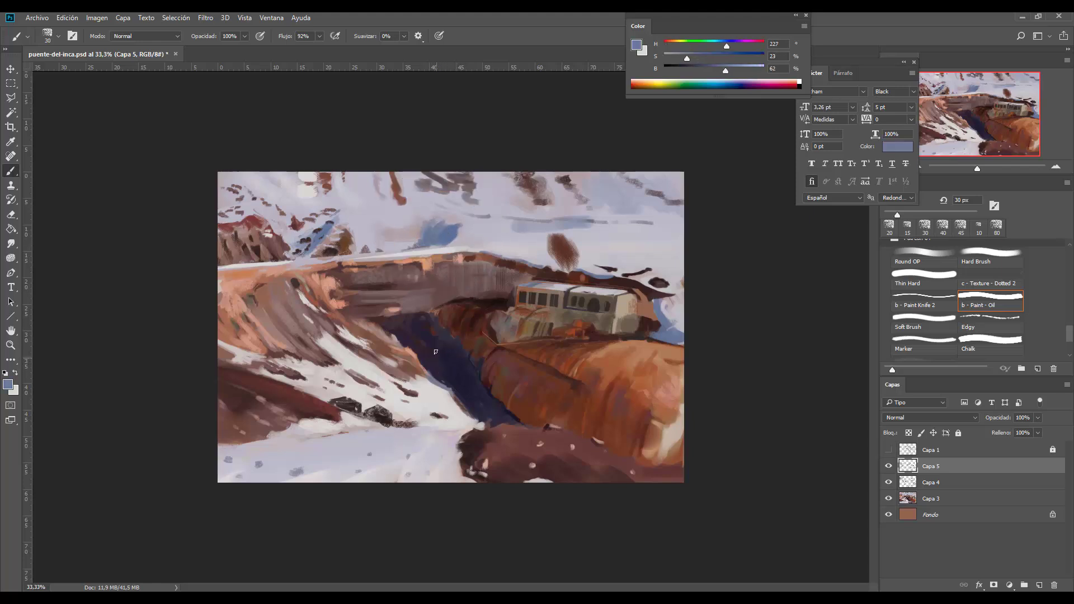
left_click(440, 349, "alt")
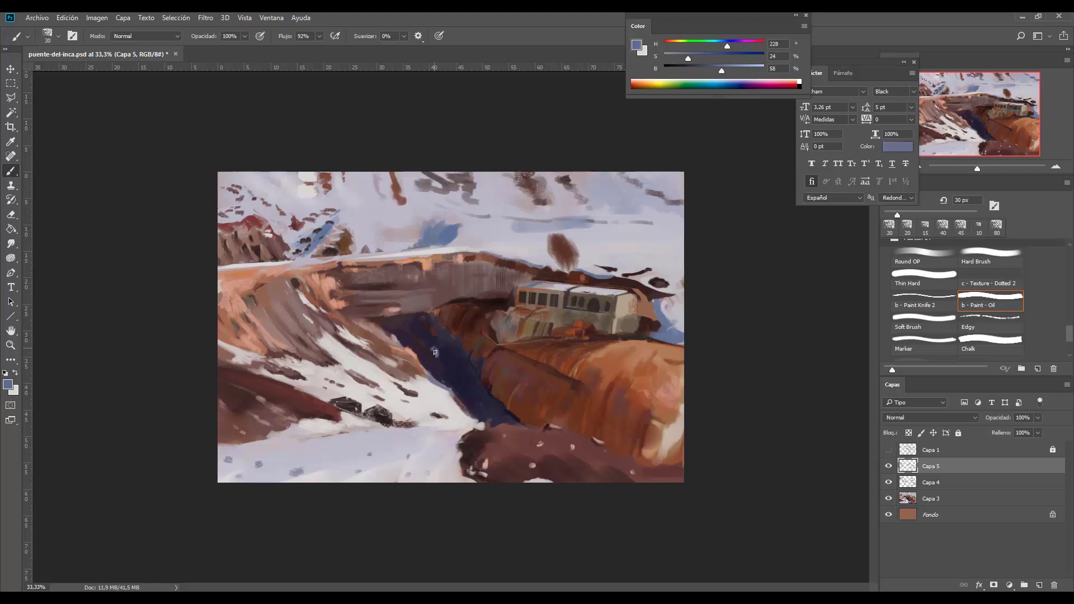
left_click_drag(448, 328, 449, 330)
key("bracketleft")
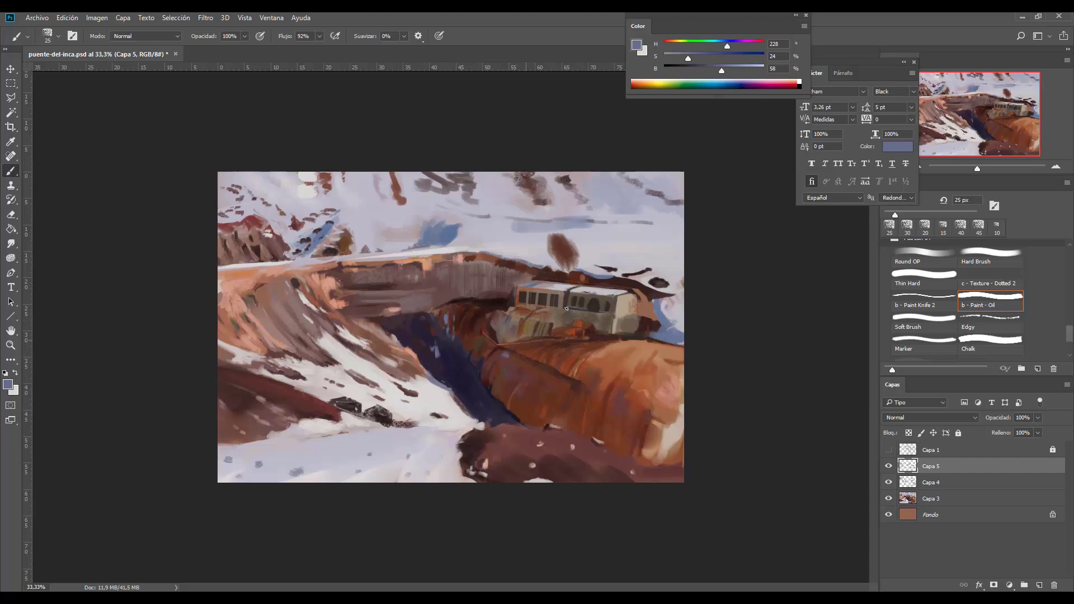
- Paint pale blue highlights on the orange rock beside the gorge with 25 px and 20 px brushes, raising the color's brightness to 68% and 79%
left_click_drag(722, 70, 733, 69)
left_click_drag(509, 353, 502, 357)
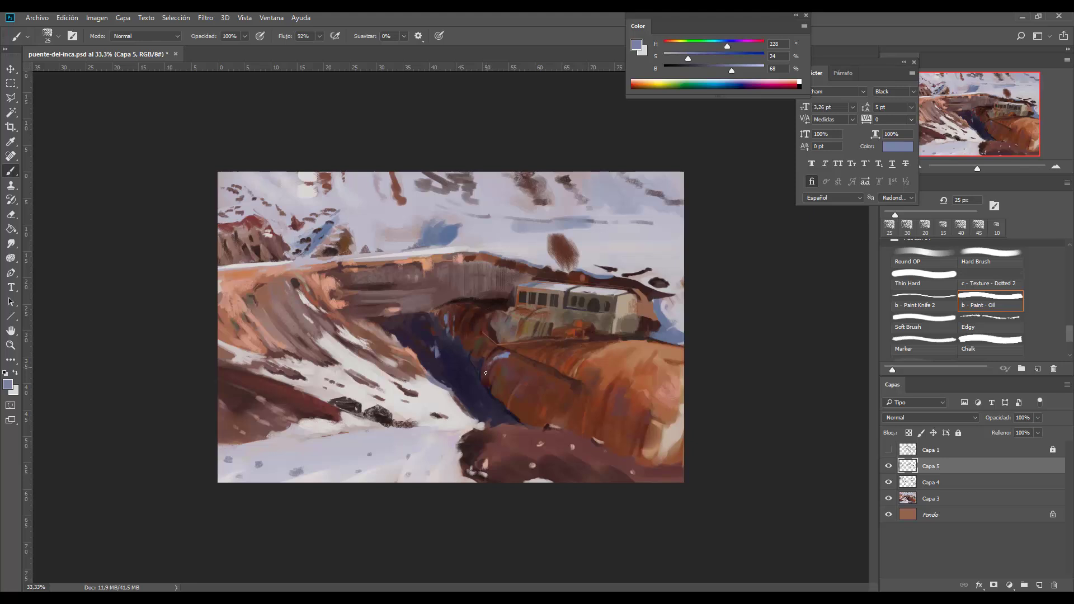
left_click_drag(555, 344, 544, 346)
left_click_drag(559, 411, 551, 415)
key("bracketleft")
key("ctrl+z")
left_click(743, 71)
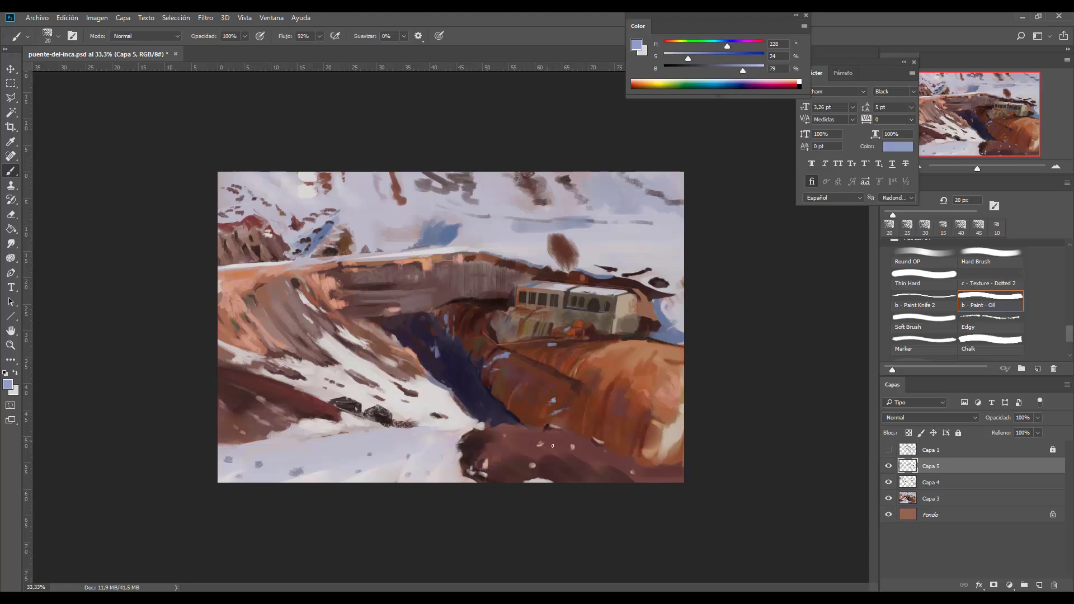
left_click(551, 401, "alt")
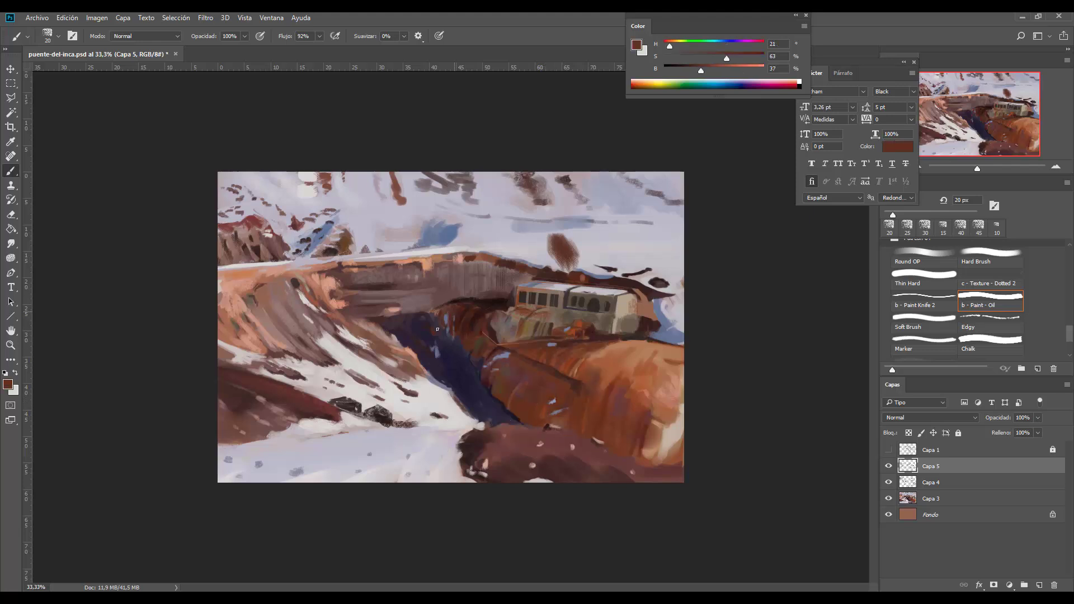
- Add sampled bluish-grey strokes to the gorge's upper shadow with a 25 px brush
left_click(433, 351, "alt")
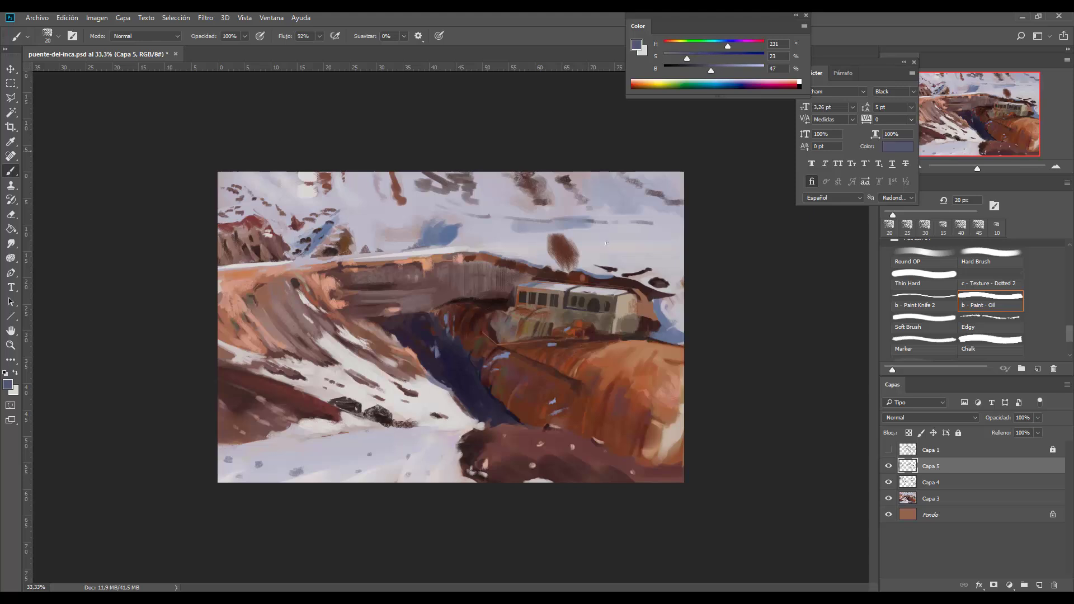
key("bracketright")
left_click_drag(428, 349, 425, 351)
left_click(436, 372, "alt")
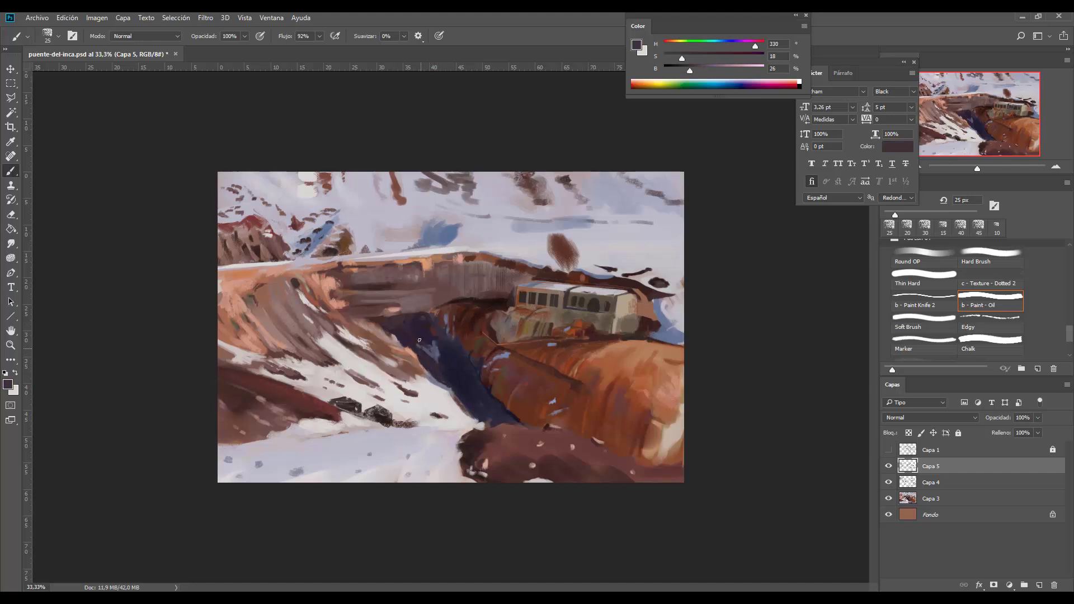
- Deepen the gorge's upper shadow below the bridge with sampled dark browns and near-black, using 25 px and 30 px brushes
key("bracketright")
key("bracketleft")
left_click(472, 447, "alt")
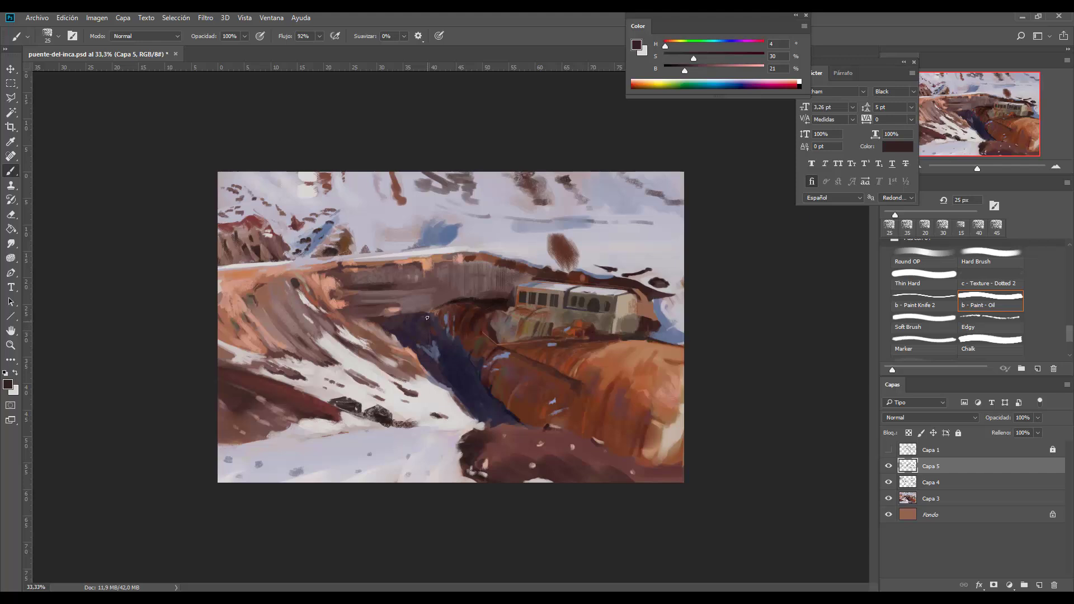
left_click(505, 303, "alt")
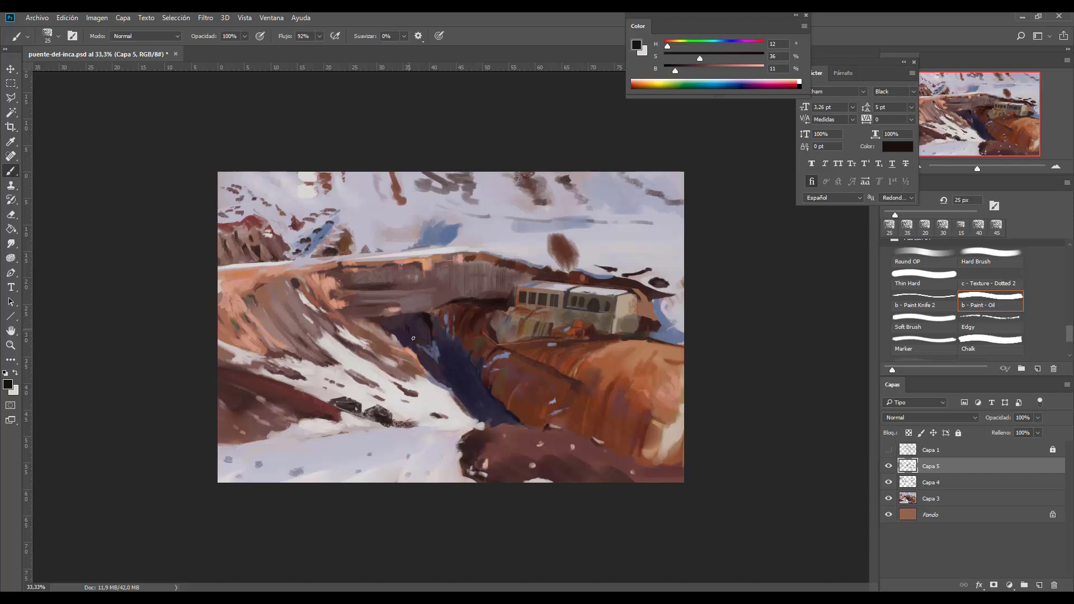
key("bracketright")
left_click(441, 374, "alt")
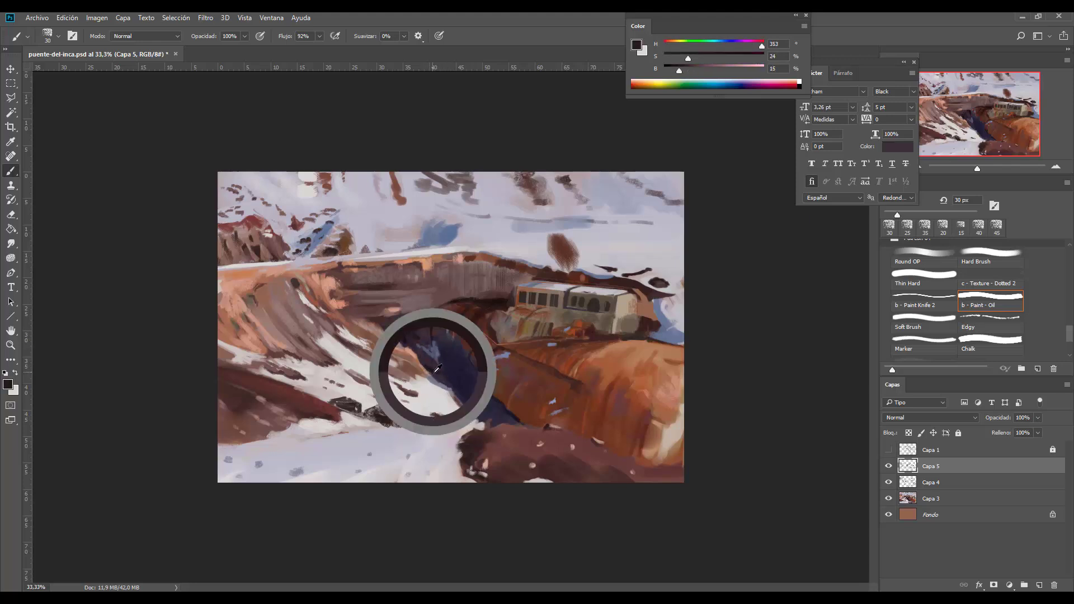
left_click(434, 353, "alt")
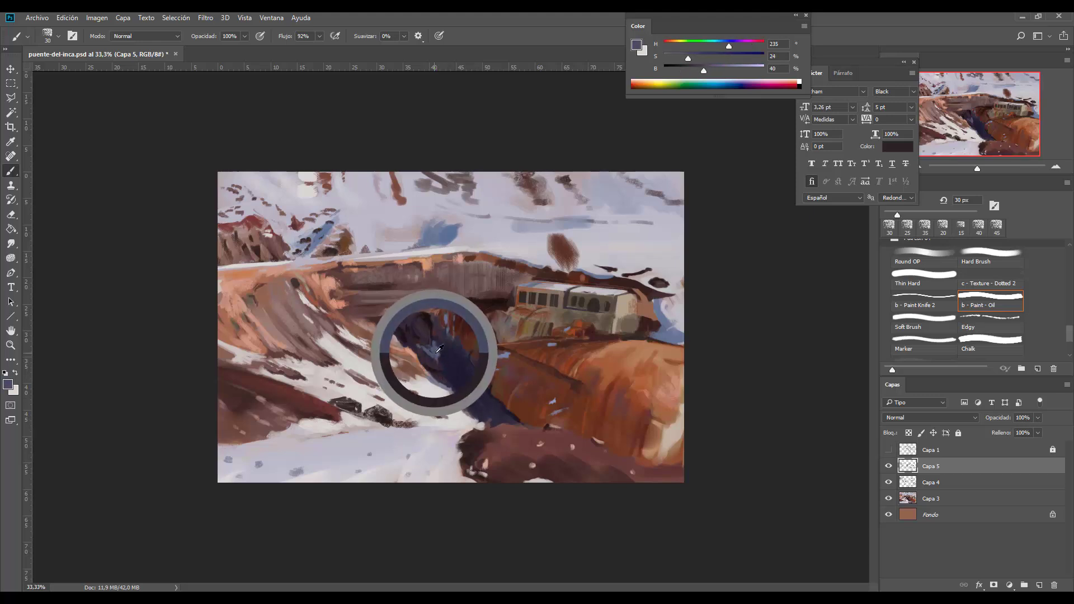
- Refine the gorge's blue shadow and its upper rock edge with sampled grey-blue and near-black, using 15 px and 20 px brushes
key("bracketleft")
key("bracketleft")
key("bracketleft")
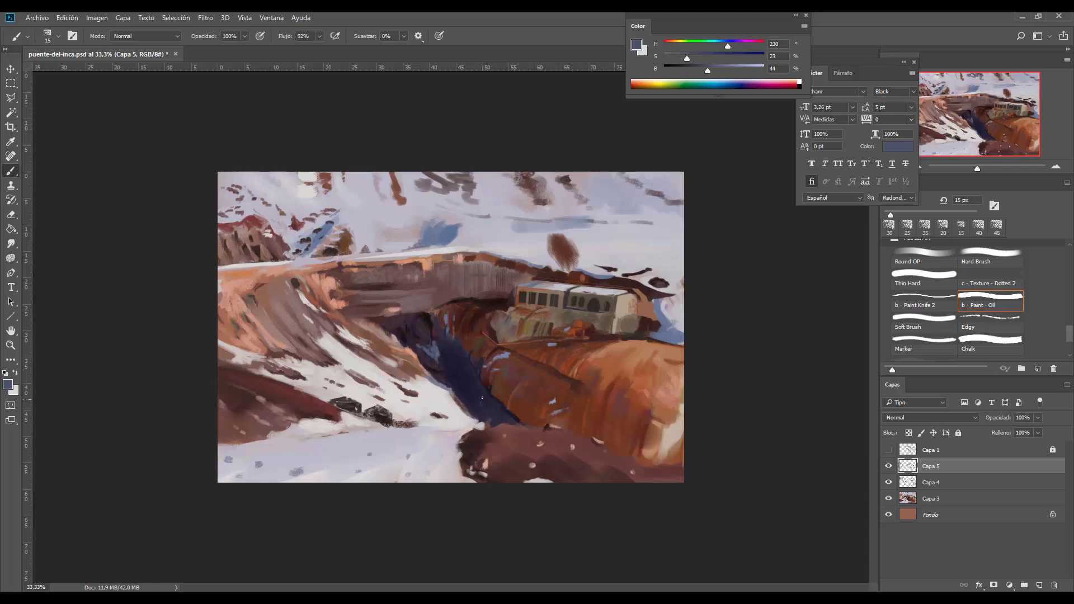
key("bracketright")
left_click(435, 320, "alt")
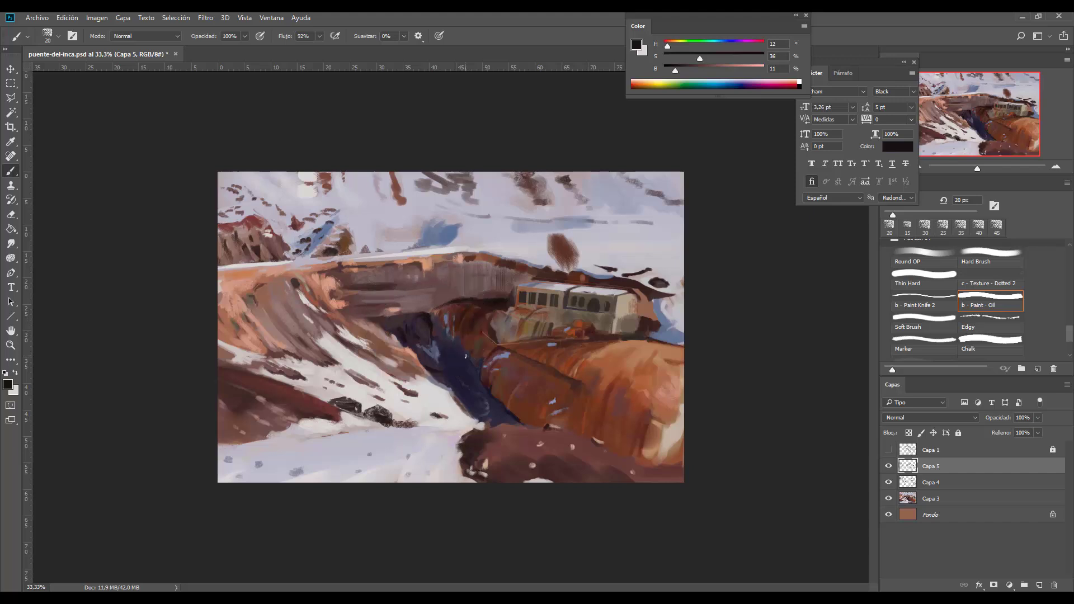
key("bracketleft")
left_click_drag(468, 353, 461, 345)
- Paint sampled reddish browns over the rock between the gorge and the building with a 30 px brush
left_click(444, 302, "alt")
key("bracketright")
key("bracketright")
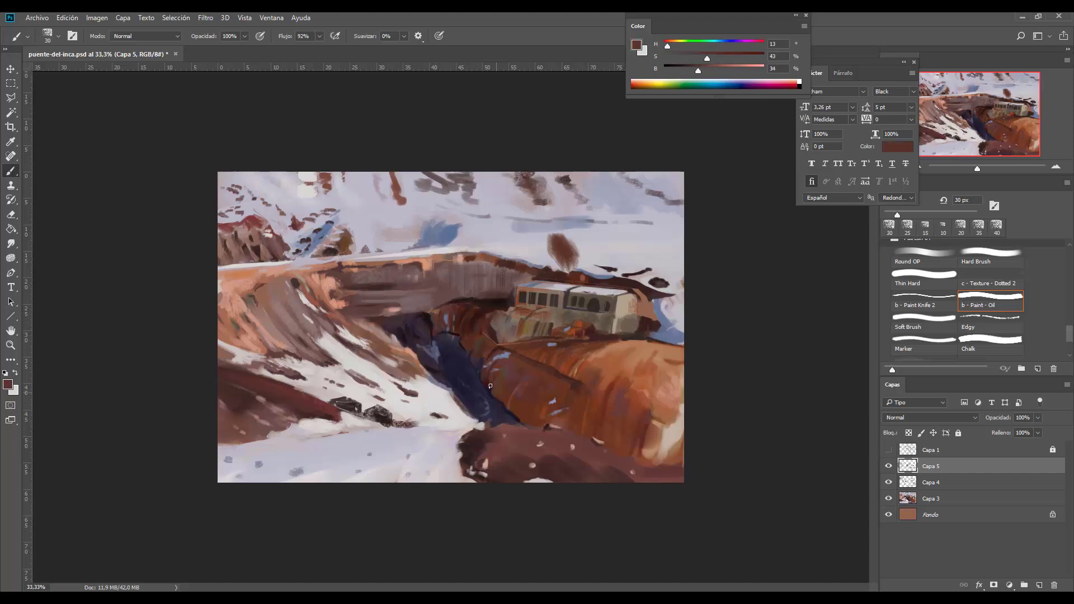
left_click(482, 309, "alt")
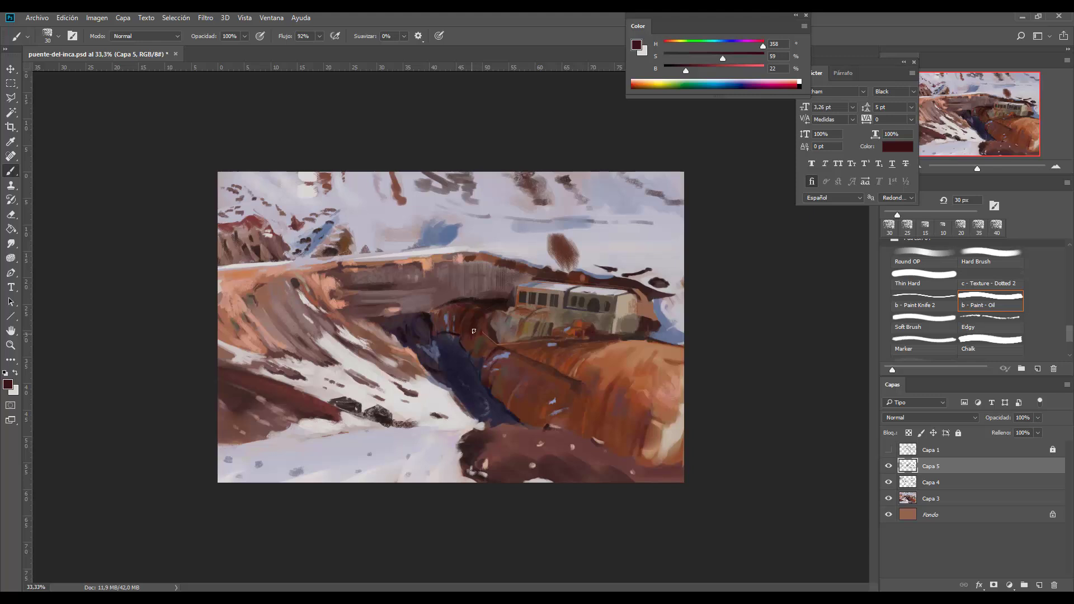
left_click(496, 338, "alt")
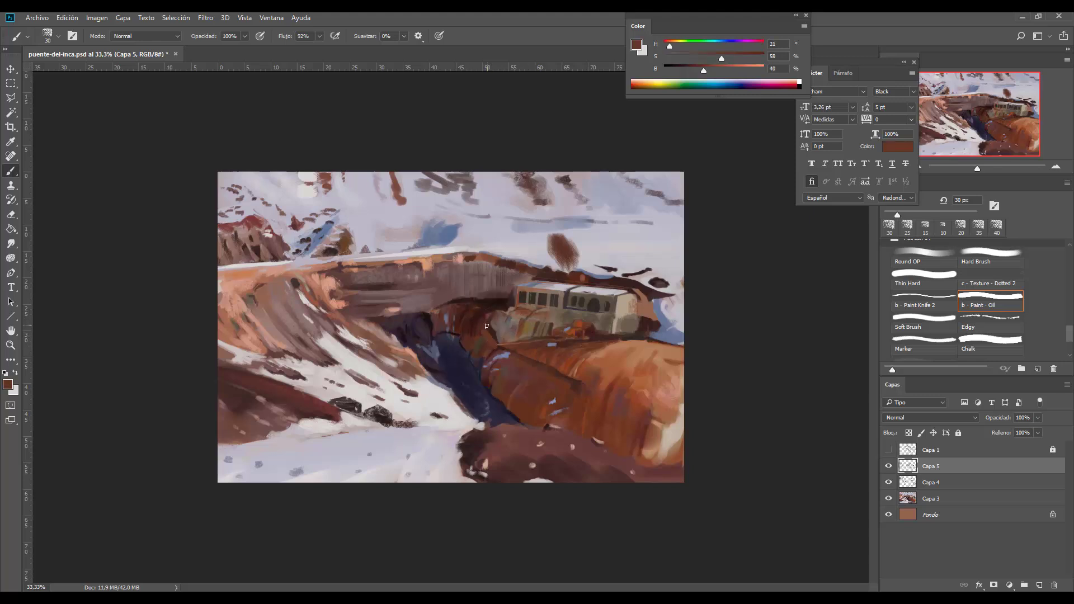
left_click(489, 331, "alt")
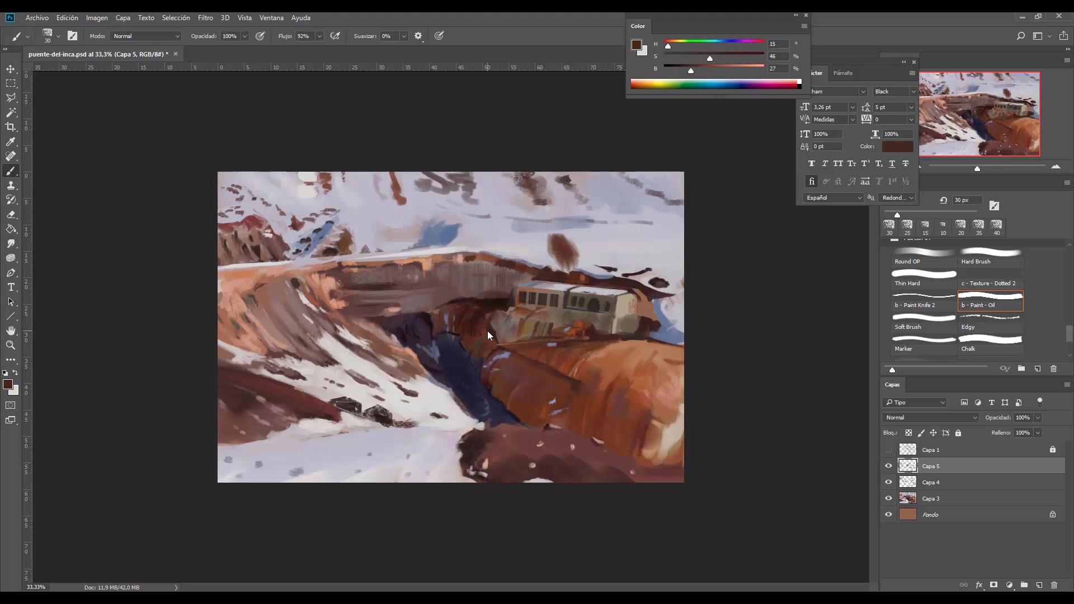
- Rework the rocky base below the building's left end with sampled dark and greyish browns, using 25 px and 45 px brushes
left_click(516, 334, "alt")
left_click(500, 304, "alt")
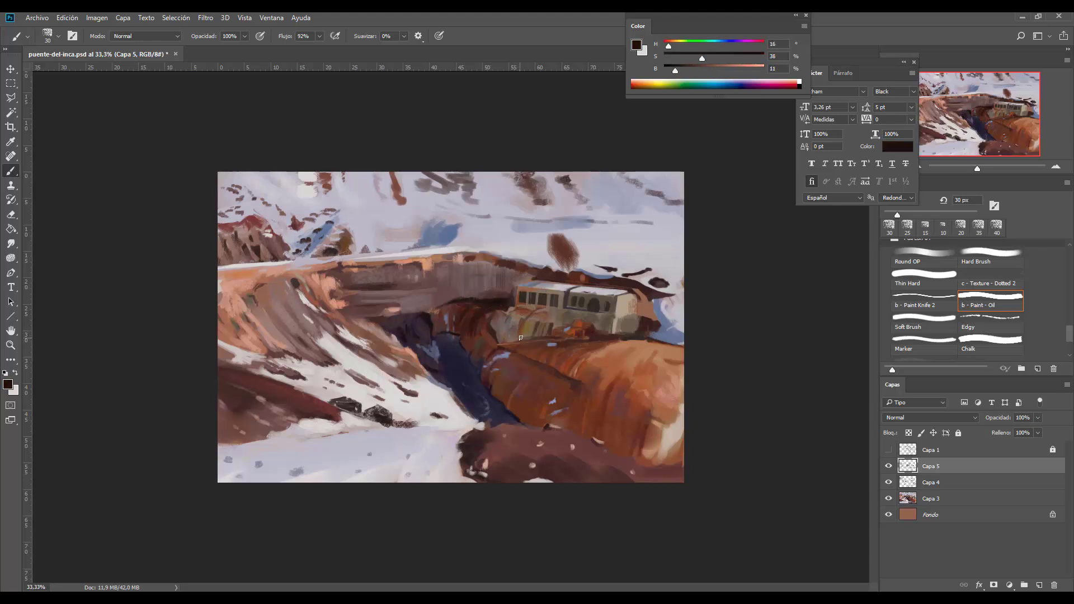
key("[")
mouse_move(513, 335)
left_mouse_down()
mouse_move(504, 331)
mouse_move(519, 329)
left_mouse_up()
left_click(518, 323, "alt")
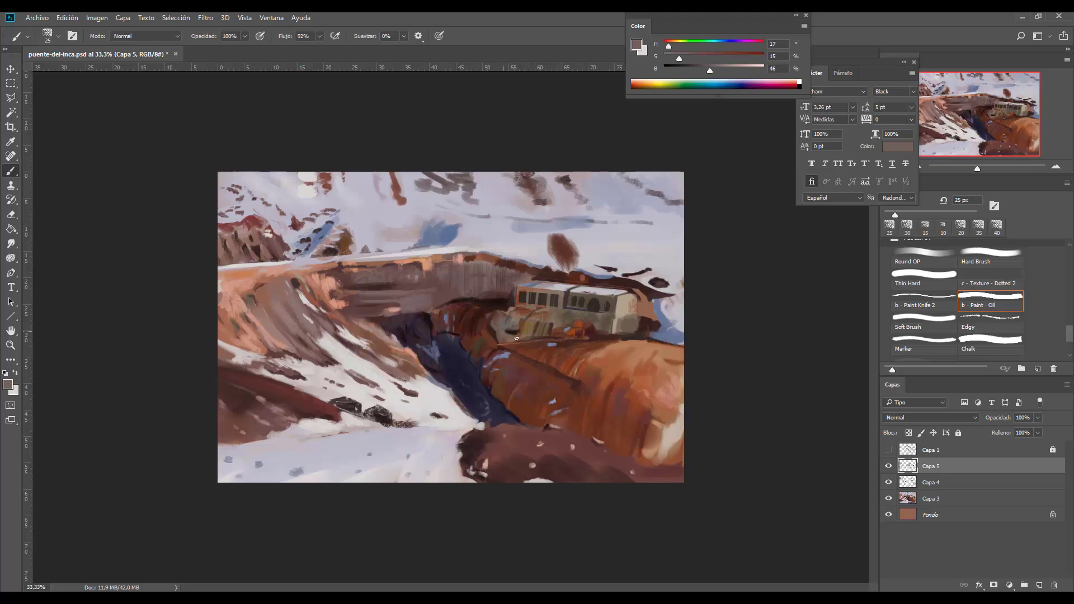
left_click(626, 330, "alt")
key("bracketright")
key("bracketright")
left_click_drag(708, 69, 699, 69)
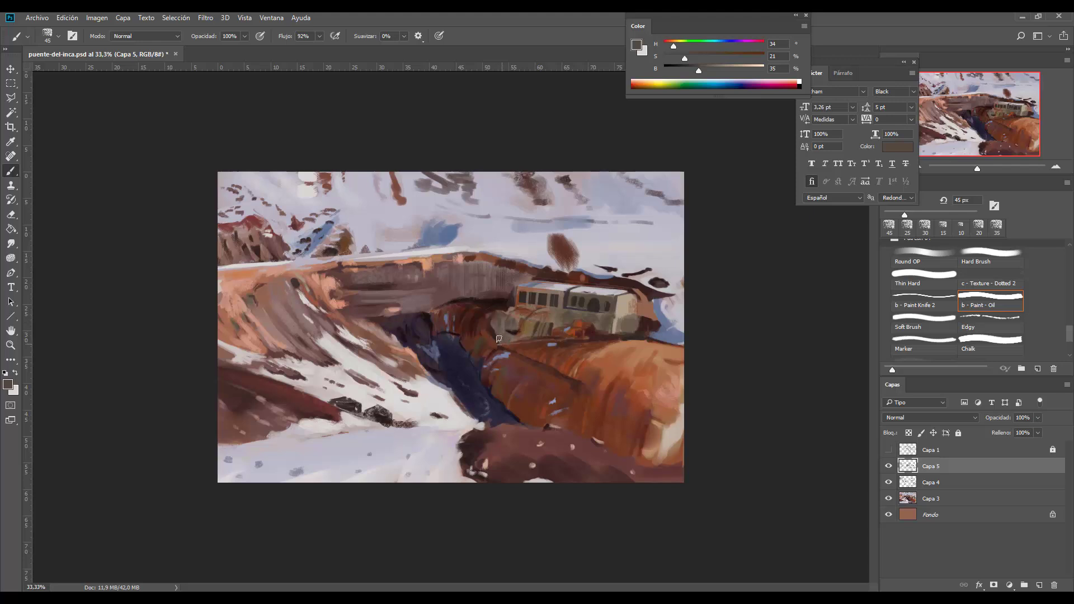
- Repaint the orange patch and ground below the building with sampled orange and reddish browns, using a 35 px brush
key("bracketleft")
key("bracketleft")
left_click(590, 323, "alt")
left_click(583, 326, "alt")
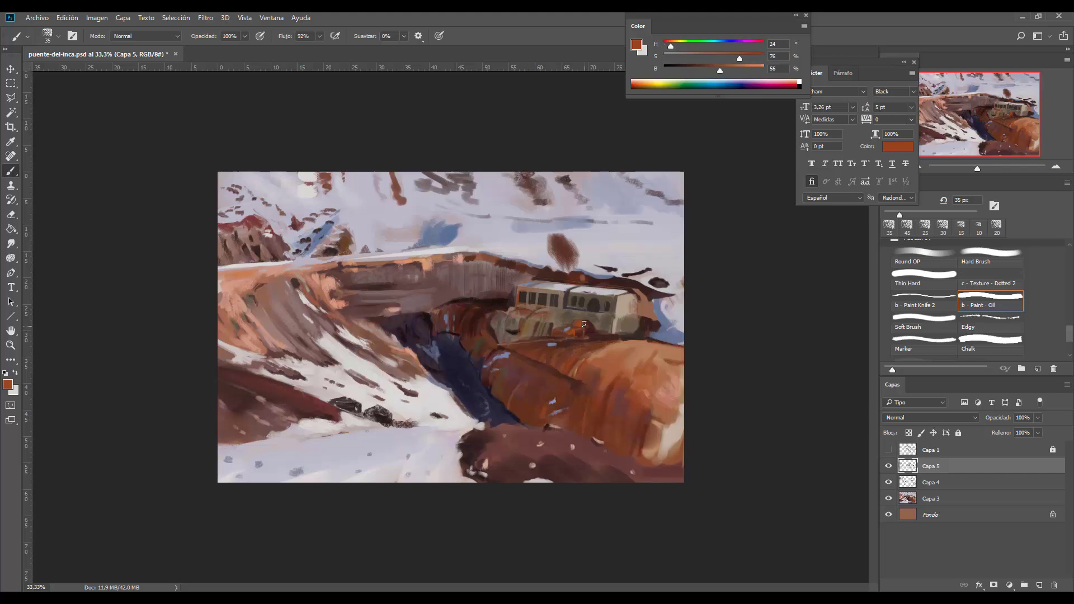
left_click(572, 327, "alt")
left_click(593, 330, "alt")
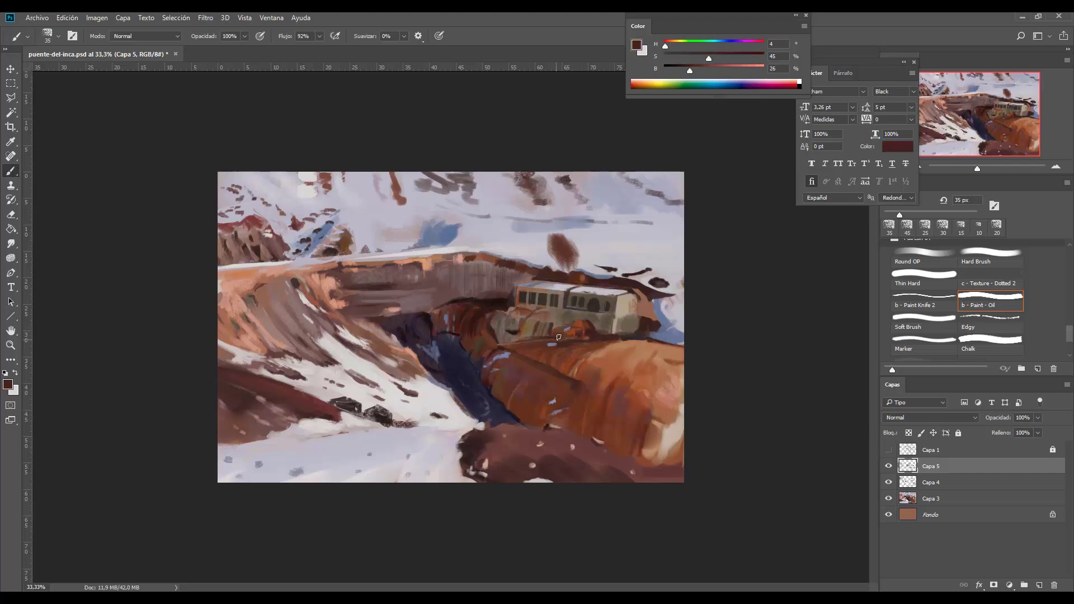
left_click(574, 335, "alt")
left_click_drag(565, 335, 555, 330)
left_click(535, 349, "alt")
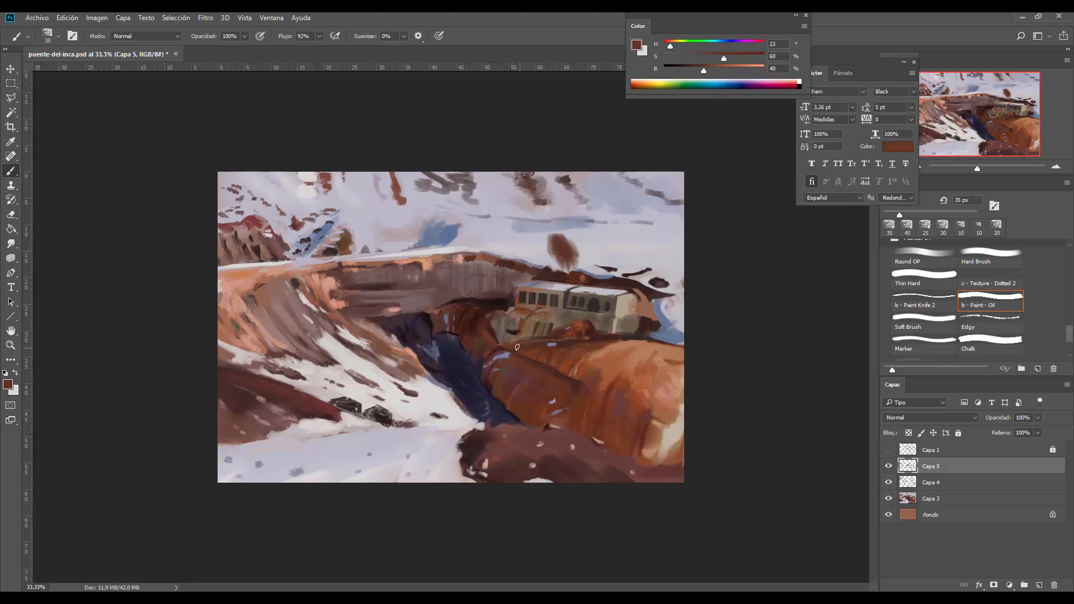
- Define the ground edge at the building's base with sampled dark brown and beige, using a 25 px brush
left_click(583, 336, "alt")
key("bracketleft")
key("bracketleft")
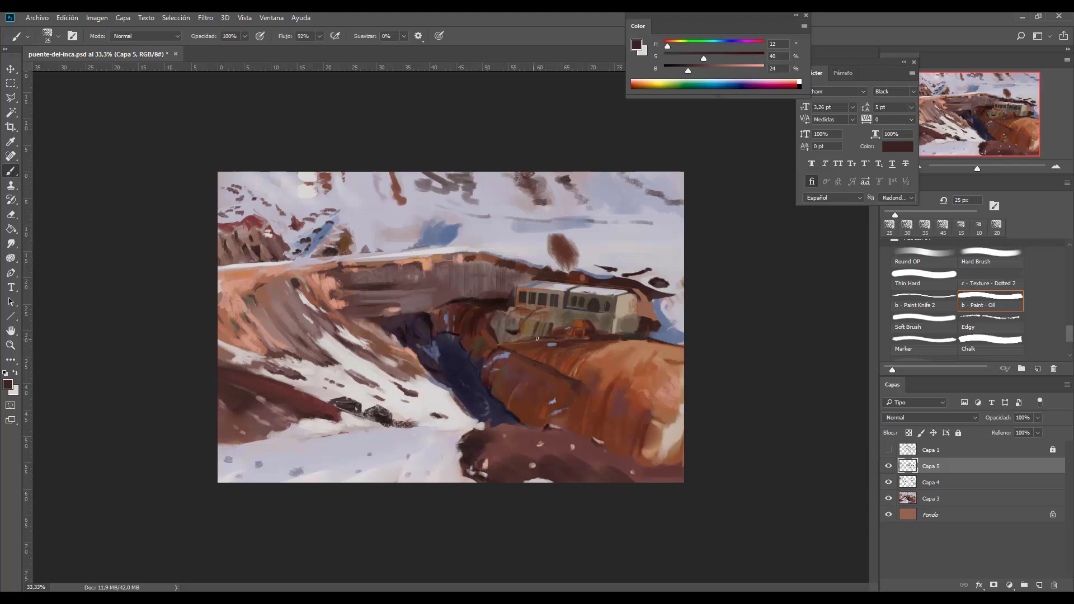
left_click(510, 339, "alt")
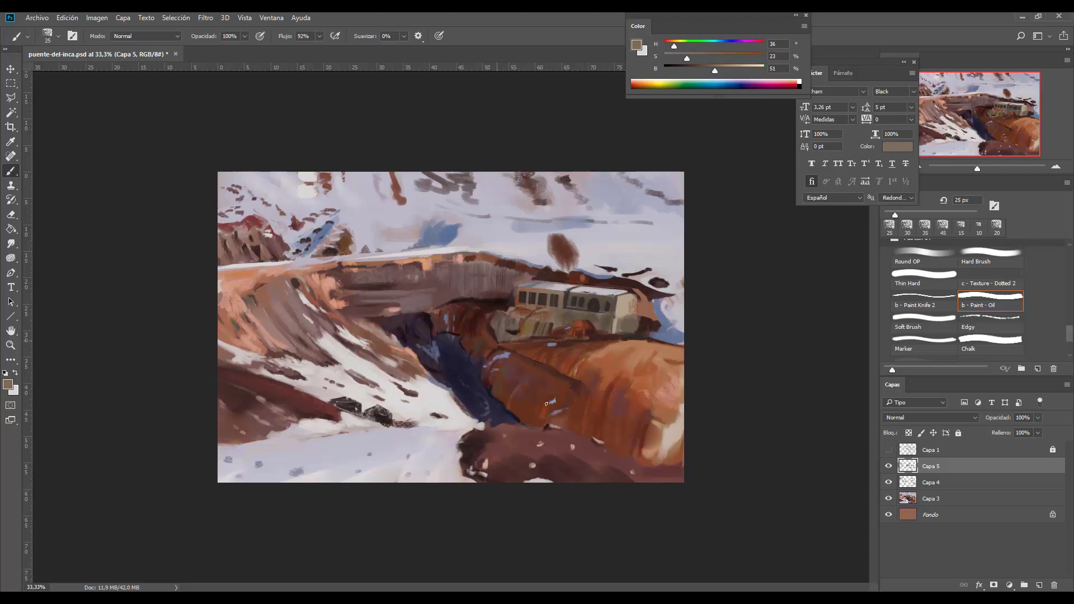
left_click(493, 346, "alt")
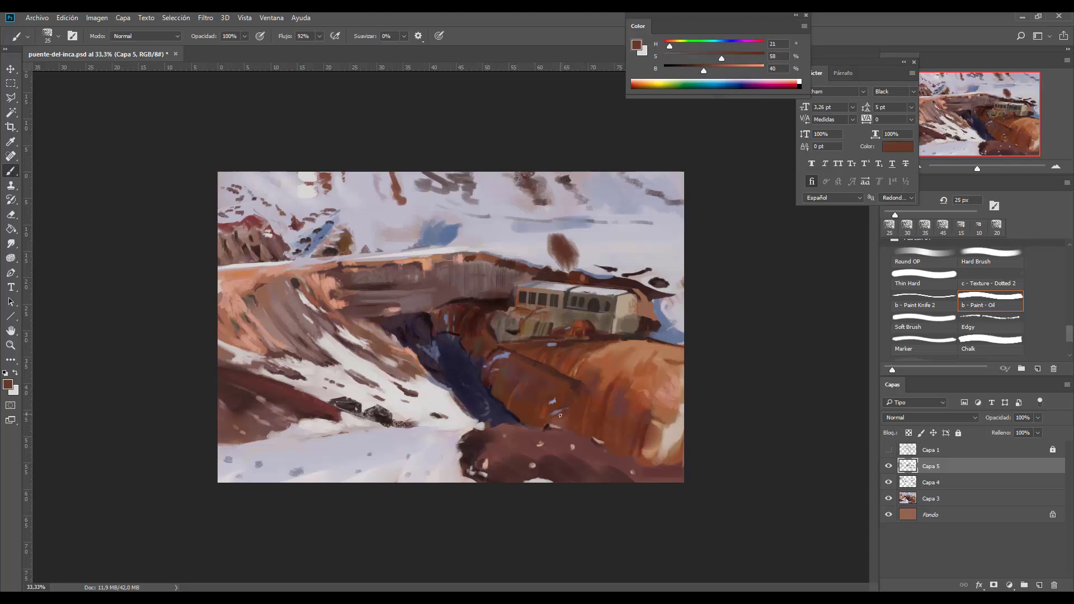
- Shade the footprints in the foreground snow with sampled bluish grey and off-white, using 25 px and 20 px brushes
left_click(297, 473, "alt")
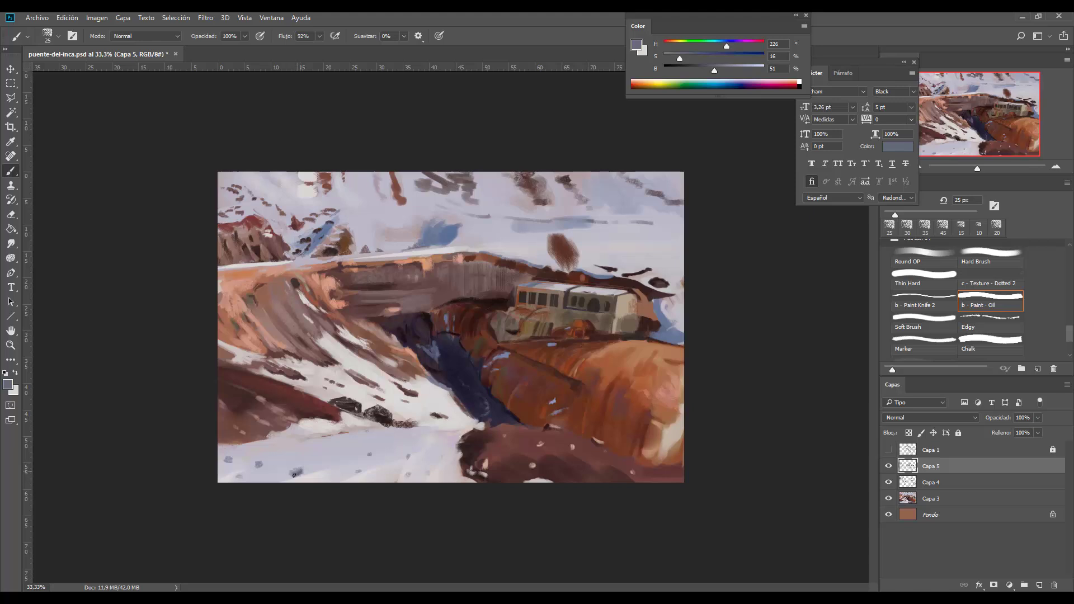
key("bracketleft")
key("bracketright")
left_click_drag(309, 465, 319, 460)
left_click_drag(396, 446, 406, 443)
left_click(313, 474, "alt")
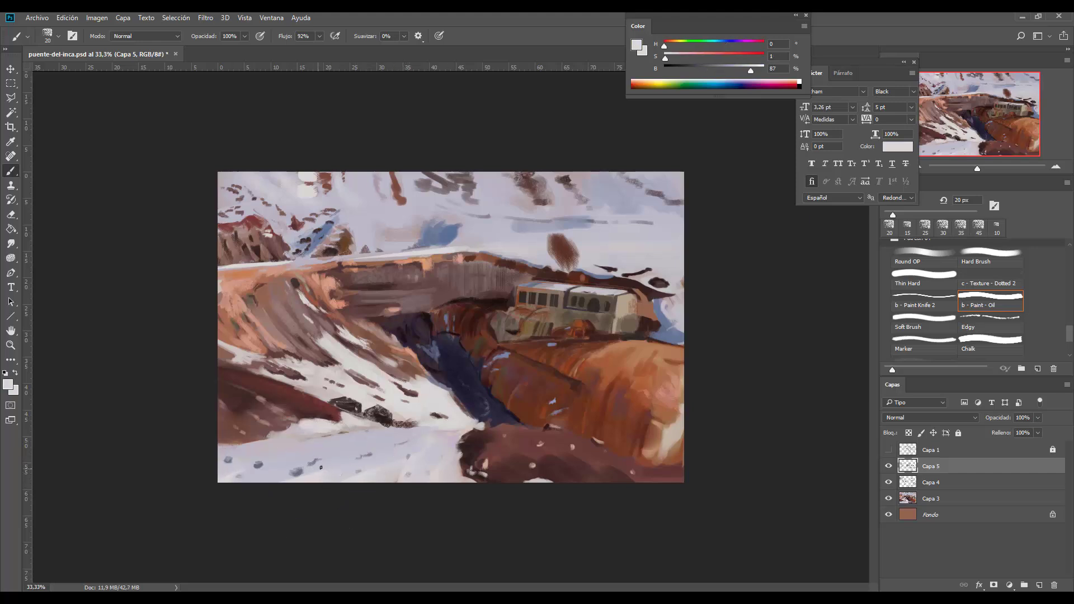
key("bracketleft")
key("bracketright")
left_click_drag(308, 466, 303, 471)
- Touch up the snow along the upper edge of the left reddish slope with a sampled pinkish grey and a 25 px brush
key("bracketright")
left_click(287, 389, "alt")
key("bracketright")
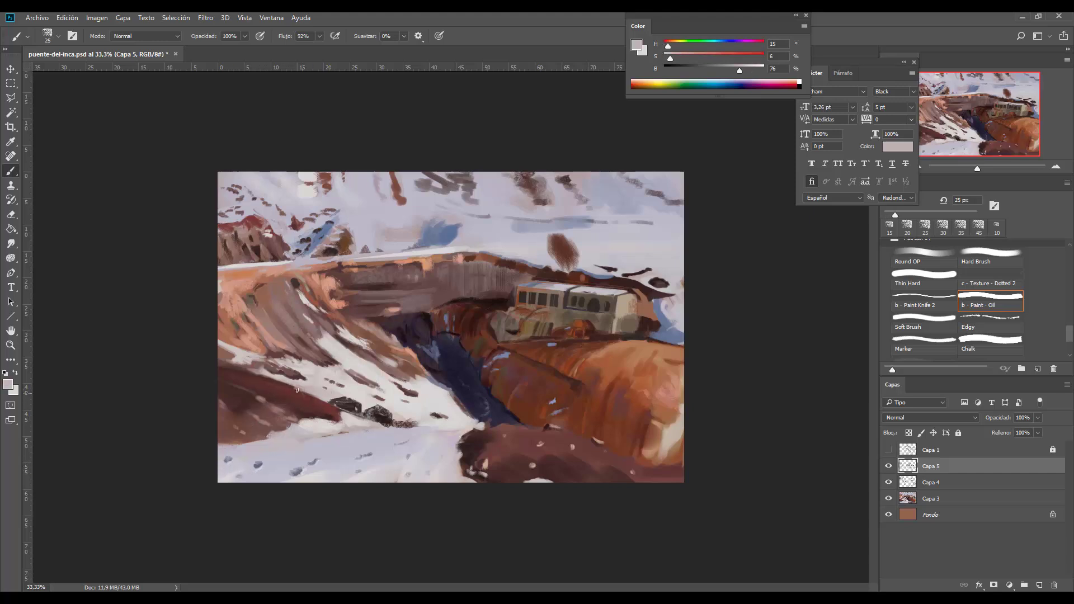
left_click_drag(305, 389, 273, 381)
- Paint sampled reddish brown over the left foreground slope, varying the brush between 35 px and 50 px
left_click(260, 412, "alt")
key("bracketright")
key("bracketright")
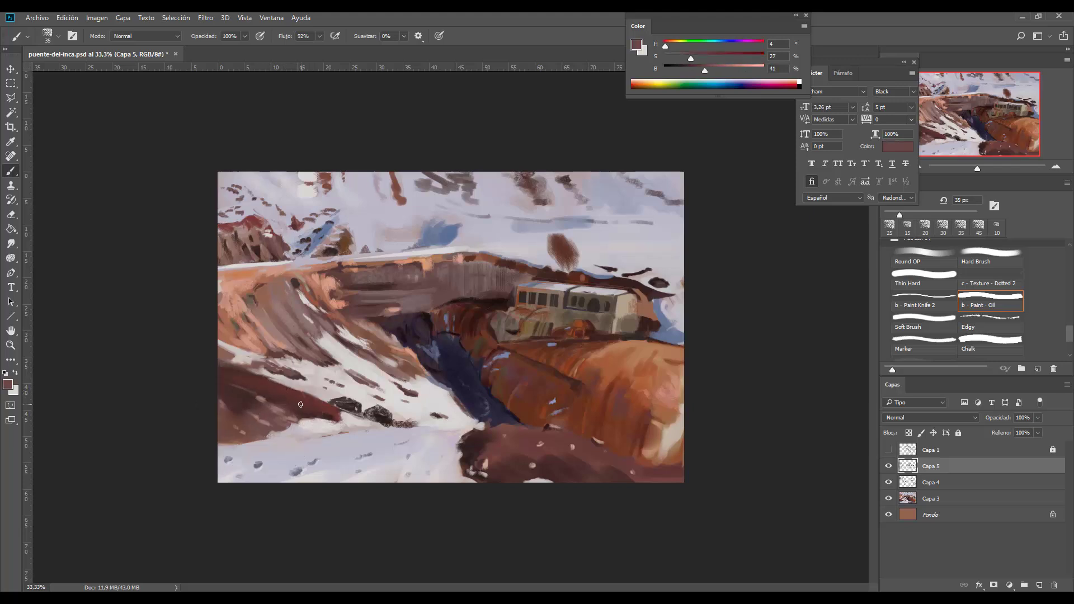
key("bracketright")
key("bracketright")
key("bracketright")
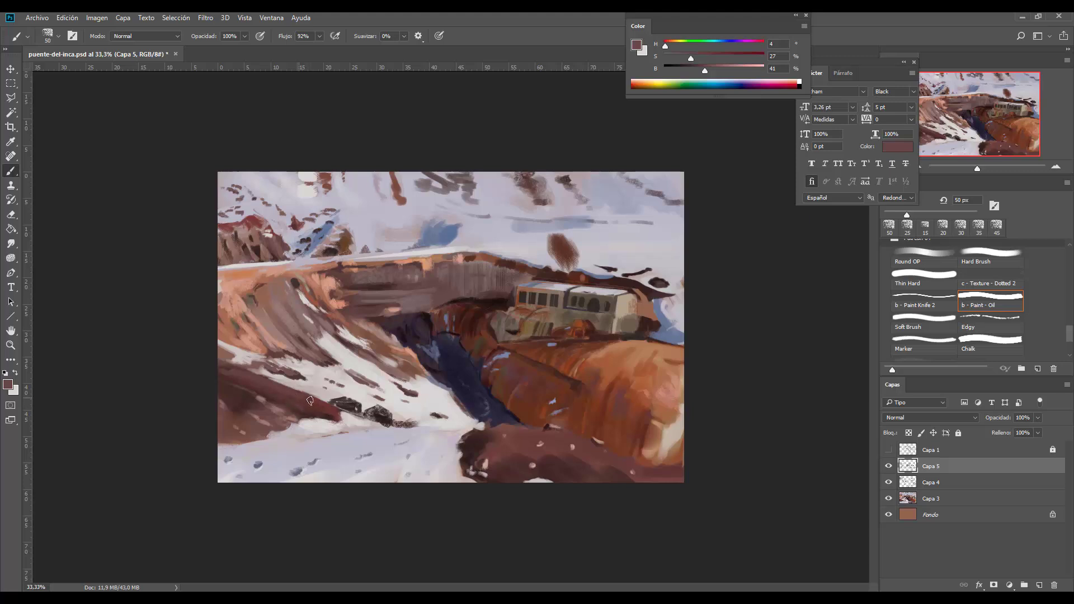
key("bracketleft")
key("bracketleft")
left_click(308, 398, "alt")
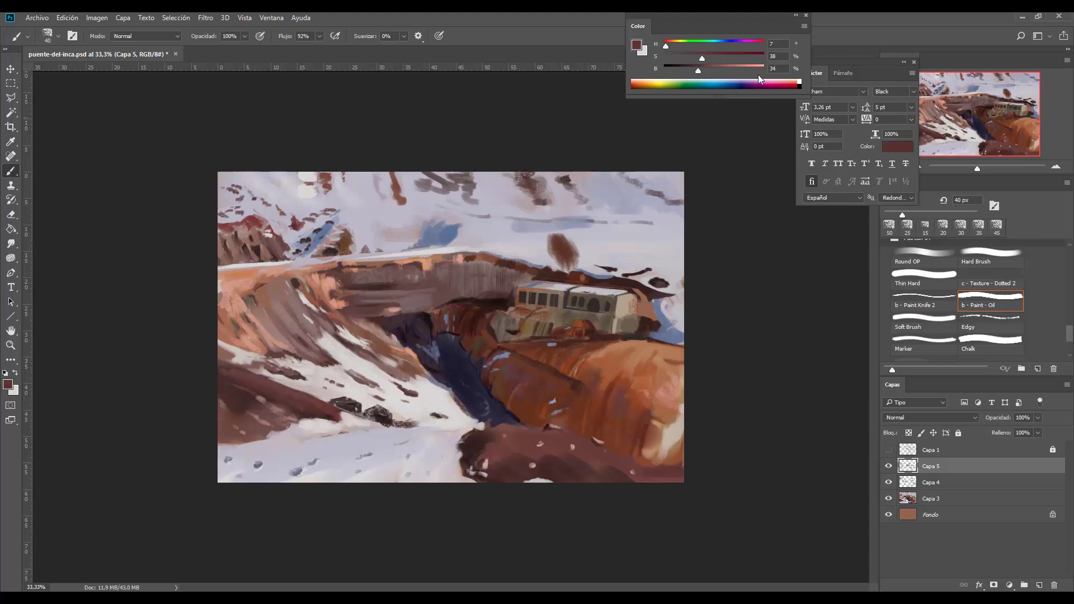
- Lighten the left slope's reddish surface with a color at 28% saturation and 47% brightness, using a 45 px brush
left_click(710, 66)
left_click(692, 54)
key("bracketright")
left_click_drag(313, 403, 267, 389)
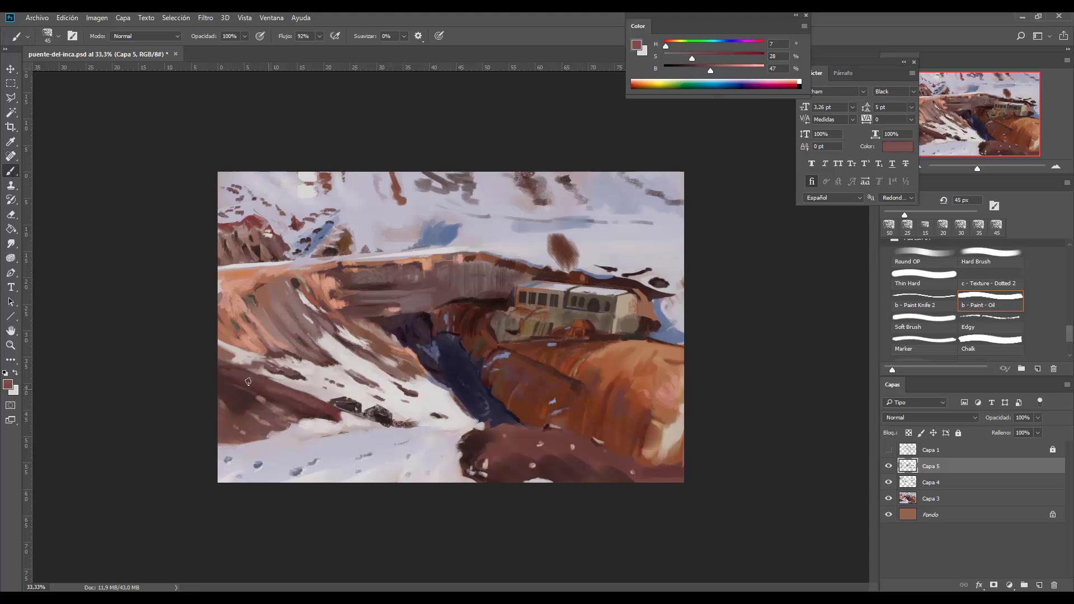
key("bracketleft")
key("bracketleft")
left_click(283, 400, "alt")
key("bracketright")
left_click(292, 408, "alt")
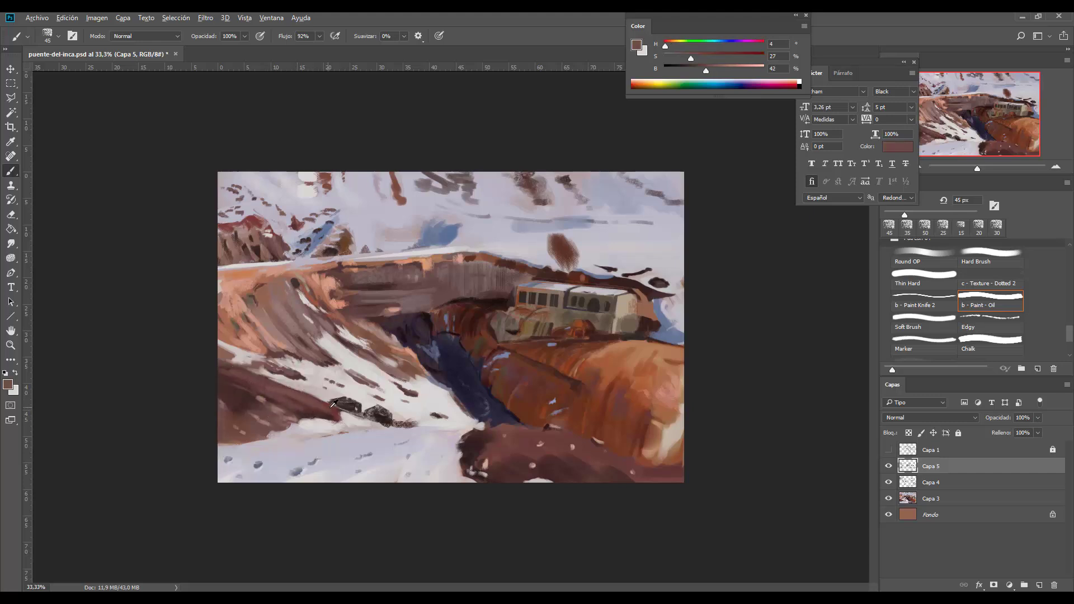
- Blend the left slope's edge beside the black boulders with sampled reddish browns and a 45 px brush
left_click(334, 409, "alt")
left_click(286, 391, "alt")
left_click(290, 411, "alt")
left_click(291, 419, "alt")
- Refine the left slope's lower edge against the snow with sampled dark and pinkish browns, using a 25 px brush
key("bracketleft")
key("bracketleft")
key("bracketleft")
key("bracketleft")
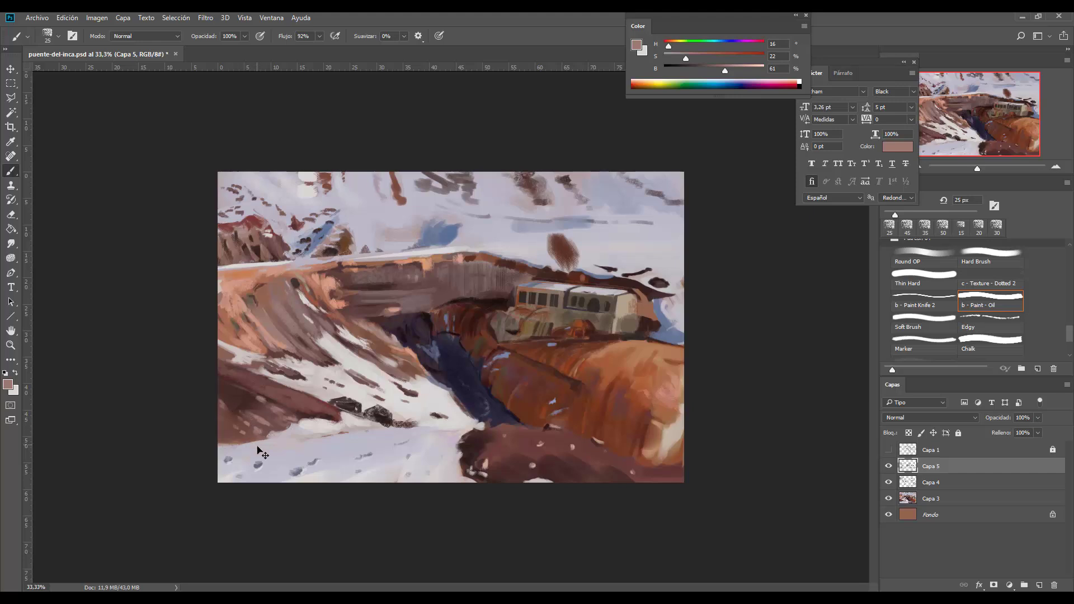
left_click(235, 417, "alt")
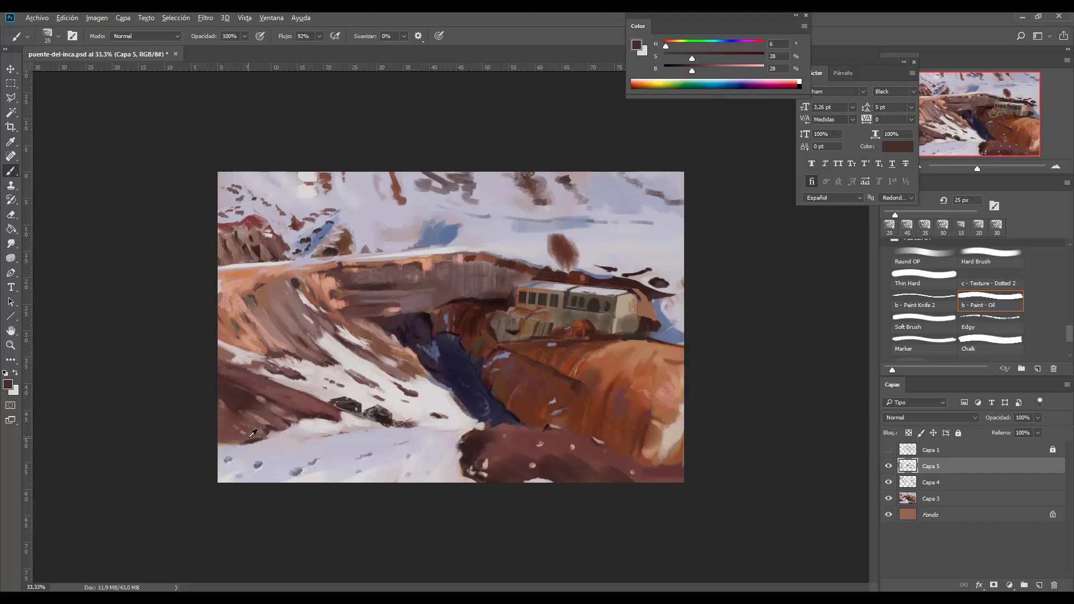
left_click(238, 442, "alt")
left_click(261, 419, "alt")
key("ctrl+minus")
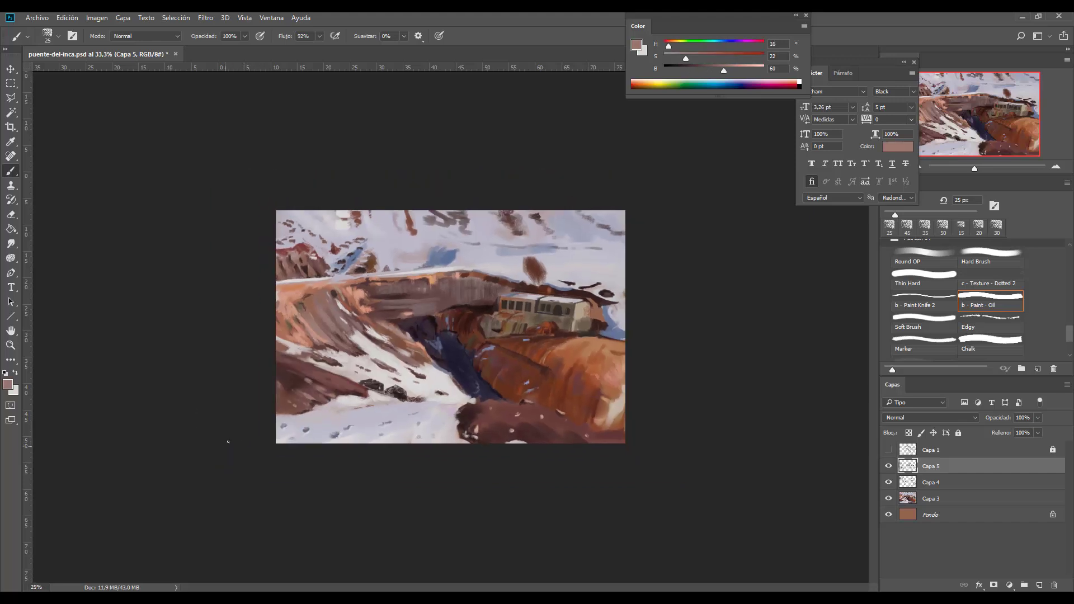
- Save the painting, compare it with and without Capa 5, and save it again with the layer shown
key("ctrl+s")
left_click(889, 466)
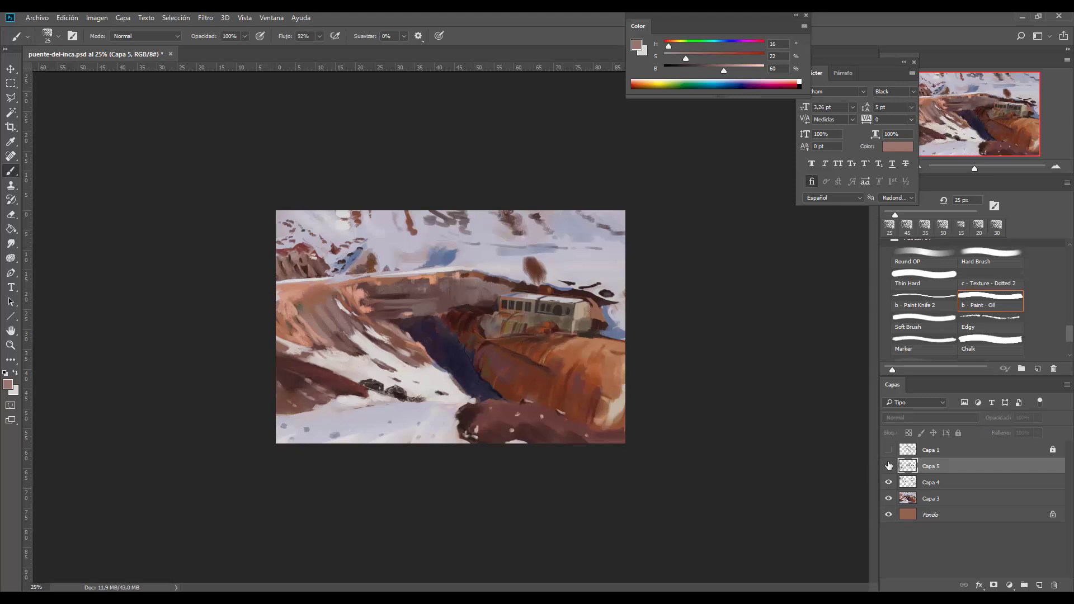
left_click(888, 466)
left_click(888, 466)
left_click(888, 466)
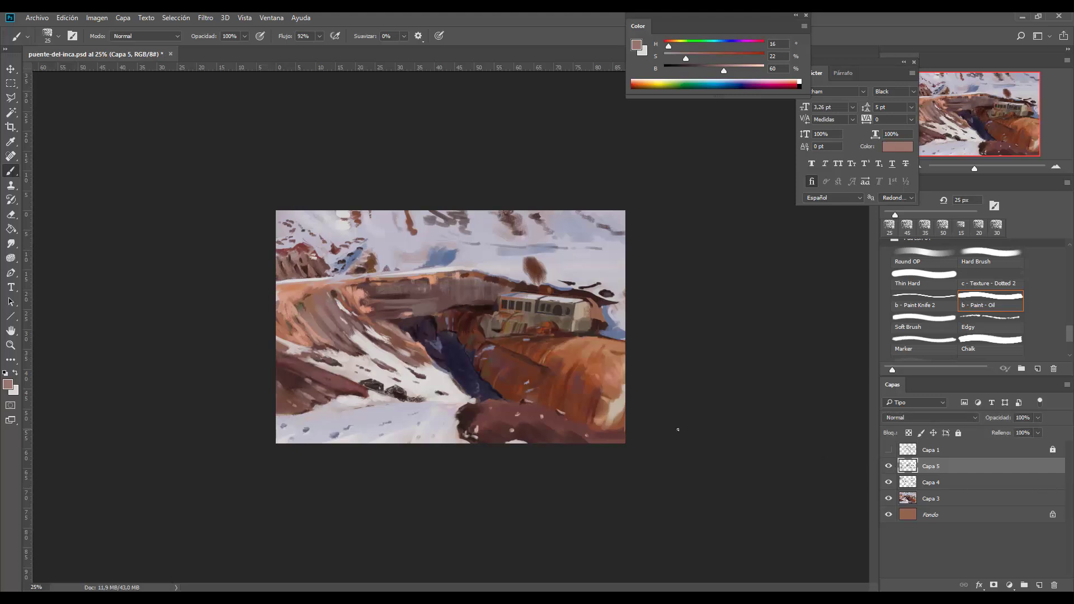
key("ctrl+s")
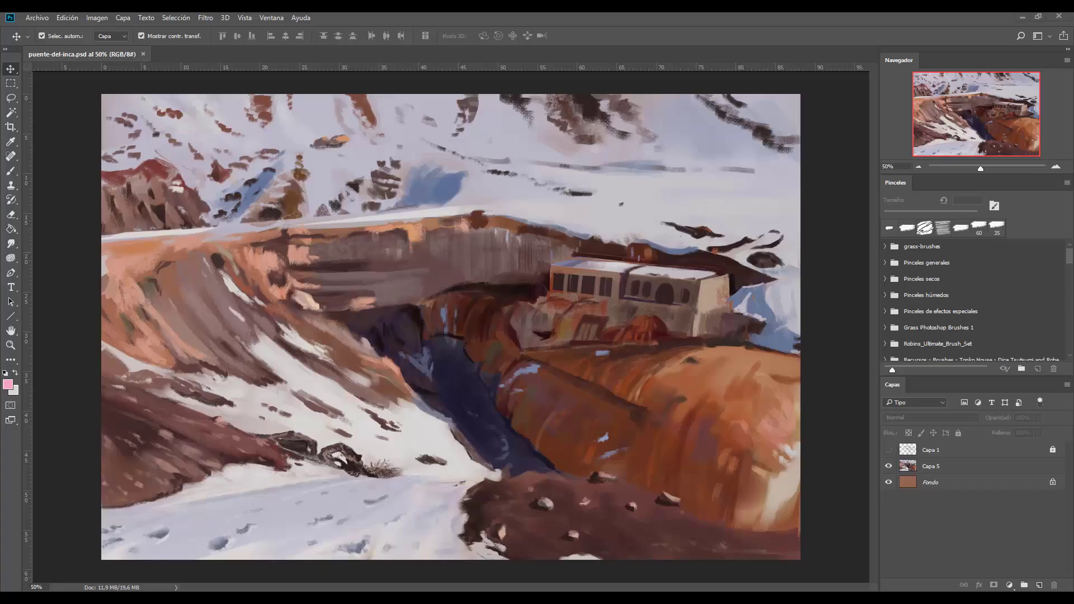
- Open the HuionTablet driver window and minimize it to return to the painting
key("super")
type("huion")
key("Return")
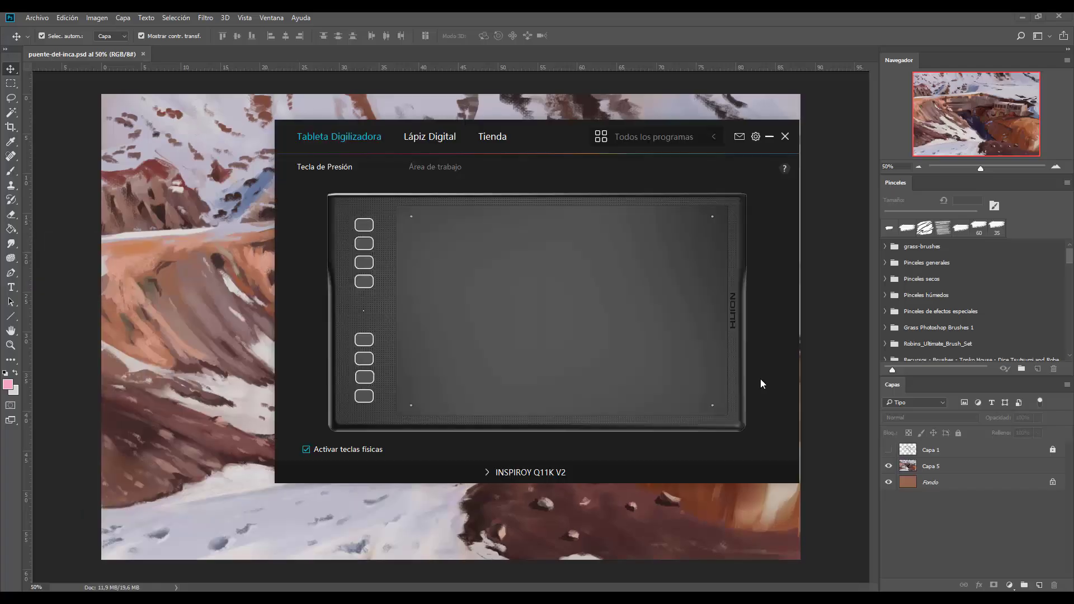
left_click(769, 137)
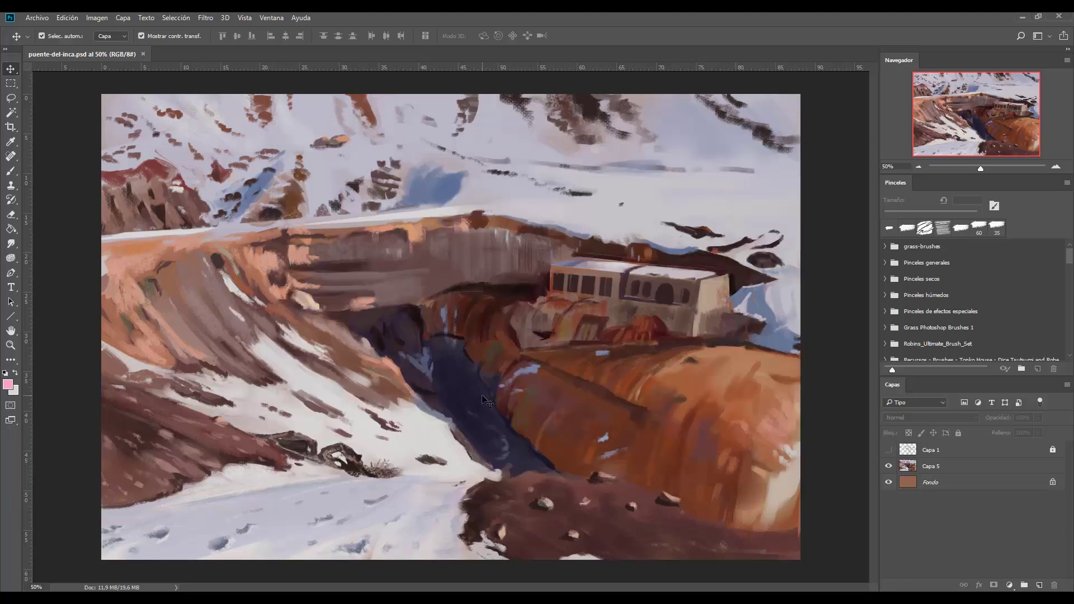
key("alt+Tab")
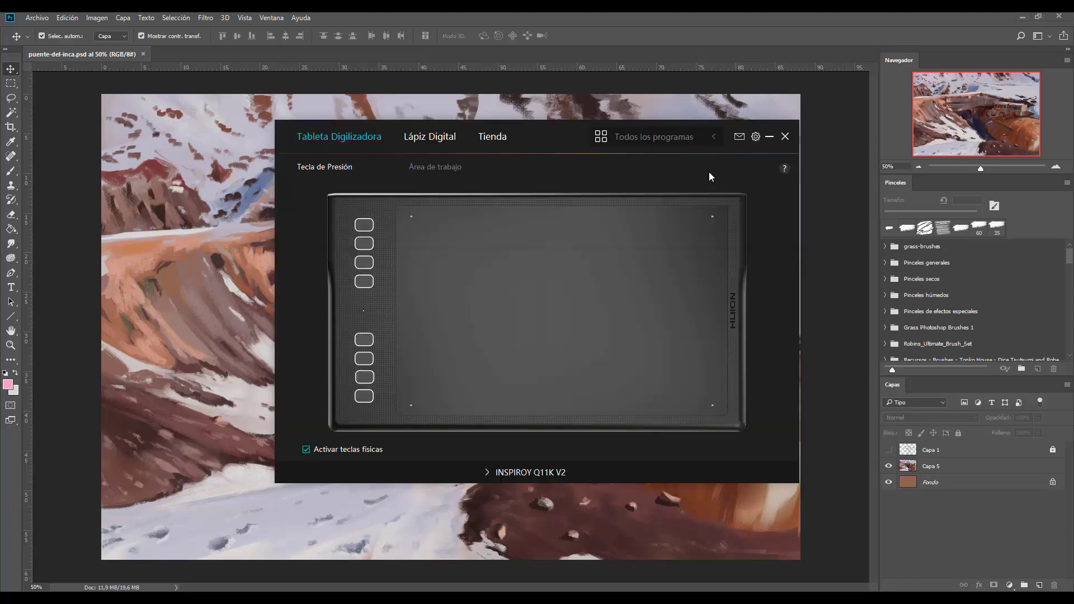
left_click(768, 137)
left_click(775, 137)
left_click(78, 591)
type("h")
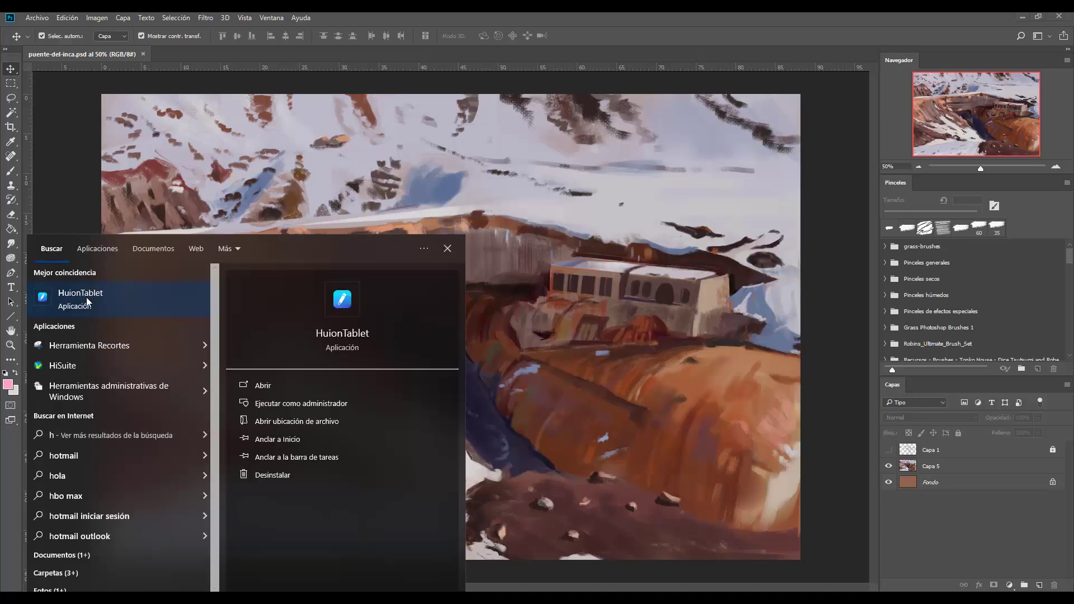
left_click(86, 300)
left_click(768, 138)
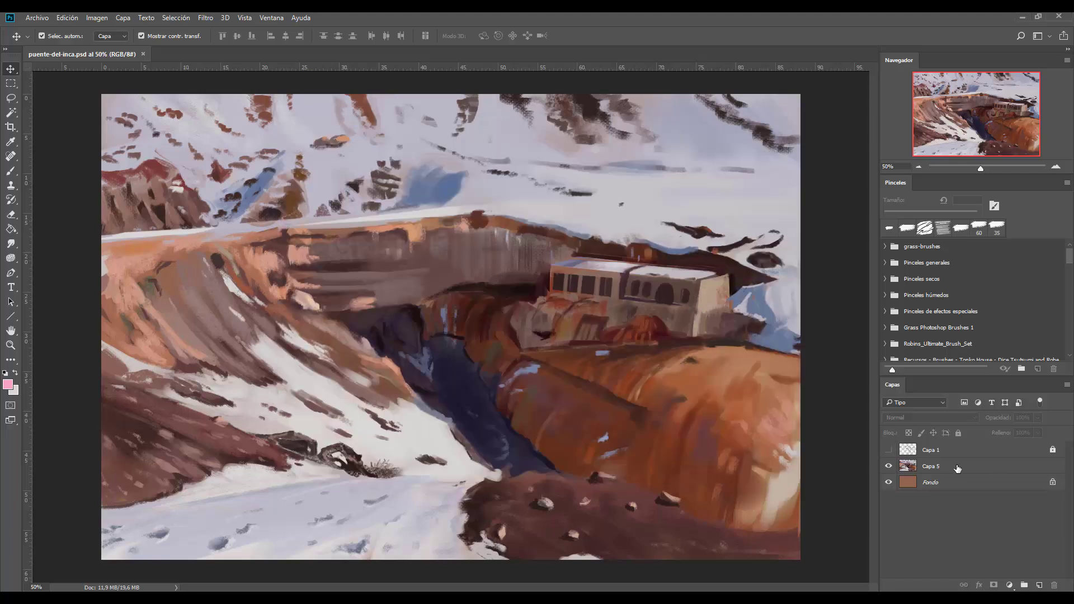
- Create a new layer above Capa 5 and activate the Brush tool
left_click(957, 467)
left_click(1039, 585)
key("b")
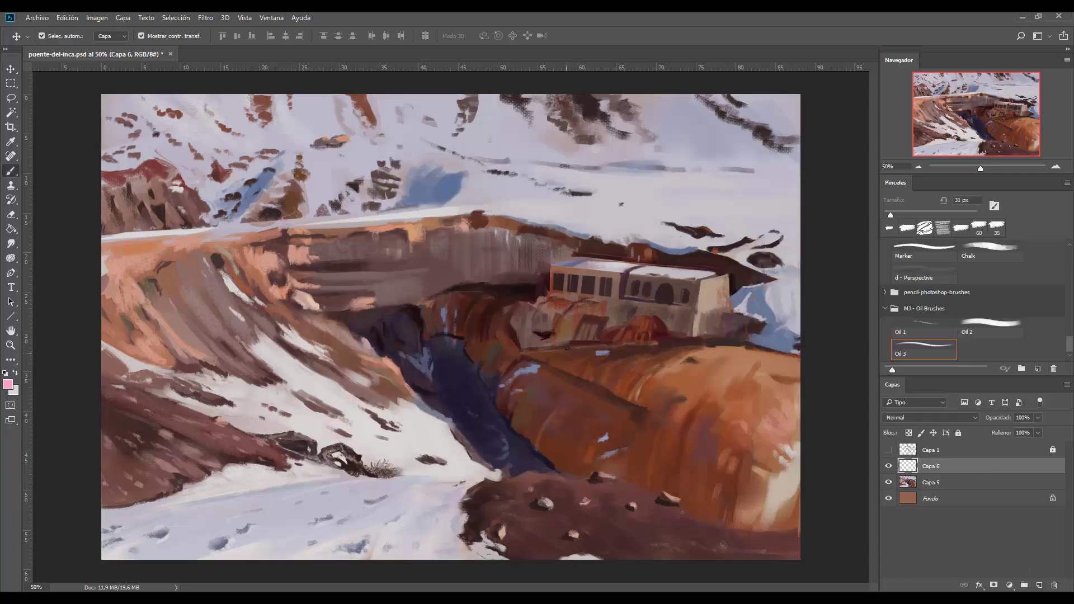
- Choose the b - Paint - Oil brush and set its smoothing to 0% and flow to 86%
left_click(884, 293)
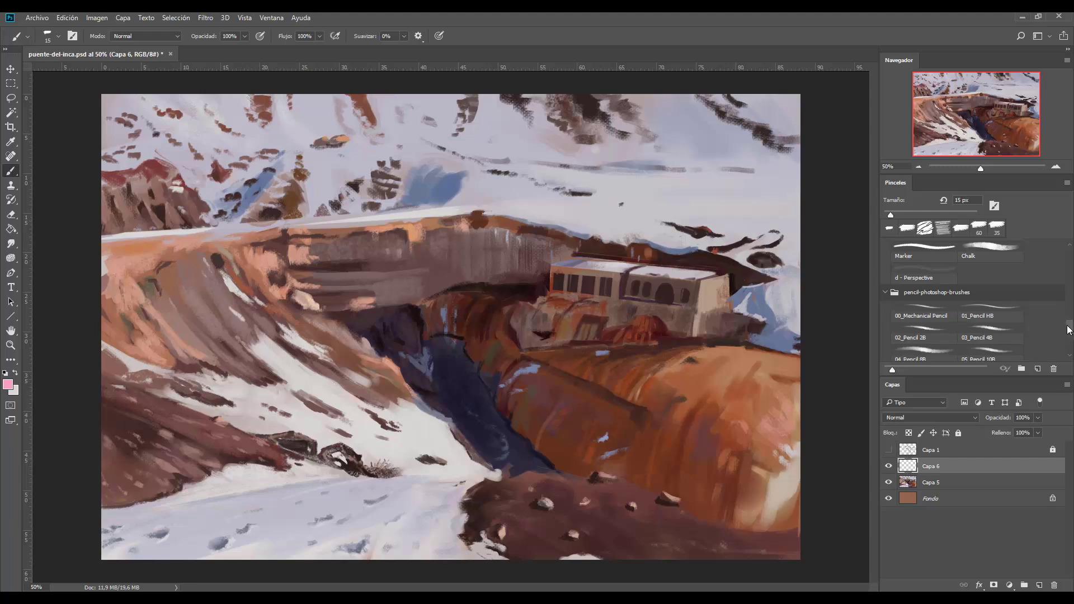
mouse_move(1069, 330)
left_mouse_down()
mouse_move(1071, 341)
mouse_move(1069, 324)
left_mouse_up()
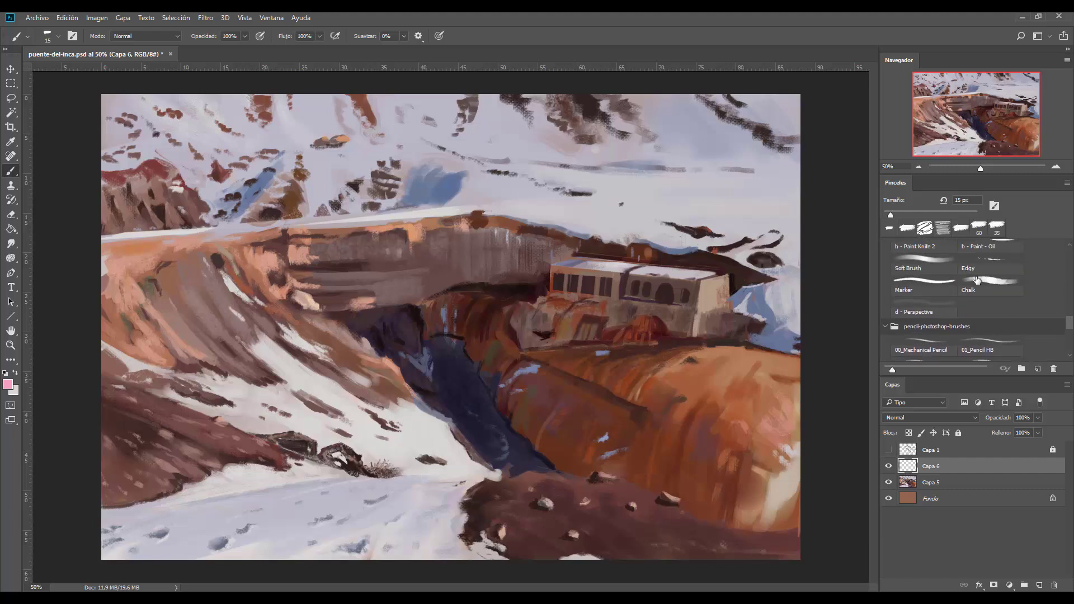
left_click(997, 243)
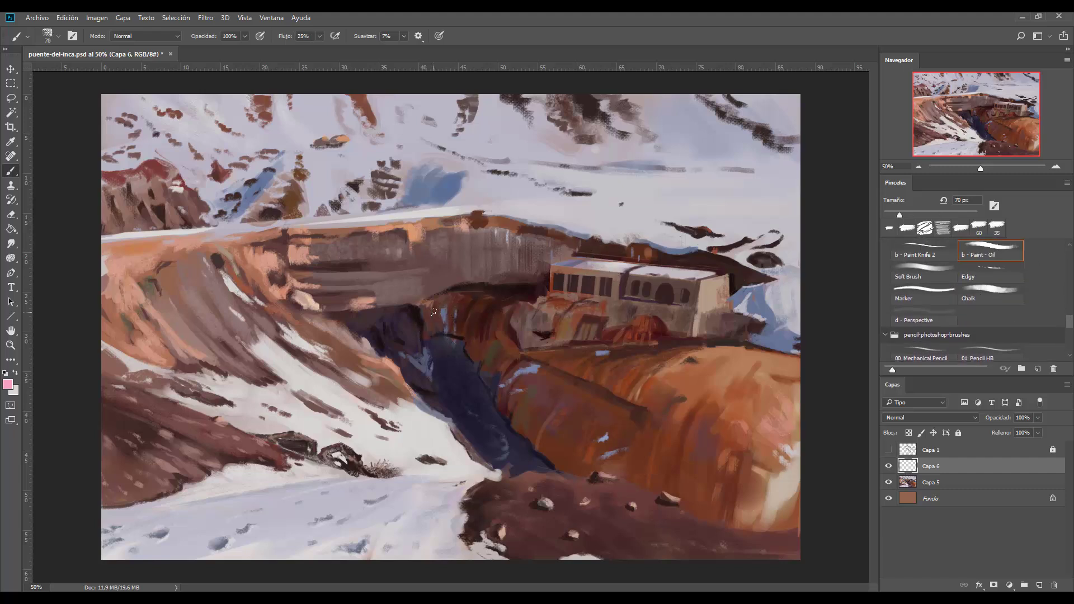
left_click_drag(404, 36, 382, 56)
mouse_move(319, 35)
left_mouse_down()
mouse_move(327, 54)
mouse_move(357, 55)
left_mouse_up()
- Retouch the snow along and just above the bridge's upper edge with sampled tones and a 20 px brush
left_click(563, 268)
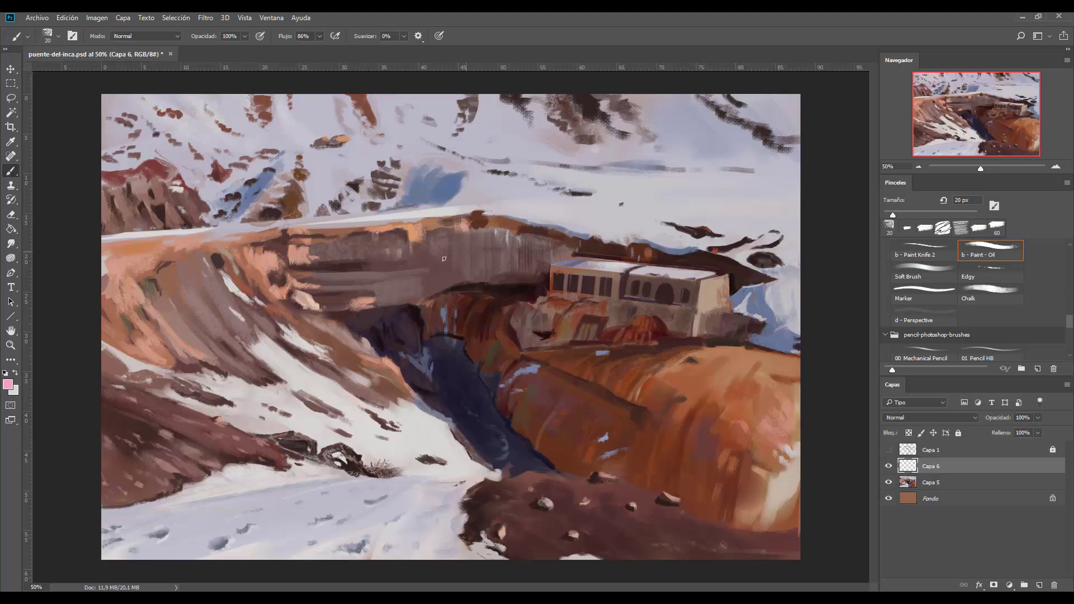
left_click(442, 215, "alt")
left_click_drag(422, 218, 347, 226)
left_click(376, 221, "alt")
left_click(457, 199, "alt")
left_click_drag(457, 200, 438, 202)
- Paint small dark rocks across the blue snow shadow with a sampled, darkened brown, using 15 px and 10 px brushes
left_click(499, 183, "alt")
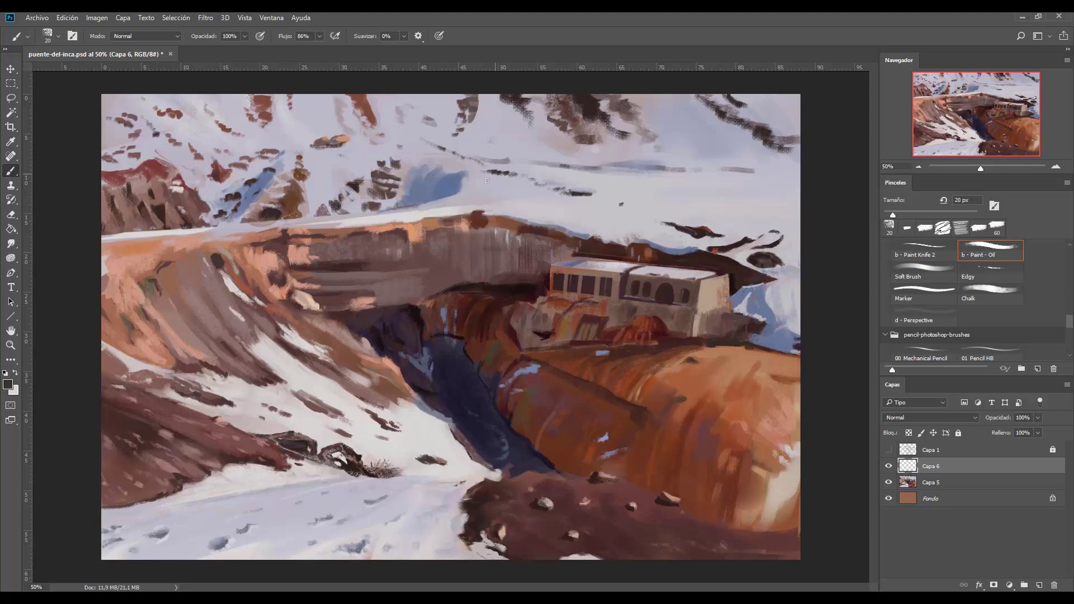
key("bracketleft")
left_click(469, 174)
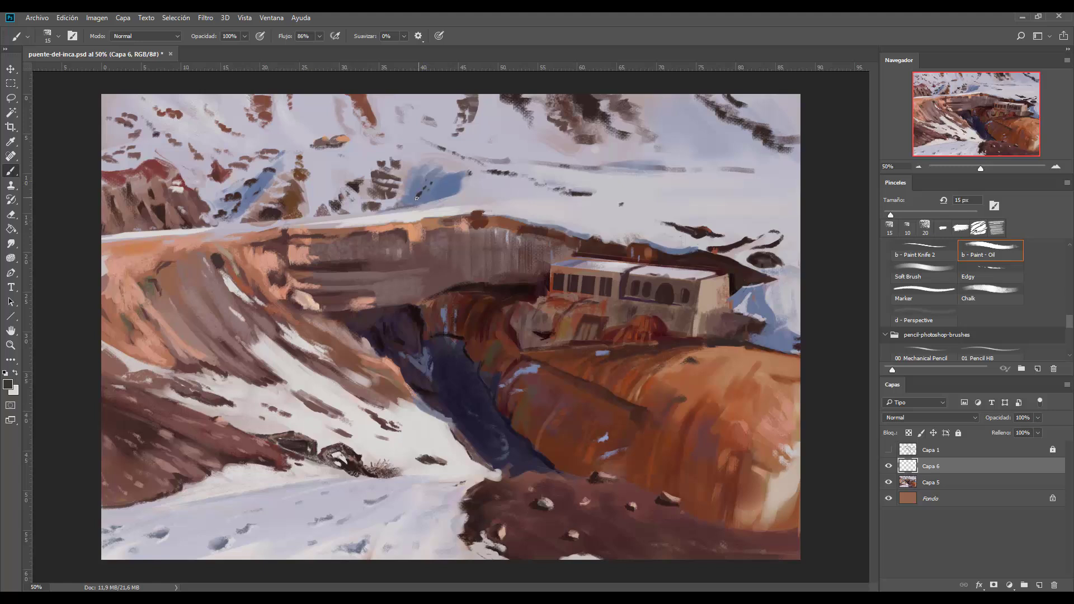
left_click_drag(413, 202, 412, 204)
key("F6")
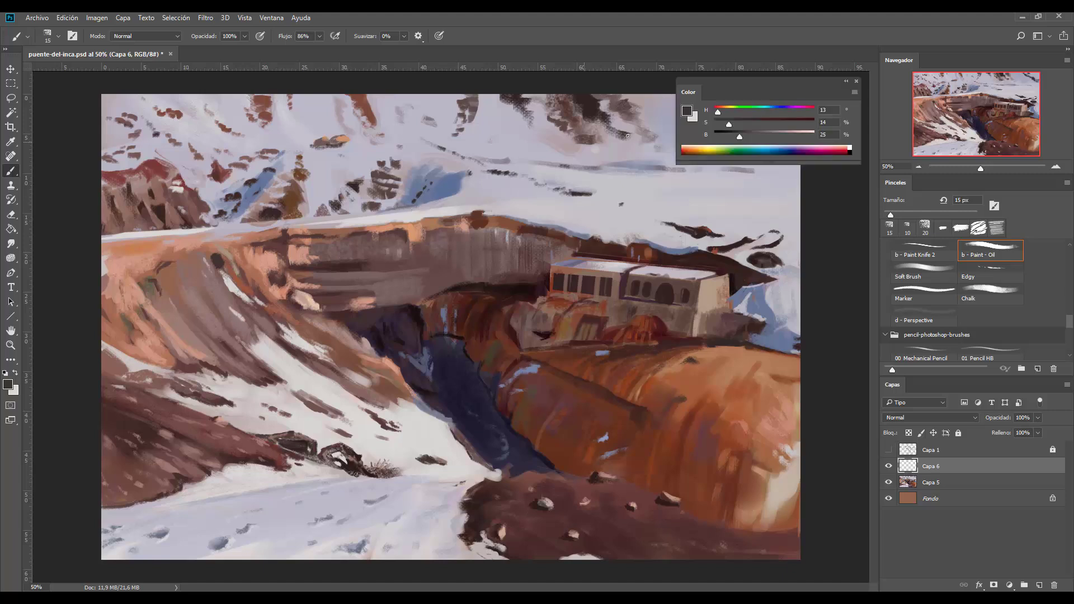
left_click_drag(738, 136, 734, 137)
left_click_drag(420, 195, 422, 191)
left_click_drag(734, 136, 728, 137)
key("bracketleft")
left_click(442, 178, "alt")
- Soften the upper edge of the blue snow shadow with sampled blue and grayish lavender, using 20 px and 30 px brushes
key("bracketright")
key("bracketright")
key("bracketright")
key("bracketright")
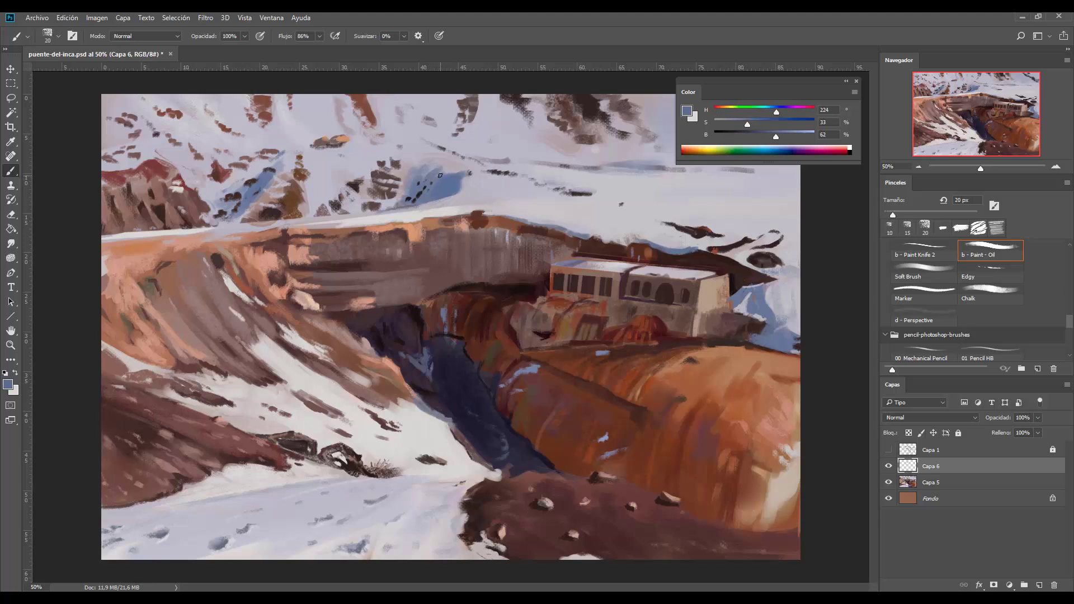
left_click(445, 173, "alt")
left_click(445, 174, "alt")
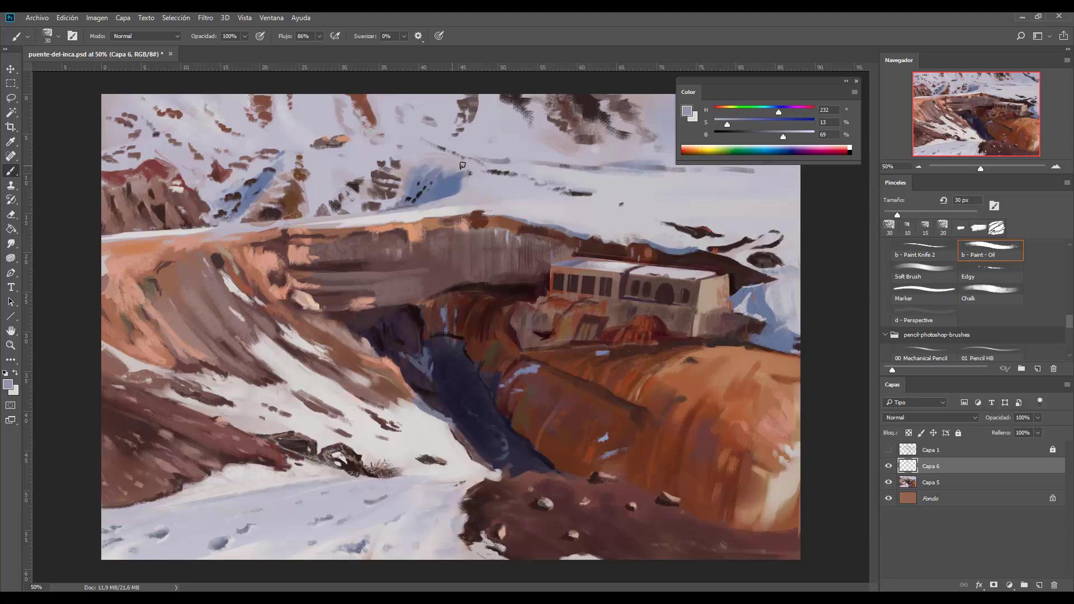
- Touch up the dark rock strip in the snow above the building with its sampled dark brown and a smaller brush
left_click(580, 192, "alt")
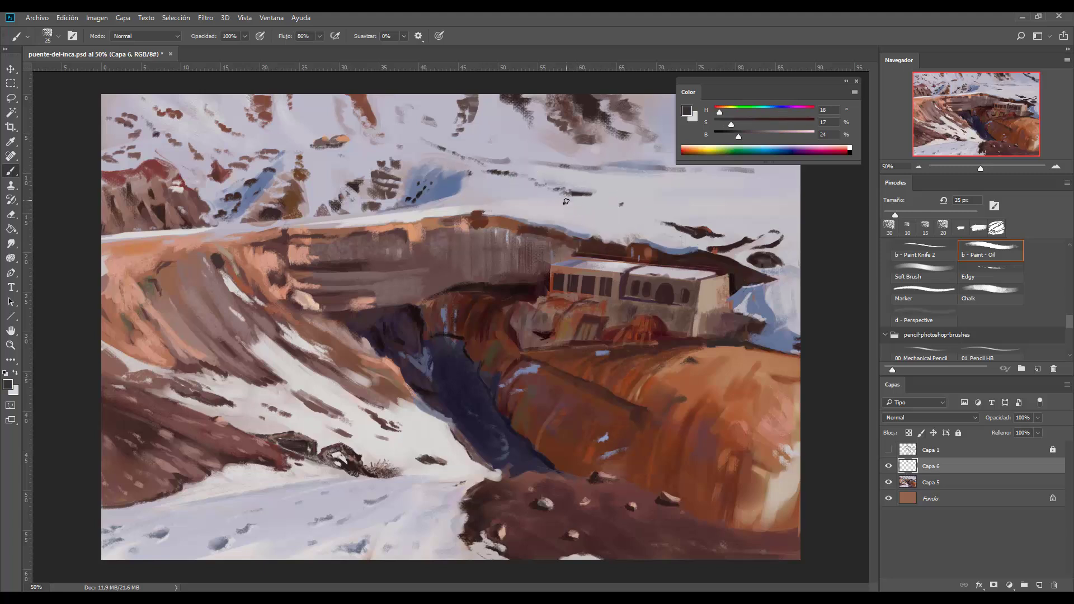
key("bracketleft")
key("bracketleft")
key("bracketleft")
- Paint near-white highlights at 7% saturation and 95% brightness on the pale patch of the orange rock's right end, reducing the brush to 15 px
key("bracketright")
key("bracketright")
key("bracketright")
key("bracketright")
left_click(789, 475, "alt")
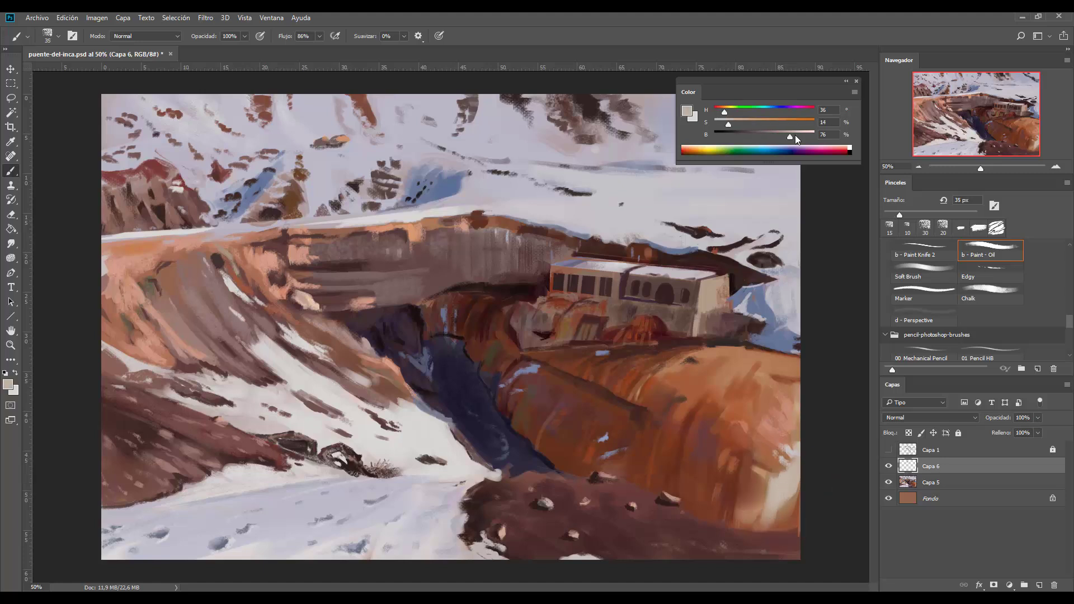
left_click_drag(795, 136, 809, 135)
left_click_drag(728, 125, 721, 124)
key("bracketleft")
key("bracketleft")
left_click_drag(790, 453, 796, 457)
key("bracketleft")
key("bracketleft")
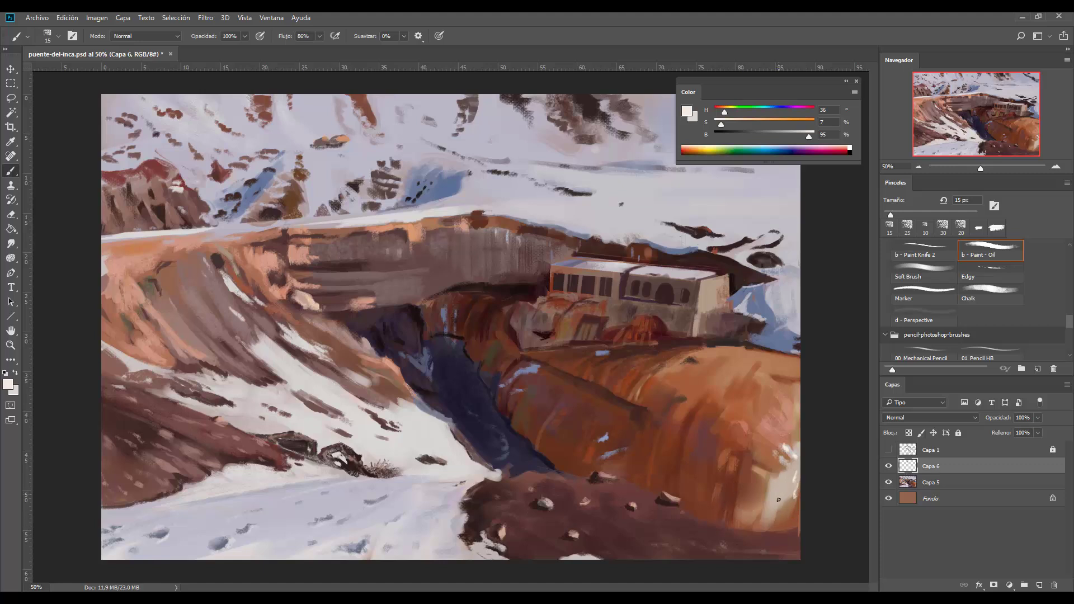
- Extend the left side of the orange rock's pale patch with sampled light beige and a 25 px brush
key("bracketright")
left_click(772, 498, "alt")
key("bracketright")
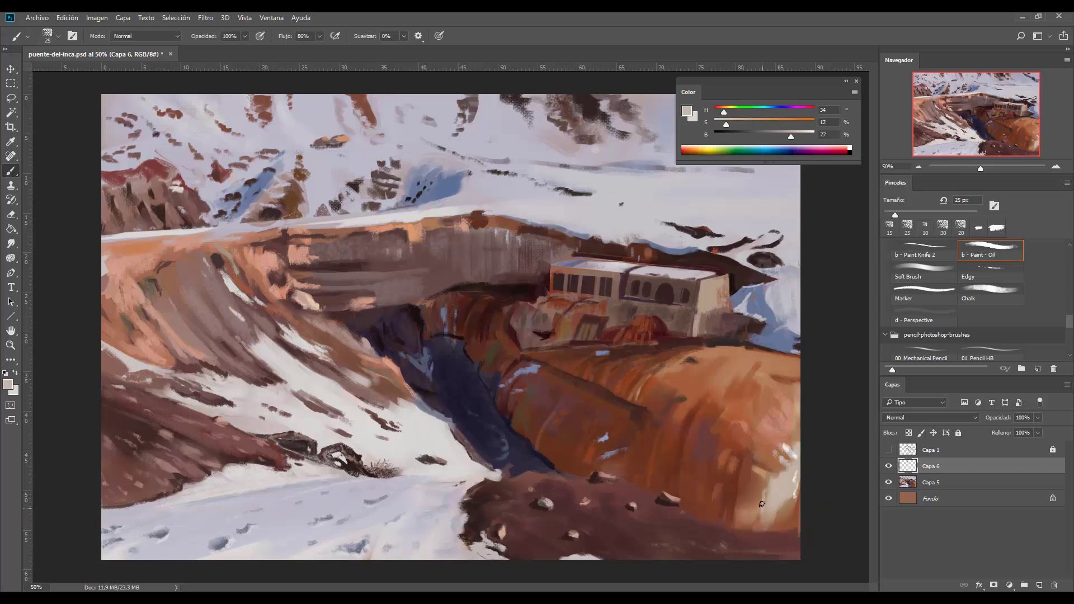
left_click_drag(764, 486, 764, 501)
- Add dark brown accents beside the pale patch with a sampled color at 29% brightness and a 15 px brush
left_click(755, 464, "alt")
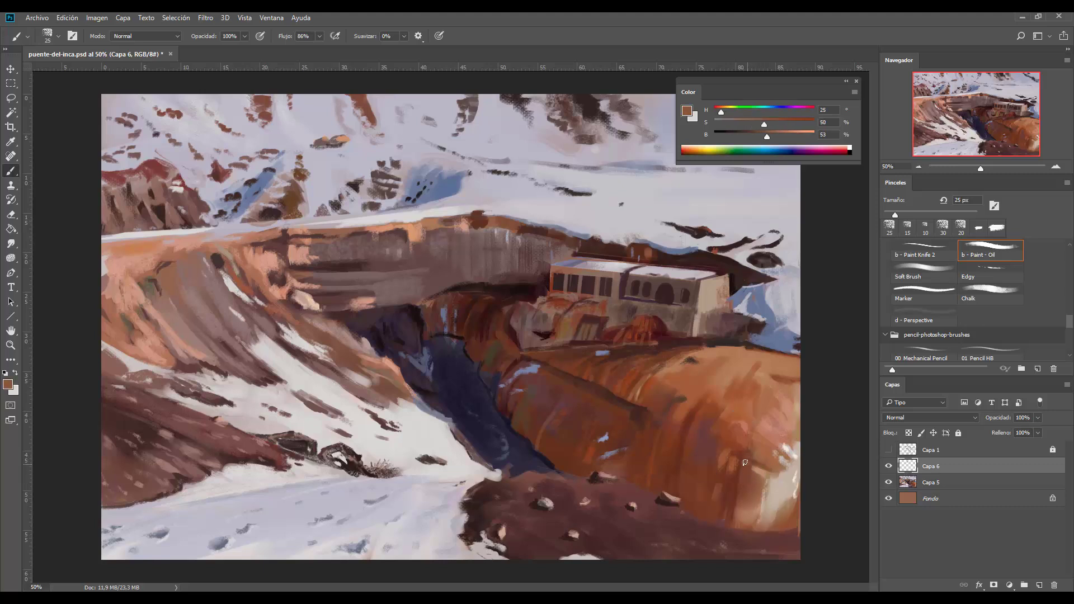
left_click(741, 466, "alt")
left_click_drag(753, 136, 744, 136)
key("bracketleft")
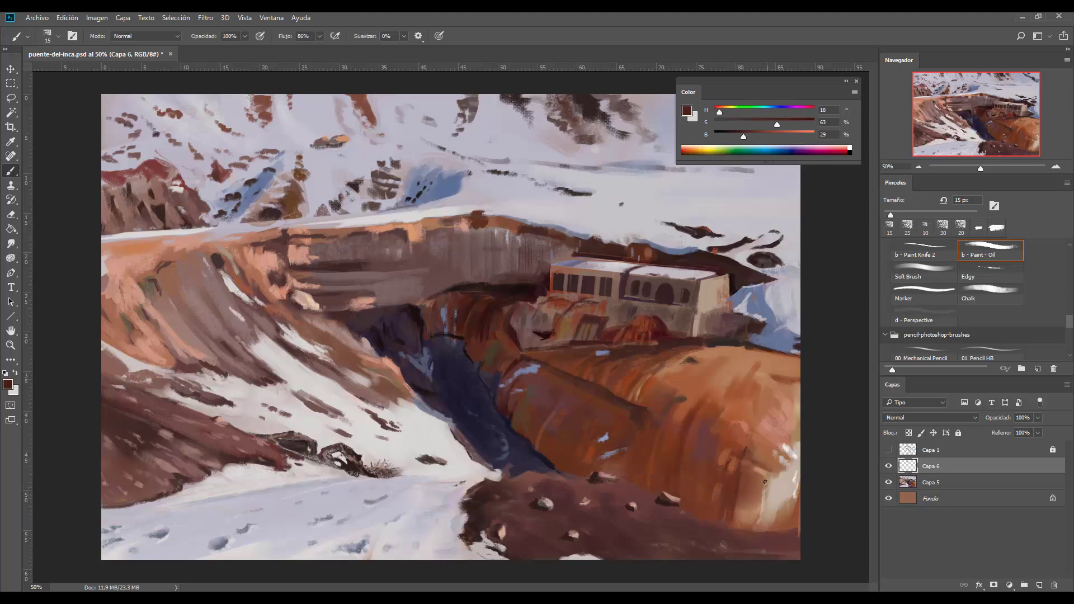
- Blend the area above the pale patch with sampled pink and reddish brown, using a brush up to 25 px
left_click(768, 448, "alt")
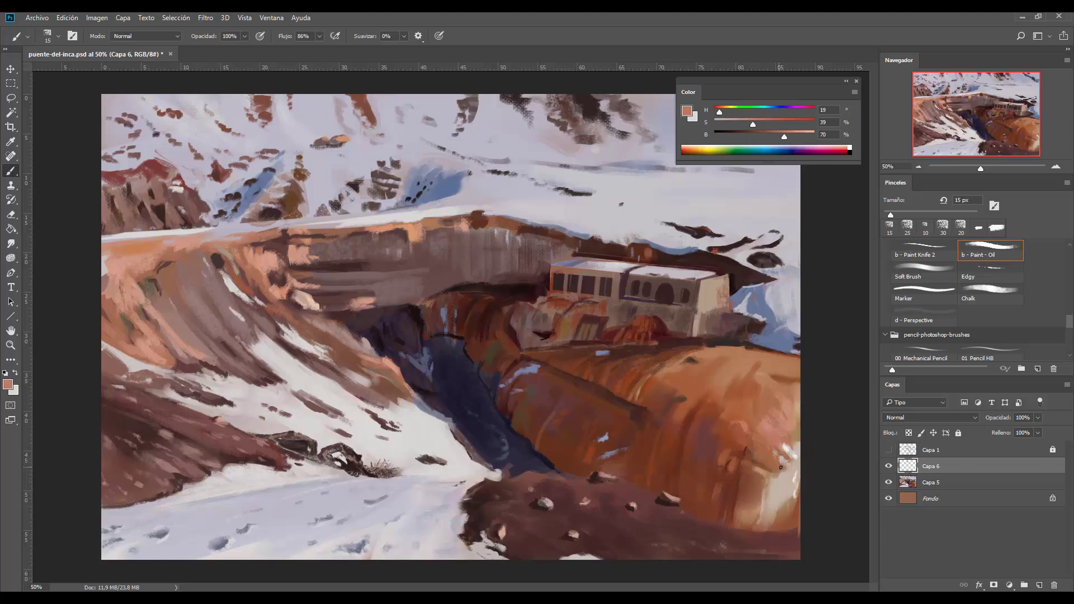
key("bracketright")
key("bracketright")
key("bracketleft")
left_click(783, 378, "alt")
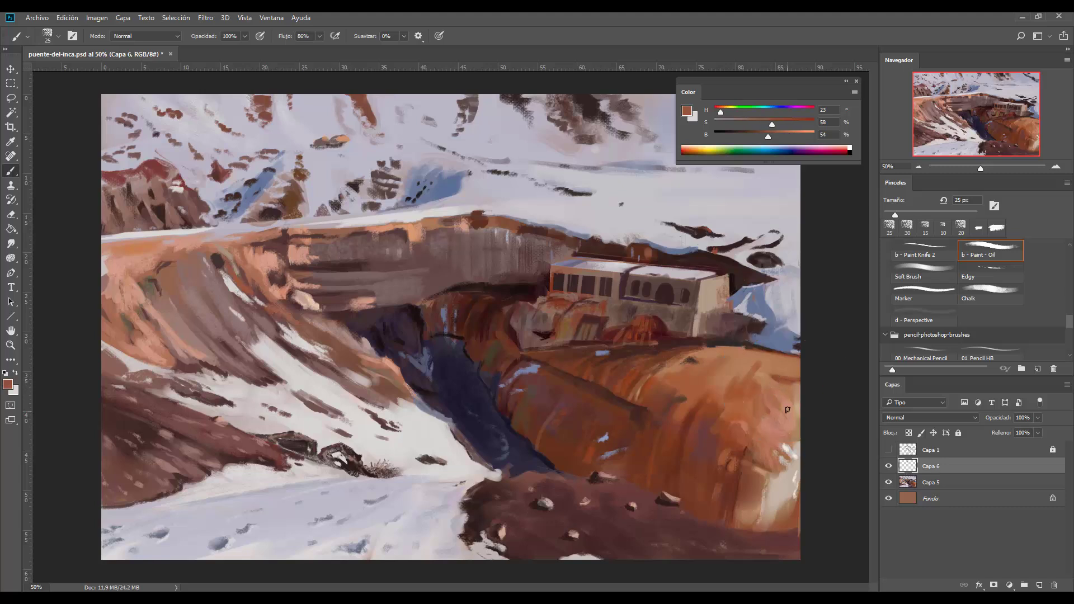
- Darken the orange rock's right edge with sampled dark reds and retouch its neighboring light tones, using a 20 px brush
key("bracketleft")
left_click(680, 339, "alt")
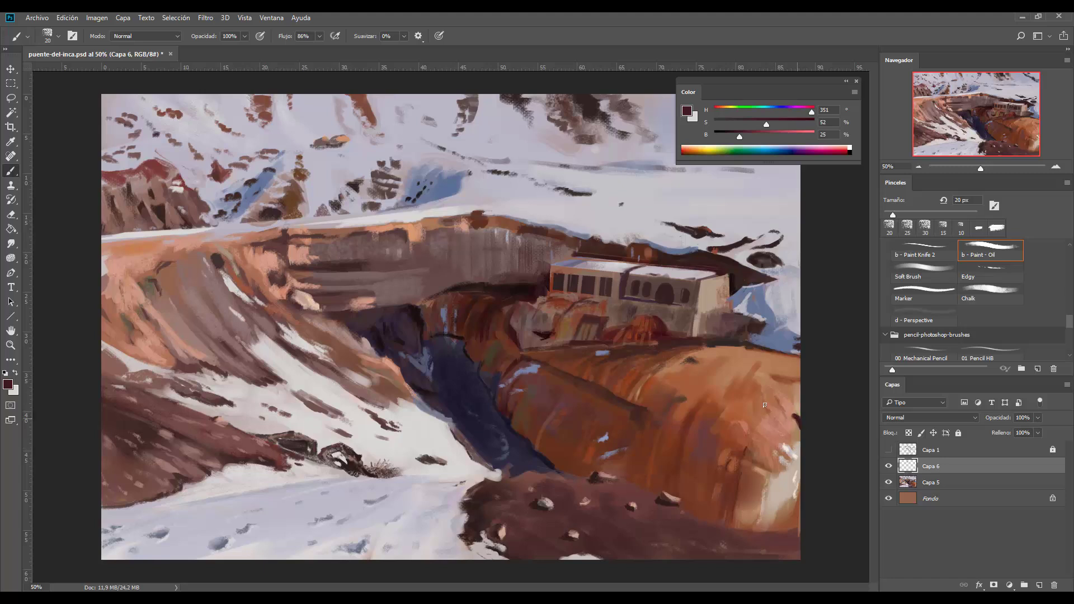
left_click(622, 331, "alt")
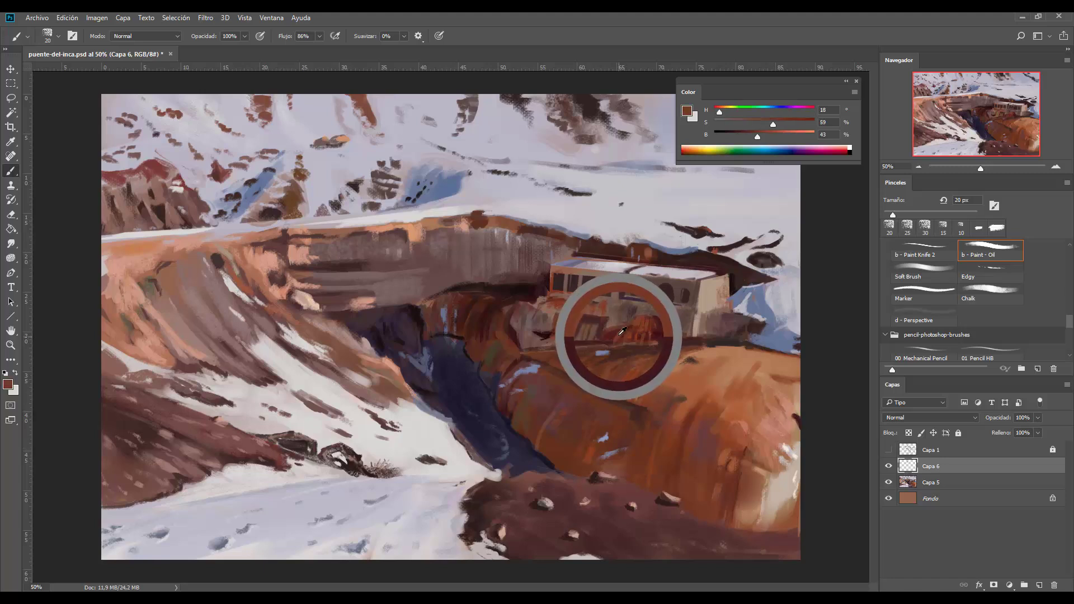
left_click(800, 417, "alt")
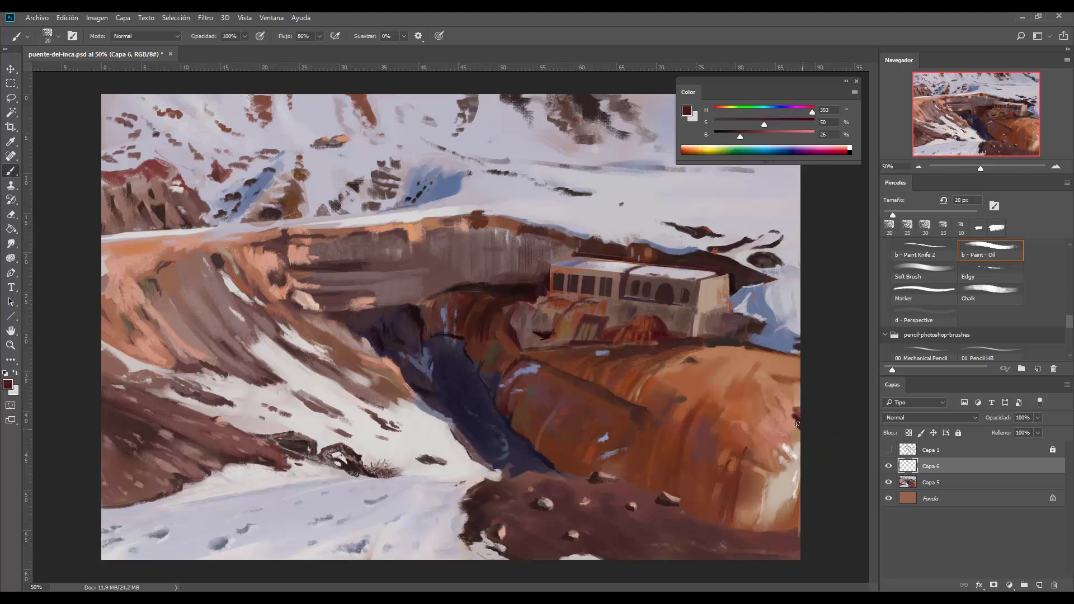
left_click(795, 451, "alt")
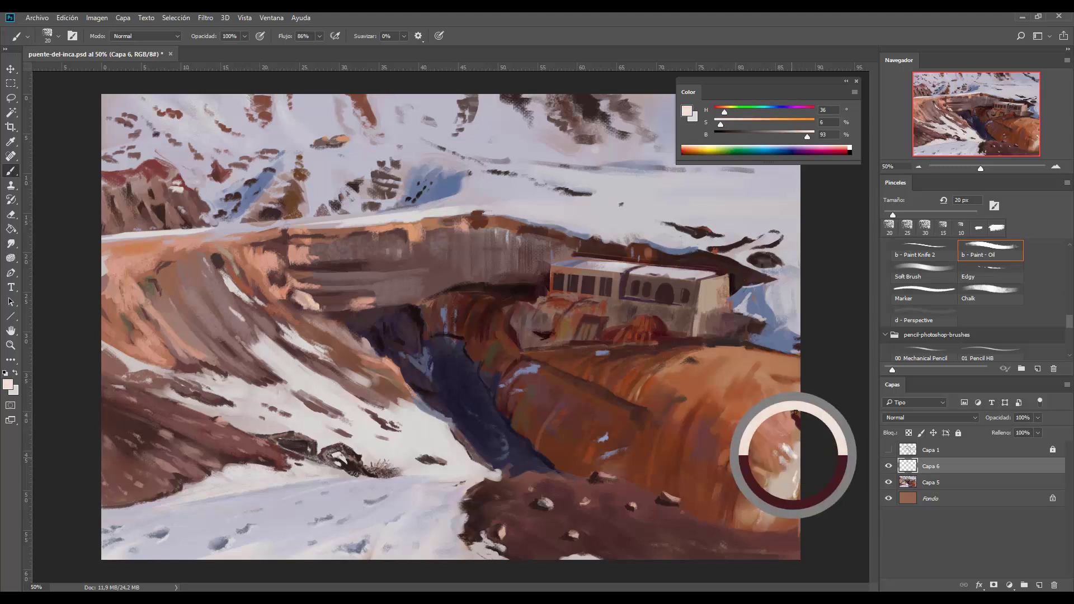
left_click(779, 417, "alt")
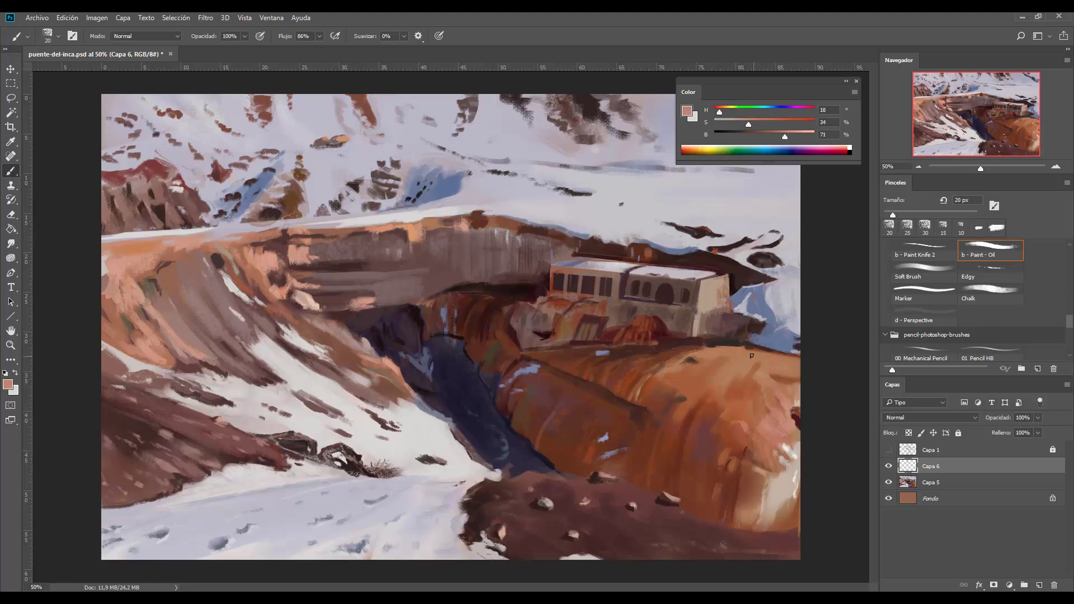
- Paint olive accents at hue 69, 31% saturation and 47% brightness on the orange rock's upper right, using a 15 px brush
left_click(522, 408, "alt")
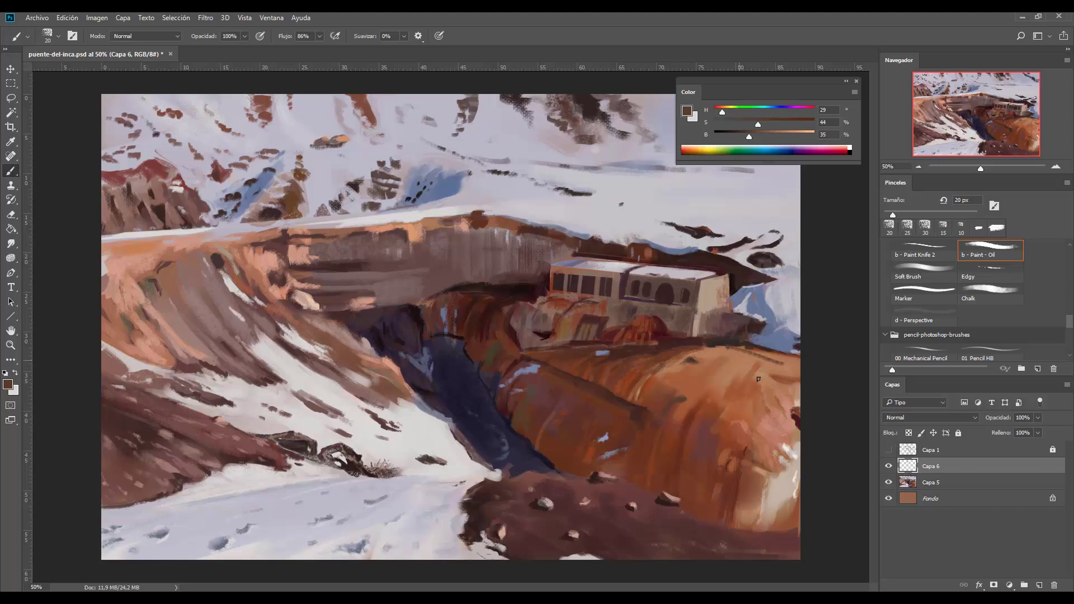
left_click_drag(722, 112, 734, 112)
left_click_drag(758, 124, 746, 123)
left_click_drag(749, 135, 760, 136)
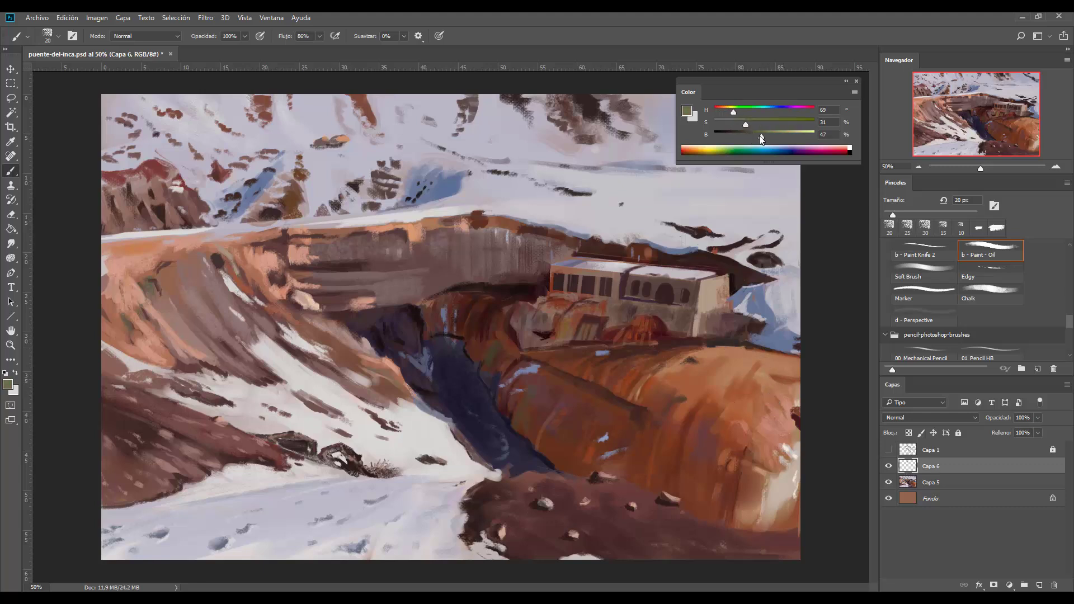
key("bracketleft")
- Retouch the upper right of the orange rock with sampled oranges, using a 15 px brush
left_click(738, 384, "alt")
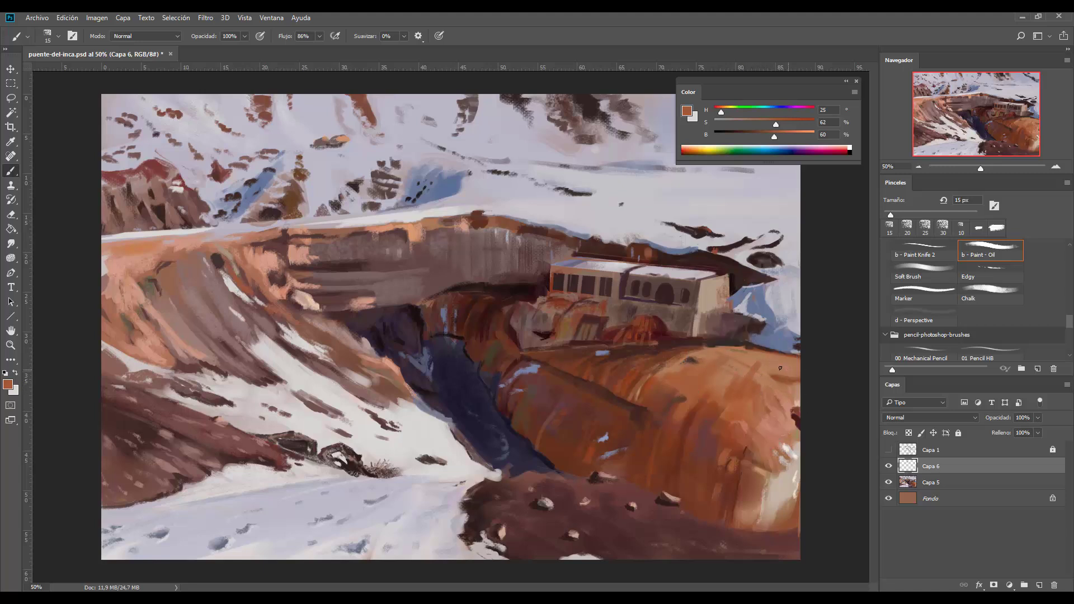
left_click(730, 386, "alt")
left_click_drag(784, 411, 783, 380)
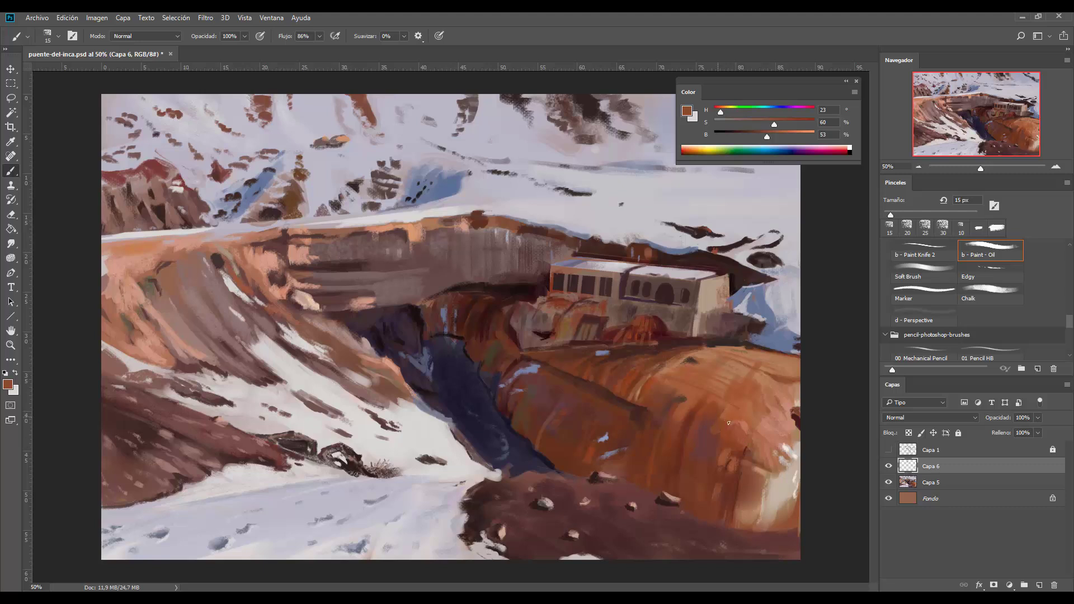
- Add reddish-brown texture to the lower middle of the orange rock with sampled tones, enlarging the brush to 25 px
left_click(695, 452, "alt")
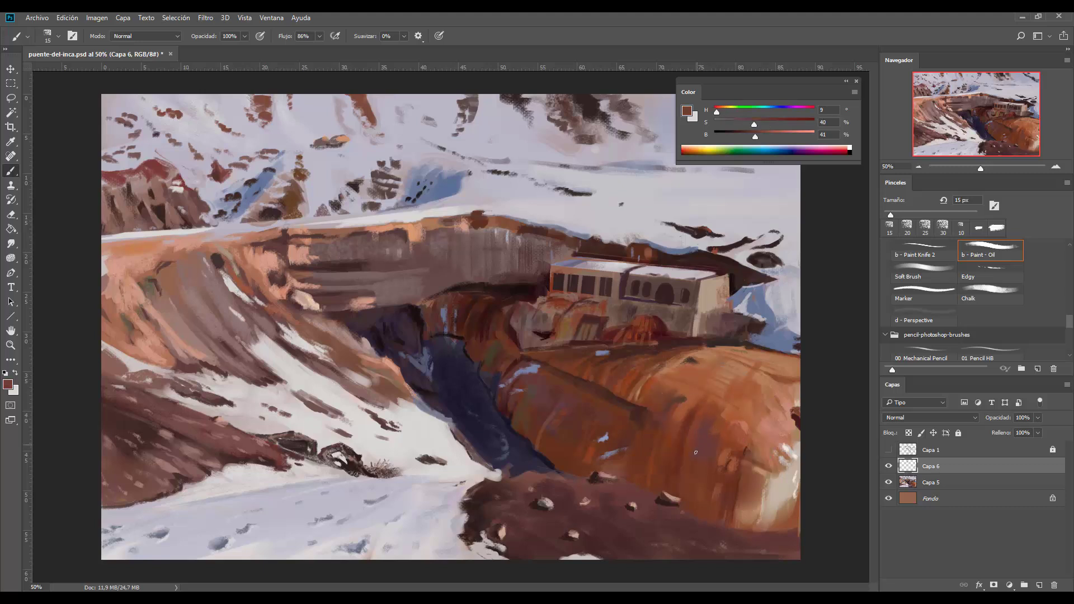
left_click(714, 425, "alt")
left_click(699, 445, "alt")
key("bracketright")
left_click(716, 499, "alt")
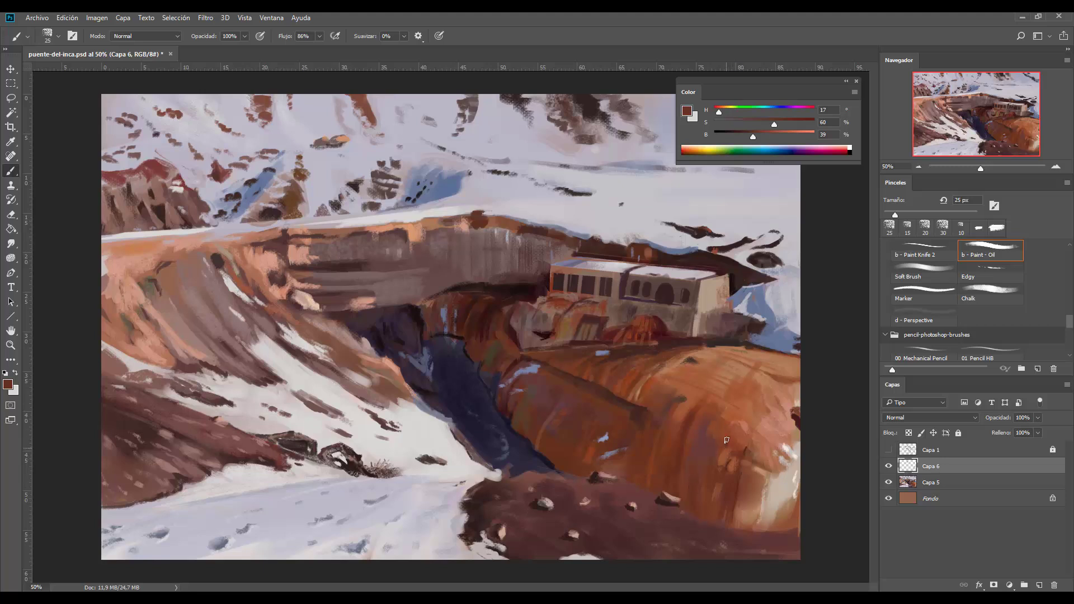
- Extend the dark crease down the middle of the orange rock with a sampled dark brown and a 15 px brush
left_click(636, 407, "alt")
key("bracketleft")
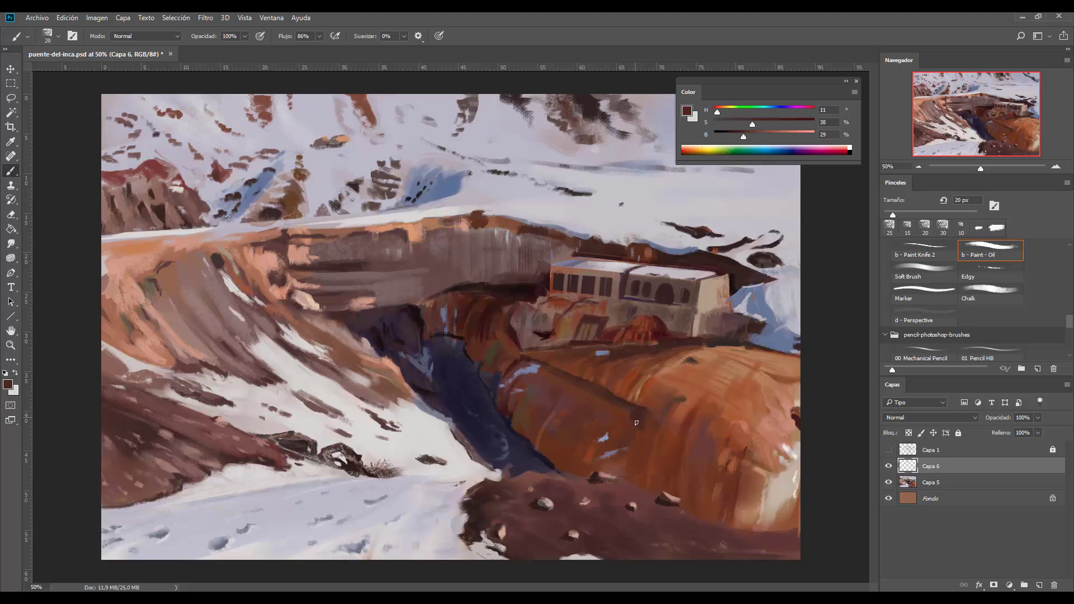
key("bracketleft")
left_click(635, 387, "alt")
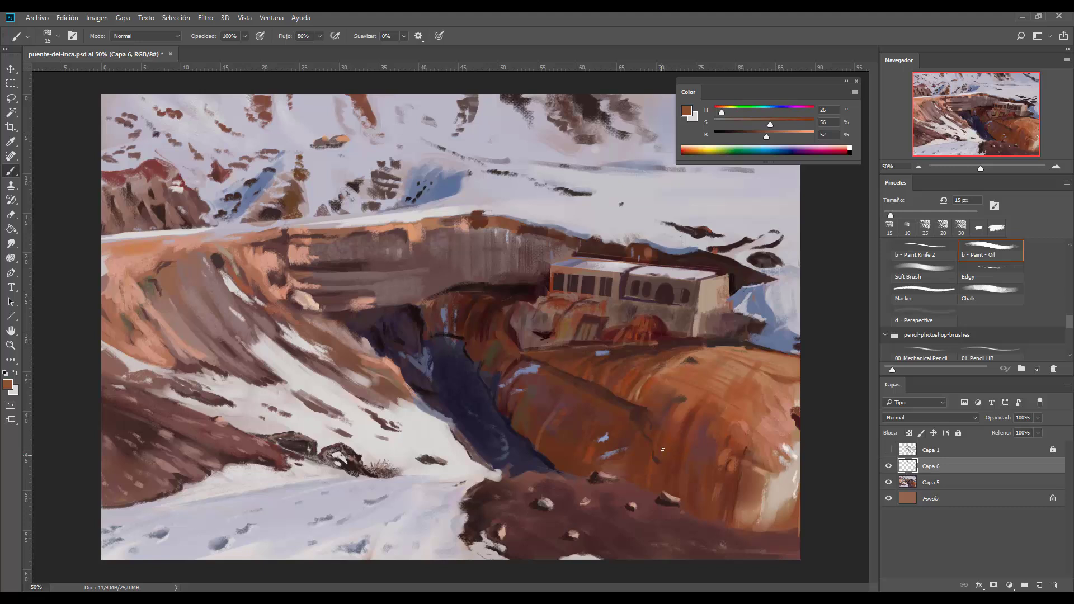
- Blend the area right of the central crease and retouch its dark brown accent with sampled colors, using a 25 px brush
key("bracketright")
key("bracketright")
left_click_drag(691, 421, 676, 463)
left_click(684, 396, "alt")
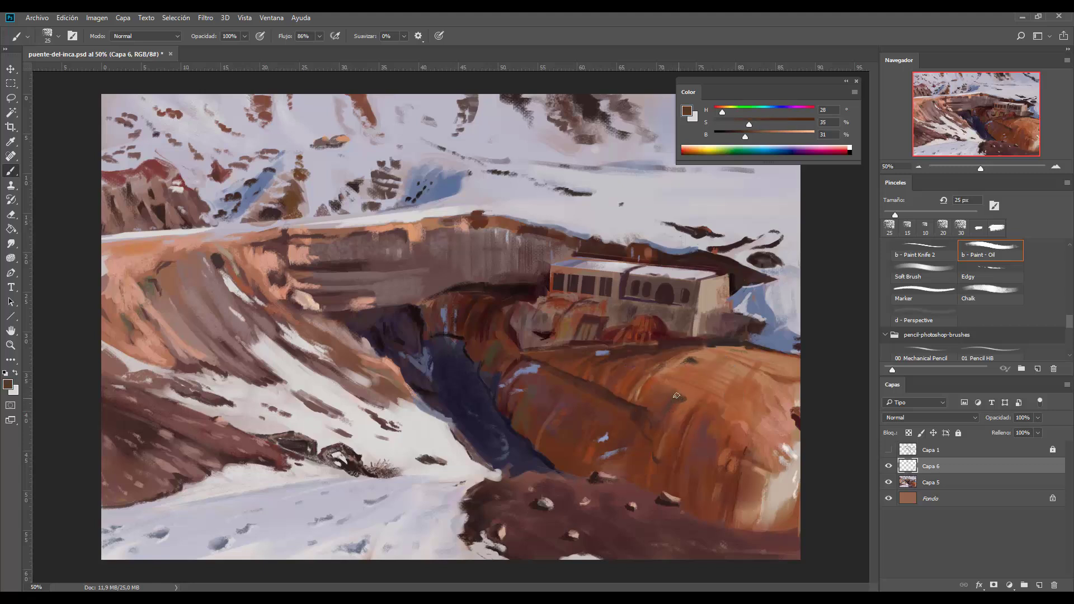
left_click_drag(682, 391, 676, 399)
- Refine the dark diagonal ridge of the orange rock with sampled browns at 25 px, then reduce the brush to 10 px
left_click(616, 404, "alt")
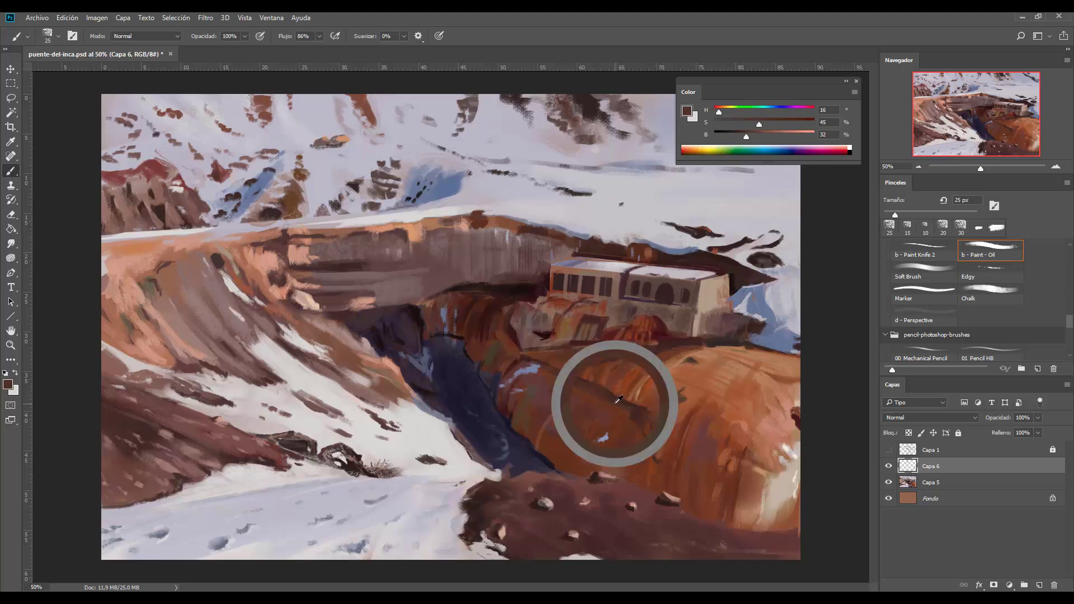
left_click(615, 406, "alt")
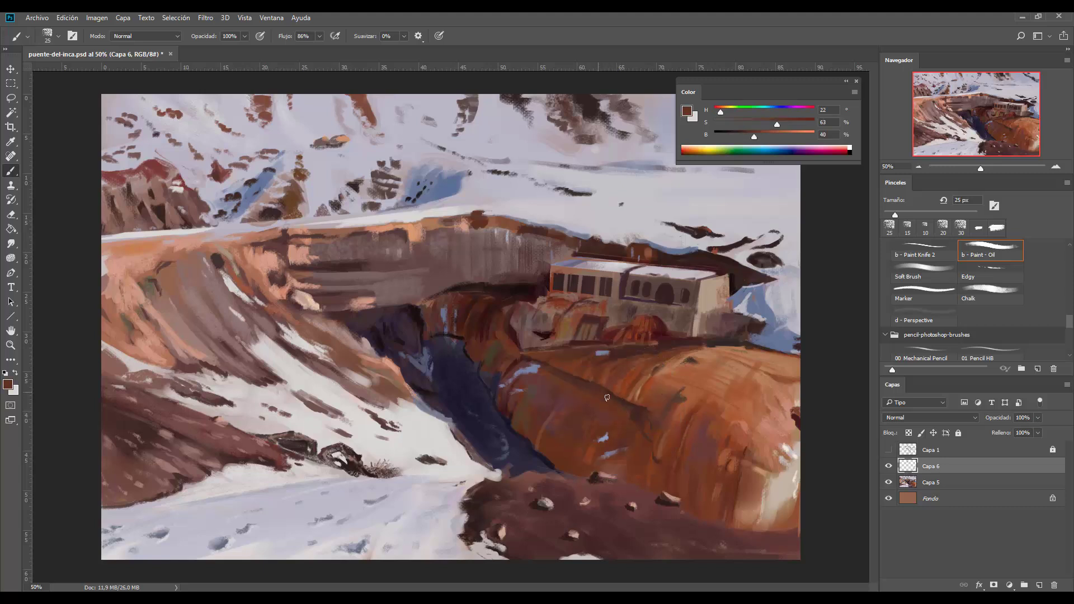
left_click(638, 348, "alt")
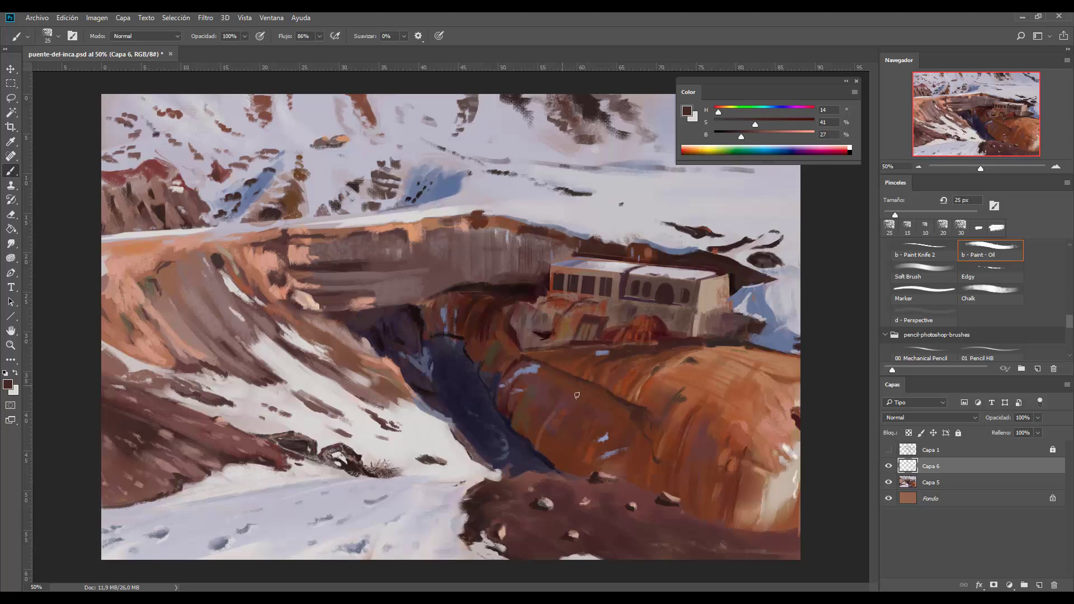
left_click(529, 377, "alt")
key("bracketleft")
key("bracketleft")
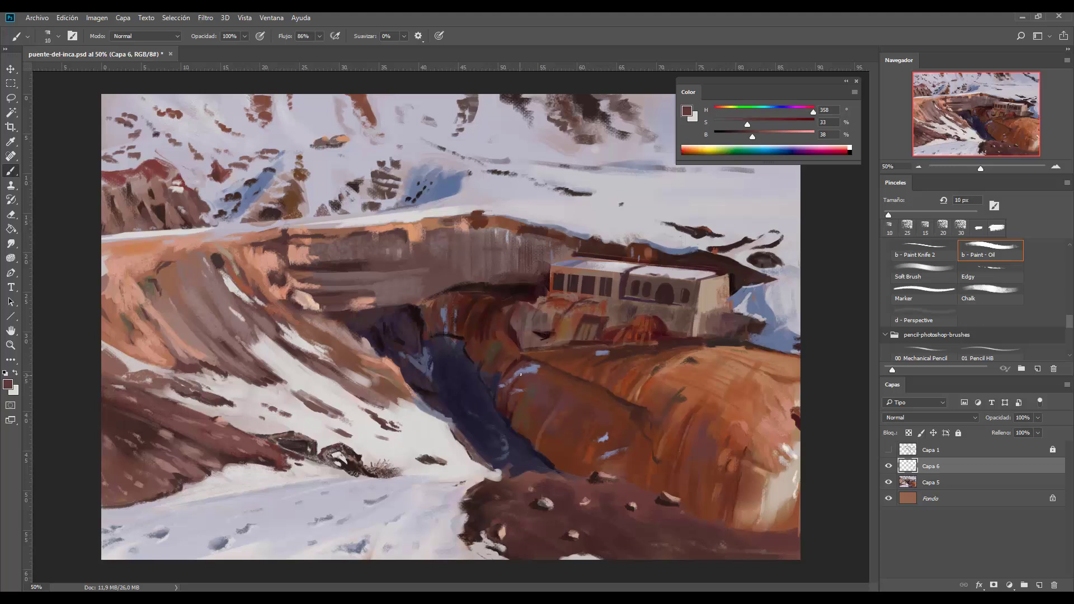
- Retouch the ridge shadow with a 30 px brush and sampled dark brown at 24% brightness, then reduce the brush to 10 px
key("bracketright")
key("bracketright")
key("bracketright")
key("bracketright")
left_click(626, 403, "alt")
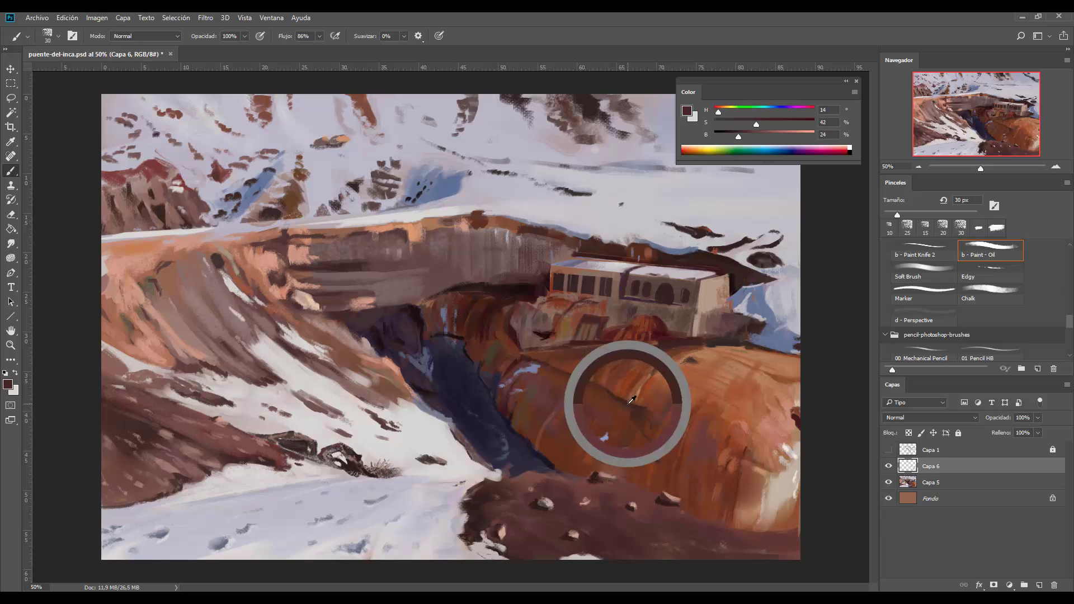
key("bracketleft")
key("bracketleft")
key("bracketleft")
key("bracketleft")
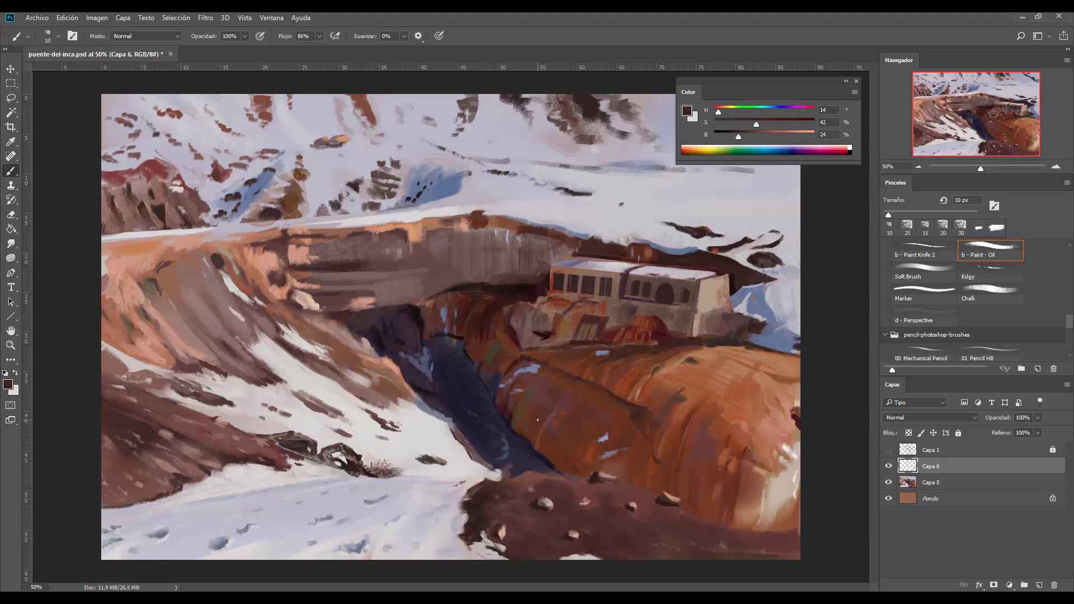
- Paint thin dark cracks on the orange rock's left face and blend around them with sampled orange-browns, using up to 35 px
left_click(663, 329, "alt")
left_click(635, 407, "alt")
left_click(588, 448, "alt")
mouse_move(571, 413)
left_mouse_down()
mouse_move(591, 392)
mouse_move(566, 402)
left_mouse_up()
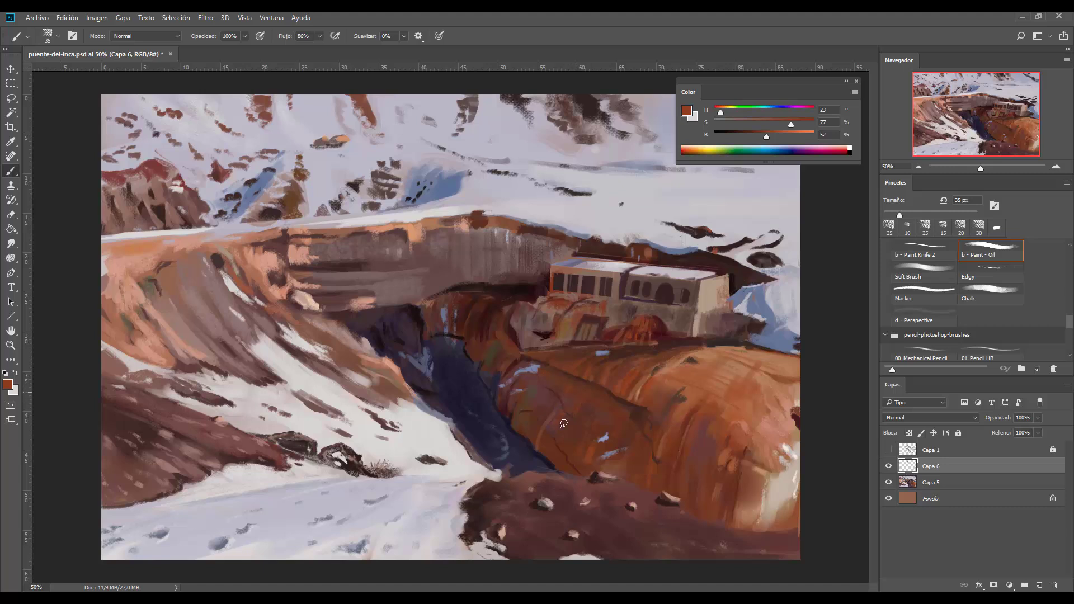
left_click(557, 458, "alt")
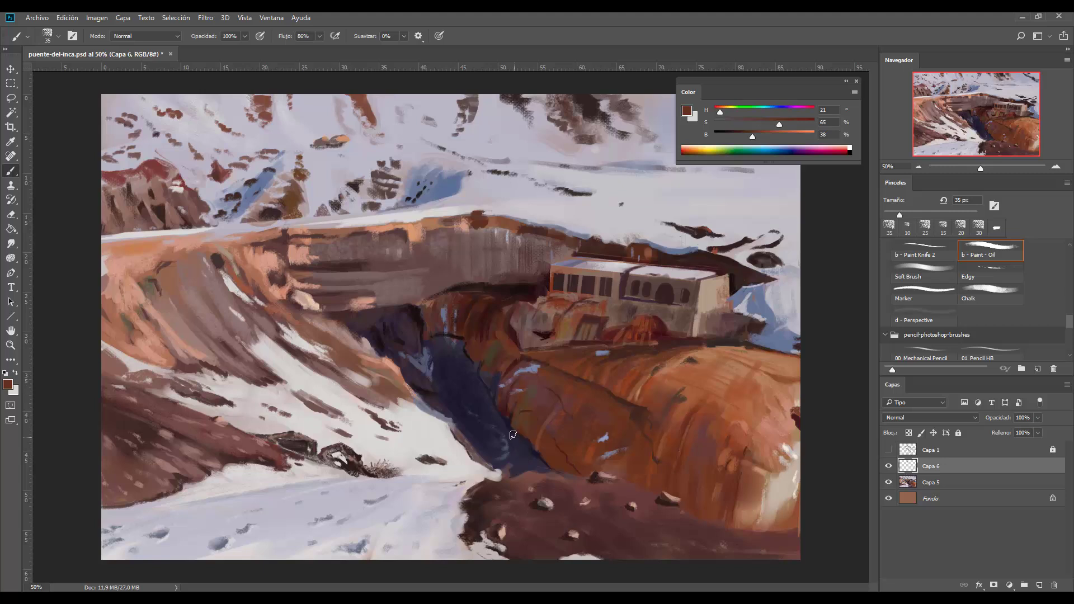
- Darken the shadow under the bridge and touch up the snow edge above it with sampled light gray, reducing the brush to 20 px
left_click(518, 288, "alt")
left_click(487, 210, "alt")
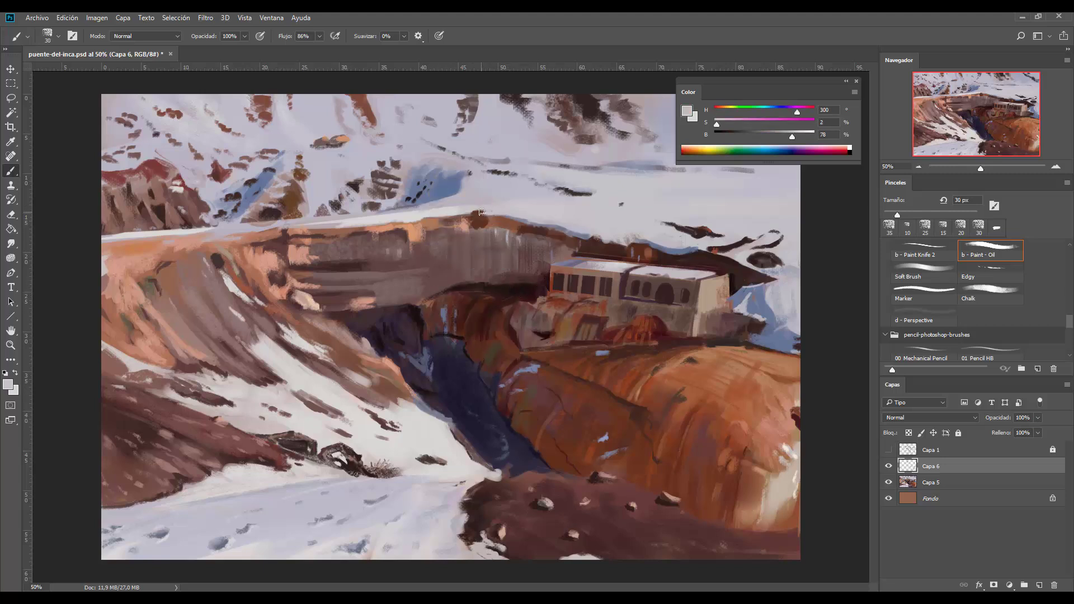
key("bracketleft")
key("bracketleft")
key("bracketleft")
- Refine the building's arched windows with a 20 px brush and retouch its right wall and base with sampled tones at 35 px
left_click(676, 356, "alt")
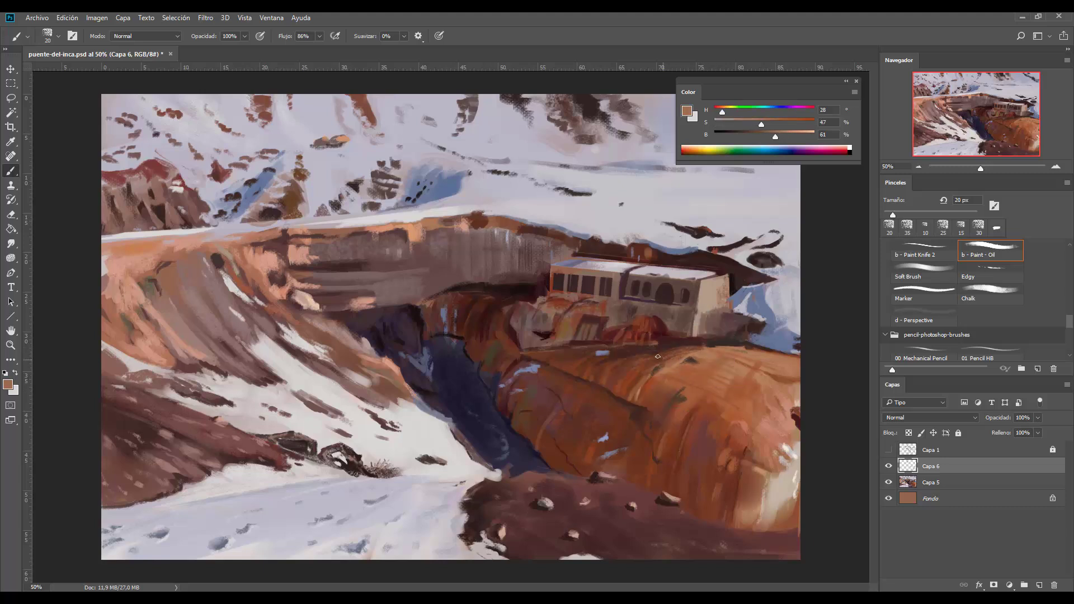
left_click(667, 290, "alt")
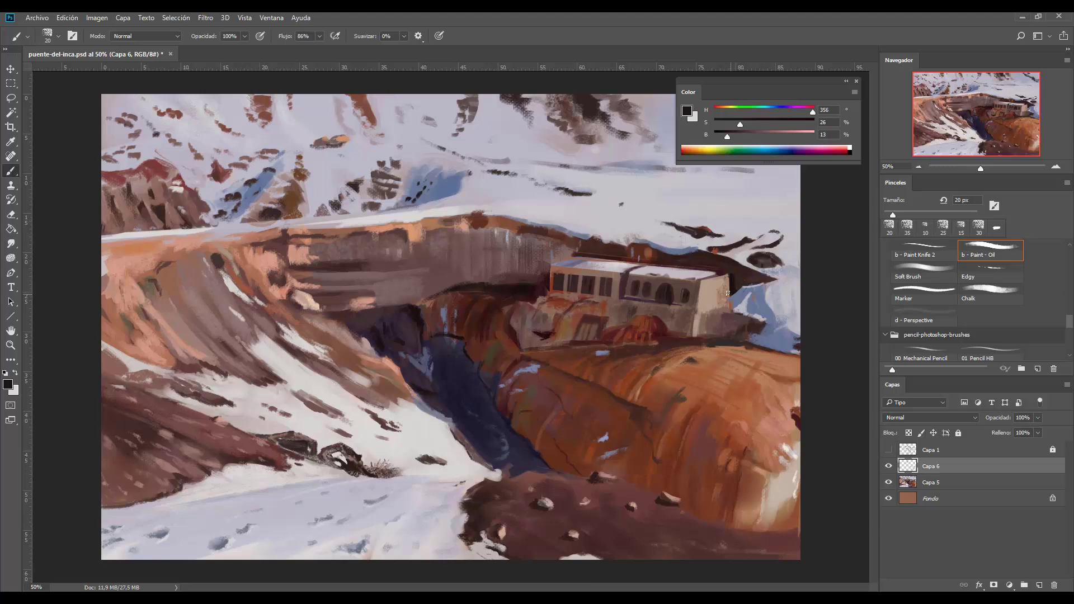
left_click(728, 260, "alt")
key("bracketright")
key("bracketright")
key("bracketright")
left_click_drag(746, 326, 732, 339)
- Paint pale bare branches in front of the orange rock's base, using sampled gray at 73% brightness and a 10 px brush
left_click(678, 524, "alt")
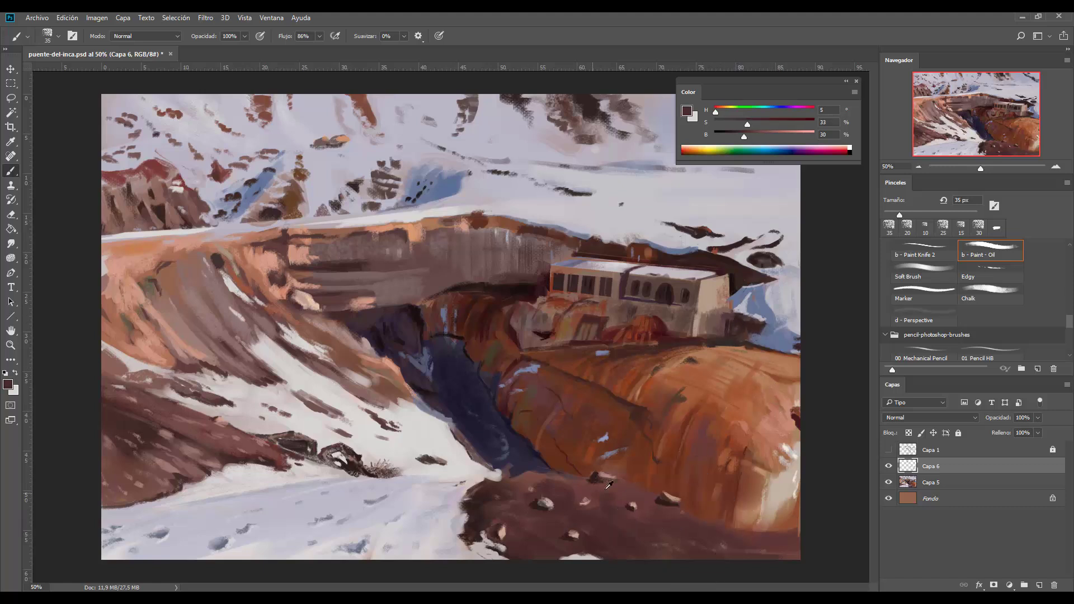
left_click(543, 504, "alt")
key("bracketleft")
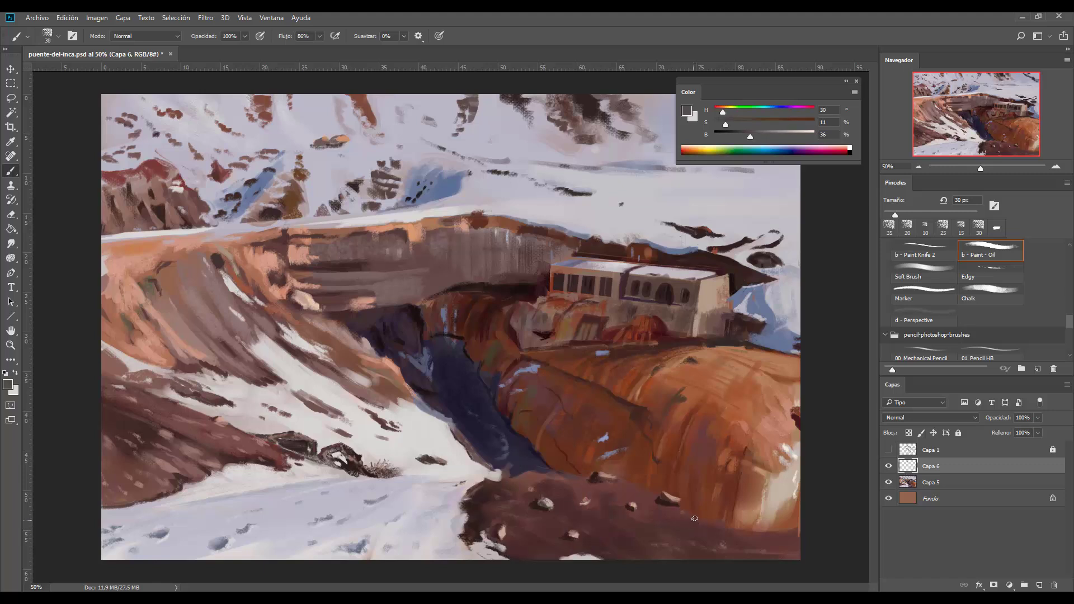
key("bracketleft")
key("bracketleft")
key("bracketleft")
key("bracketleft")
left_click(545, 502, "alt")
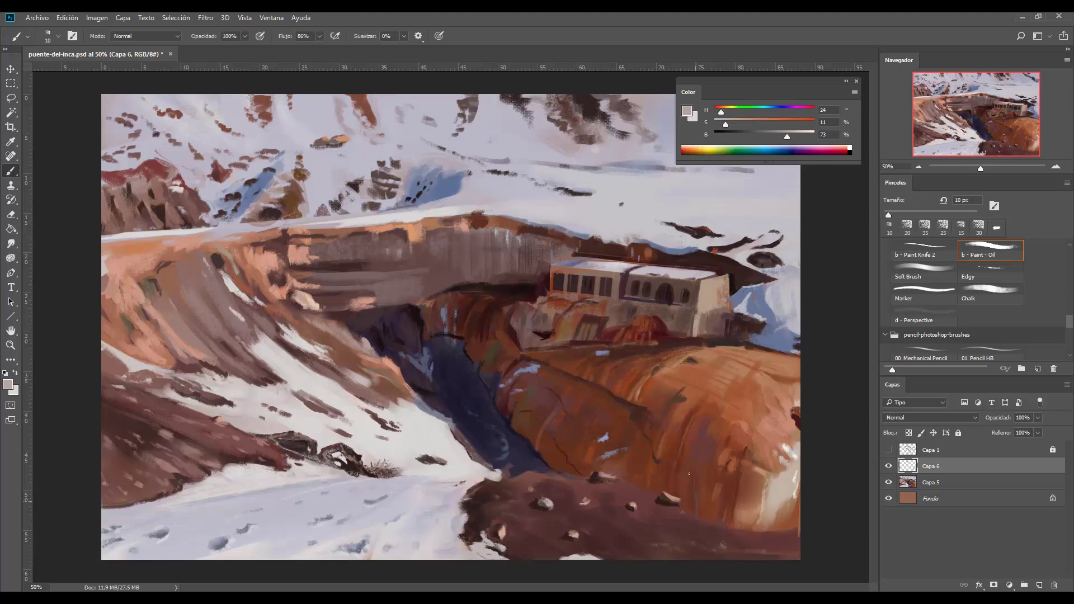
left_click_drag(690, 451, 691, 504)
mouse_move(679, 449)
left_mouse_down()
mouse_move(683, 473)
mouse_move(631, 453)
mouse_move(656, 497)
mouse_move(679, 484)
mouse_move(673, 492)
left_mouse_up()
mouse_move(701, 519)
left_mouse_down()
mouse_move(709, 493)
mouse_move(741, 481)
mouse_move(725, 475)
mouse_move(733, 492)
mouse_move(680, 495)
mouse_move(730, 504)
mouse_move(743, 485)
mouse_move(736, 492)
left_mouse_up()
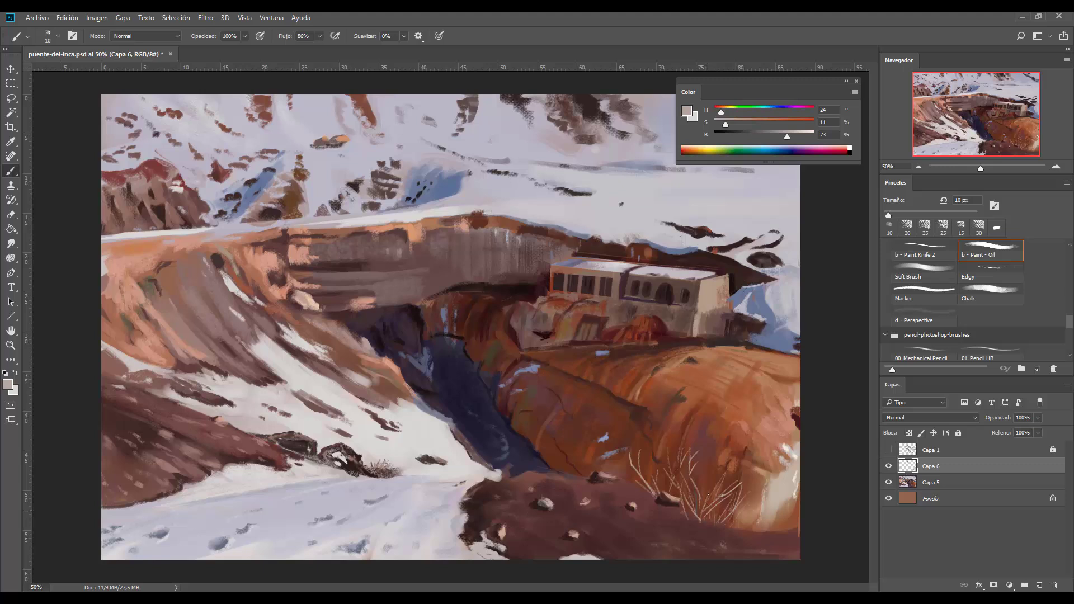
left_click(702, 509, "alt")
- Add more thin branches at the right end of the shrub with sampled gray and dark brown tones, using a 10 px brush
left_click(547, 503, "alt")
left_click_drag(738, 528, 779, 509)
left_click(543, 504, "alt")
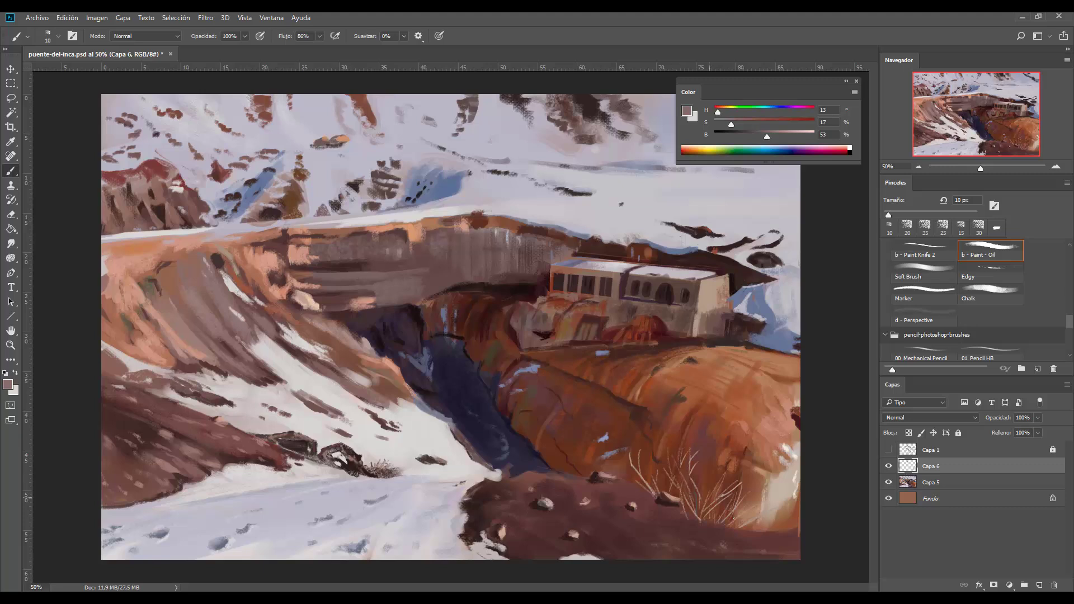
left_click(659, 502, "alt")
left_click_drag(733, 525, 759, 501)
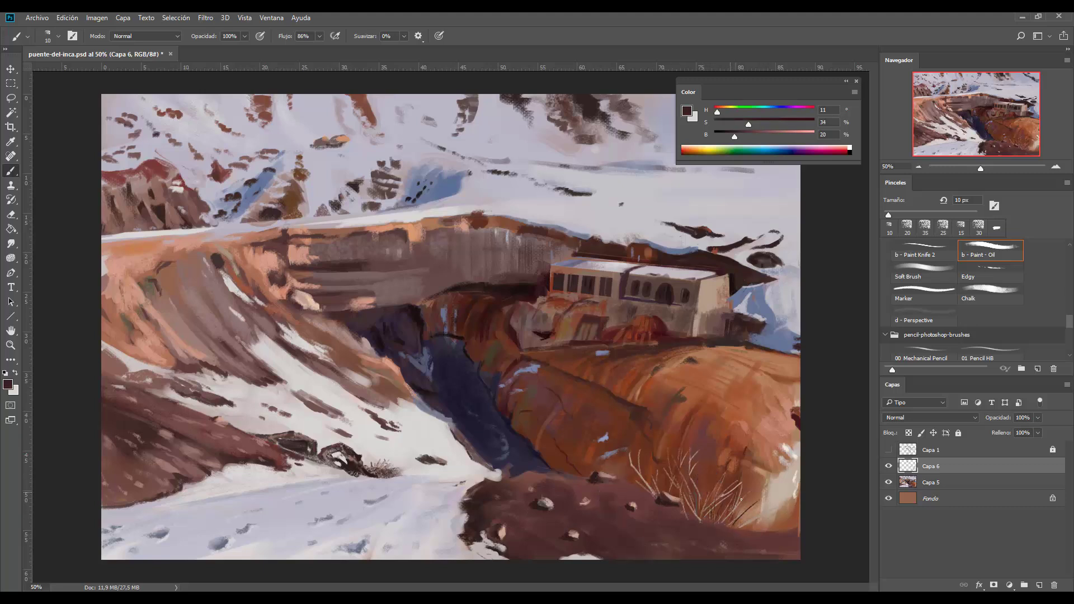
mouse_move(752, 526)
left_mouse_down()
mouse_move(787, 504)
mouse_move(754, 526)
mouse_move(754, 490)
mouse_move(739, 478)
mouse_move(744, 509)
left_mouse_up()
- Paint small stones along the lower right of the dark foreground with sampled pinkish grays and a 15 px brush
left_click(665, 499, "alt")
key("bracketright")
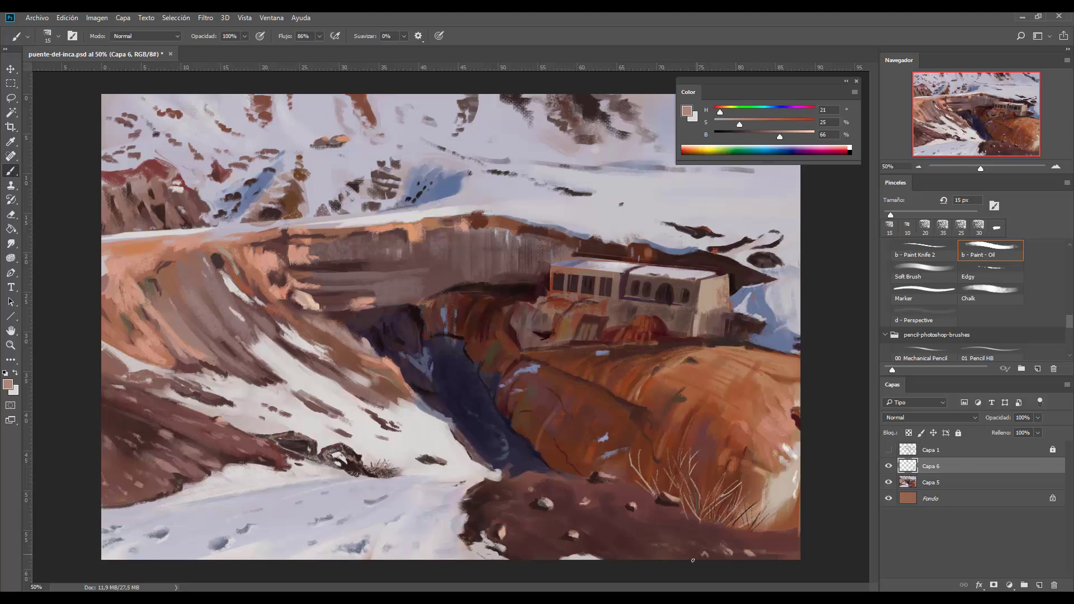
left_click(629, 503, "alt")
key("bracketleft")
key("bracketright")
left_click(548, 506, "alt")
left_click(540, 508, "alt")
left_click_drag(809, 535, 786, 532)
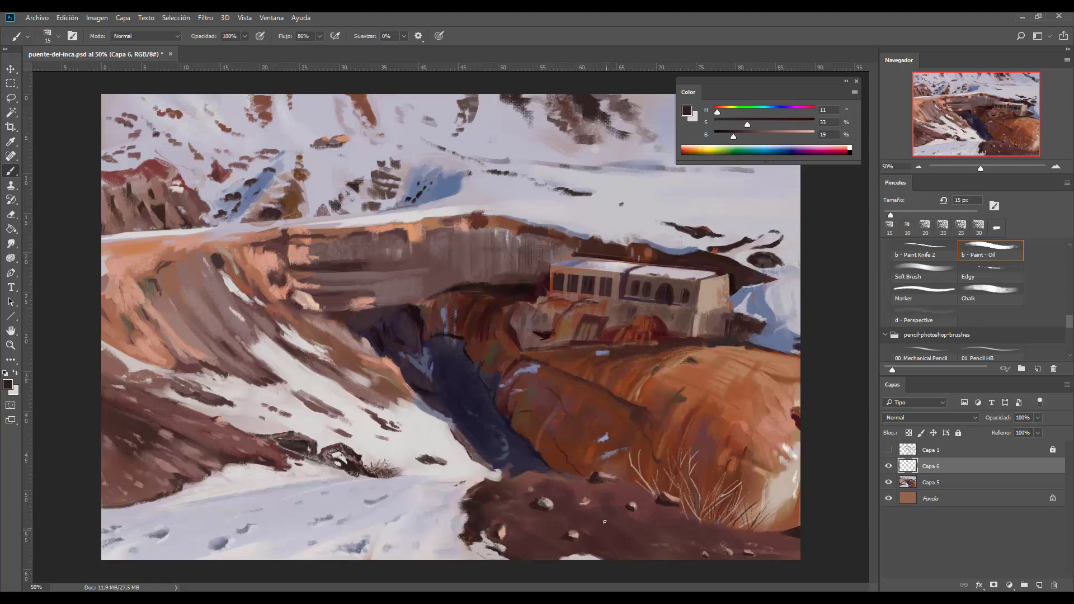
- Scatter small shaded stones across the dark foreground with sampled dark and light stone colors, using a 15 px brush
left_click(632, 505, "alt")
left_click(762, 536, "alt")
left_click(632, 506, "alt")
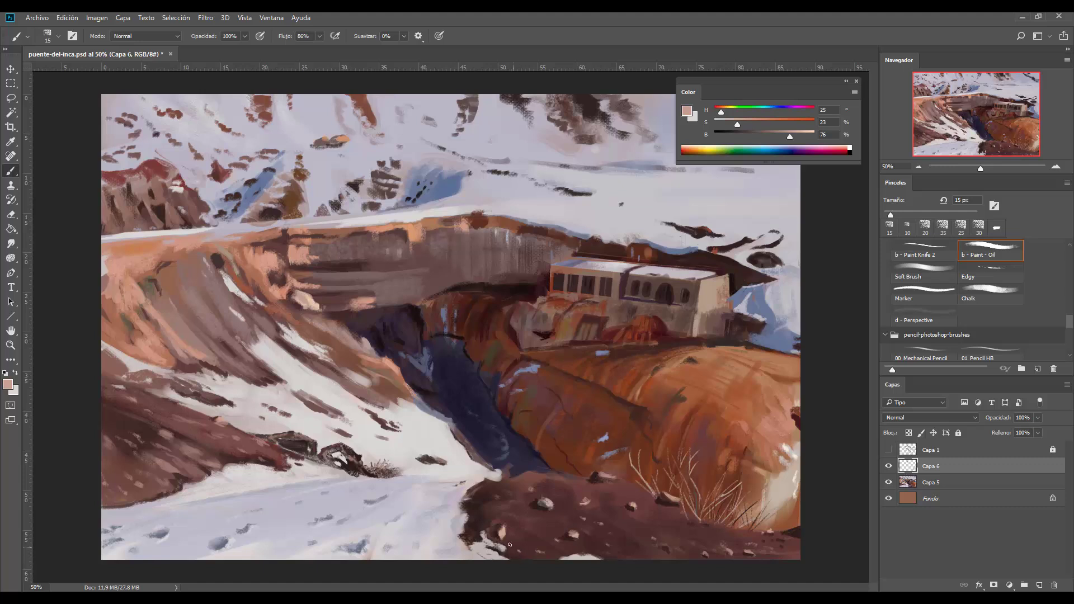
left_click(587, 454, "alt")
left_click(494, 512, "alt")
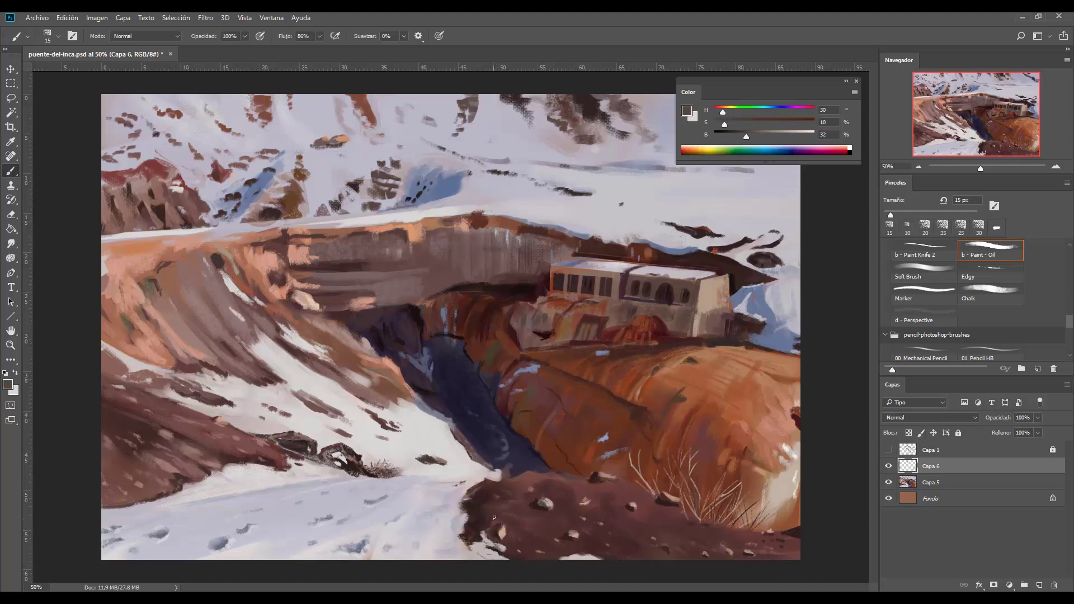
- Add small light and dark stone specks to the dark slope on the left with sampled colors and a 10 px brush
left_click(551, 500, "alt")
key("bracketleft")
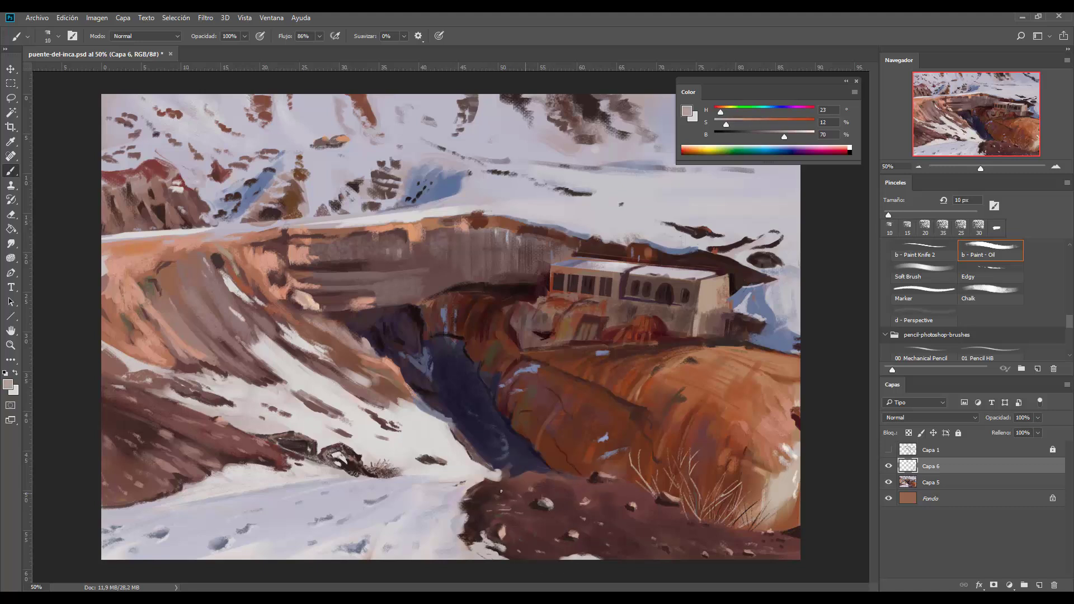
left_click(166, 440, "alt")
left_click(156, 437, "alt")
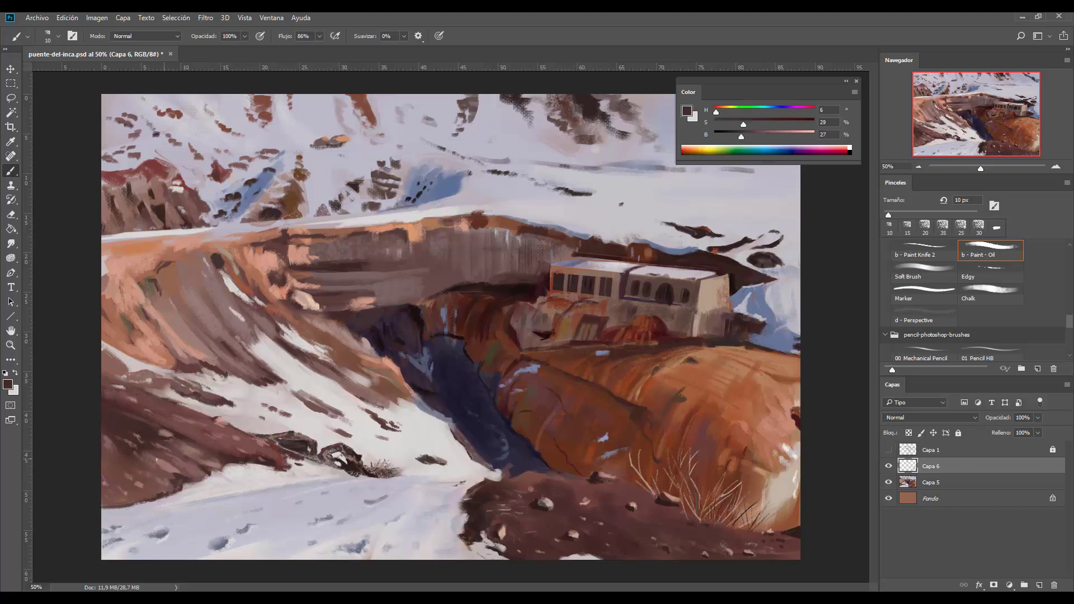
left_click(155, 459, "alt")
left_click(159, 399, "alt")
- Paint thin bare twigs at the left edge of the slope with sampled light and dark browns, using a 10 px brush
left_click(641, 478, "alt")
left_click(670, 496, "alt")
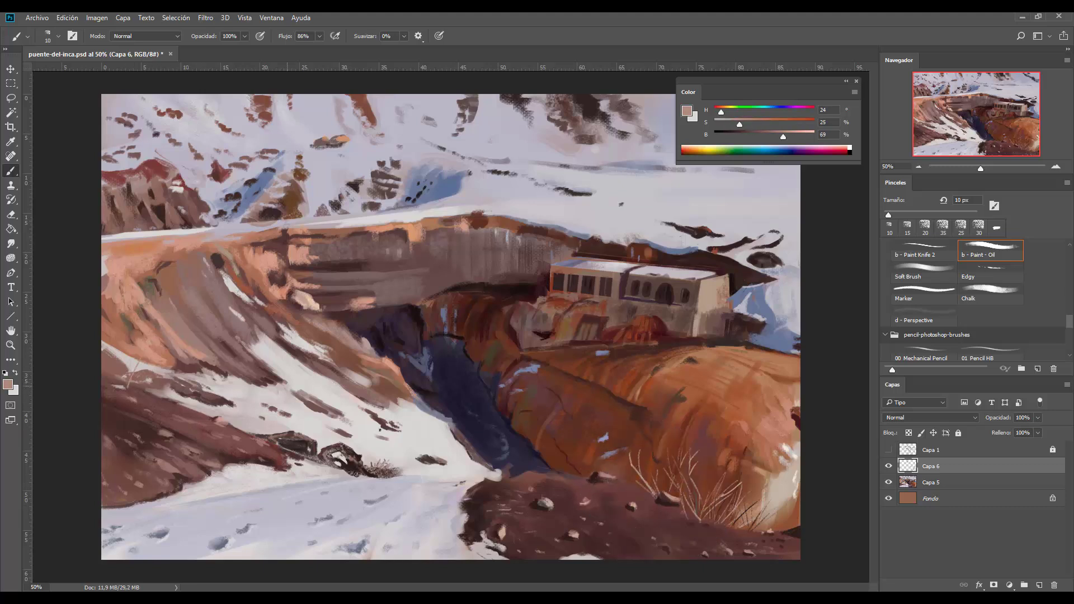
left_click(551, 504, "alt")
left_click(153, 352, "alt")
left_click(129, 382, "alt")
left_click_drag(128, 366, 141, 340)
left_click(205, 399, "alt")
left_click(128, 416, "alt")
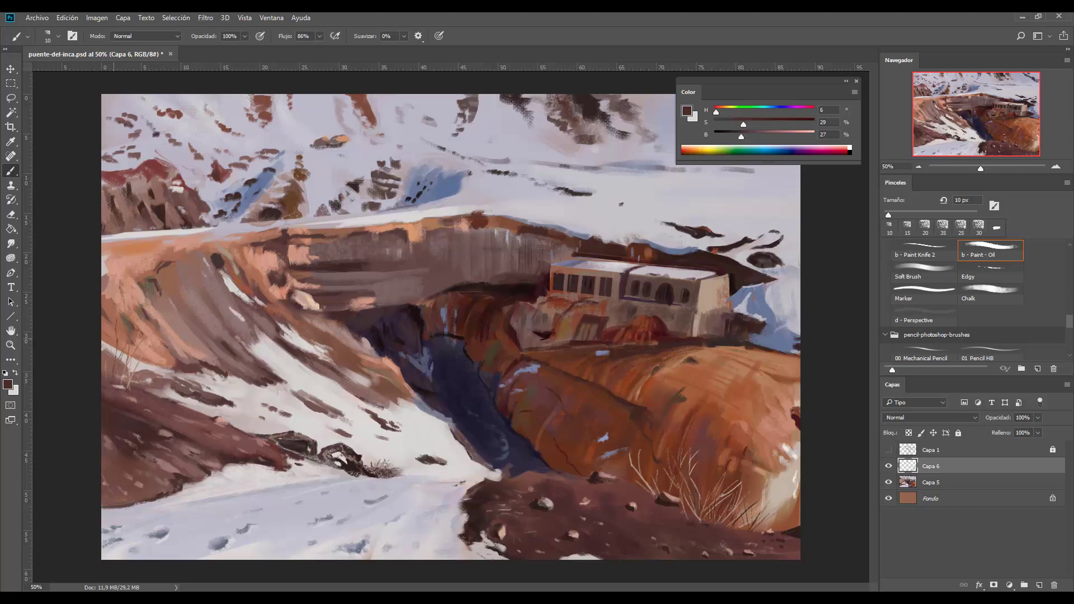
mouse_move(105, 327)
left_mouse_down()
mouse_move(132, 389)
mouse_move(159, 376)
left_mouse_up()
- Retouch the distant rocks above the bridge's left end with sampled brown, enlarging the brush to 25 px
left_click(274, 241, "alt")
mouse_move(358, 222)
left_mouse_down()
mouse_move(294, 233)
mouse_move(295, 202)
left_mouse_up()
key("bracketright")
key("bracketright")
key("bracketright")
left_click(289, 222, "alt")
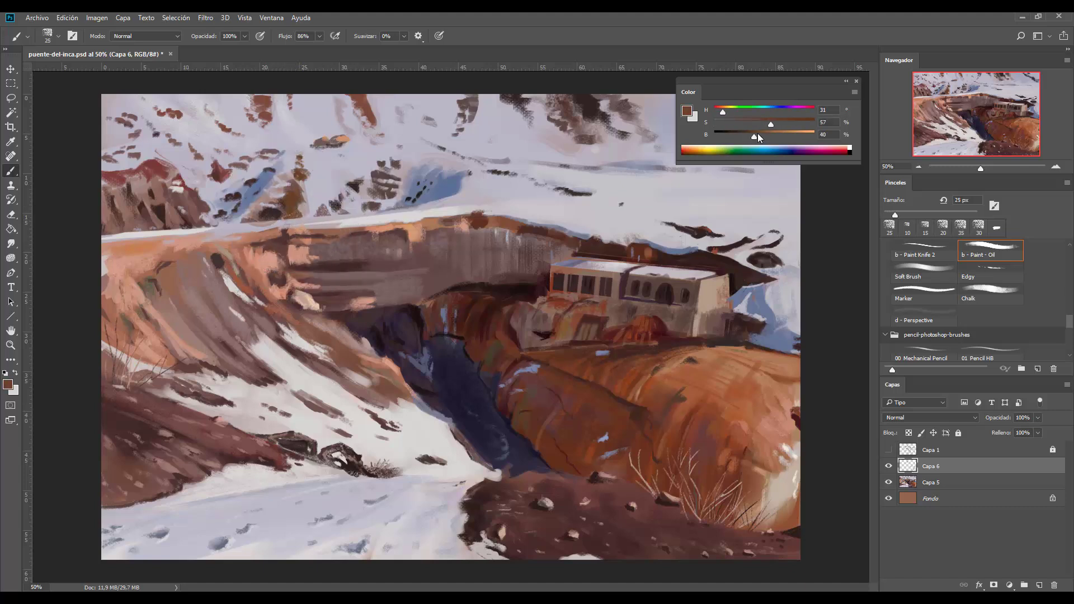
- Retouch the distant rocks above the bridge's left end with sampled browns, reducing the brush to 20 px and 15 px
key("bracketleft")
key("bracketleft")
key("bracketright")
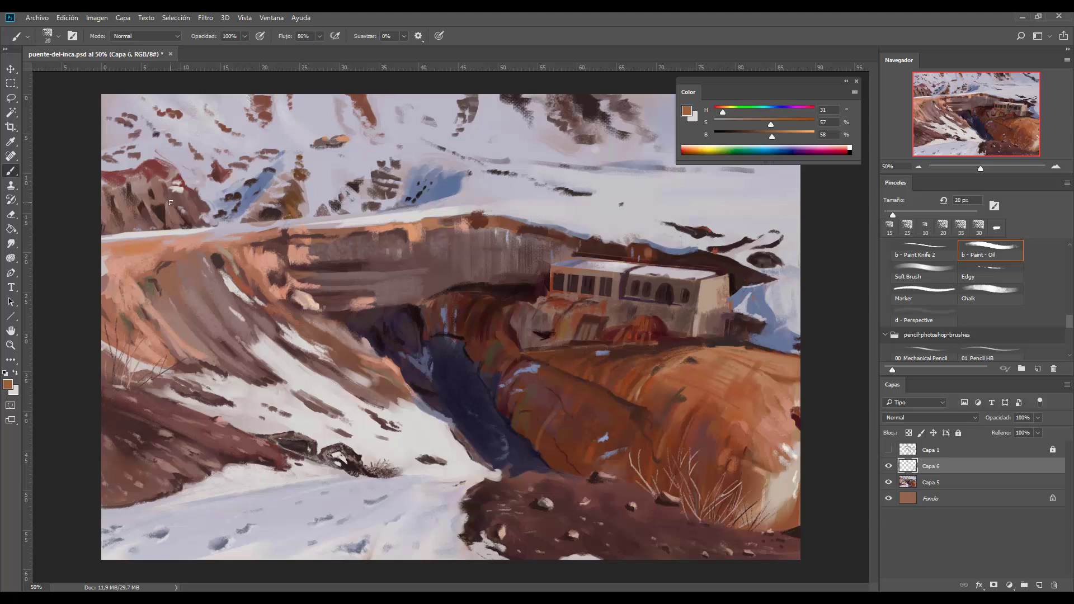
left_click(210, 197, "alt")
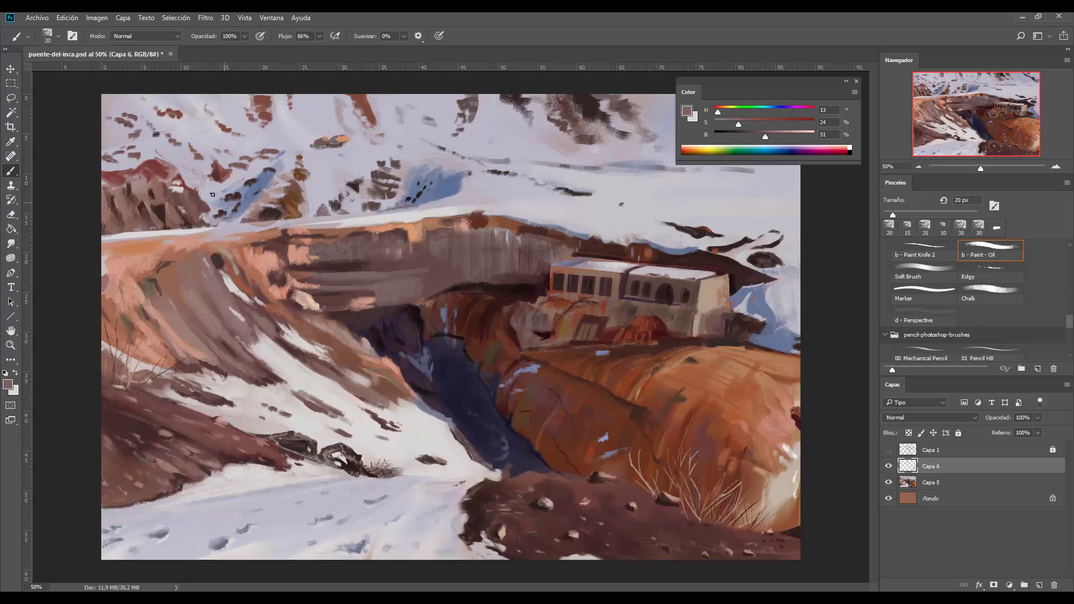
left_click(210, 190, "alt")
key("bracketleft")
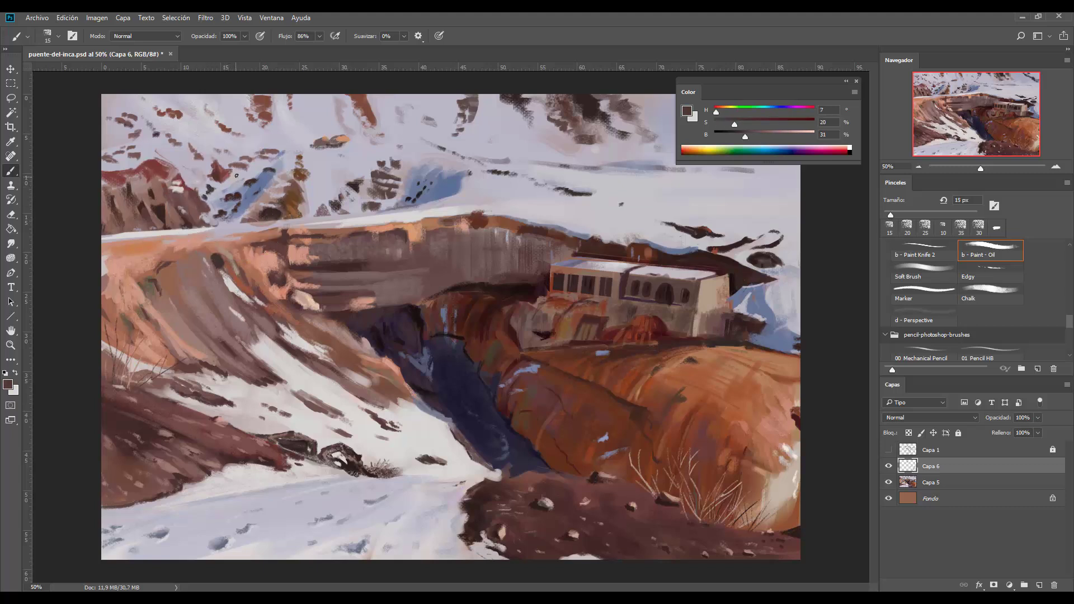
left_click(367, 118, "alt")
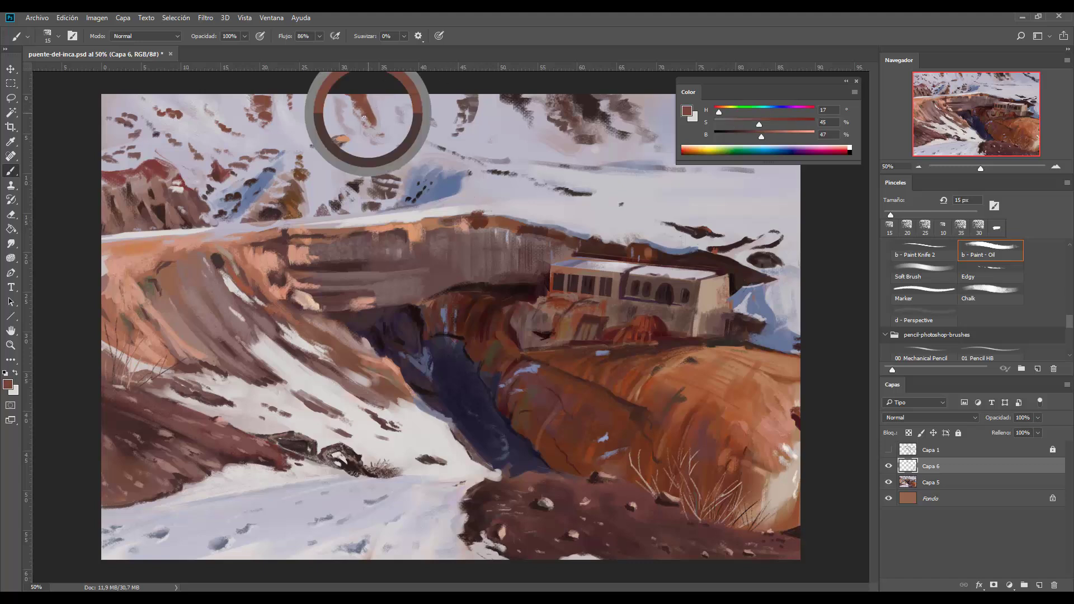
- Rework the bridge's upper edge near its left end with sampled snow, peach and orange-brown colors, using a 30 px brush
left_click(356, 226, "alt")
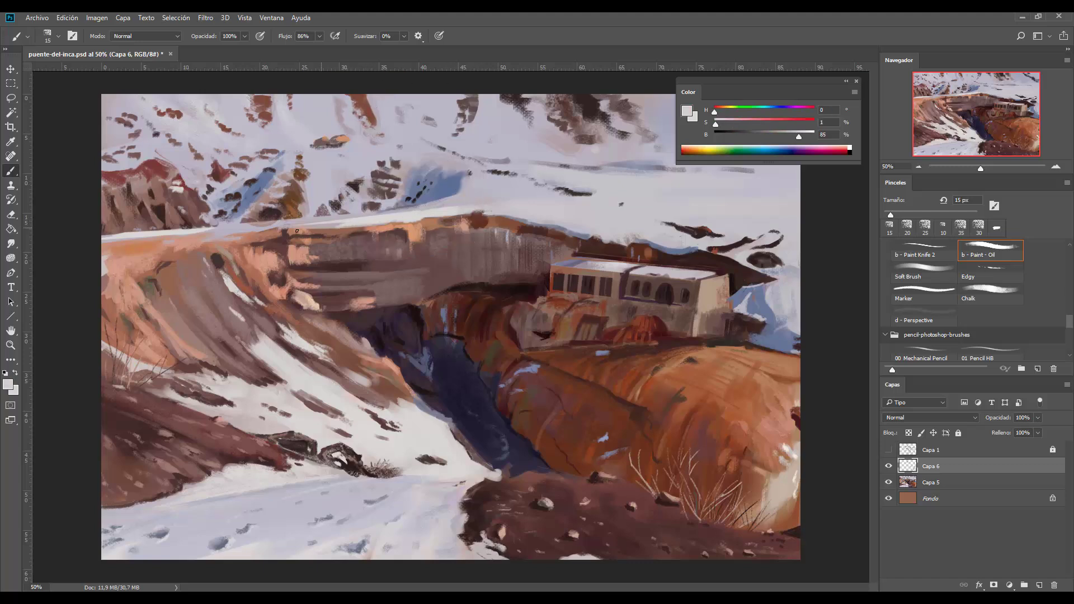
left_click(383, 230, "alt")
key("bracketright")
key("bracketright")
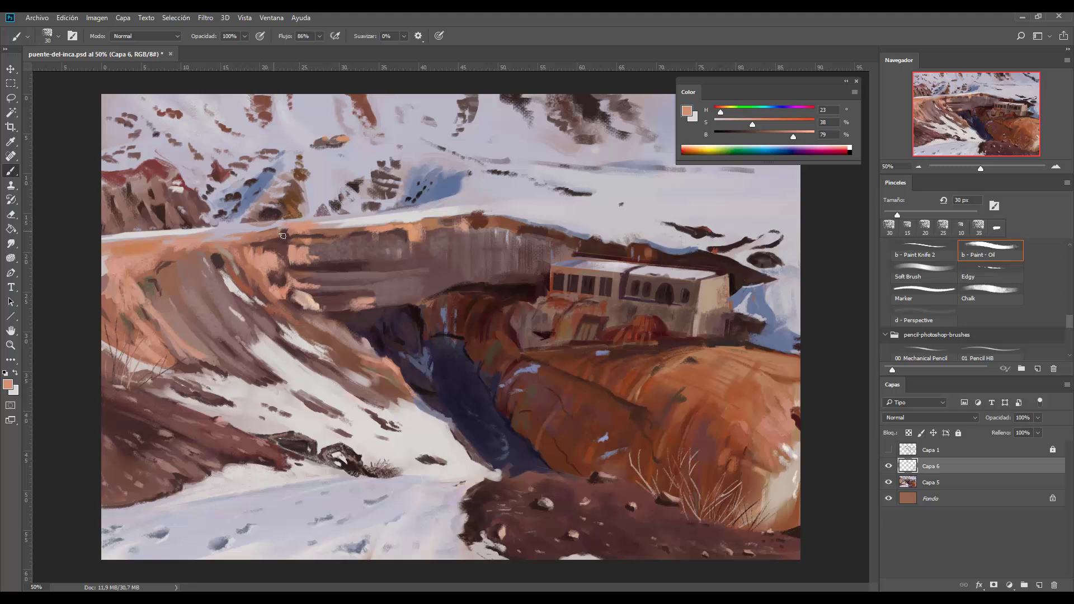
left_click(293, 212, "alt")
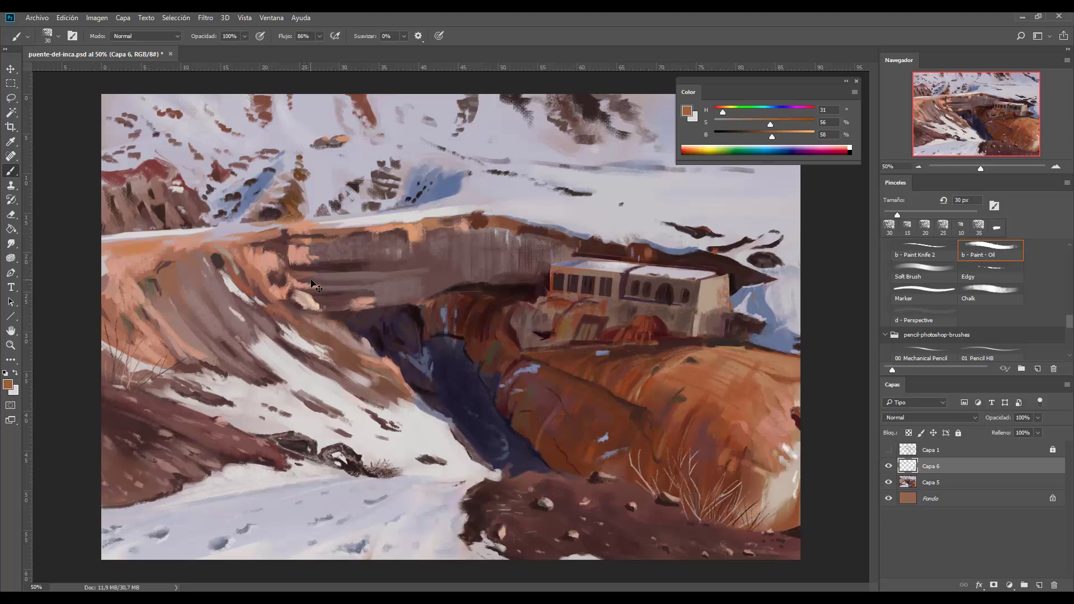
left_click(320, 228, "alt")
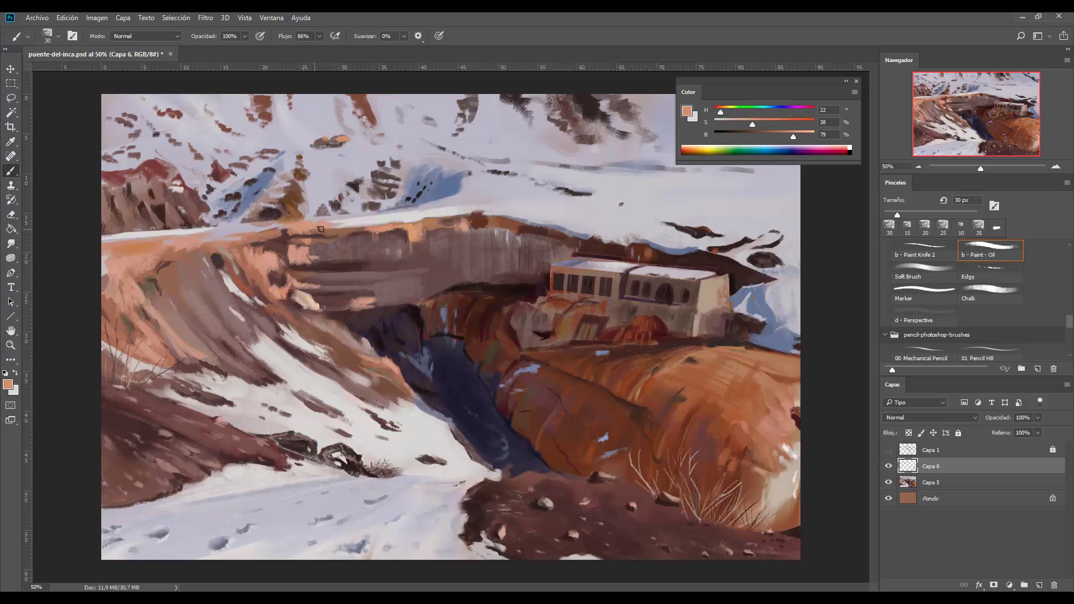
left_click(725, 421, "alt")
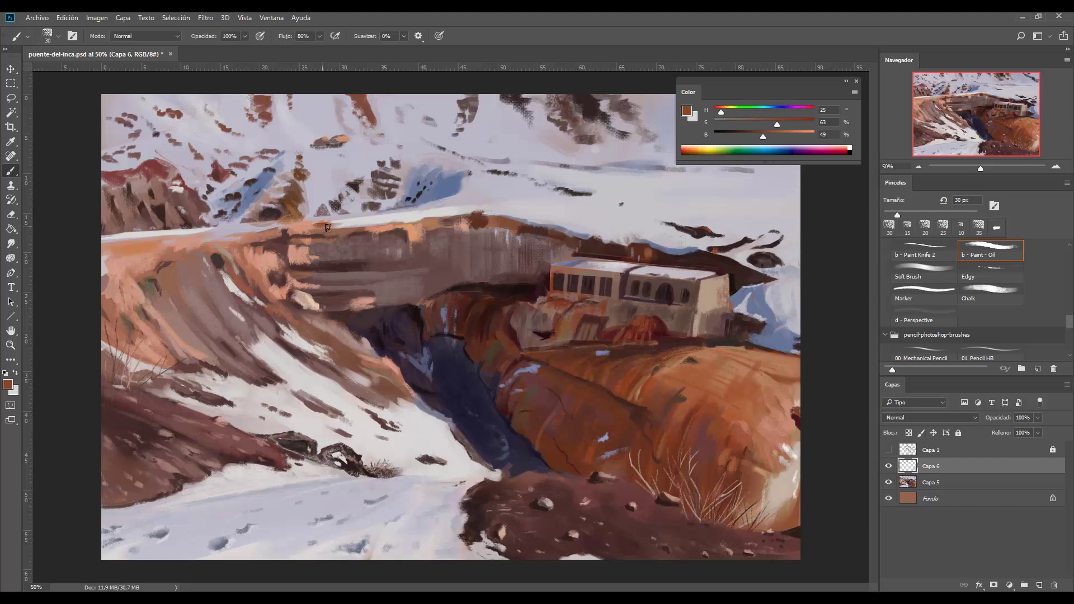
left_click(282, 235, "alt")
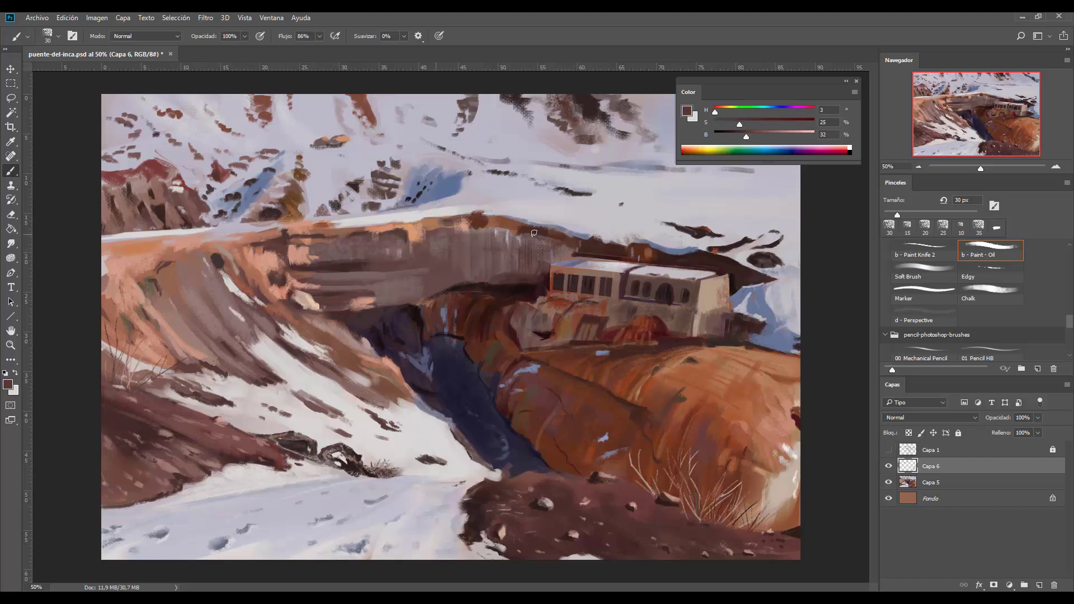
- Refine the line between rock and snow on the bridge with darkened brown and sampled pale greys, using a 10 px brush
left_click_drag(747, 136, 741, 137)
key("bracketleft")
left_click(286, 222, "alt")
key("bracketleft")
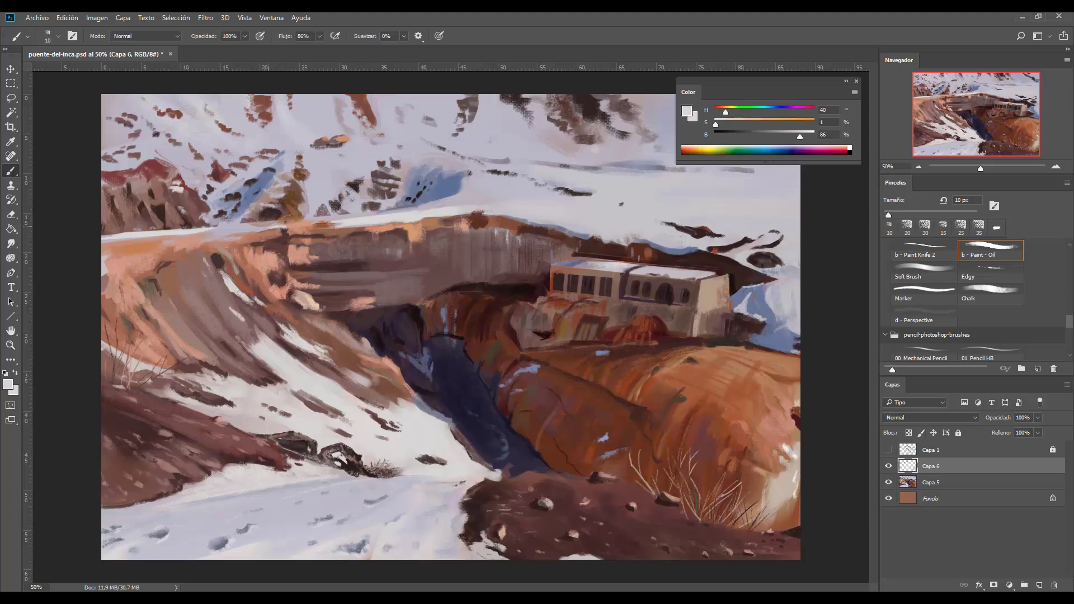
left_click(314, 217, "alt")
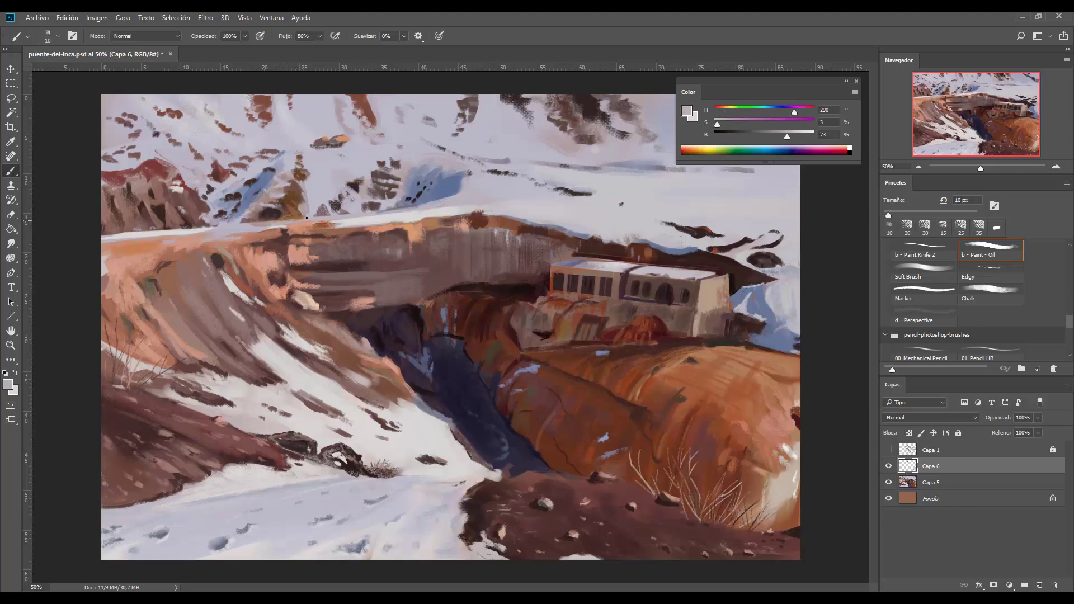
left_click(258, 228, "alt")
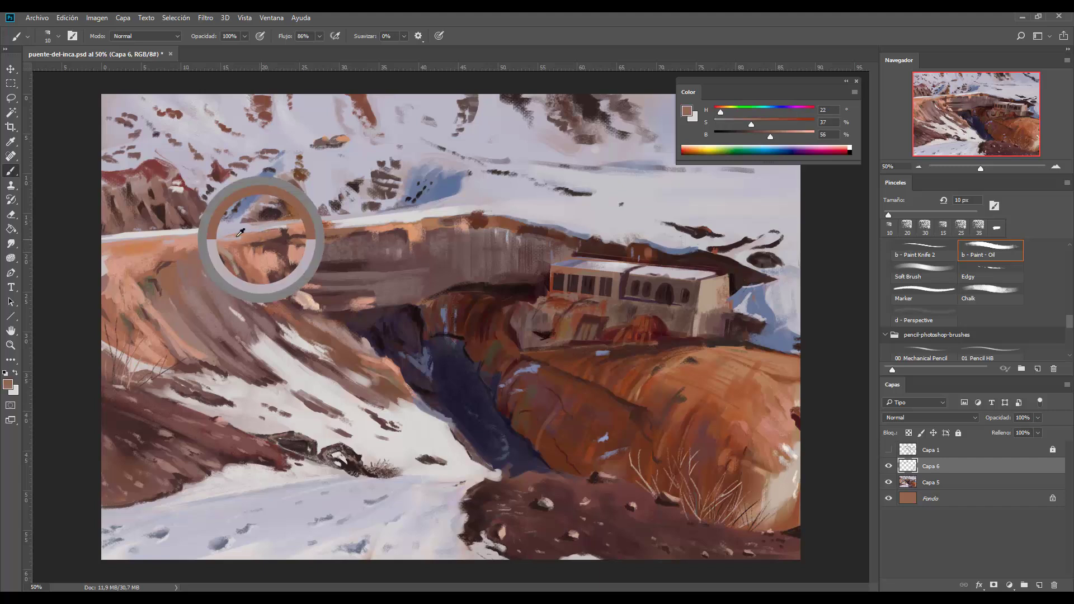
- Clean up the left stretch of the bridge's rim with sampled pinkish brown at 20 px and light grey at 15 px
key("bracketright")
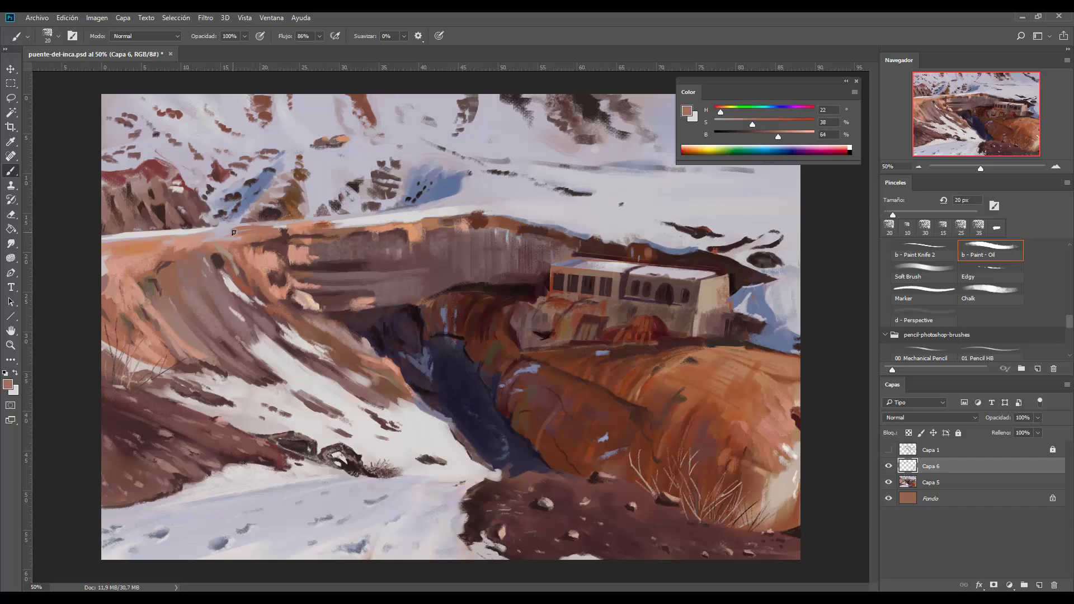
mouse_move(220, 232)
left_mouse_down()
mouse_move(196, 239)
mouse_move(223, 235)
left_mouse_up()
left_click(148, 247, "alt")
left_click(248, 228, "alt")
left_click(274, 227, "alt")
key("bracketleft")
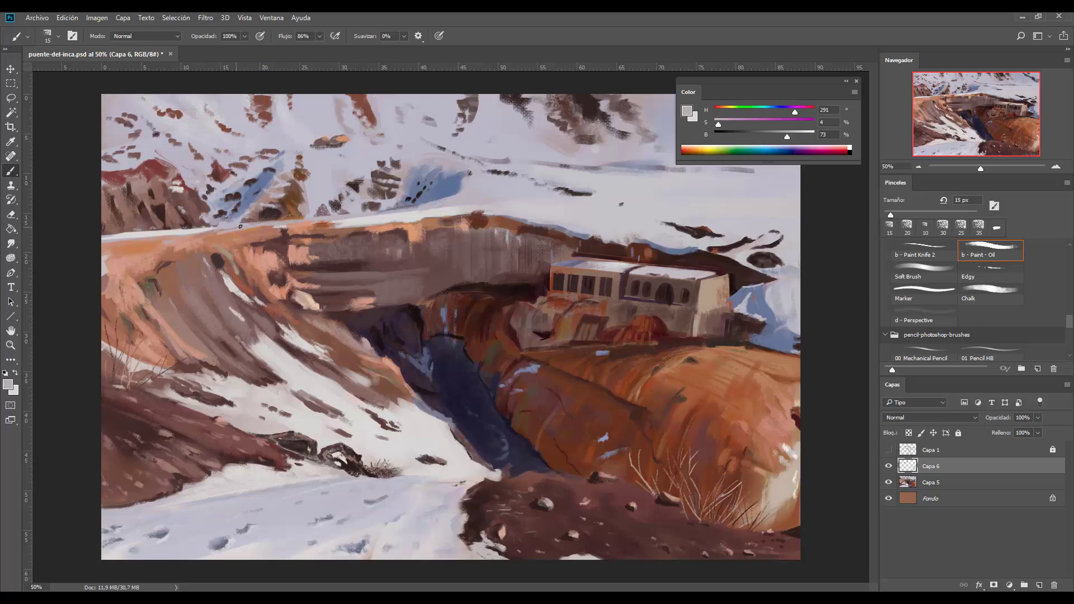
left_click(210, 234, "alt")
- Switch to the Huion Tablet driver window to check it, reopen it by searching for "hu", and close it
key("ctrl+minus")
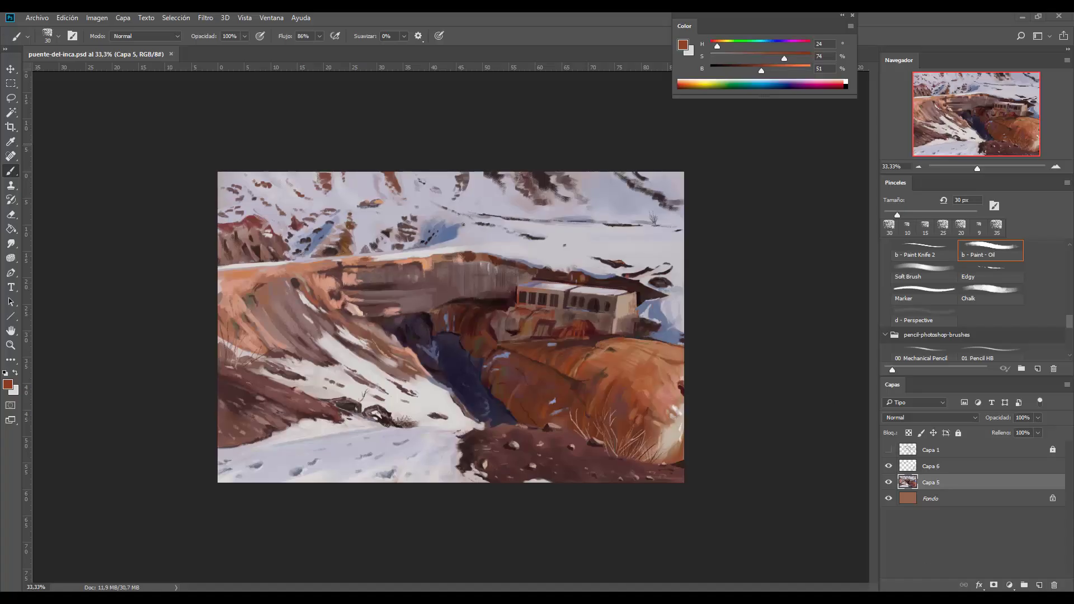
key("alt+Tab")
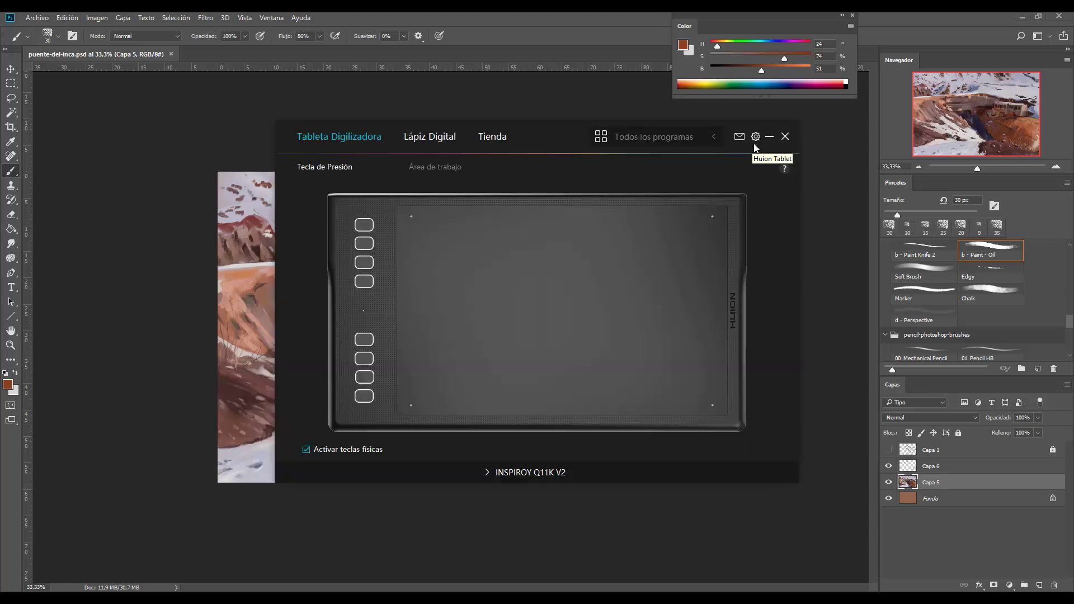
left_click(769, 136)
key("alt+Tab")
left_click(785, 137)
left_click(87, 597)
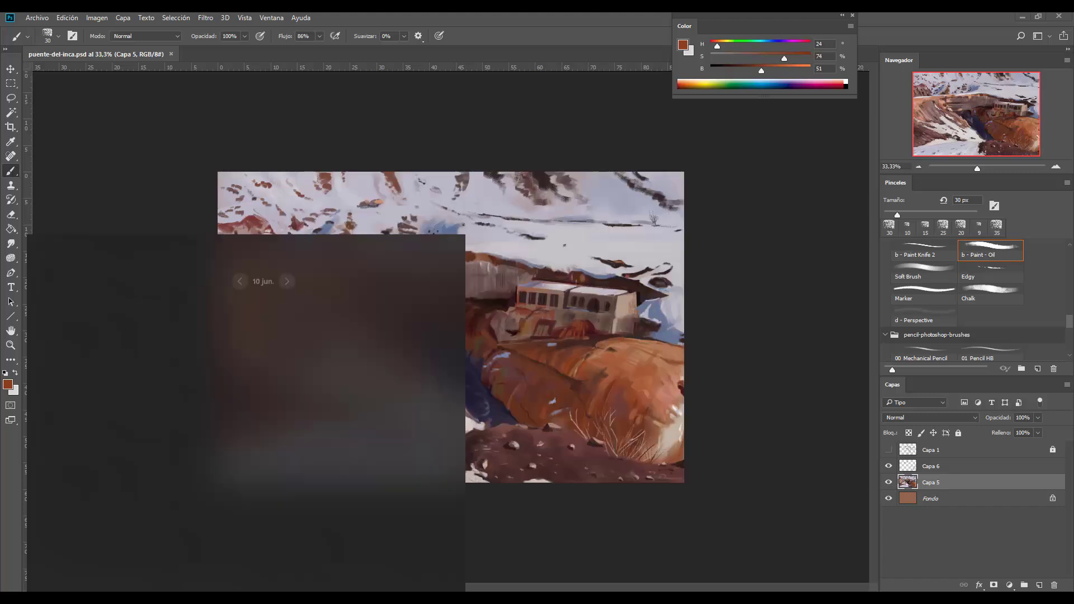
type("hu")
left_click(69, 302)
left_click(785, 137)
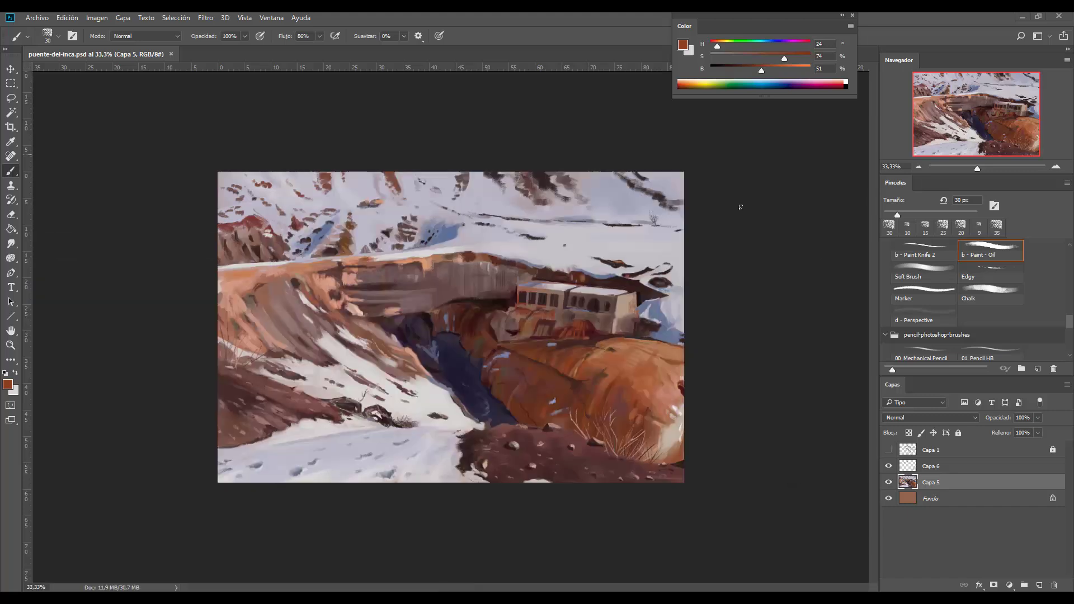
- Select a thin strip along the snow edge above the bridge's left part with the Polygonal Lasso
key("ctrl+plus")
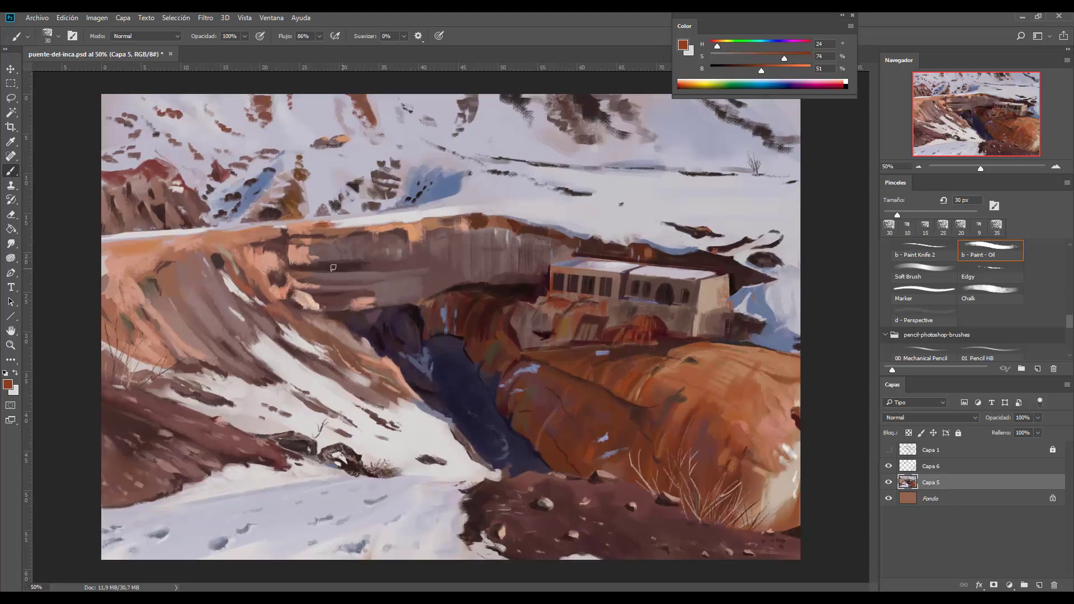
key("l")
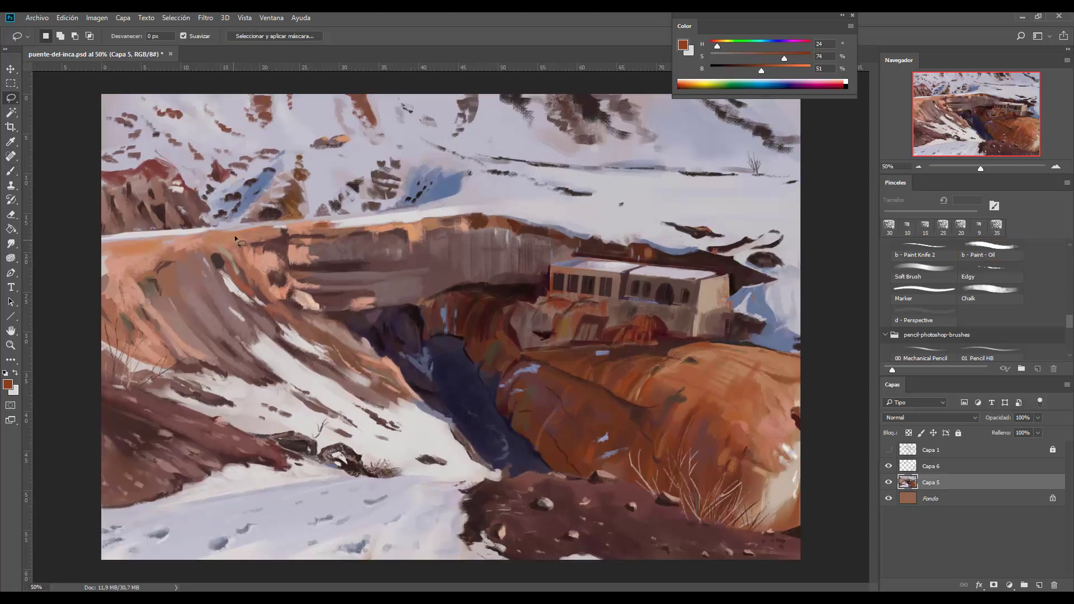
key("shift+l")
left_click(338, 222)
left_click(261, 229)
key("ctrl+d")
left_click(344, 228)
left_click(231, 229)
double_click(360, 218)
- Paint the selected strip with sampled snow white on layer Capa 6 using a 40 px brush, and deselect it
key("b")
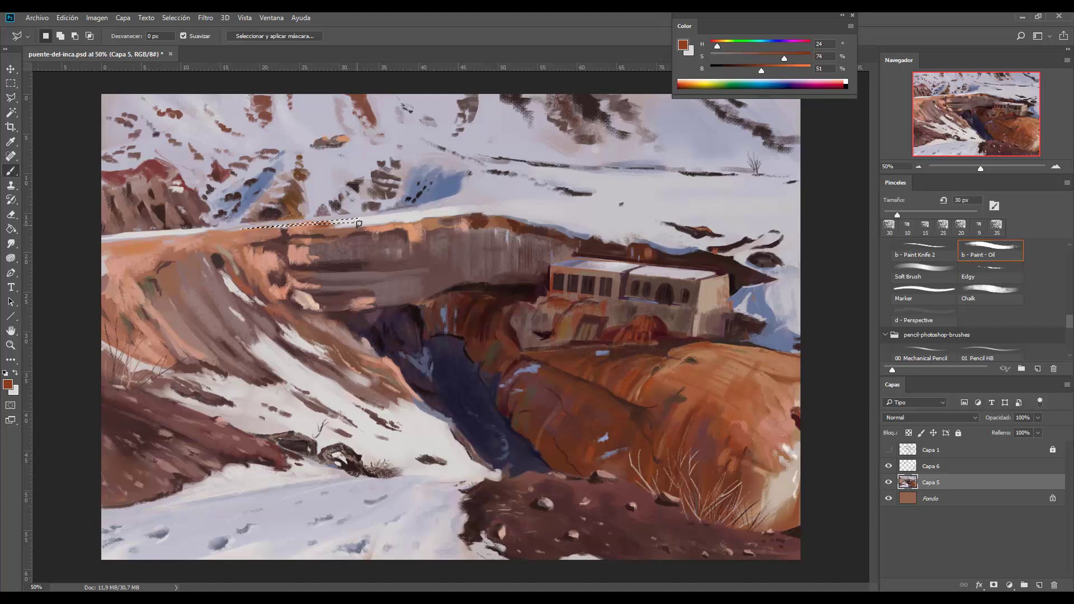
left_click(247, 223, "alt")
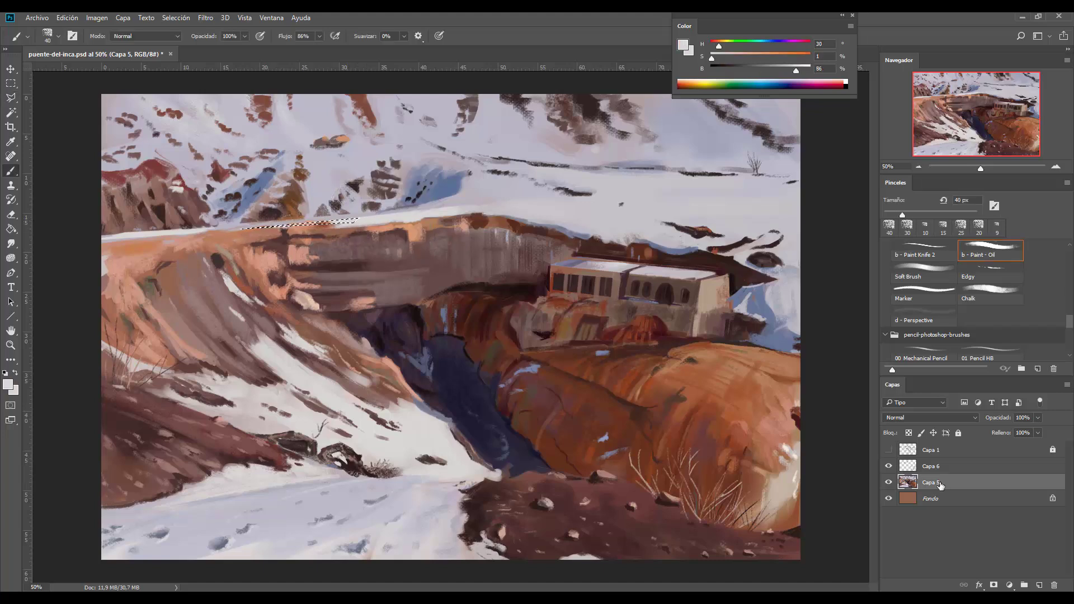
key("alt+bracketright")
left_click_drag(248, 229, 356, 221)
key("ctrl+d")
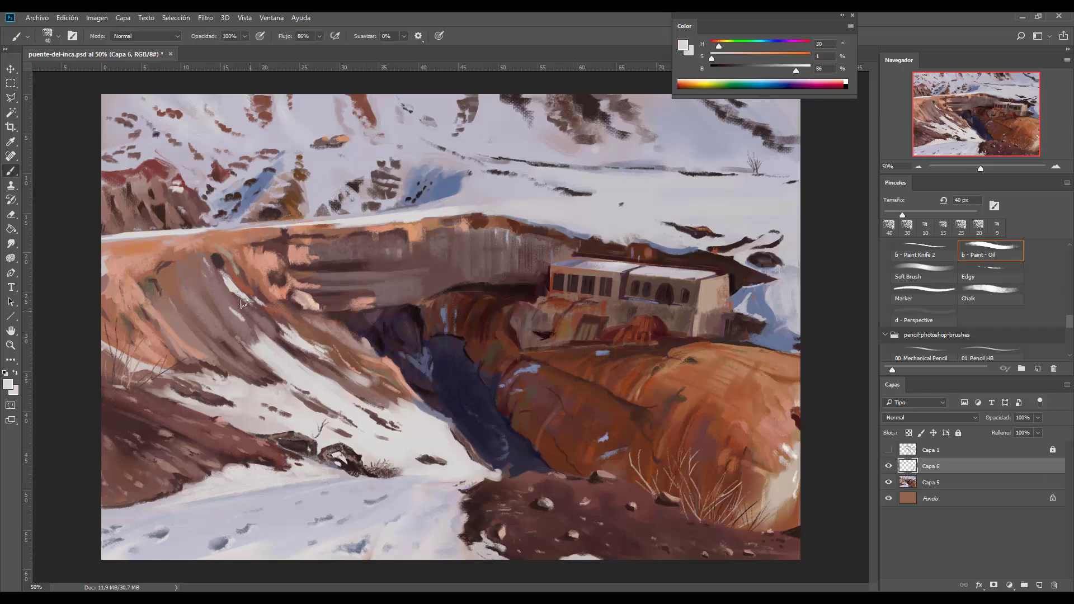
key("l")
key("b")
- Deepen the shadow under the rim at the bridge's left end with sampled brown darkened to 22% brightness, reducing the brush to 15 px
left_click(276, 243, "alt")
key("bracketleft")
key("bracketleft")
key("bracketleft")
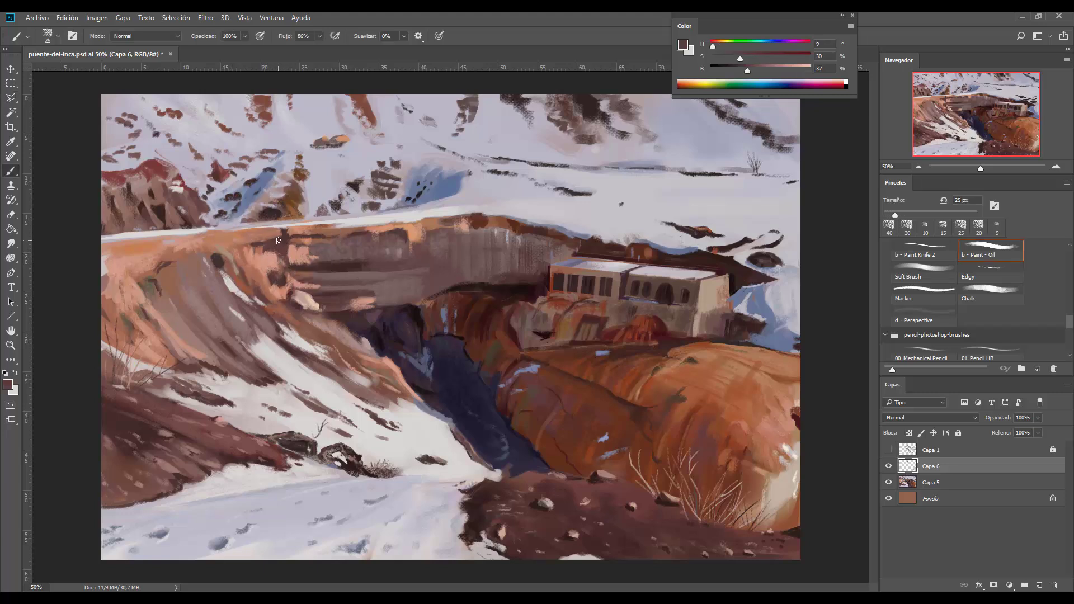
left_click(285, 234, "alt")
left_click_drag(741, 68, 733, 69)
key("bracketleft")
key("bracketleft")
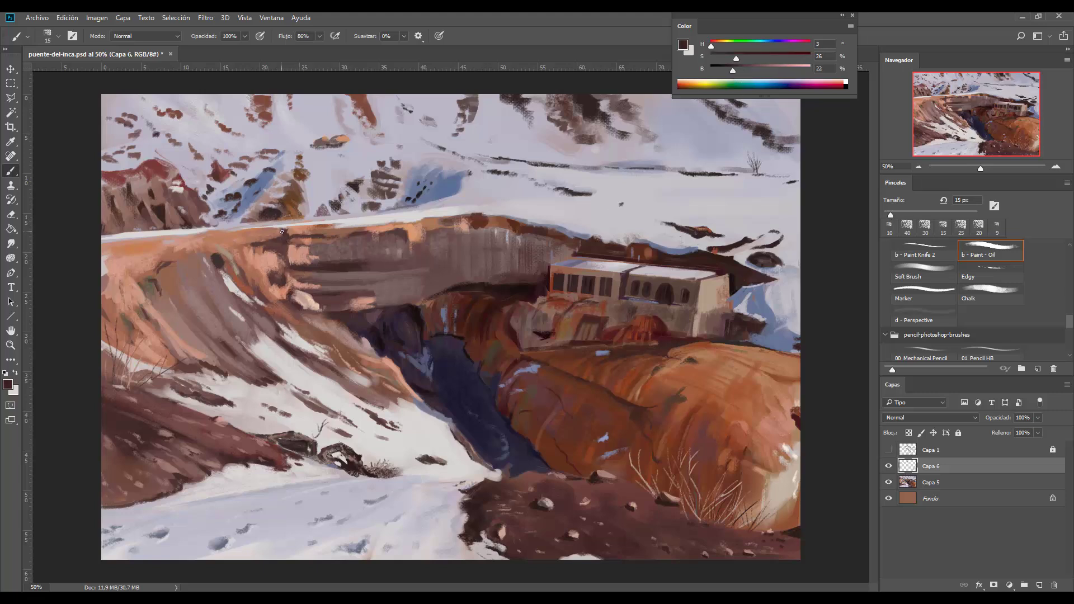
- Add fine dark details to the rocks below the bridge's left rim with sampled colors, using a 9 px brush
key("bracketright")
key("bracketleft")
key("bracketleft")
key("bracketleft")
left_click(251, 240)
left_click(321, 235, "alt")
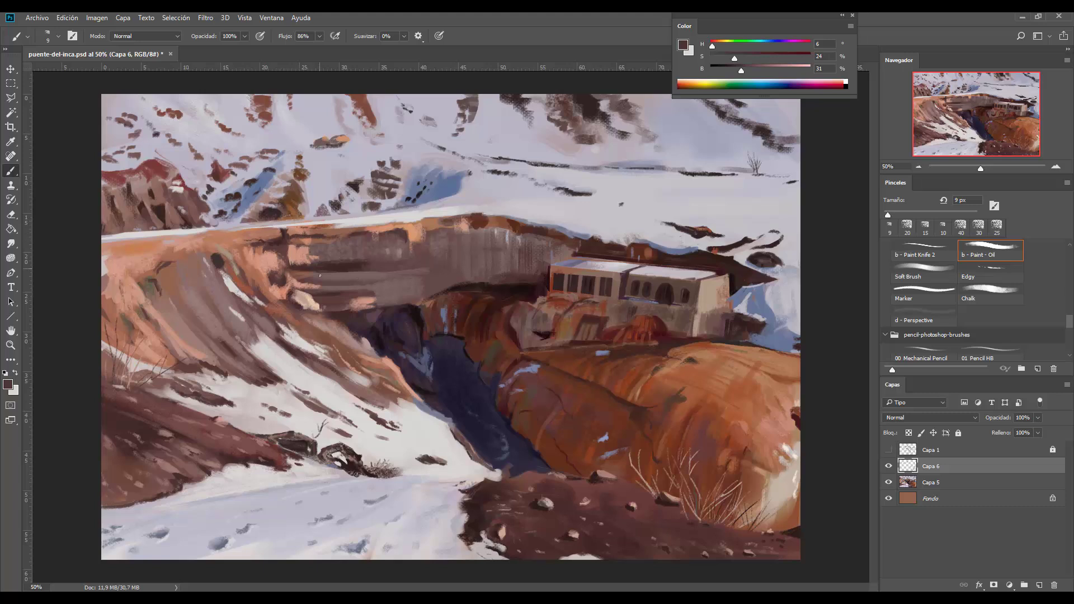
- Refine the sunlit rocks at the bridge's left end with sampled light pink and darker tones, using a 10 px brush
left_click(297, 266, "alt")
left_click(288, 249, "alt")
key("bracketright")
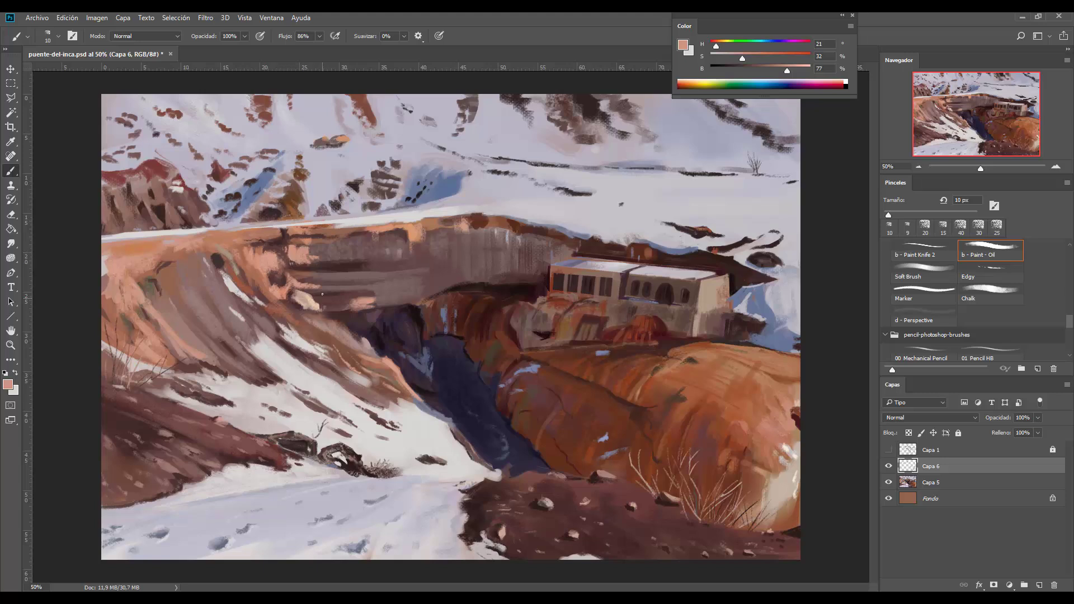
left_click(293, 284, "alt")
left_click(283, 231, "alt")
left_click(291, 298, "alt")
- Paint small dark crevices and pinkish grey strokes on the bridge's rock wall with sampled colors, using a 10 px brush
left_click(350, 271, "alt")
left_click(352, 275, "alt")
left_click(342, 268, "alt")
left_click(347, 265, "alt")
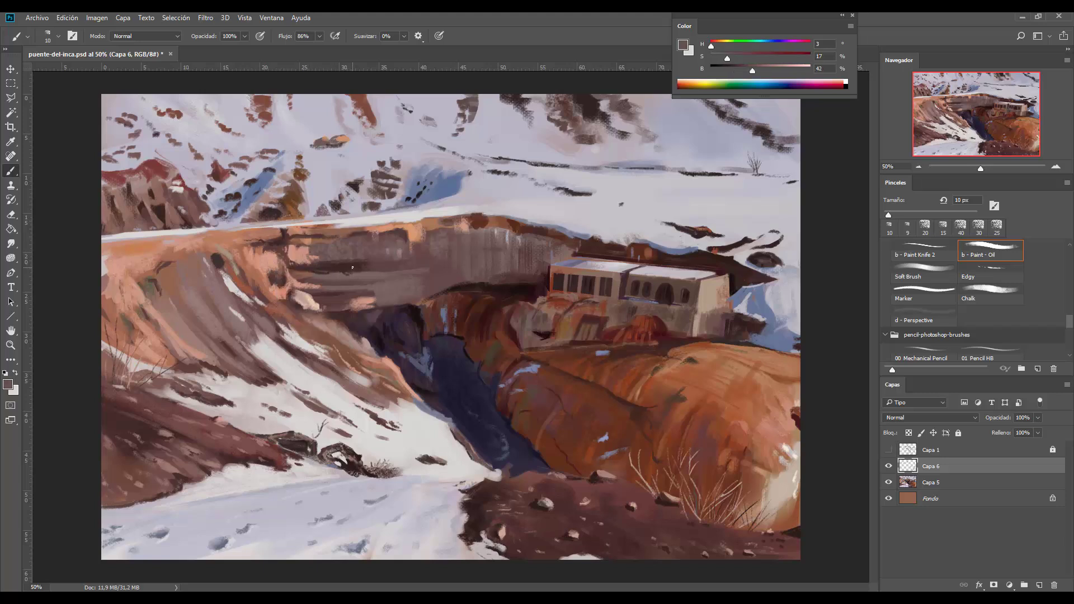
key("bracketright")
key("bracketleft")
left_click(401, 234, "alt")
left_click(409, 244, "alt")
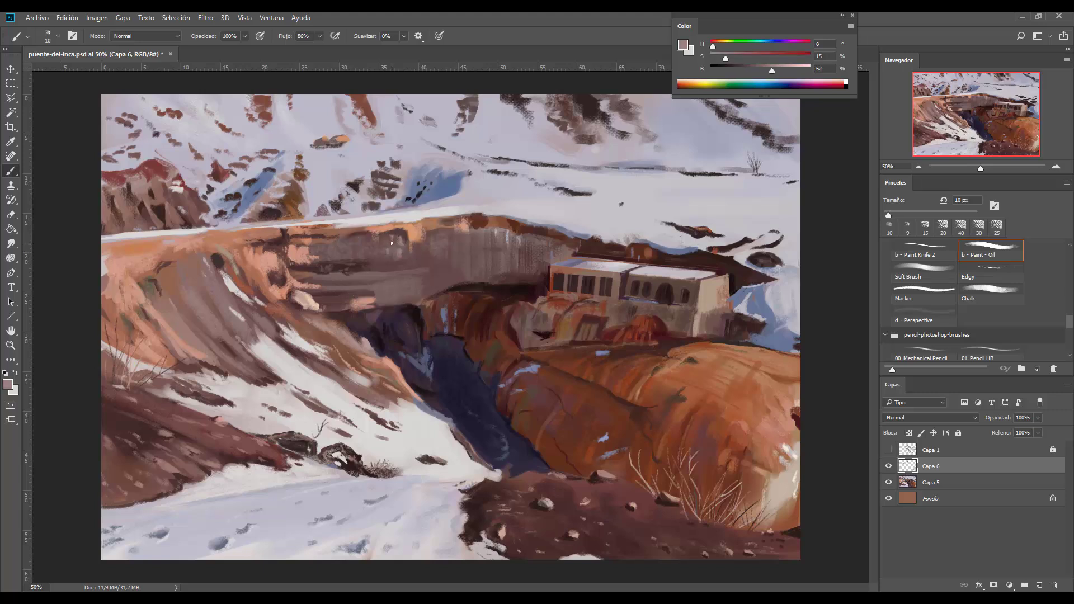
- Retouch the rock beneath the bridge's left end with sampled dark and reddish browns, enlarging the brush to 20 px
left_click(329, 318, "alt")
left_click(331, 319, "alt")
left_click(338, 321, "alt")
key("bracketright")
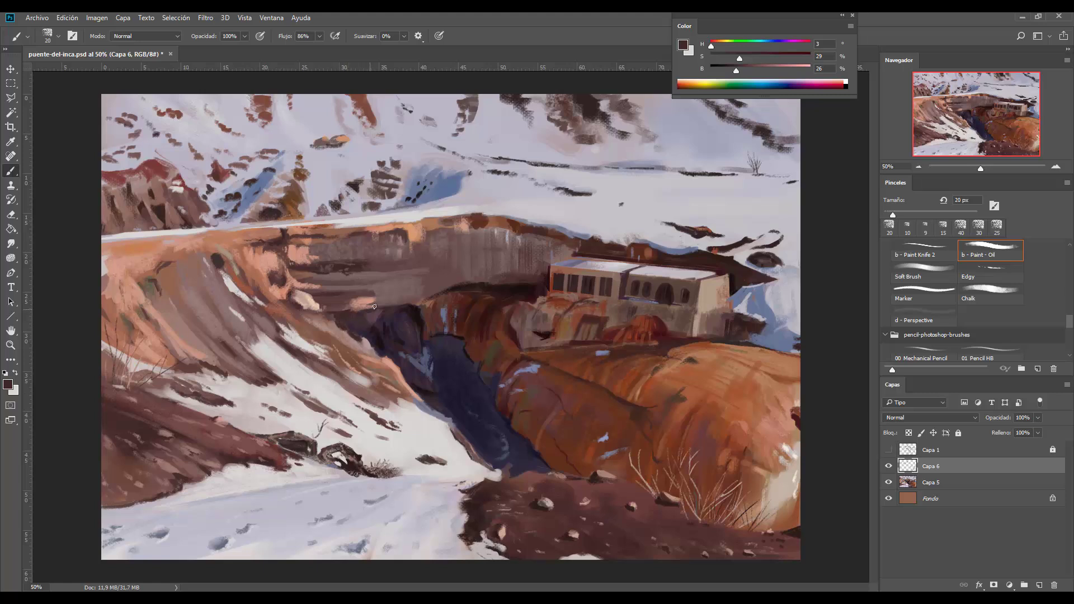
left_click(373, 309, "alt")
left_click(325, 321, "alt")
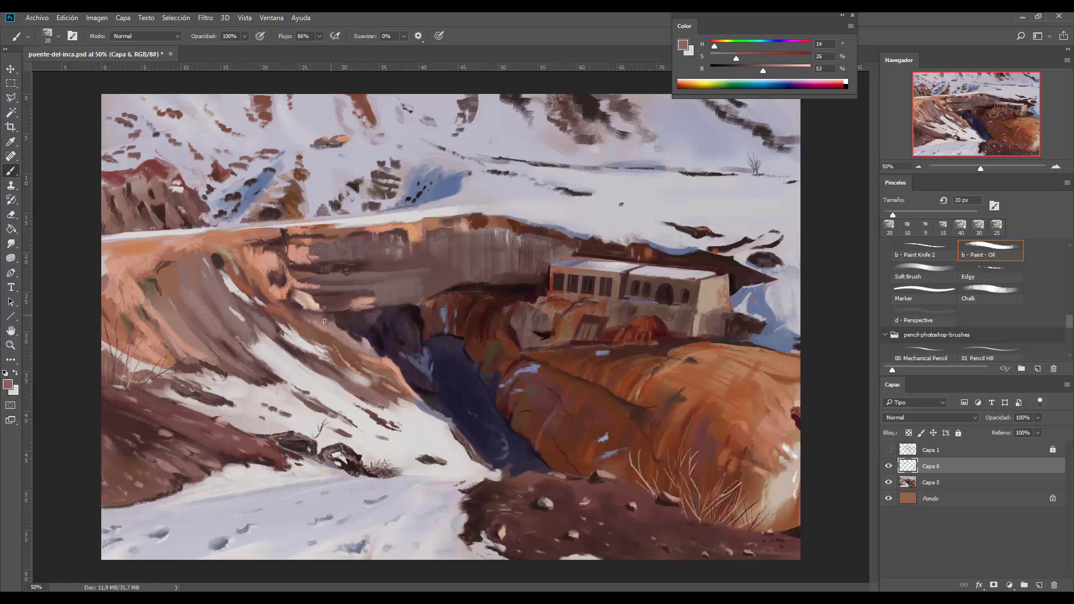
- Touch up the top of the slope beside the bridge with sampled peach and reddish brown at 25 px and dark brown at 15 px
left_click(276, 292, "alt")
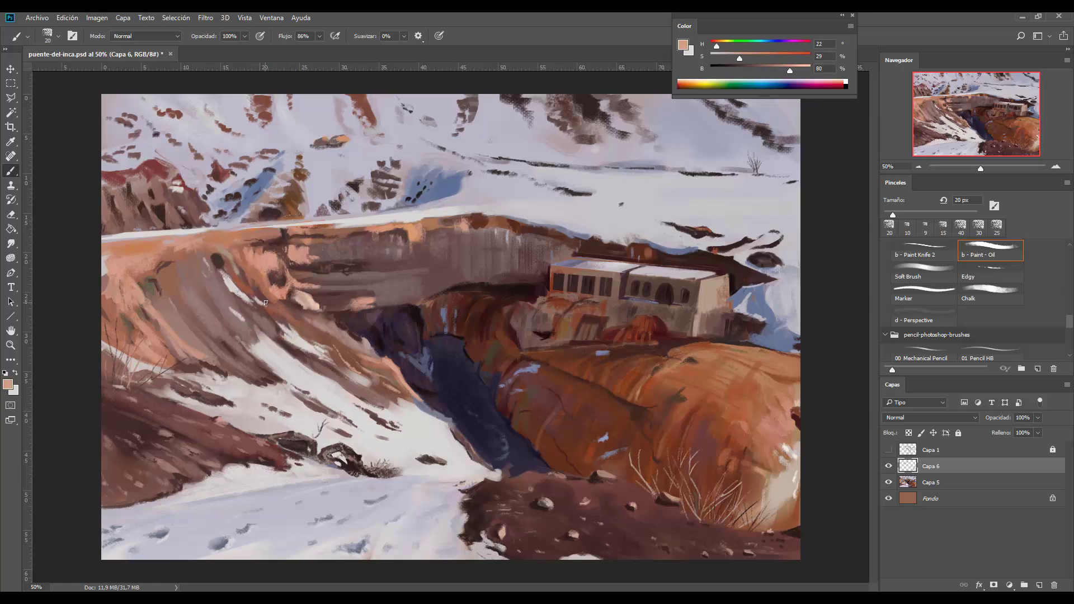
key("bracketright")
left_click(240, 278, "alt")
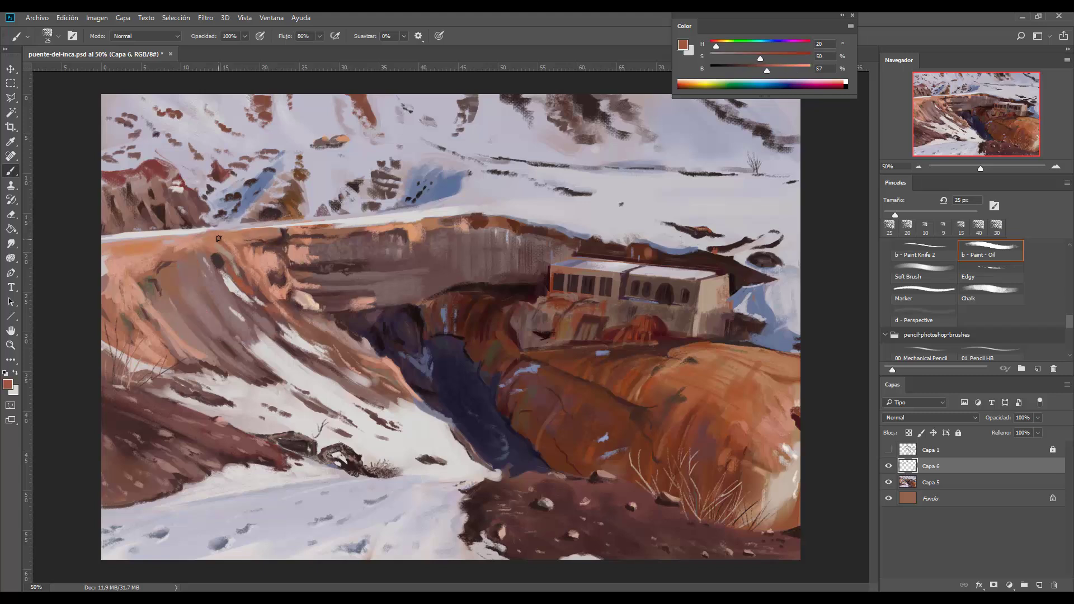
left_click(277, 243, "alt")
key("bracketleft")
key("bracketleft")
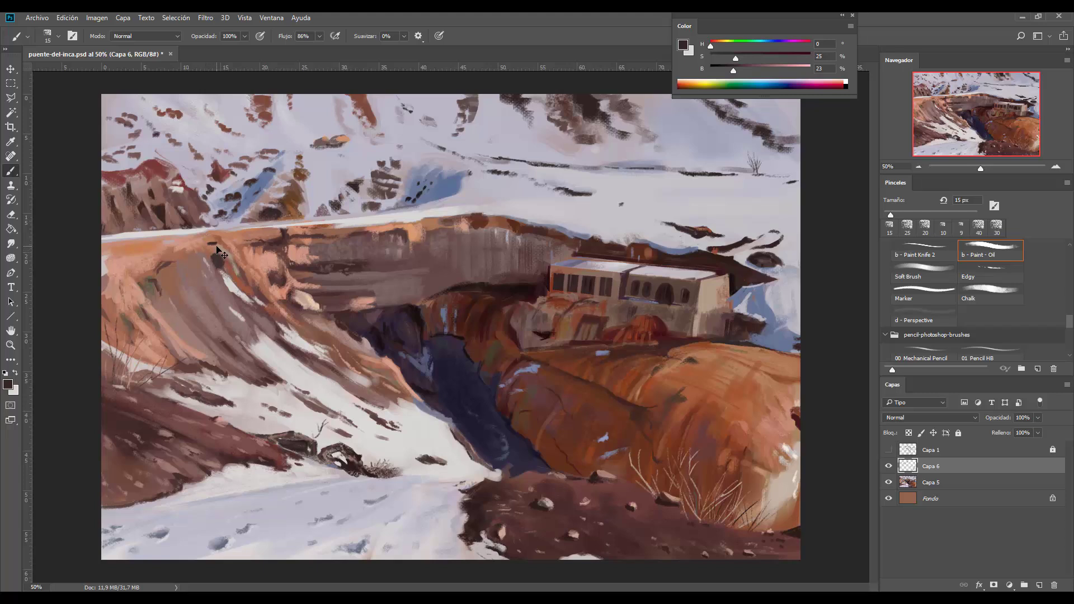
- Undo the last stroke and retouch the top of the slope beside the bridge with finer strokes, reducing the brush to 10 px
key("ctrl+z")
left_click_drag(215, 242, 203, 242)
key("bracketleft")
left_click(167, 252, "alt")
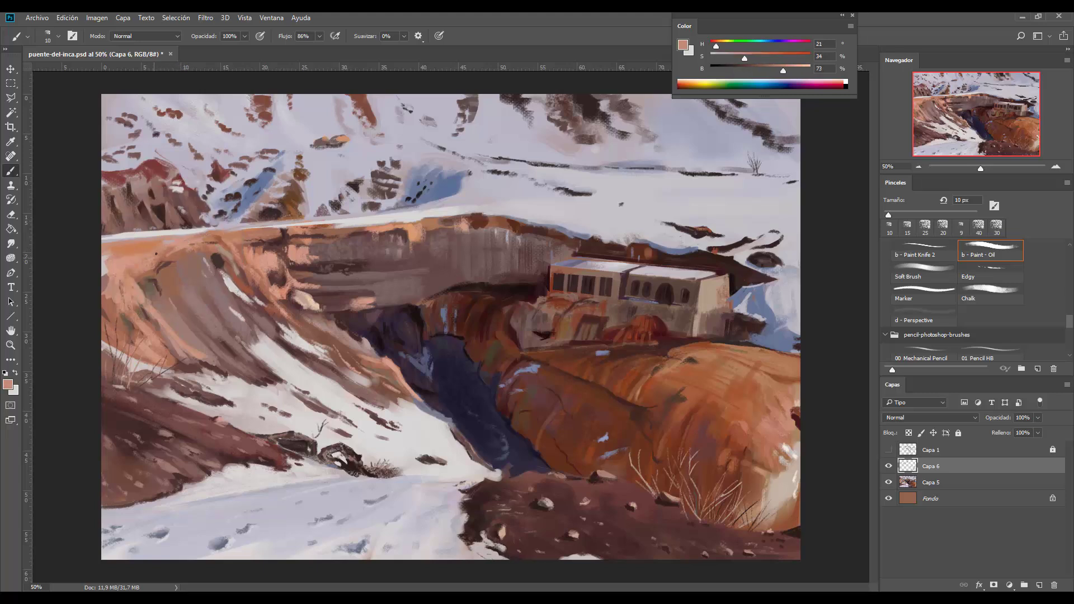
- Paint sampled salmon pink and dark reddish brown strokes along the slope's upper edge below the snow line, using a 10 px brush
left_click(143, 248, "alt")
left_click_drag(159, 246, 137, 253)
left_click(217, 376, "alt")
left_click_drag(162, 235, 110, 242)
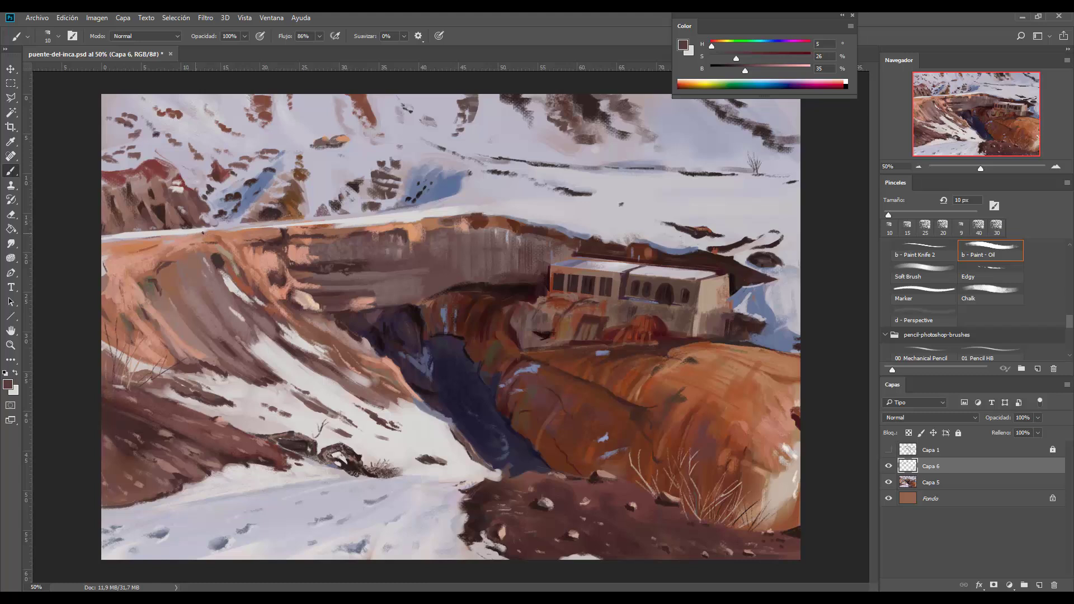
left_click_drag(188, 235, 173, 237)
- Retouch the dark rock patches on the snowy background mountain with sampled pinkish grey and dark brown, enlarging the brush to 20 px
left_click(363, 118, "alt")
left_click(603, 123, "alt")
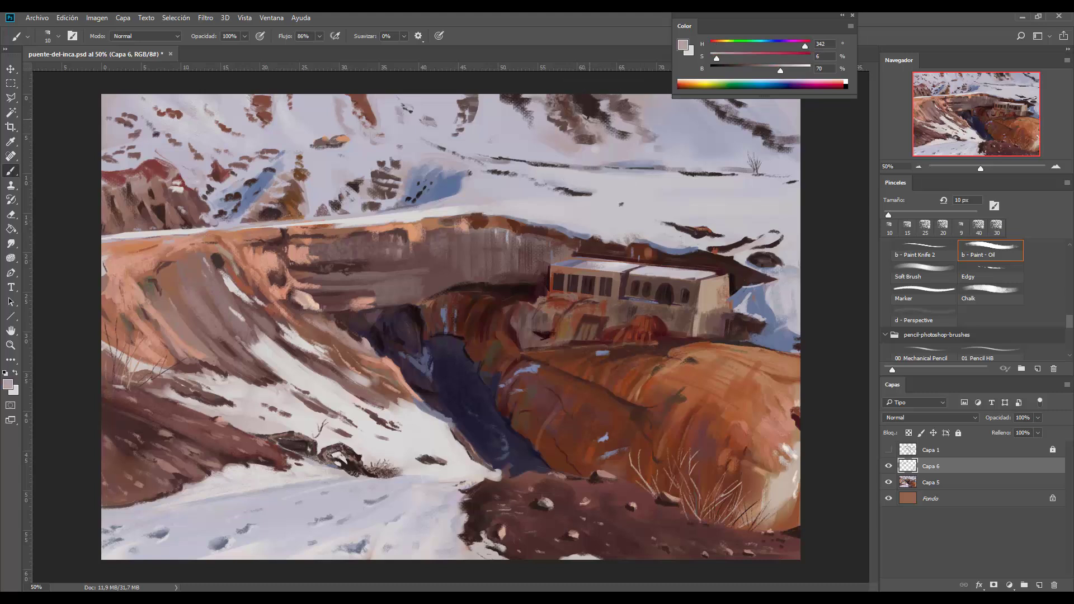
key("bracketright")
left_click(596, 105, "alt")
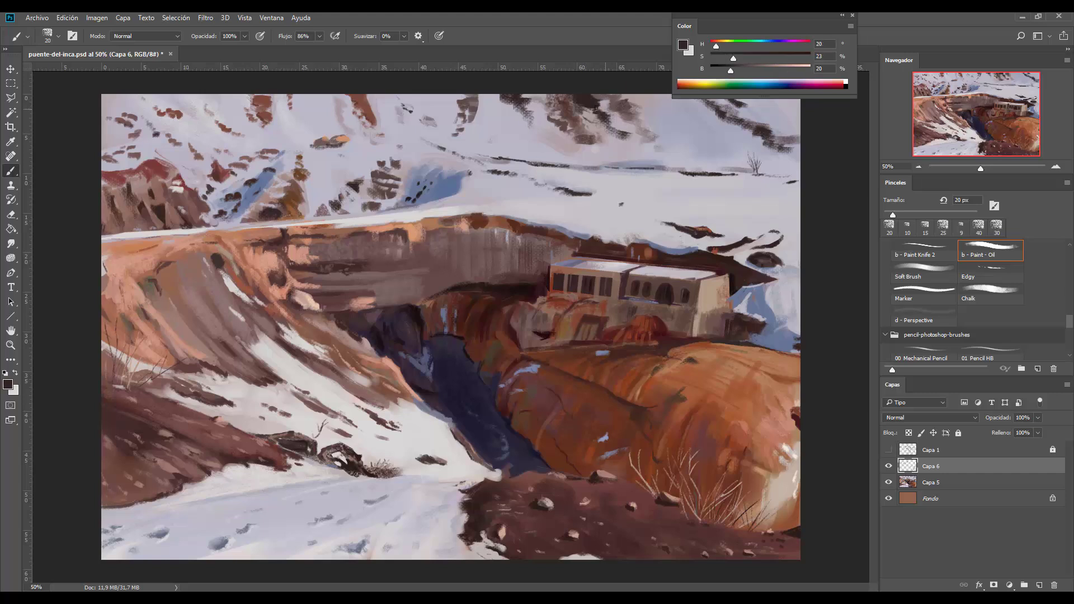
left_click(593, 111, "alt")
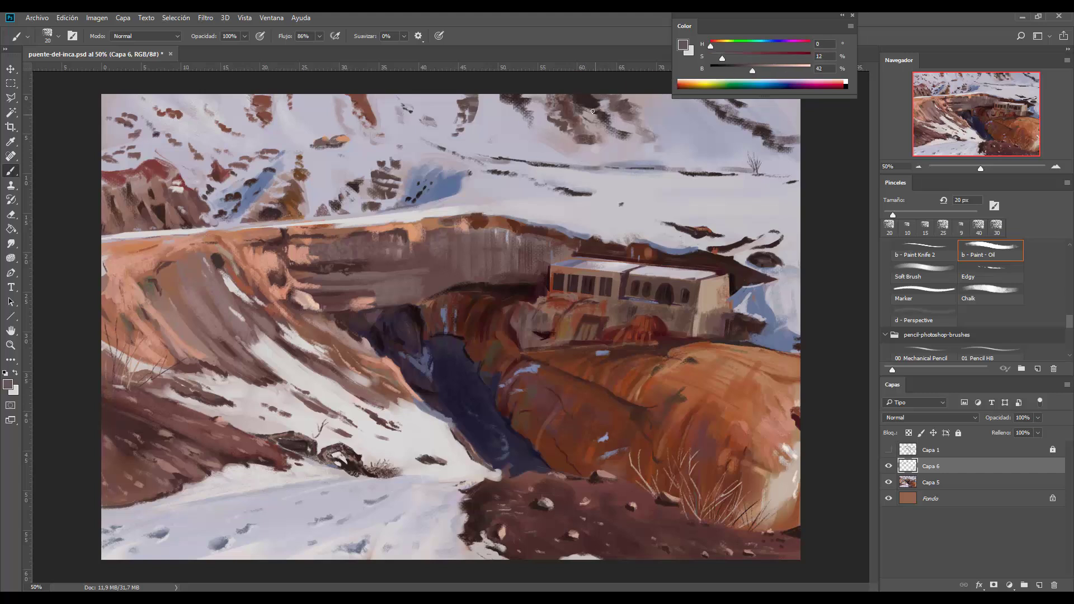
- Refine the reddish rocky hill and nearby snow with sampled light greys at 20 px, and add small dark brown rocks above it at 15 px
left_click(185, 196, "alt")
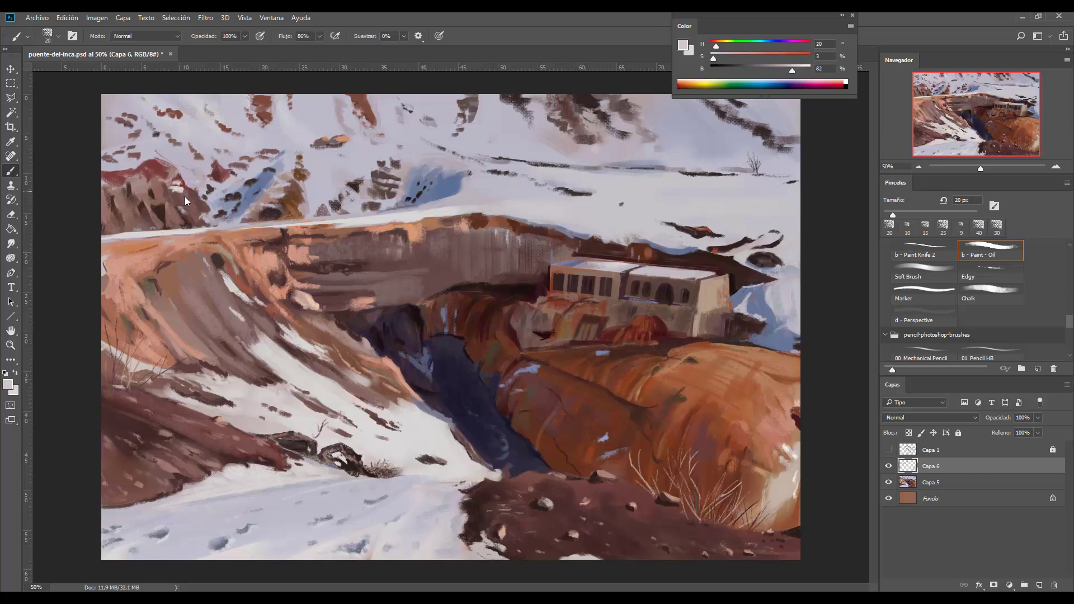
left_click(160, 168, "alt")
left_click(185, 161, "alt")
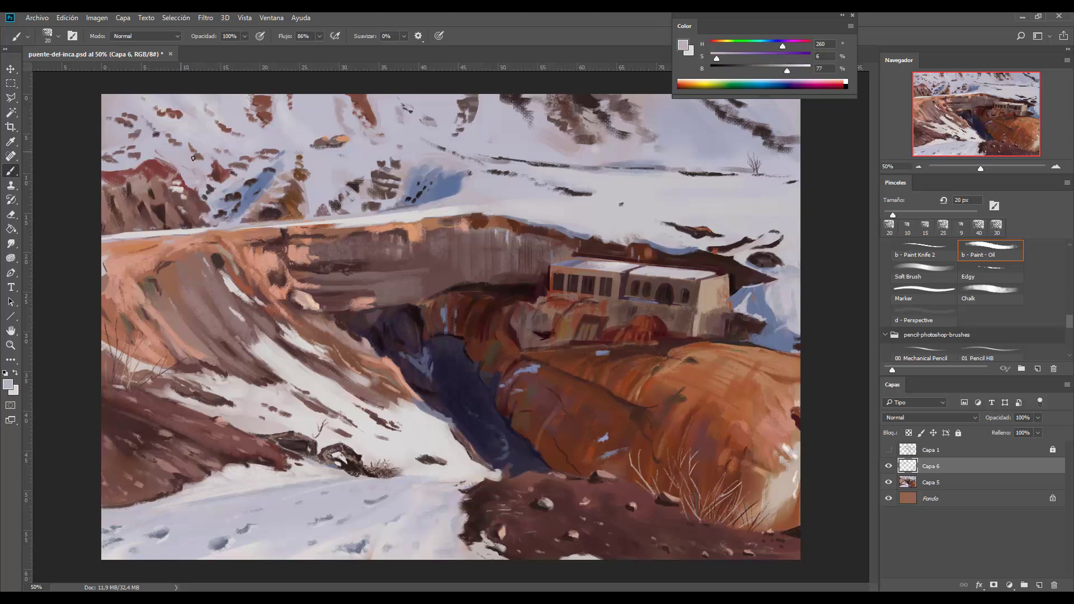
left_click(233, 199, "alt")
key("bracketleft")
left_click_drag(149, 153, 145, 149)
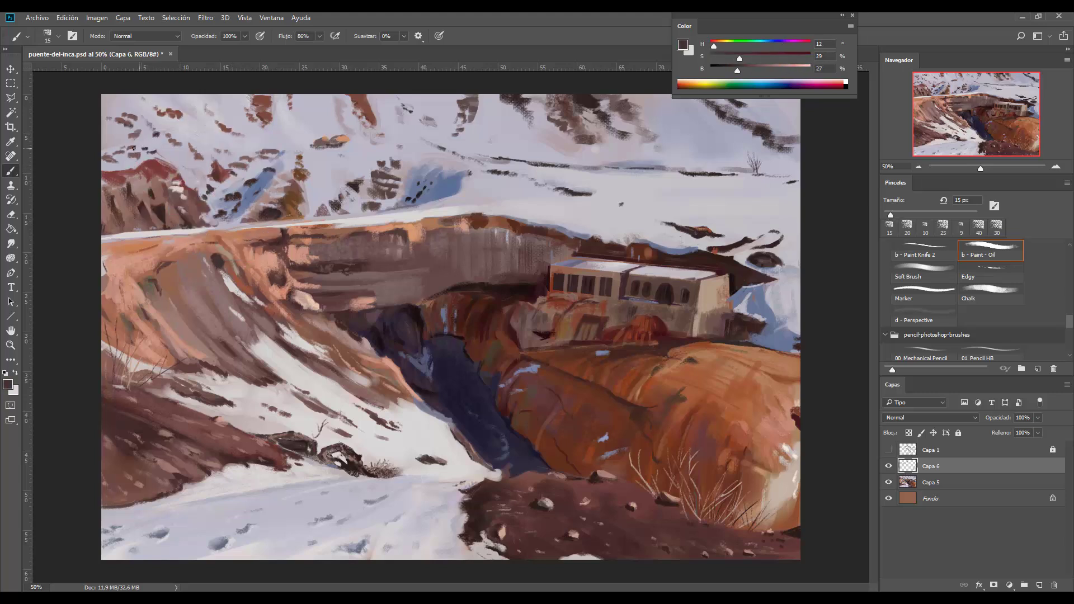
left_click(158, 144)
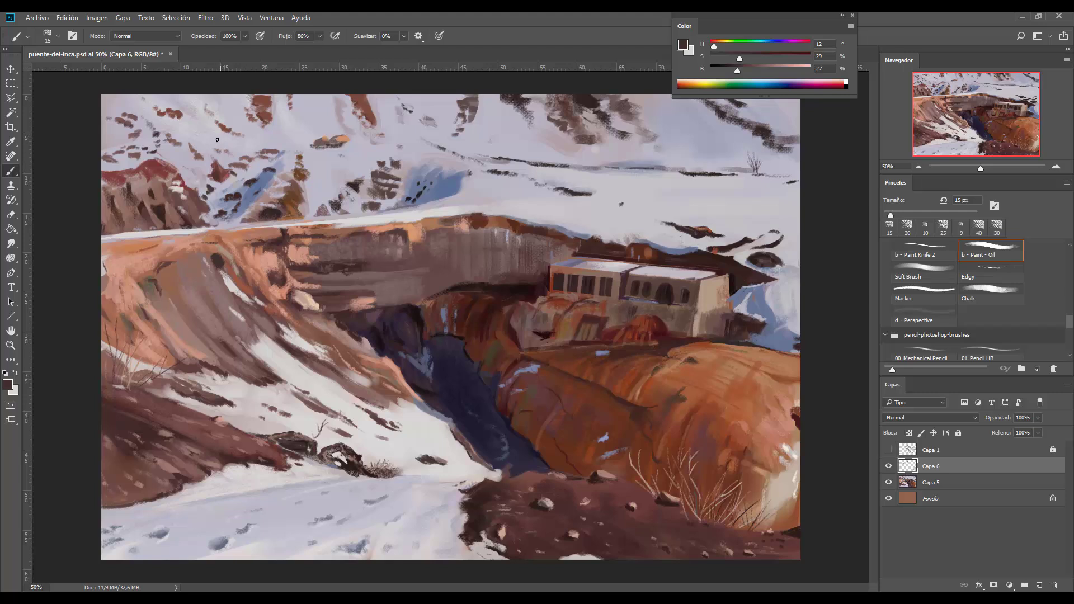
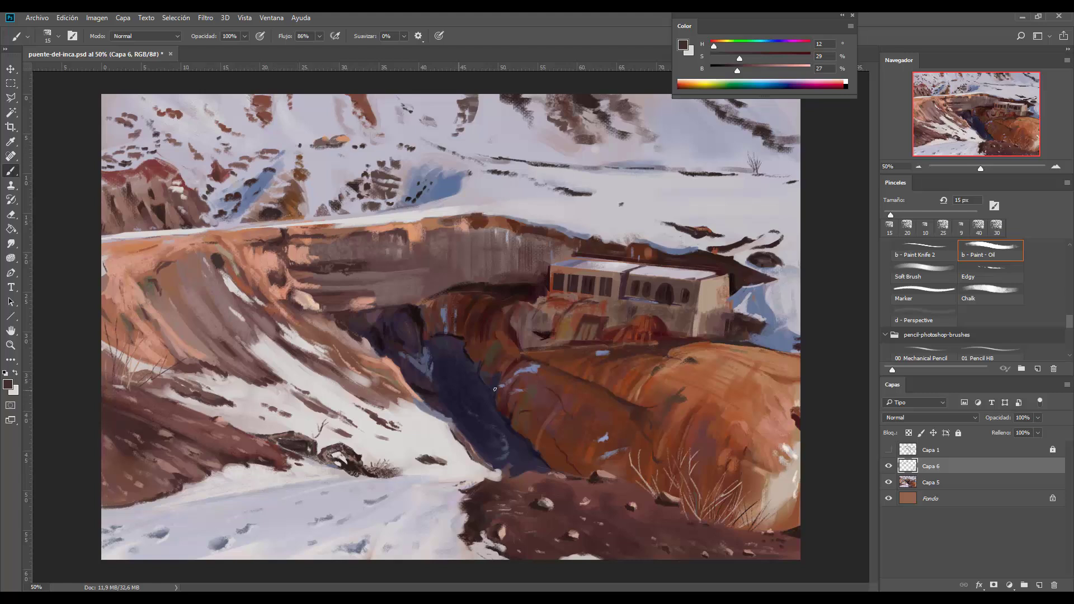
- Add small touches of sampled bluish grey to the orange rocks just below the building, using a 15 px brush
left_click(532, 361, "alt")
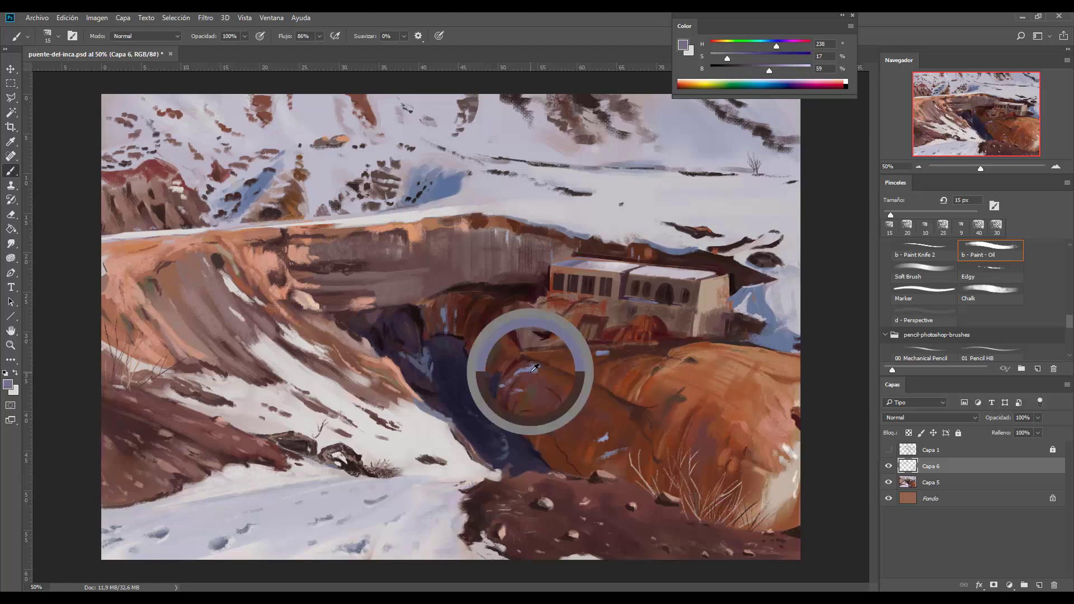
key("bracketleft")
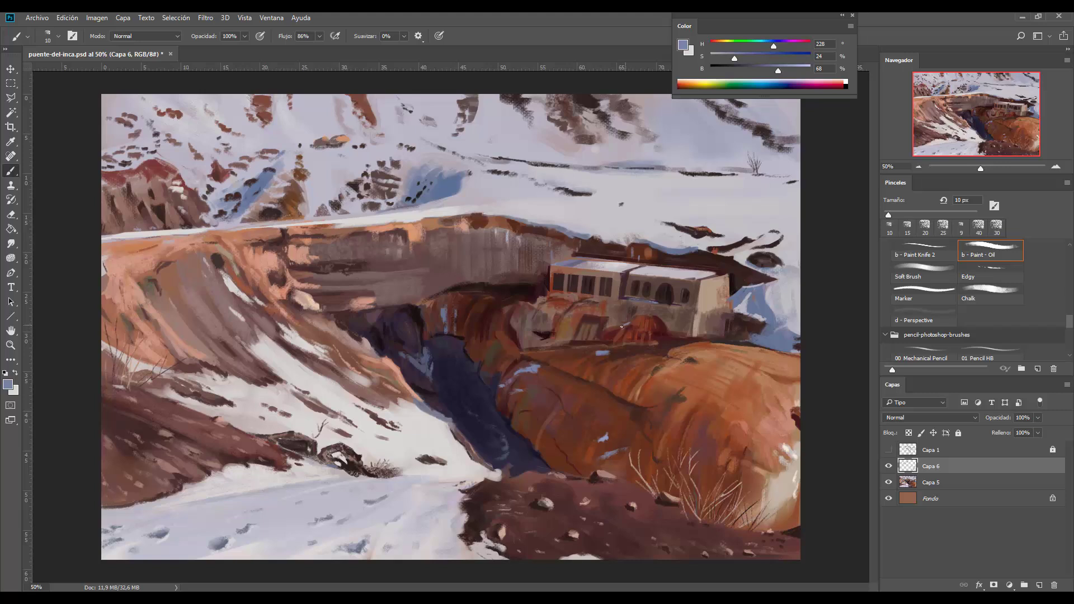
key("bracketright")
left_click_drag(597, 322, 598, 322)
- Paint small dark brown texture marks on the bridge's grey rock wall and beside the building, using sampled wall colours at 15 px
key("ctrl+minus")
key("ctrl+minus")
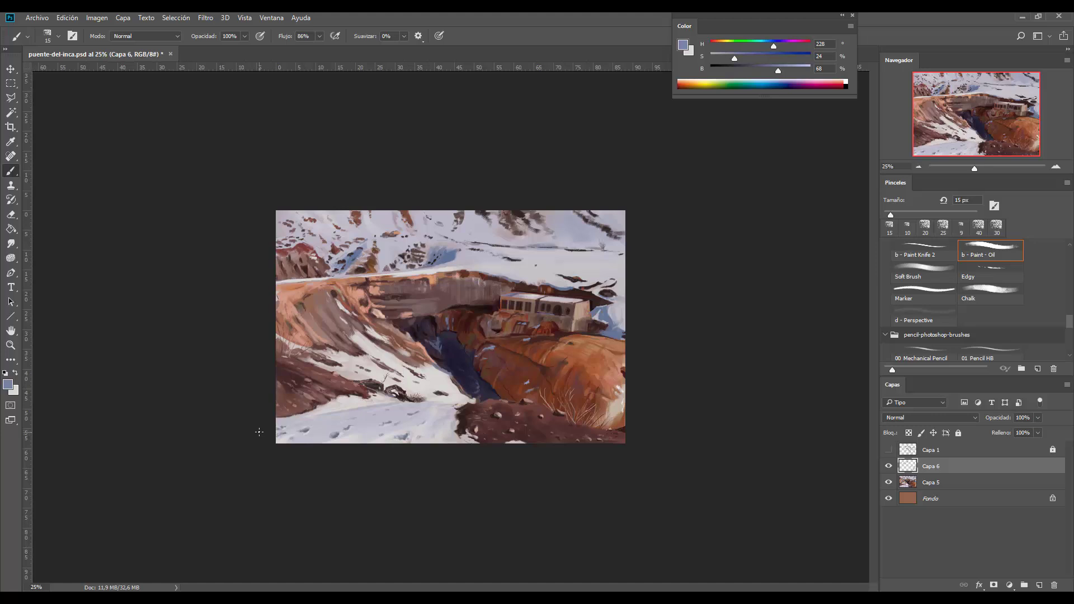
key("ctrl+plus")
key("ctrl+plus")
left_click(507, 275, "alt")
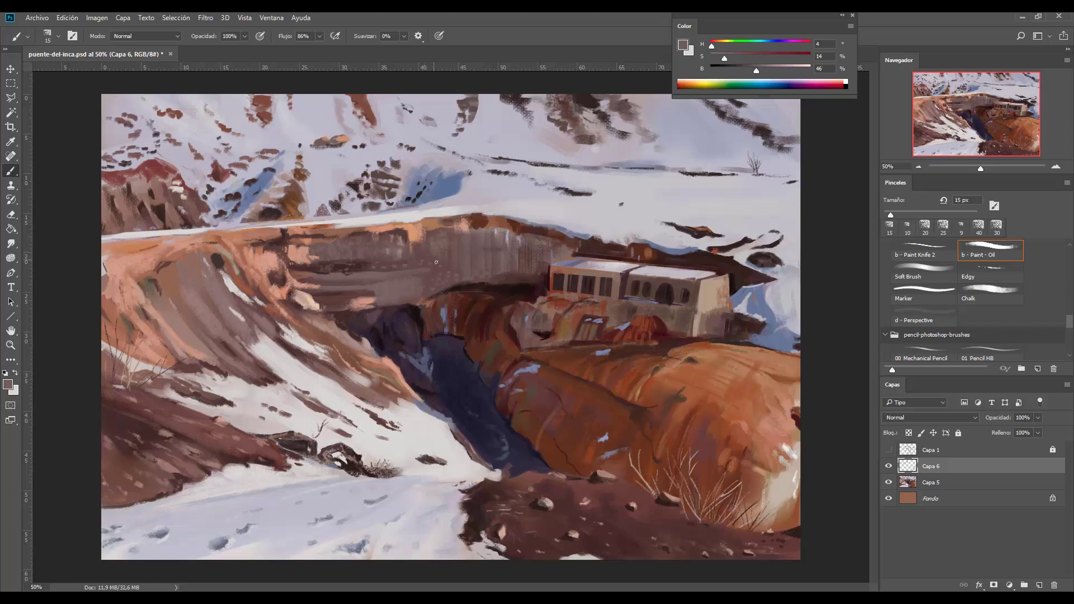
left_click(358, 264, "alt")
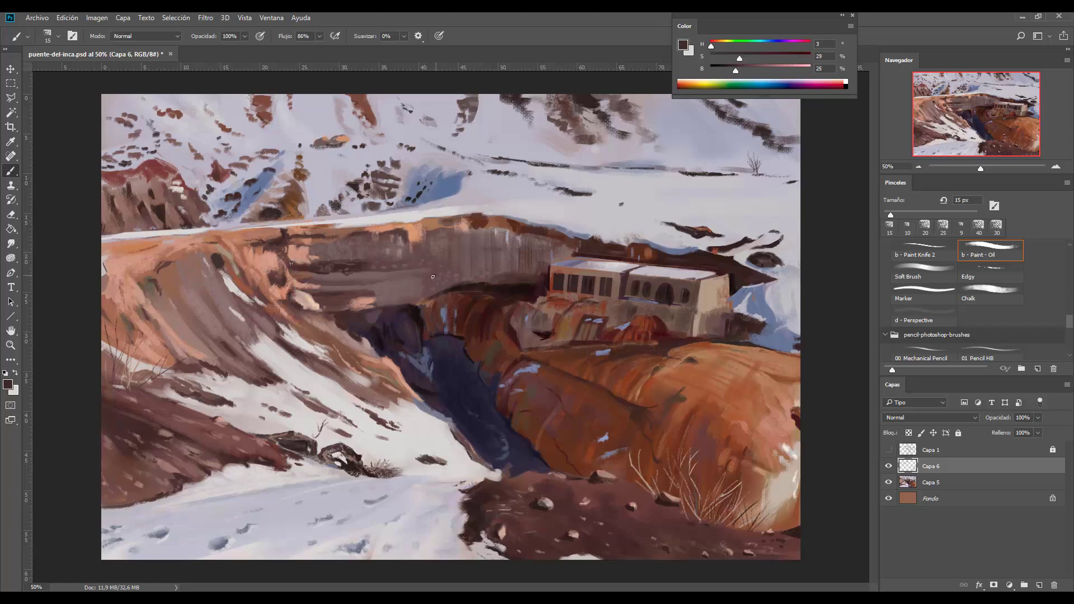
left_click_drag(435, 277, 430, 279)
left_click(363, 267, "alt")
left_click(520, 277, "alt")
left_click(509, 270, "alt")
left_click(530, 290, "alt")
- Sample light grey from the rock wall and retouch the edge where the wall meets the building's corner and roof
left_click(508, 235, "alt")
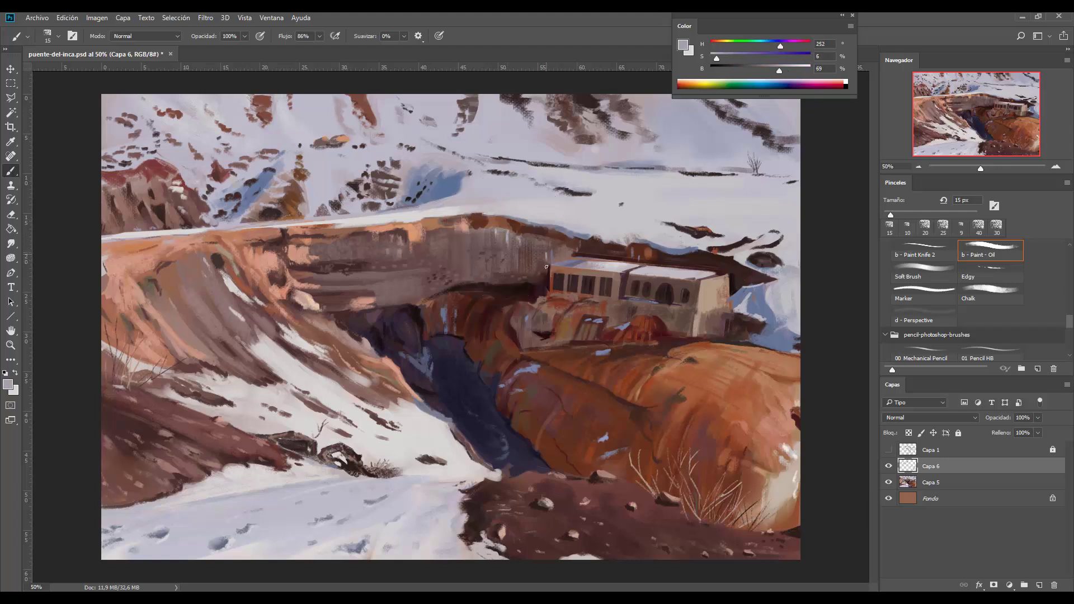
left_click_drag(545, 259, 546, 273)
left_click(580, 271, "alt")
left_click(586, 270, "alt")
- Retouch the upper edge of the bridge wall below the snow line with sampled reddish brown at 15 px
left_click(358, 241, "alt")
left_click(344, 225, "alt")
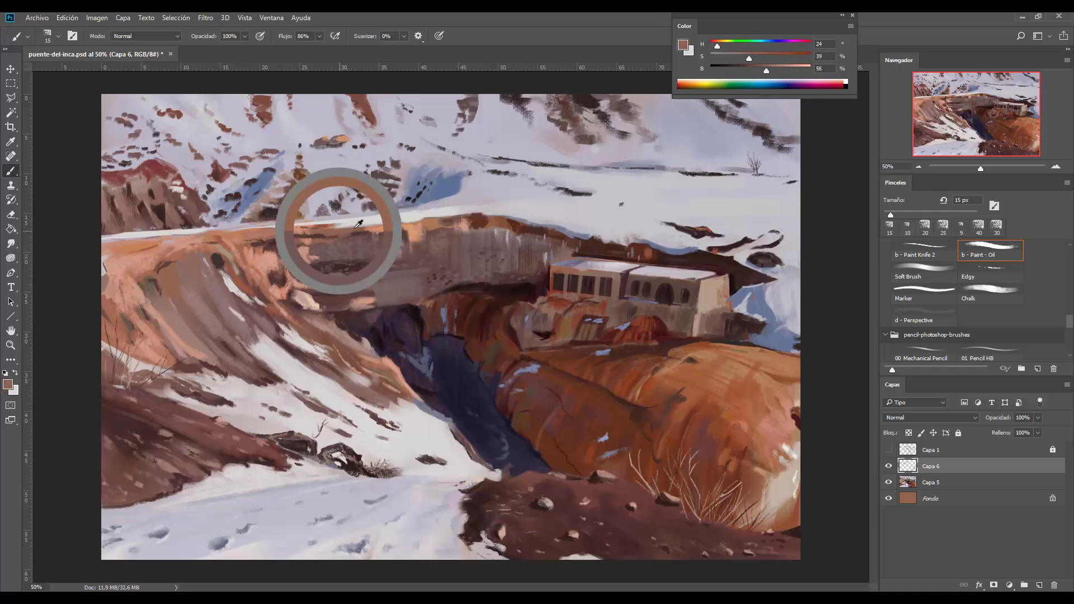